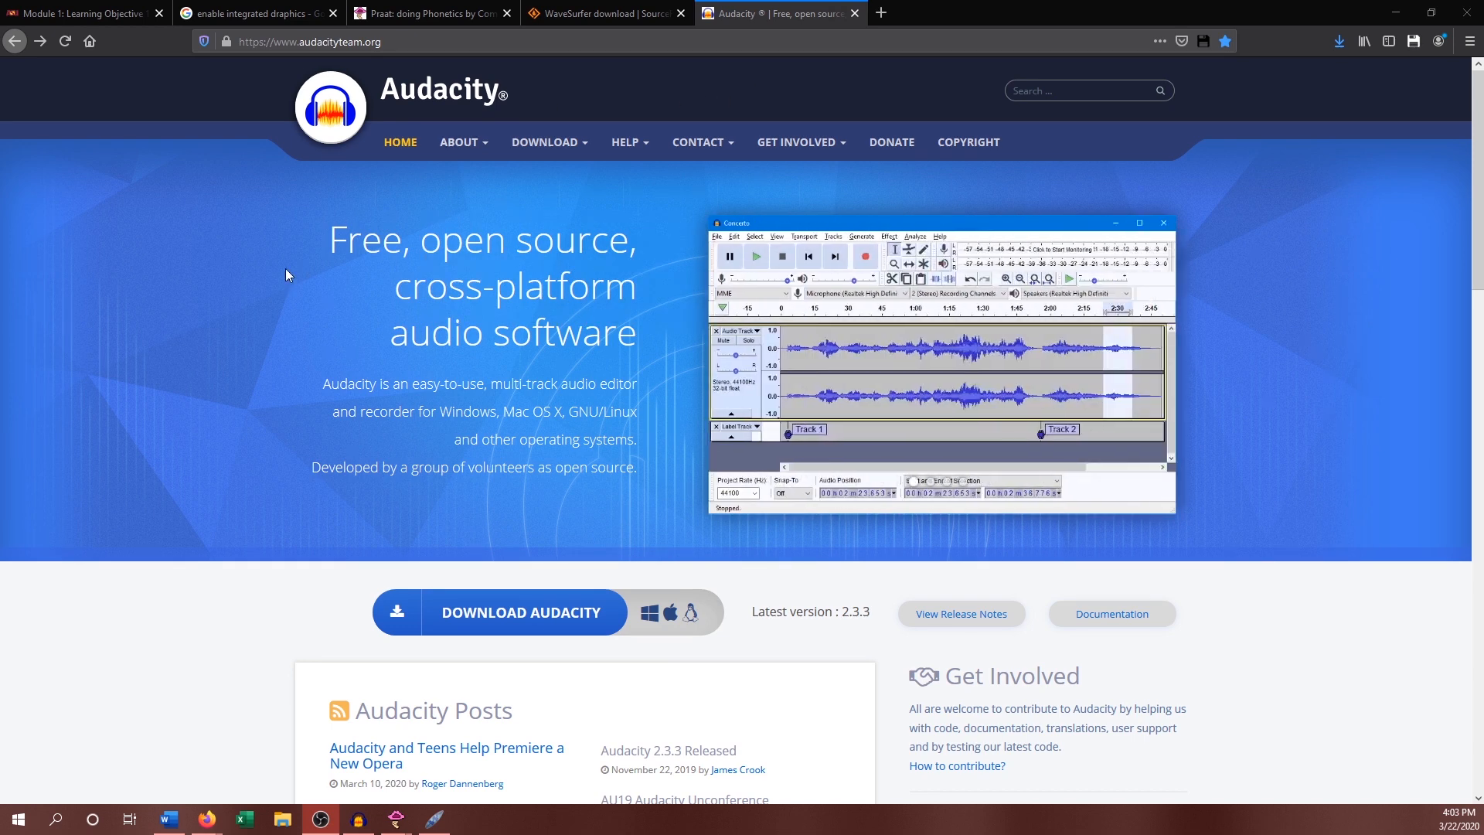
- Open Audacity's download page and review the downloads offered for Windows, Mac and Linux, including the legacy versions
click(498, 616)
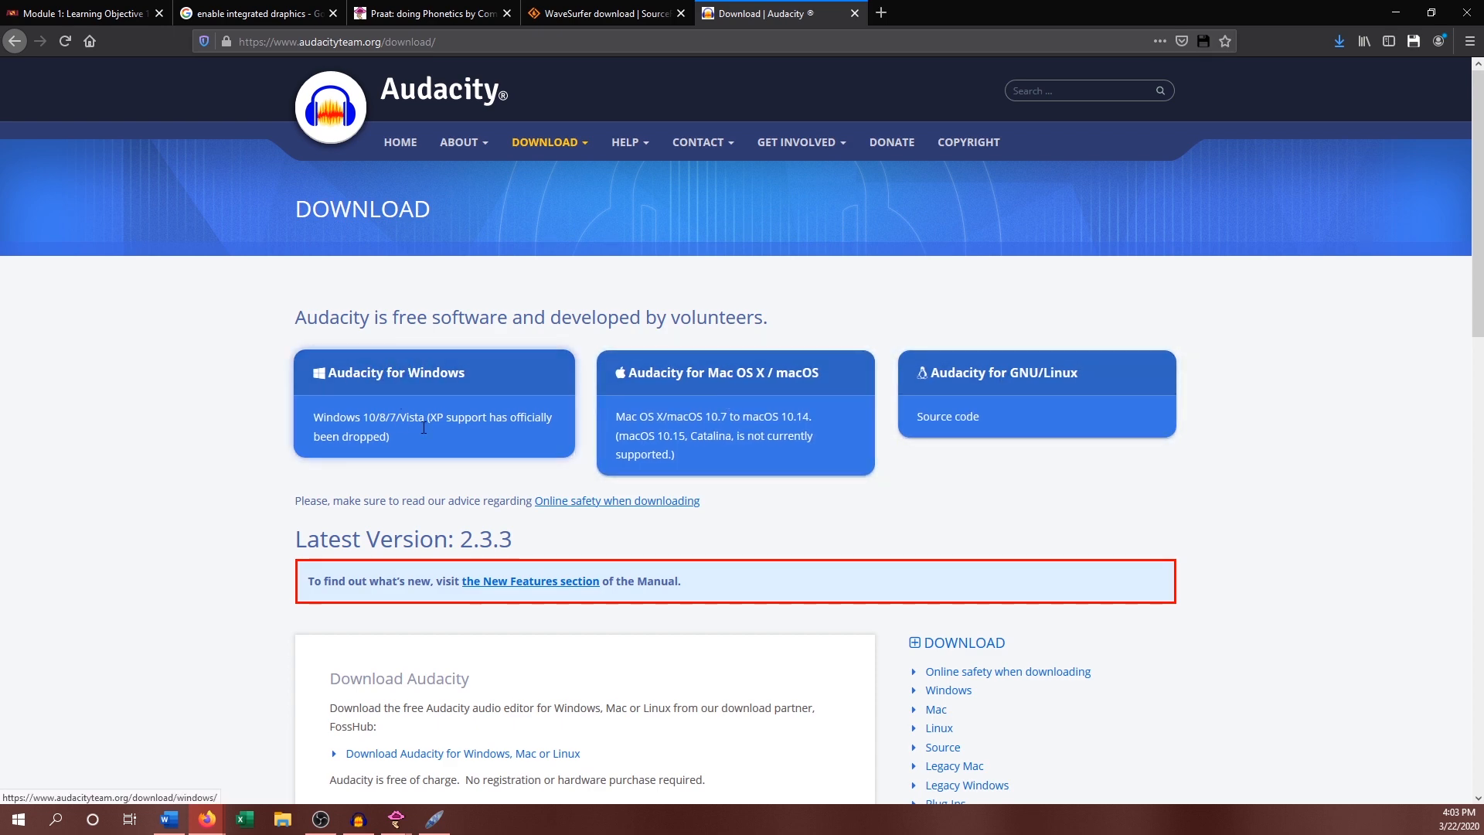
scroll(172, 381, down, 5)
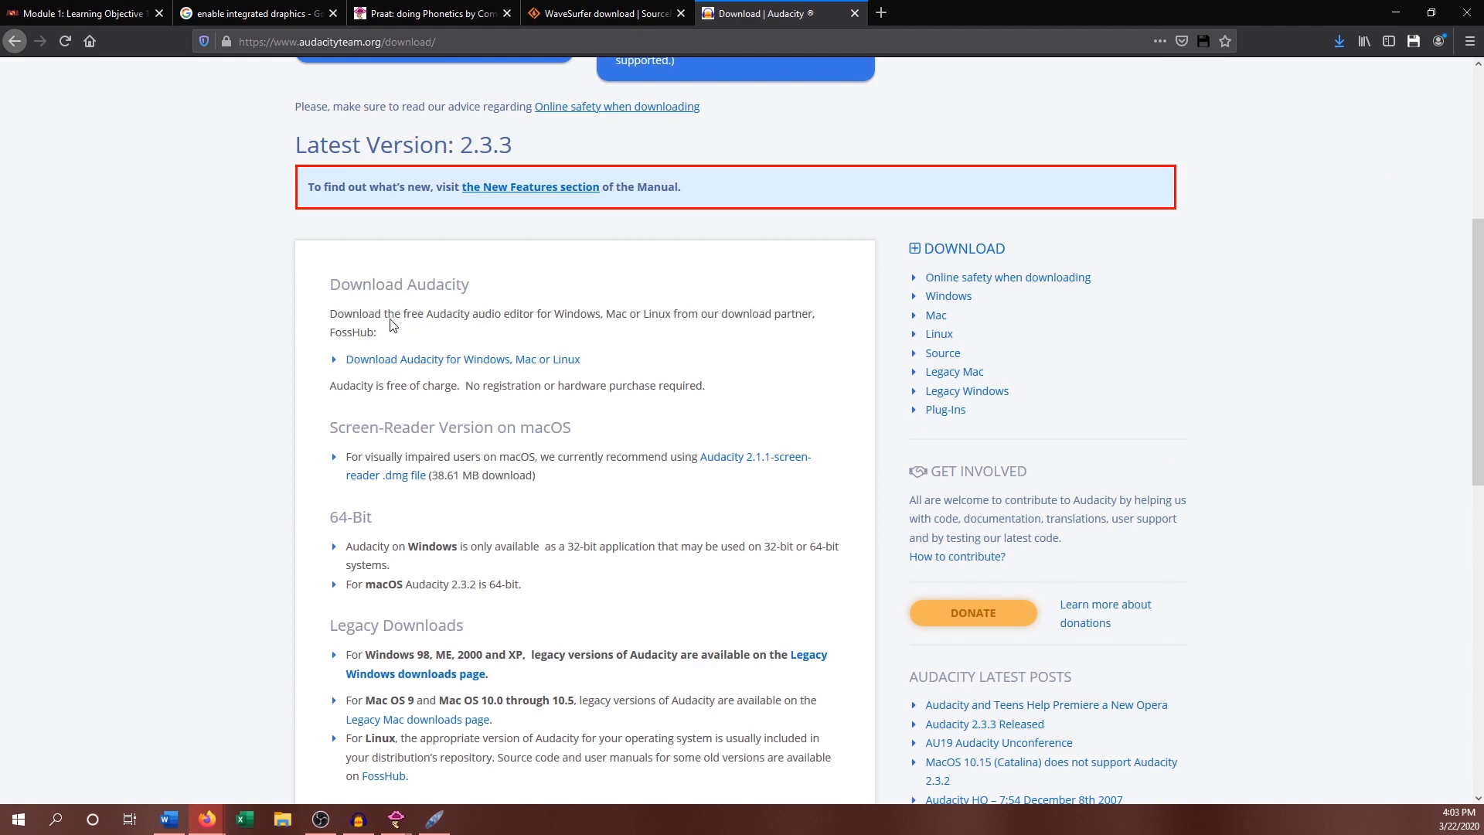
scroll(382, 364, up, 3)
scroll(382, 363, up, 3)
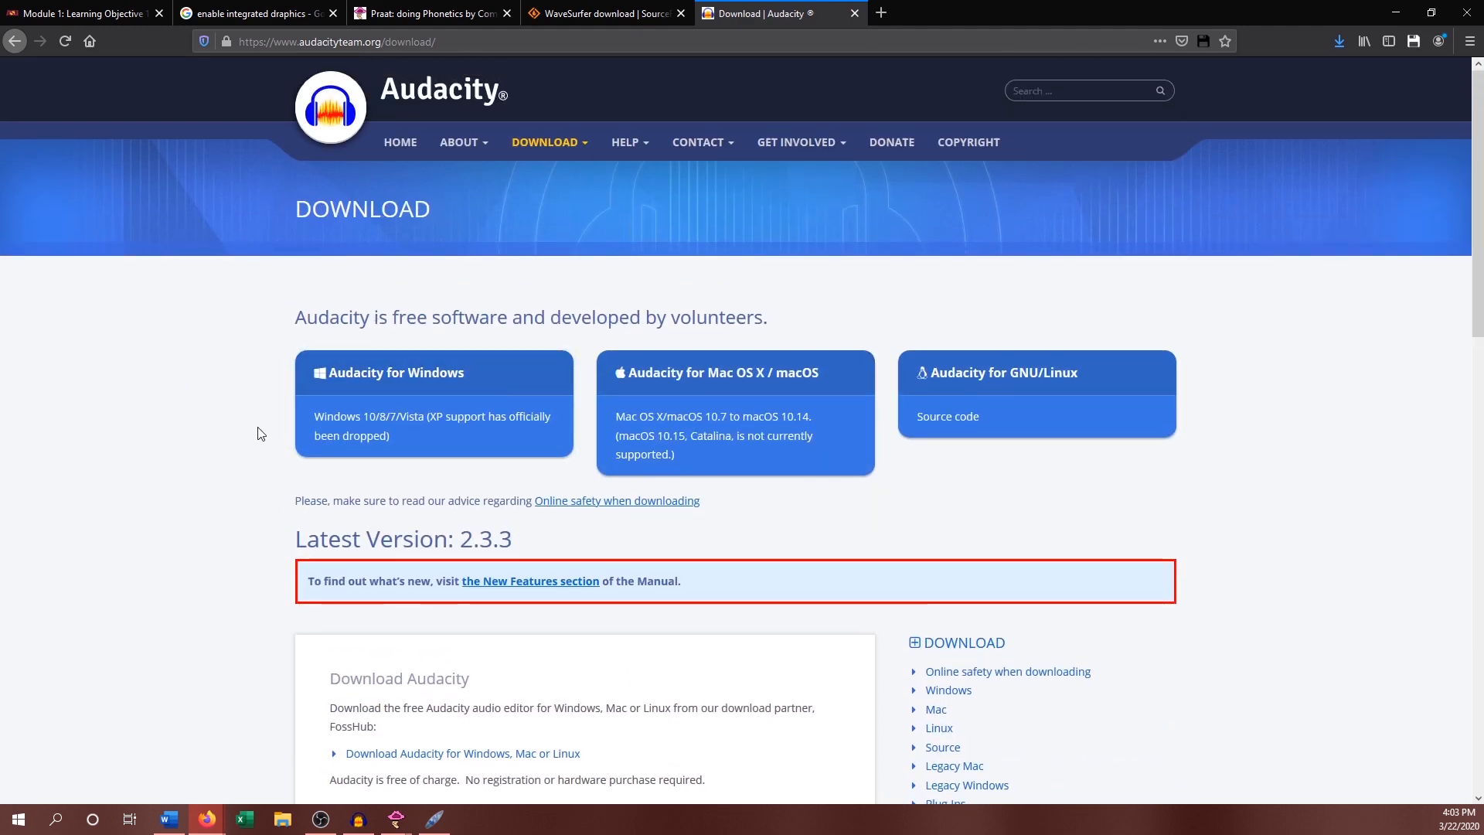
scroll(258, 430, down, 3)
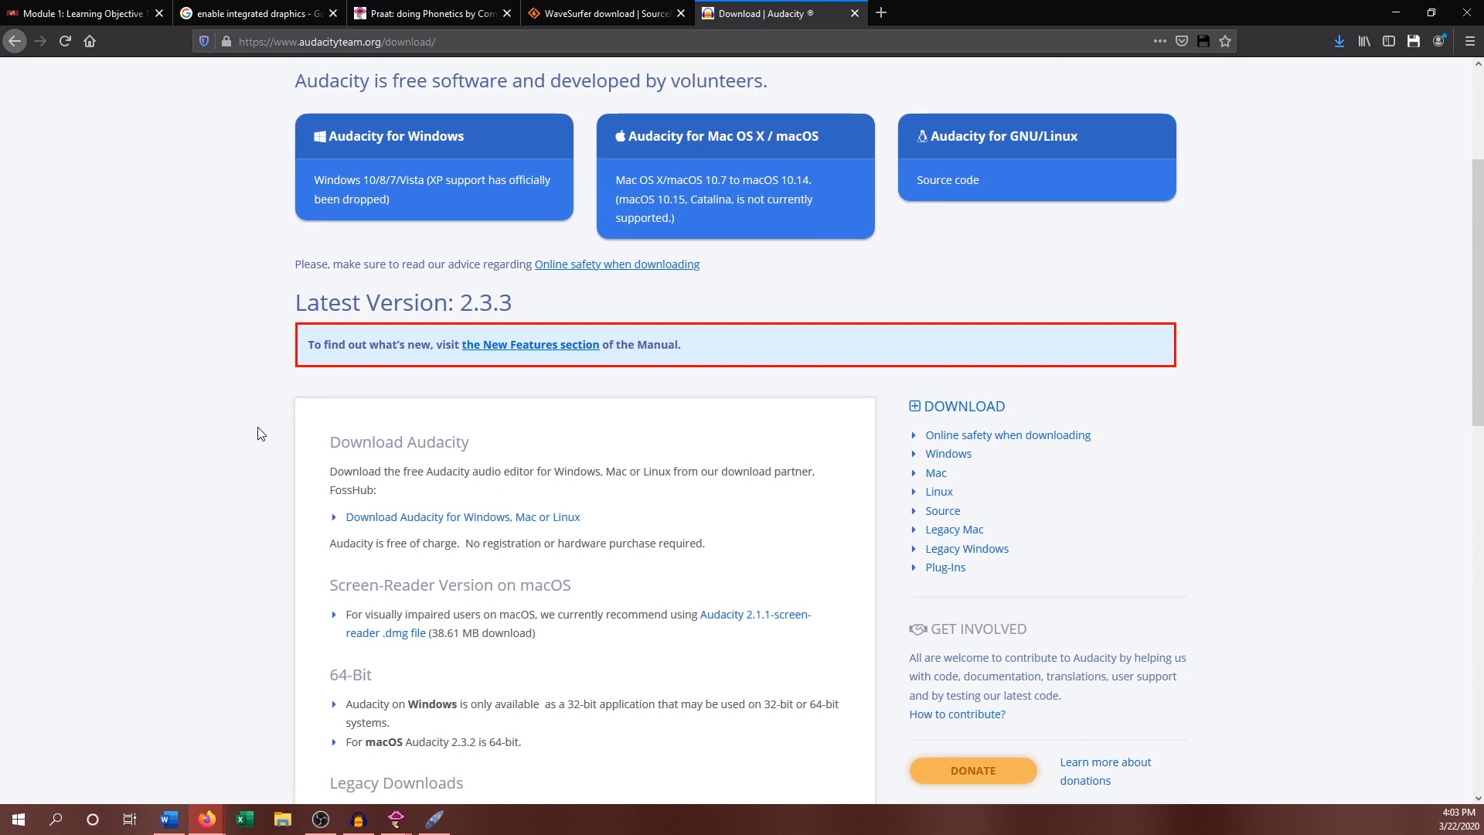
scroll(260, 432, down, 2)
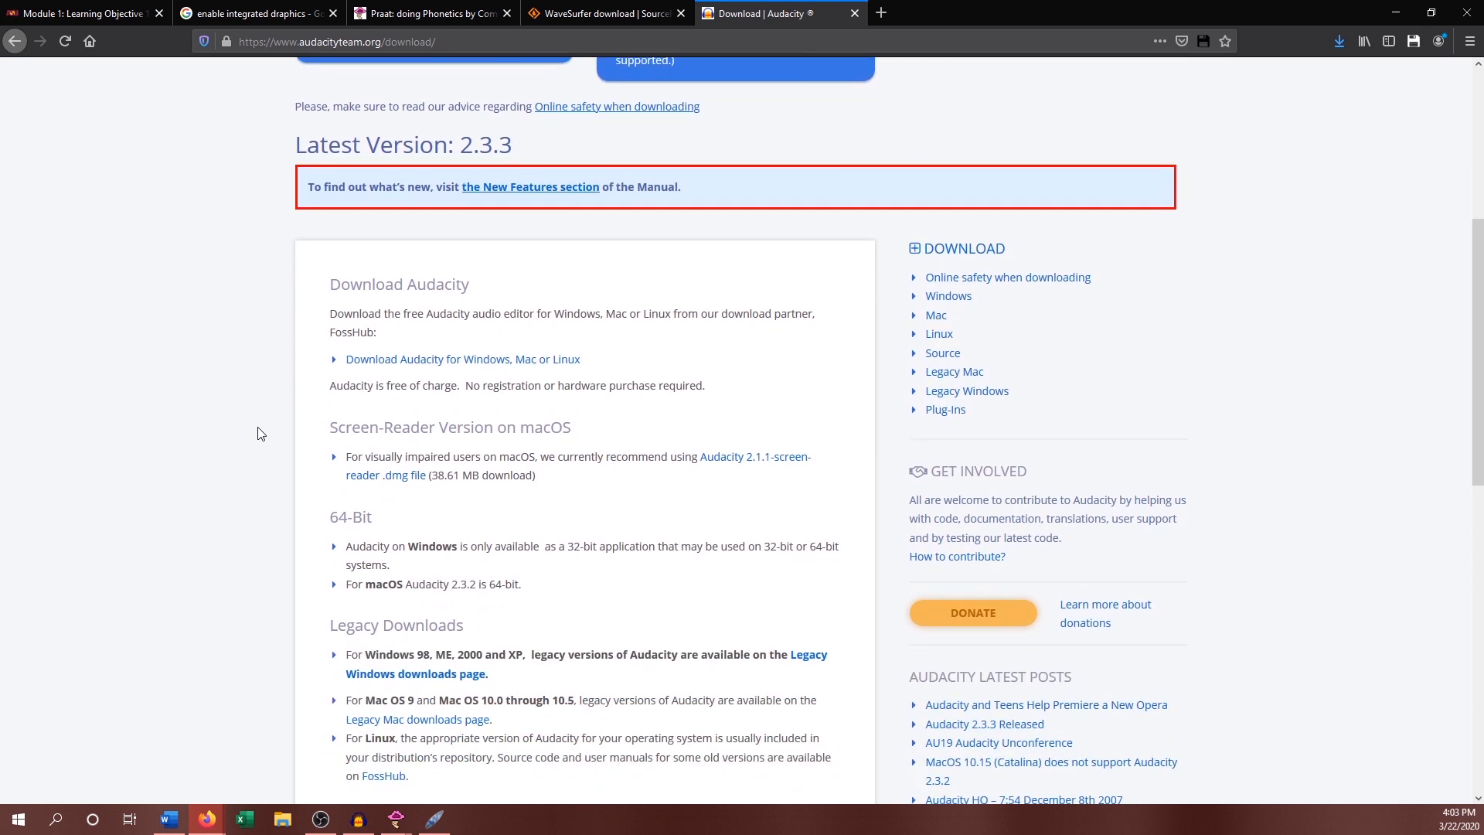
scroll(259, 432, down, 2)
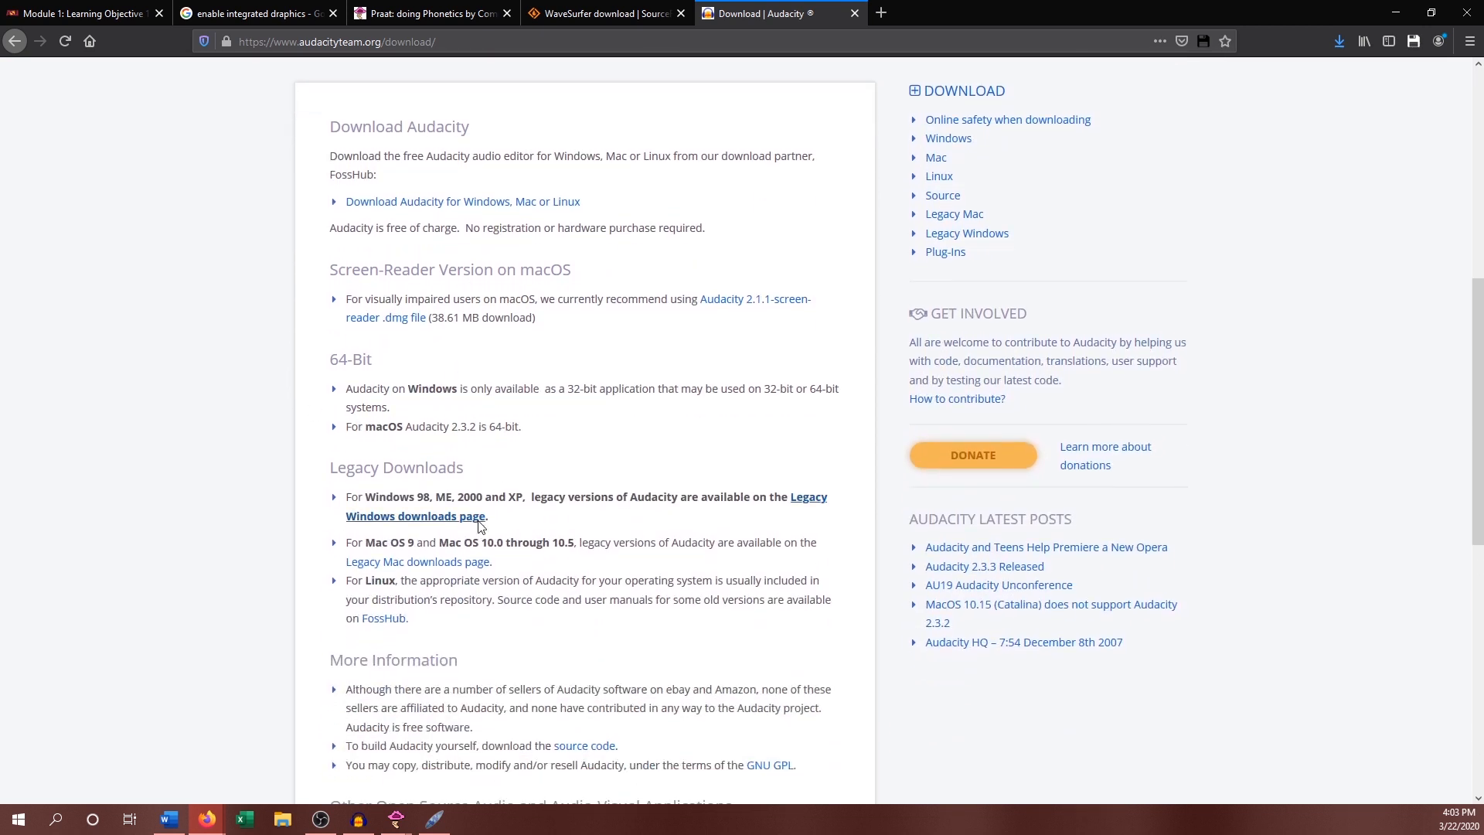
scroll(477, 512, down, 5)
scroll(477, 510, up, 8)
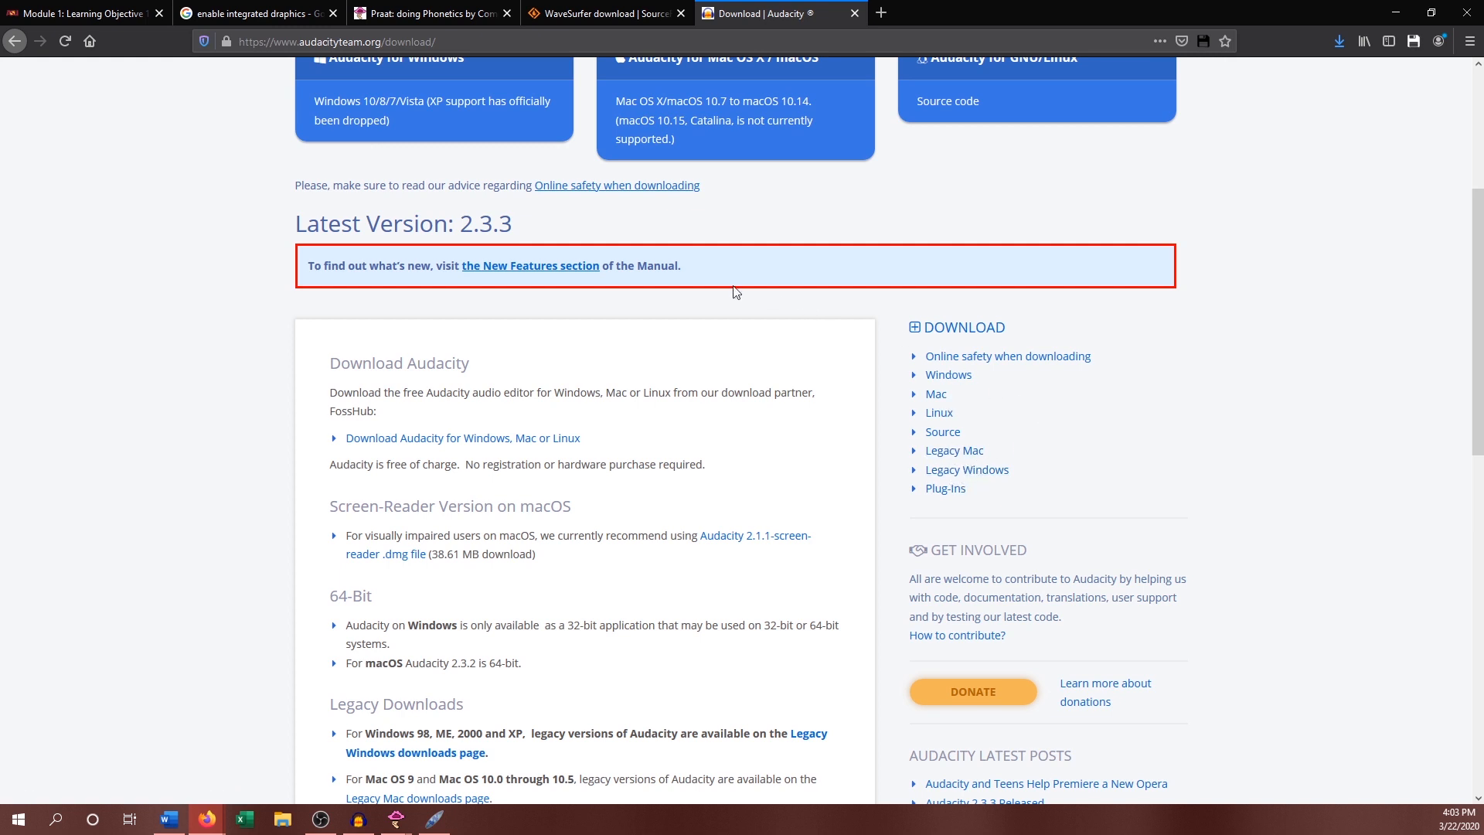
scroll(237, 331, up, 4)
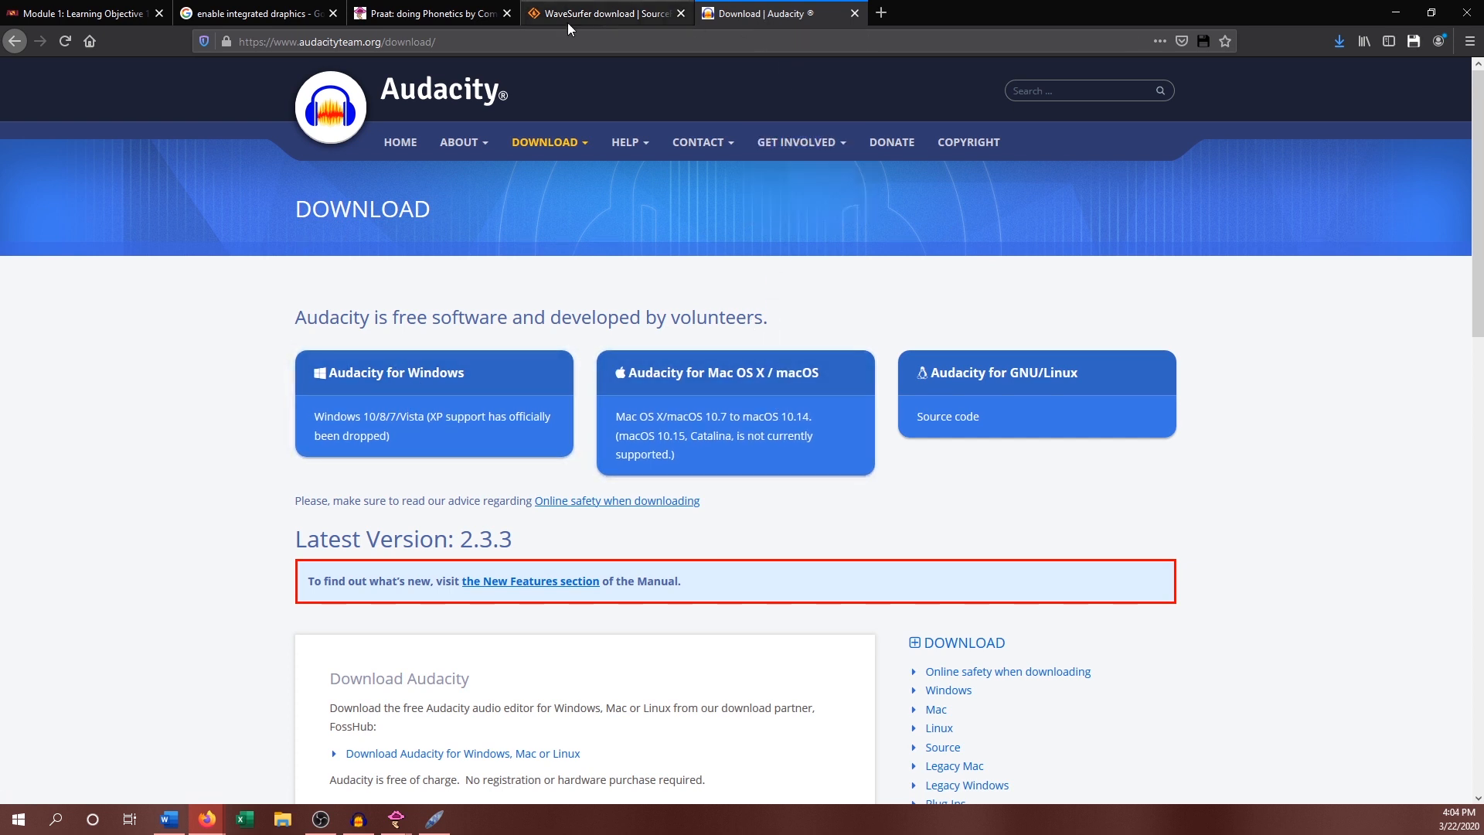
- Switch to the Praat website and open its download page for the Windows edition
click(435, 14)
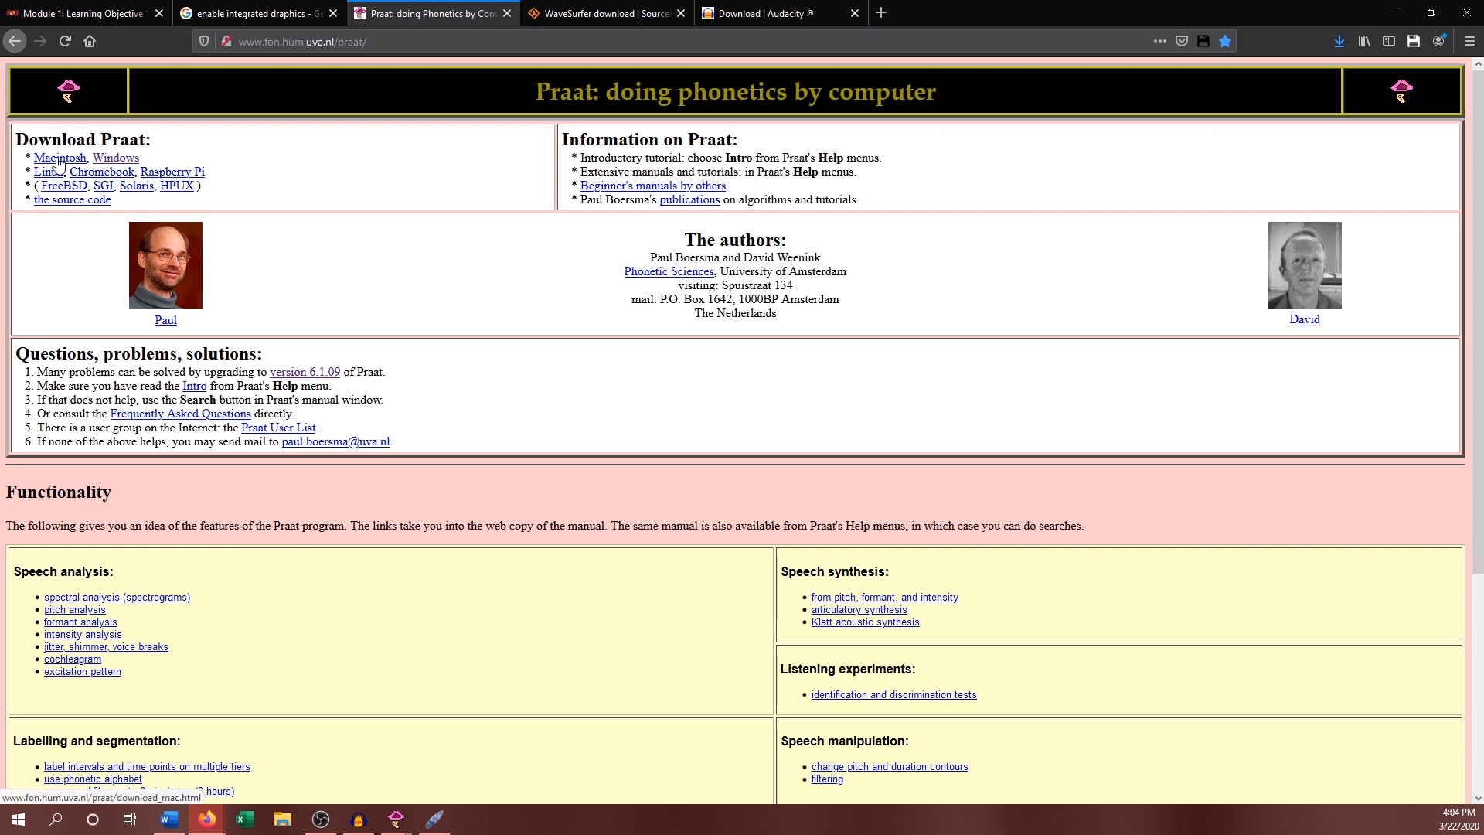
click(105, 159)
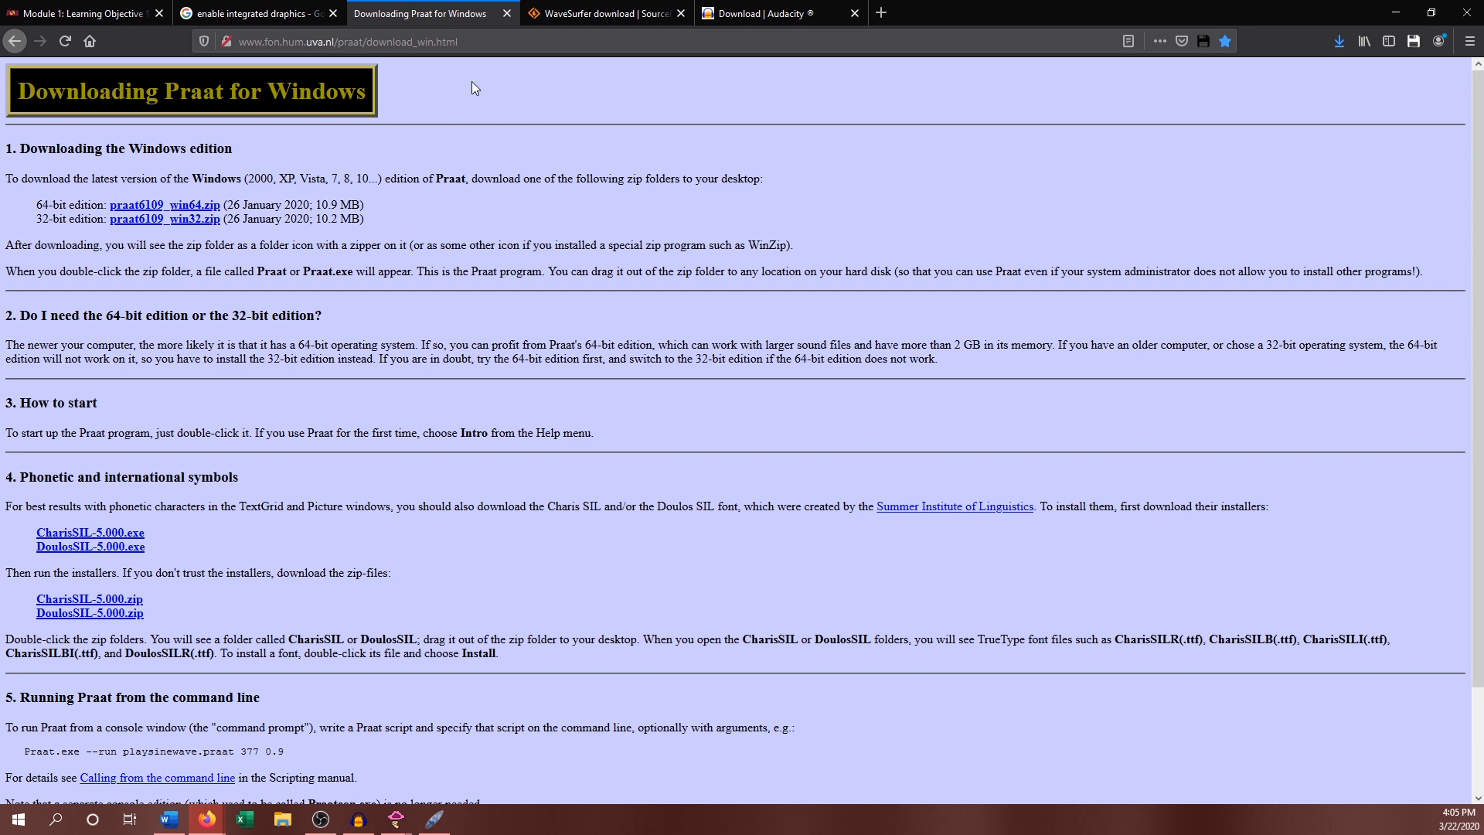
- Go to the WaveSurfer project page on SourceForge and review its features, project activity and download option
click(597, 12)
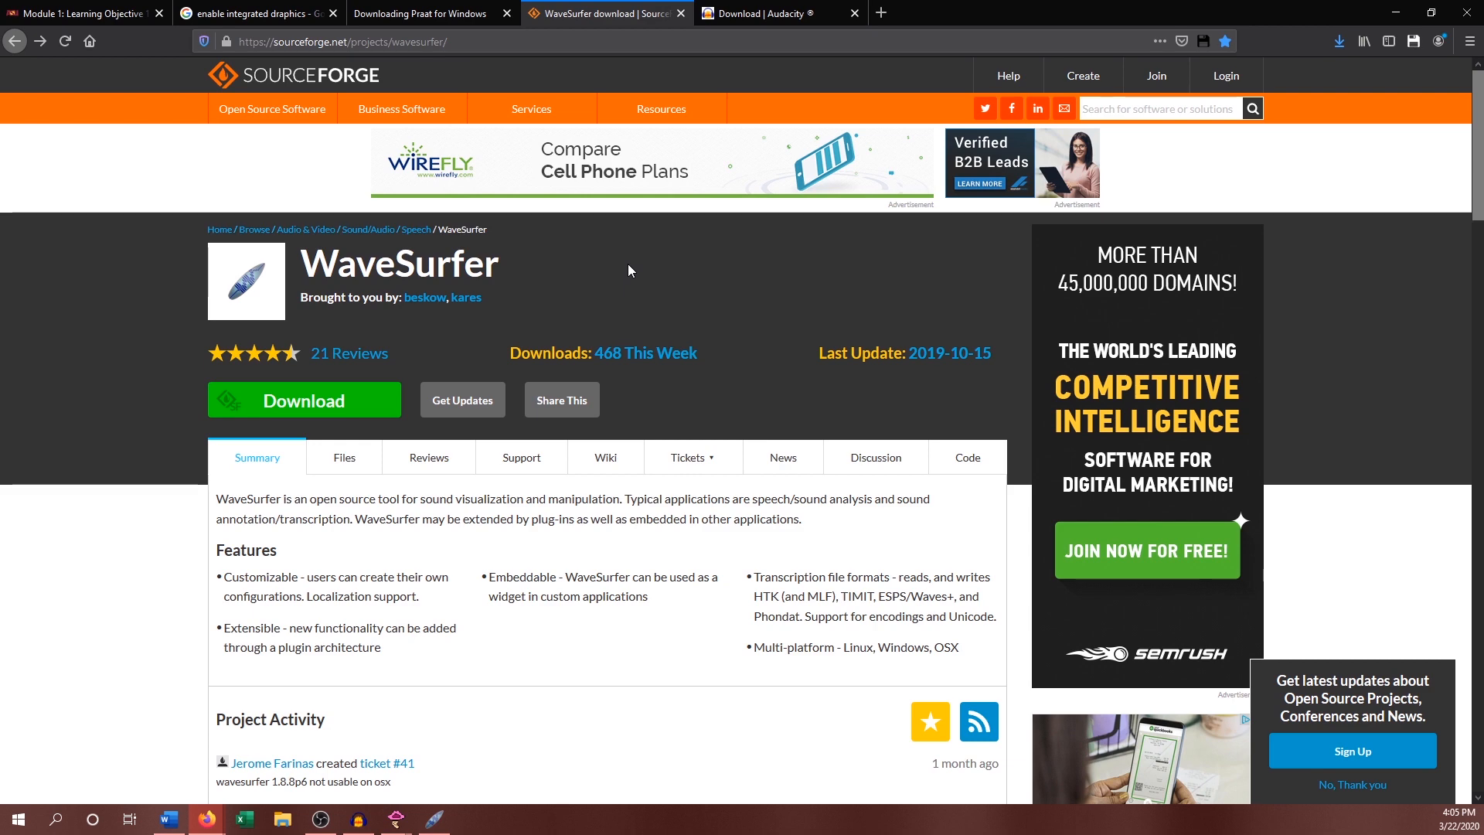
scroll(600, 309, down, 3)
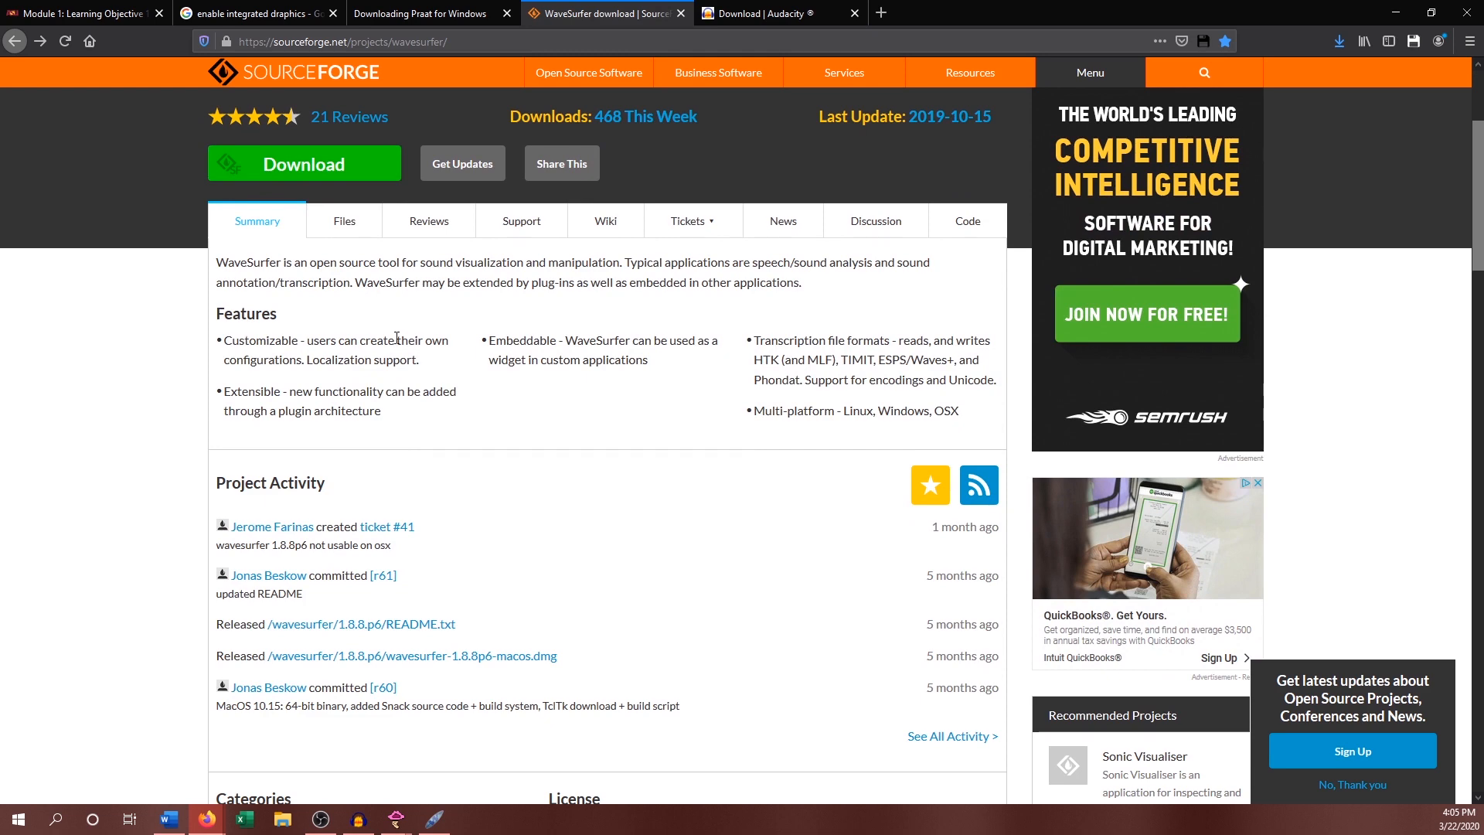
scroll(384, 340, up, 2)
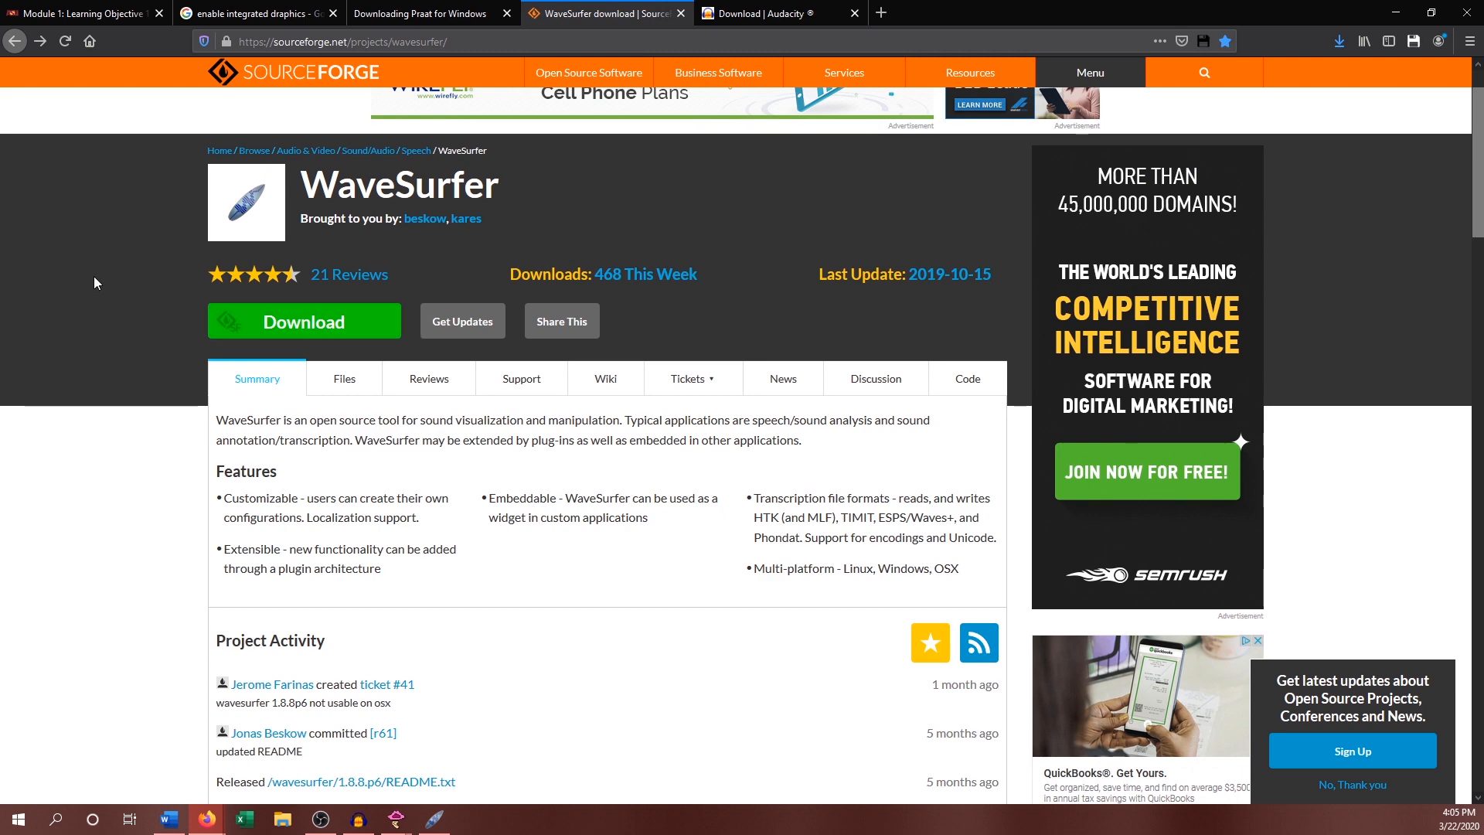
scroll(84, 286, down, 2)
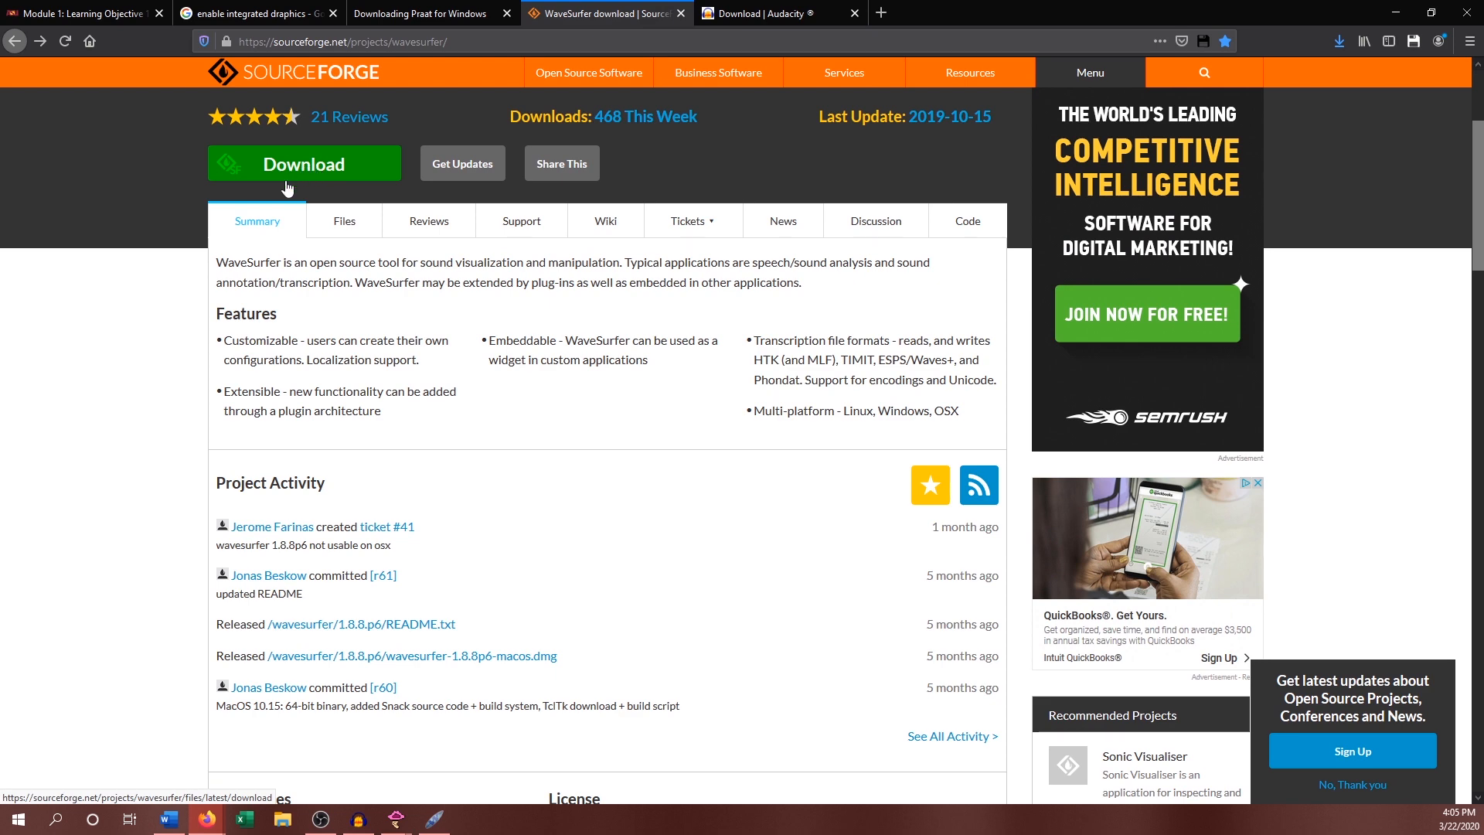
scroll(114, 308, down, 2)
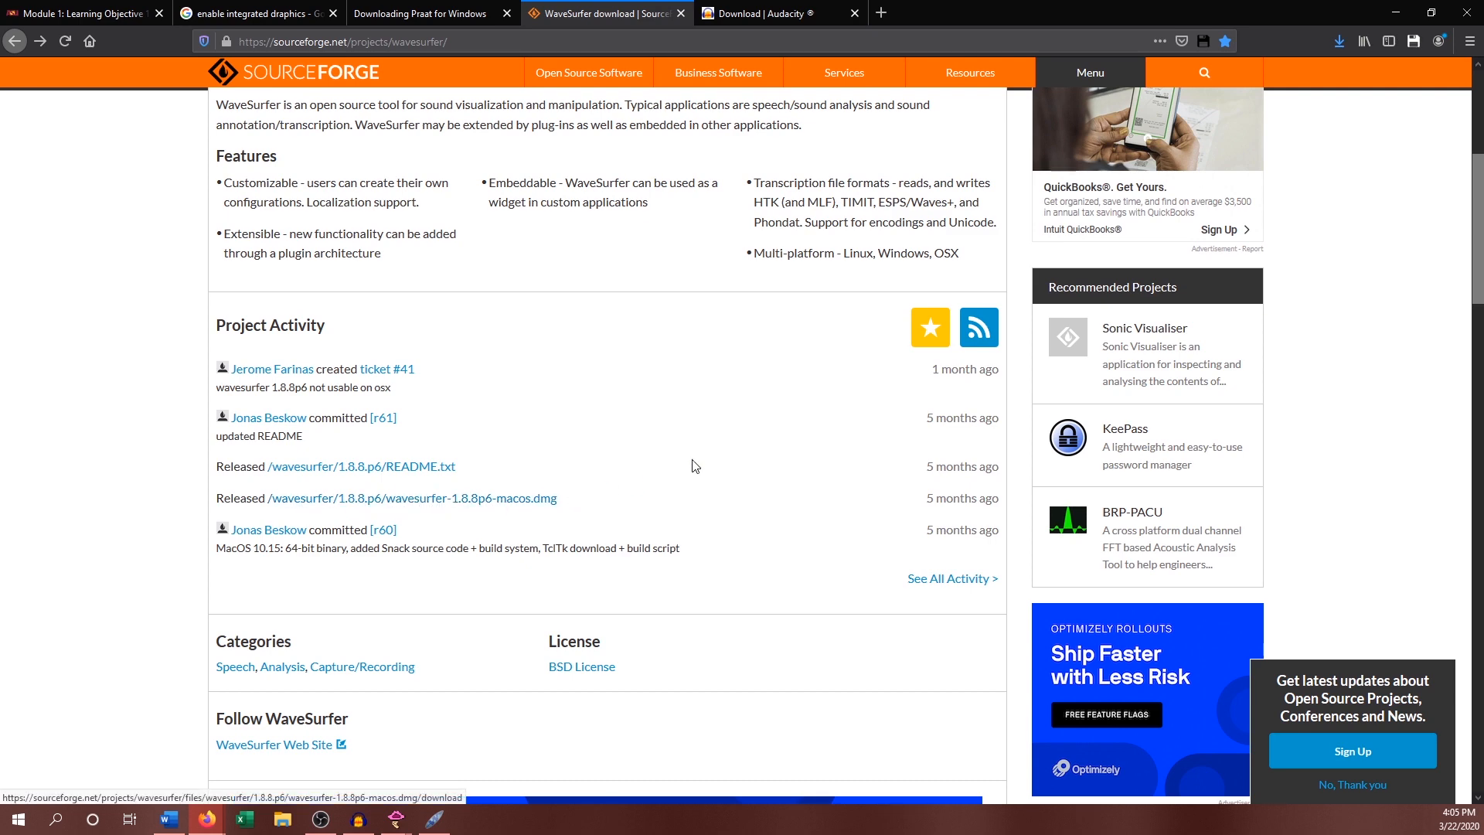
scroll(738, 432, up, 5)
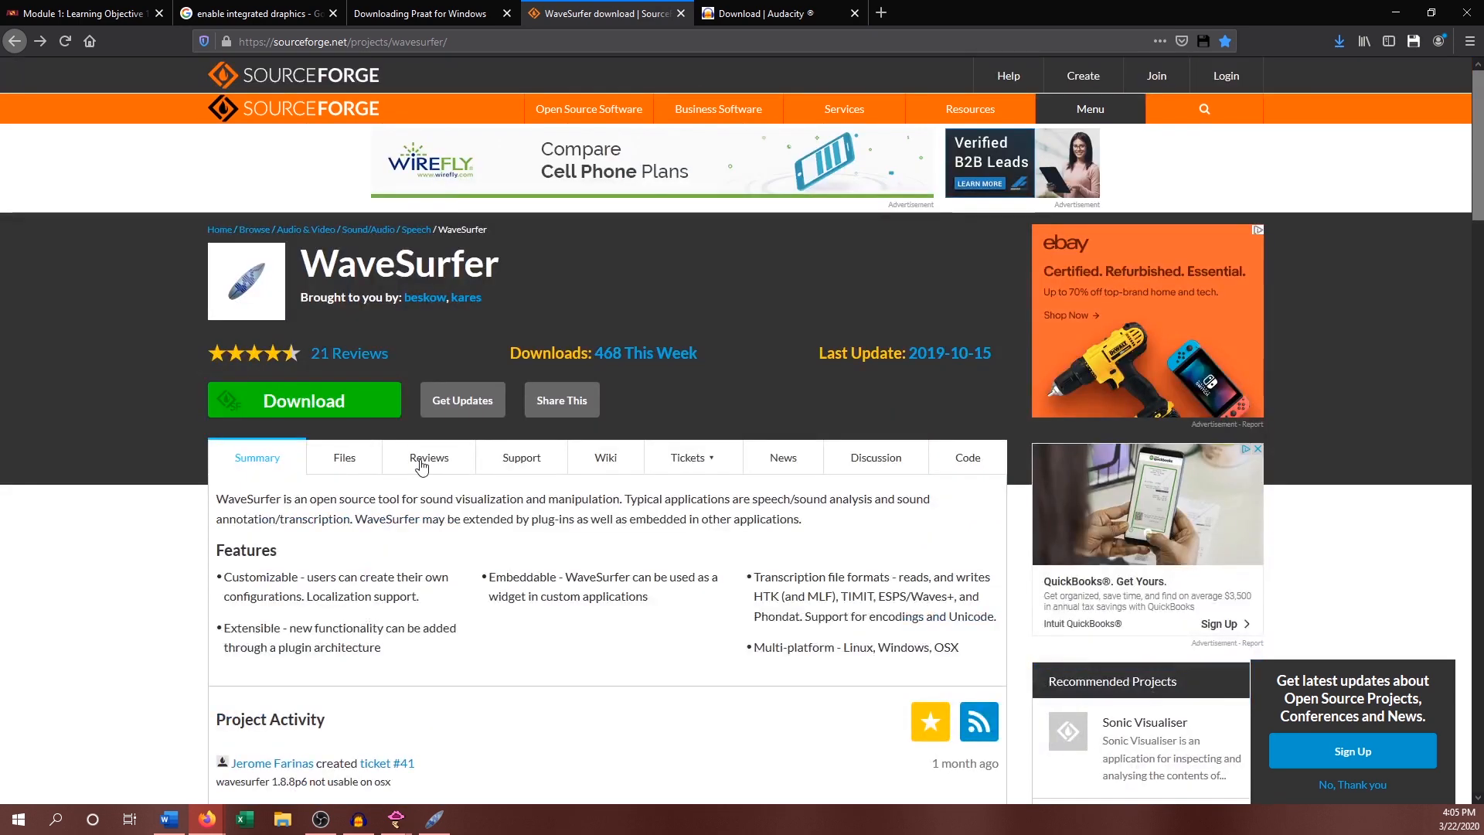
- Browse WaveSurfer's files into the wavesurfer folder and open the 1.8.8p3 release to view its platform downloads
click(343, 463)
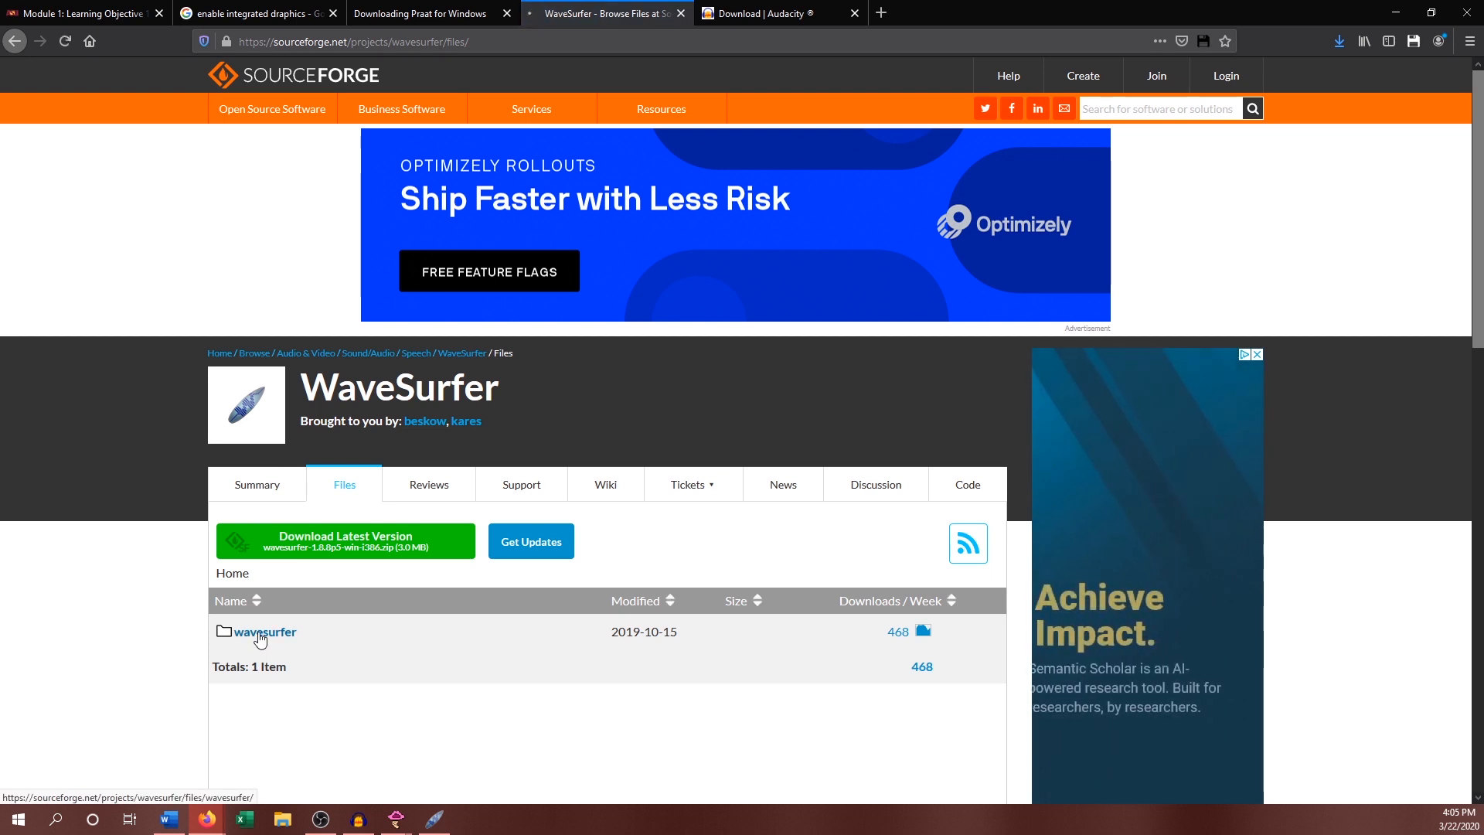
click(265, 632)
scroll(520, 585, down, 5)
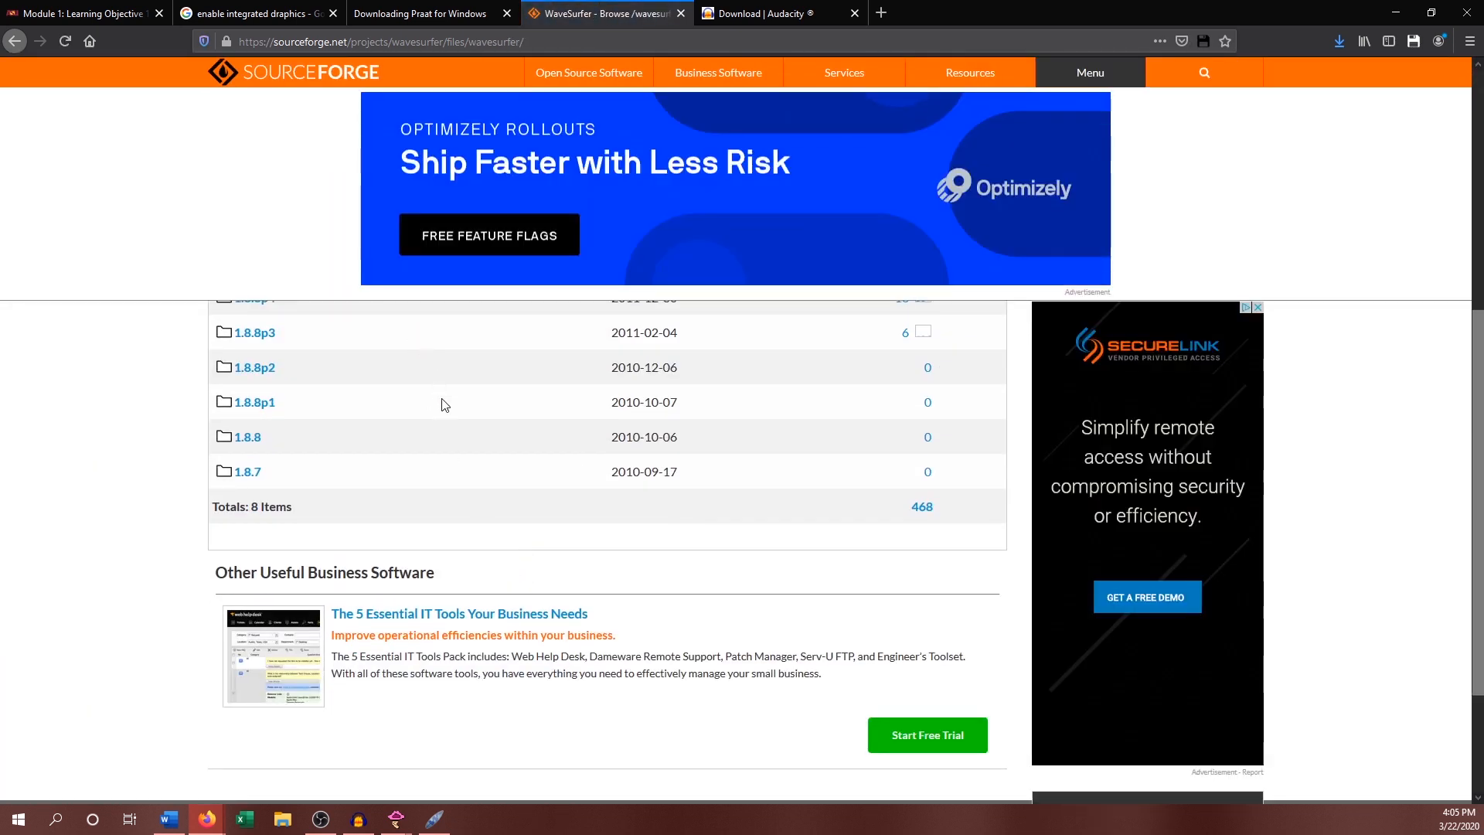
scroll(497, 461, up, 4)
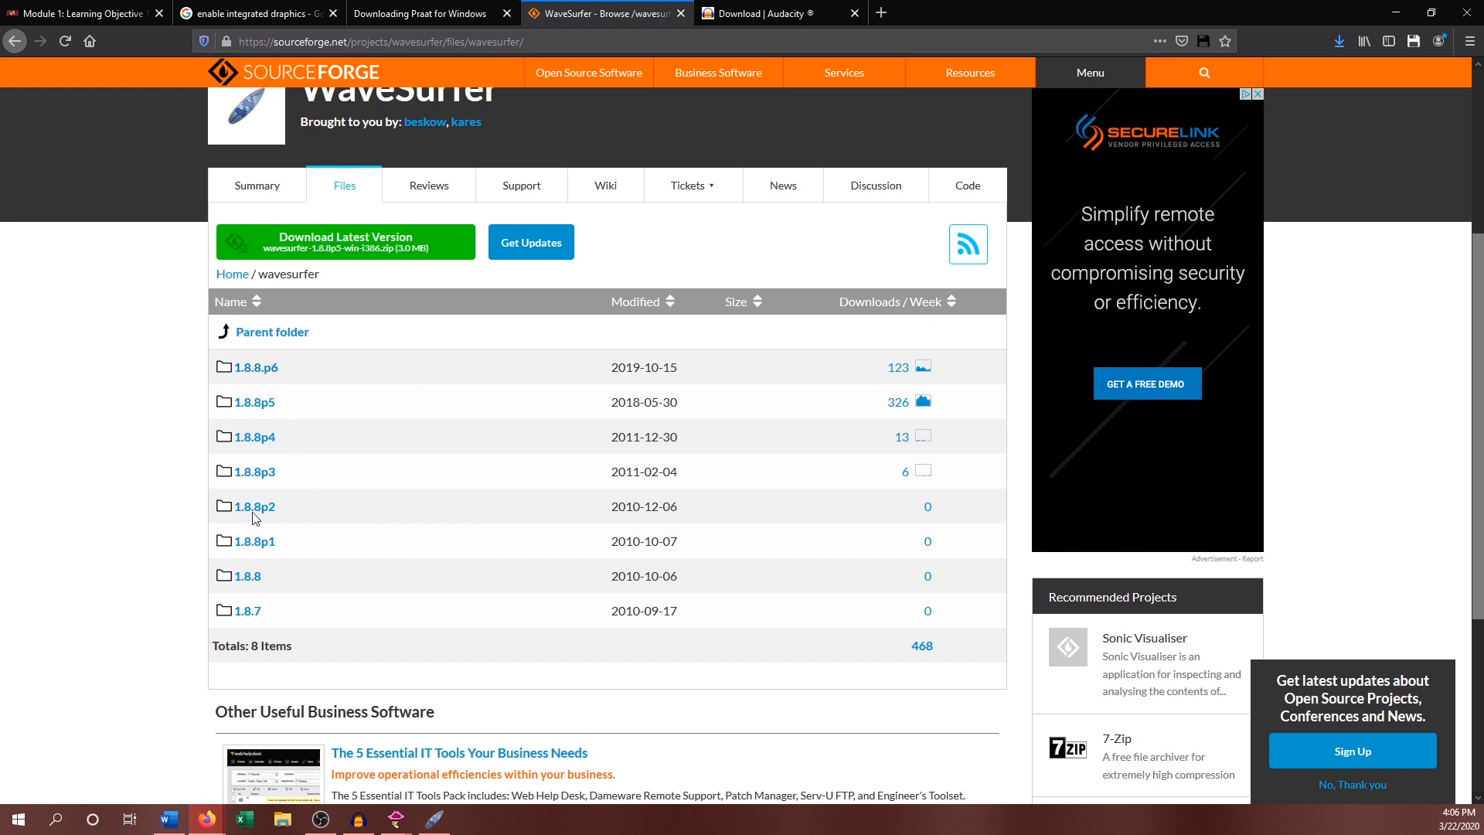
click(255, 476)
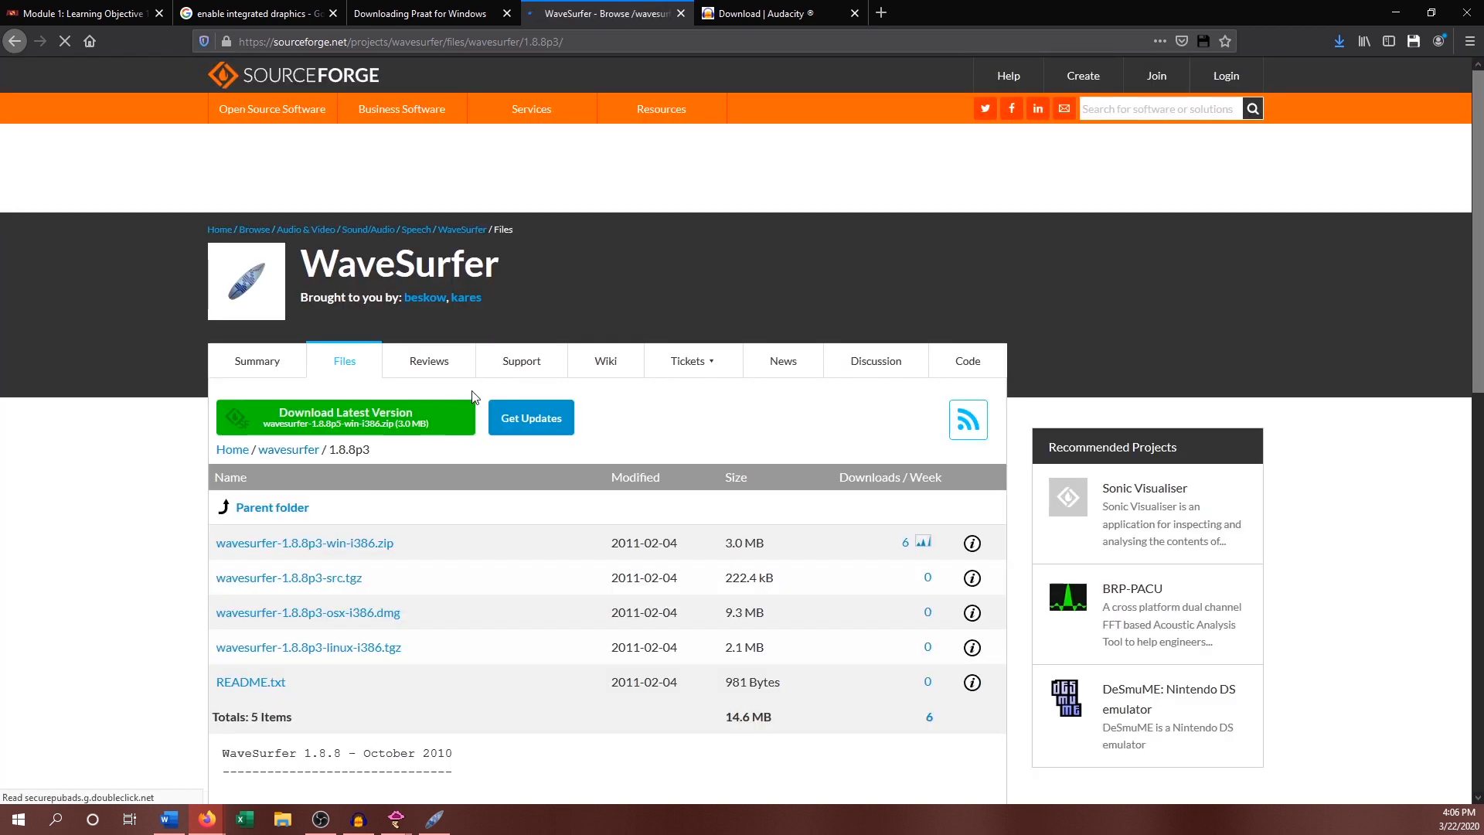
scroll(475, 455, down, 3)
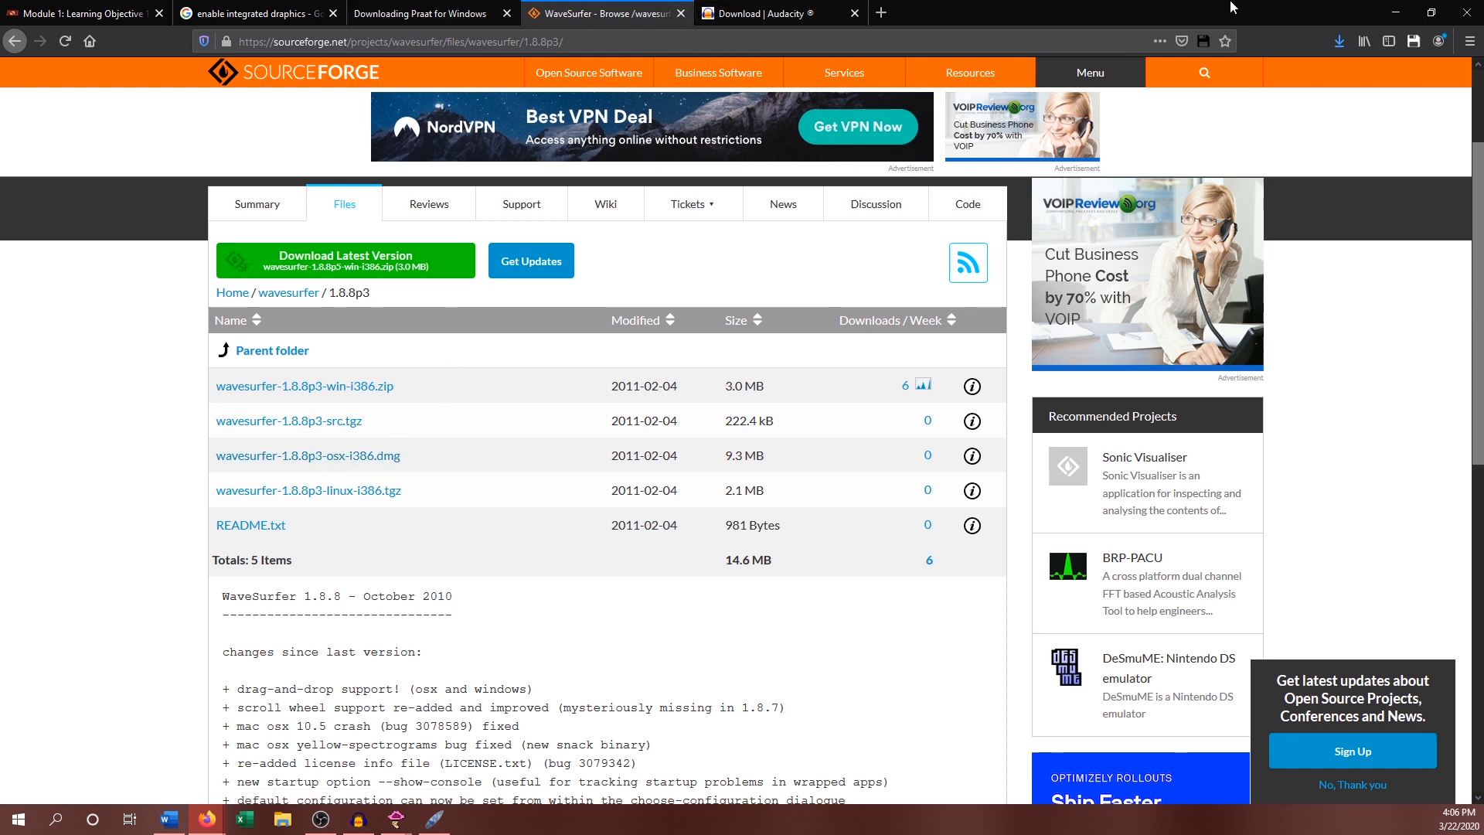
- Minimize the browser, switch to Audacity and bring up the dialog for opening an audio file
click(1397, 13)
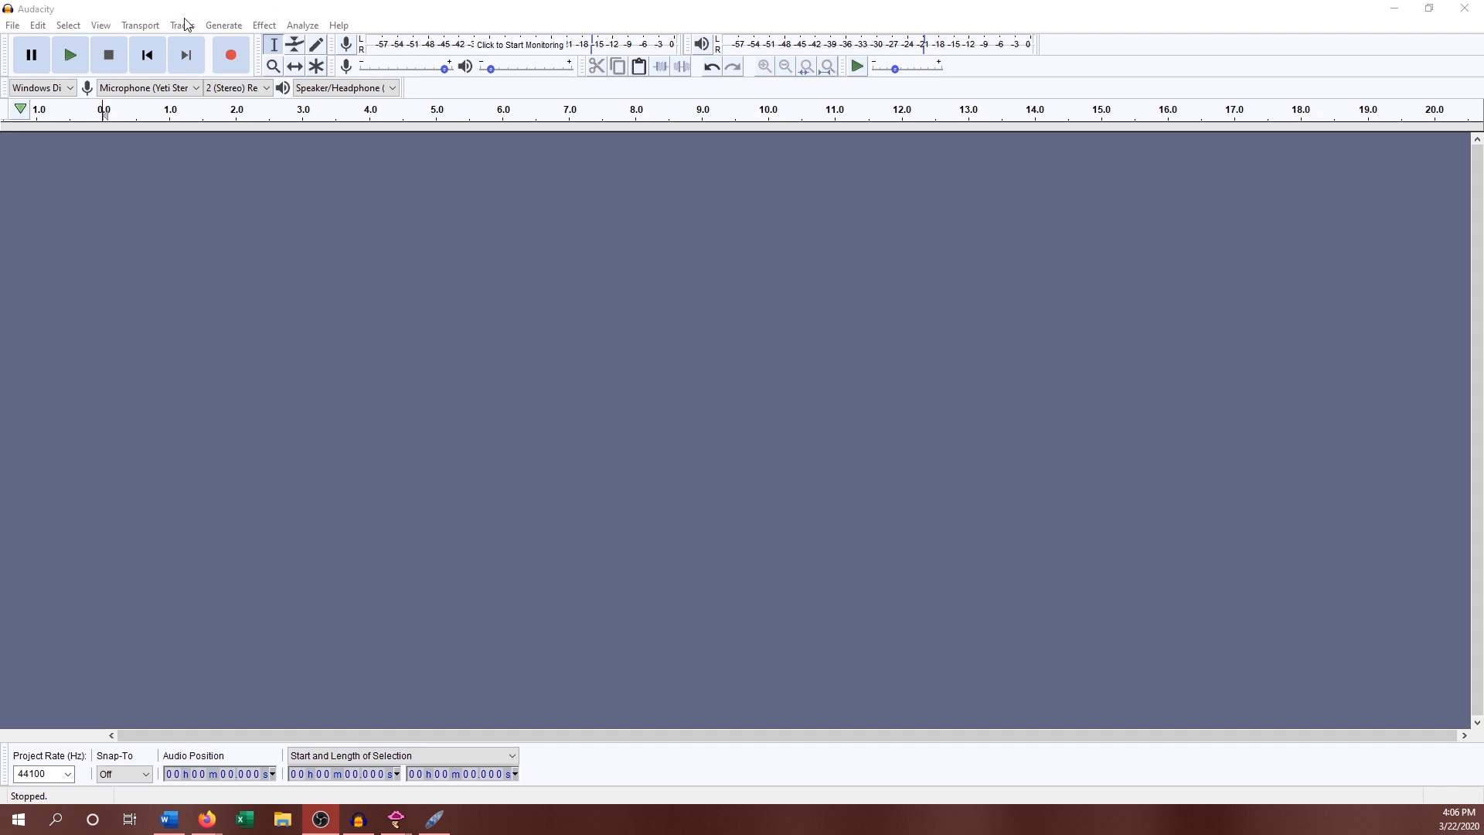
click(95, 8)
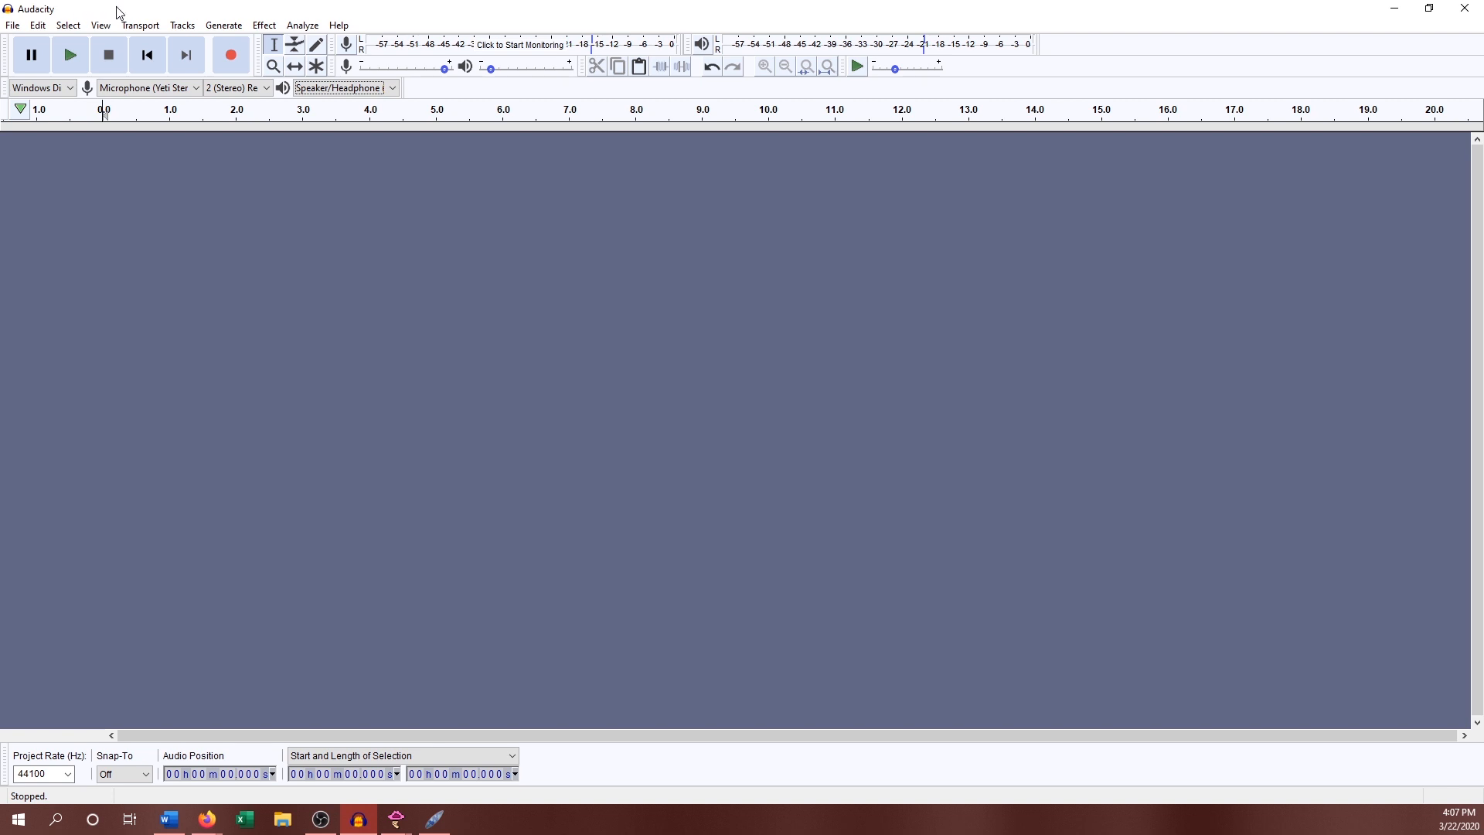
click(12, 26)
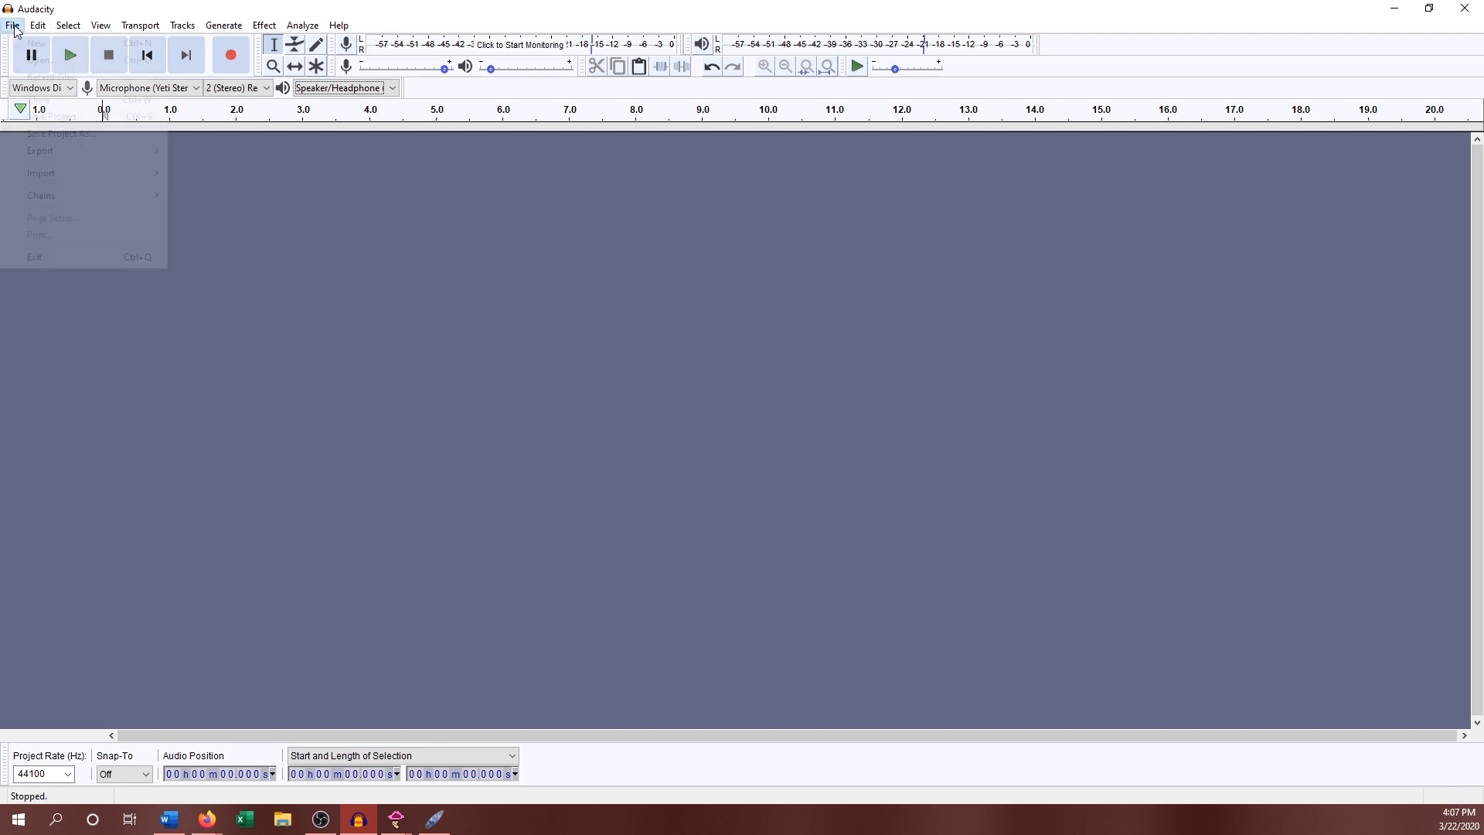
click(57, 60)
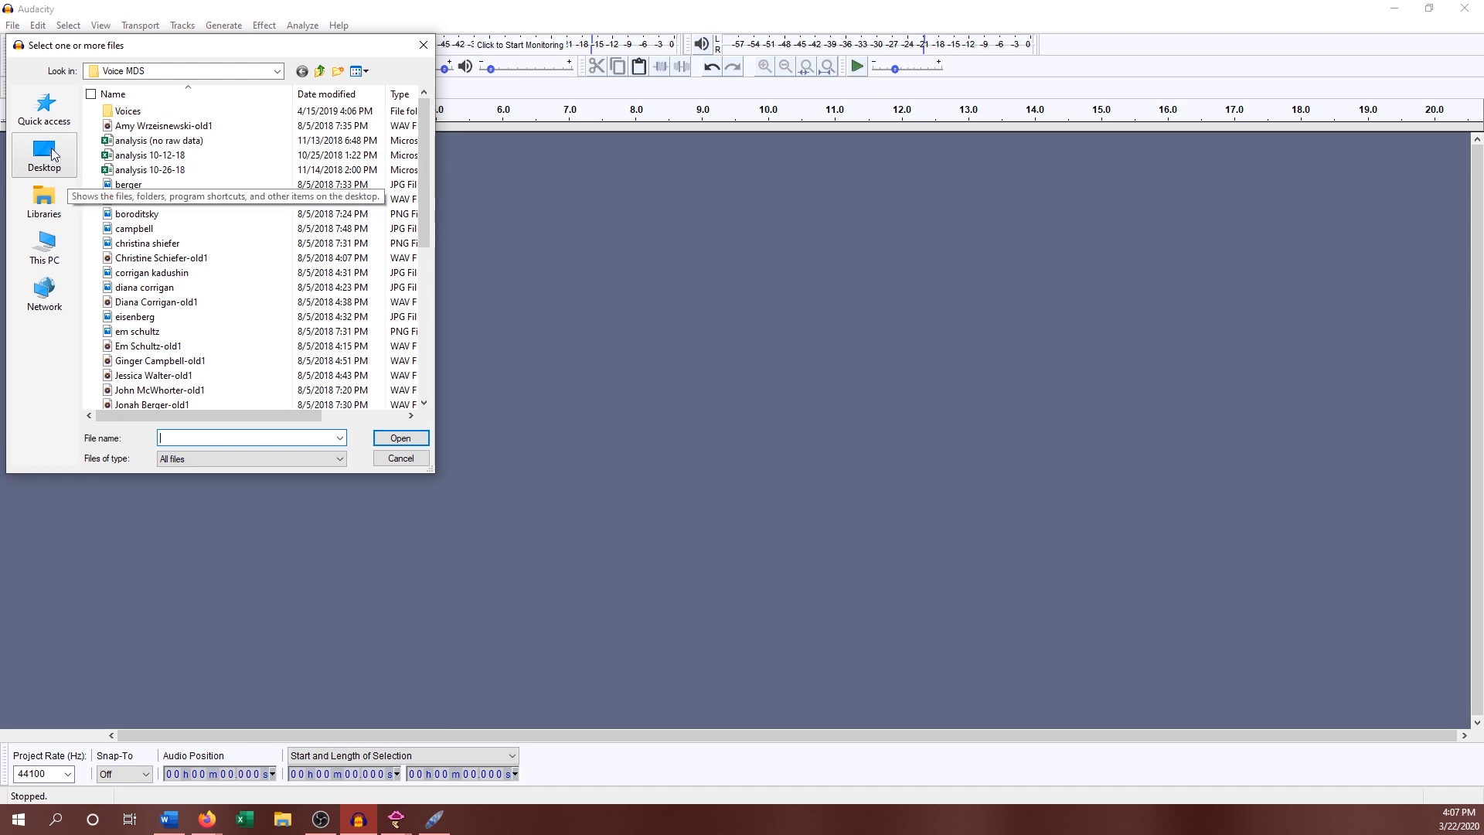
- Open the 500hz audio file from the 375 Spring 2020 folder inside Teaching Stuff in Documents
click(49, 249)
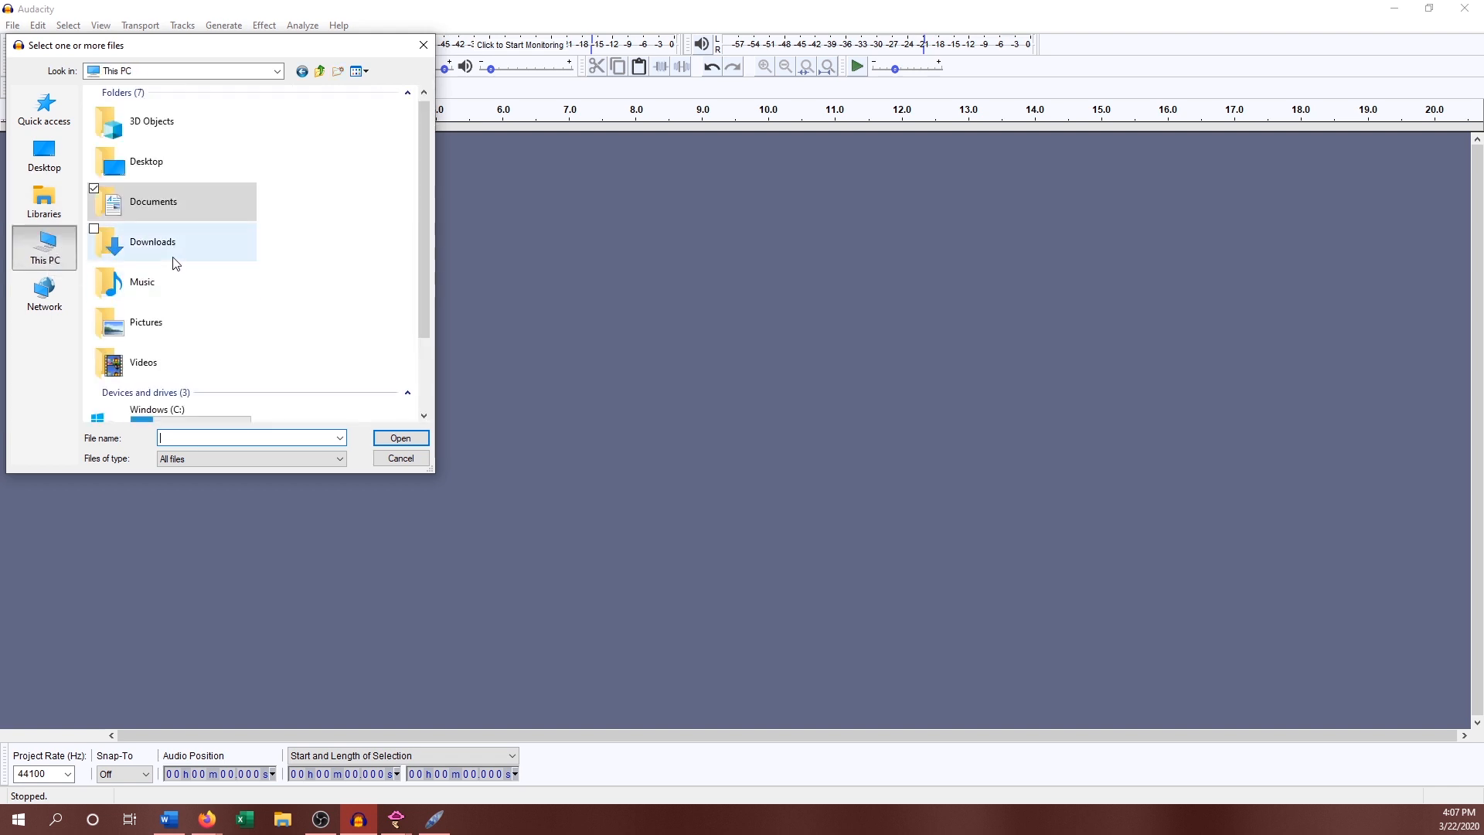
scroll(155, 259, down, 2)
scroll(149, 257, up, 2)
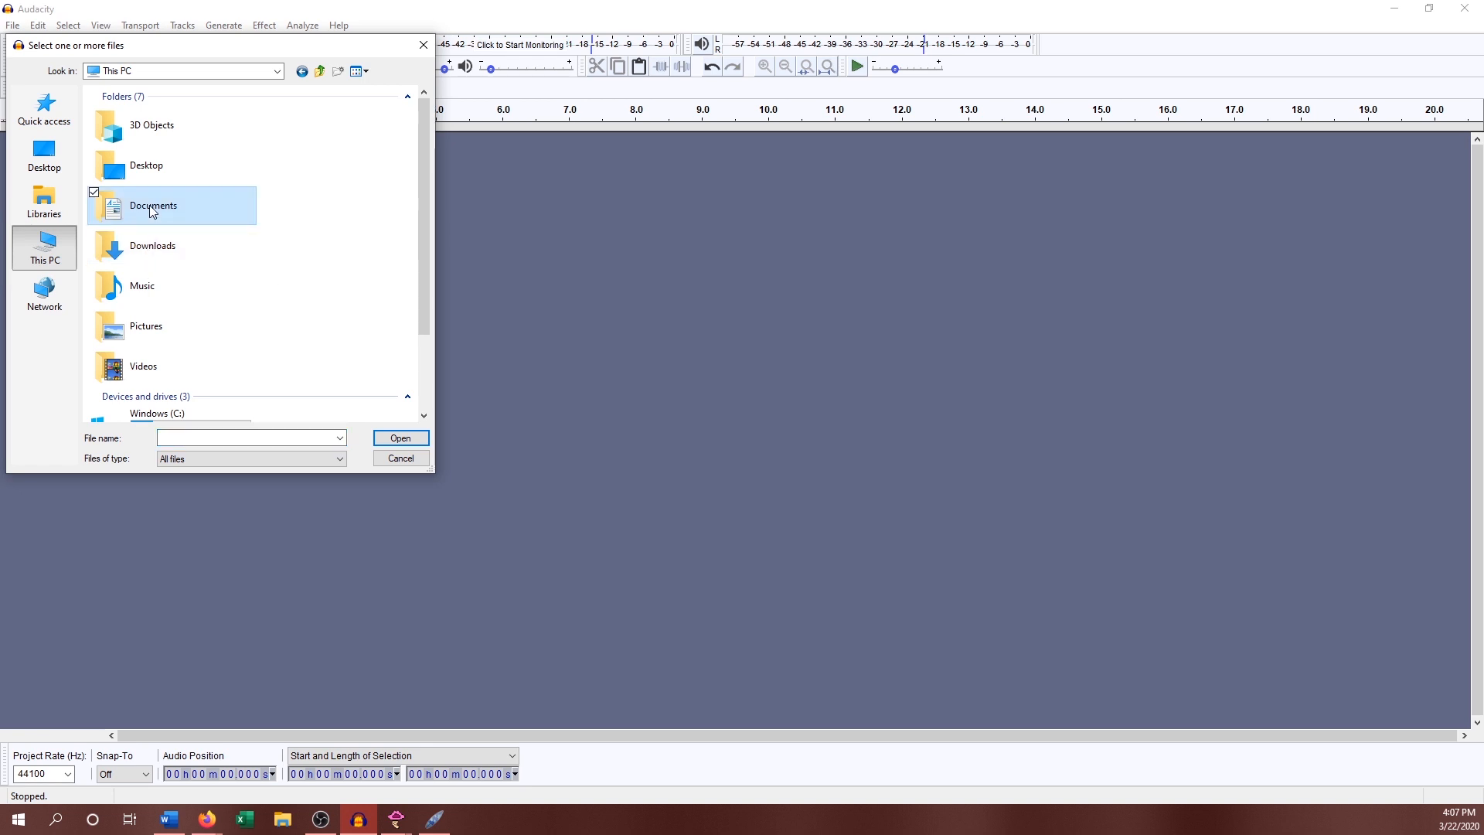
double_click(152, 212)
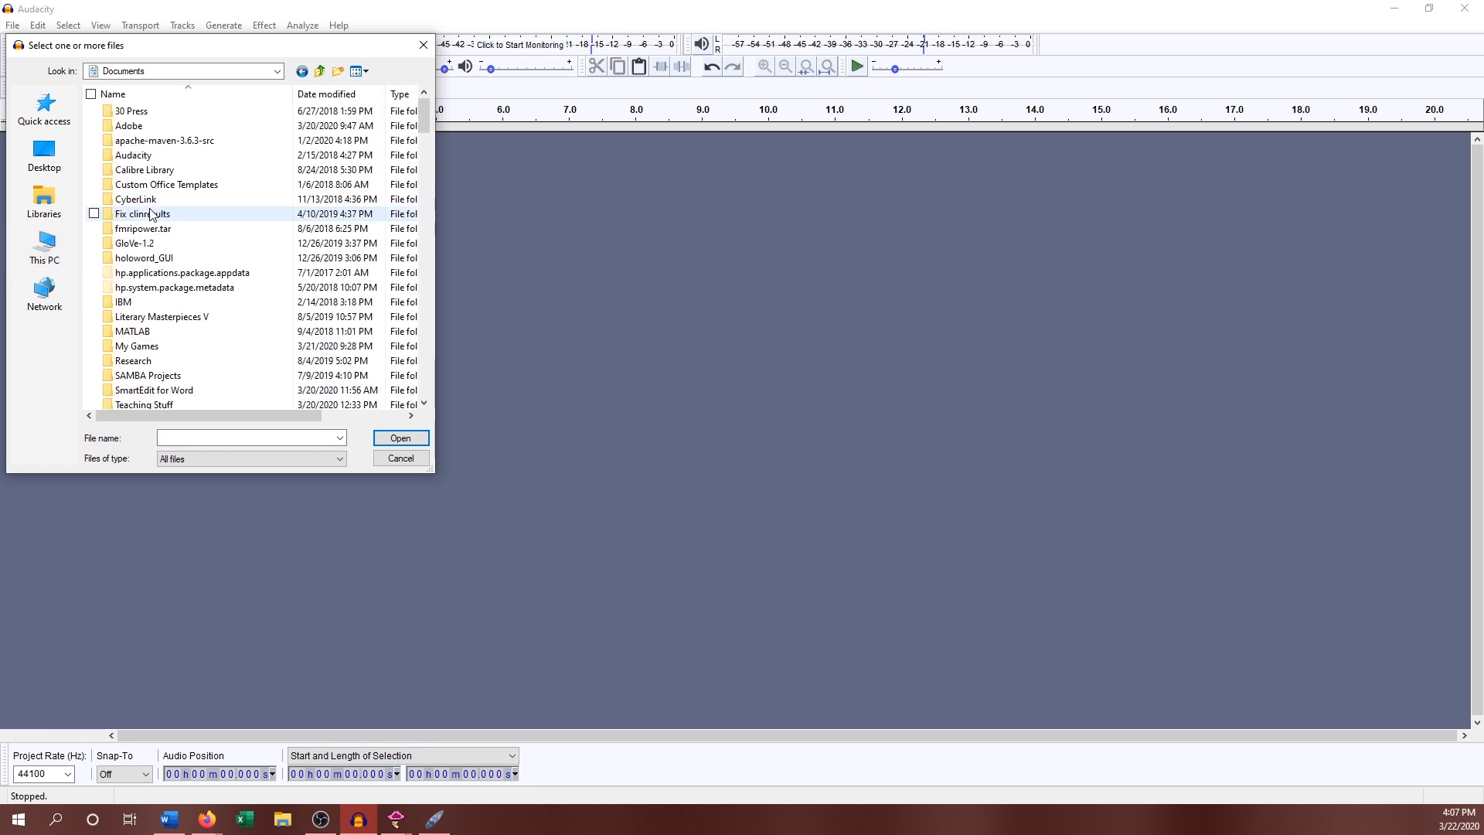
scroll(158, 217, down, 3)
double_click(149, 321)
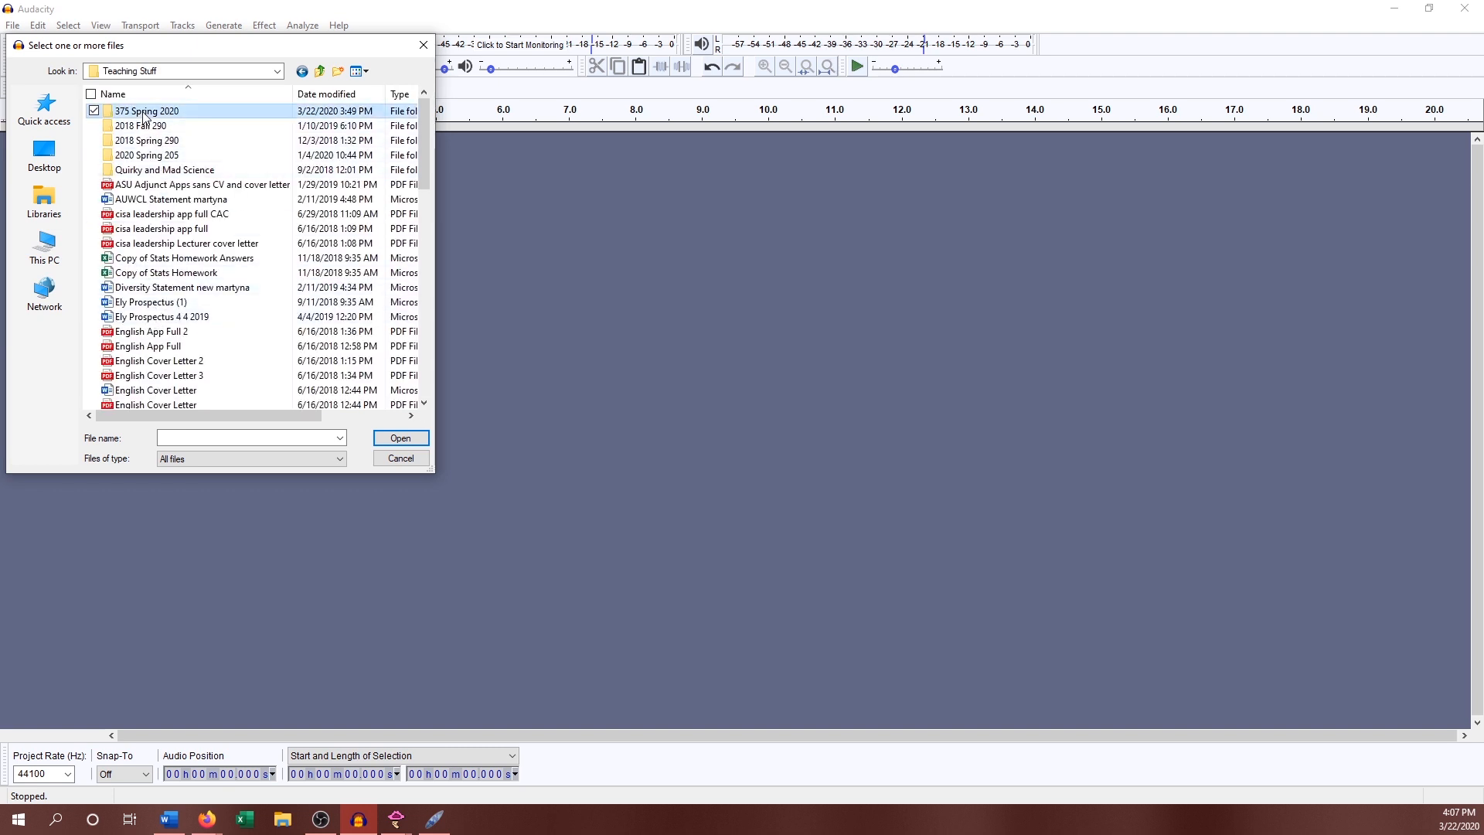
double_click(147, 112)
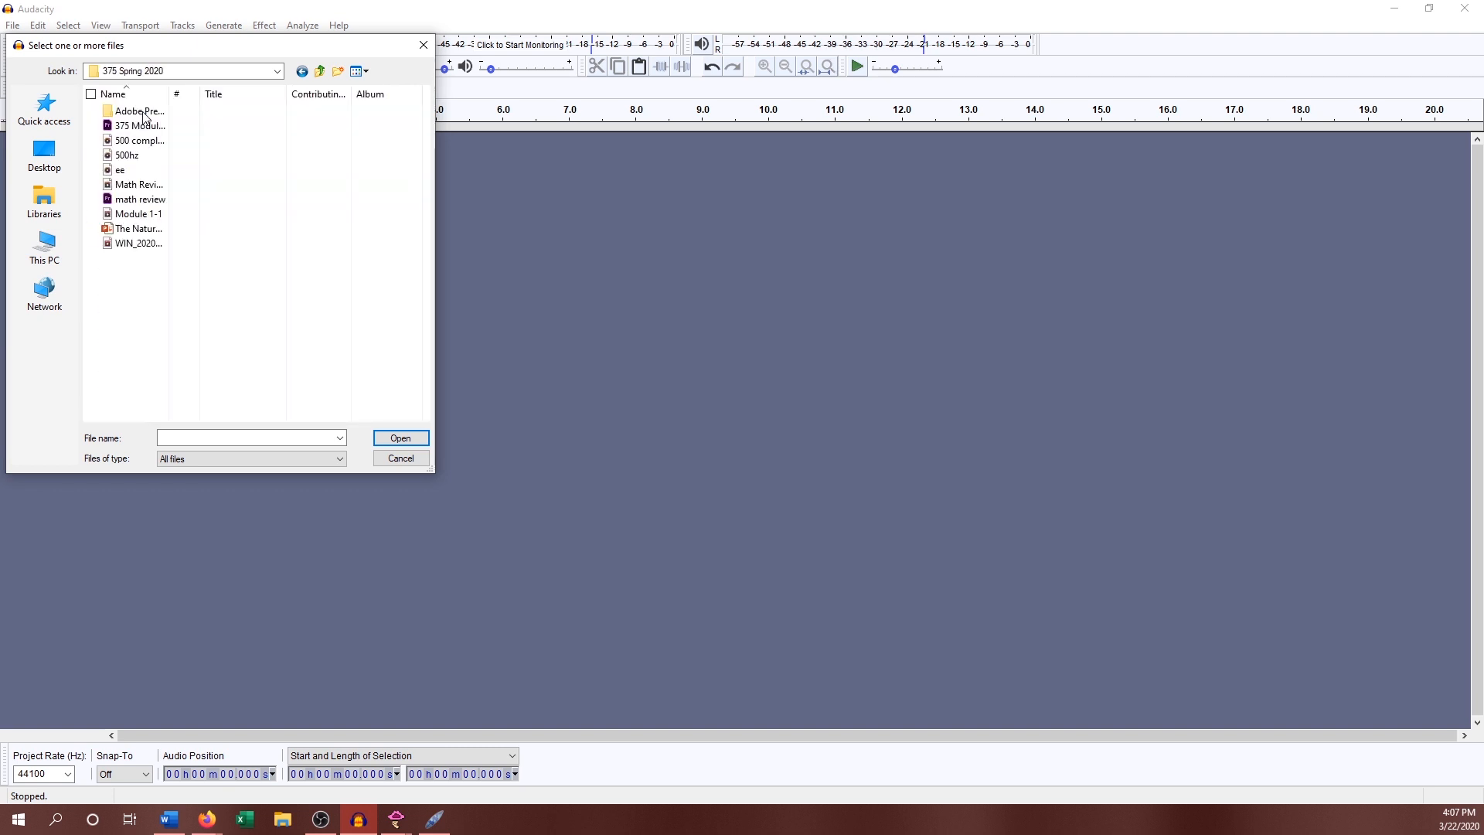
click(125, 155)
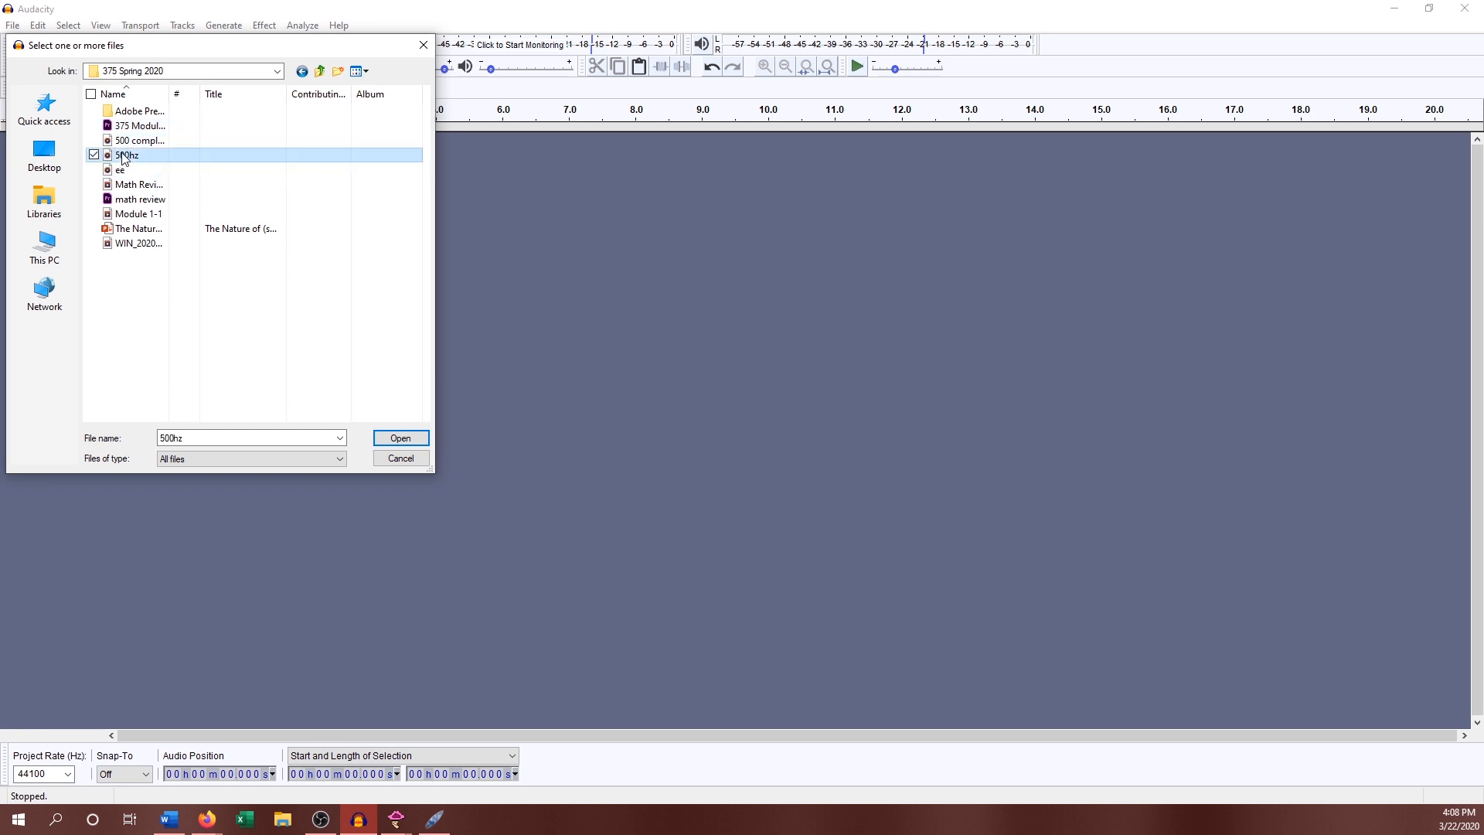
click(400, 438)
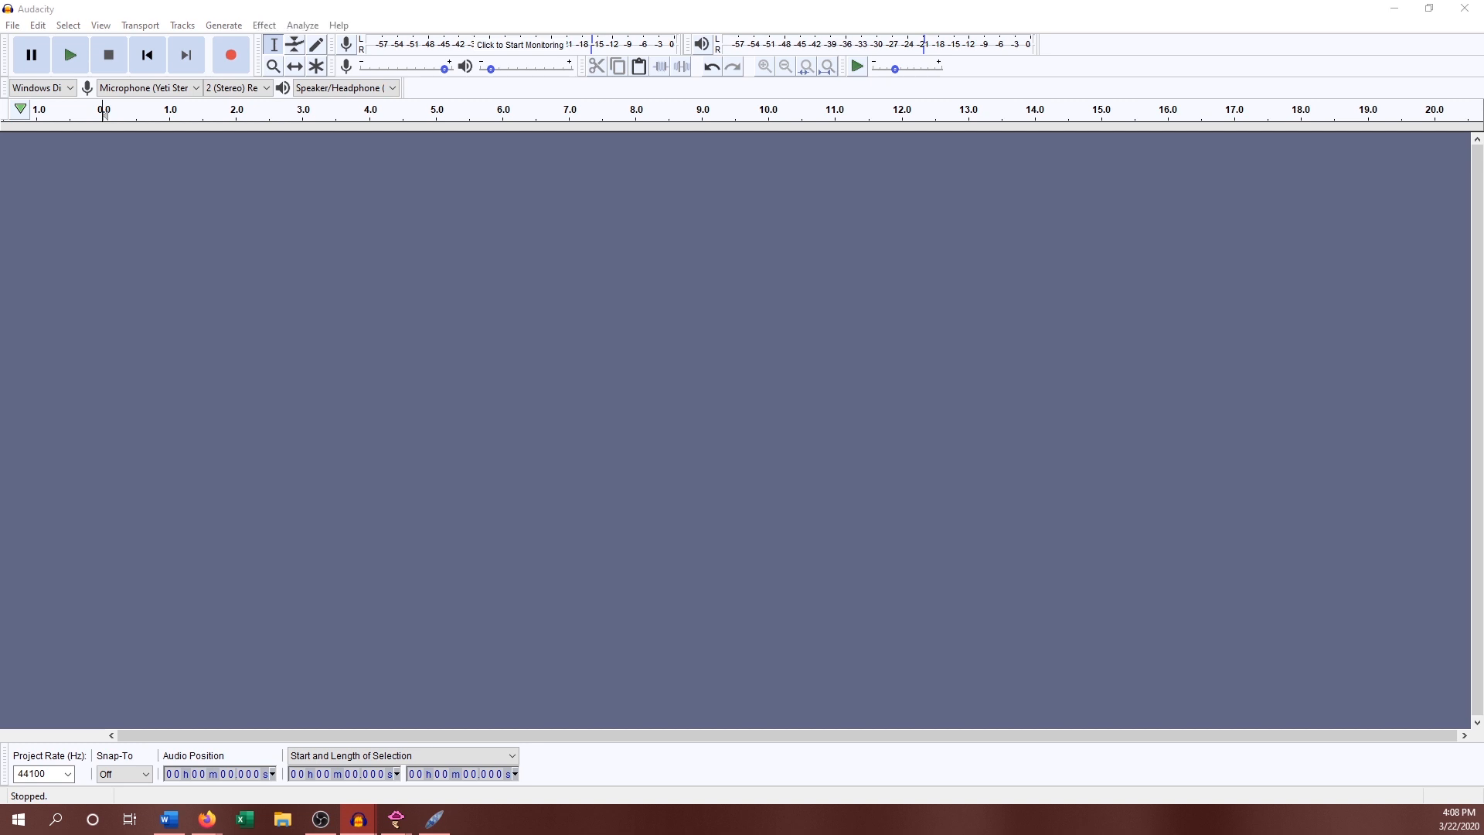
drag(0, 71, 824, 4)
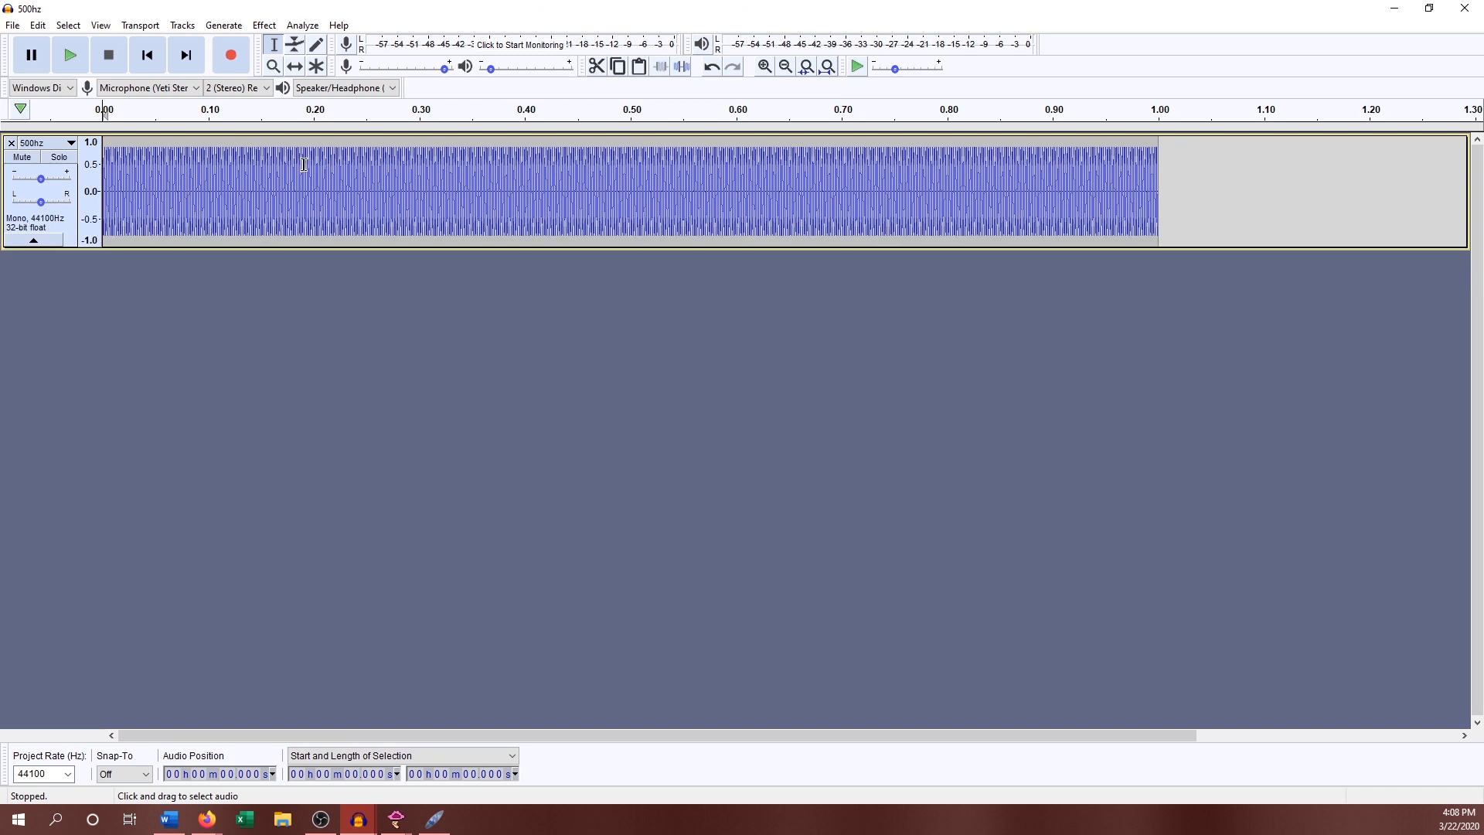
- Place the cursor at about 0.361 s in the 500hz track and magnify the waveform to examine its individual cycles
drag(303, 164, 421, 155)
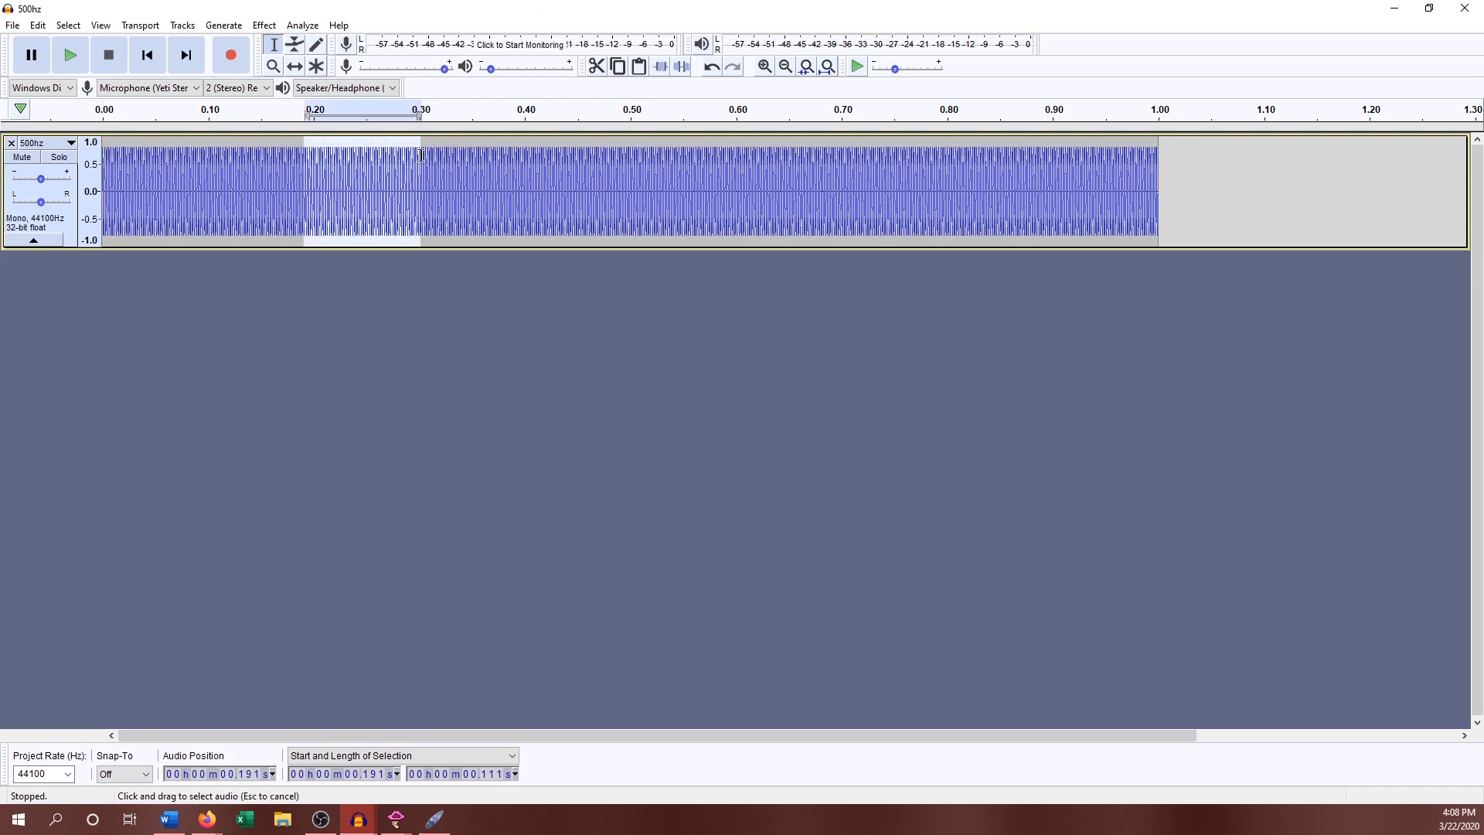
click(485, 158)
click(764, 66)
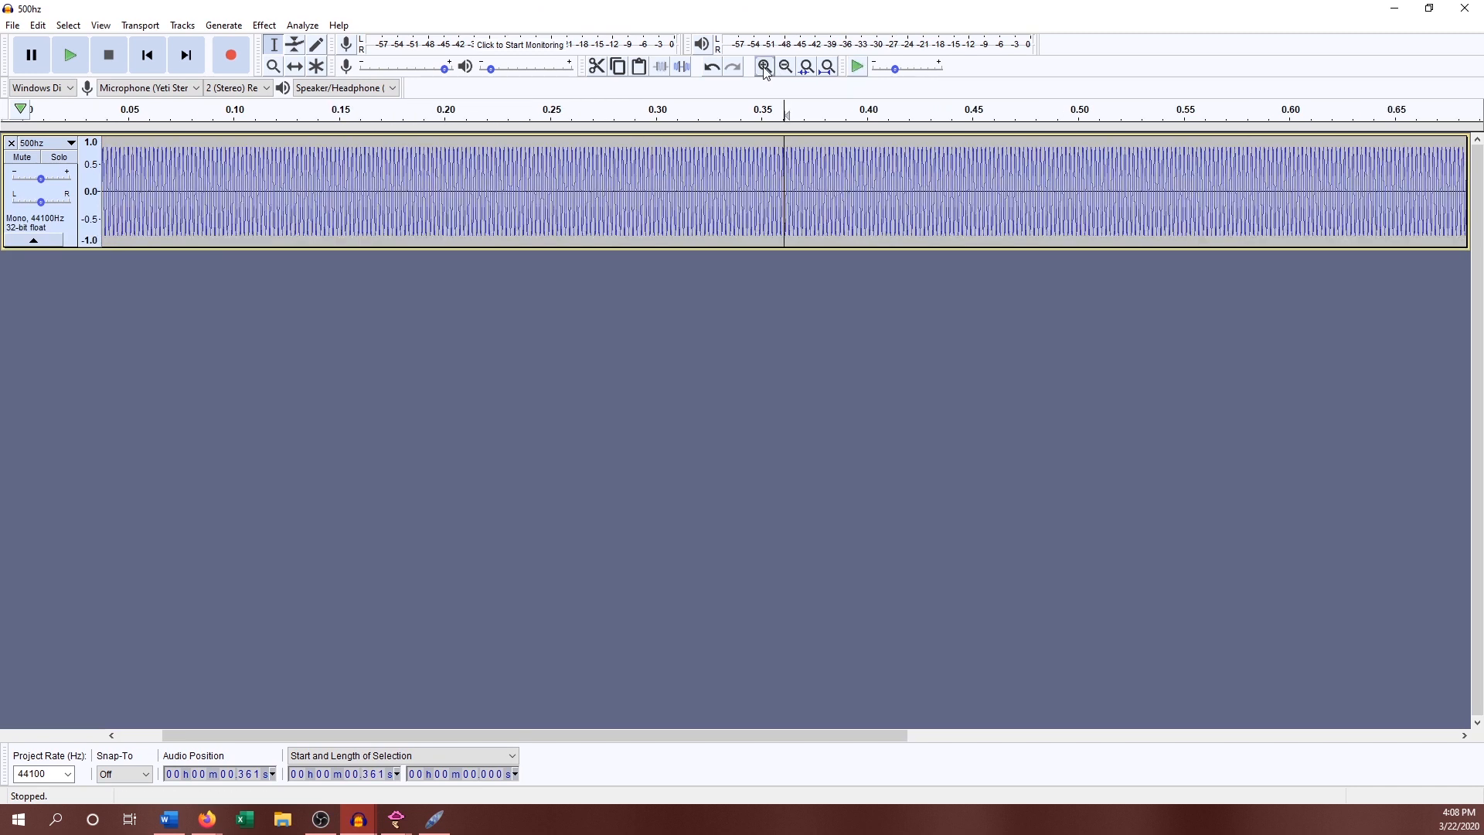
click(764, 67)
click(764, 67)
click(764, 67)
click(764, 66)
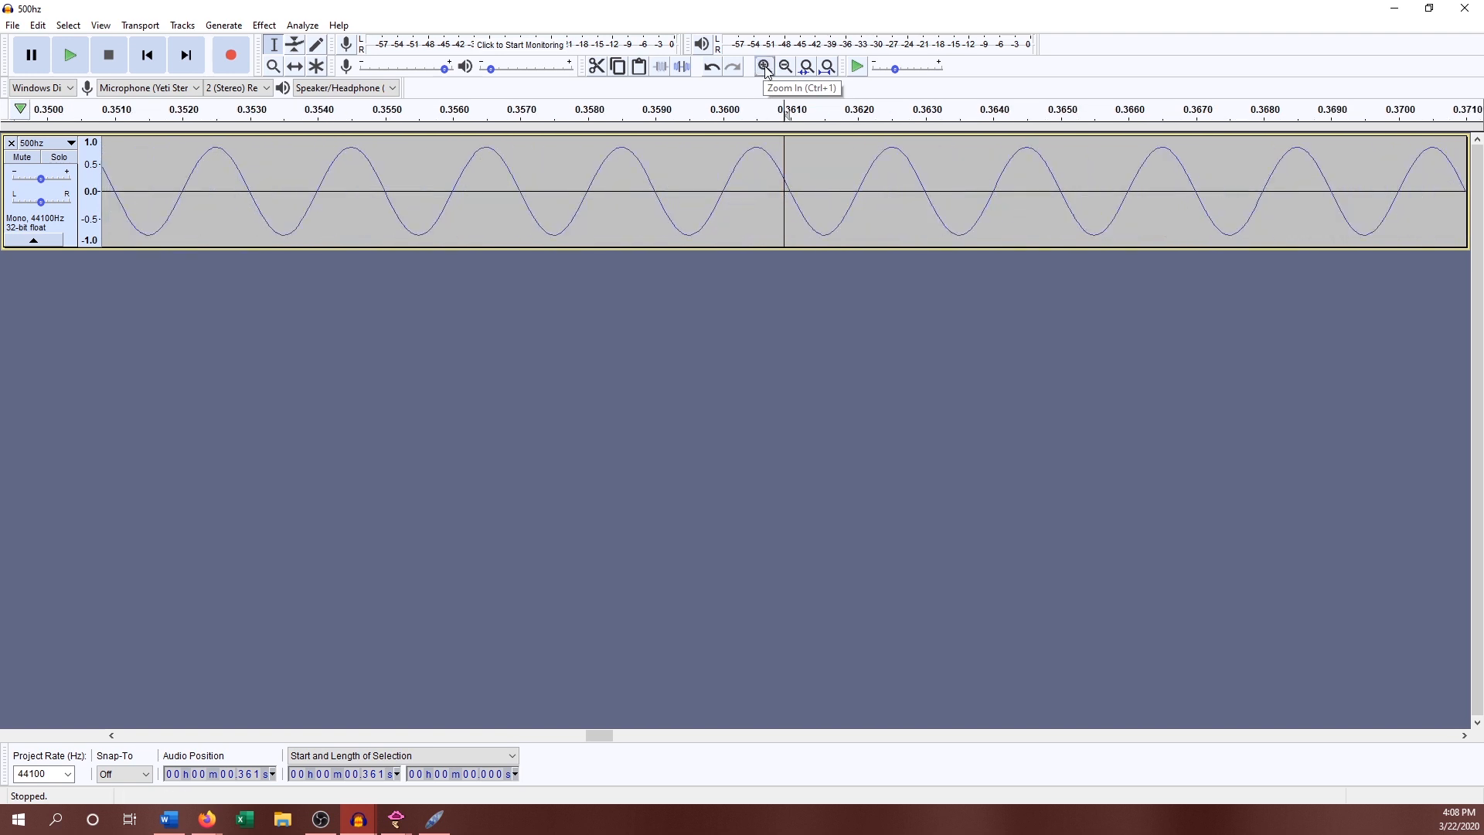
- Zoom back out until the entire 500hz waveform fits in view
click(785, 67)
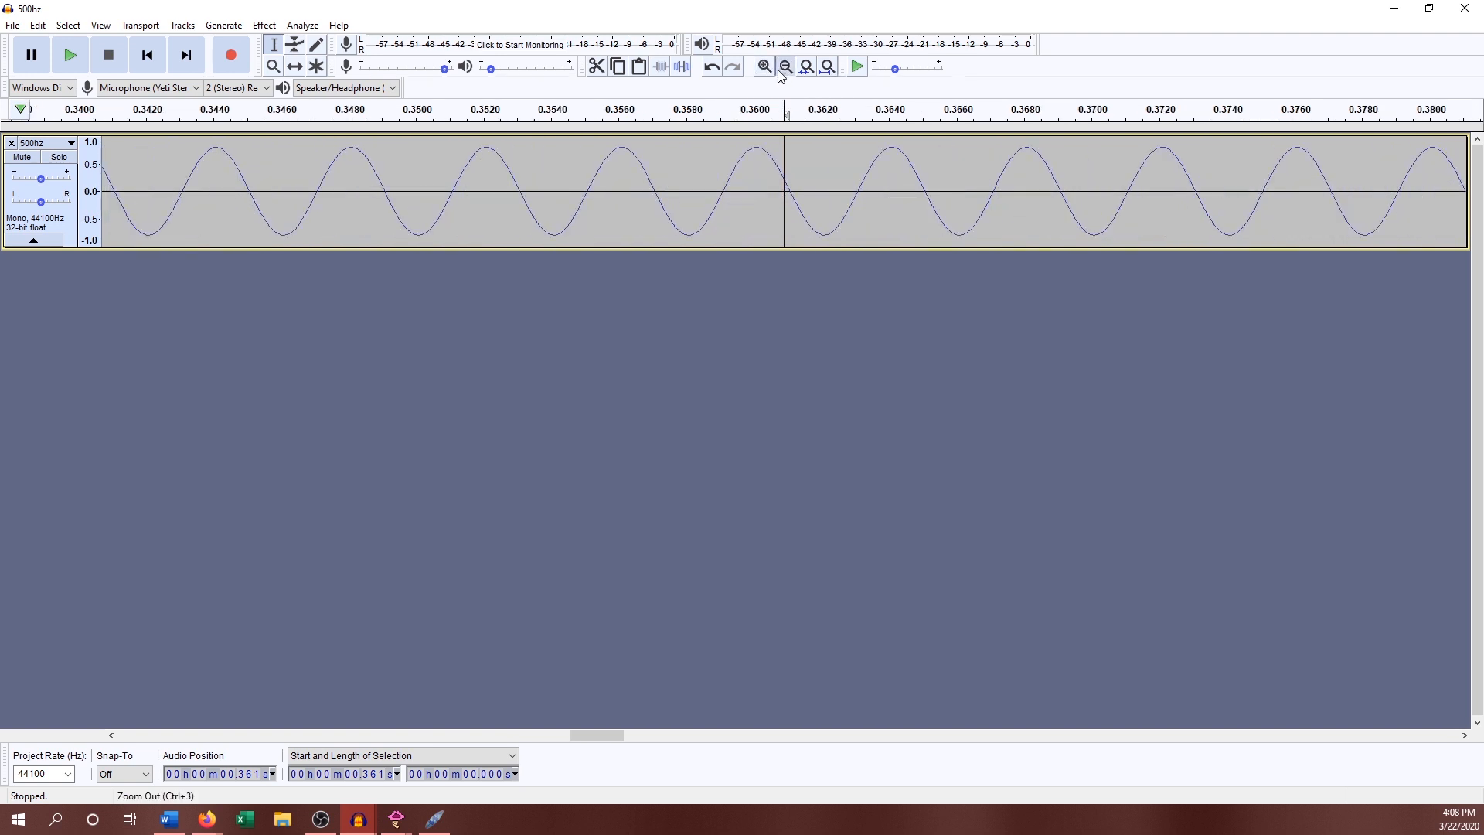
click(785, 67)
click(785, 67)
click(785, 67)
click(785, 67)
click(785, 67)
click(783, 71)
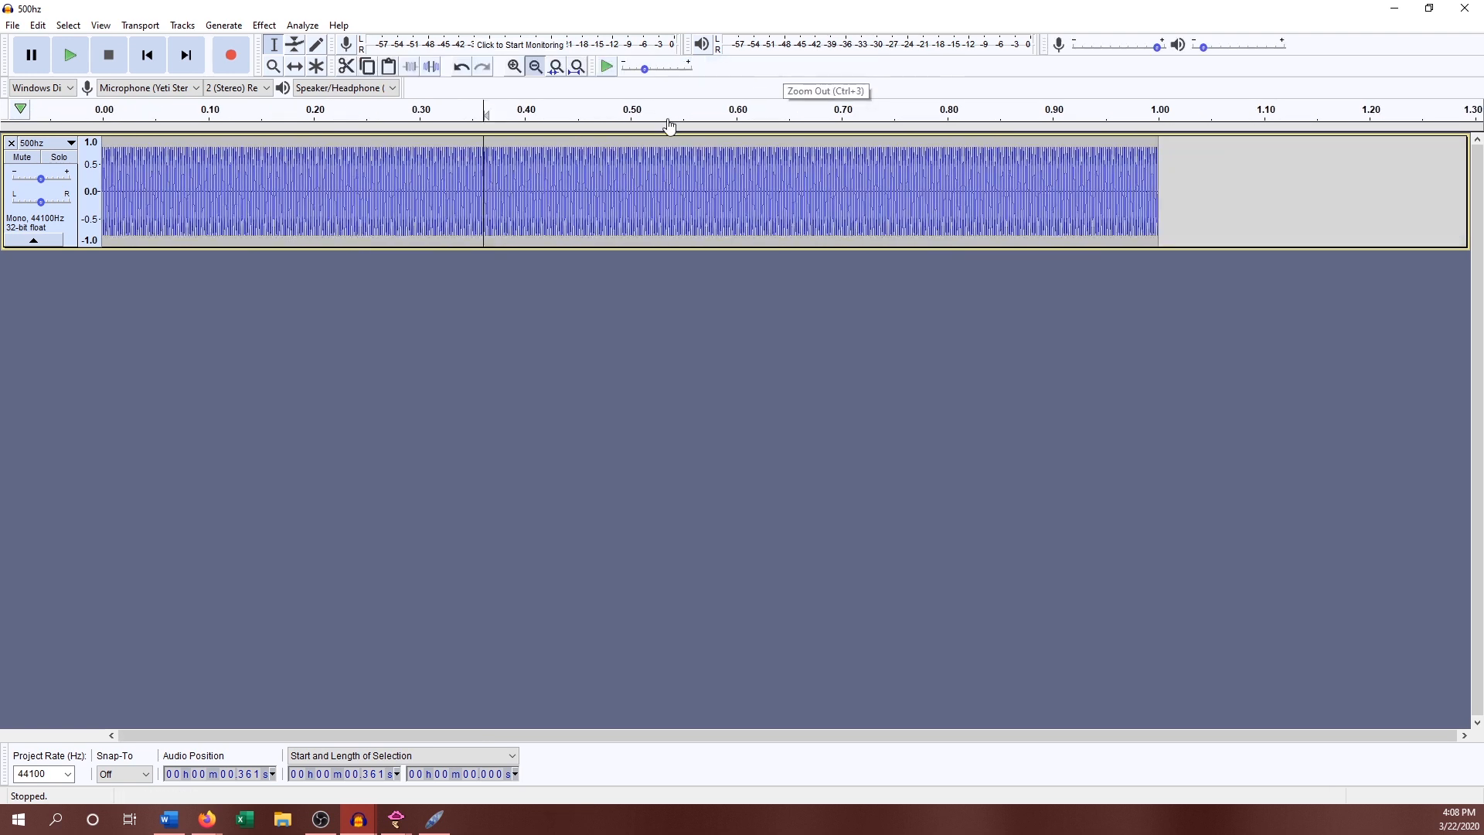
- Return to the start of the 500hz track and play the tone through
click(147, 57)
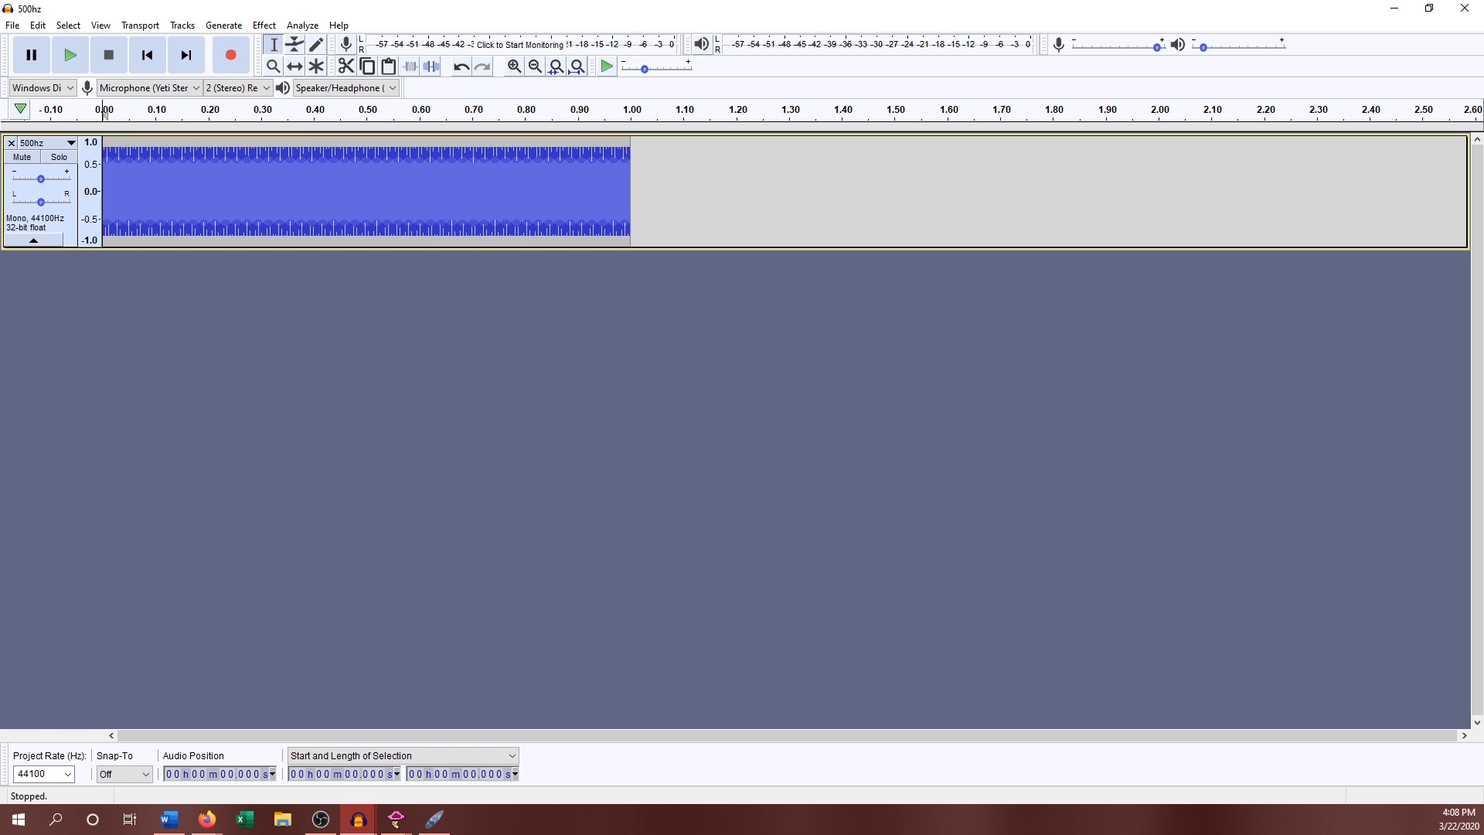
click(81, 60)
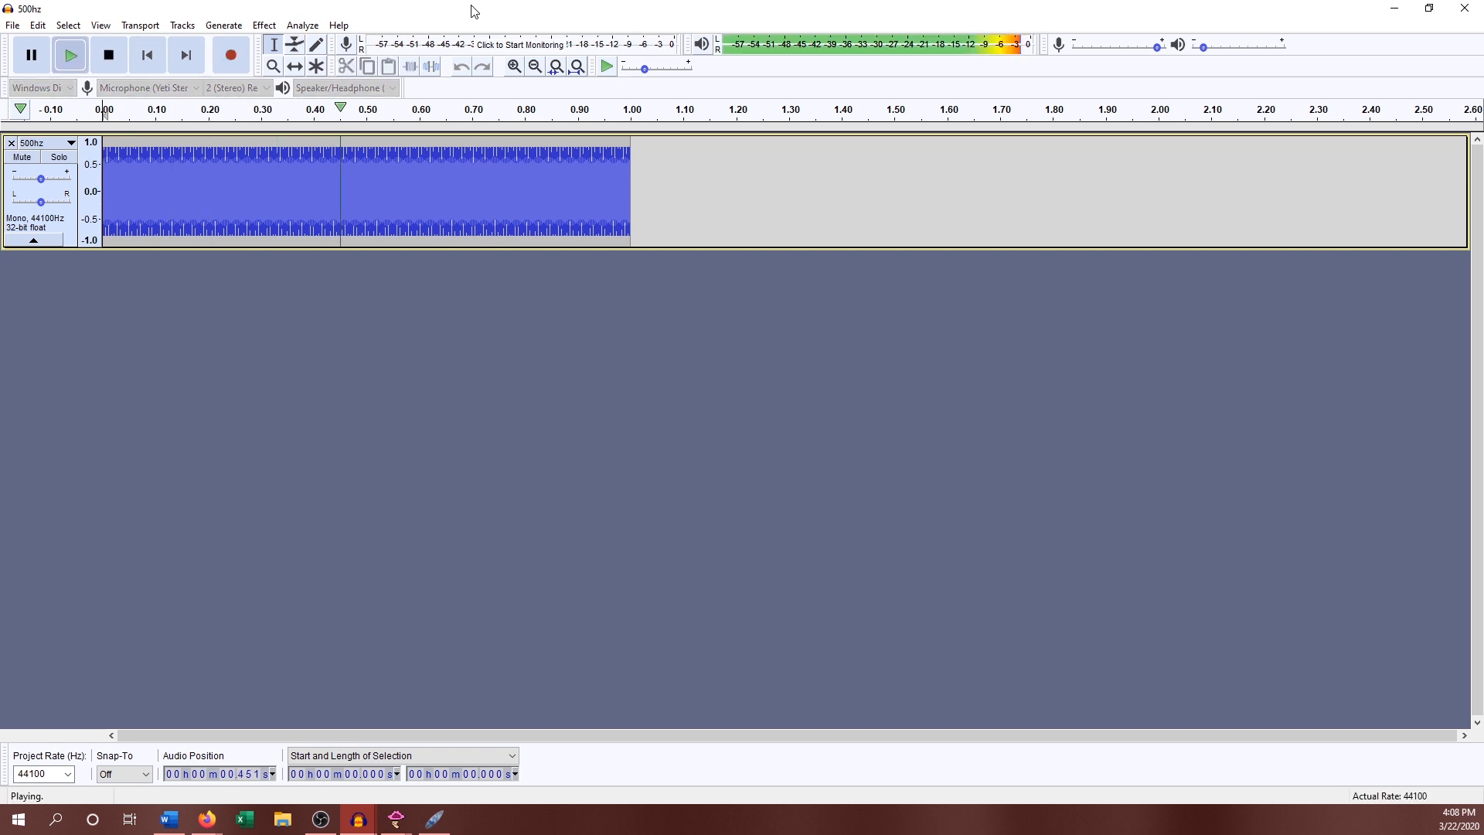
key(space)
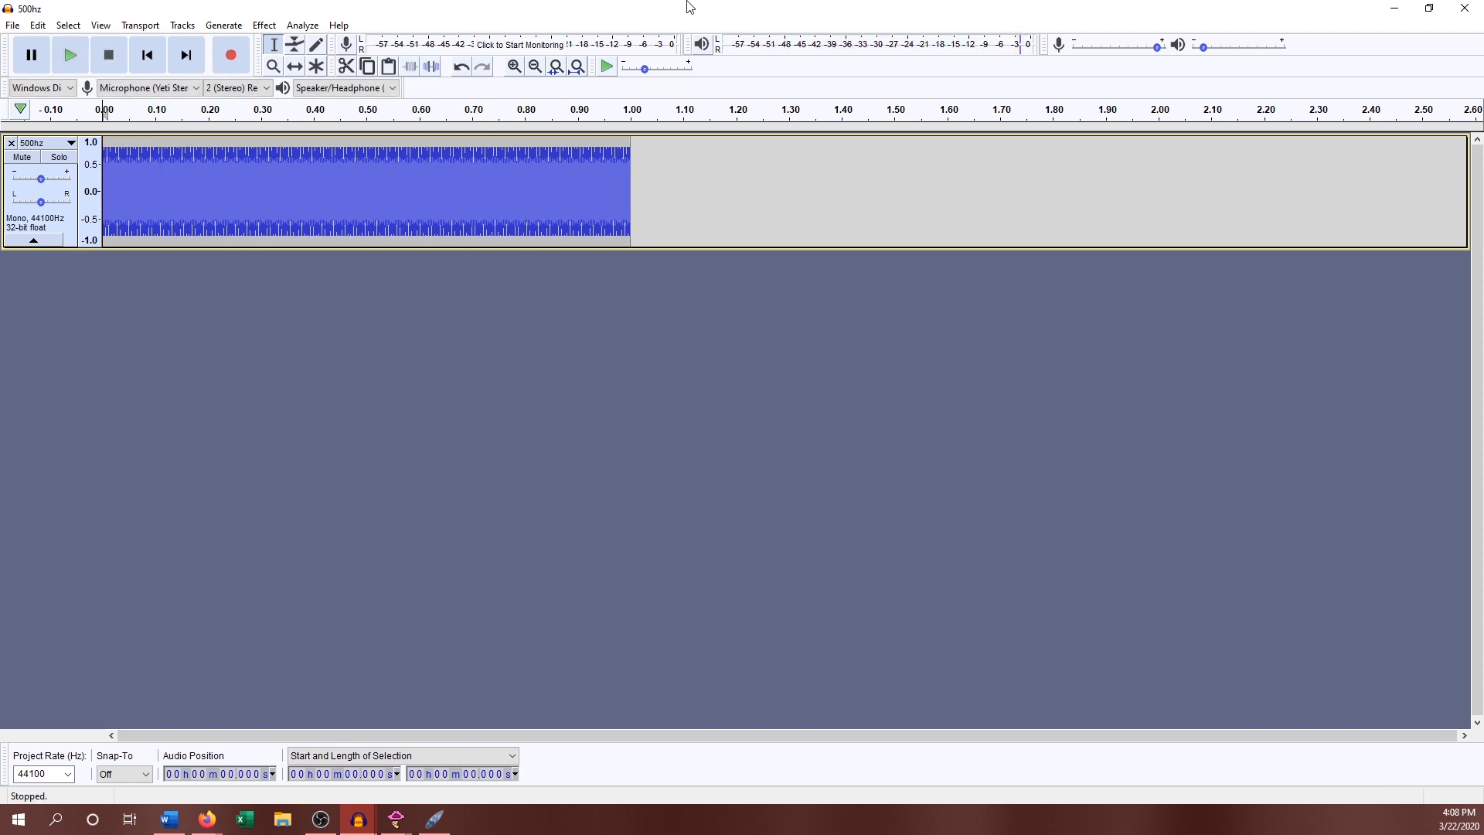
key(space)
- Select one full cycle of the waveform near its beginning, from about 0.002 s to 0.004 s
click(514, 66)
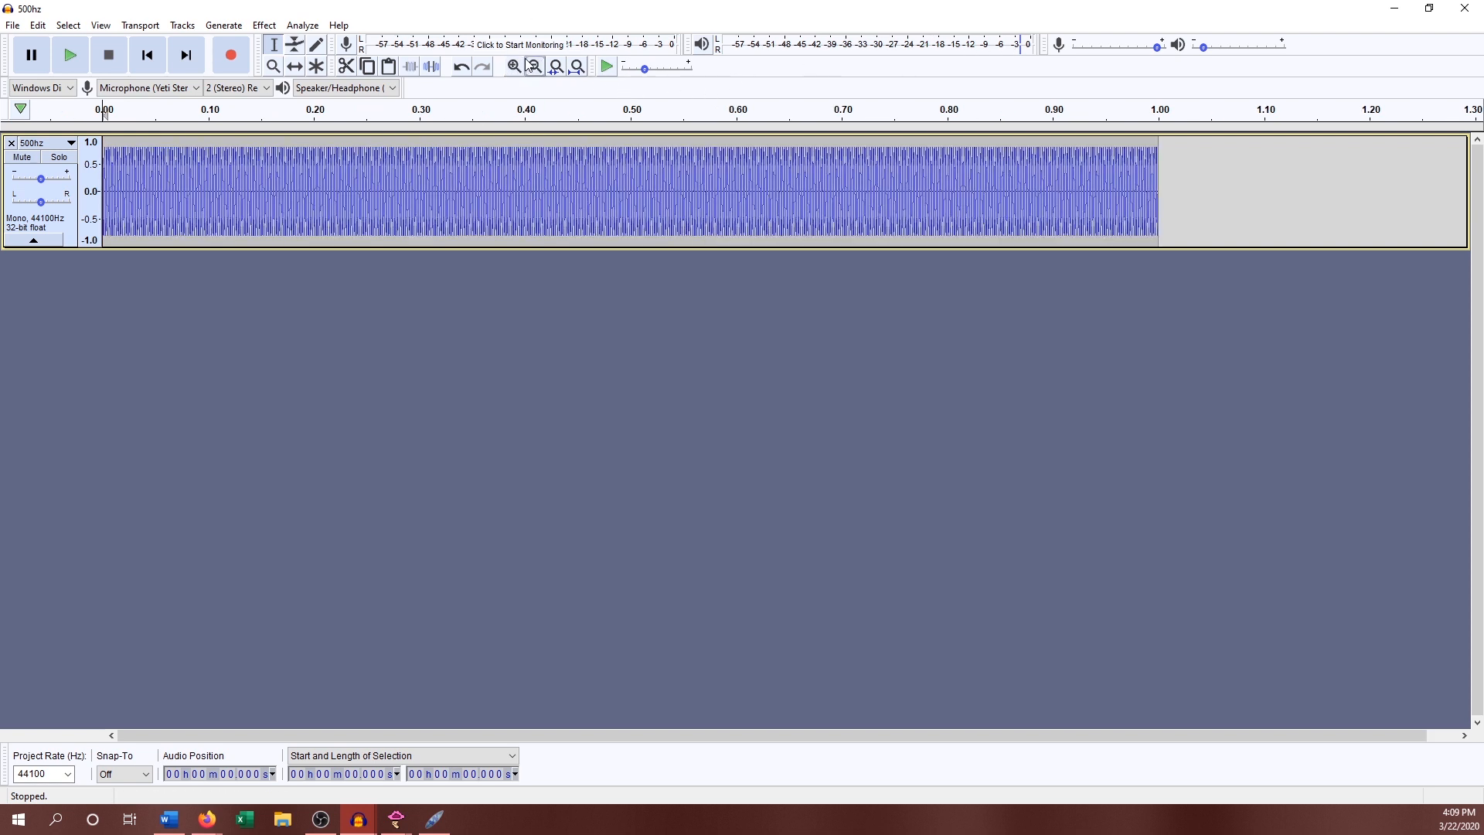
click(514, 67)
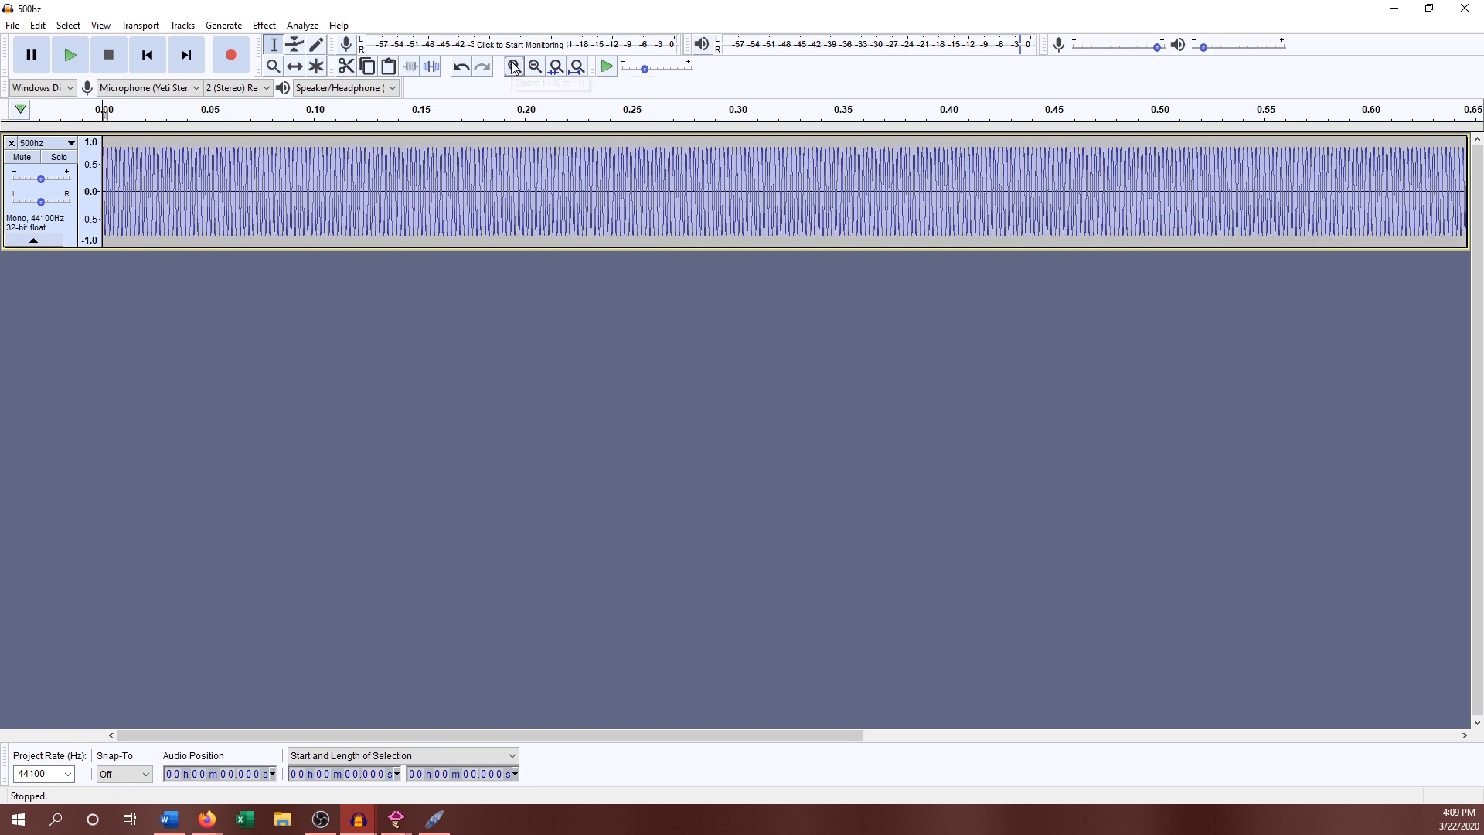
click(514, 67)
click(514, 67)
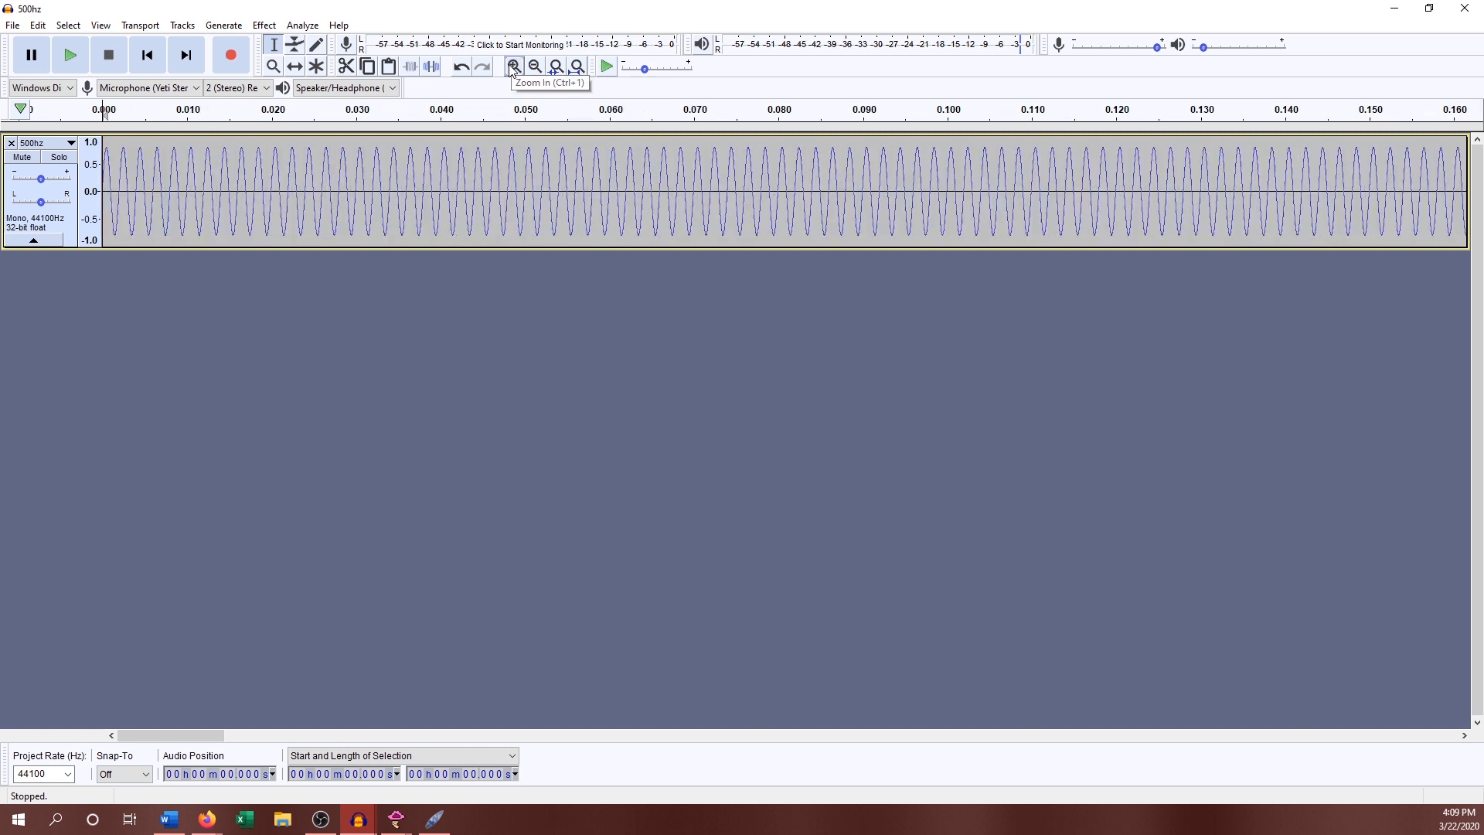
click(514, 67)
click(513, 66)
click(513, 66)
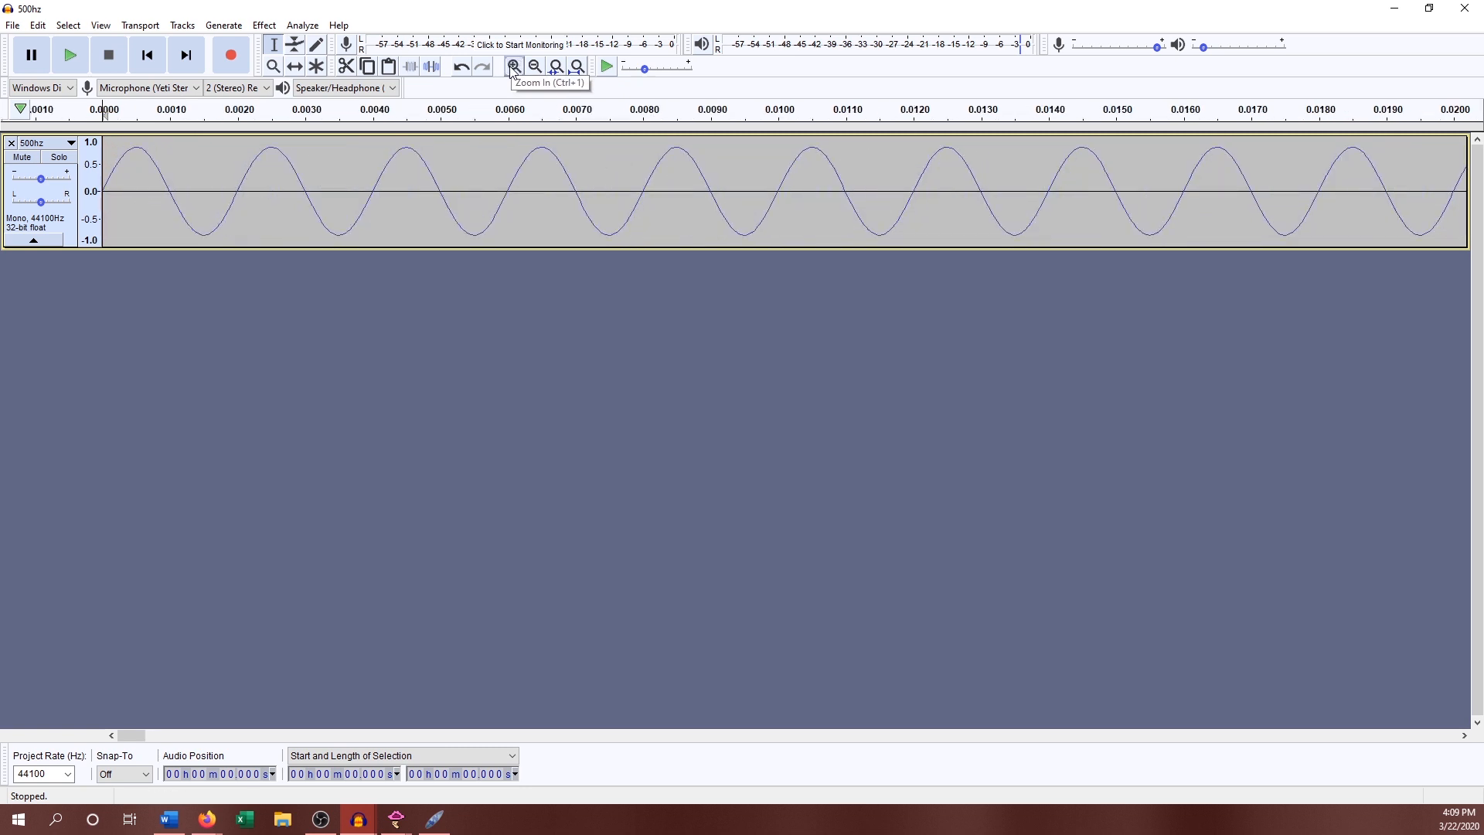
click(514, 66)
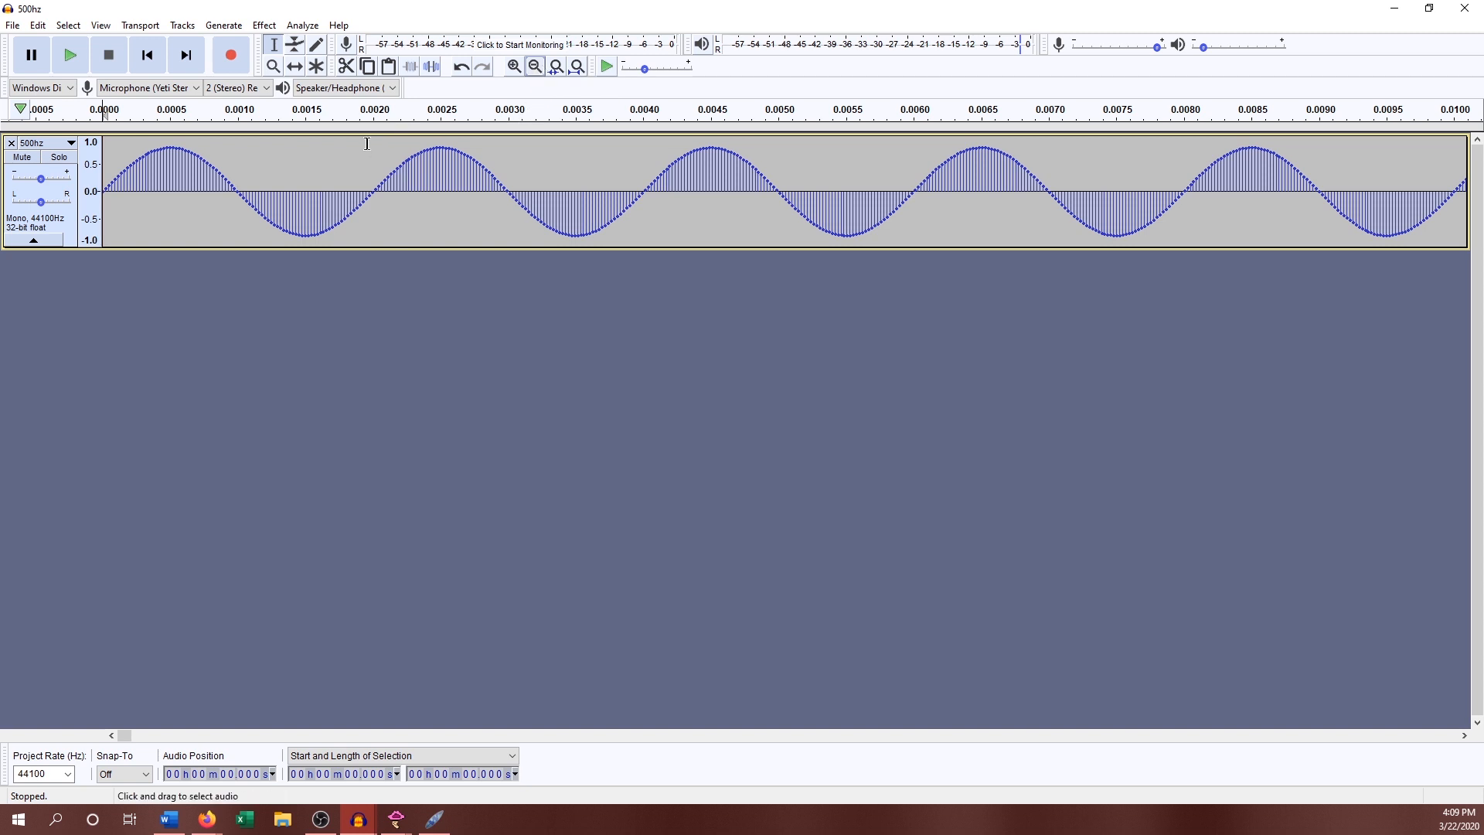
click(373, 166)
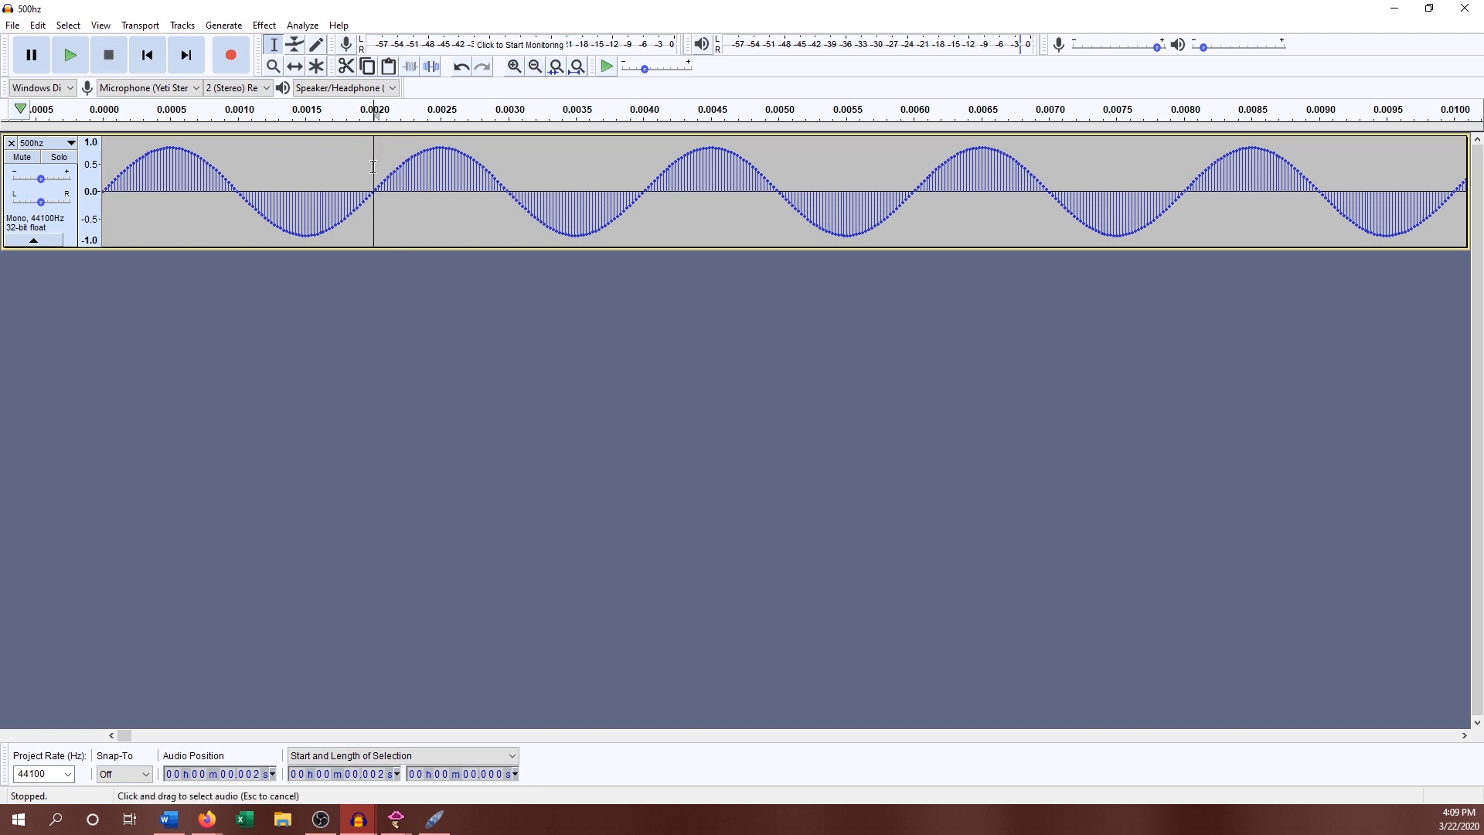
drag(373, 166, 644, 167)
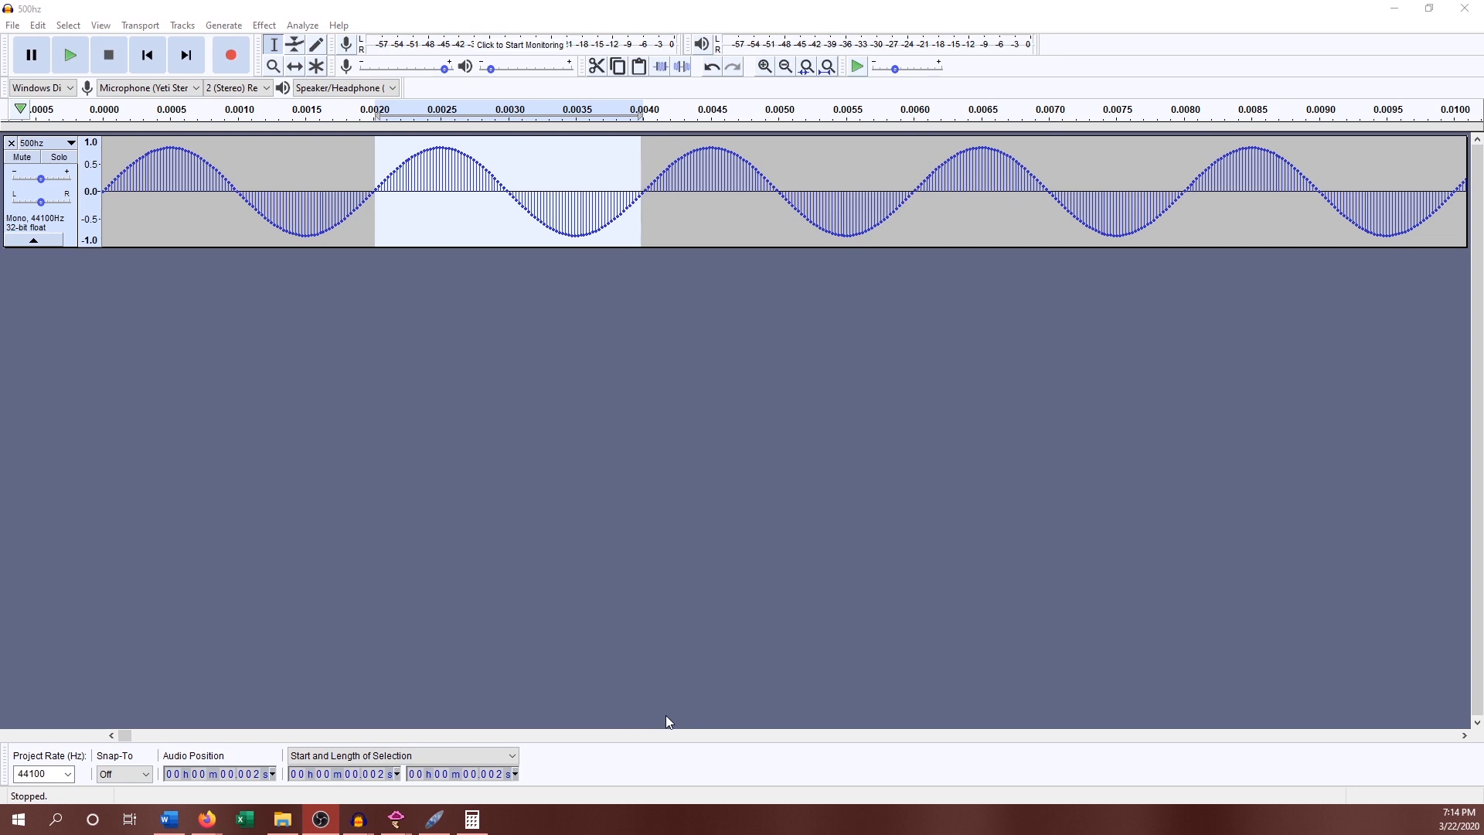
- Switch to Calculator, divide 1 by 0.002 to get the frequency from the cycle's period, and close it
click(472, 819)
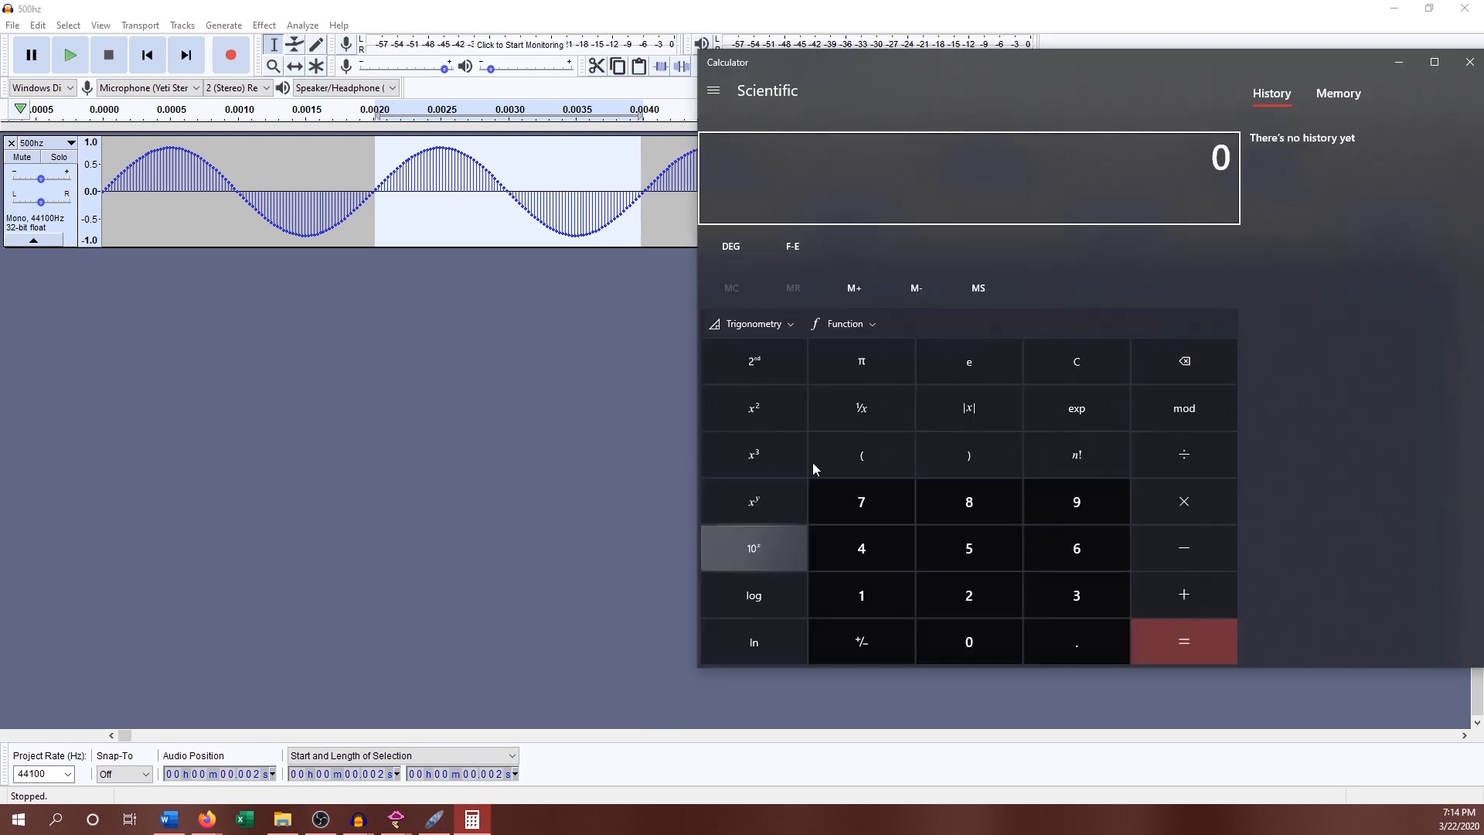
mouse_move(1099, 58)
mouse_down()
mouse_move(1099, 31)
mouse_move(1111, 35)
mouse_up()
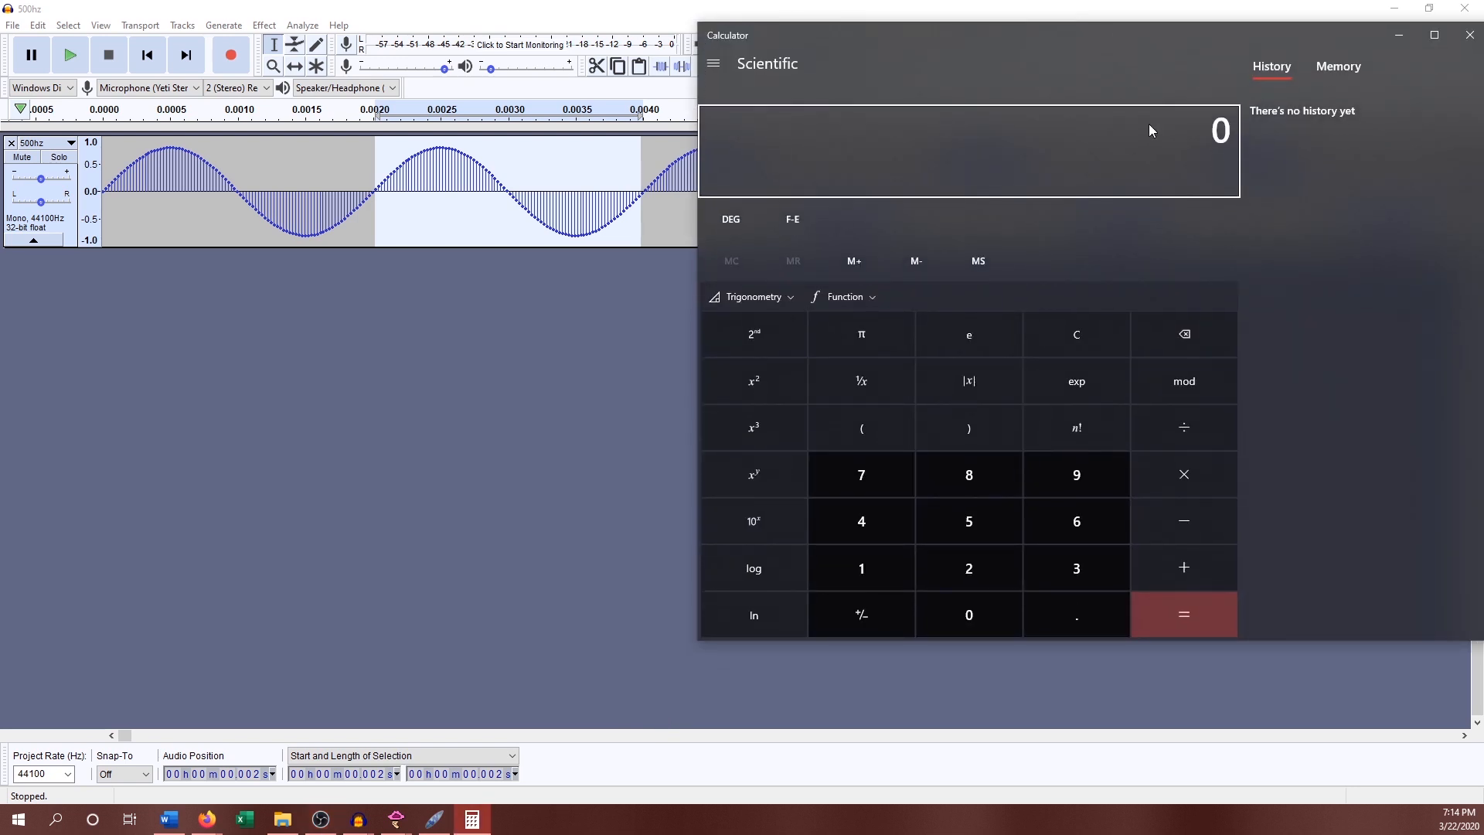
click(861, 568)
click(1184, 425)
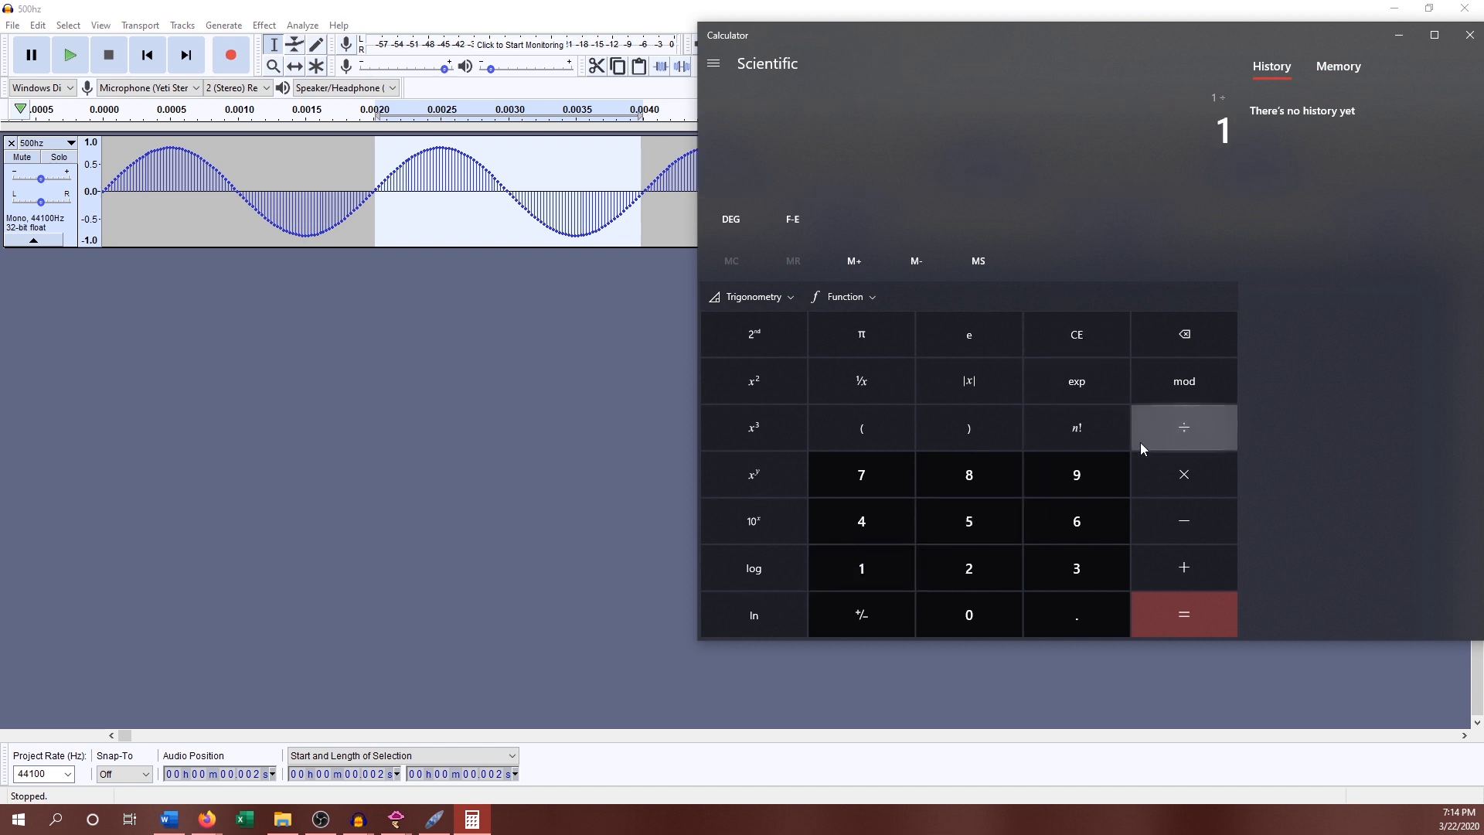
click(999, 620)
double_click(999, 620)
click(970, 581)
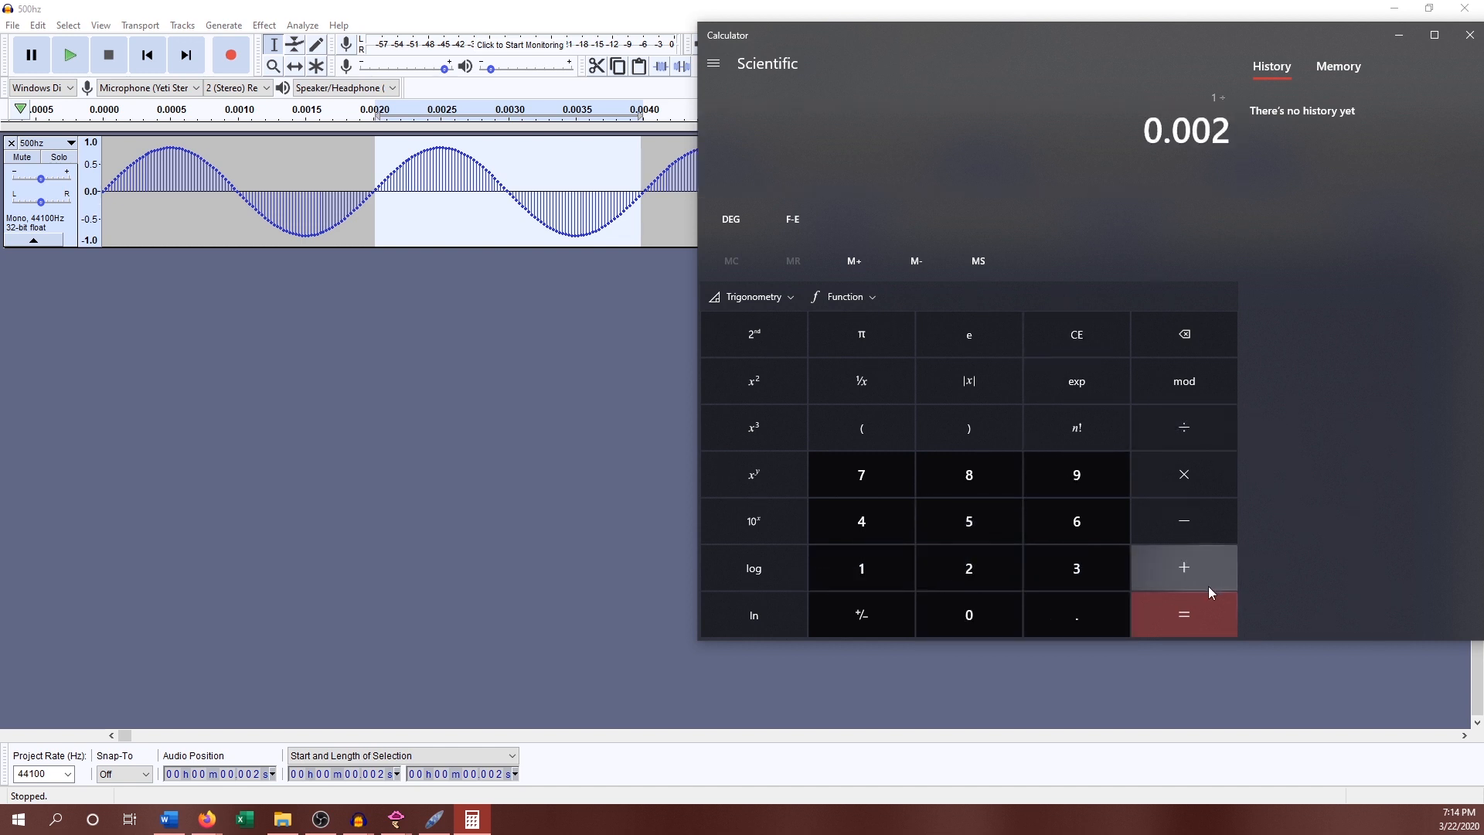
click(1182, 608)
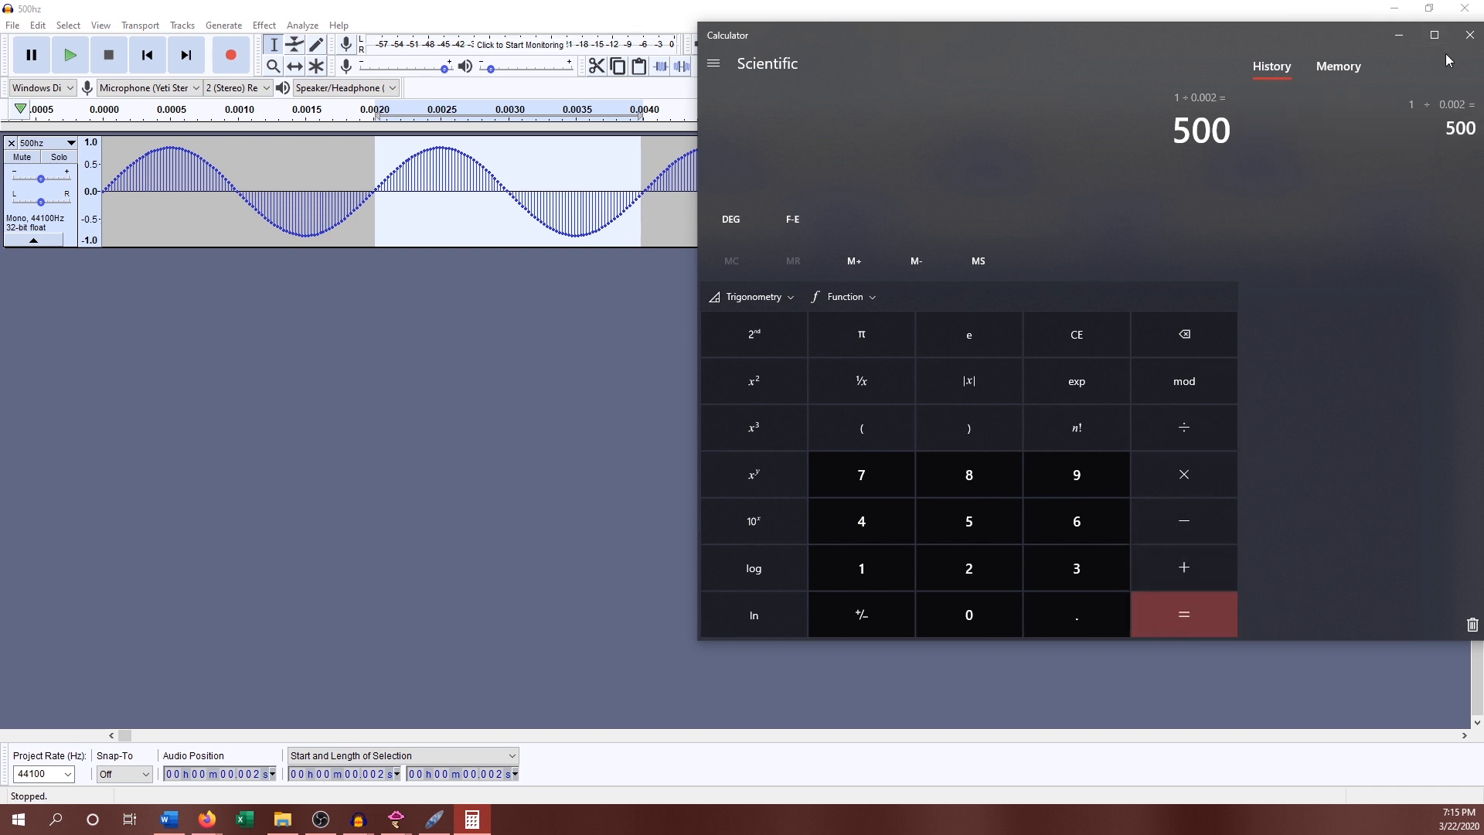
drag(1308, 29, 1158, 46)
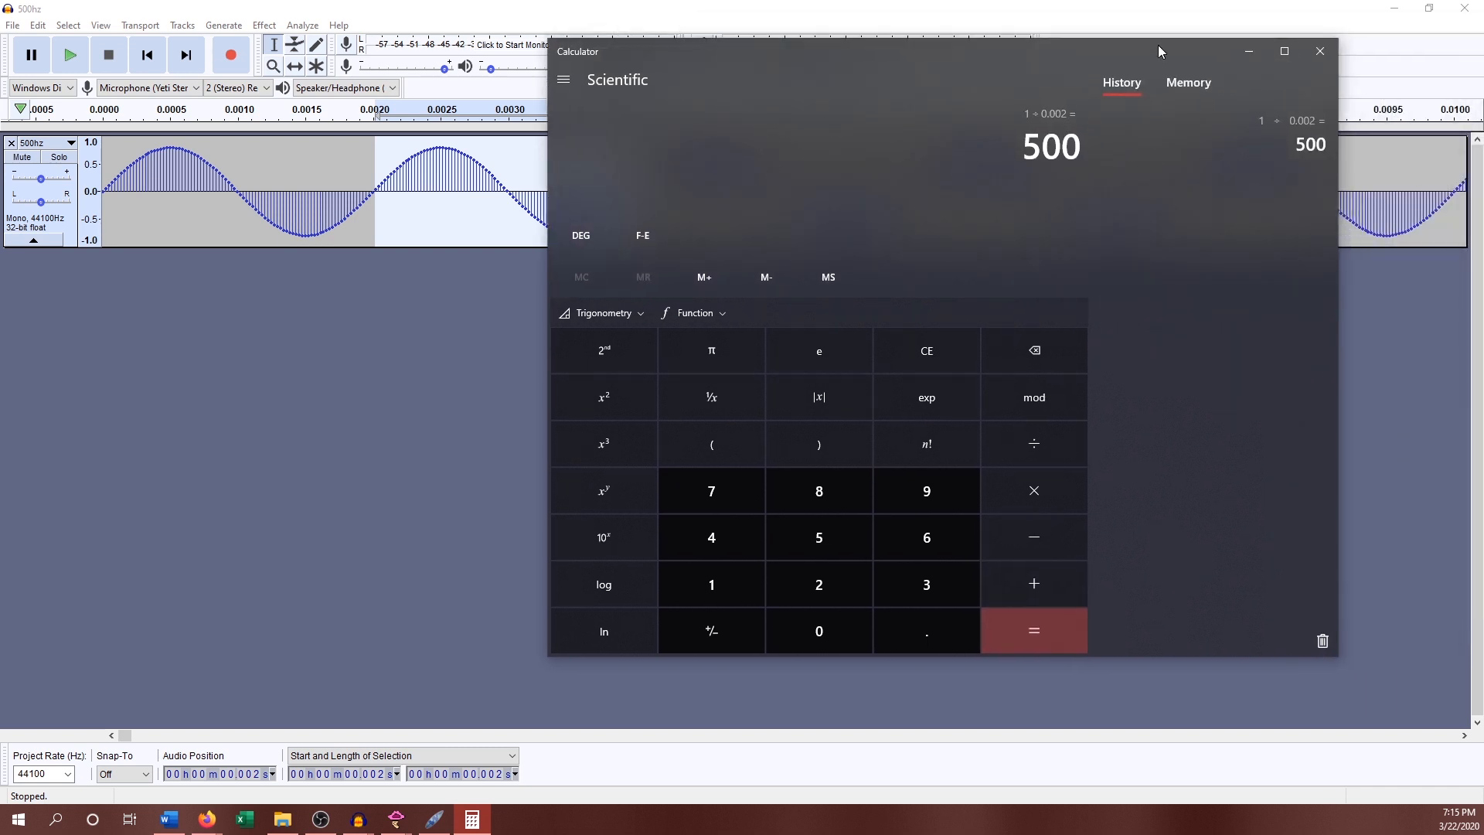
click(1319, 51)
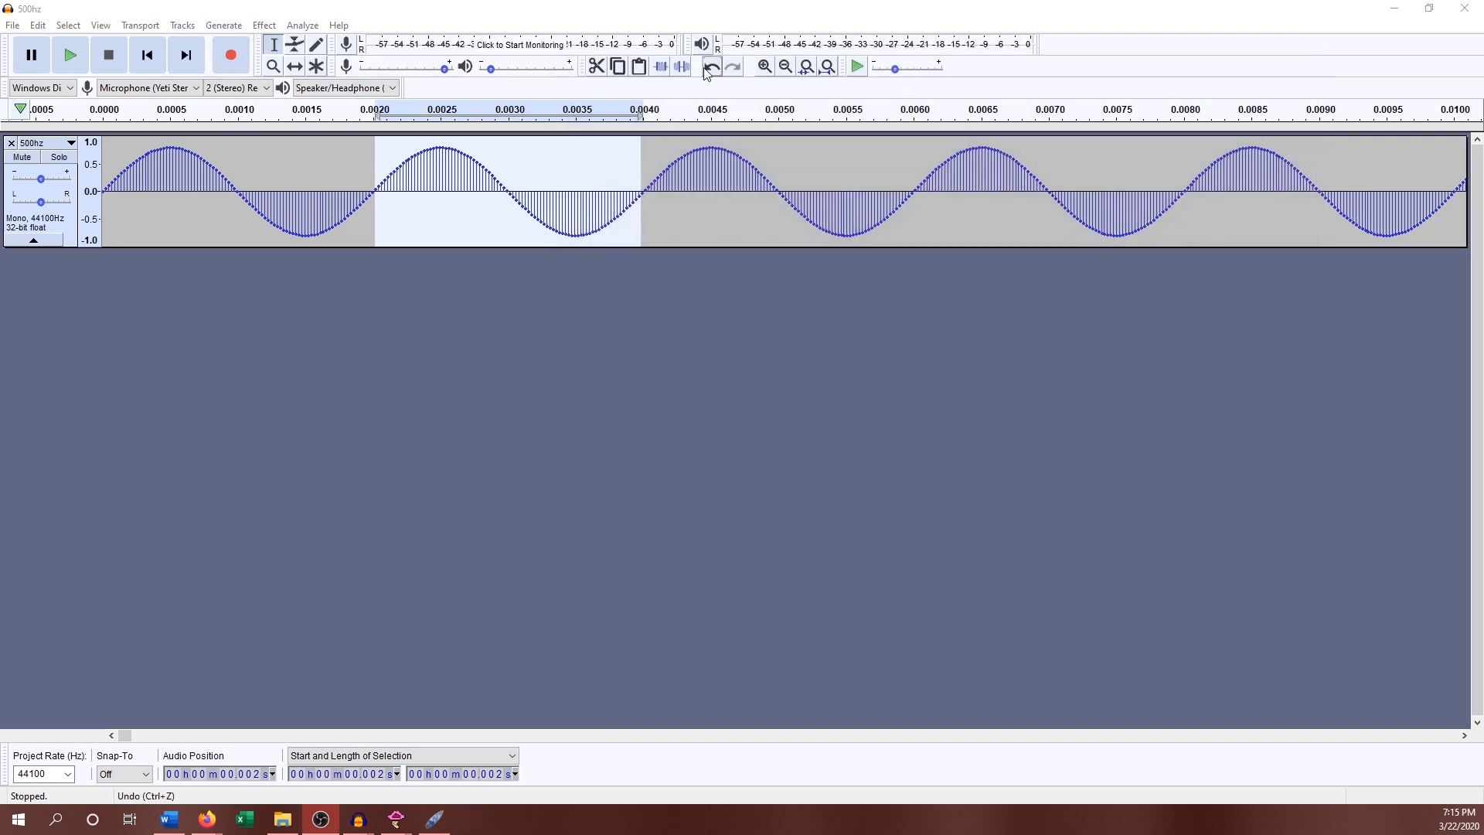
- Clear the one-cycle selection, play the 500hz track from its start, and bring the waveform's beginning back into view
click(786, 67)
click(786, 68)
click(786, 67)
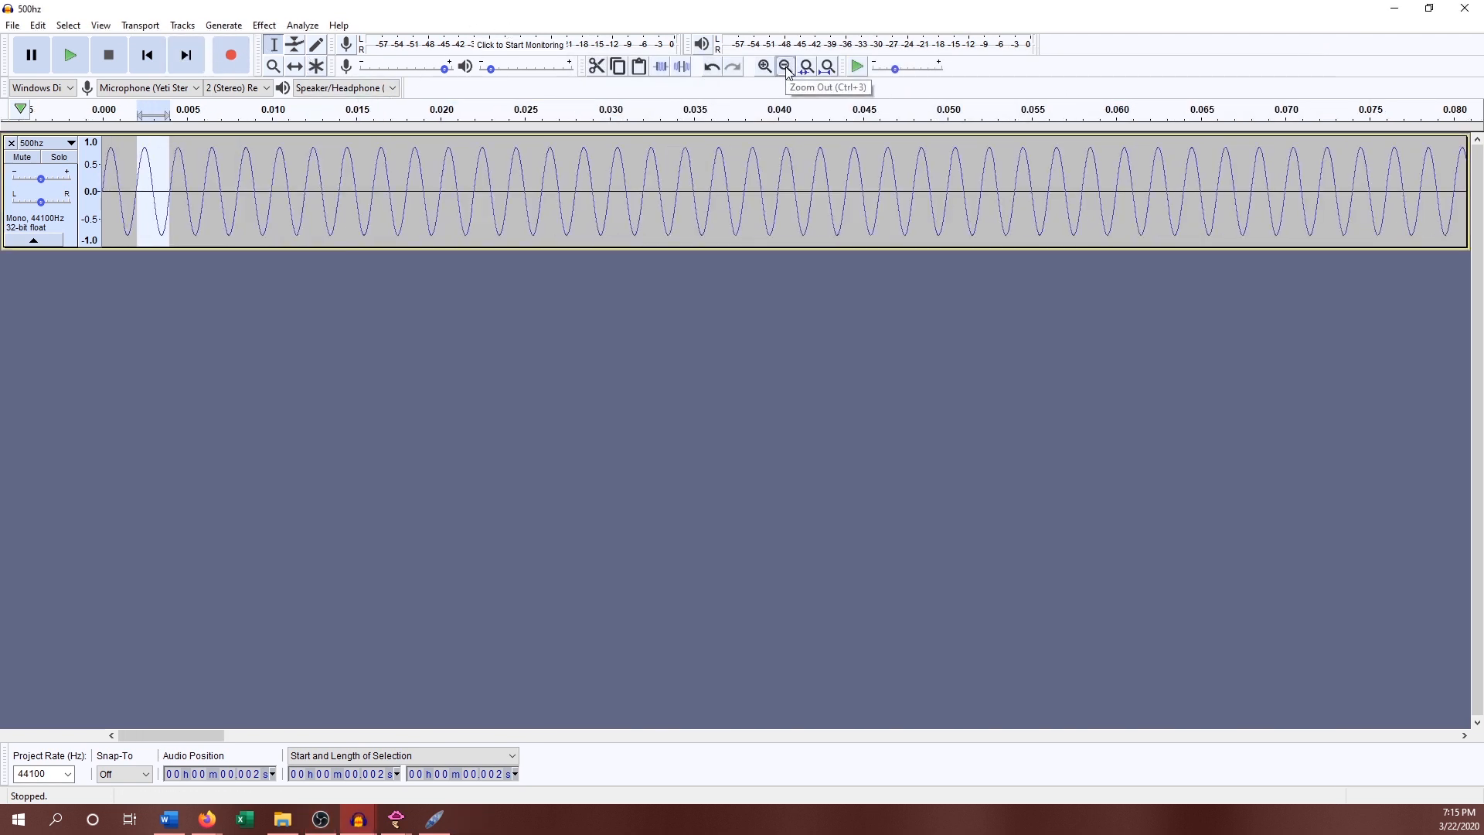
click(786, 67)
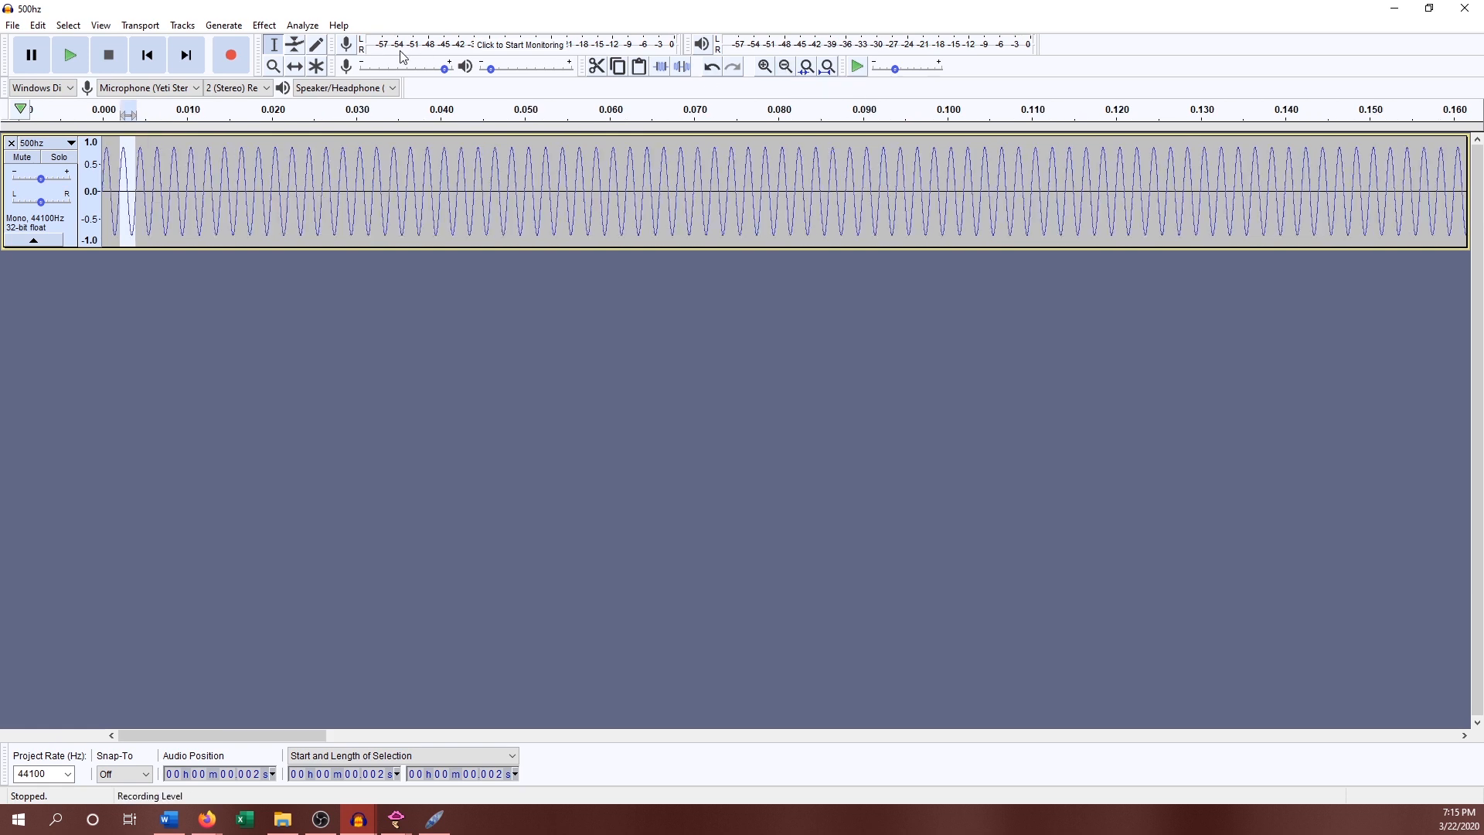
click(146, 67)
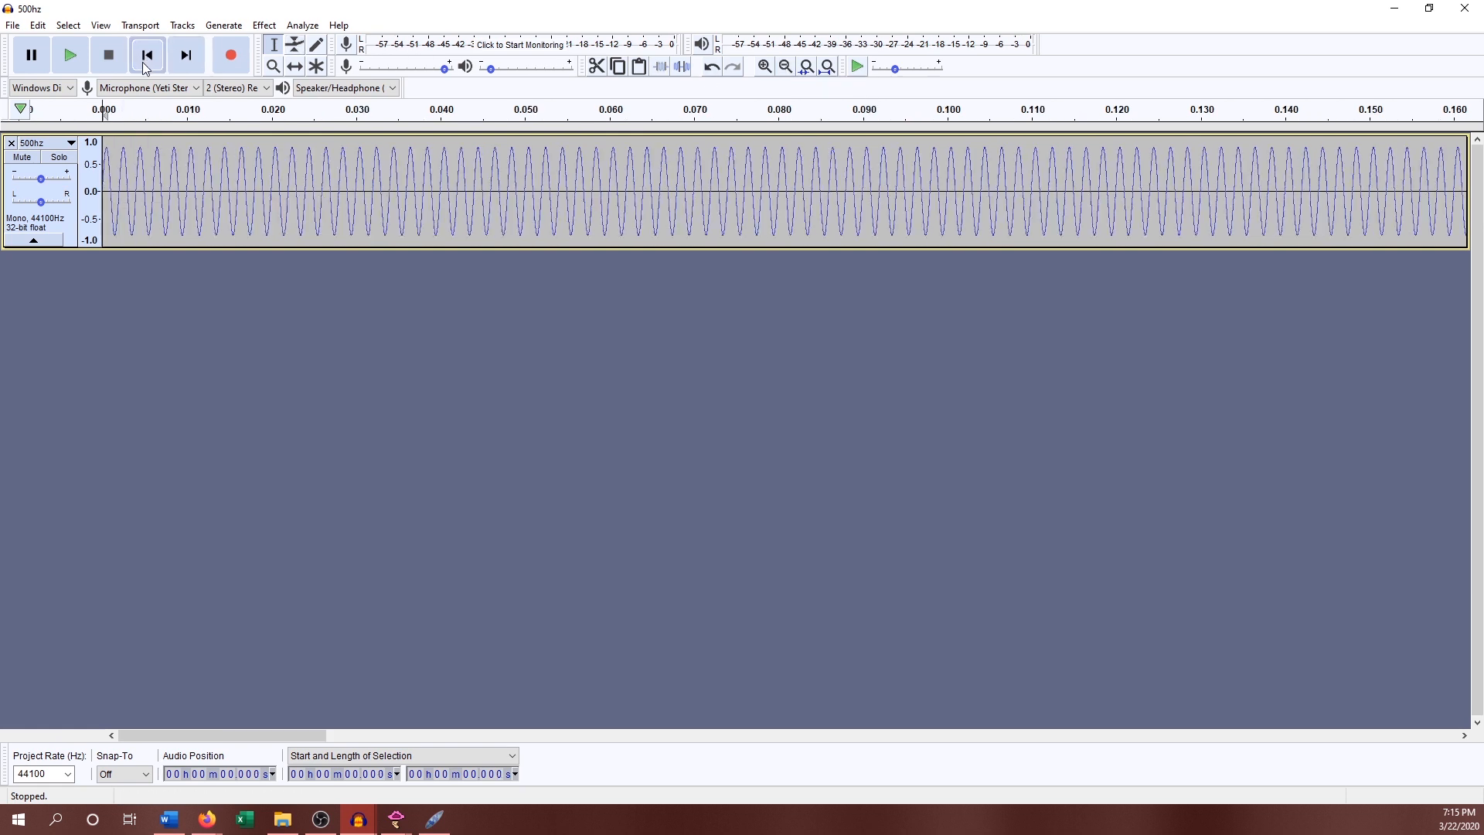
click(70, 56)
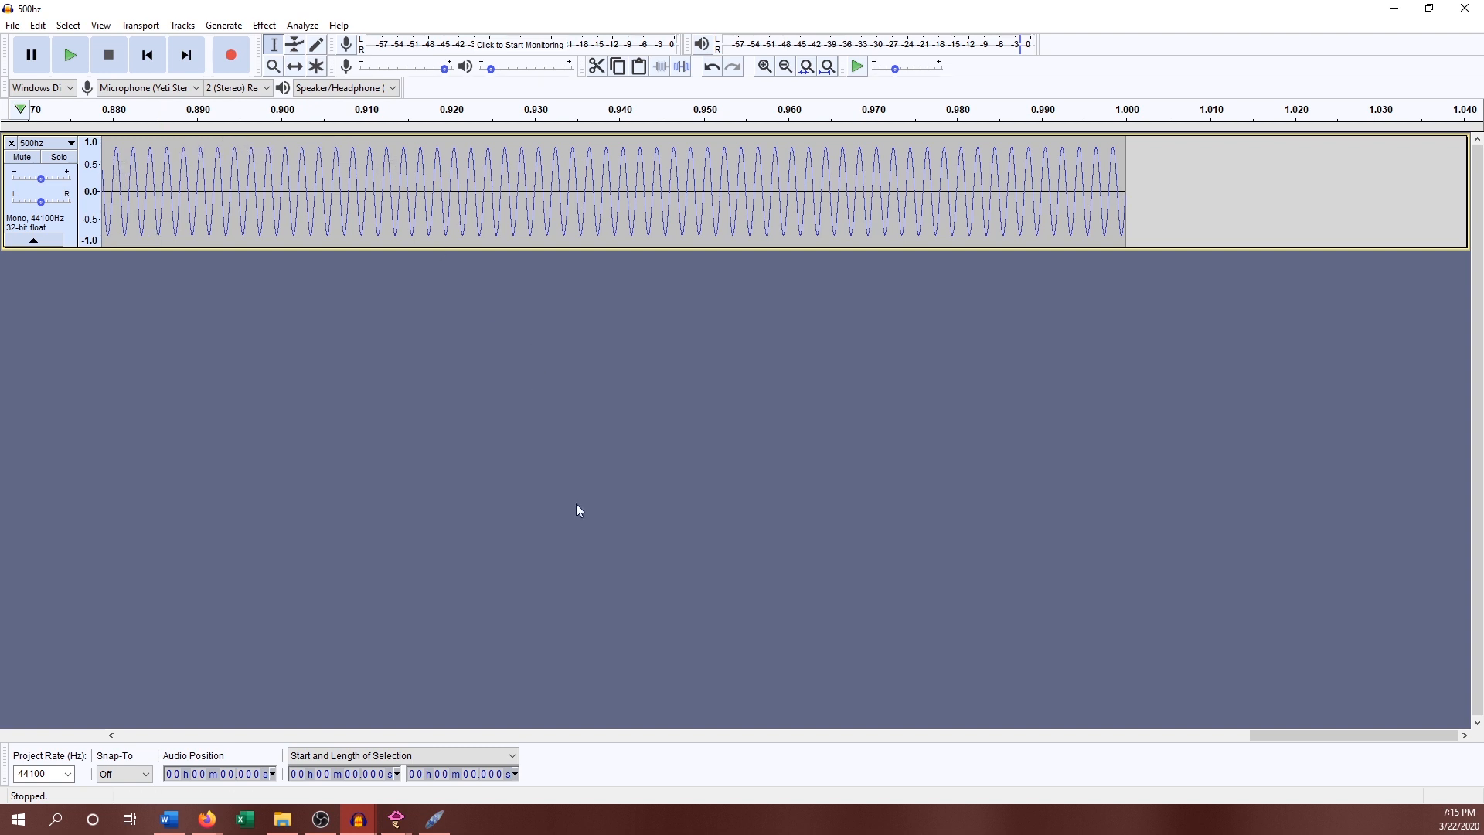
drag(1383, 730, 200, 682)
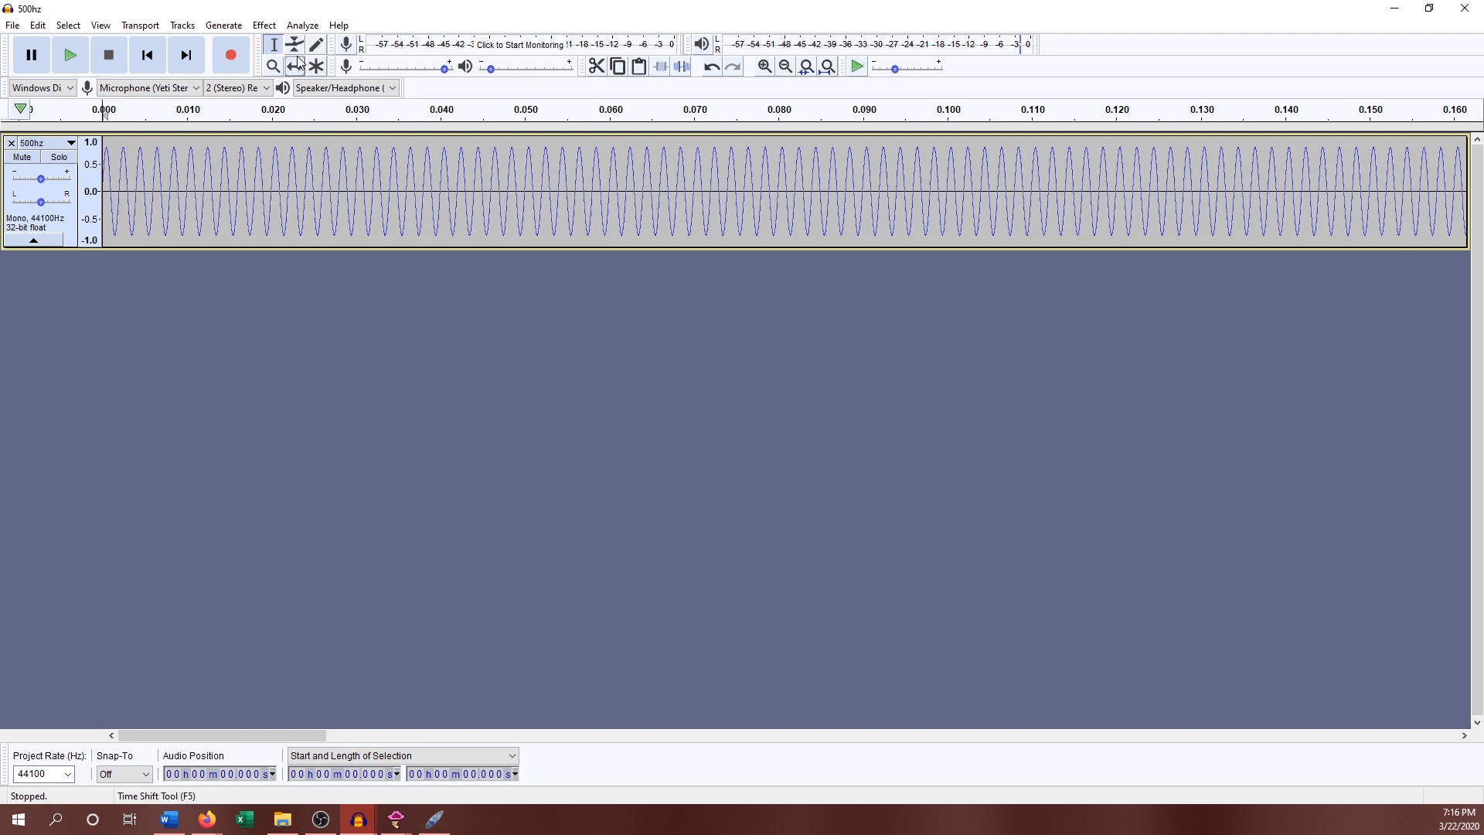
- Select about 0.299 s of the track starting at about 0.092 s and plot its frequency spectrum
click(785, 67)
click(785, 68)
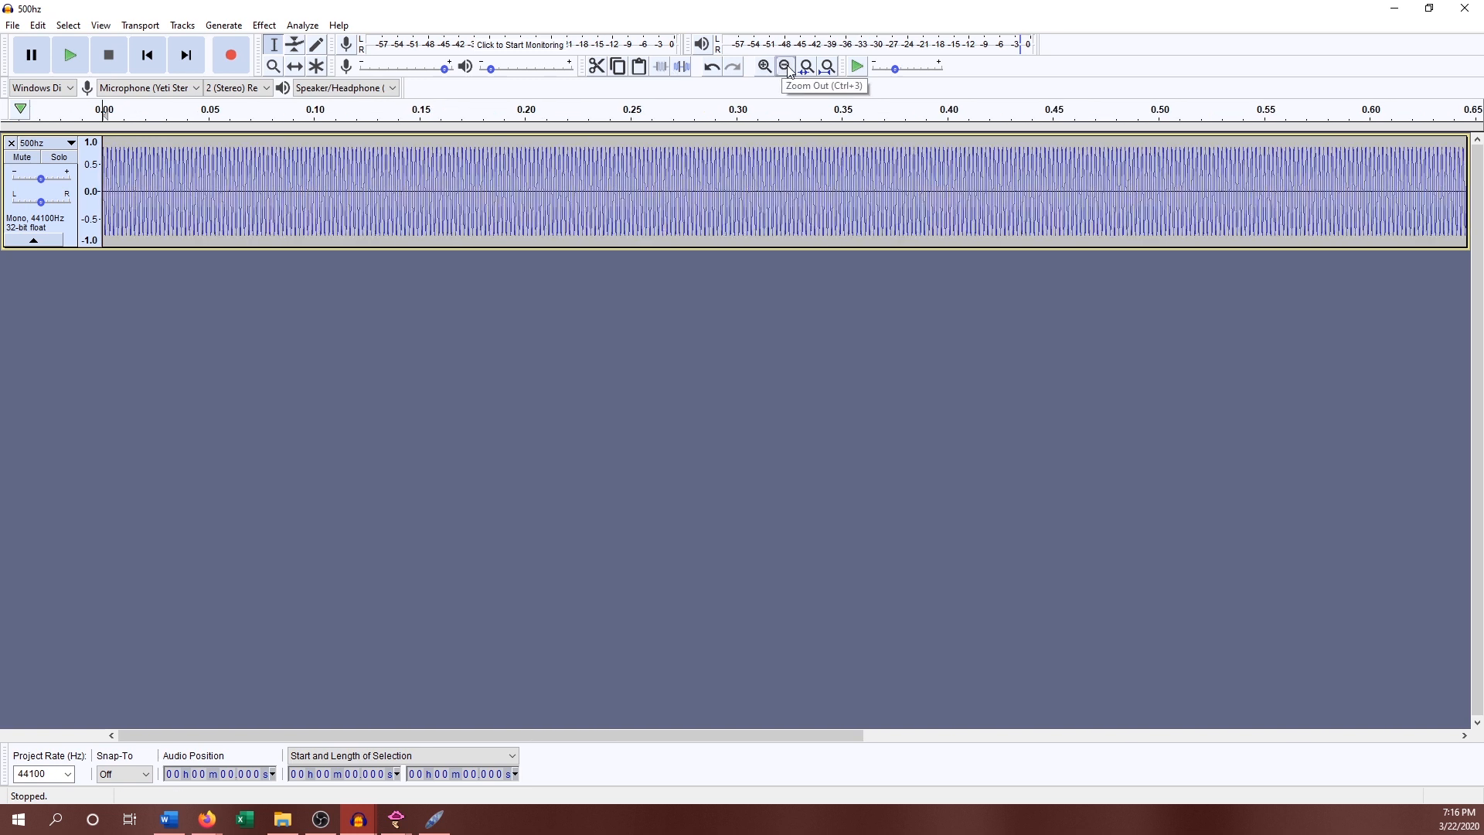
drag(296, 166, 928, 155)
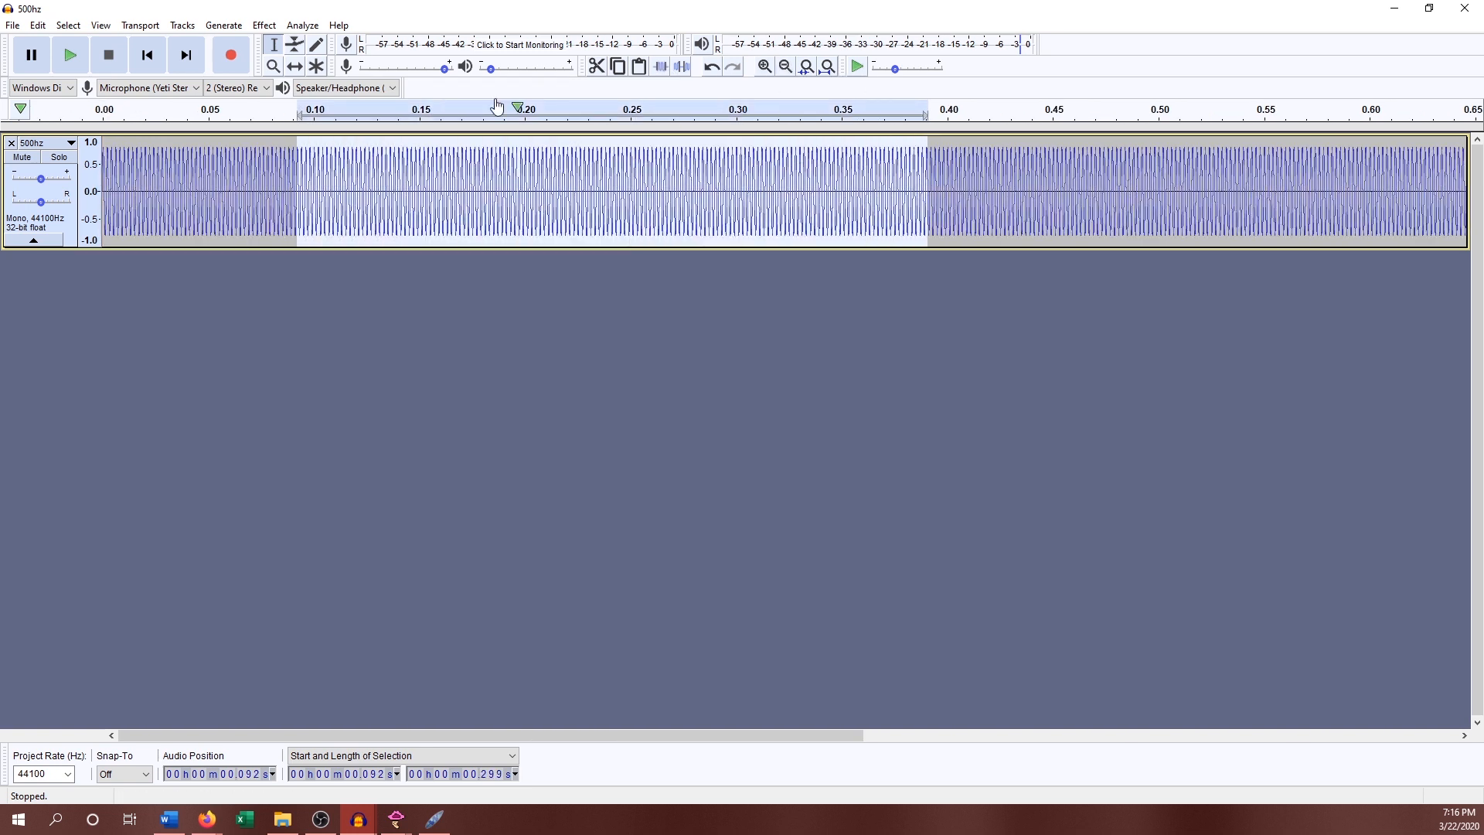
click(303, 25)
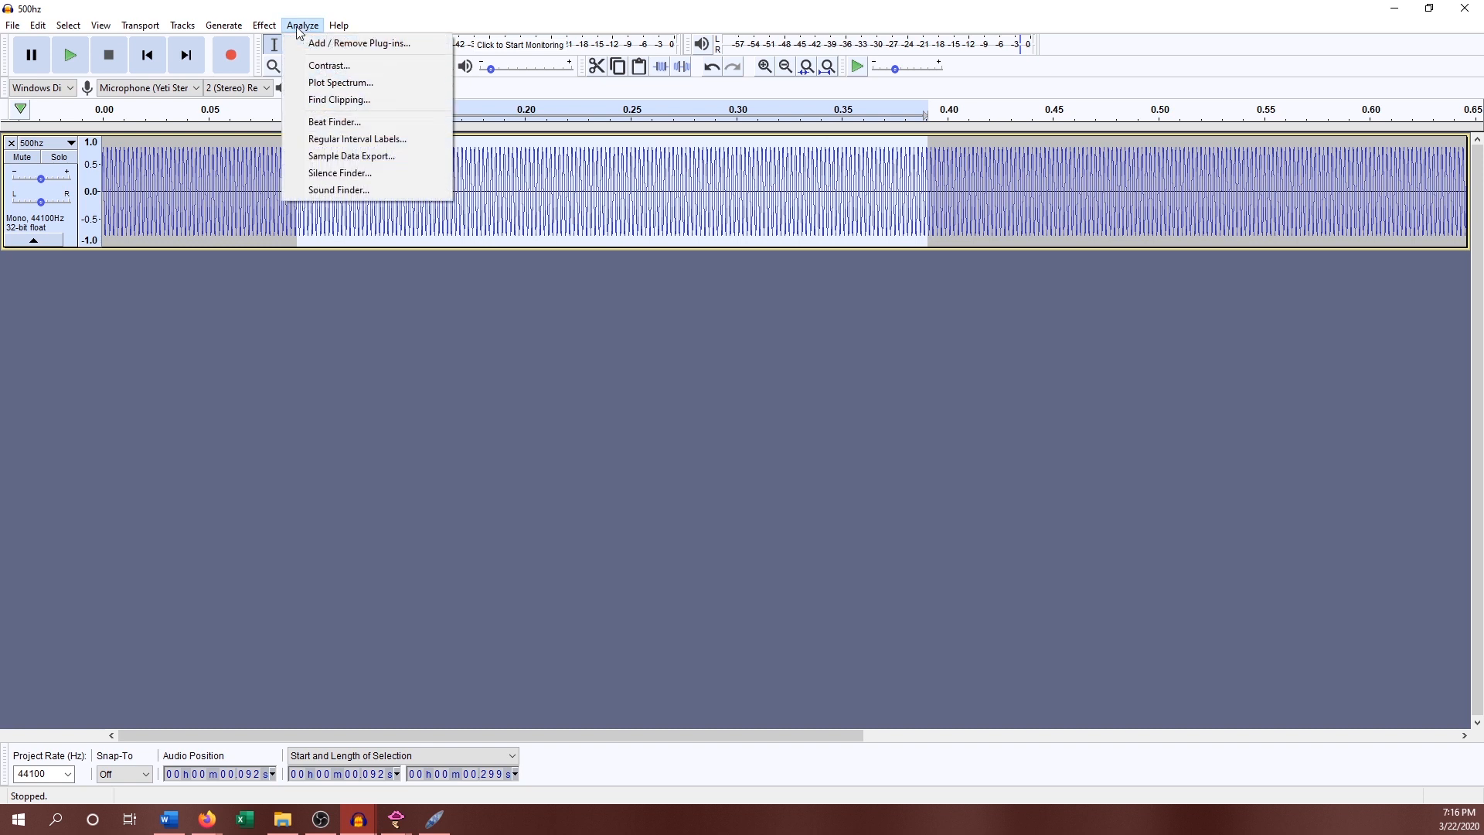
click(316, 82)
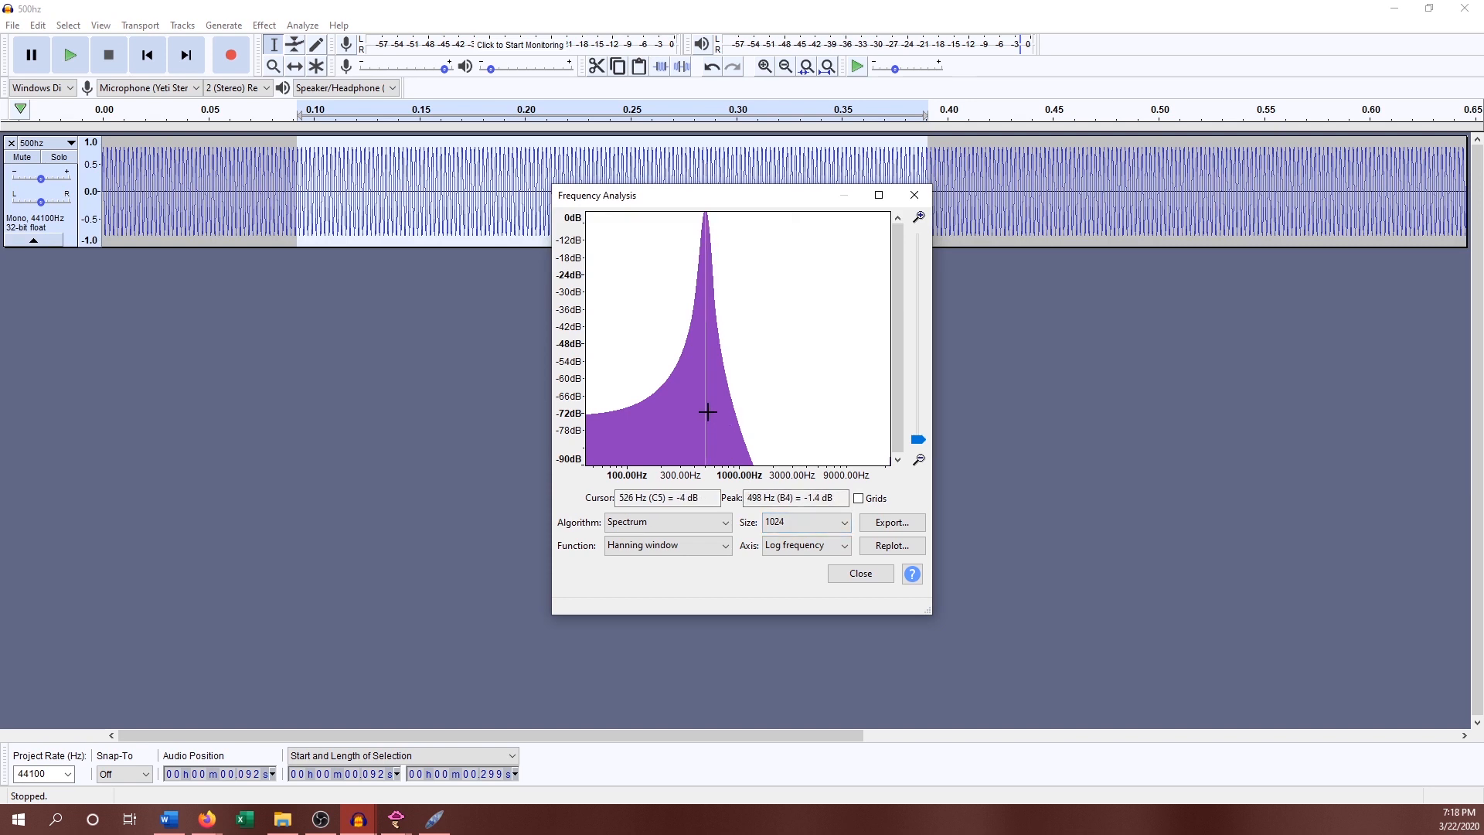
- Try spectrum sizes of 8192, 32768 and 16384 in the frequency analysis of the selected audio
click(796, 522)
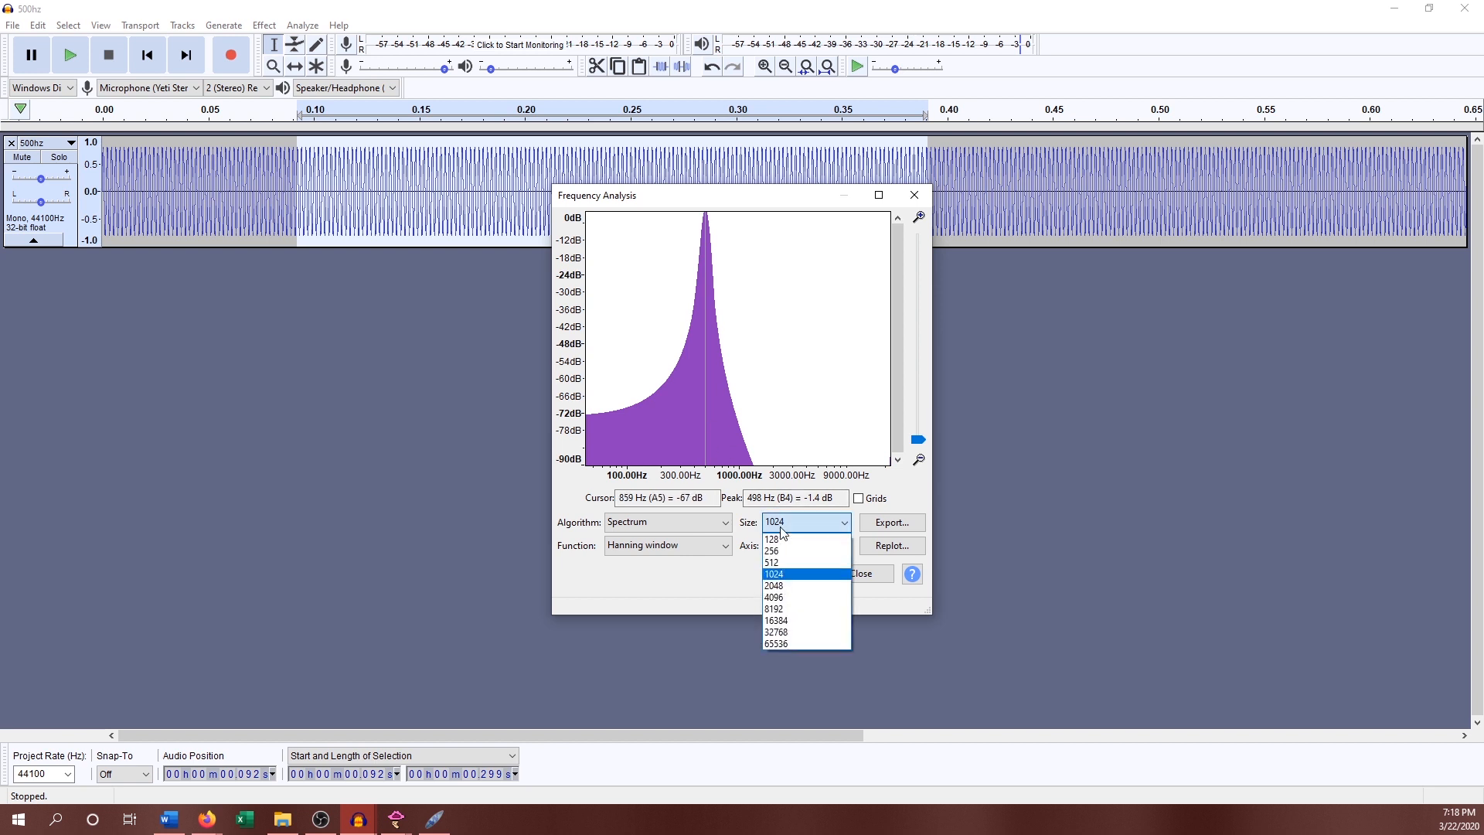
click(779, 610)
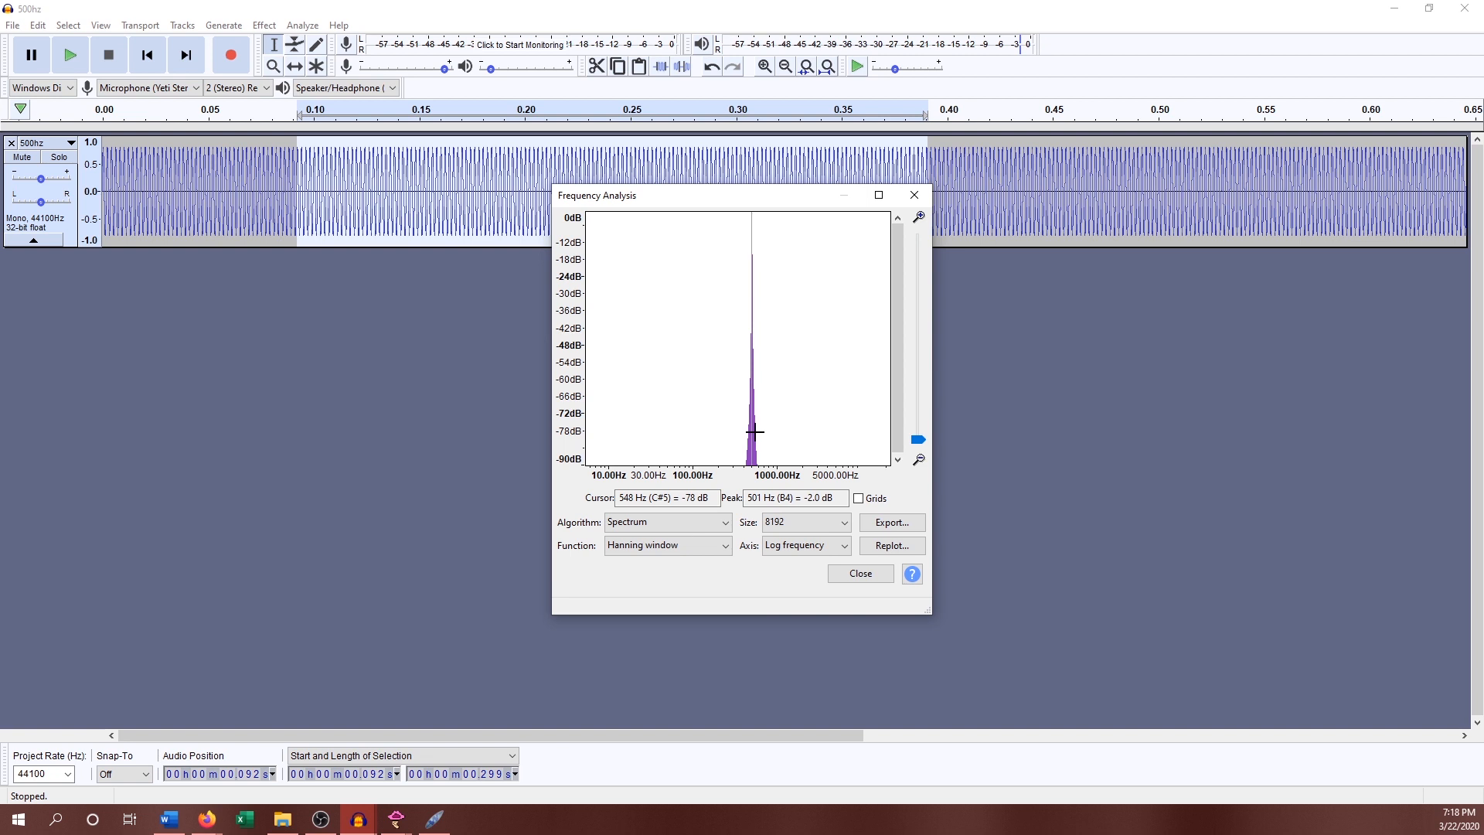
click(808, 523)
click(802, 632)
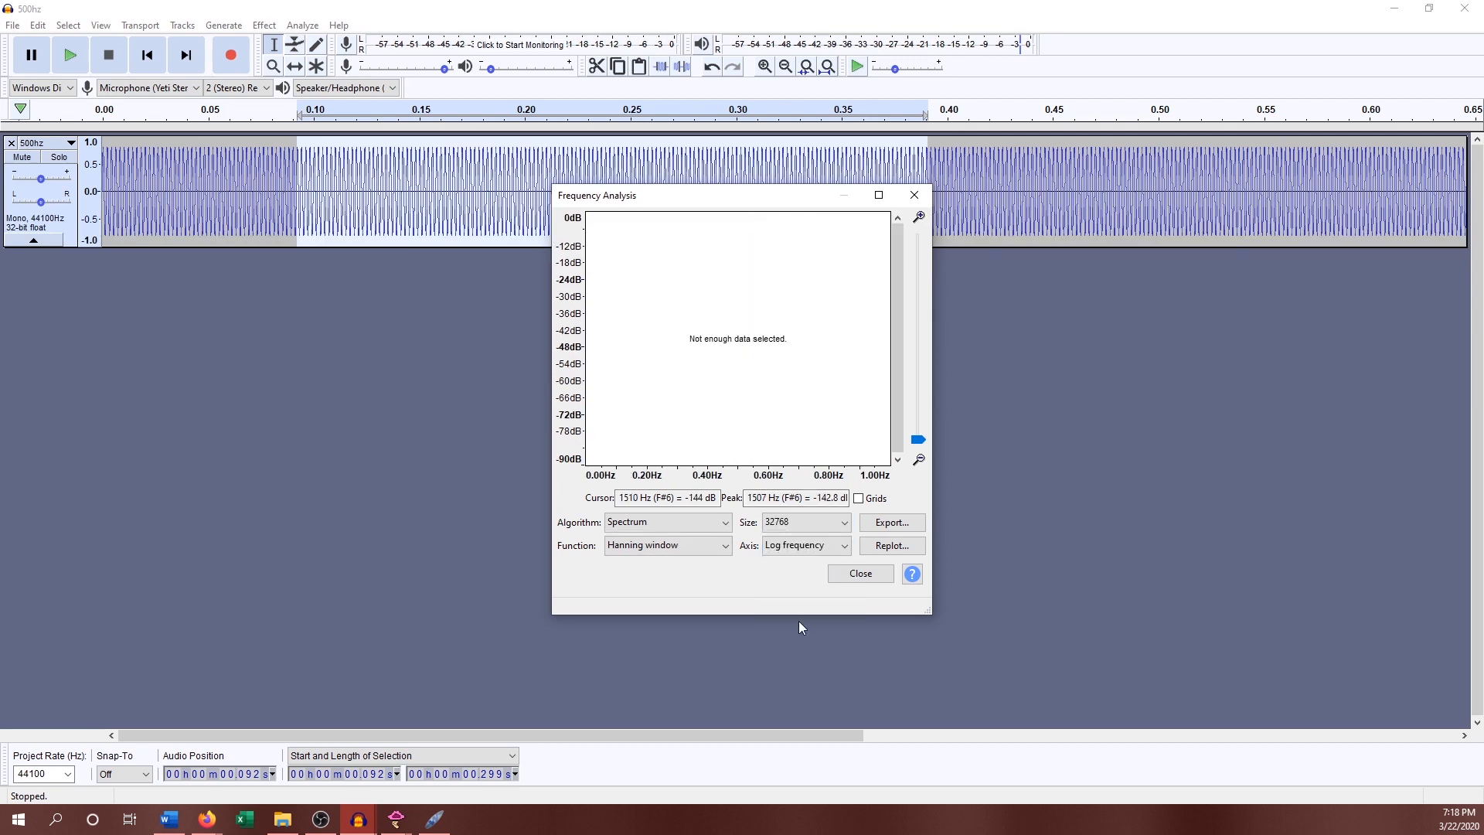
click(776, 523)
click(801, 620)
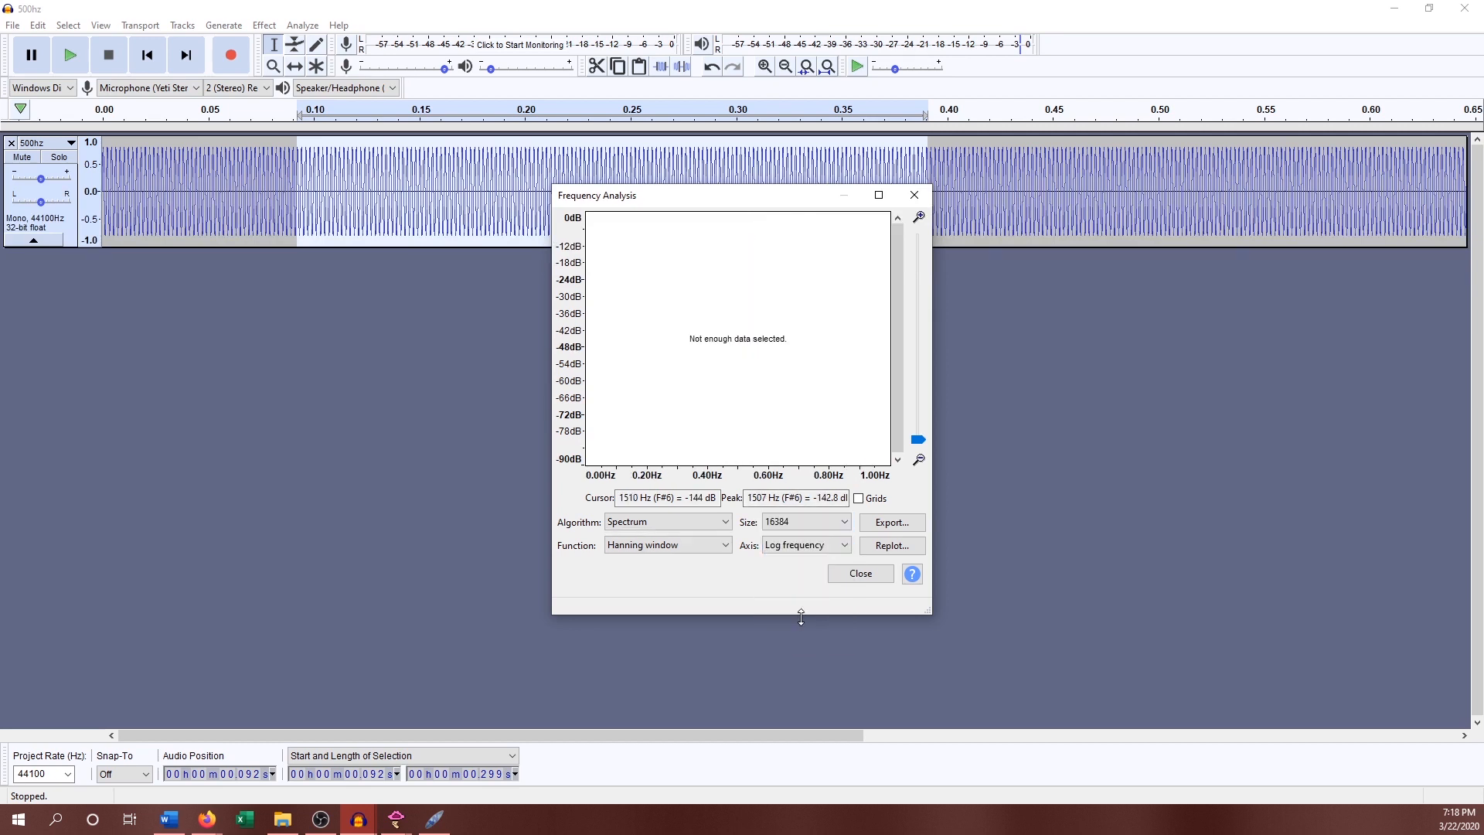
- Compare the selected audio's spectrum at sizes 8192 and 2048, and close the frequency analysis
click(789, 525)
click(818, 609)
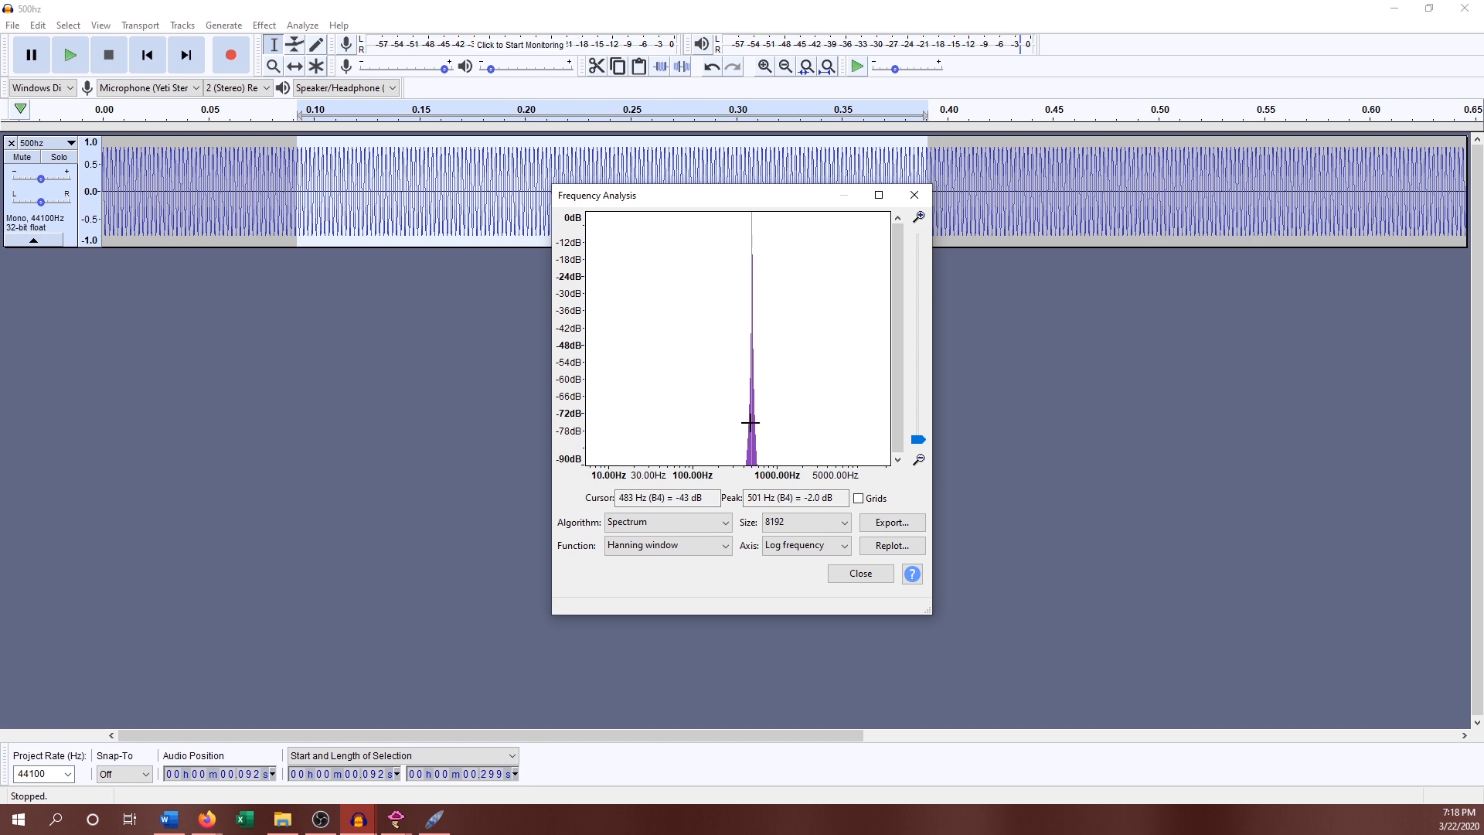
click(799, 518)
click(798, 585)
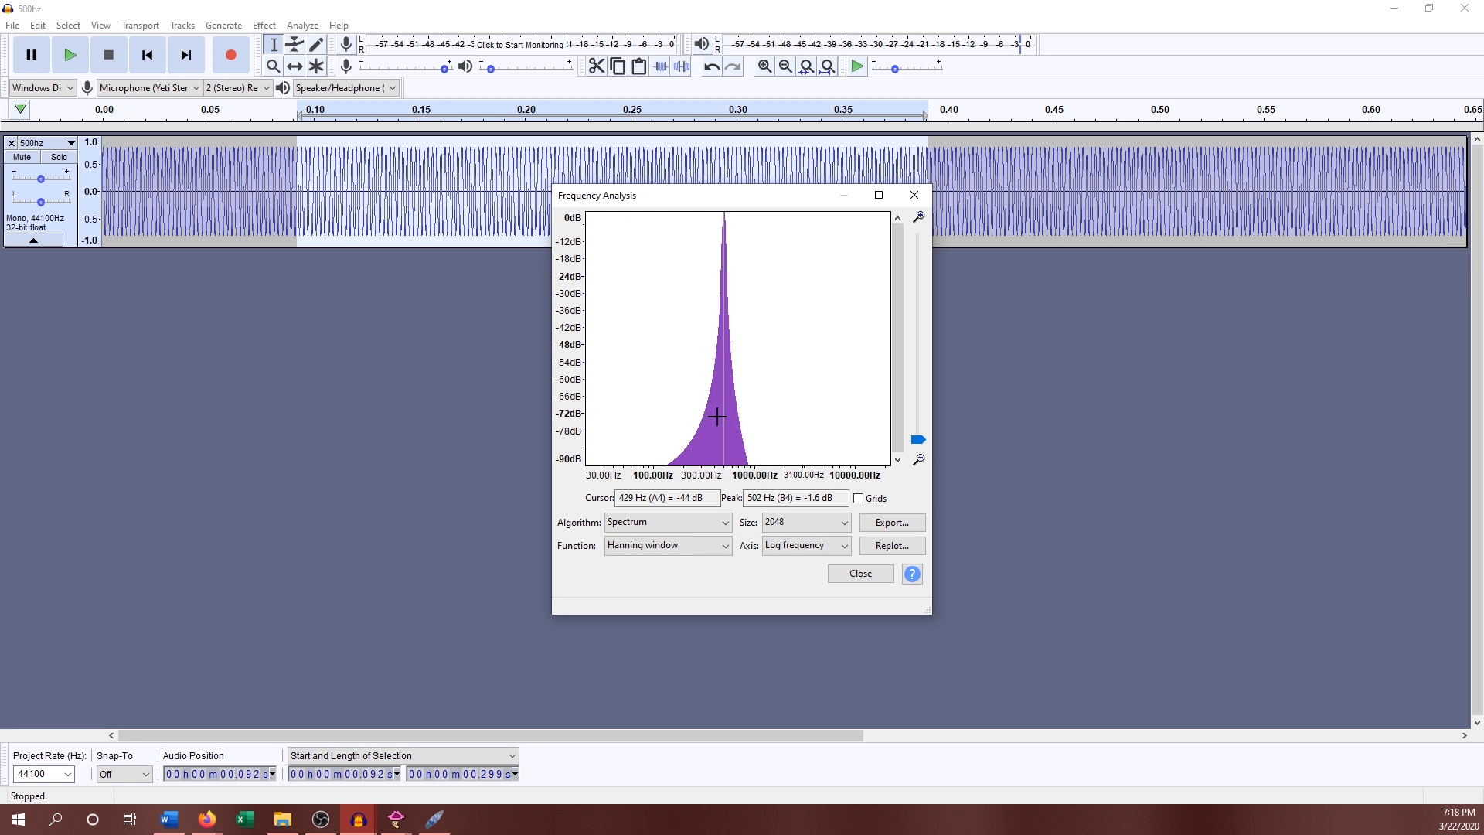
click(860, 573)
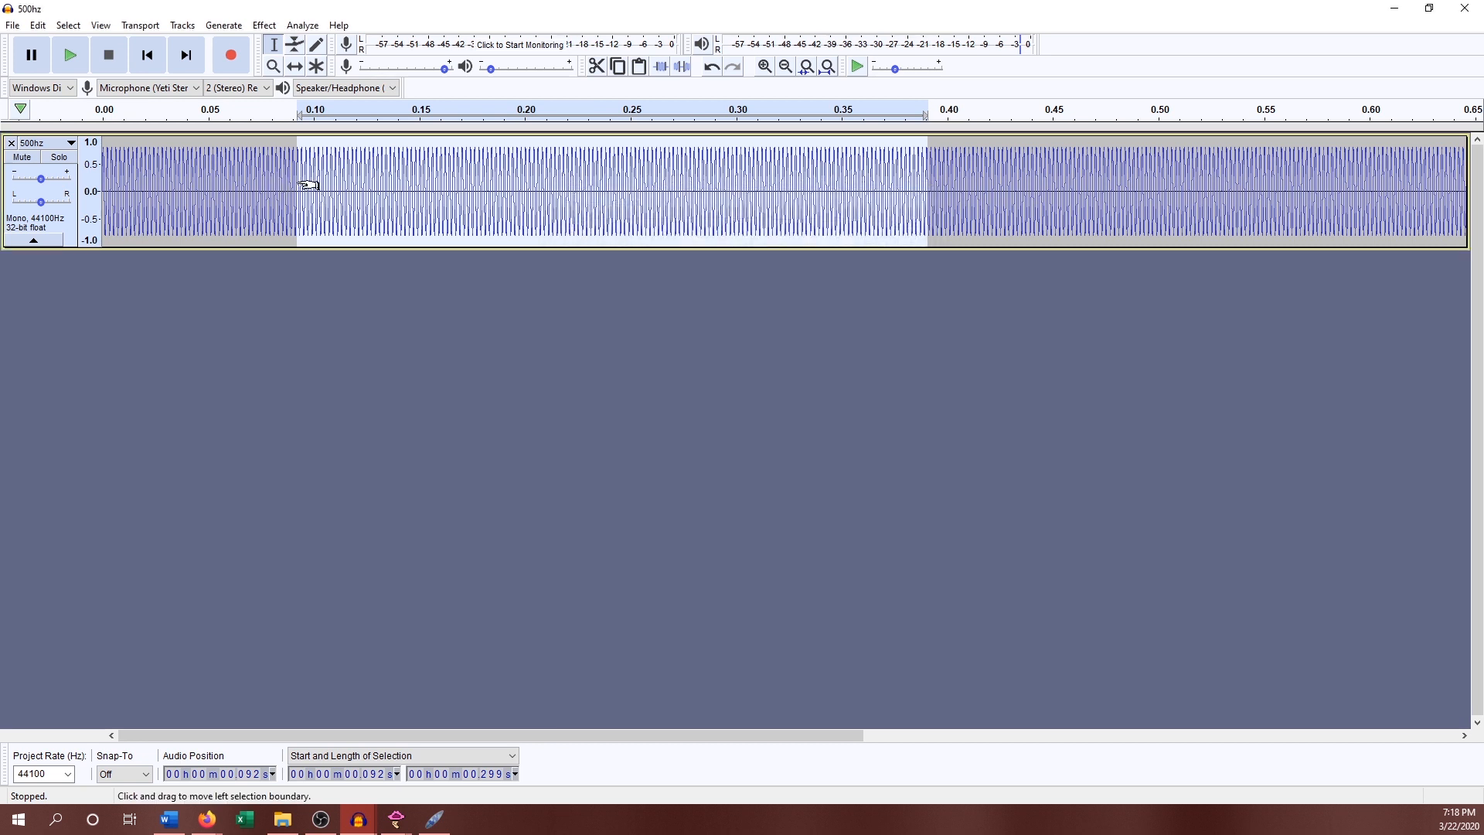
- Extend the selection to the whole 1.000 s of the 500hz track and plot its frequency spectrum
drag(298, 191, 84, 192)
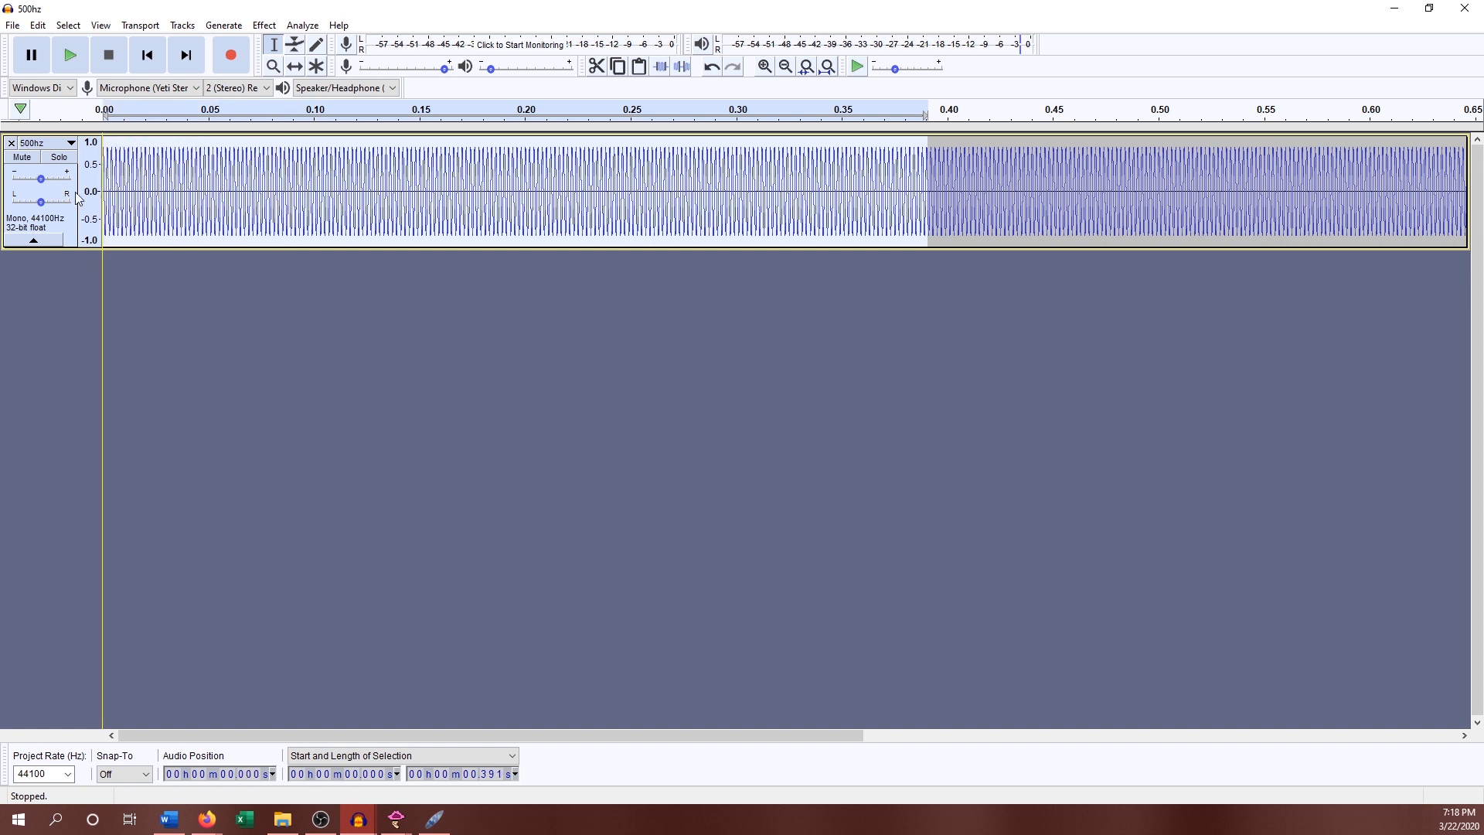
click(785, 67)
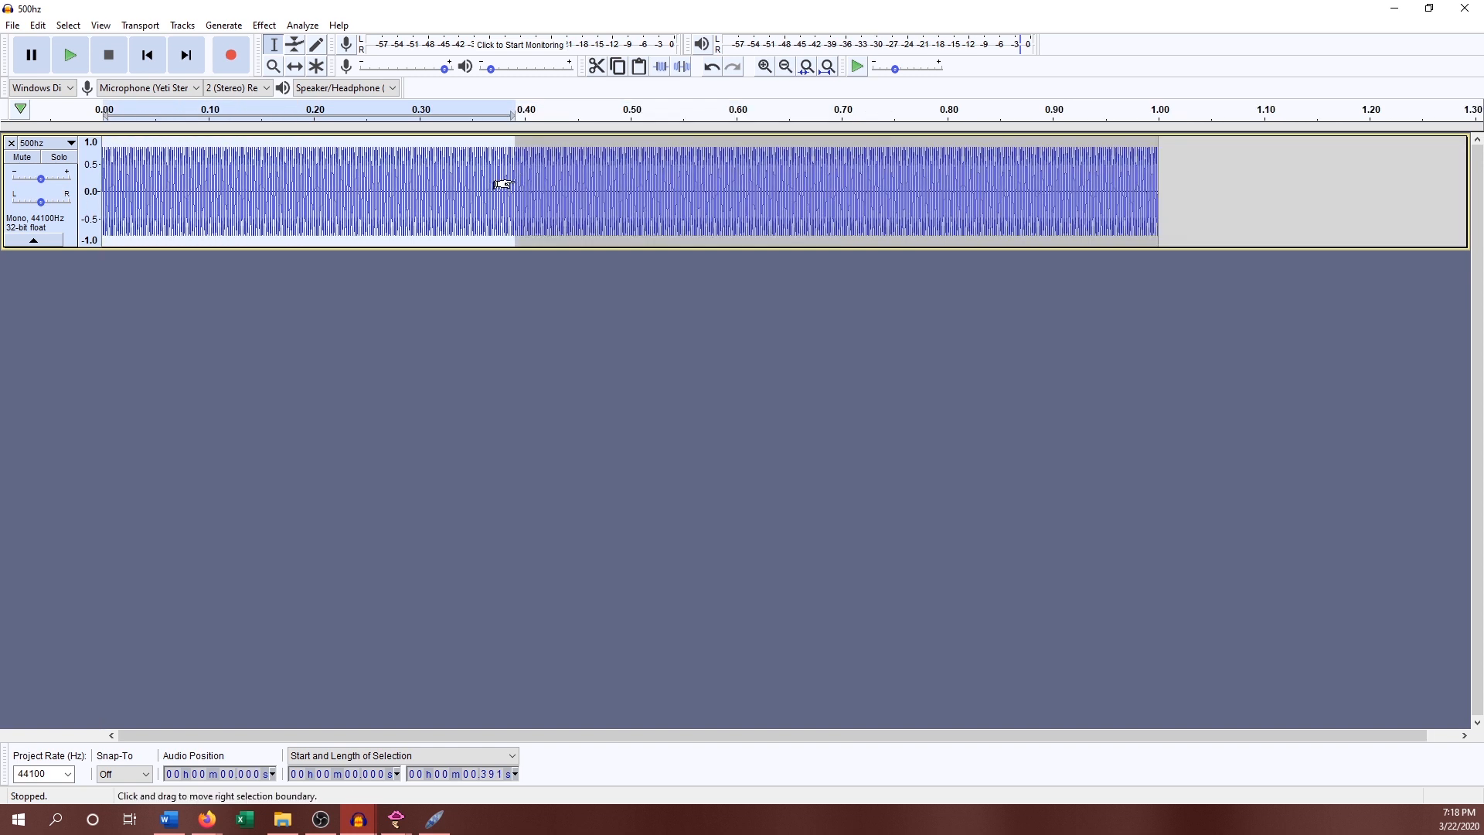
drag(512, 179, 1145, 154)
click(302, 25)
click(323, 82)
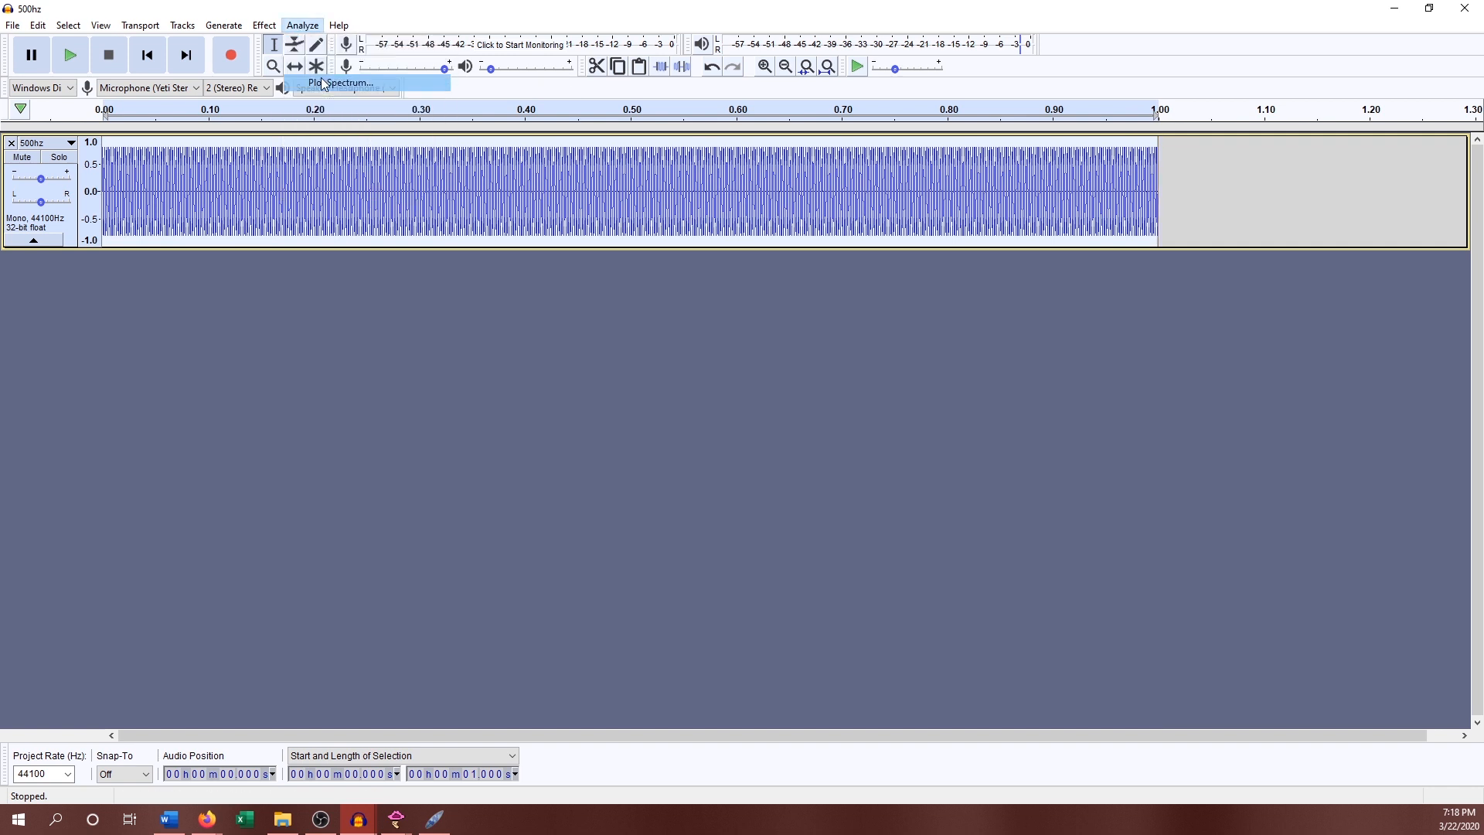
- Compare the full track's spectrum at size 32768, at 1024, and at 32768 again
click(799, 523)
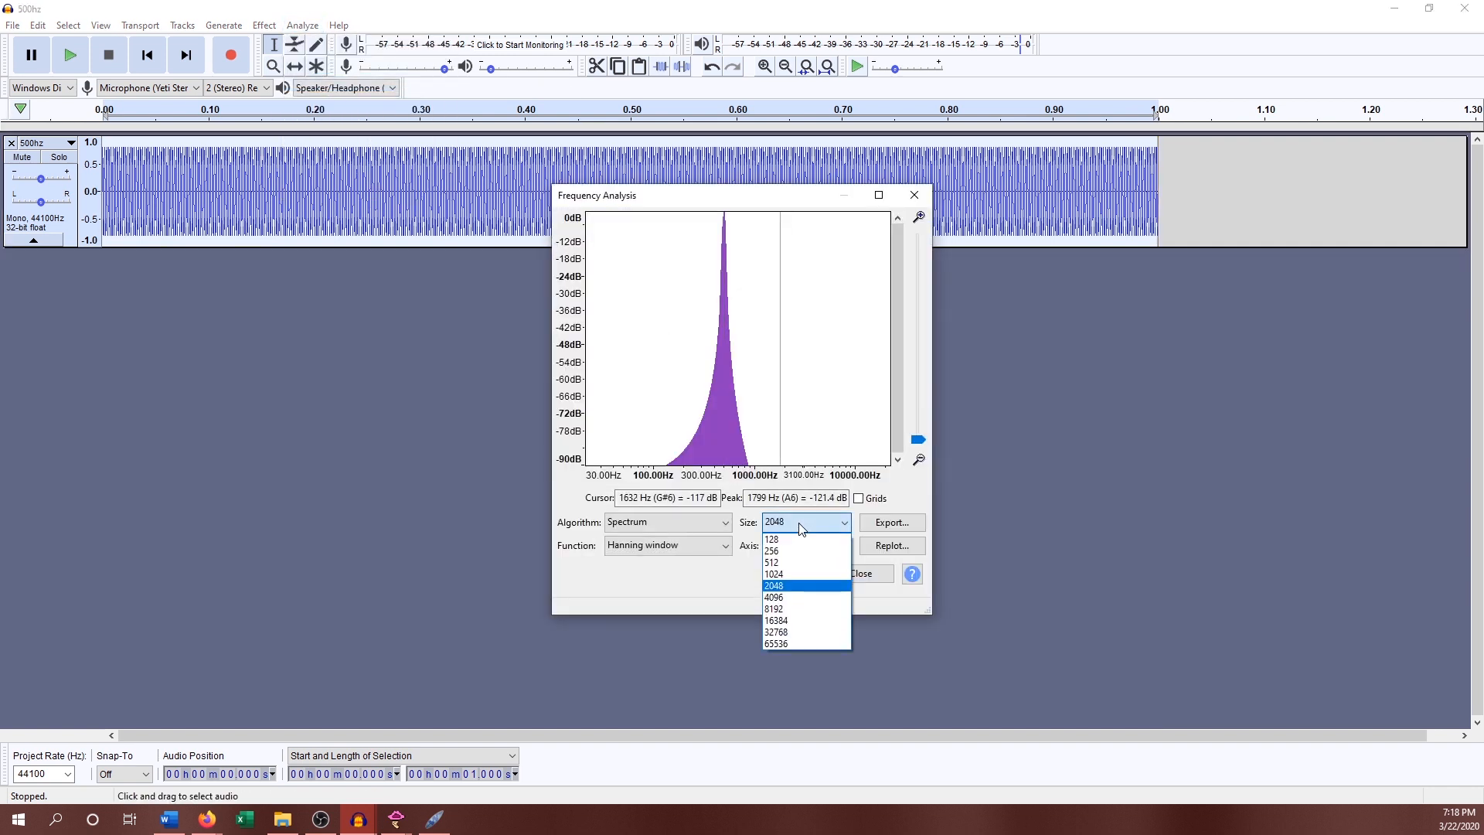
click(796, 631)
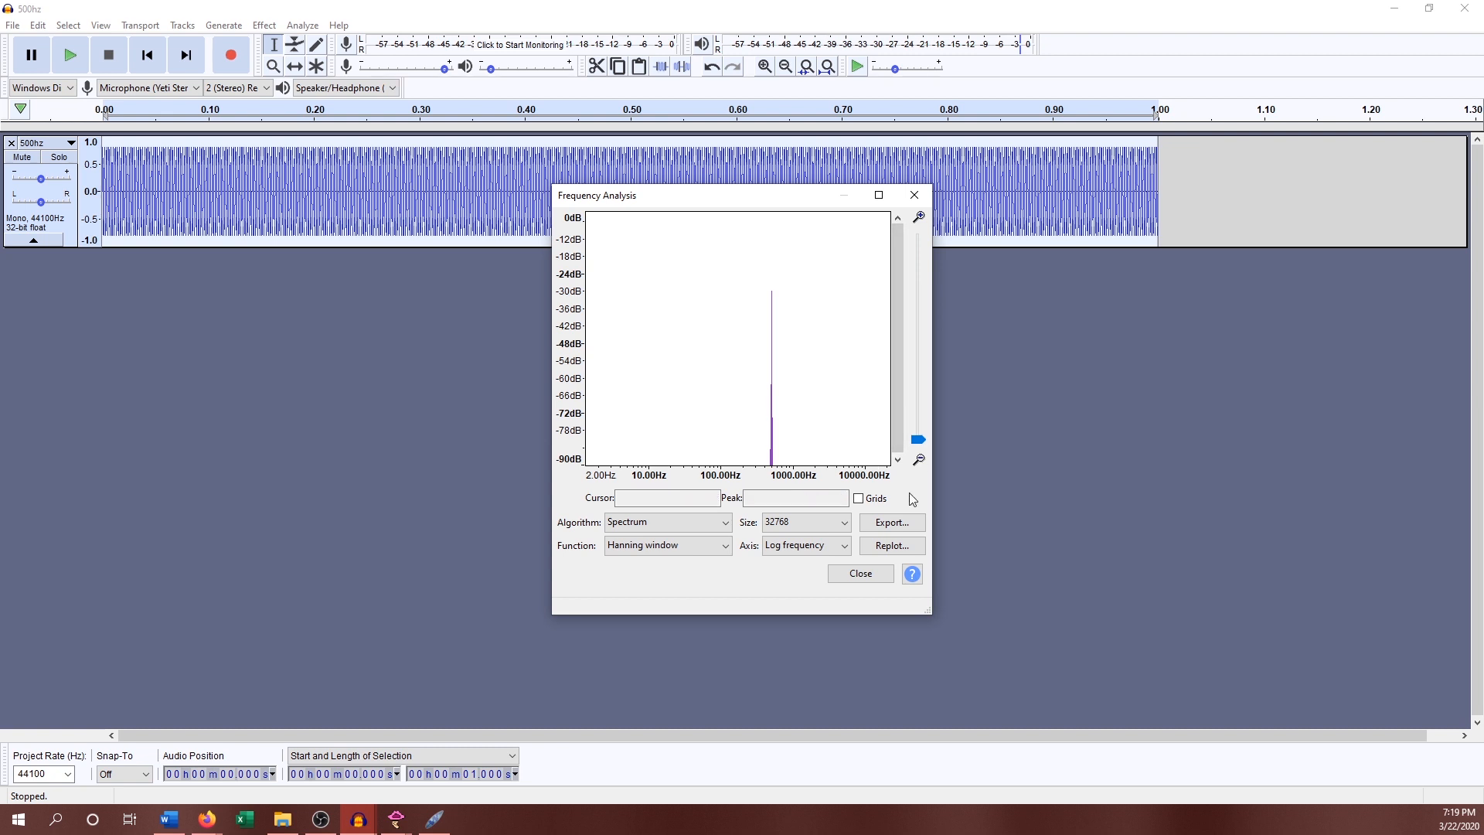
click(804, 524)
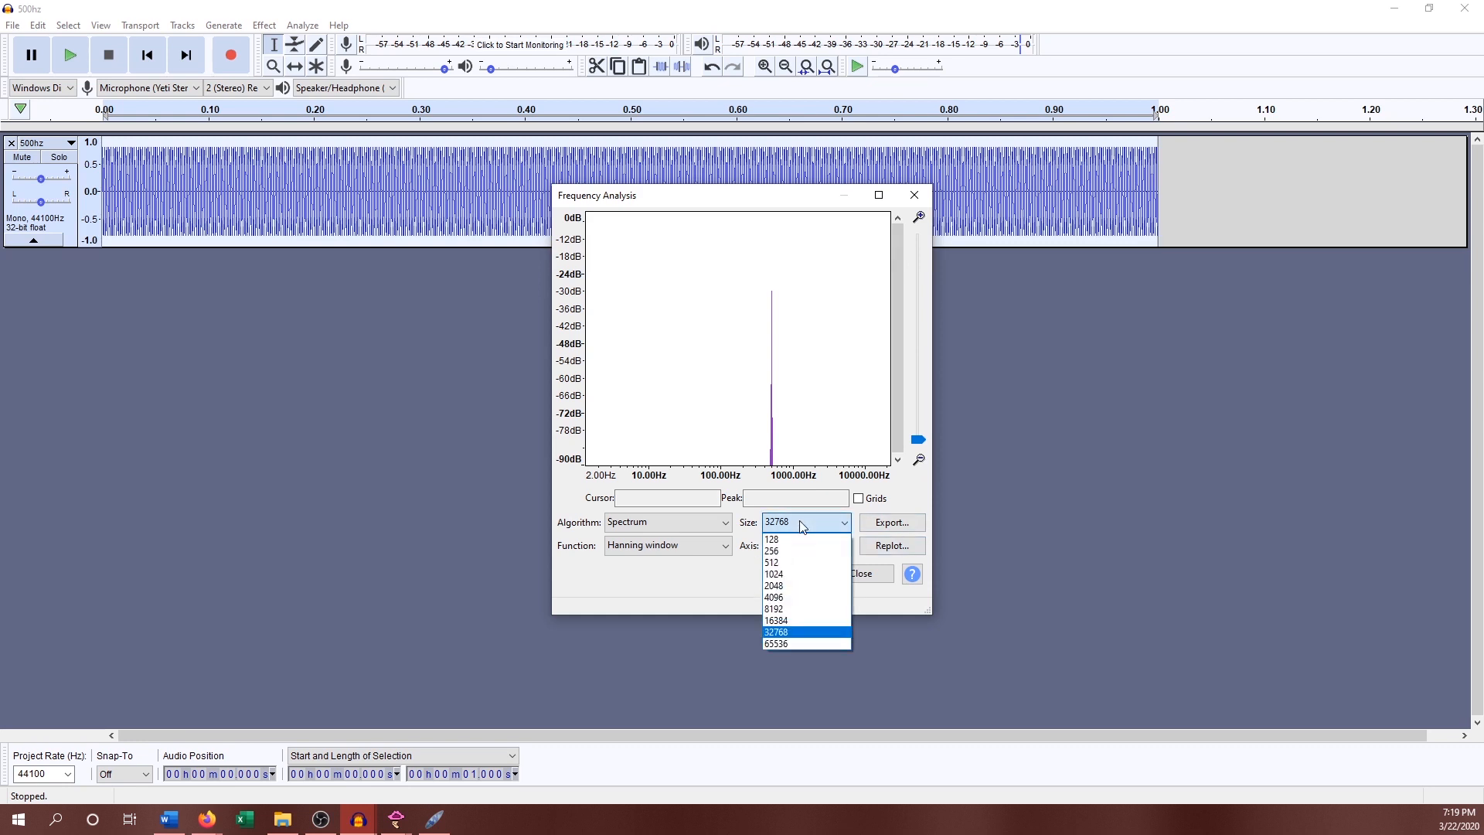
click(800, 574)
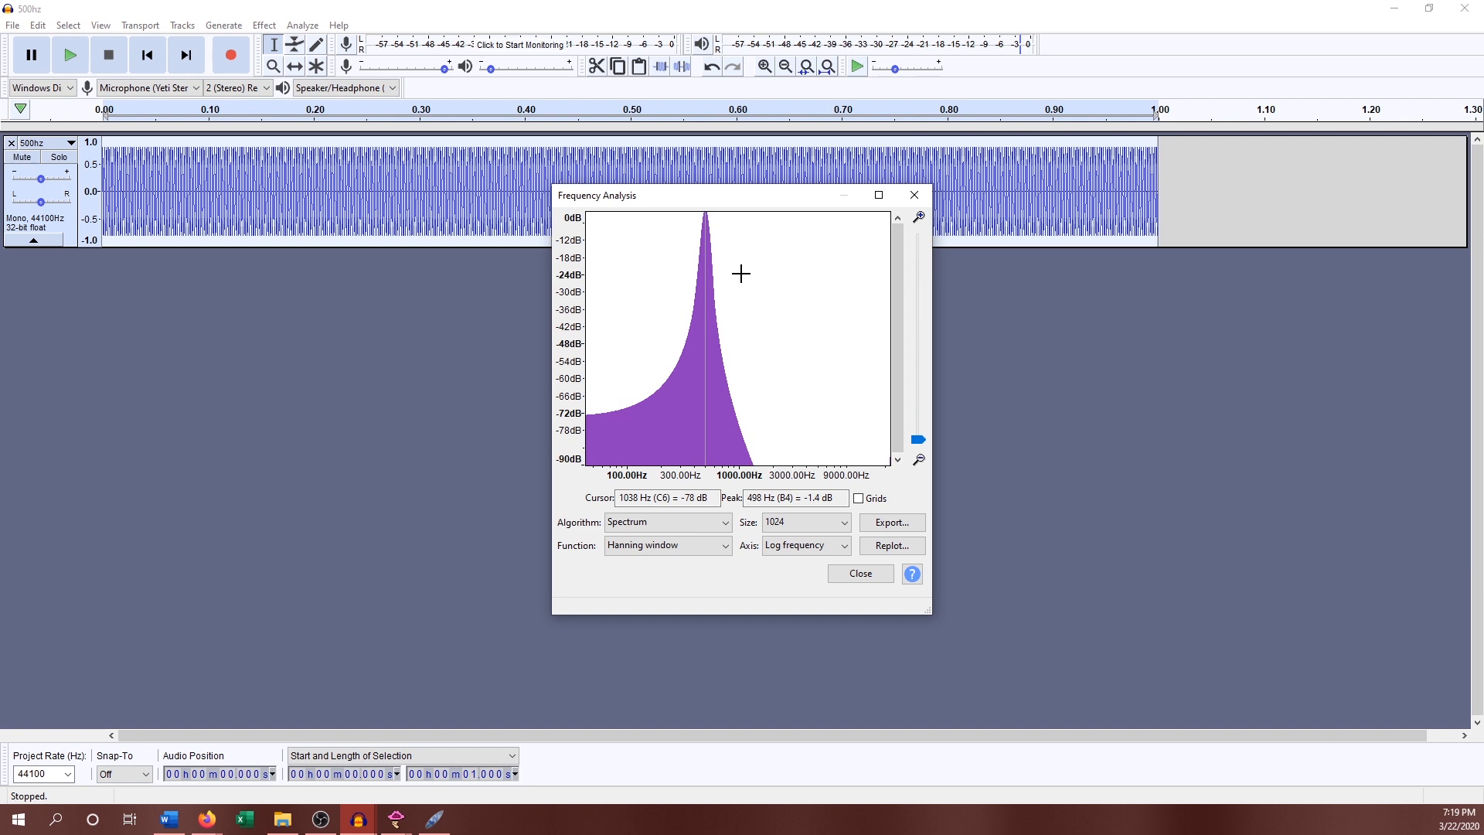
click(821, 522)
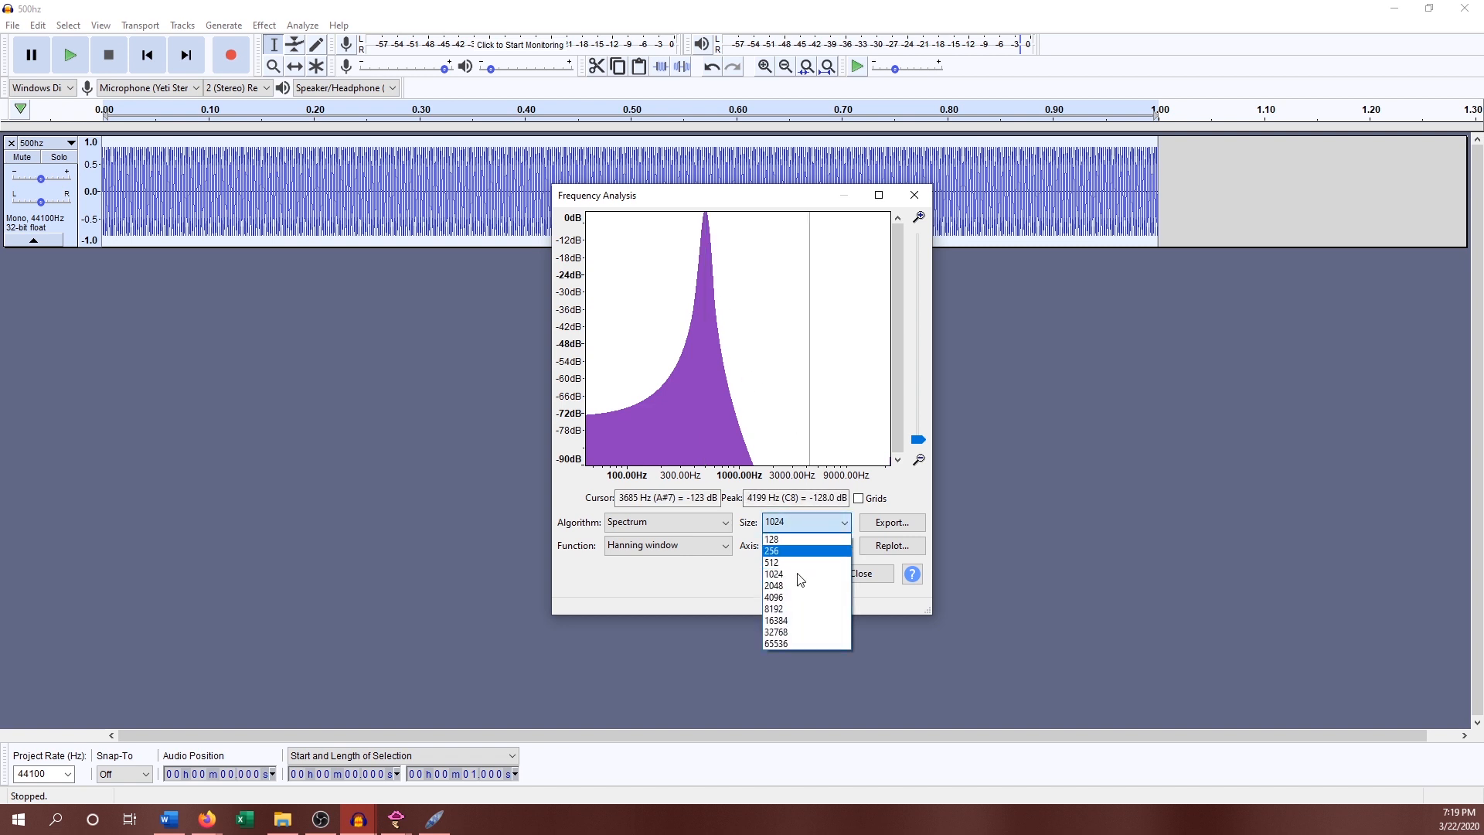
click(800, 631)
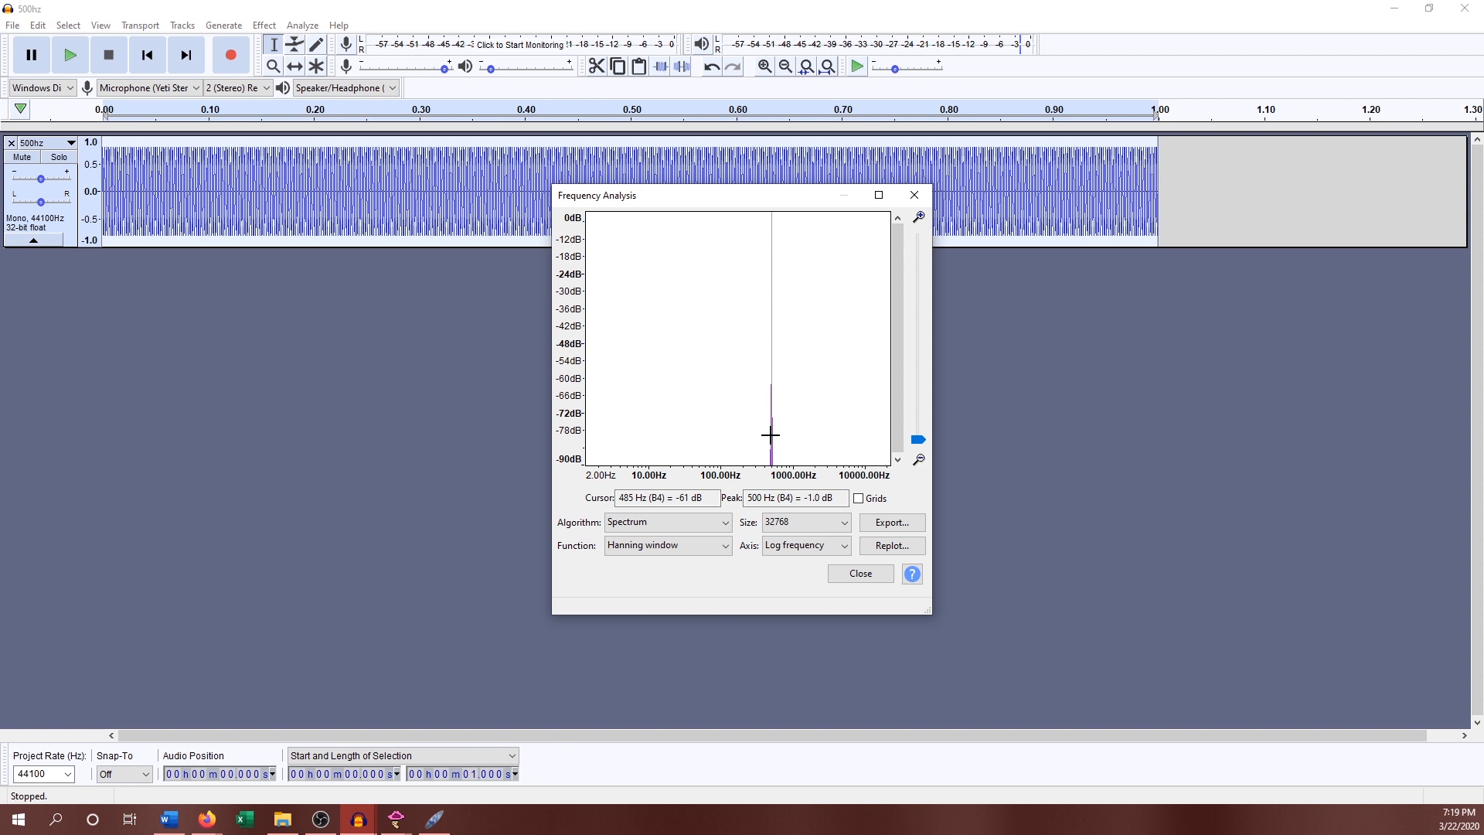
- Try a spectrum size of 65536, set the size to 1024, and close the frequency analysis
click(842, 522)
click(801, 646)
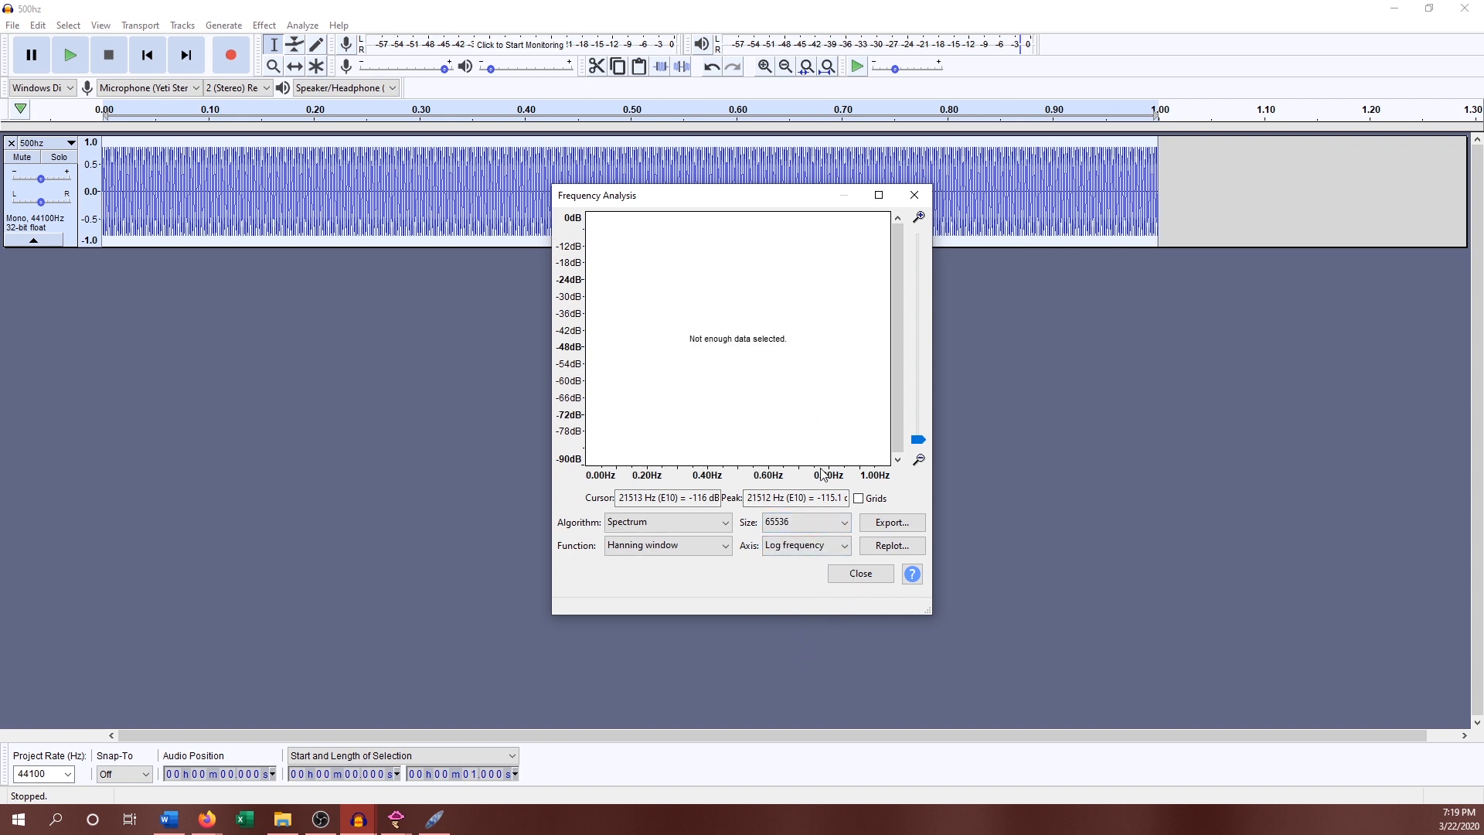
click(792, 525)
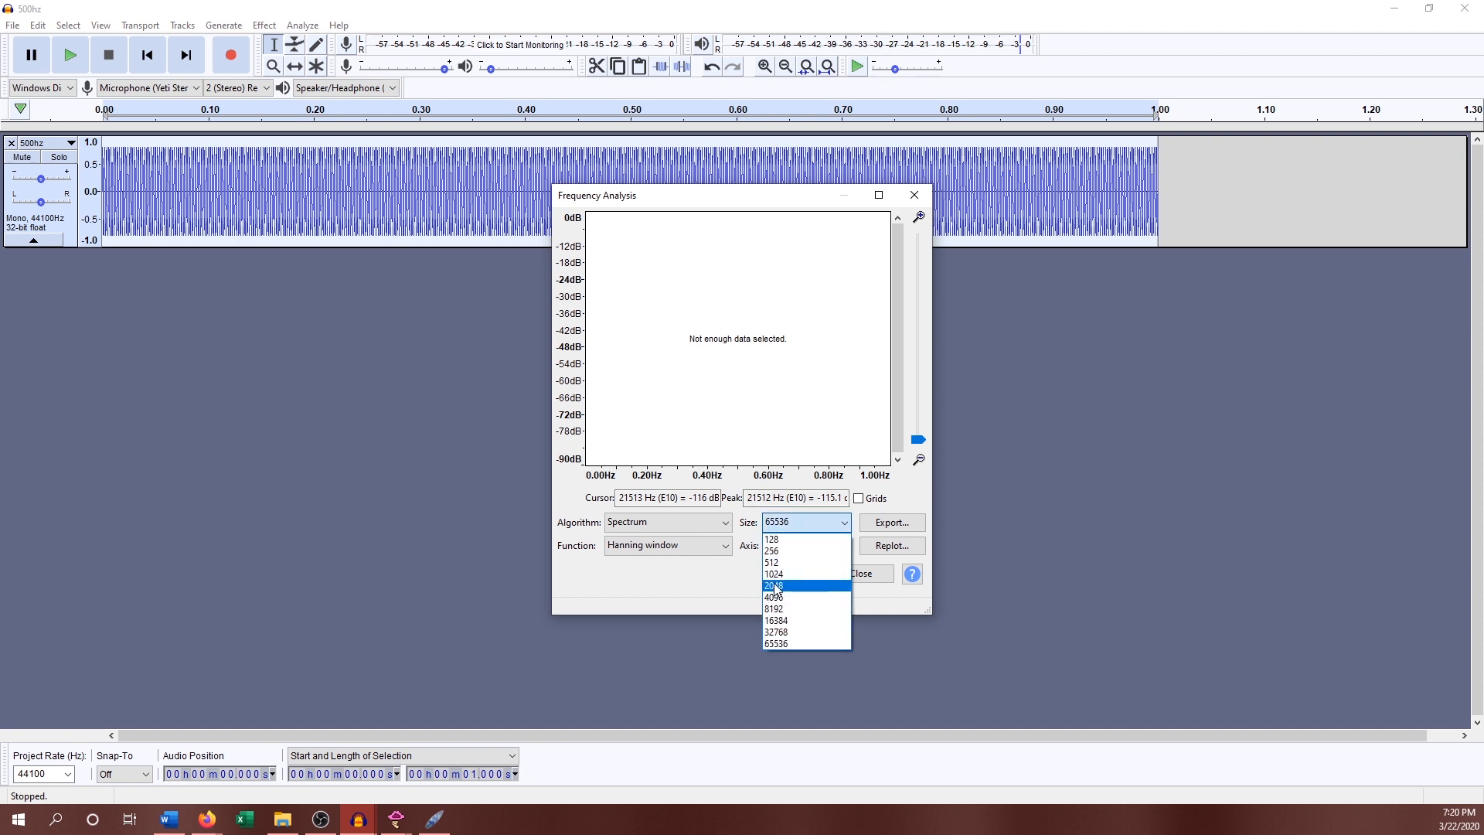
click(770, 574)
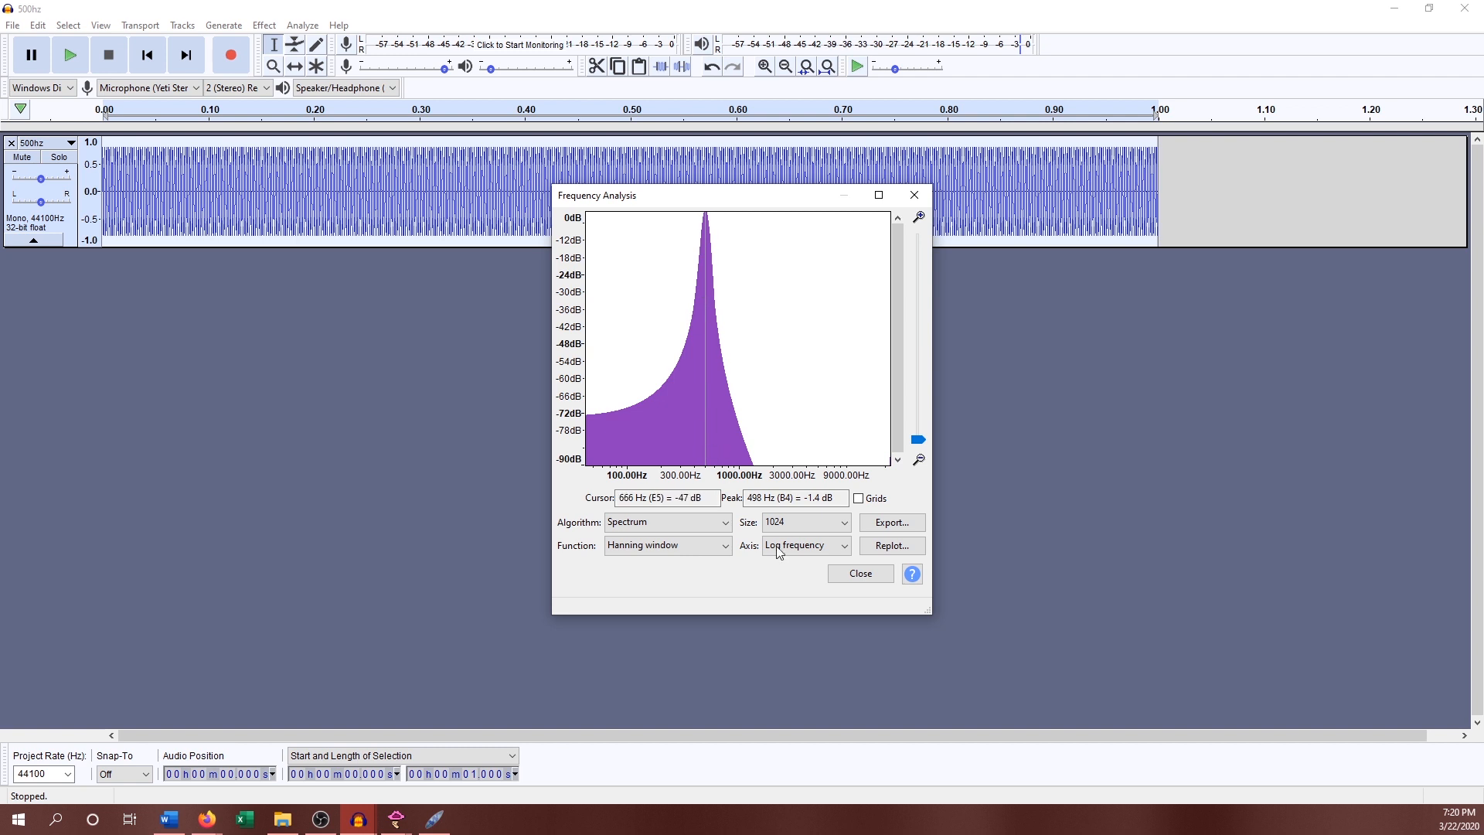
click(881, 580)
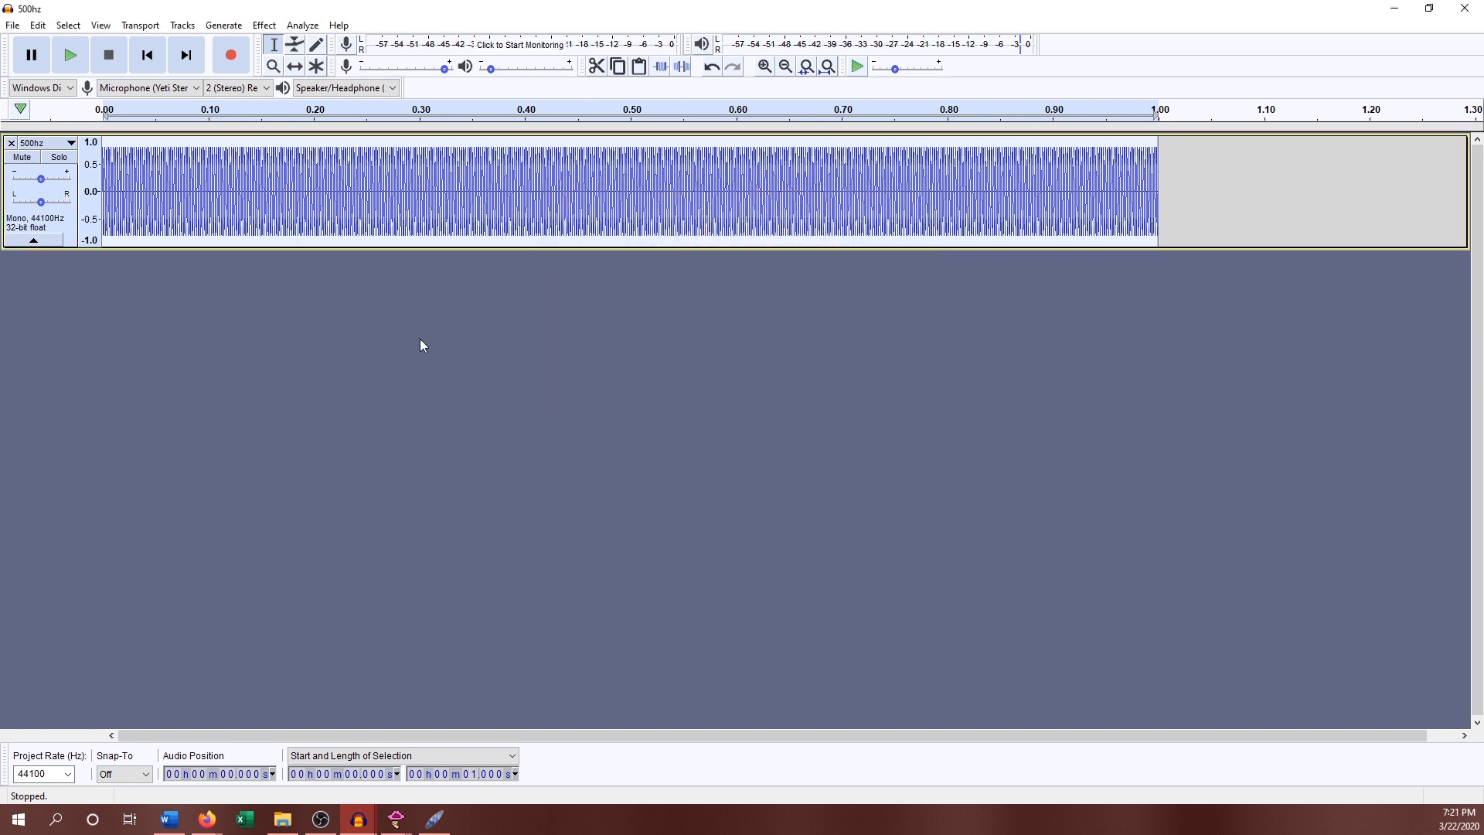
- Display the 500hz track as a spectrogram and enlarge the track's height to spread out its frequency scale
click(61, 148)
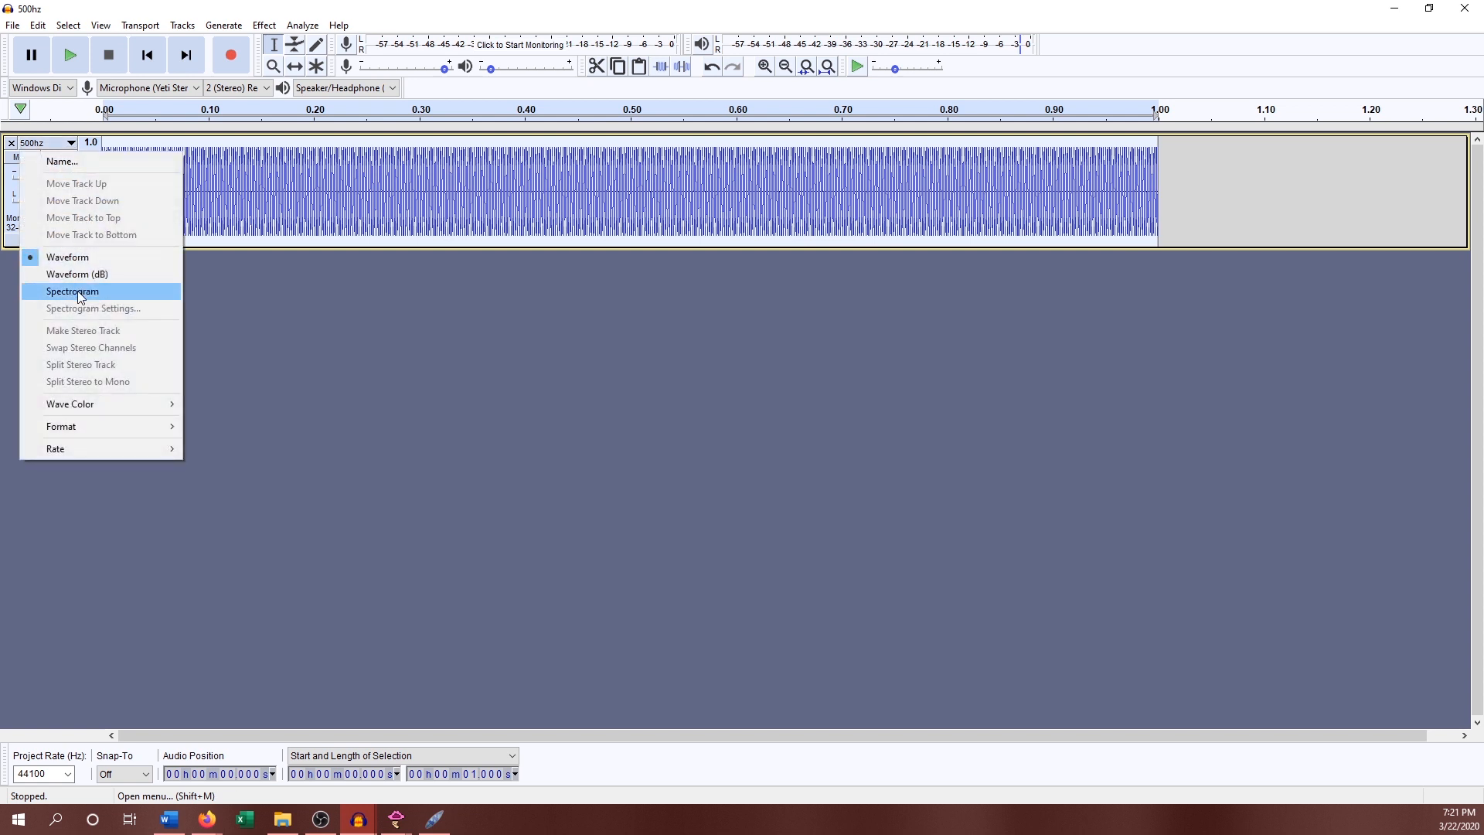
click(273, 318)
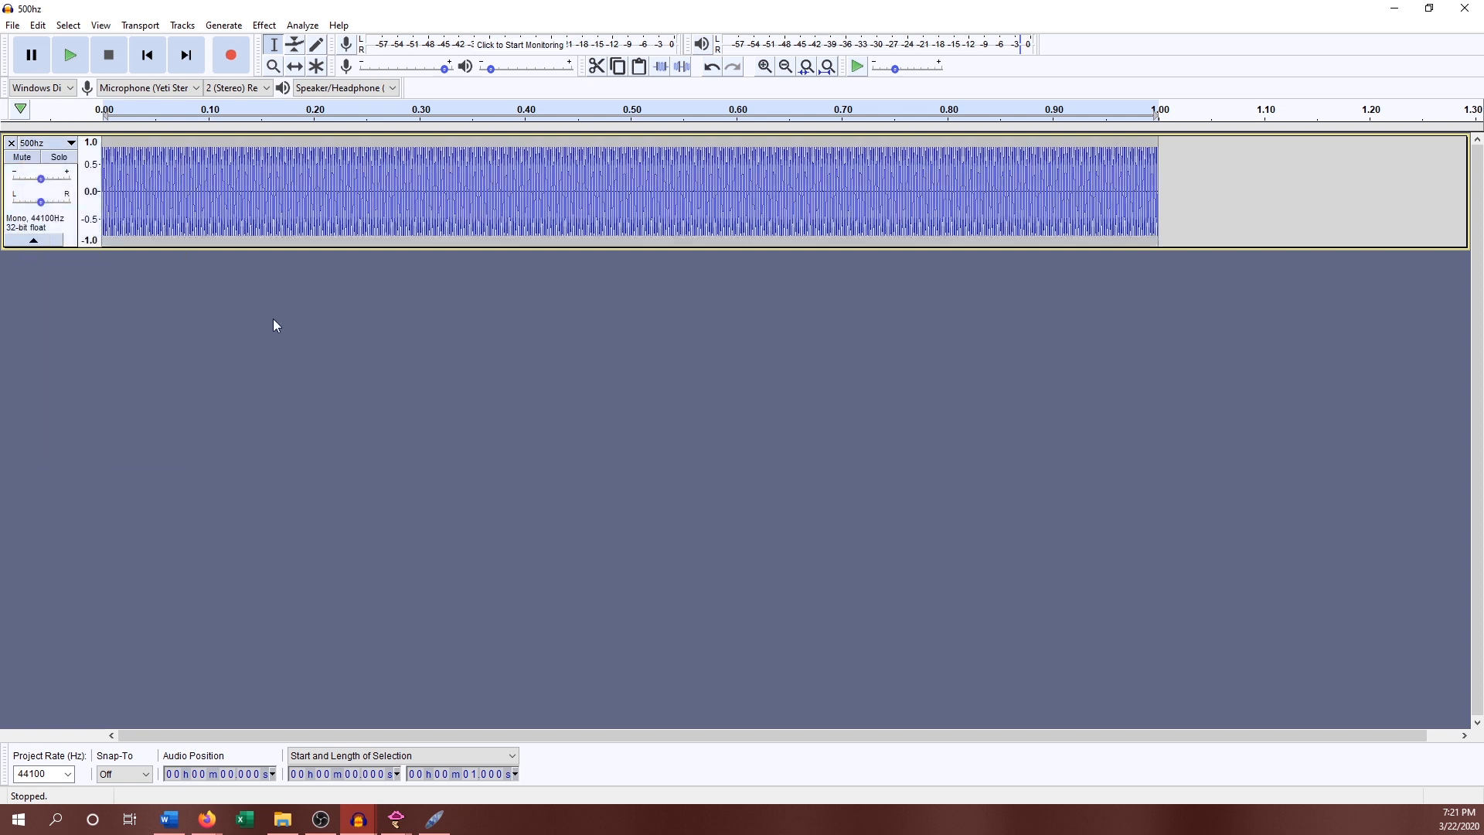
click(73, 144)
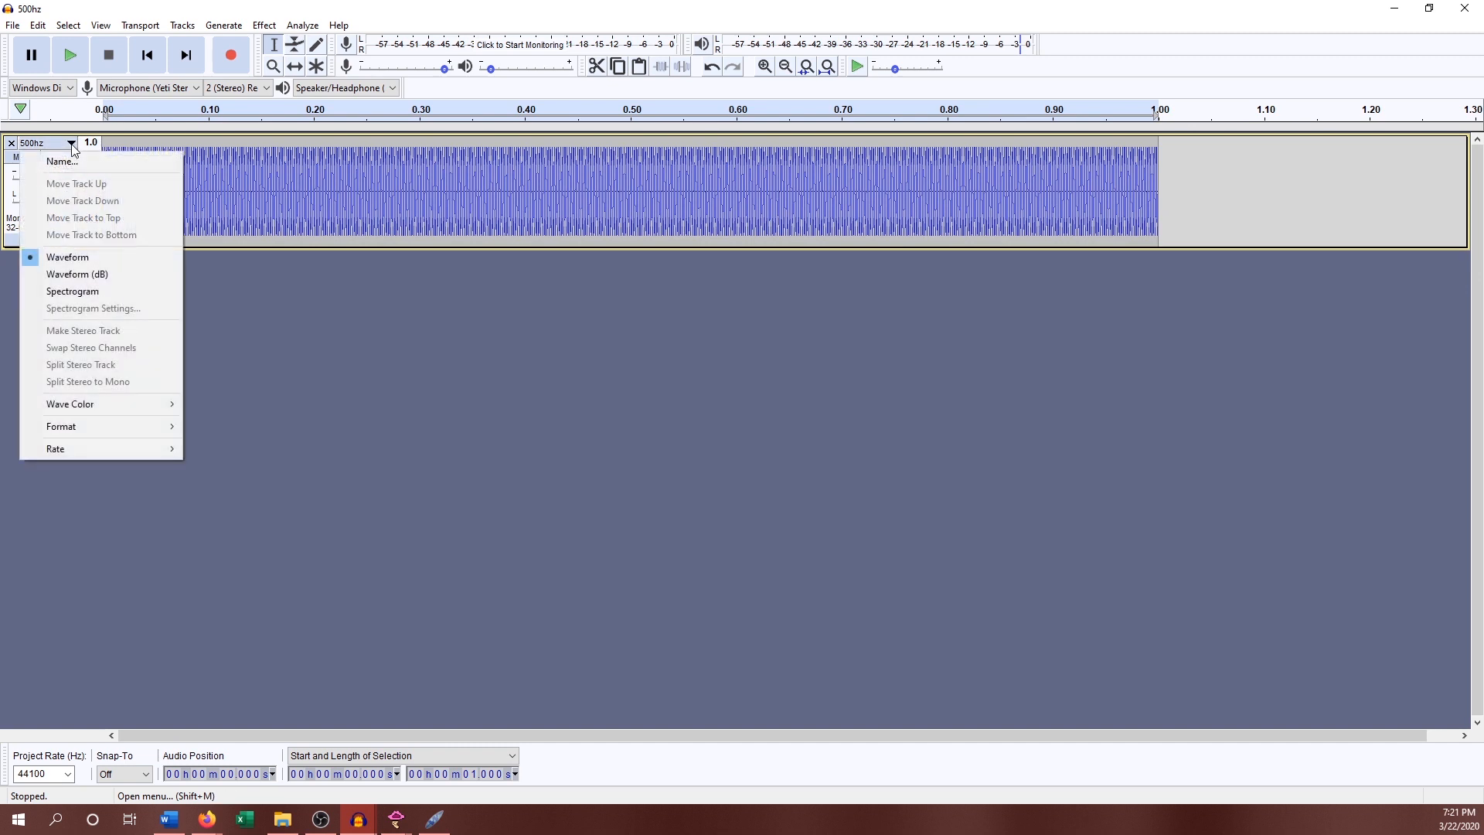
click(68, 292)
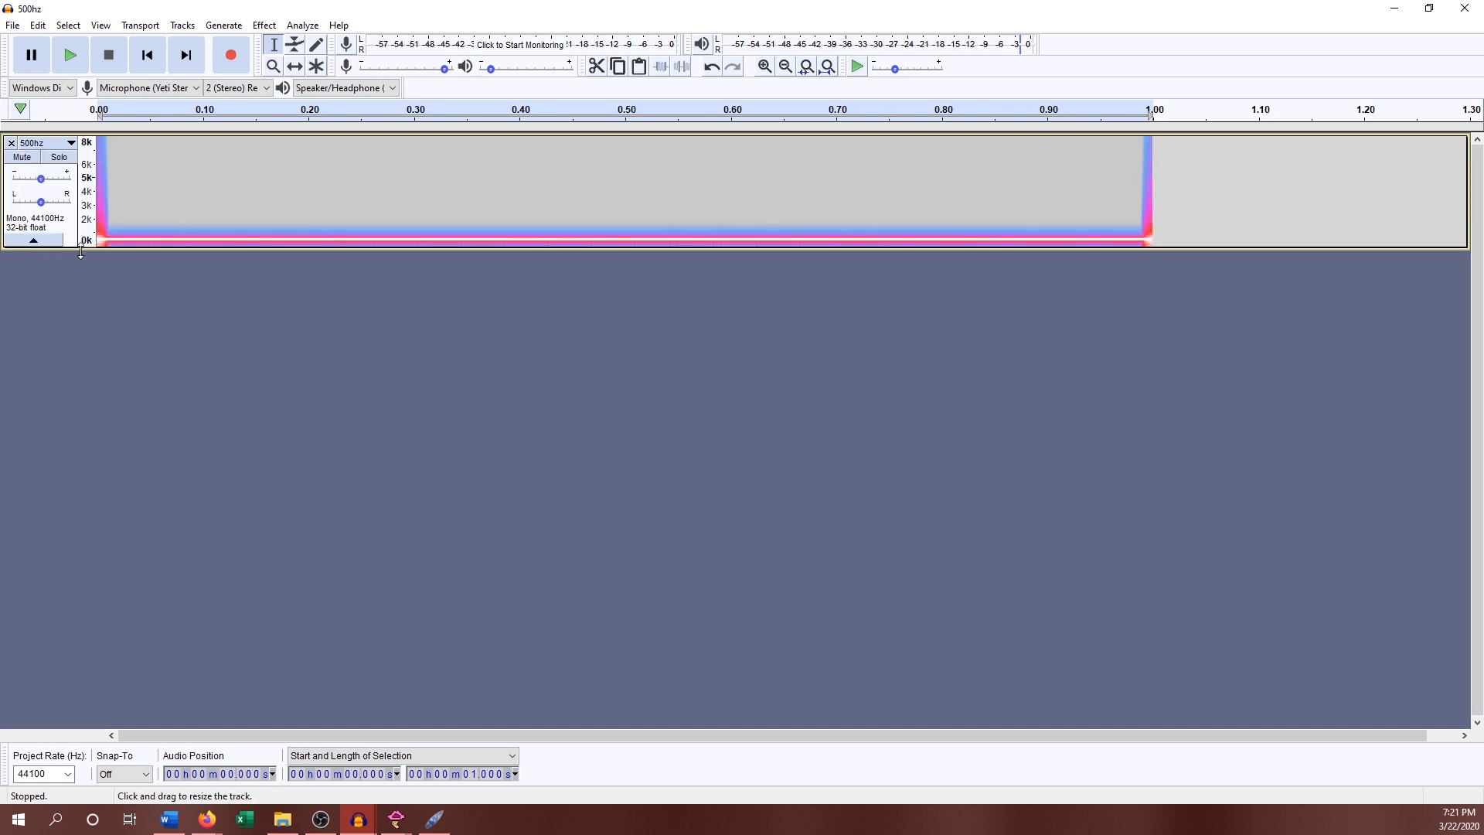
drag(80, 251, 85, 345)
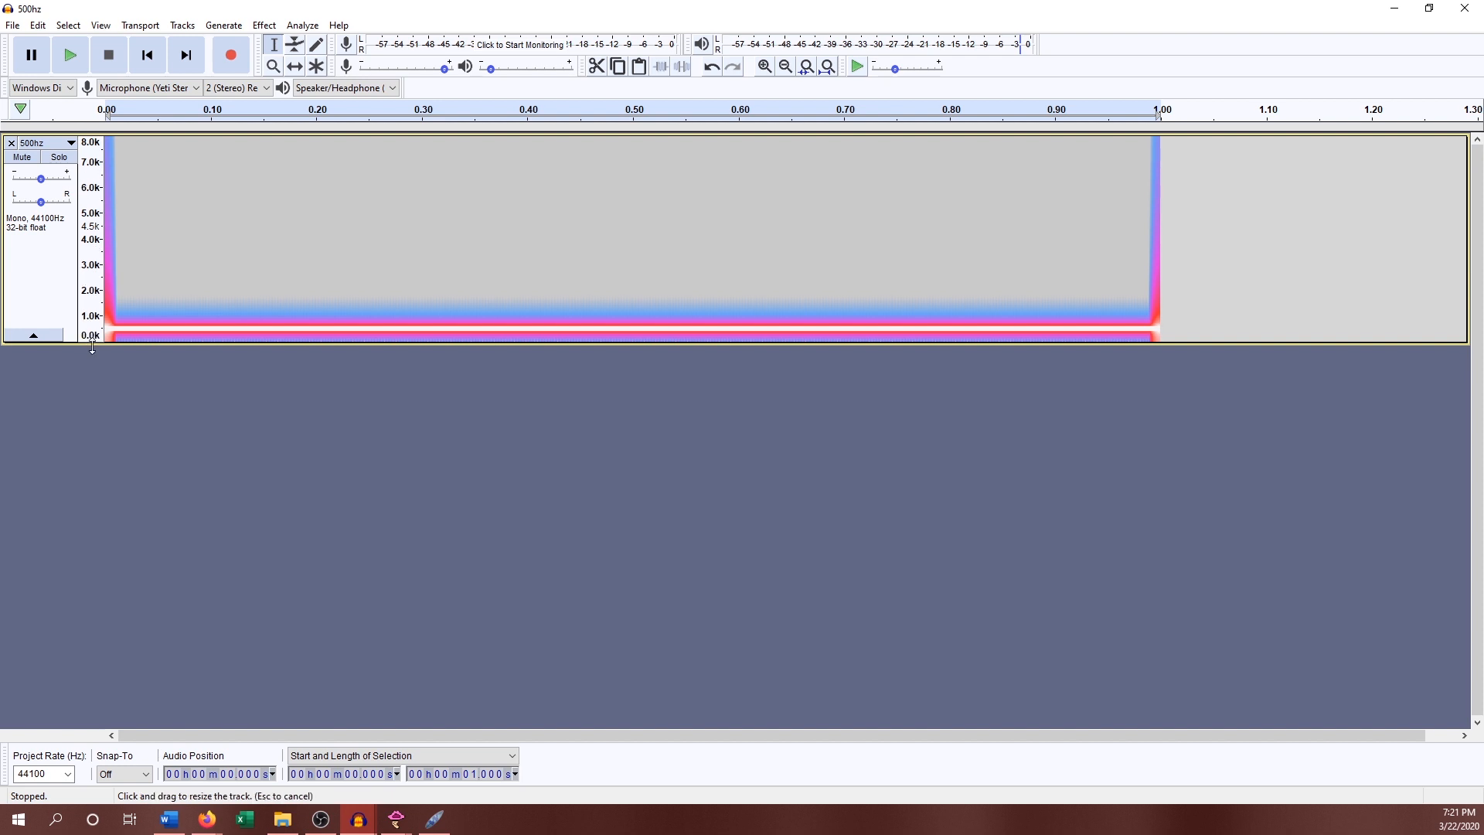
drag(92, 347, 91, 432)
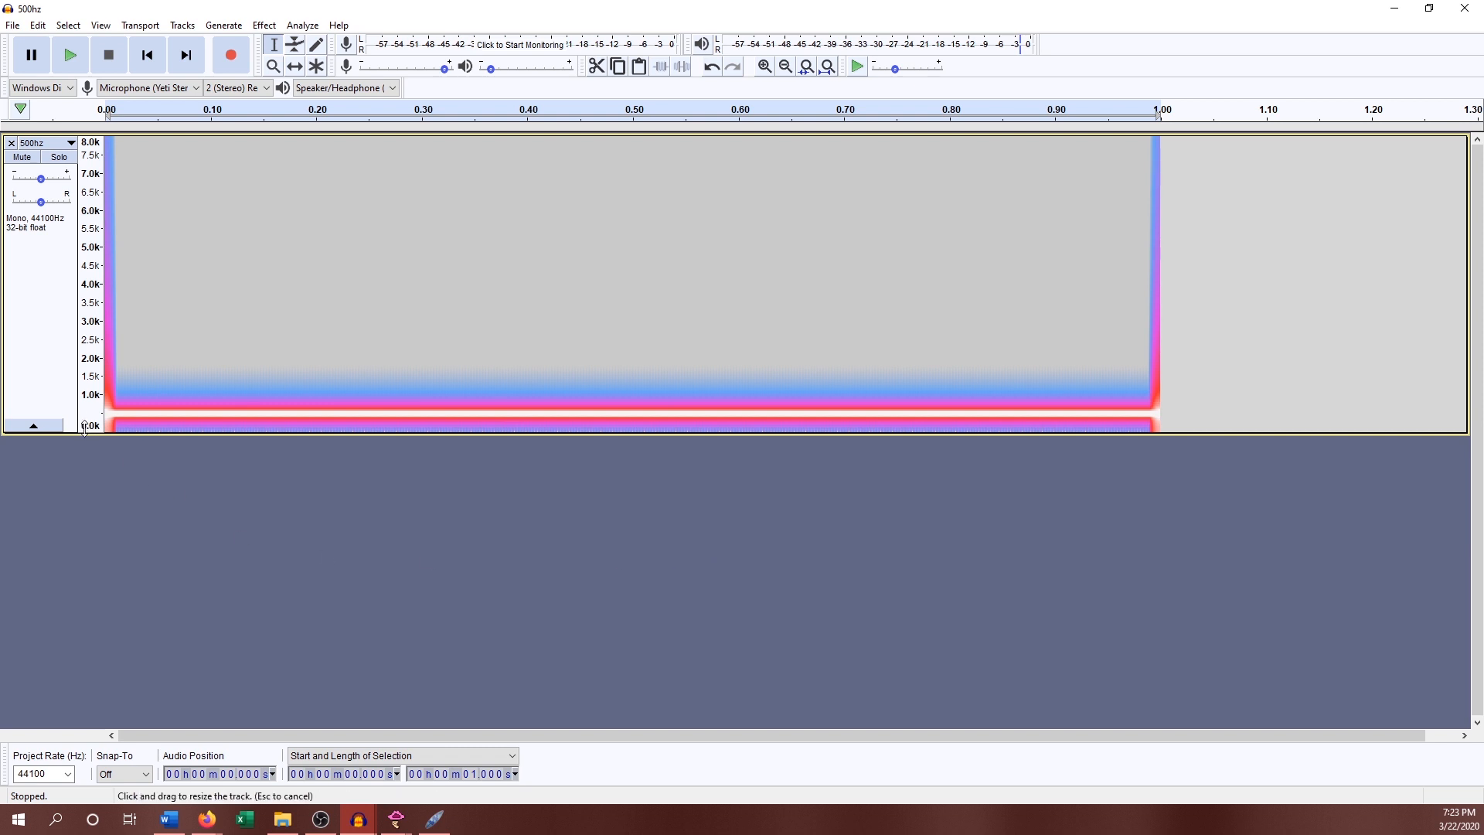
drag(83, 354, 83, 354)
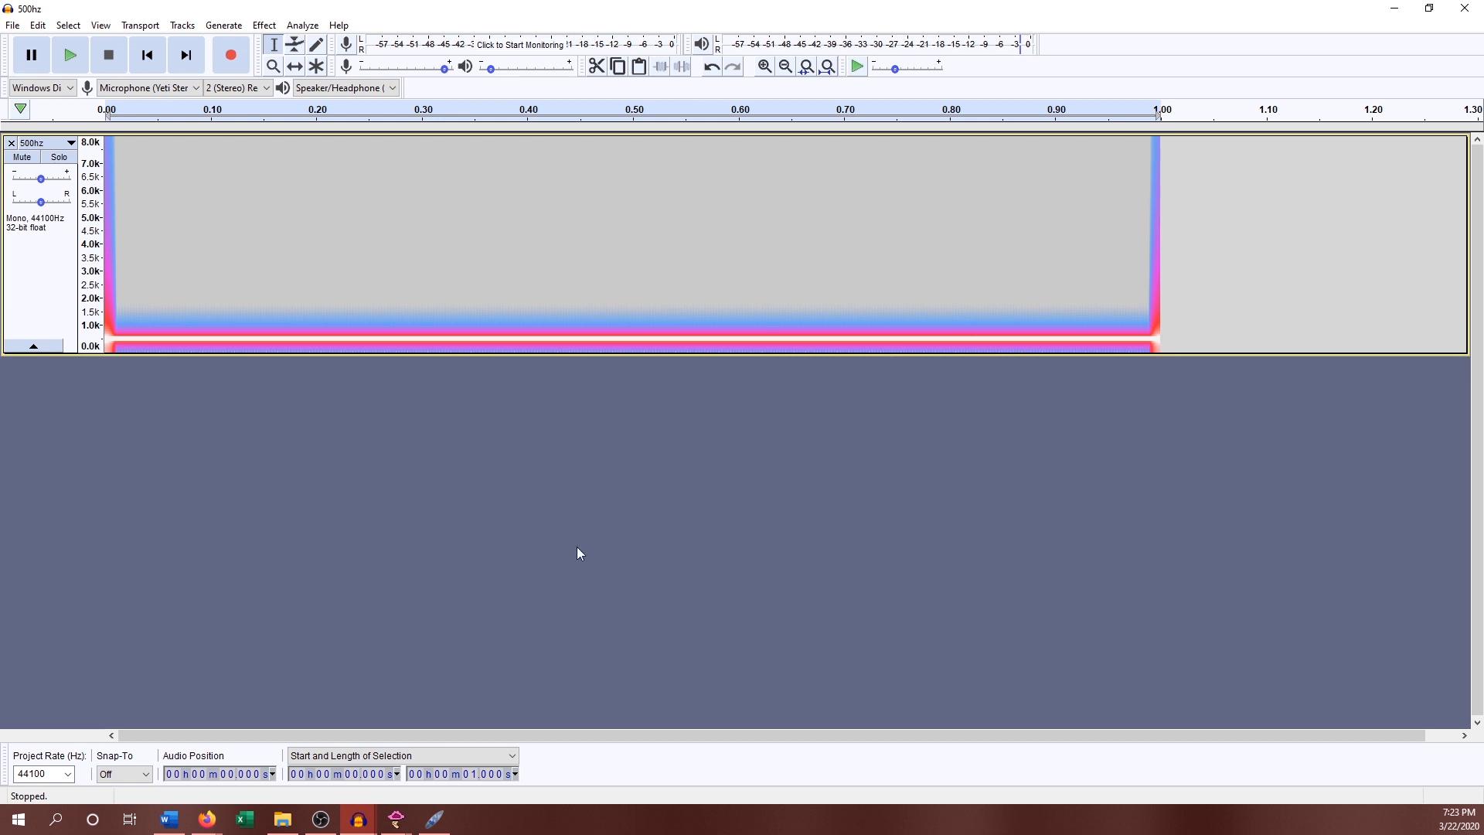
- Switch to the 500 complex project window that contains the audio track
mouse_move(363, 828)
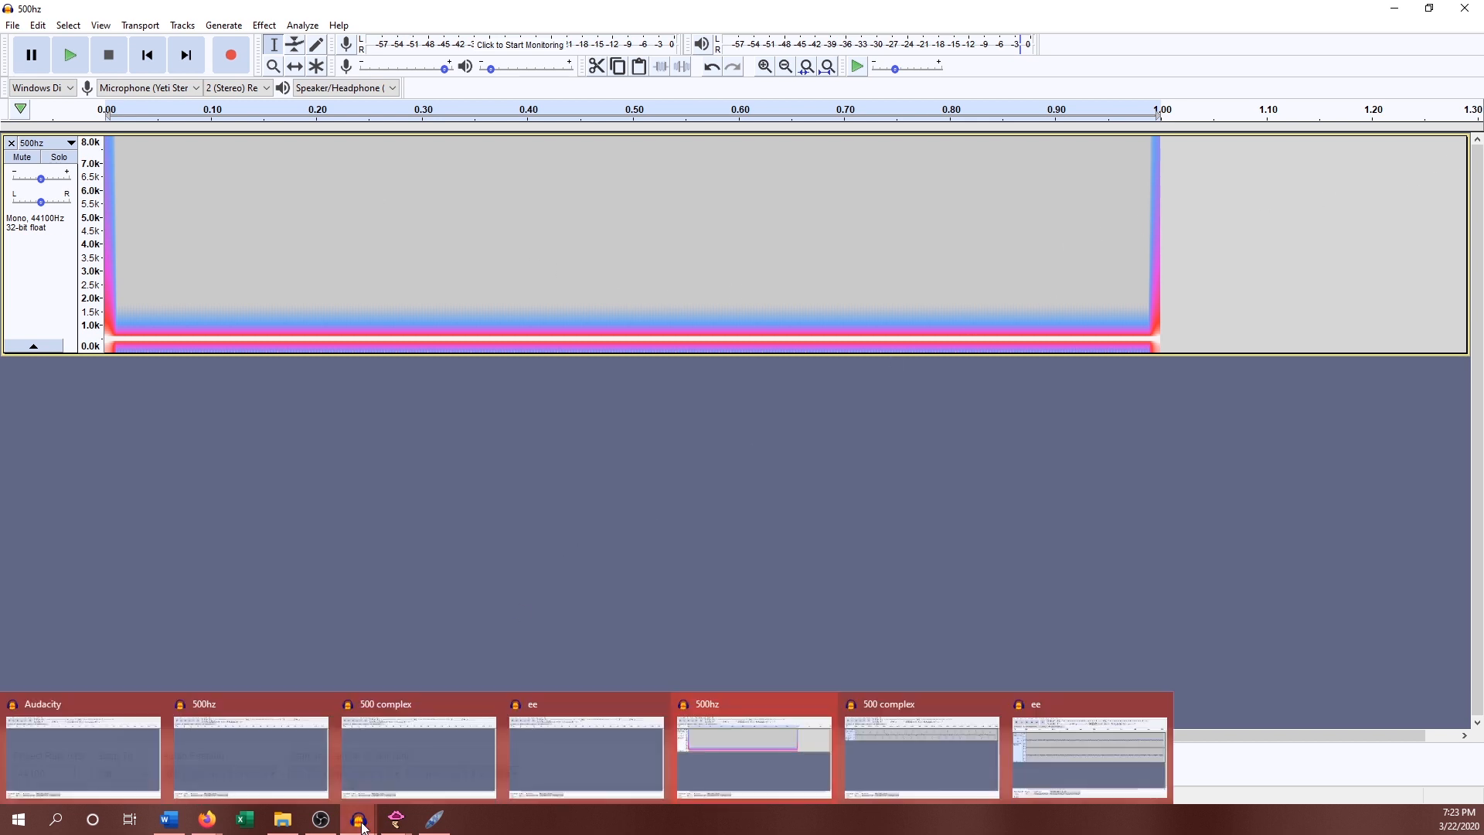
click(387, 752)
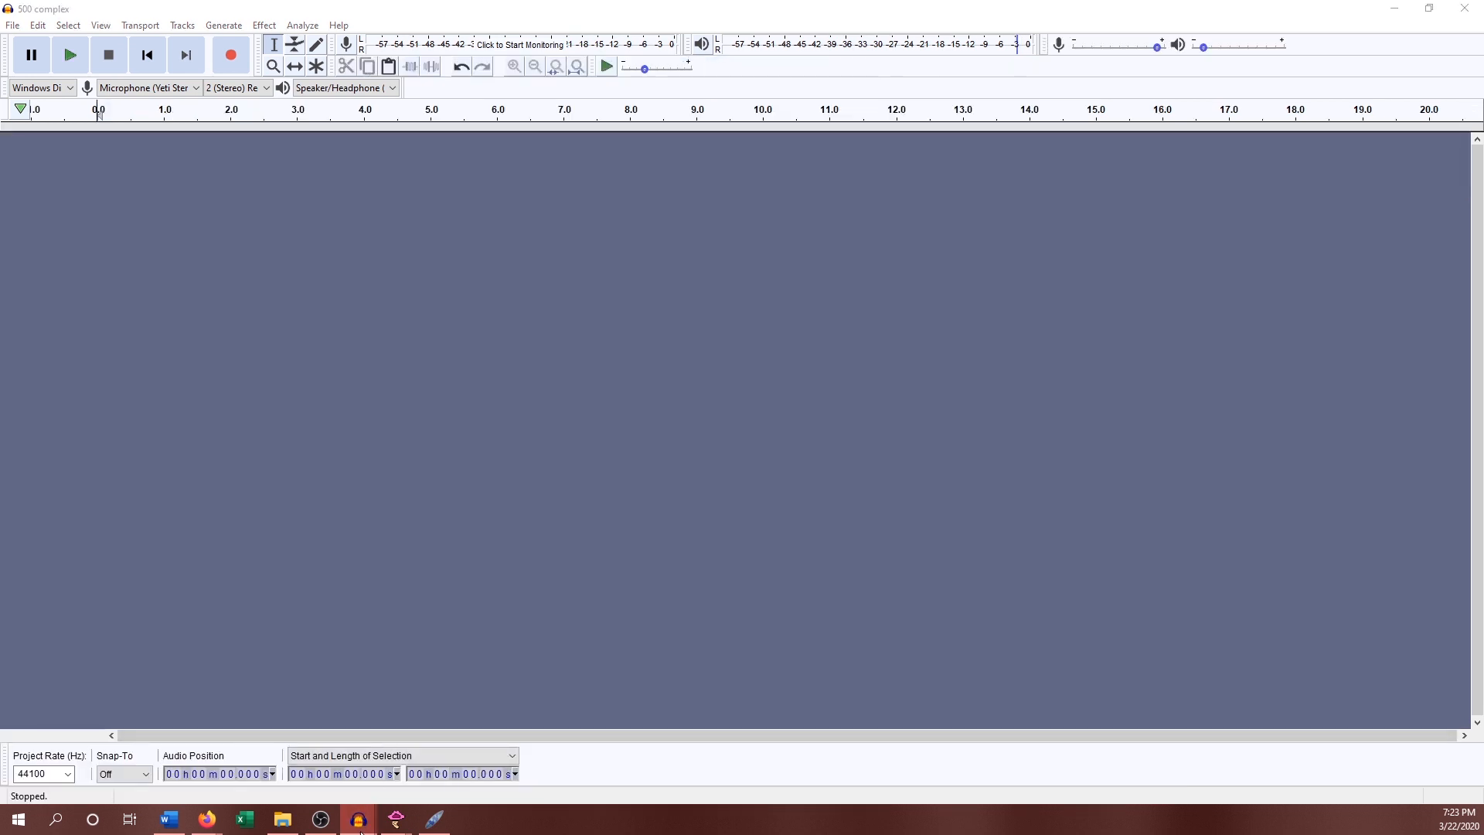
mouse_move(363, 817)
click(915, 749)
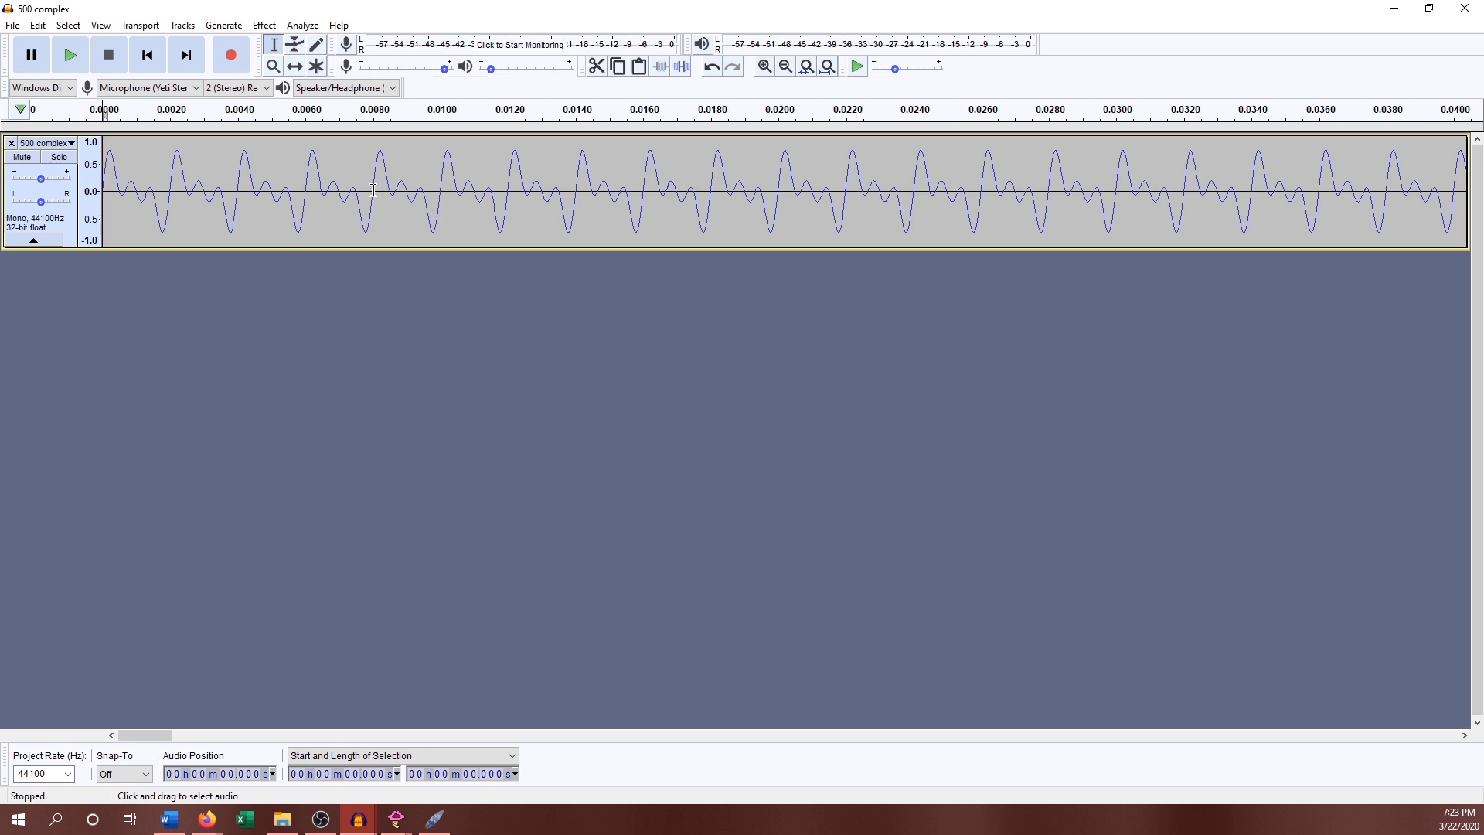
- Select one cycle of the complex wave from about 0.008 to 0.010 s, select about 0.008 s starting at 0.013 s, and clear the selection
drag(374, 189, 440, 200)
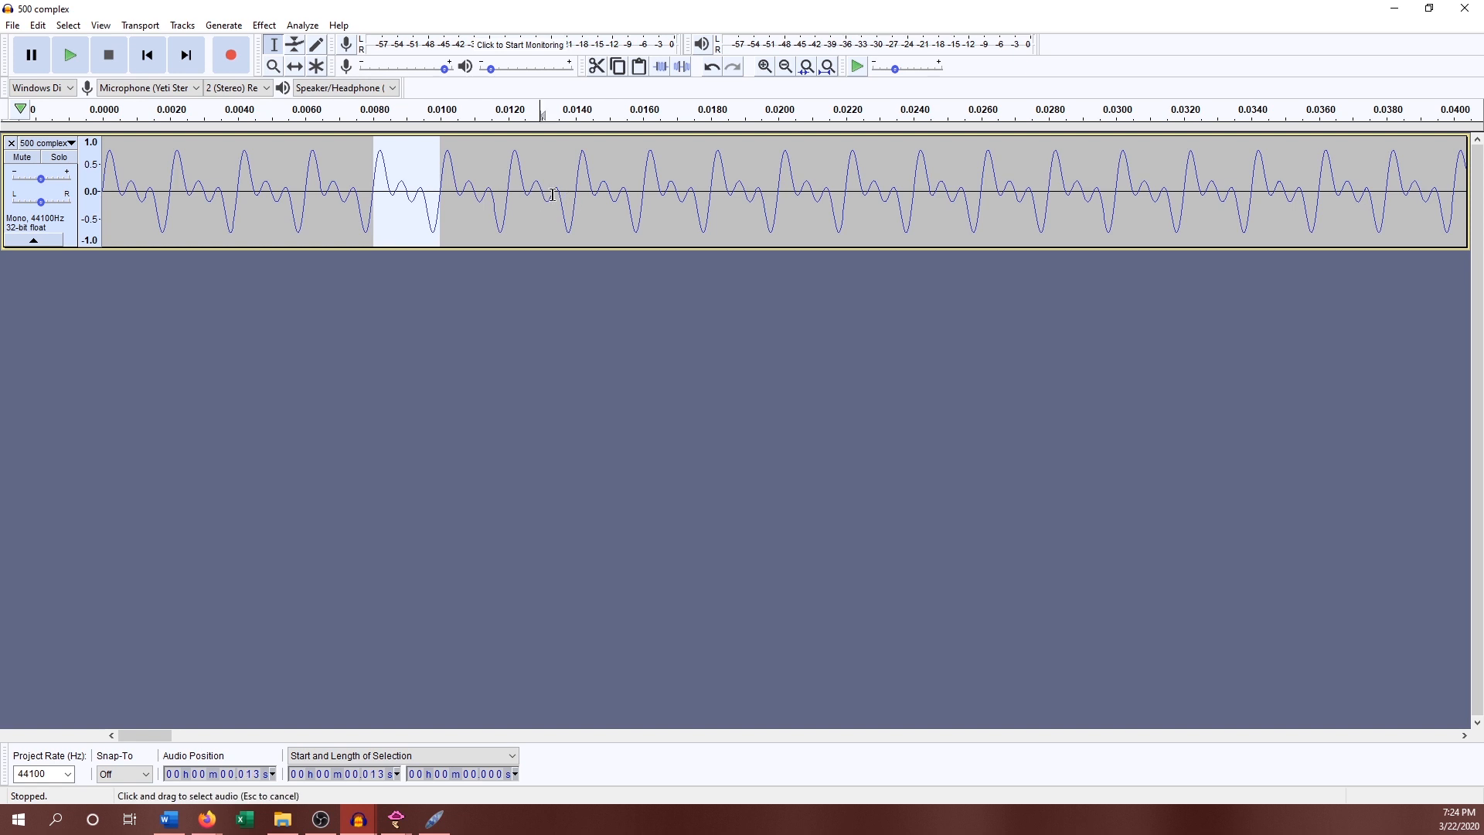
drag(552, 194, 540, 199)
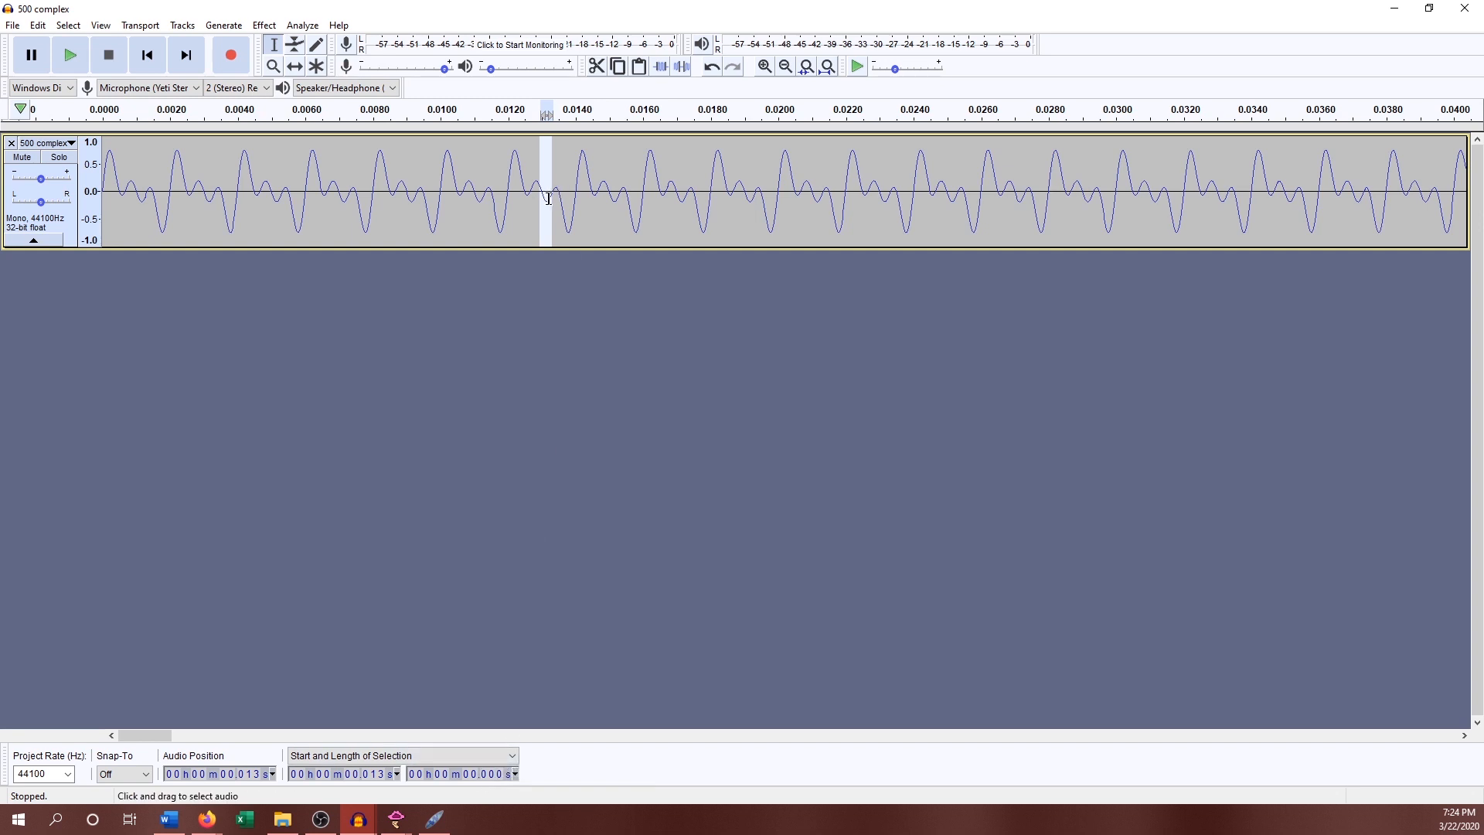
drag(550, 204, 810, 207)
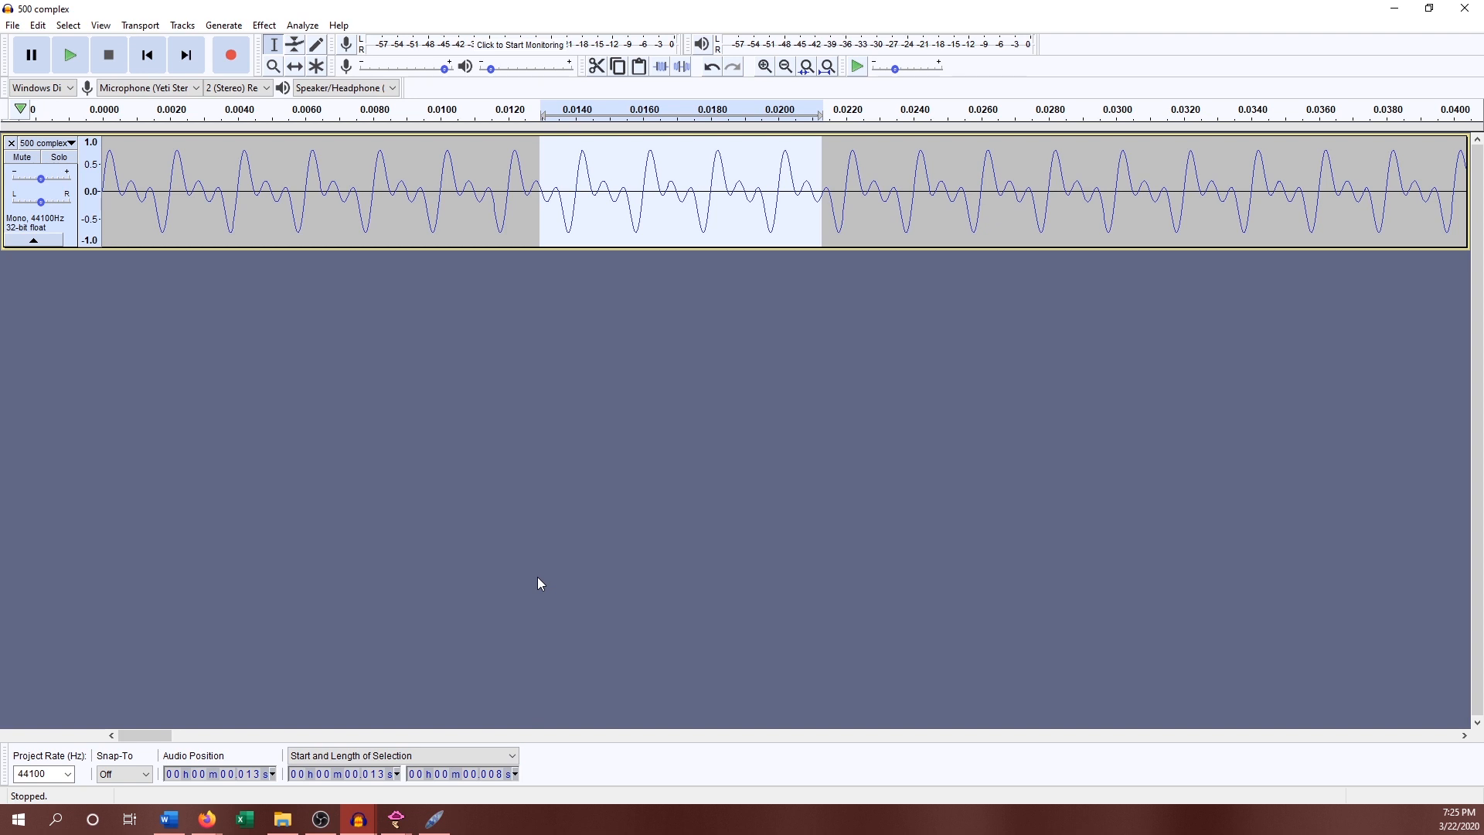
click(512, 337)
click(489, 185)
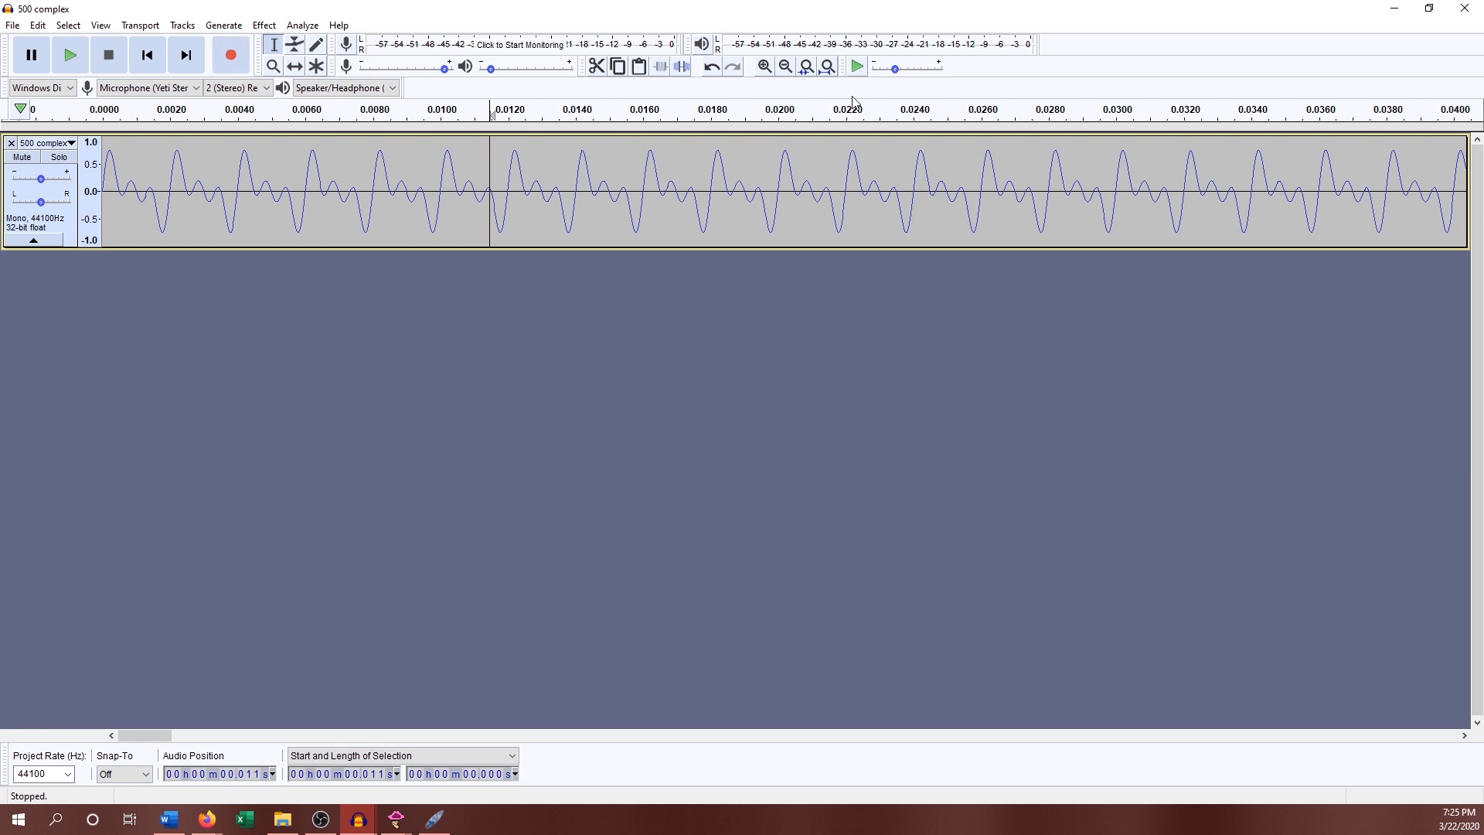
- Select the whole 1.000 s of the 500 complex track and plot its frequency spectrum
click(786, 67)
click(786, 67)
click(785, 67)
click(785, 67)
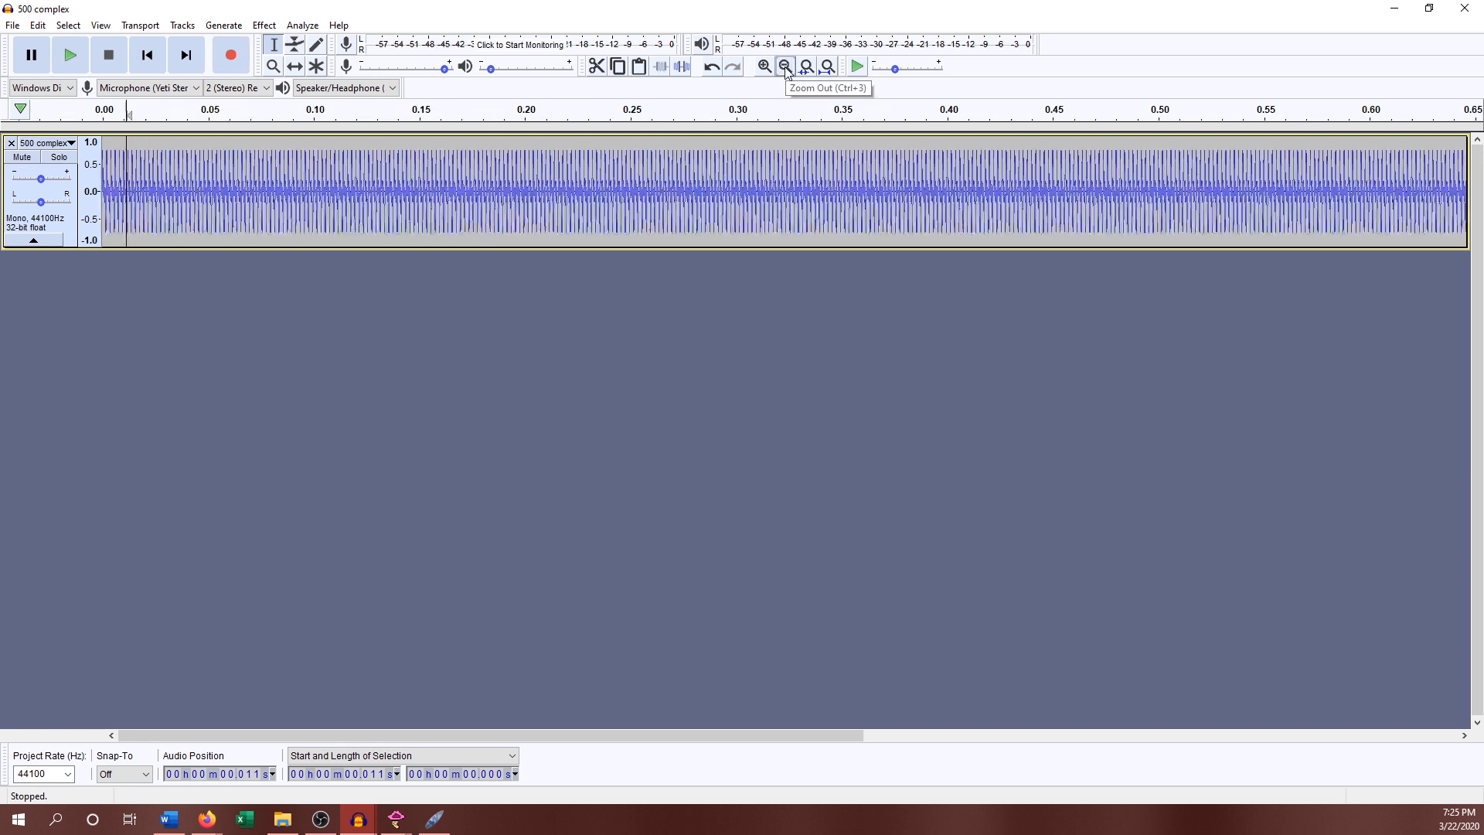
click(785, 67)
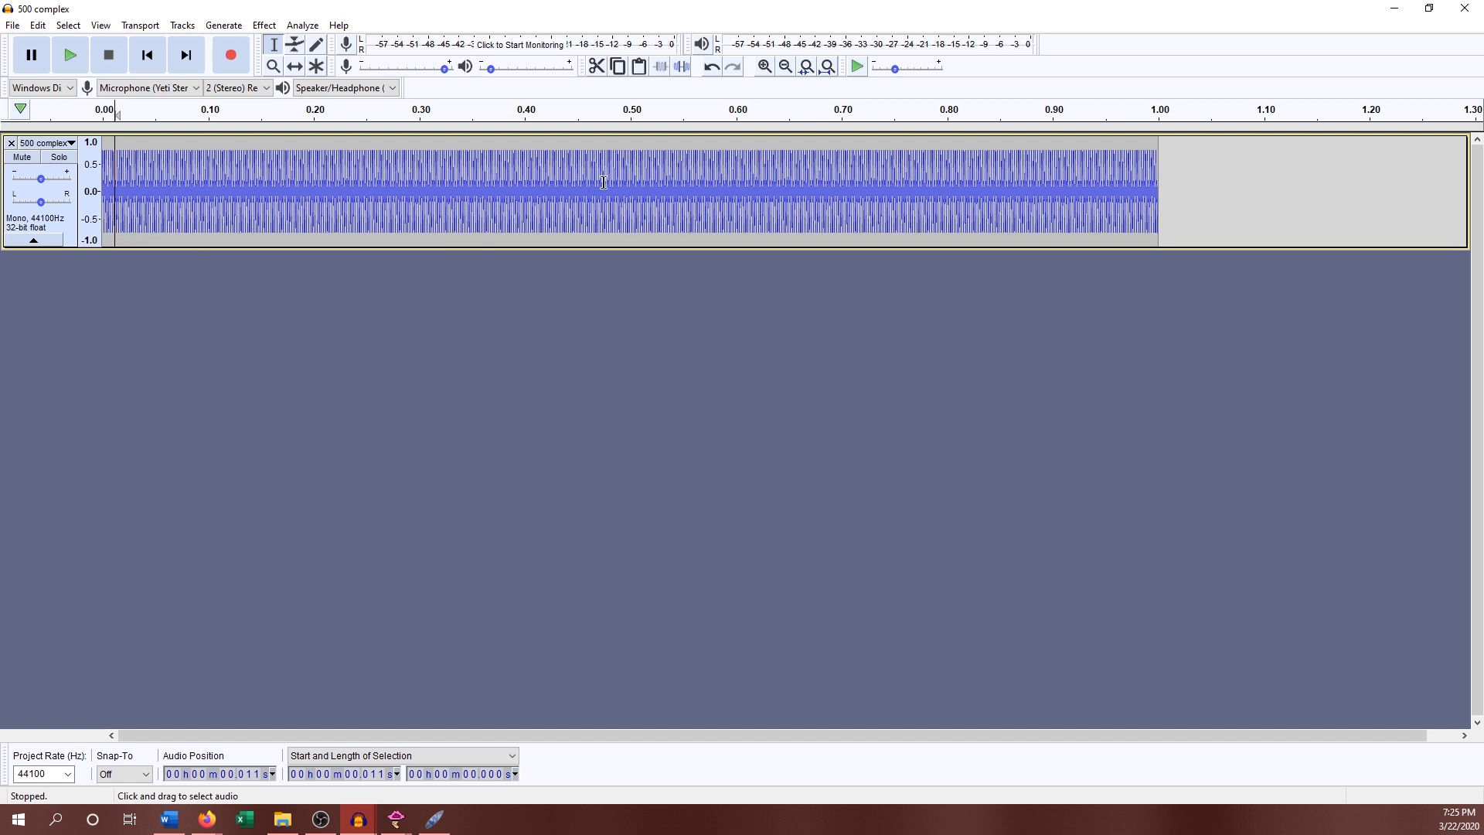
drag(1159, 193, 22, 192)
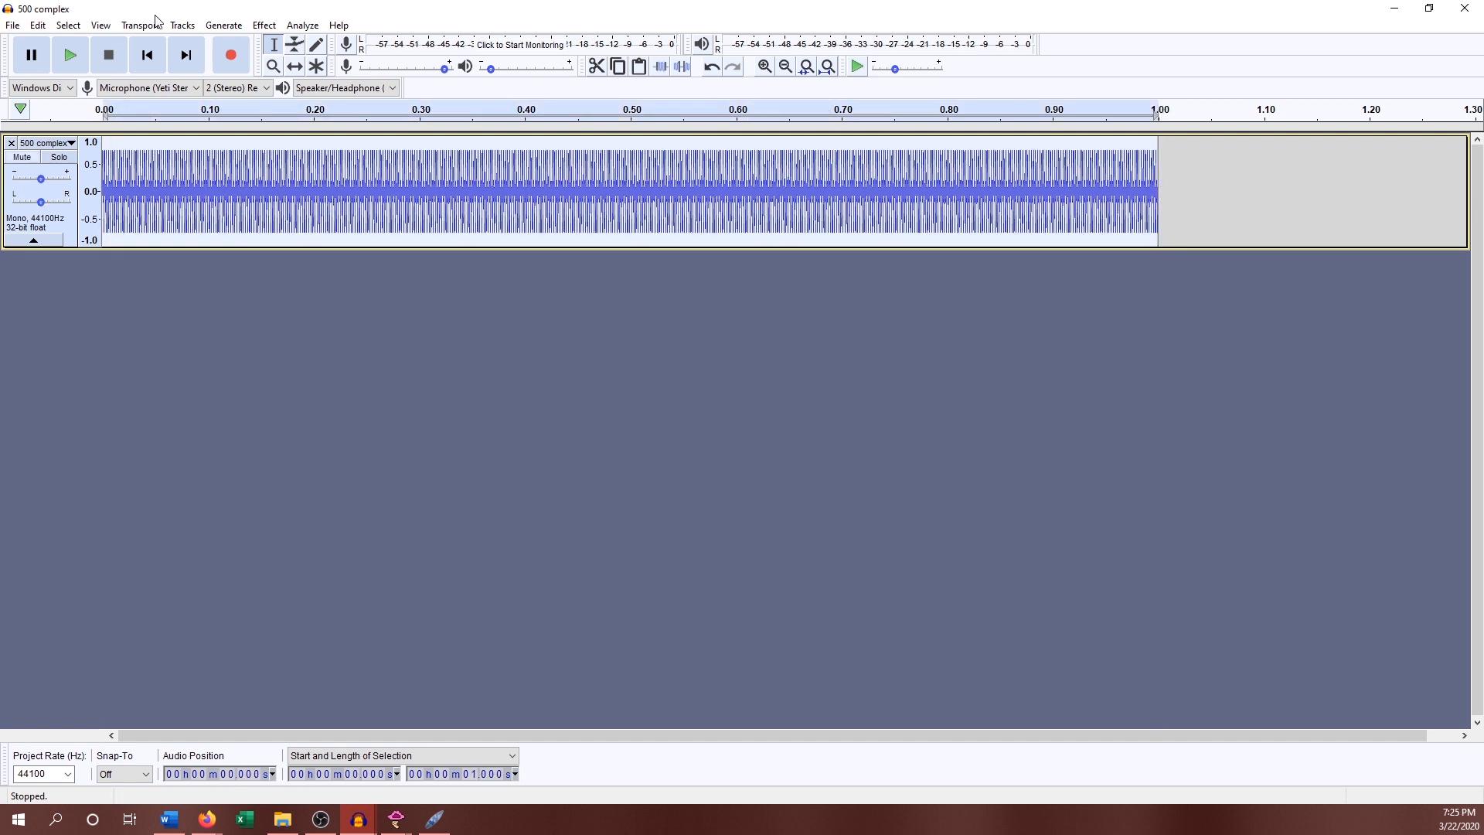
click(302, 25)
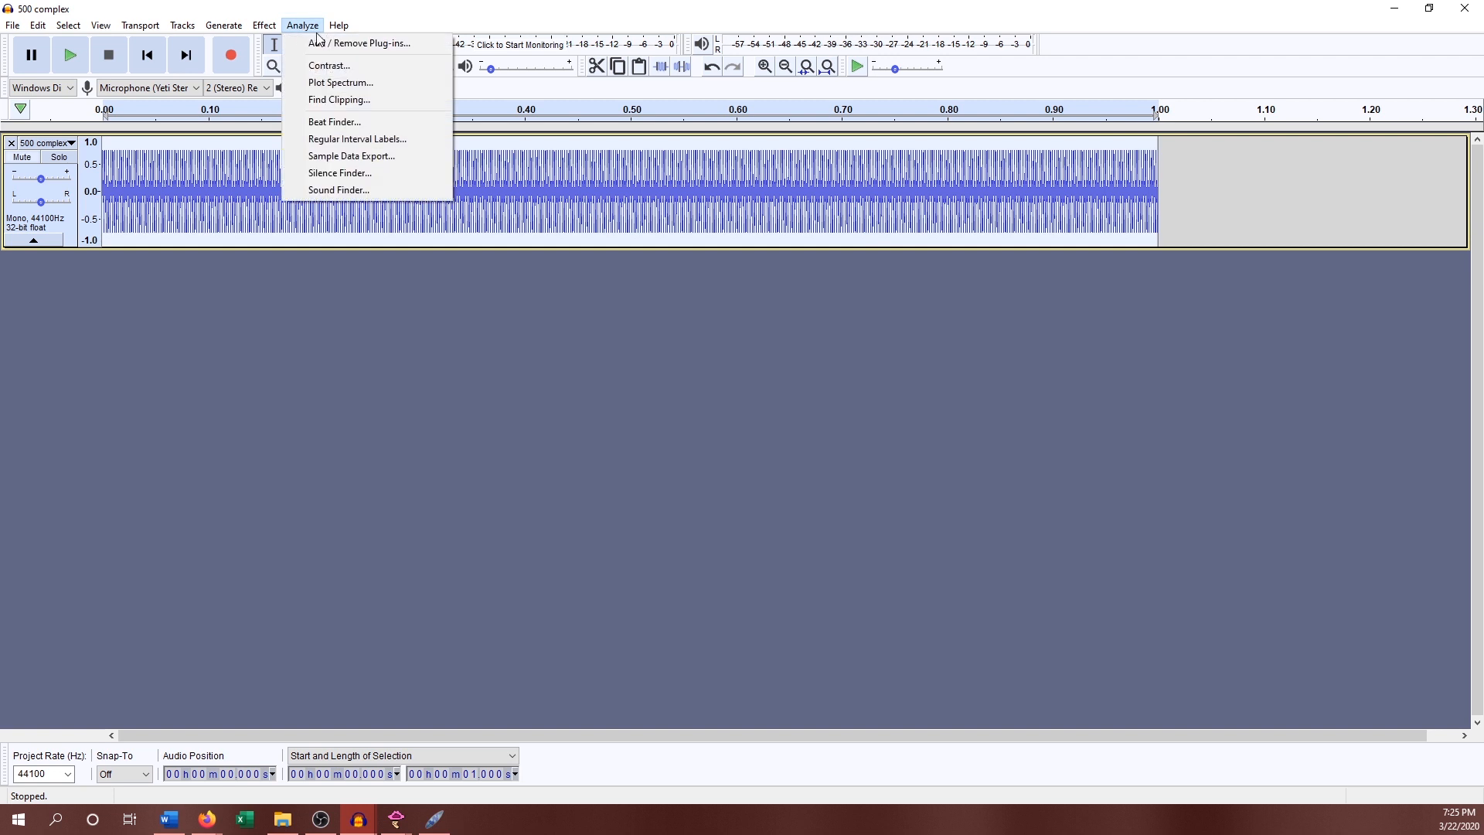
click(337, 83)
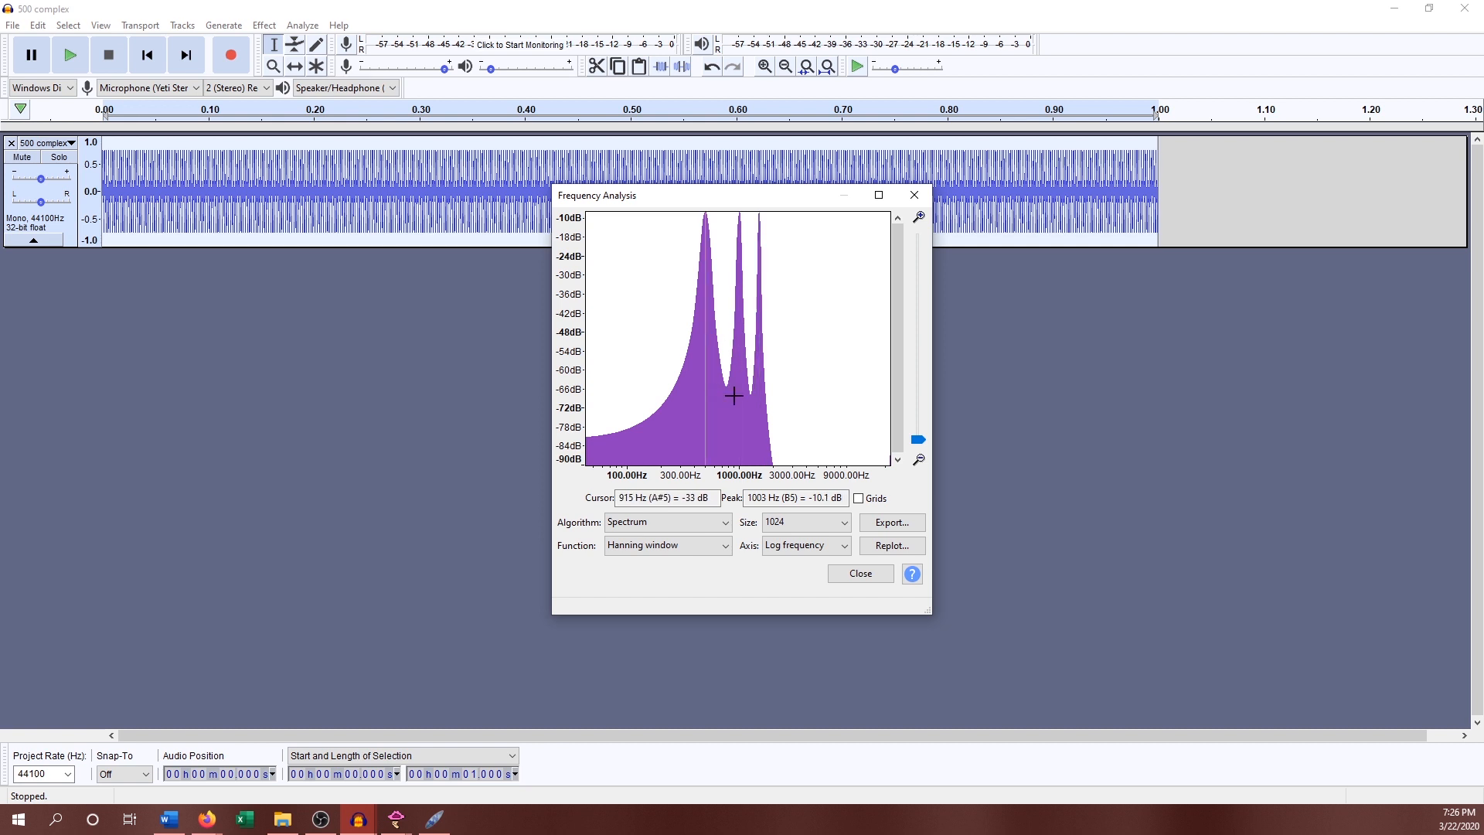
- Compare the complex tone's spectrum at an analysis size of 16384 with the one at 1024
click(804, 521)
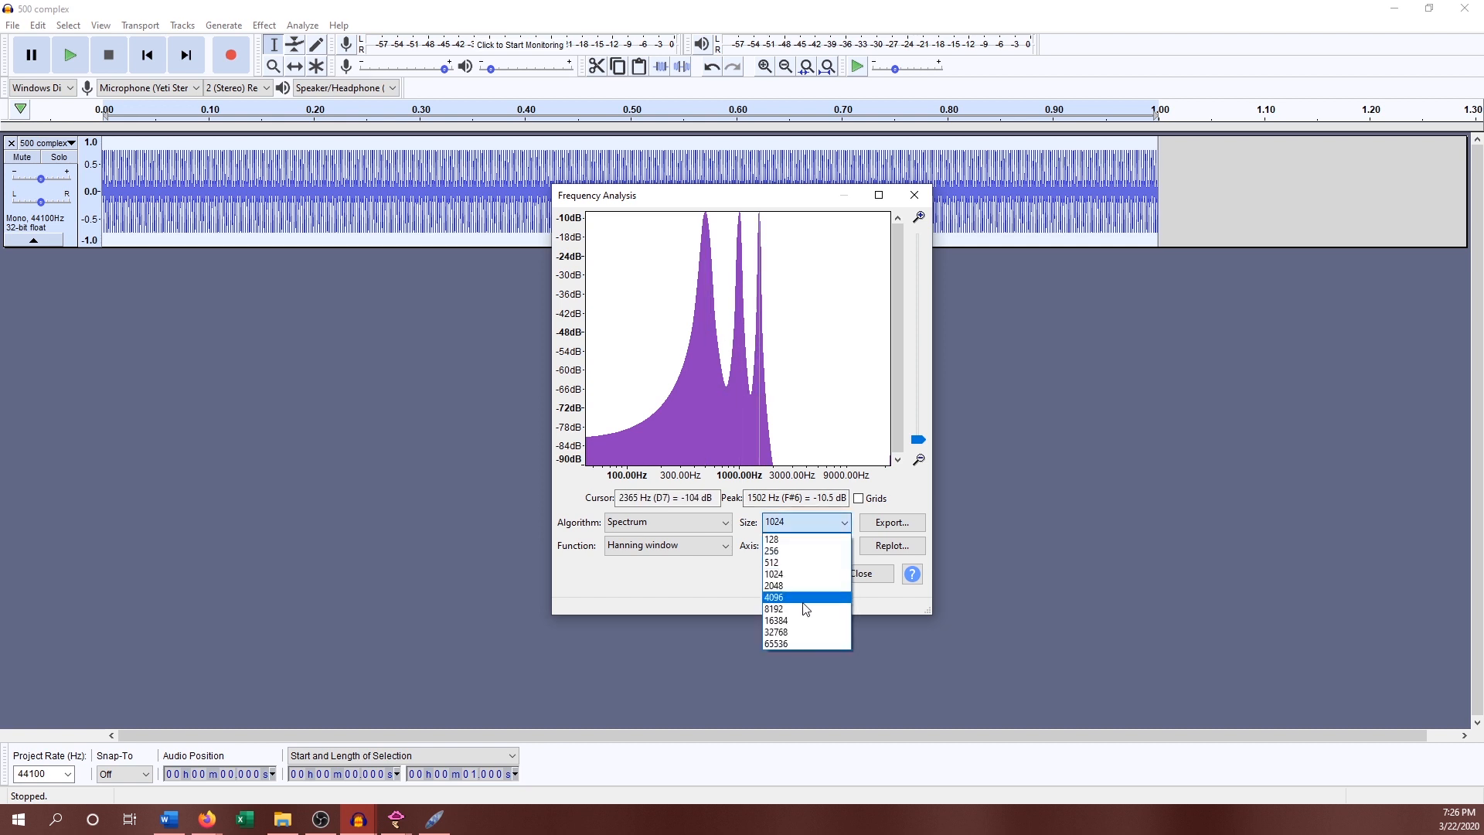
click(800, 614)
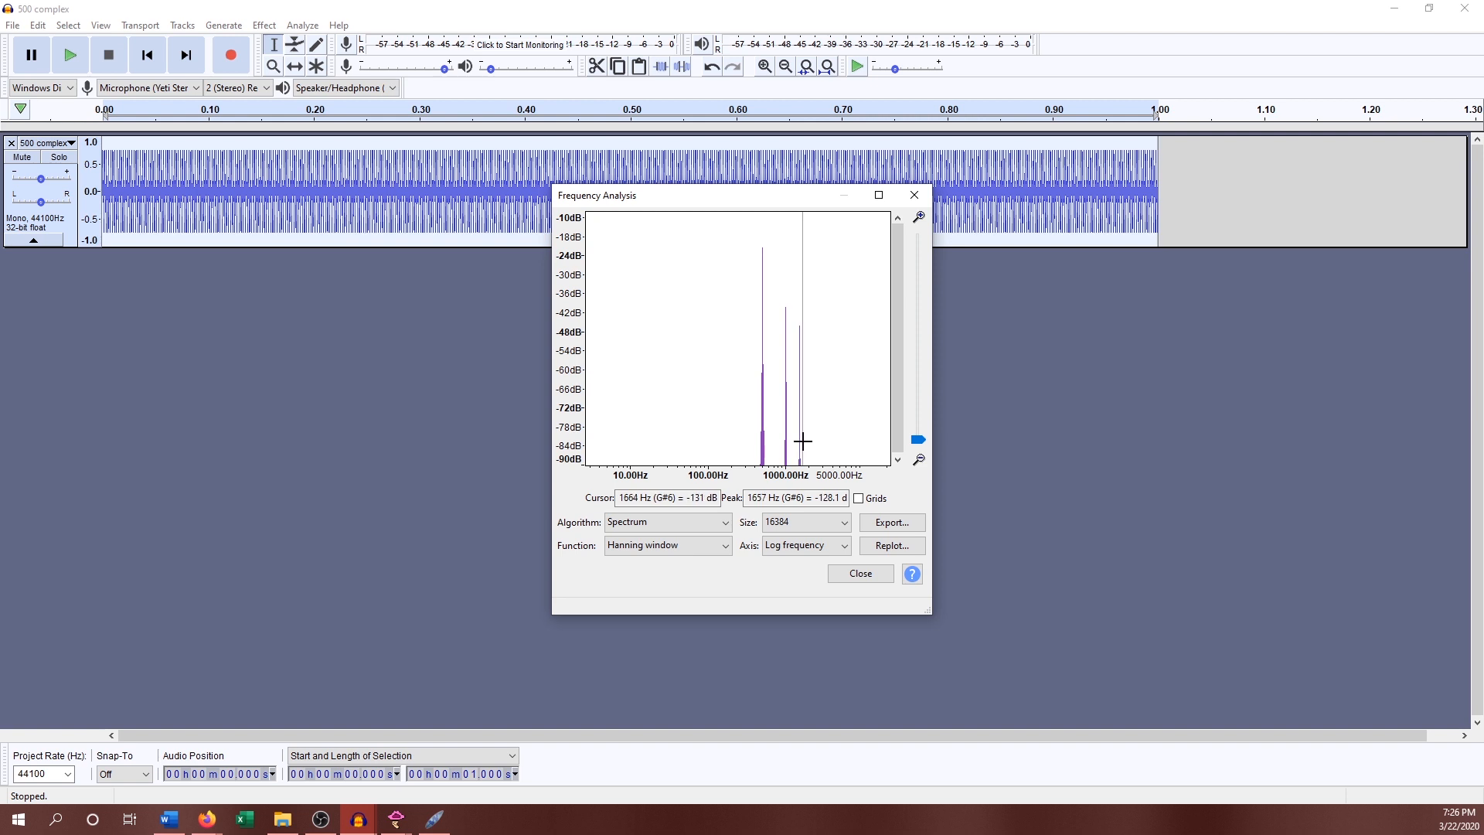
click(794, 522)
click(807, 576)
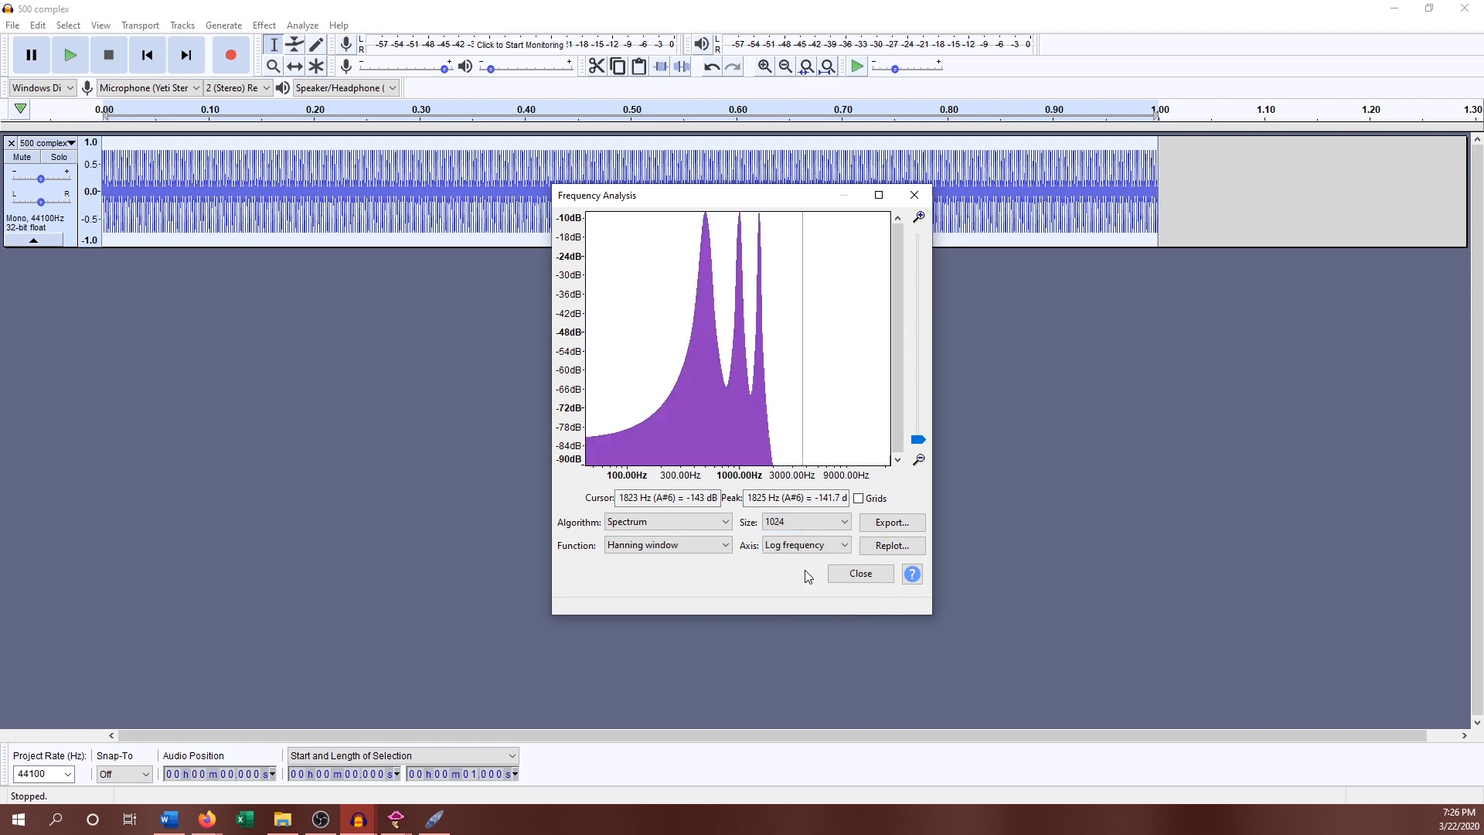
- Show the grids on the spectrum plot and set its frequency axis to linear
click(859, 499)
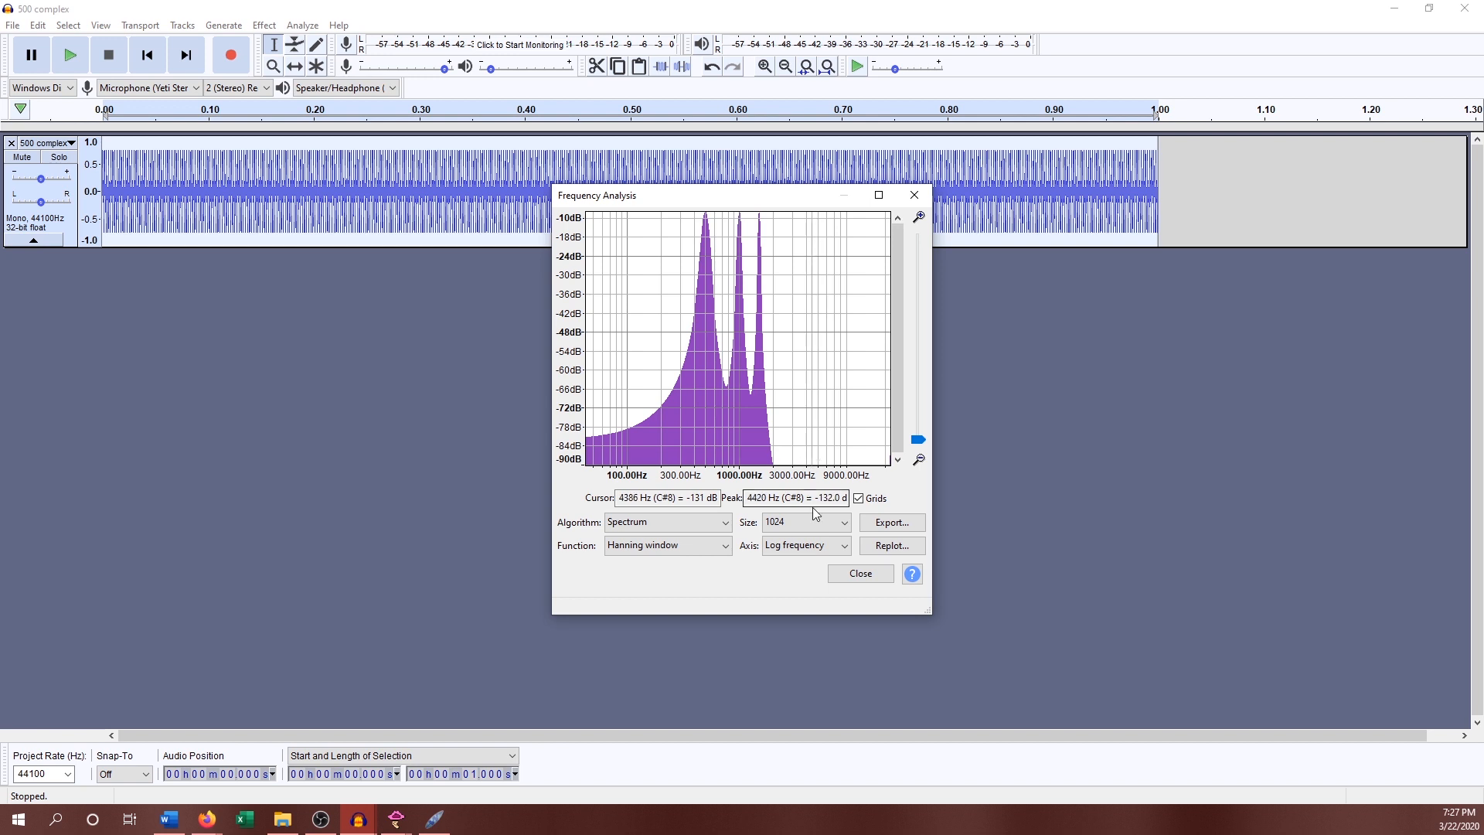
click(777, 545)
click(782, 558)
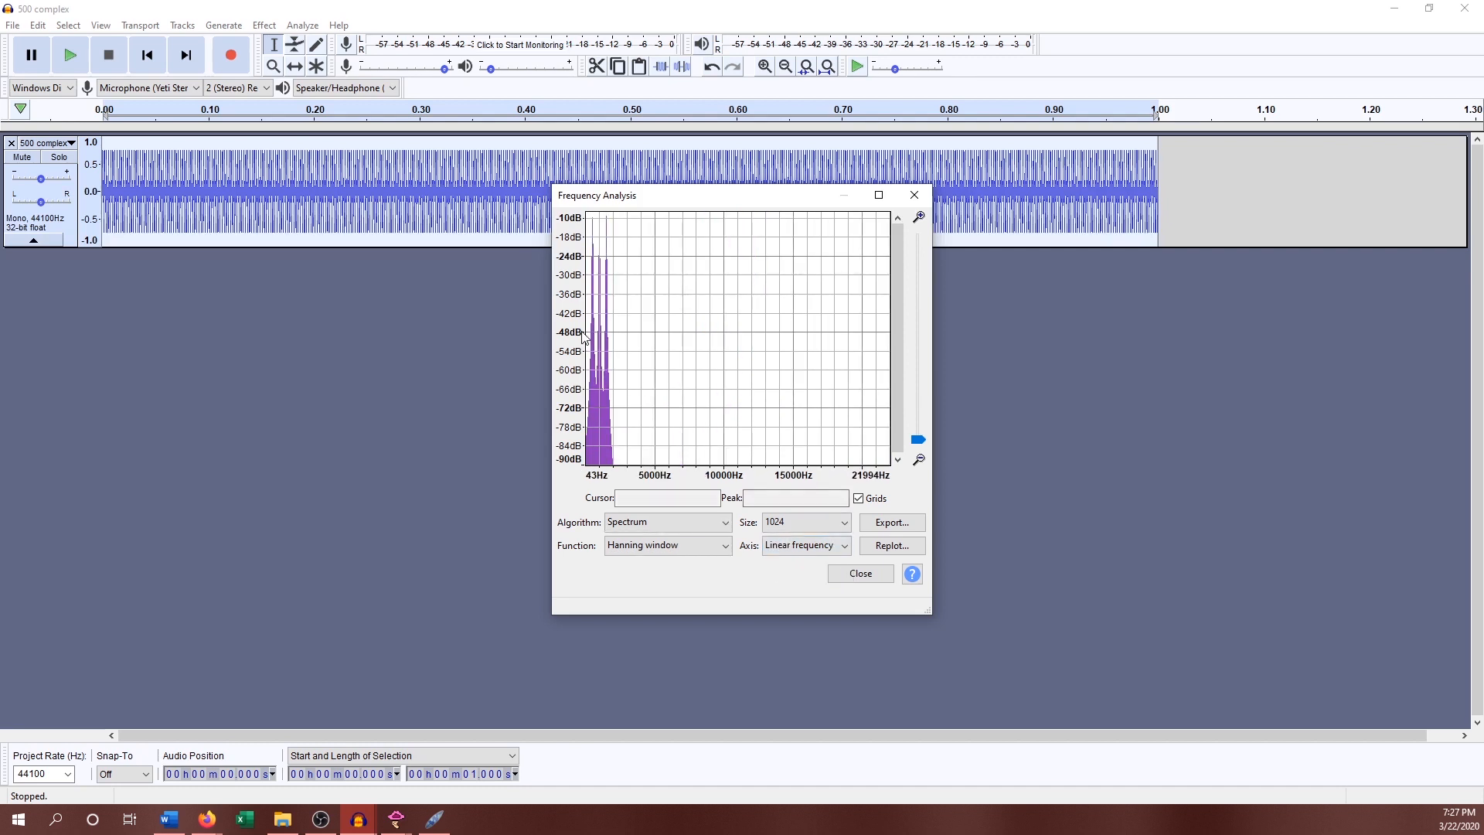
- Hide the spectrum plot's grids and set its axis to log frequency
click(857, 497)
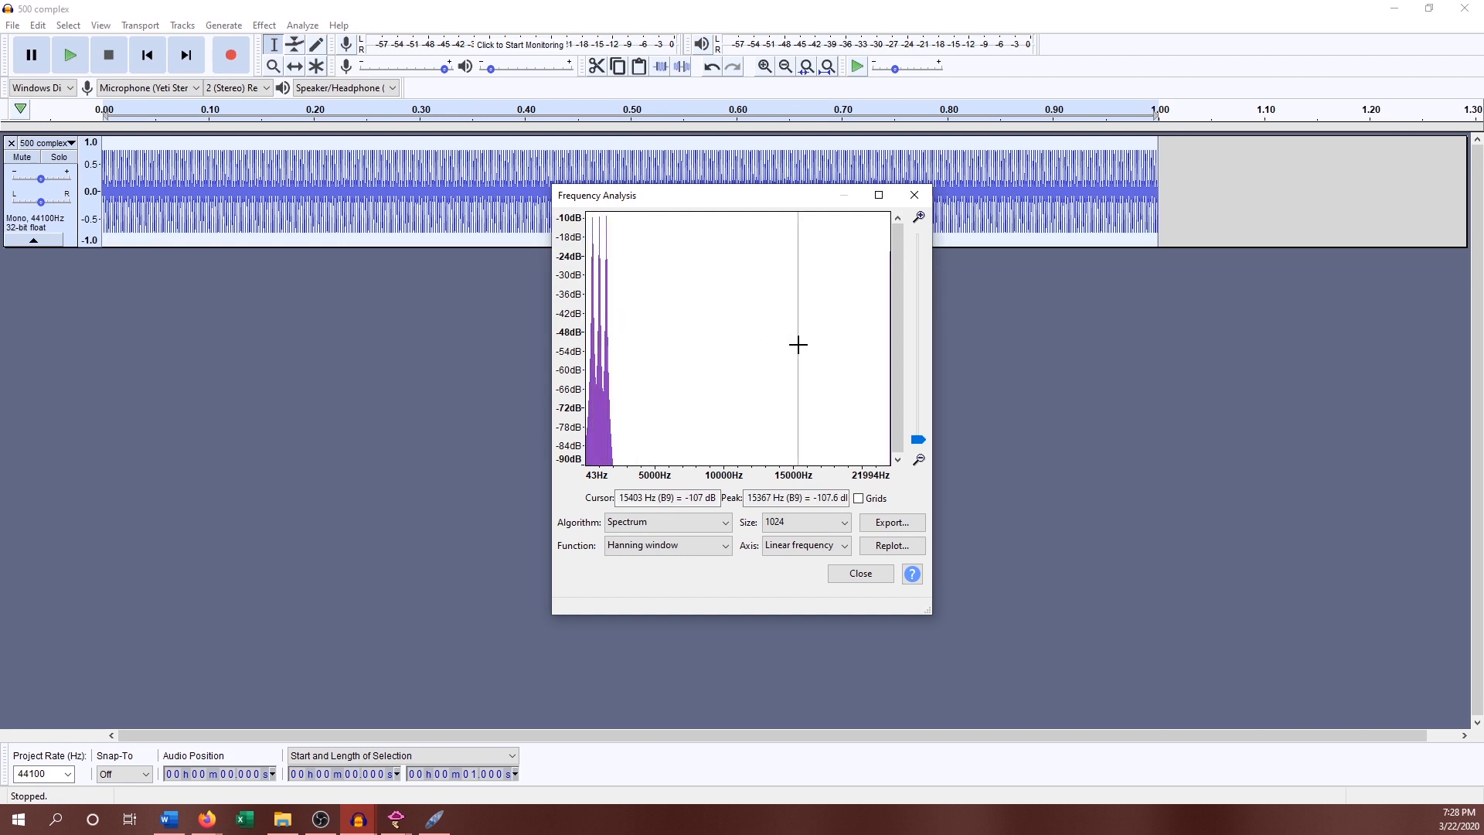
click(792, 547)
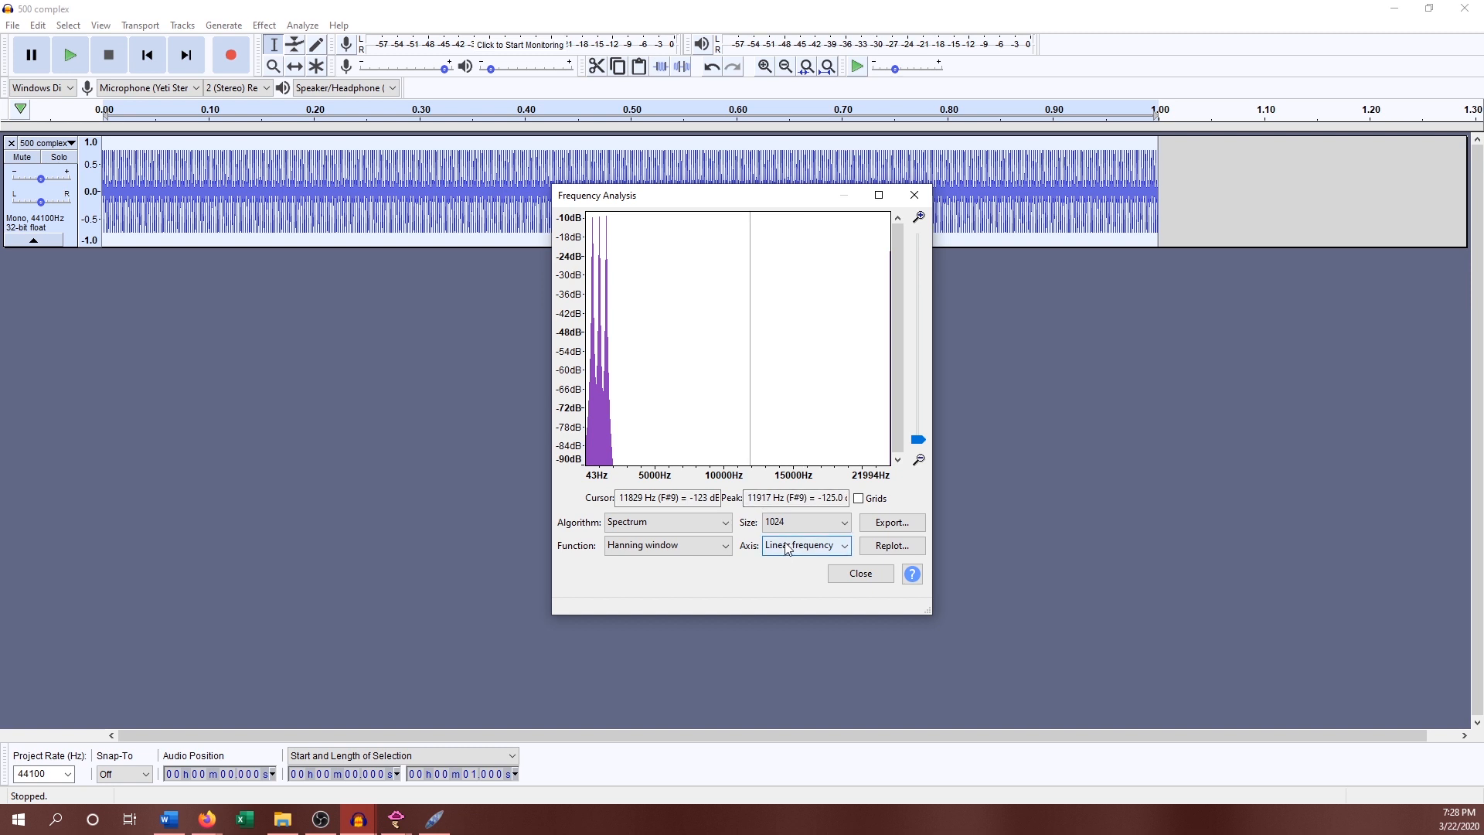
click(788, 575)
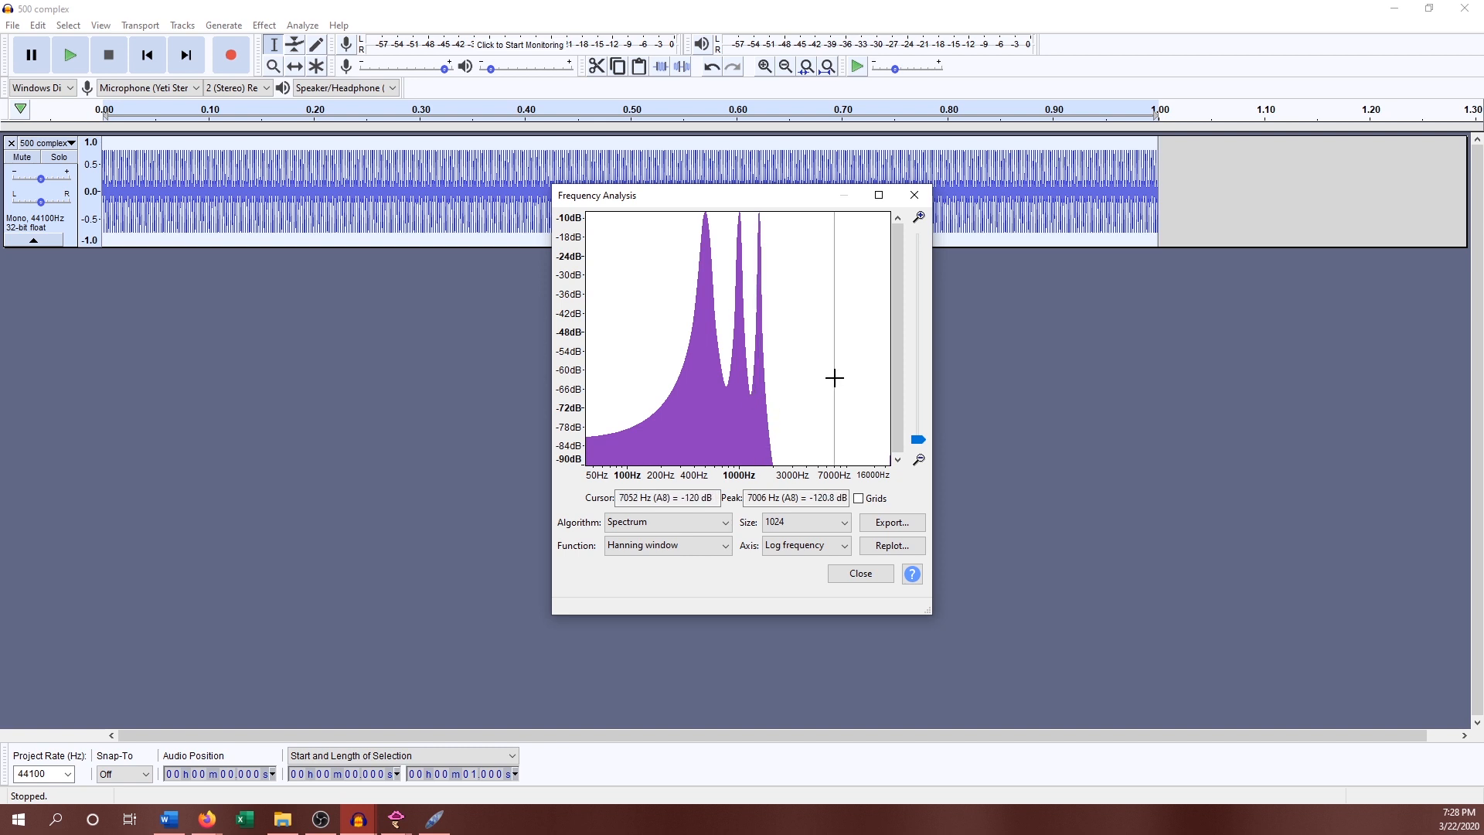
- Compare the spectrum on a linear frequency axis with the log frequency axis, and close the frequency analysis
click(807, 549)
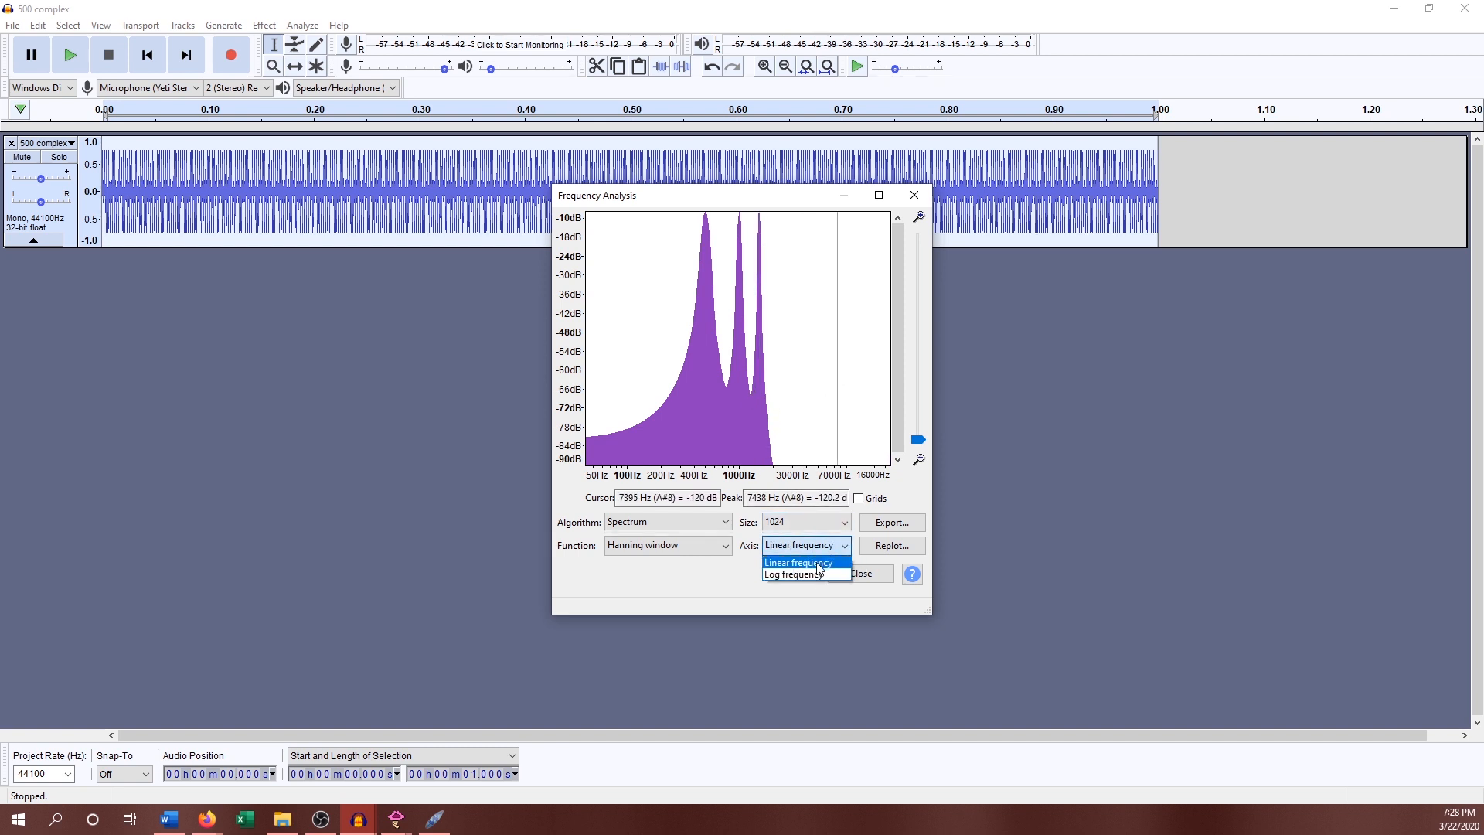
click(818, 563)
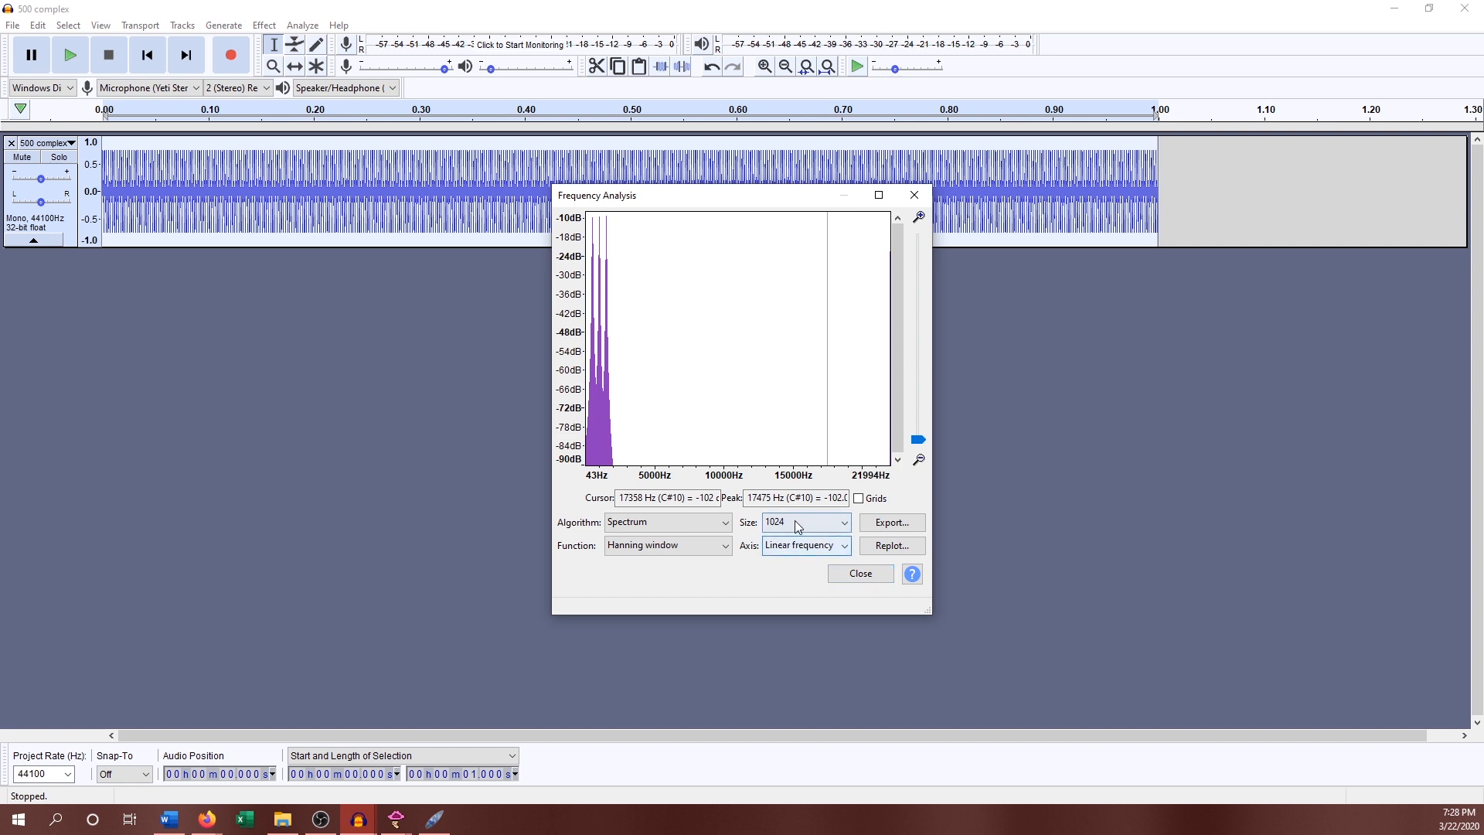
click(798, 545)
click(800, 576)
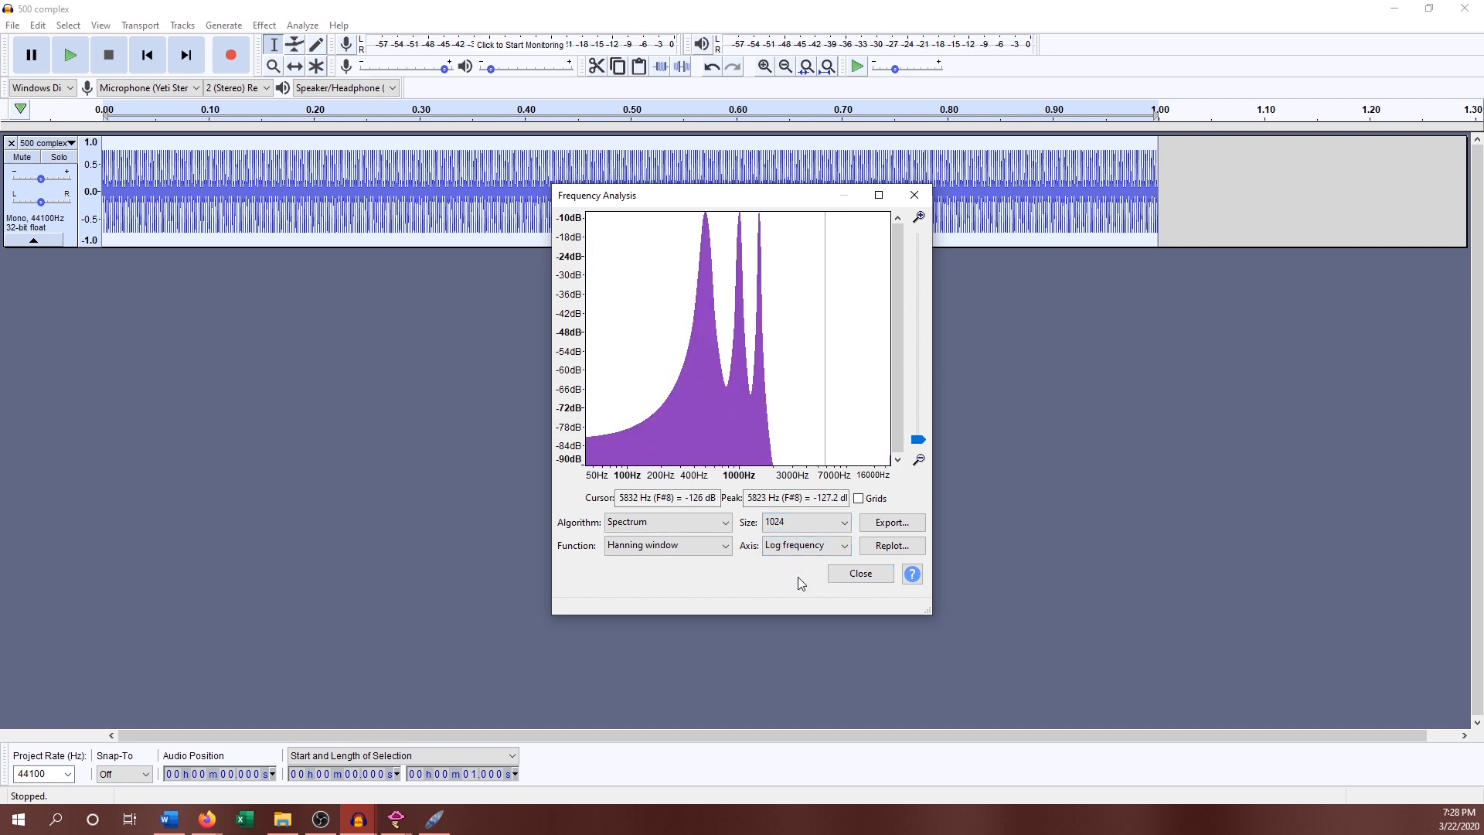
click(858, 580)
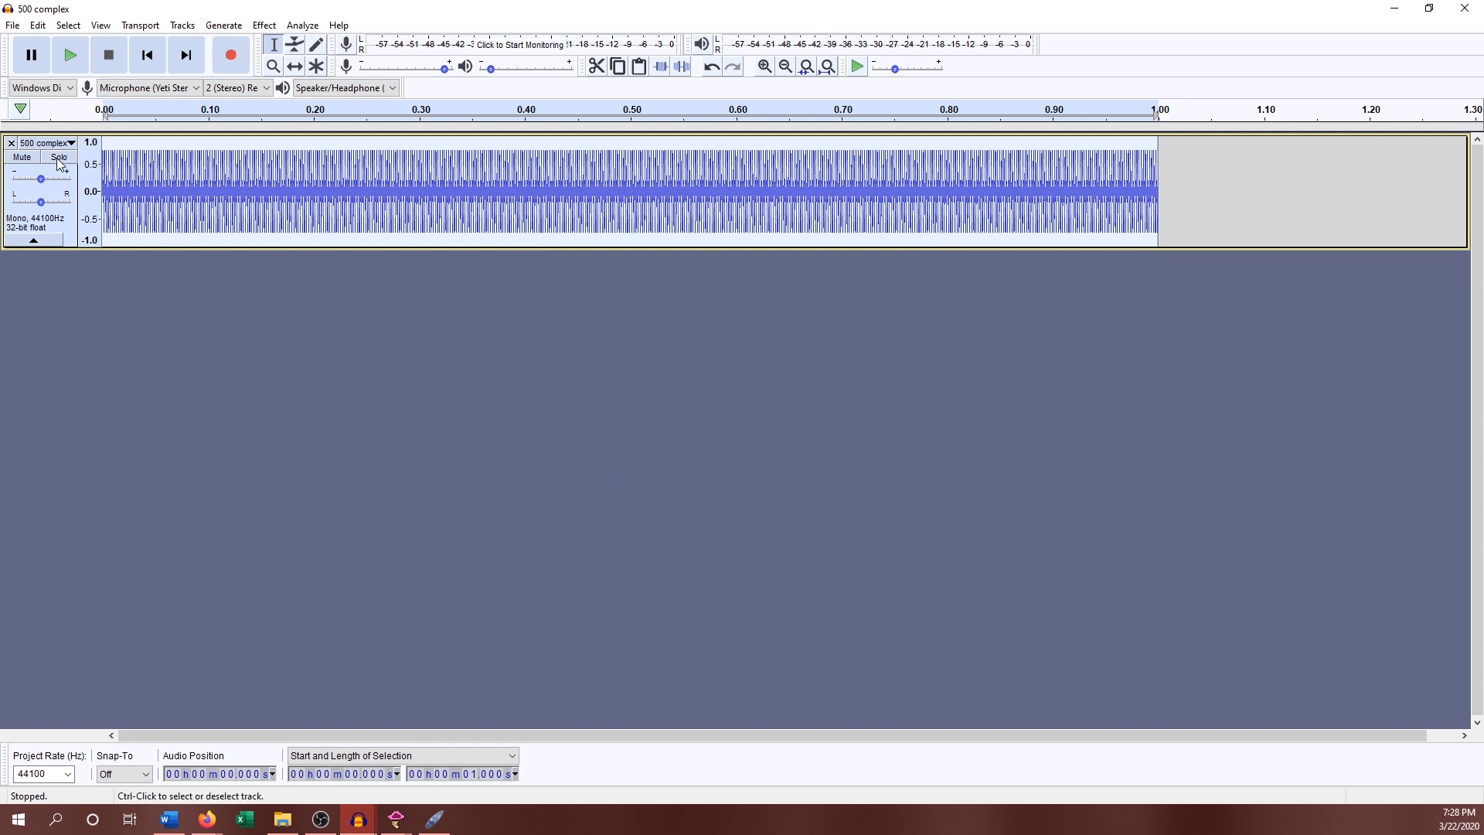
- Display the 500 complex track as a spectrogram and enlarge the track's height to spread out its frequency scale
click(46, 143)
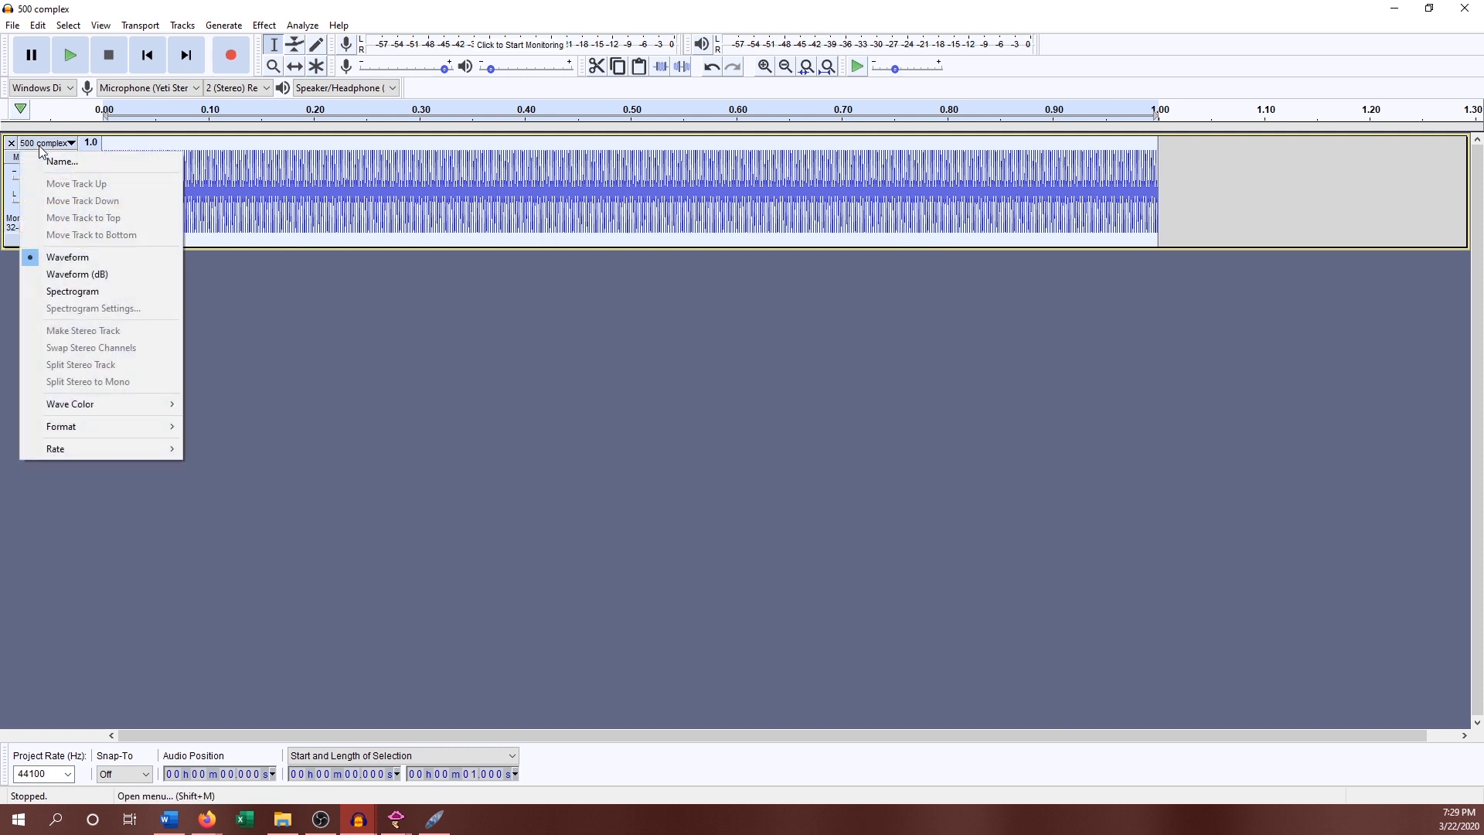
click(83, 293)
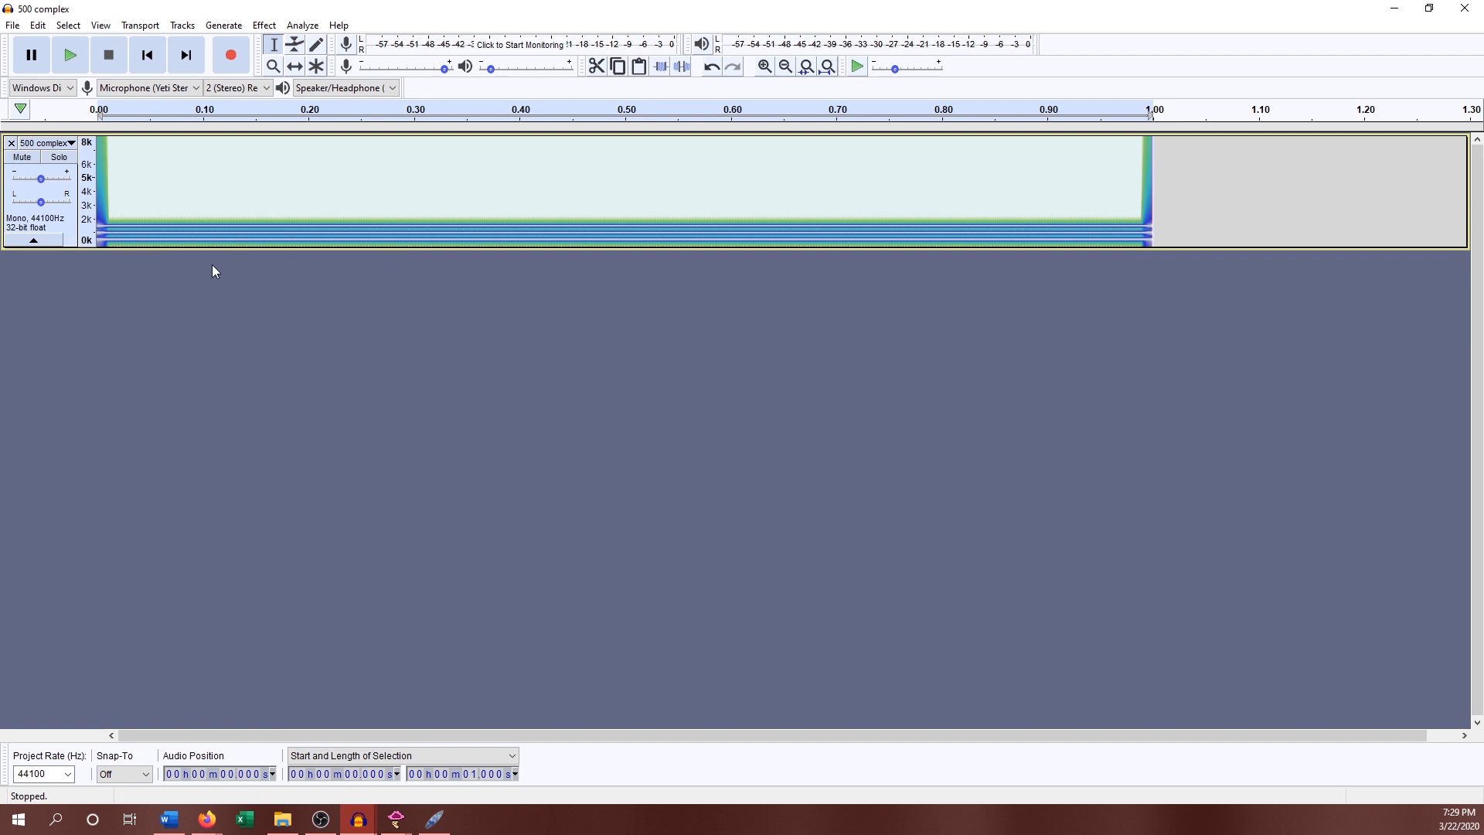
drag(61, 248, 42, 479)
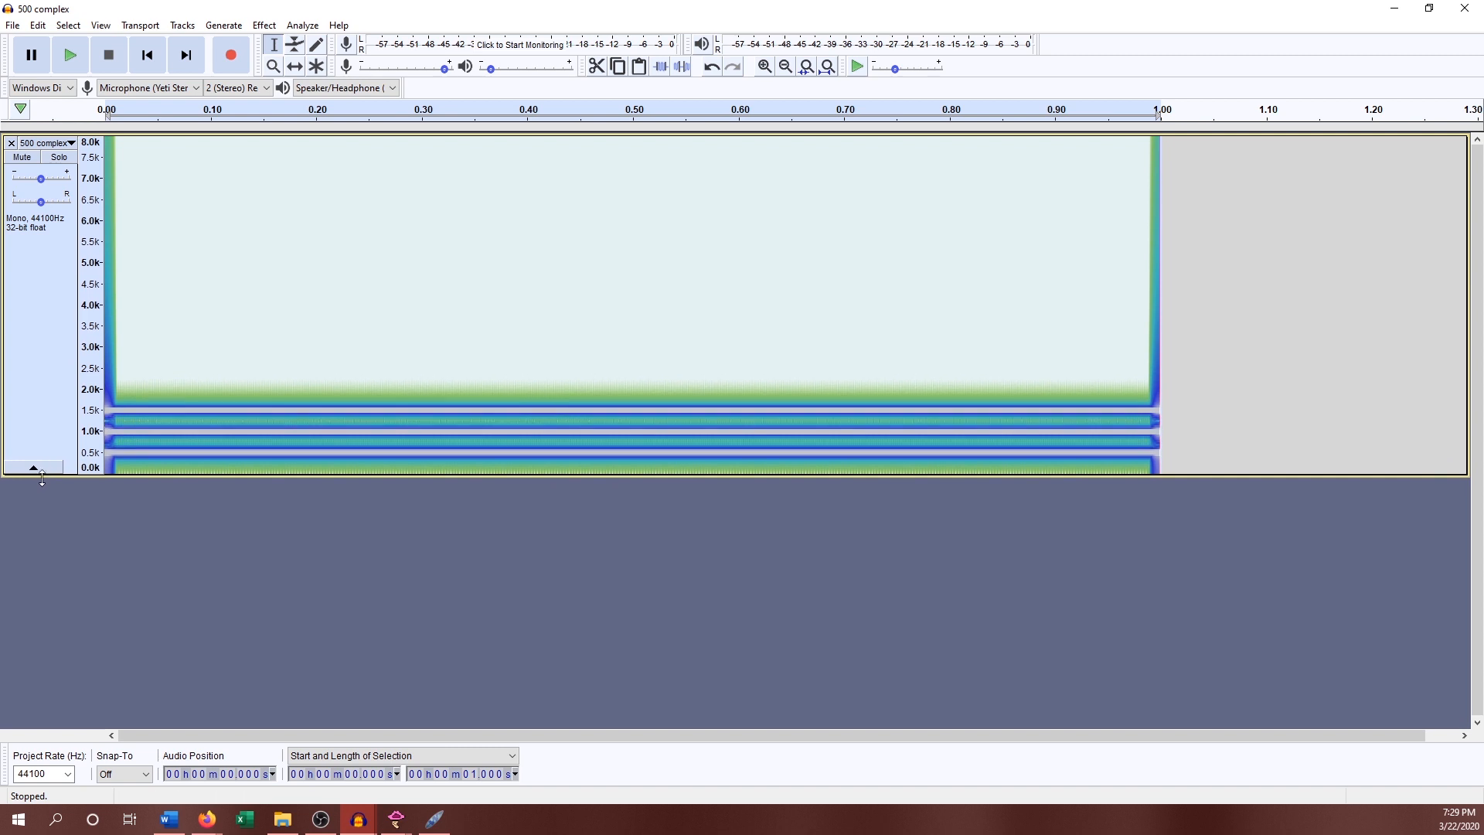
- Select about 0.379 s of the spectrogram starting at 0.246 s, and clear the selection
click(290, 272)
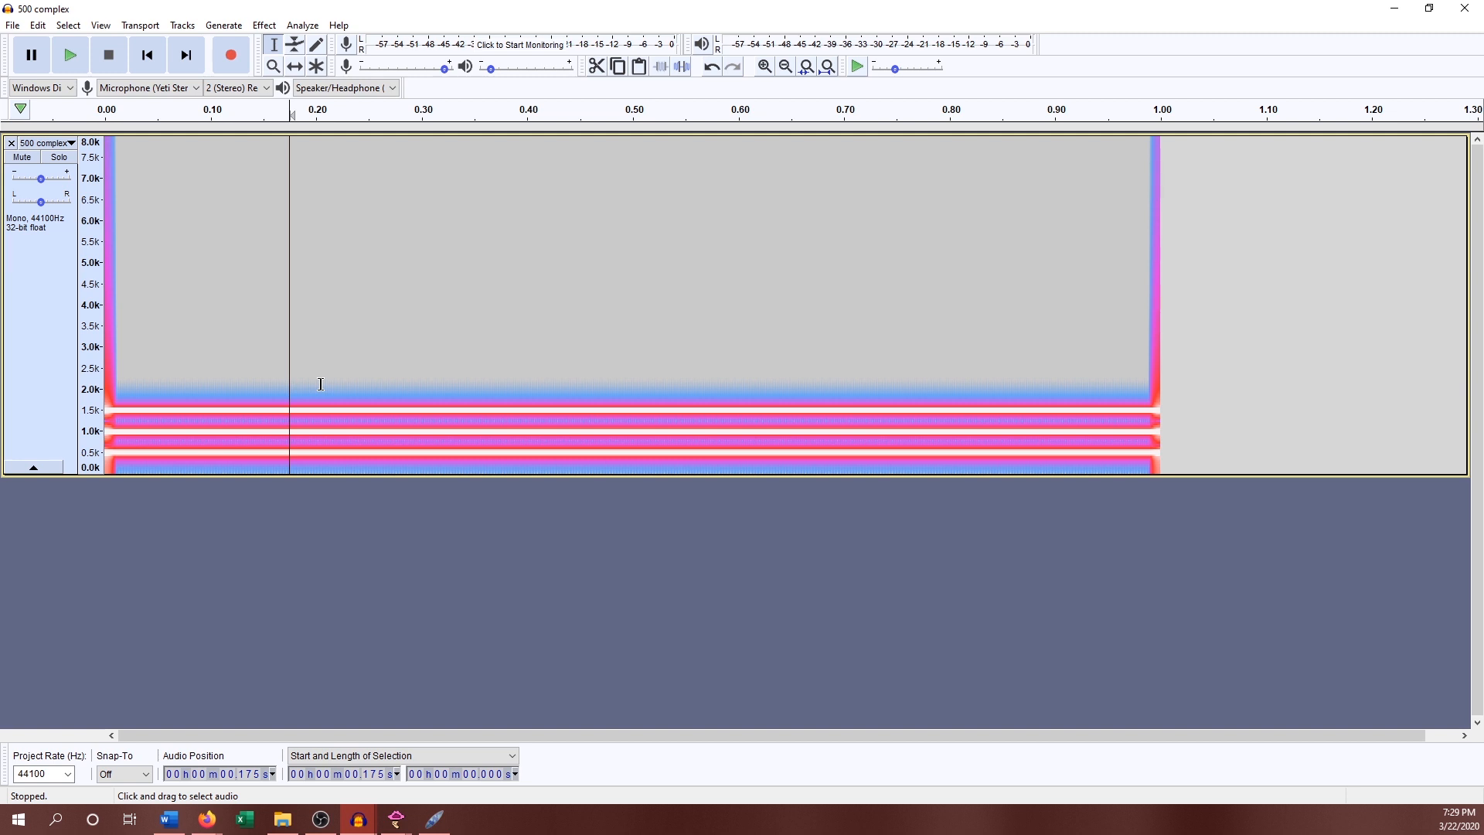
drag(365, 312, 968, 504)
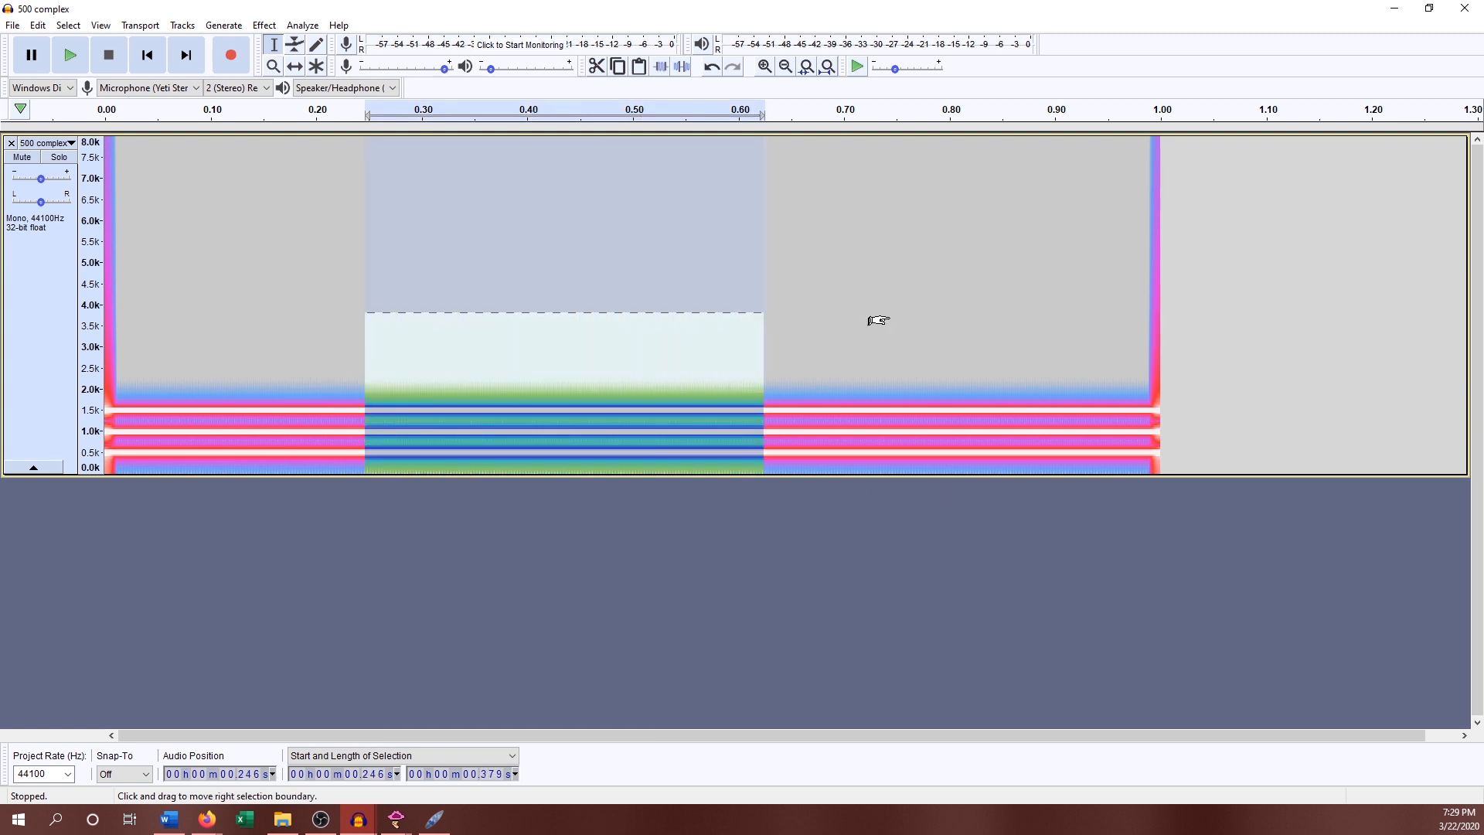
click(890, 320)
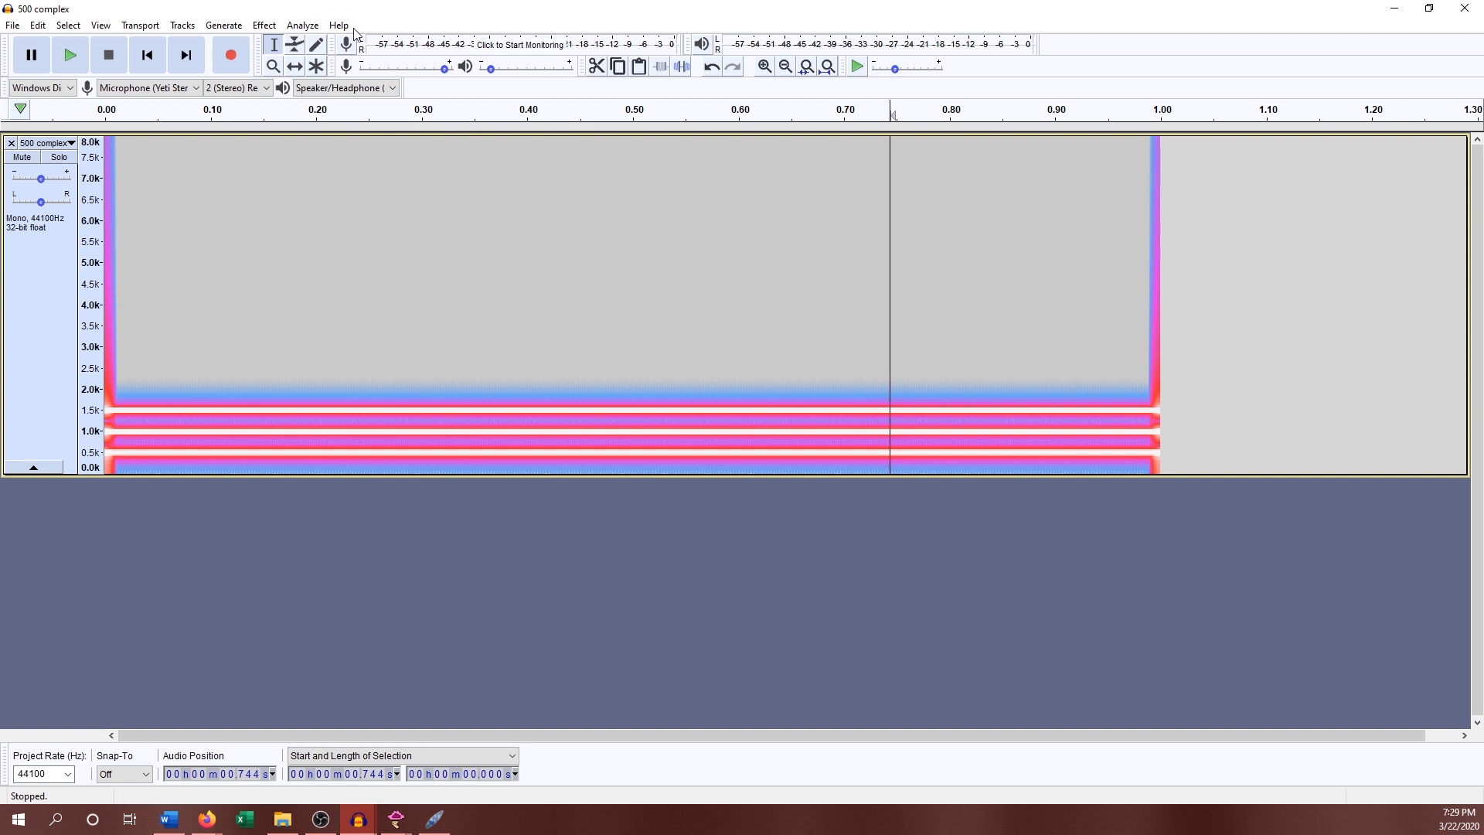
- Return to the start of the 500 complex track and play the tone
click(150, 56)
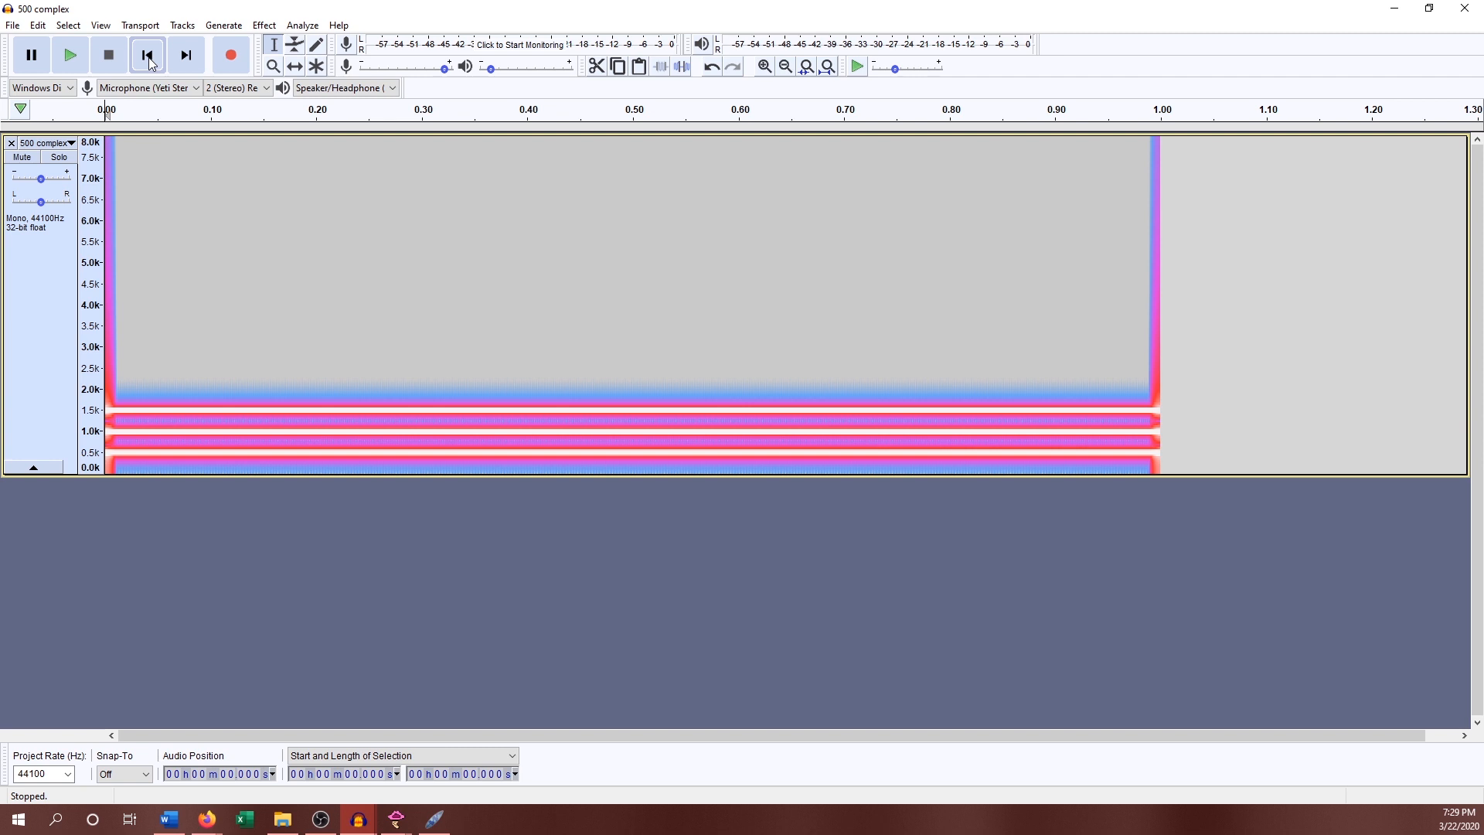
key(space)
key(space)
key(space)
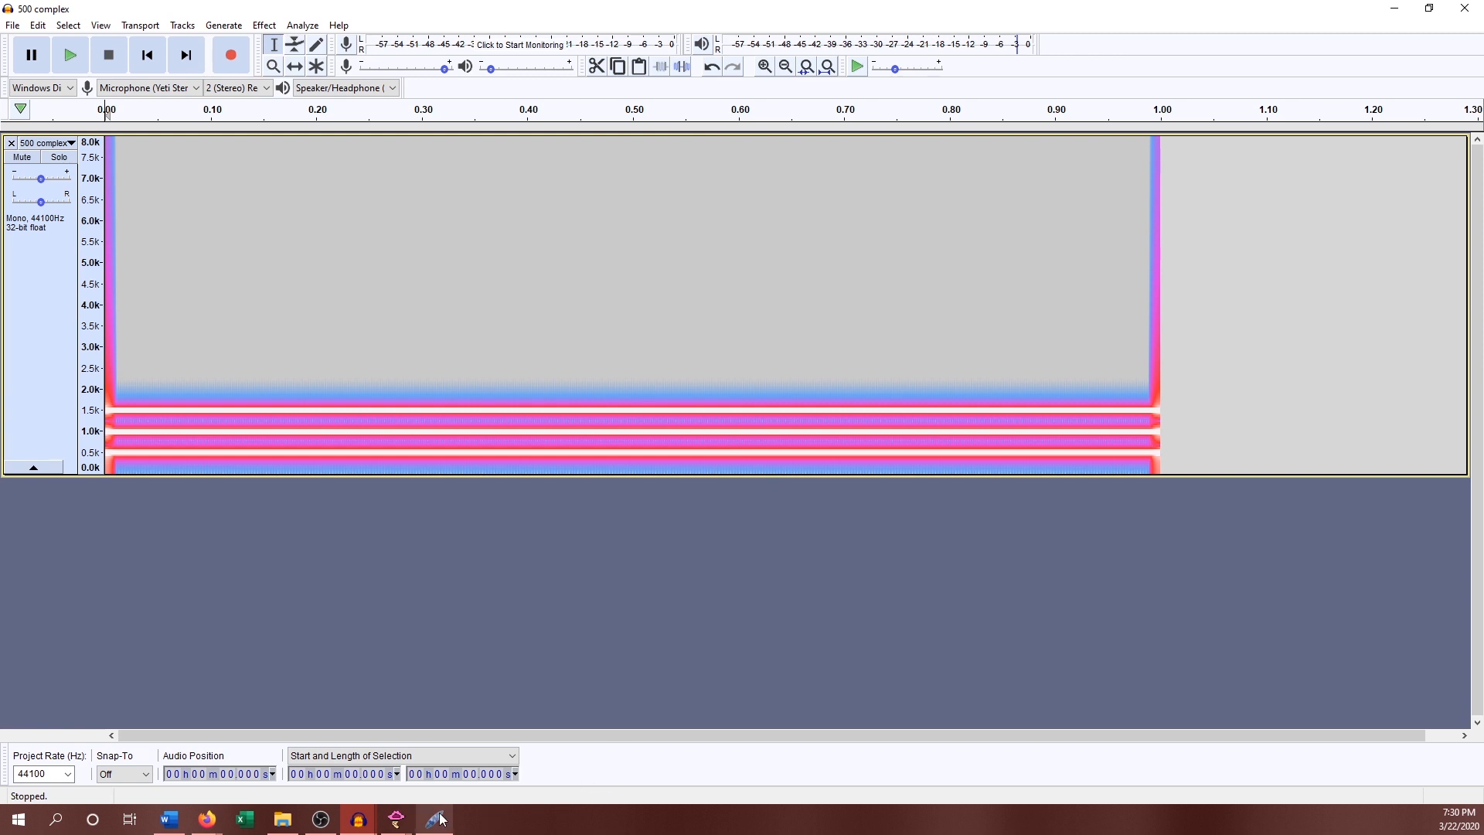
- Close the 500 complex project containing the spectrogram and the empty 500hz project without saving changes
mouse_move(389, 825)
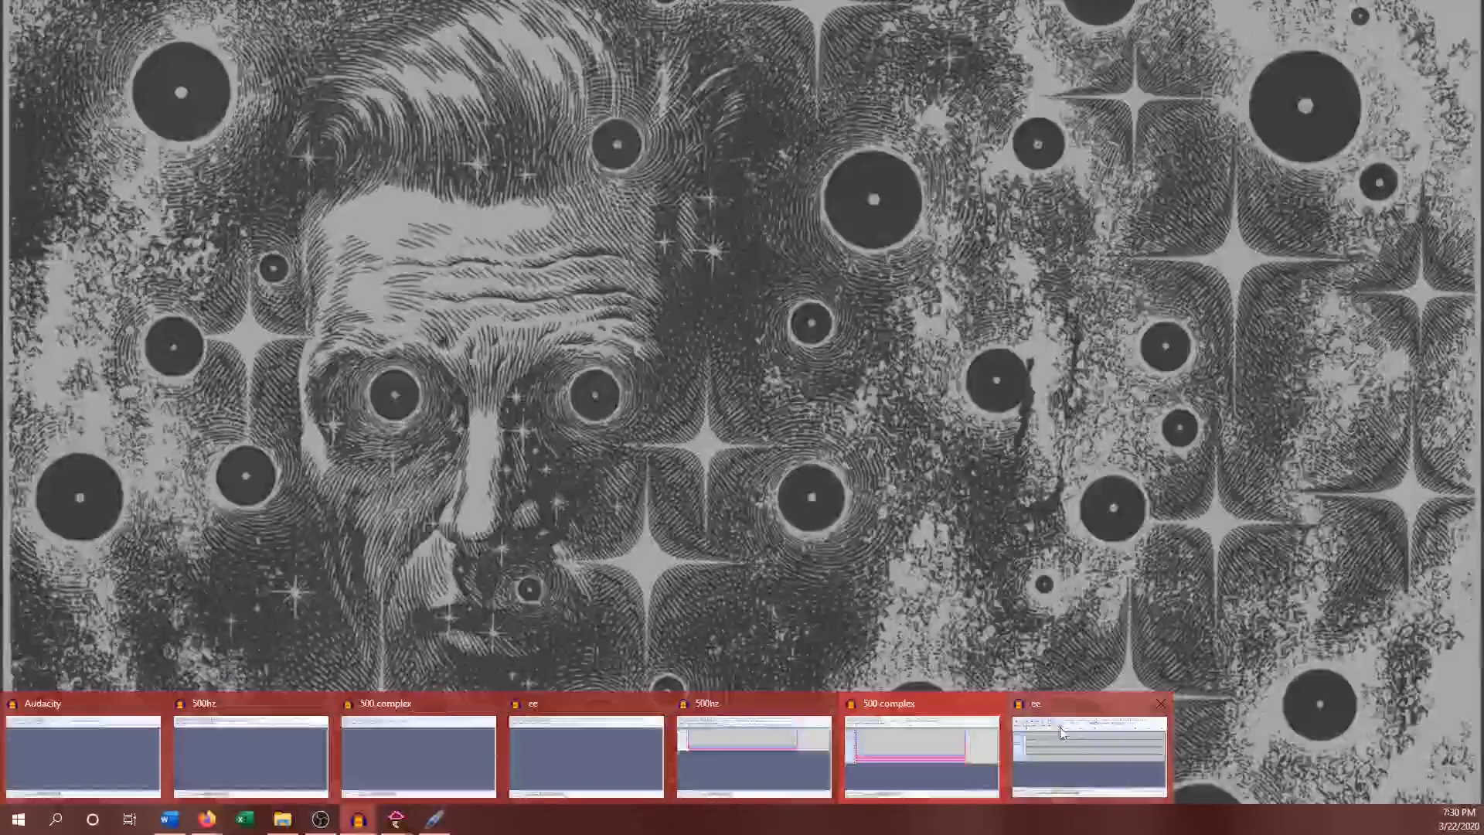
click(889, 746)
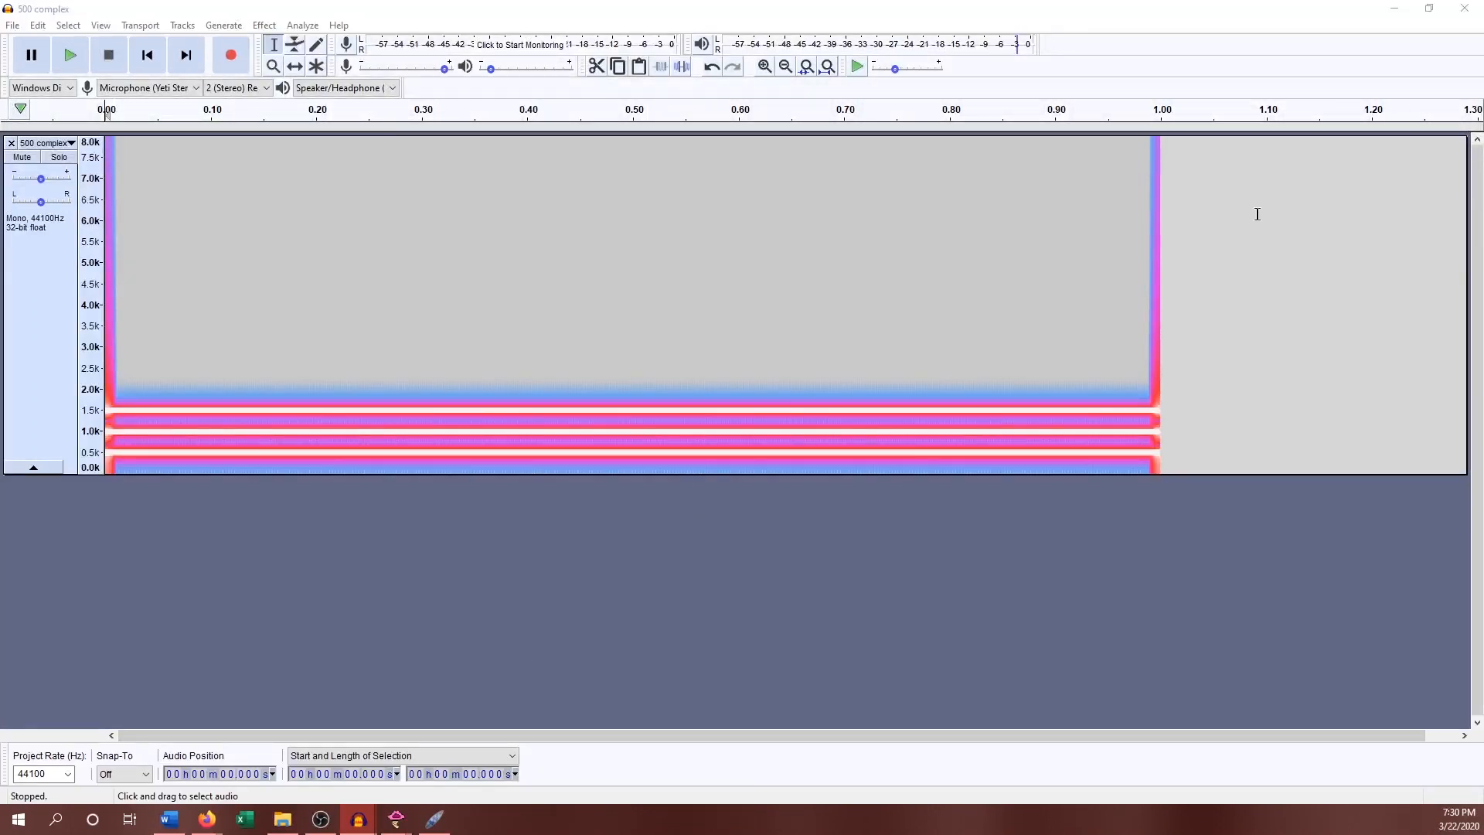
click(1460, 8)
click(779, 409)
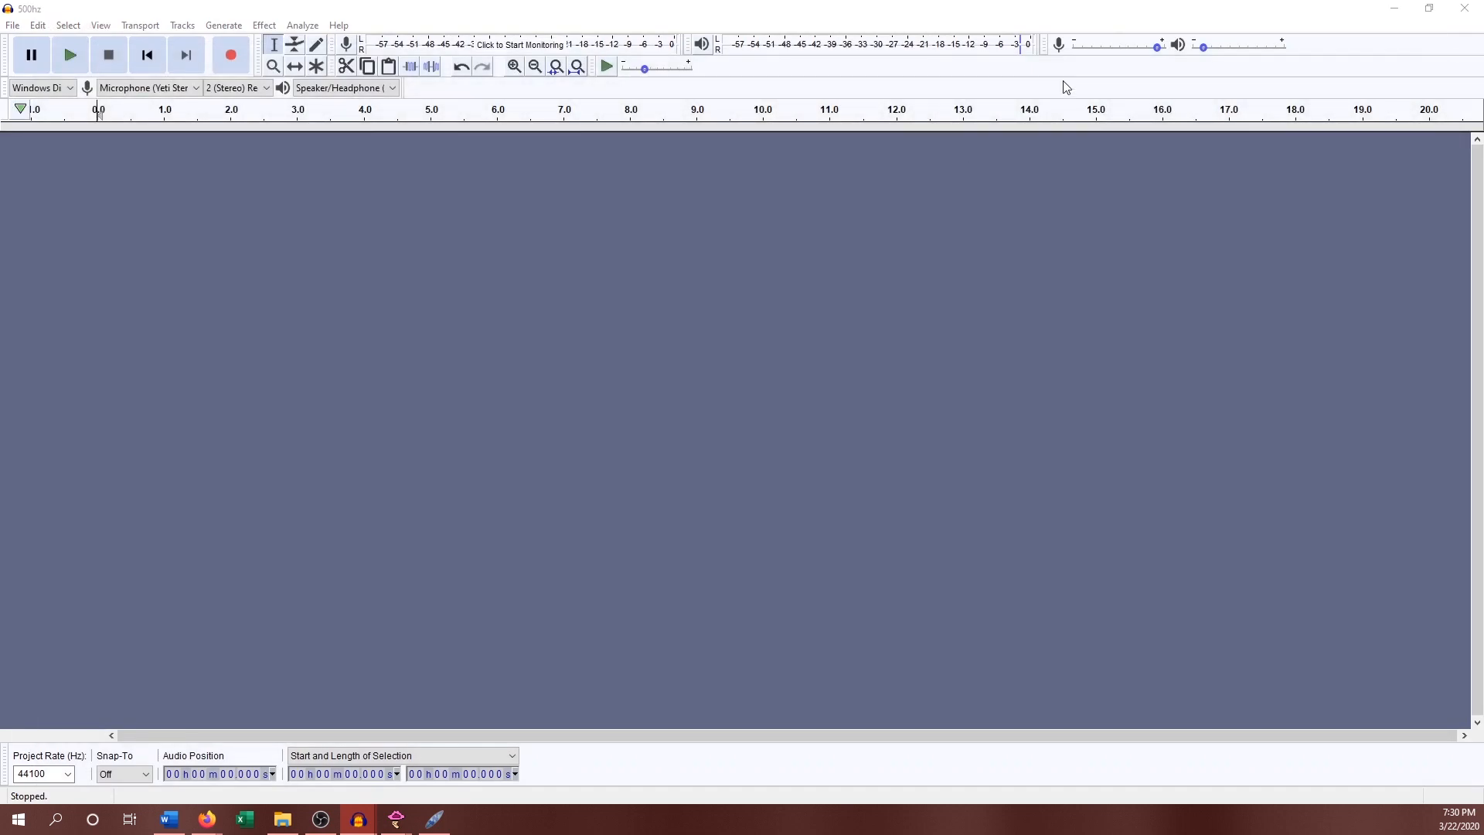
click(1460, 9)
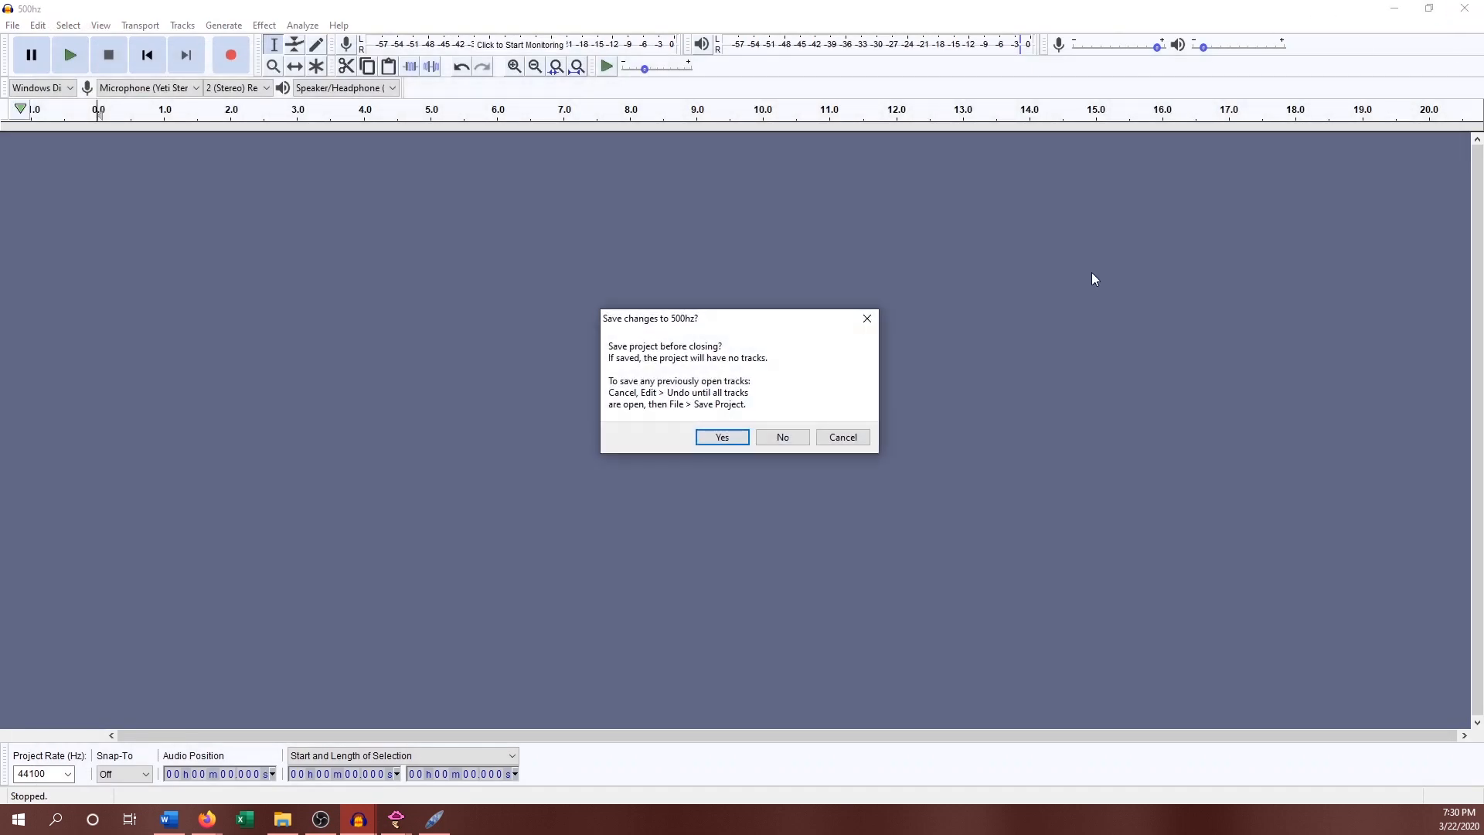
click(783, 438)
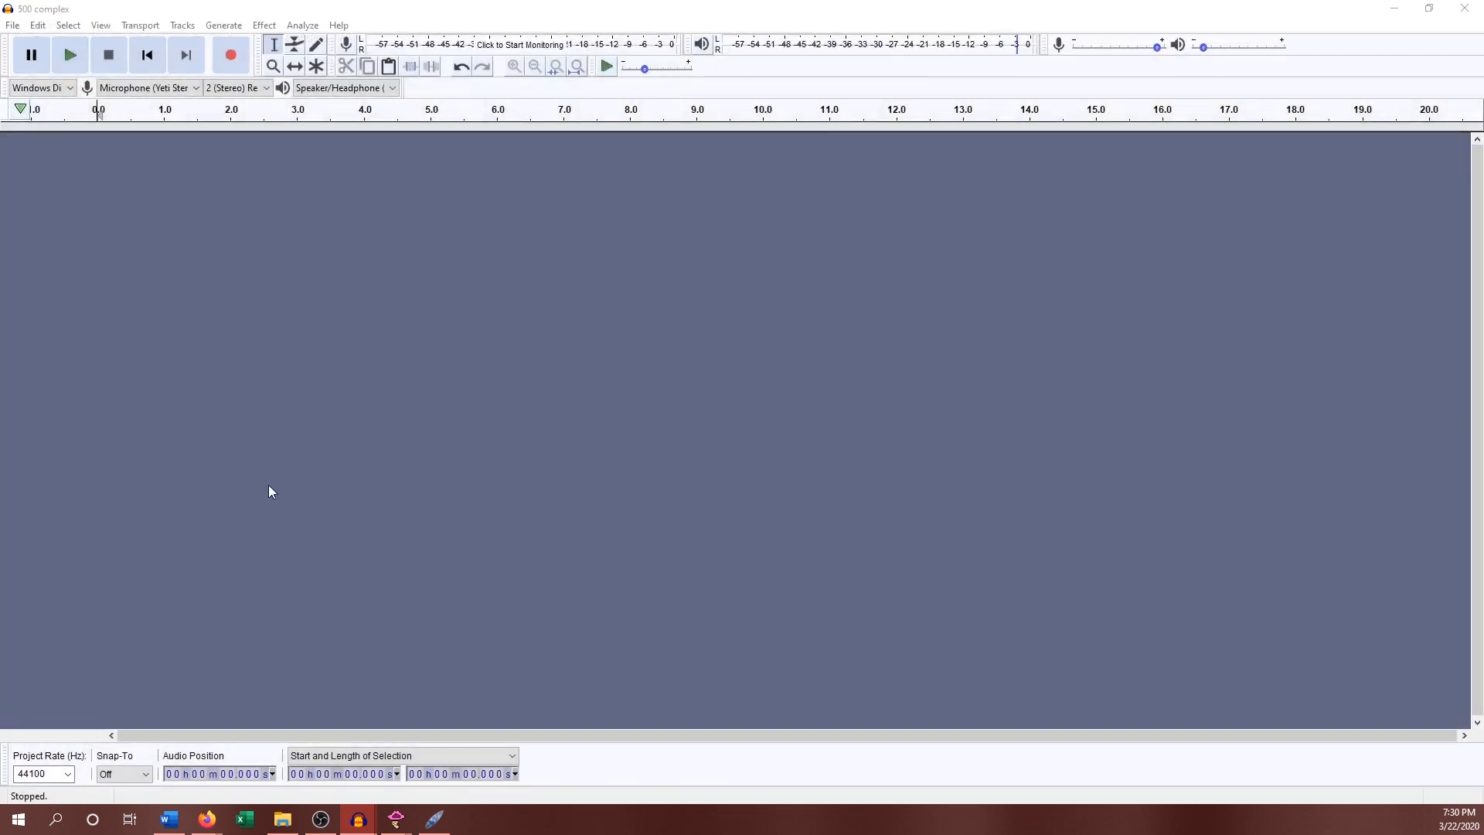
- Bring up the ee project window with the stereo recording and play it
drag(0, 142, 751, 9)
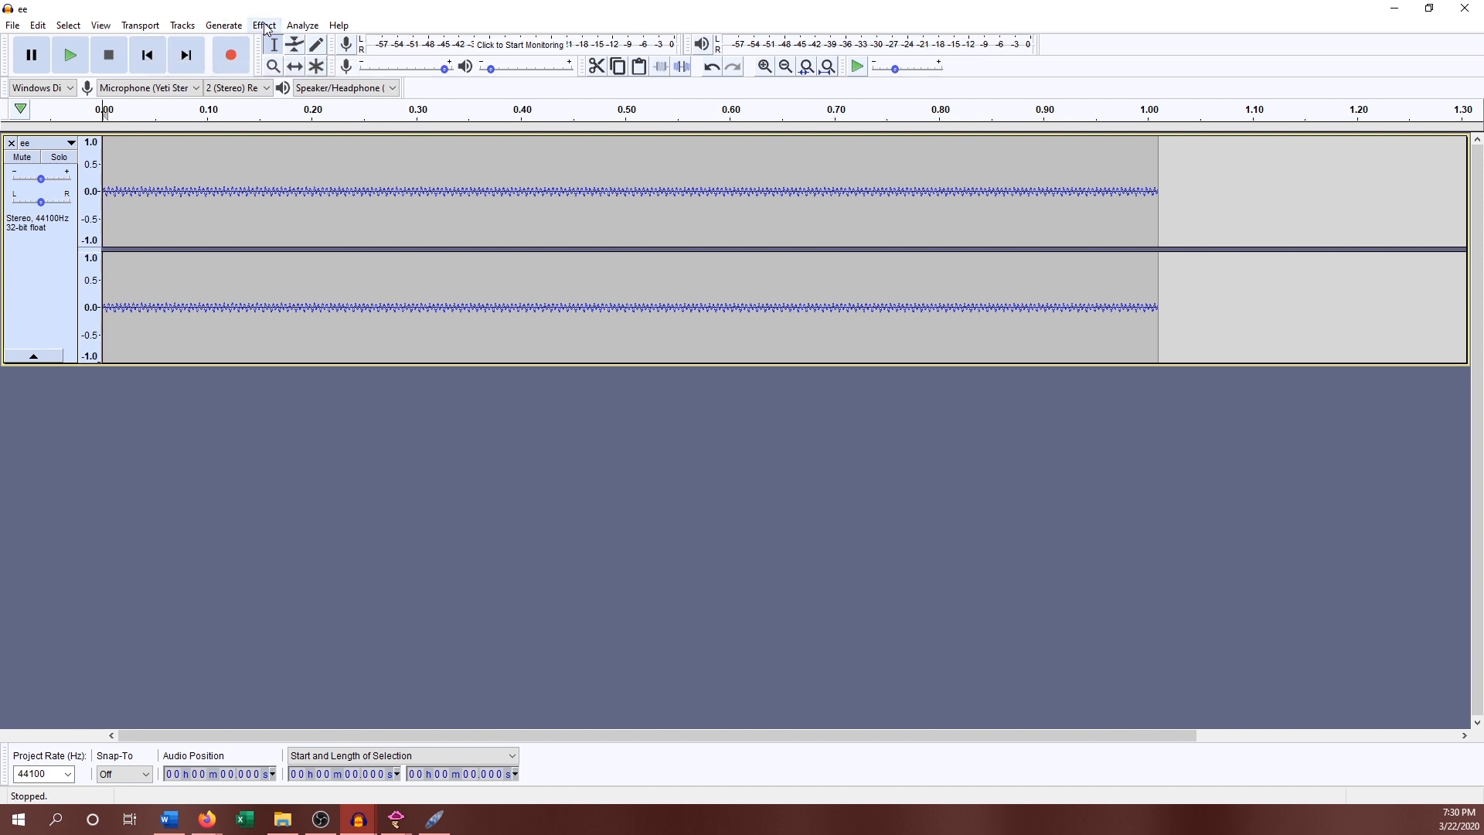
key(space)
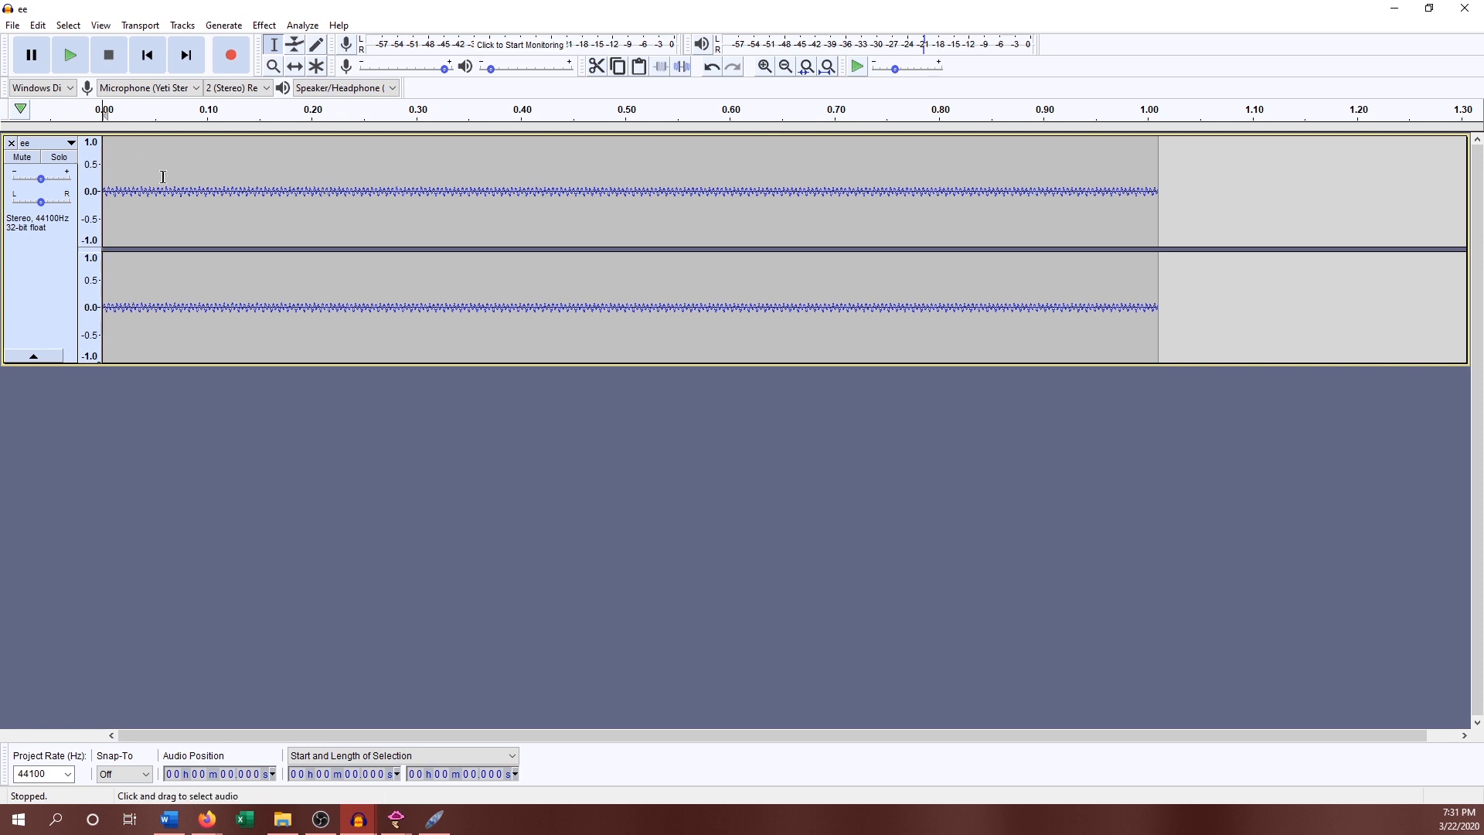
- Select about 0.004 s of the ee waveform starting at 0.029 s, enlarged enough to see its individual cycles
click(764, 68)
click(766, 68)
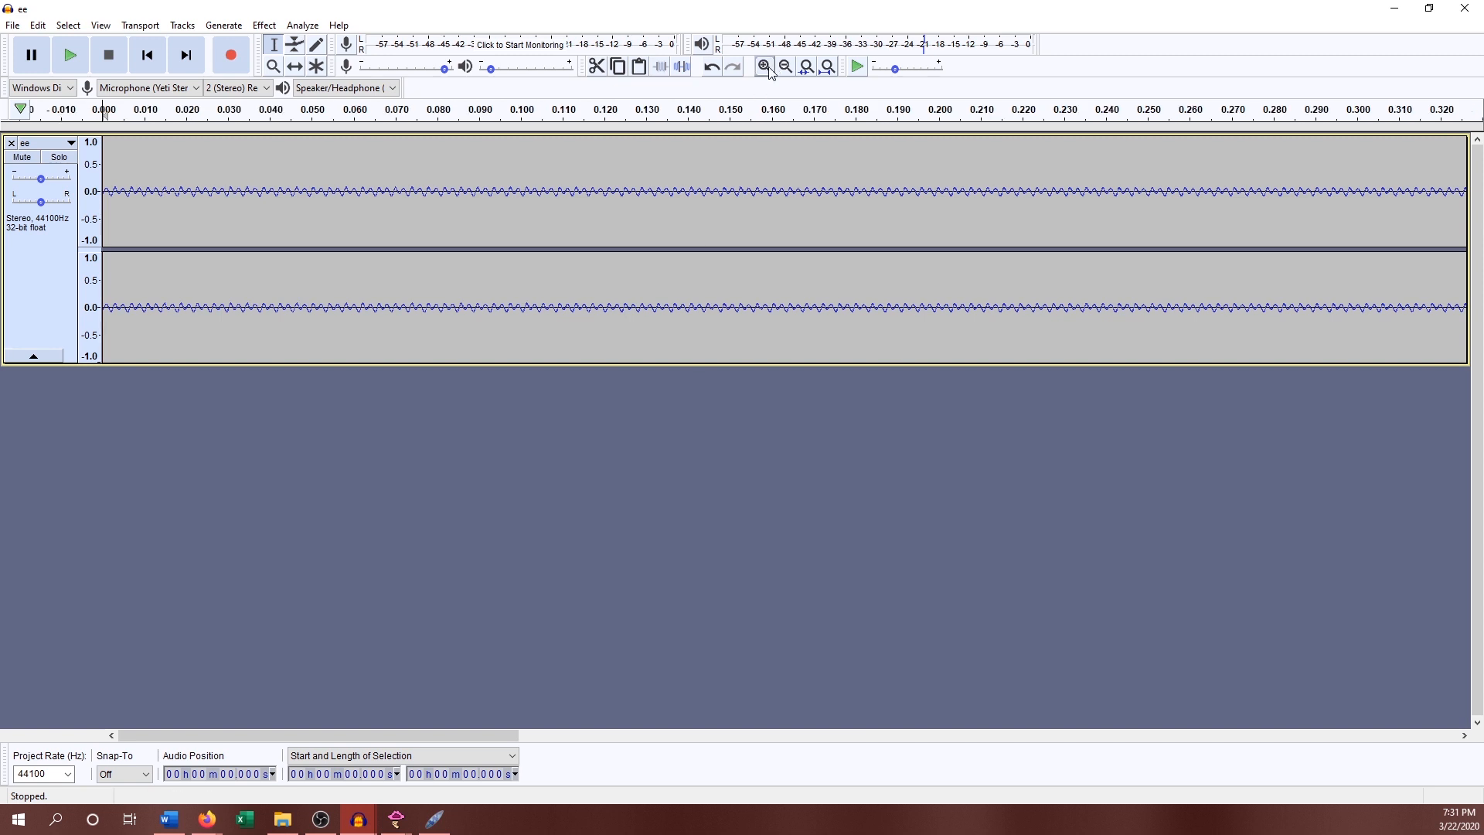
click(765, 68)
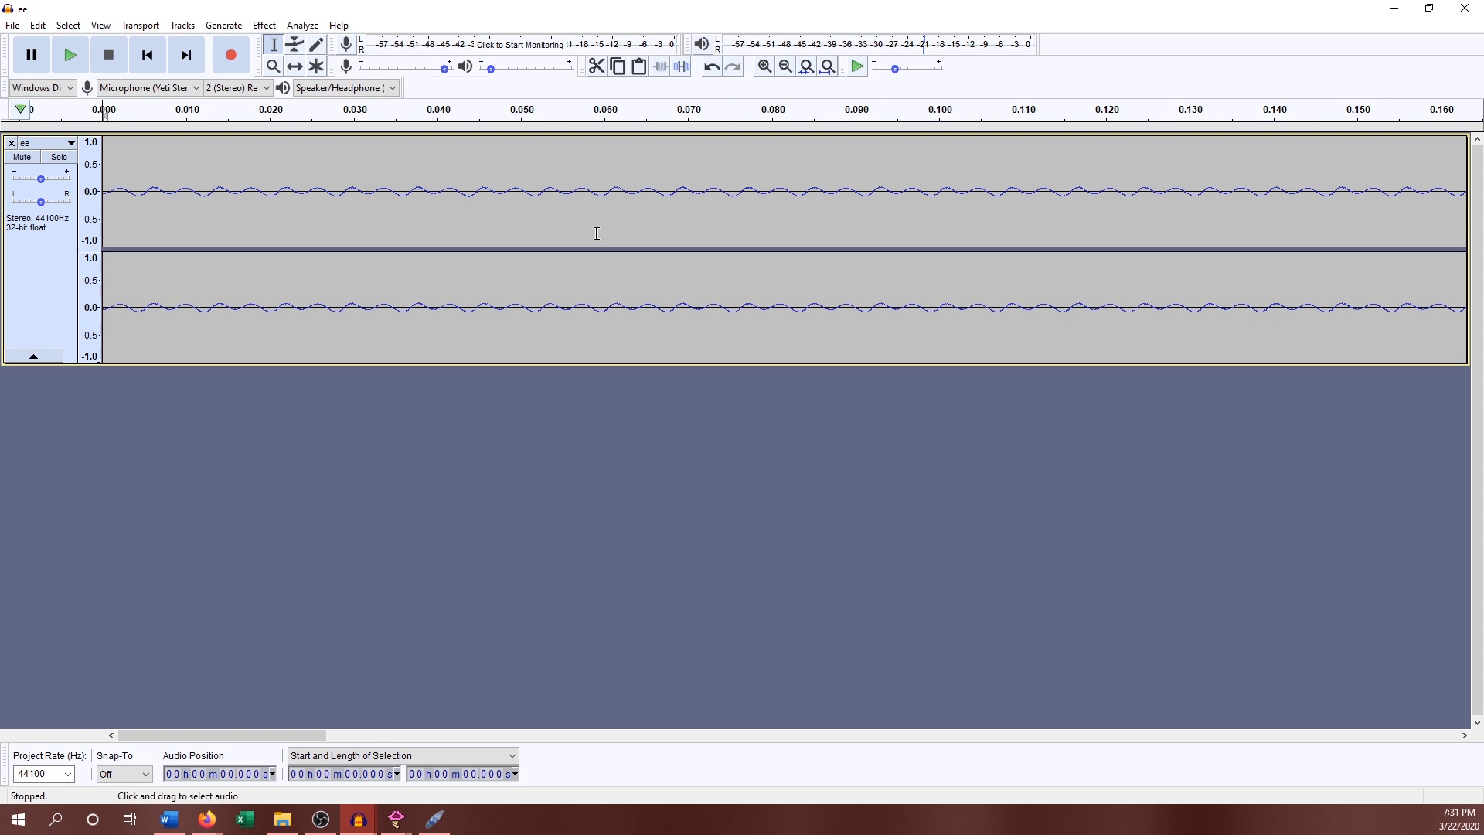
click(764, 66)
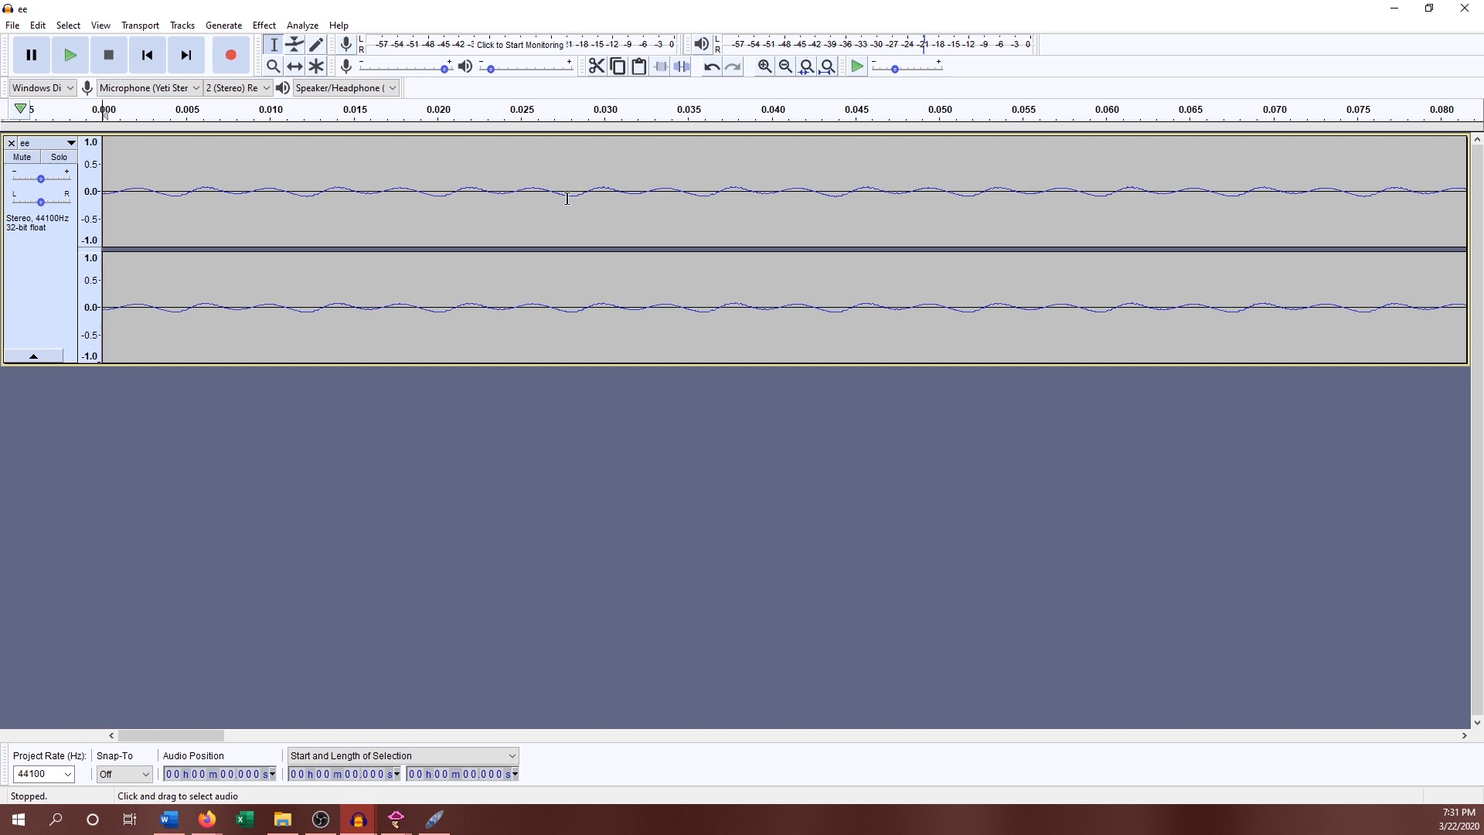
drag(584, 192, 649, 200)
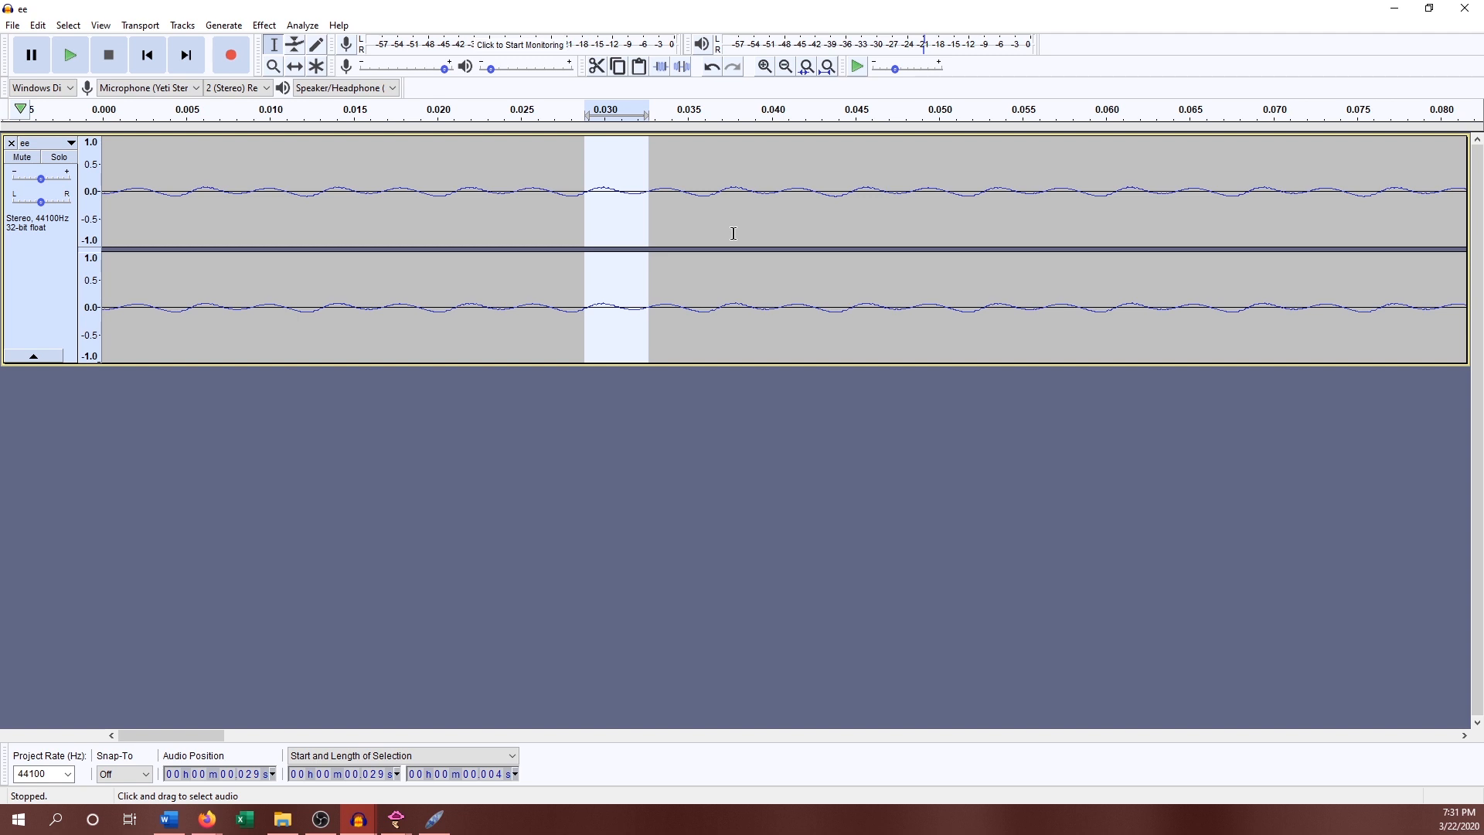
- Clear the selection and mark points of the ee waveform's cycle at about 0.030, 0.032 and 0.036 s
click(604, 190)
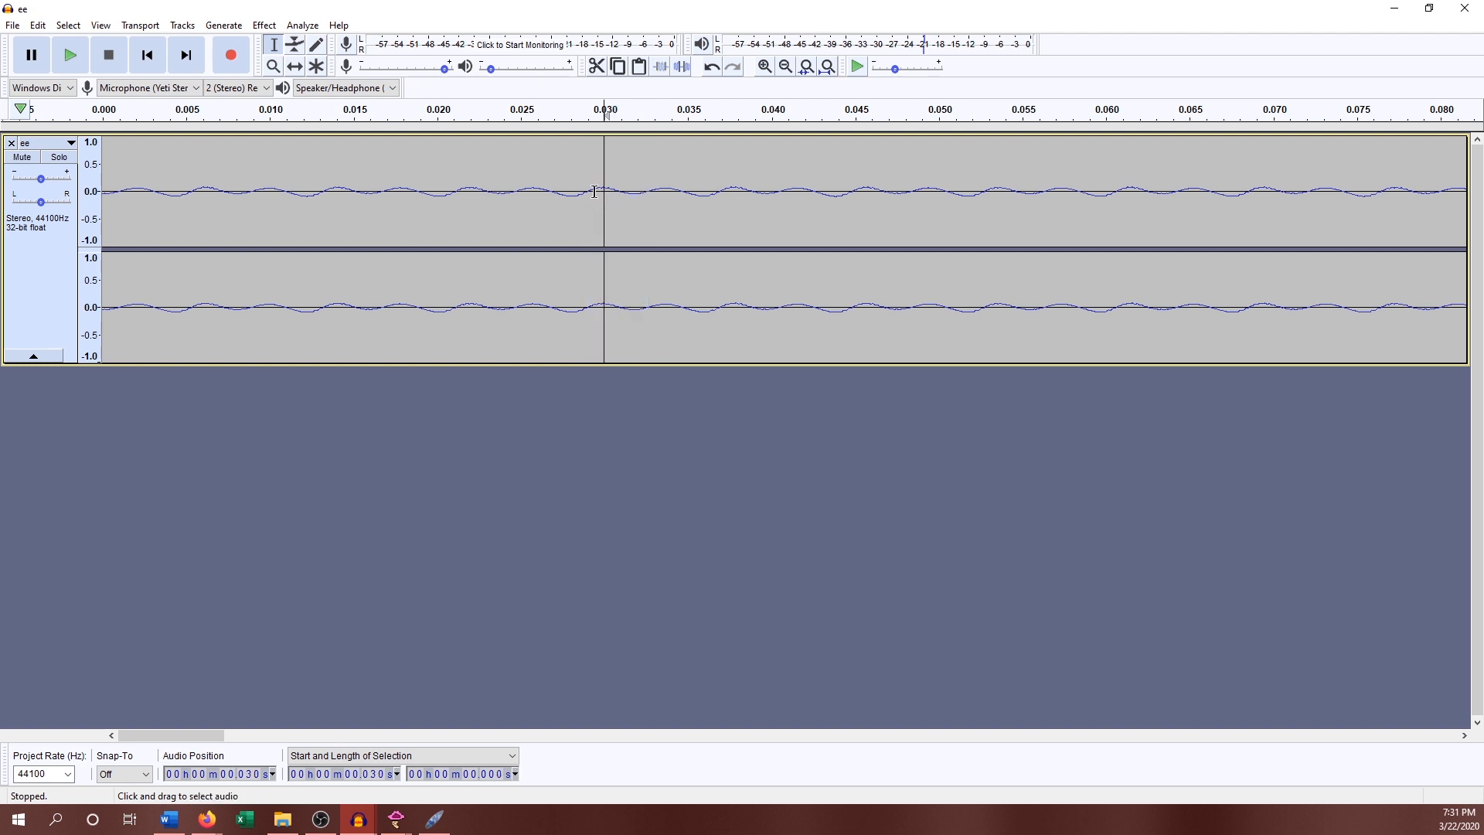
click(635, 190)
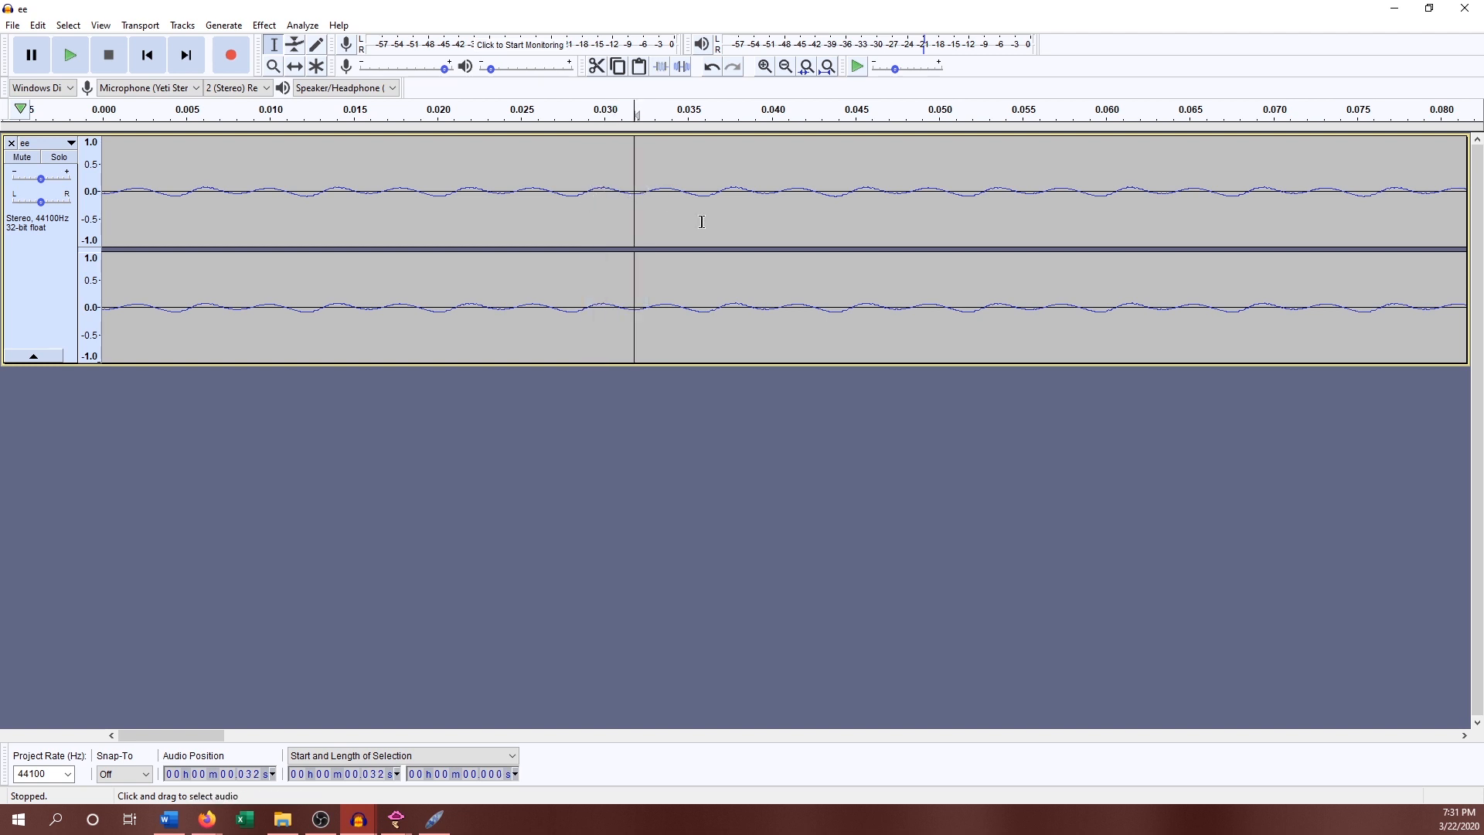
click(637, 192)
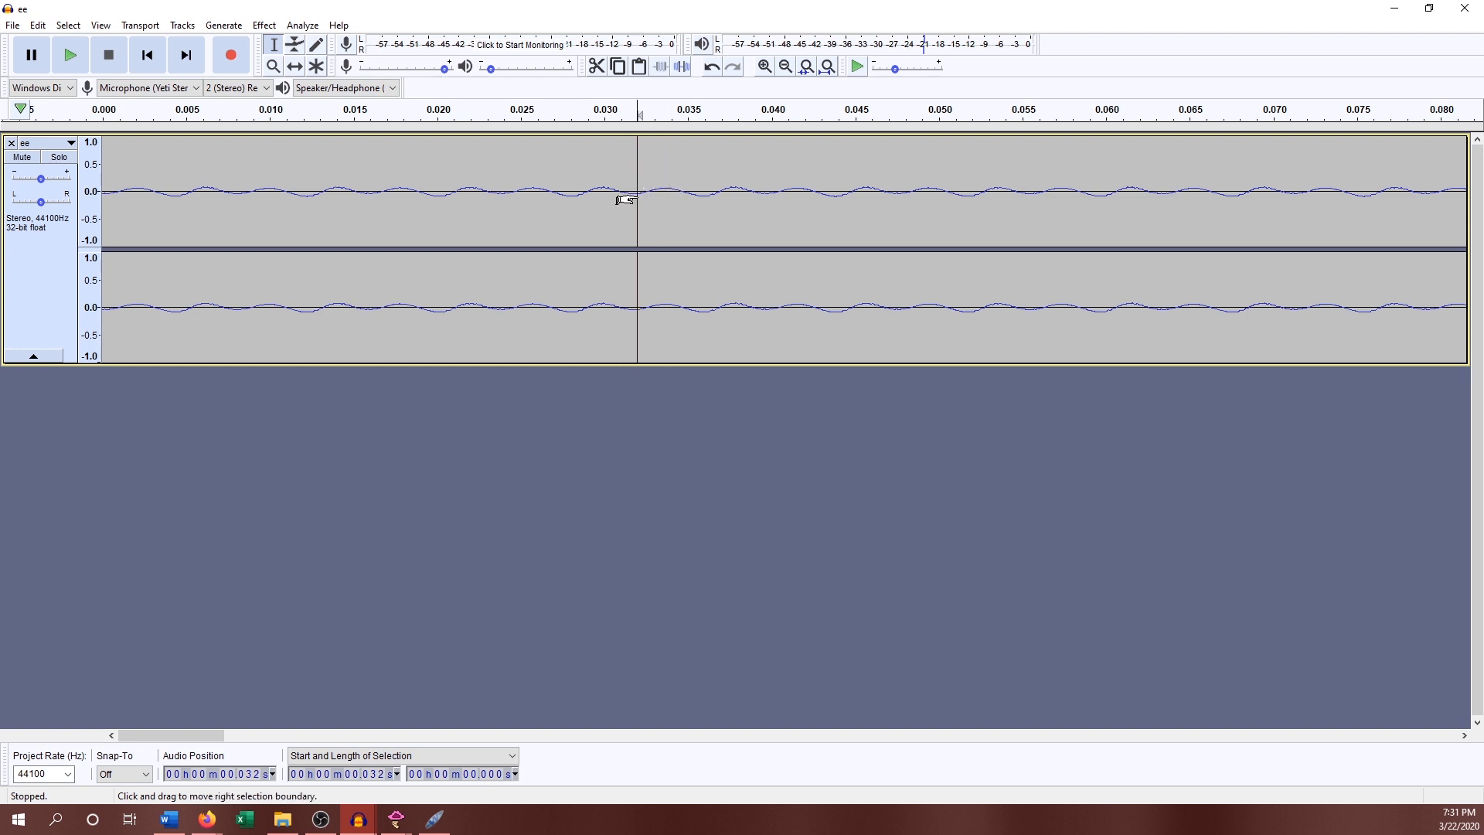
click(702, 193)
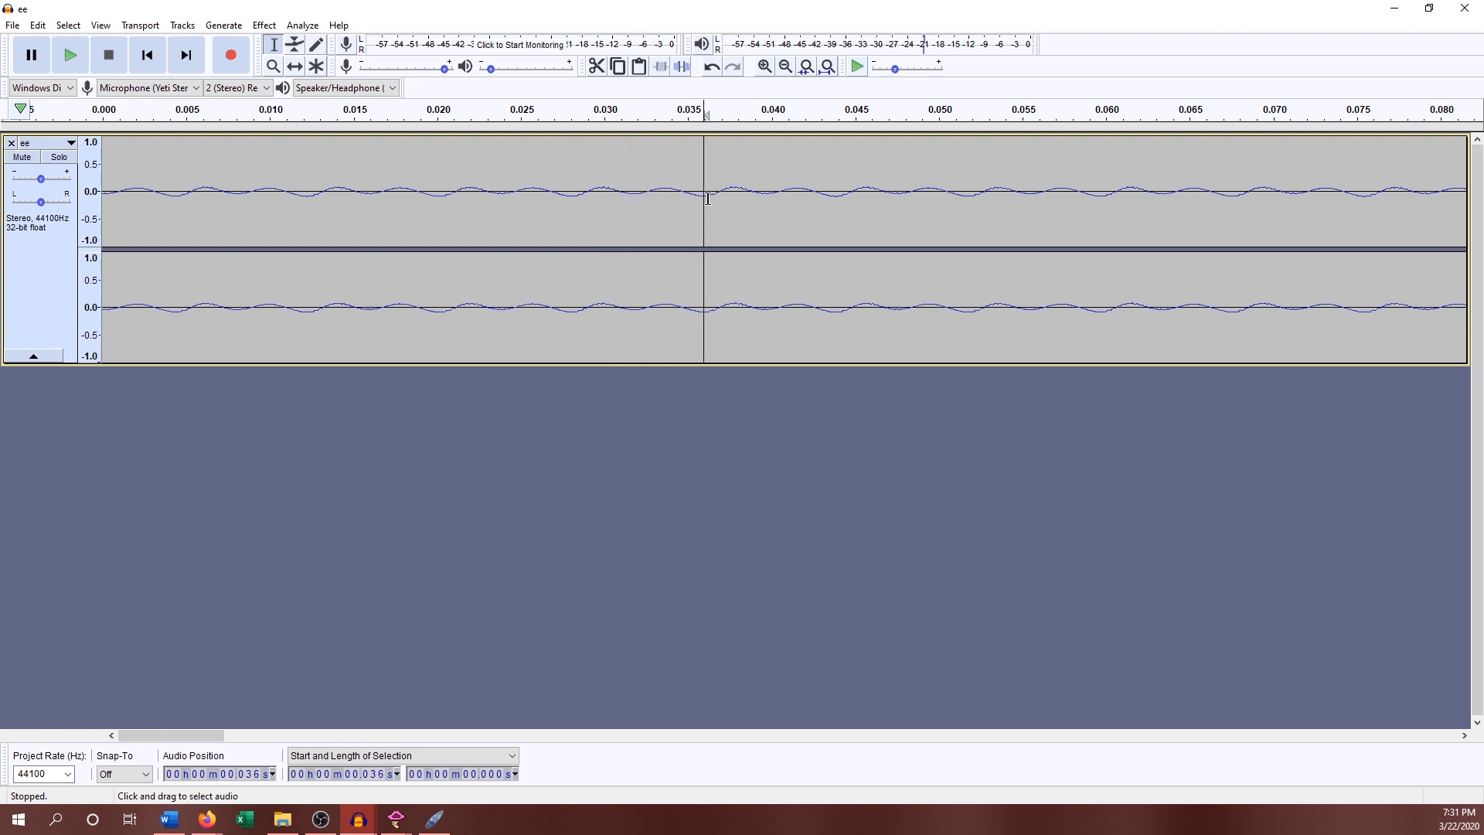
- Select one cycle of the ee waveform, about 0.008 s long from 0.029 s, and compute 1 ÷ 0.008 in Calculator
click(586, 189)
drag(585, 190, 717, 205)
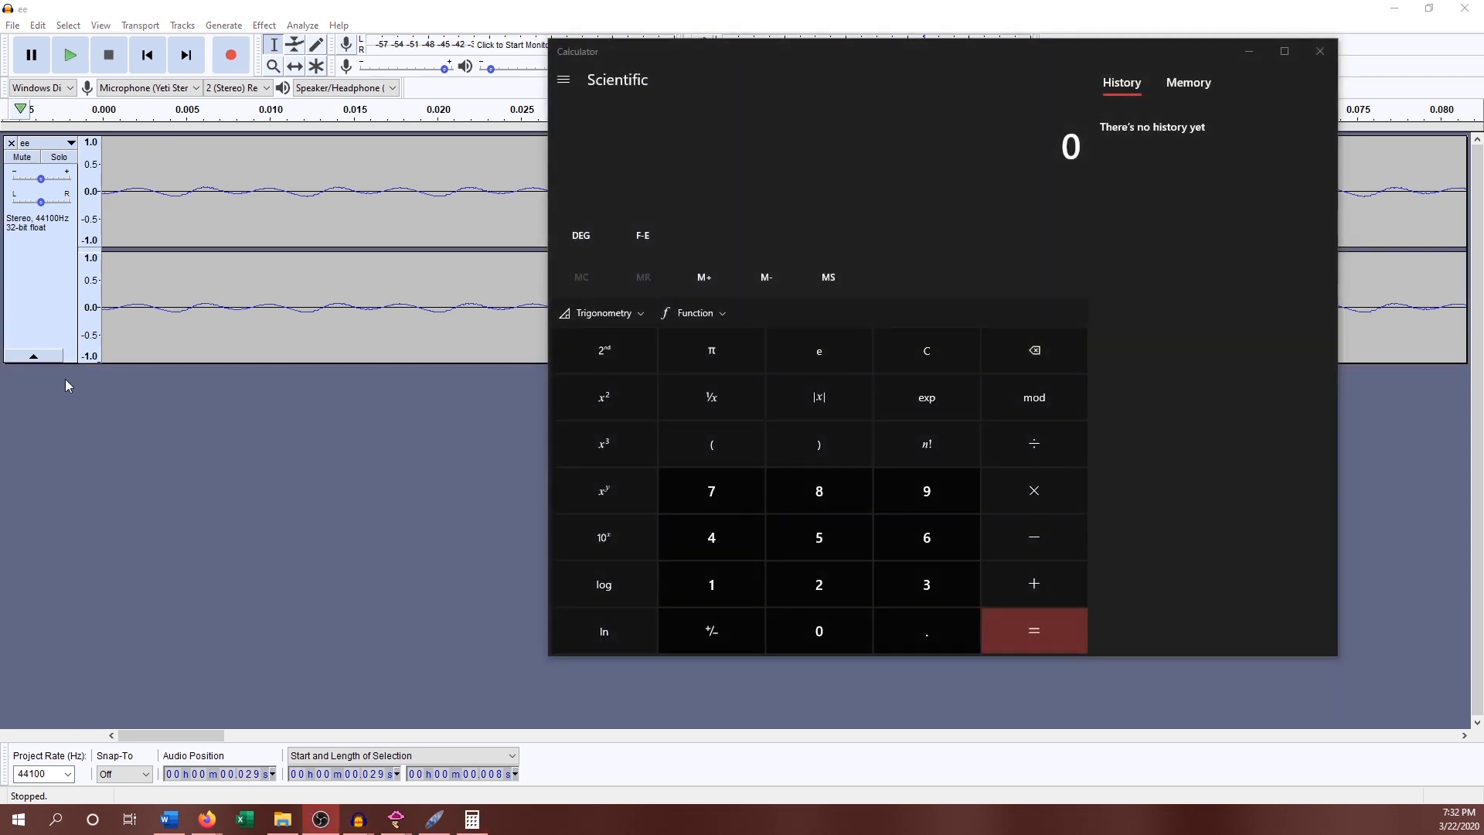
click(699, 594)
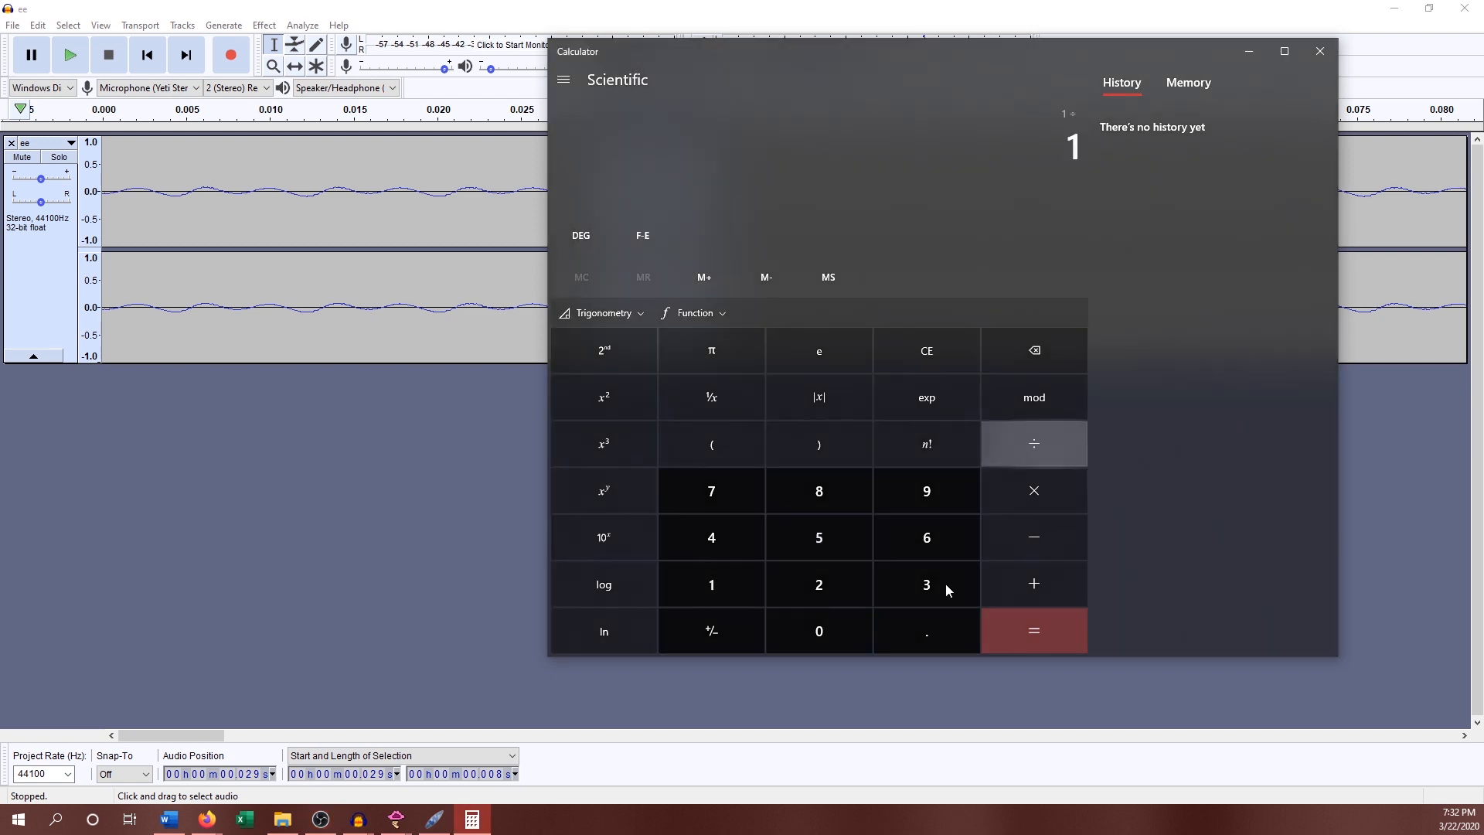
click(911, 632)
click(835, 641)
click(835, 641)
click(820, 495)
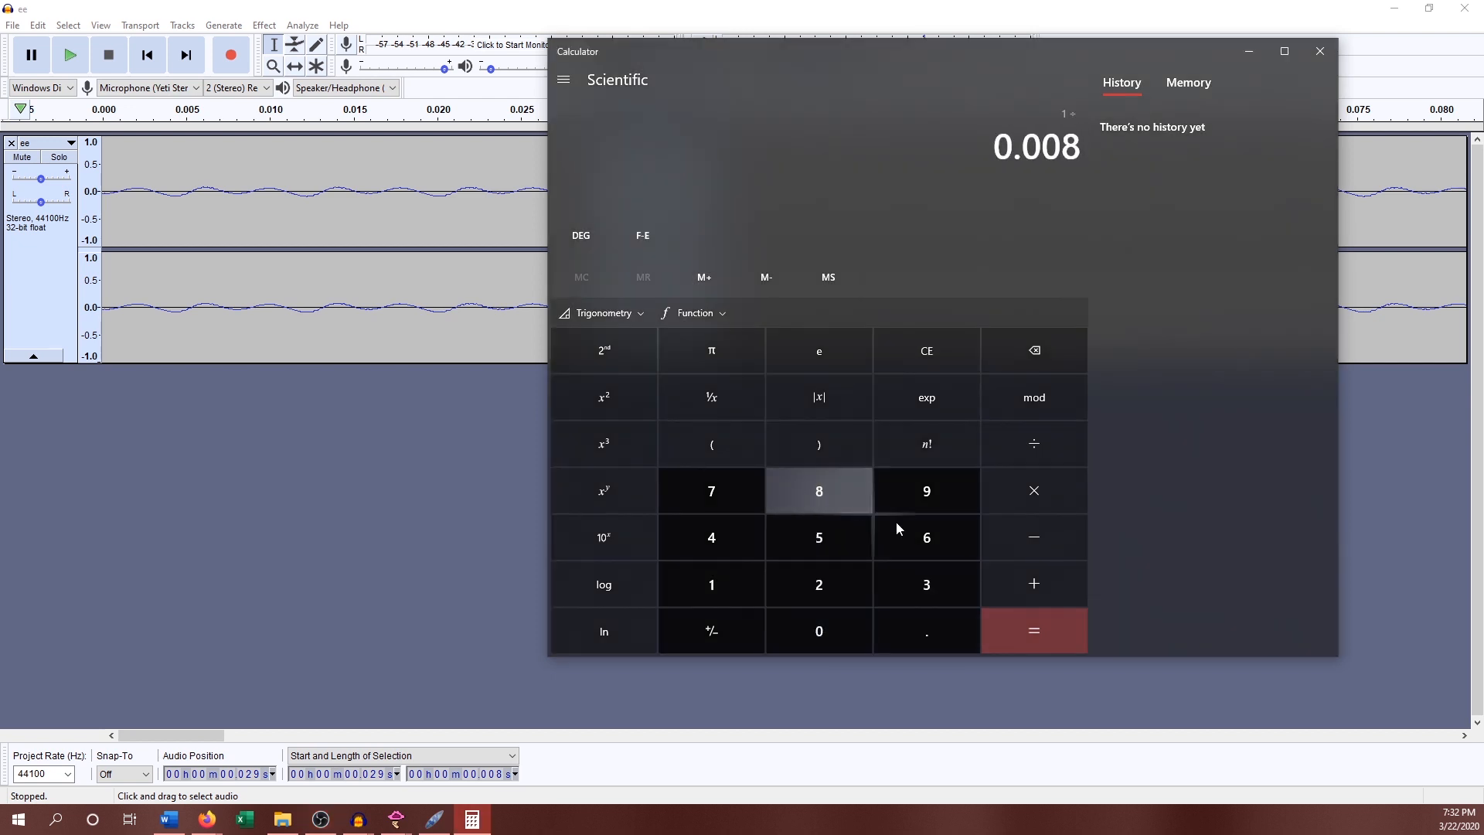
click(1027, 637)
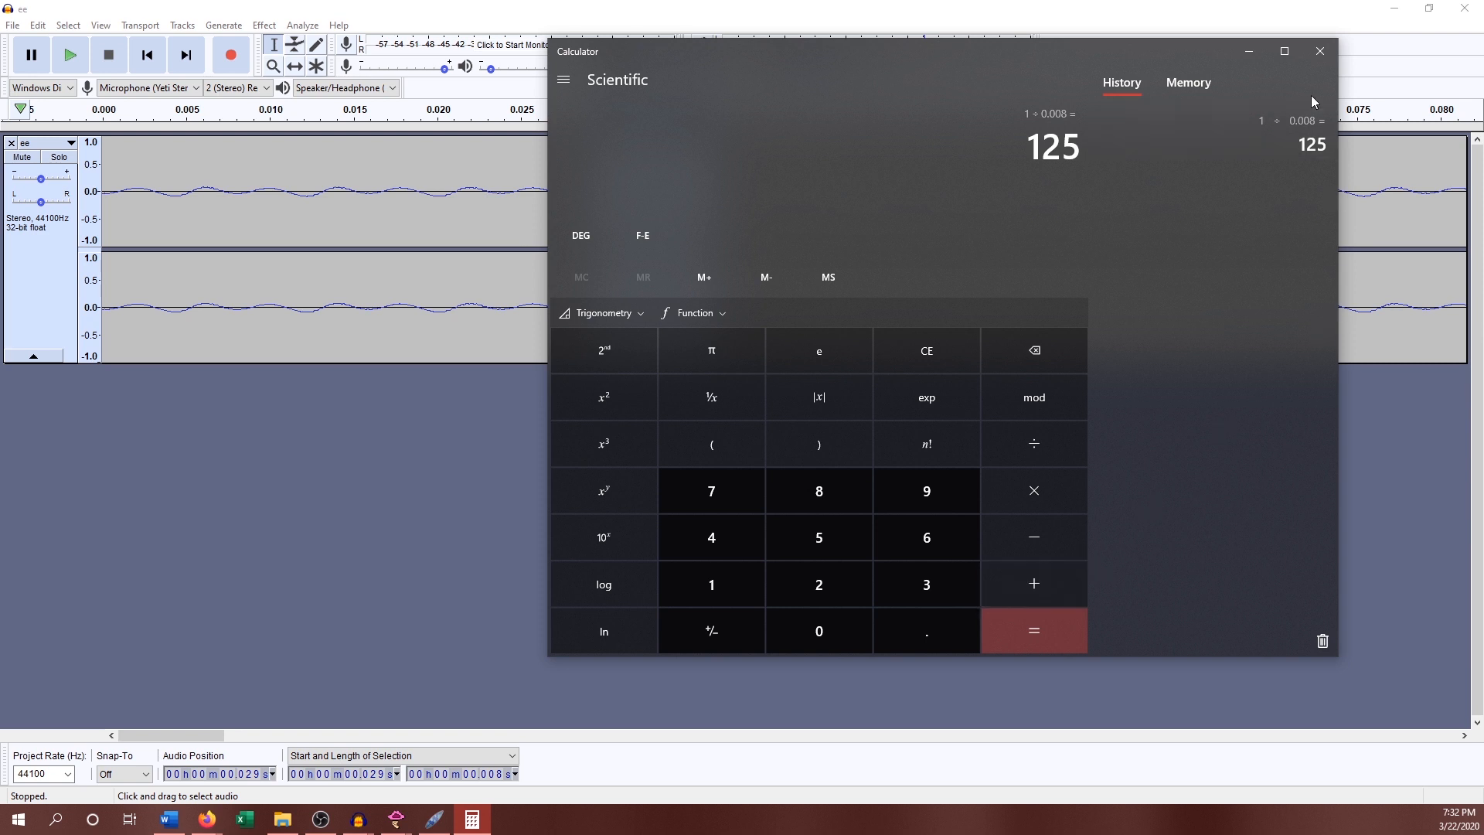
click(1331, 53)
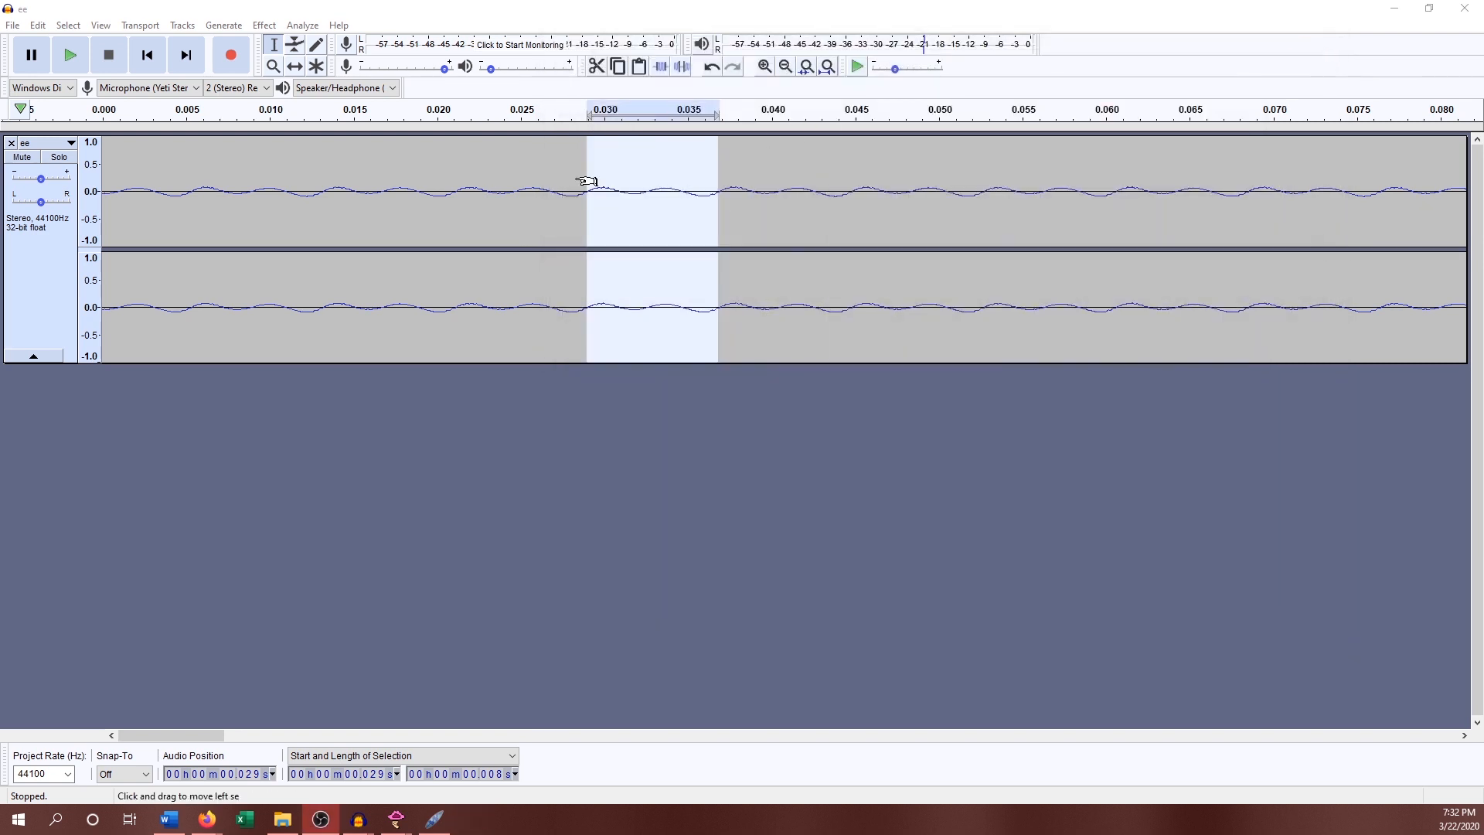
- Display the whole ee track as a spectrogram instead of a waveform
click(784, 67)
click(785, 67)
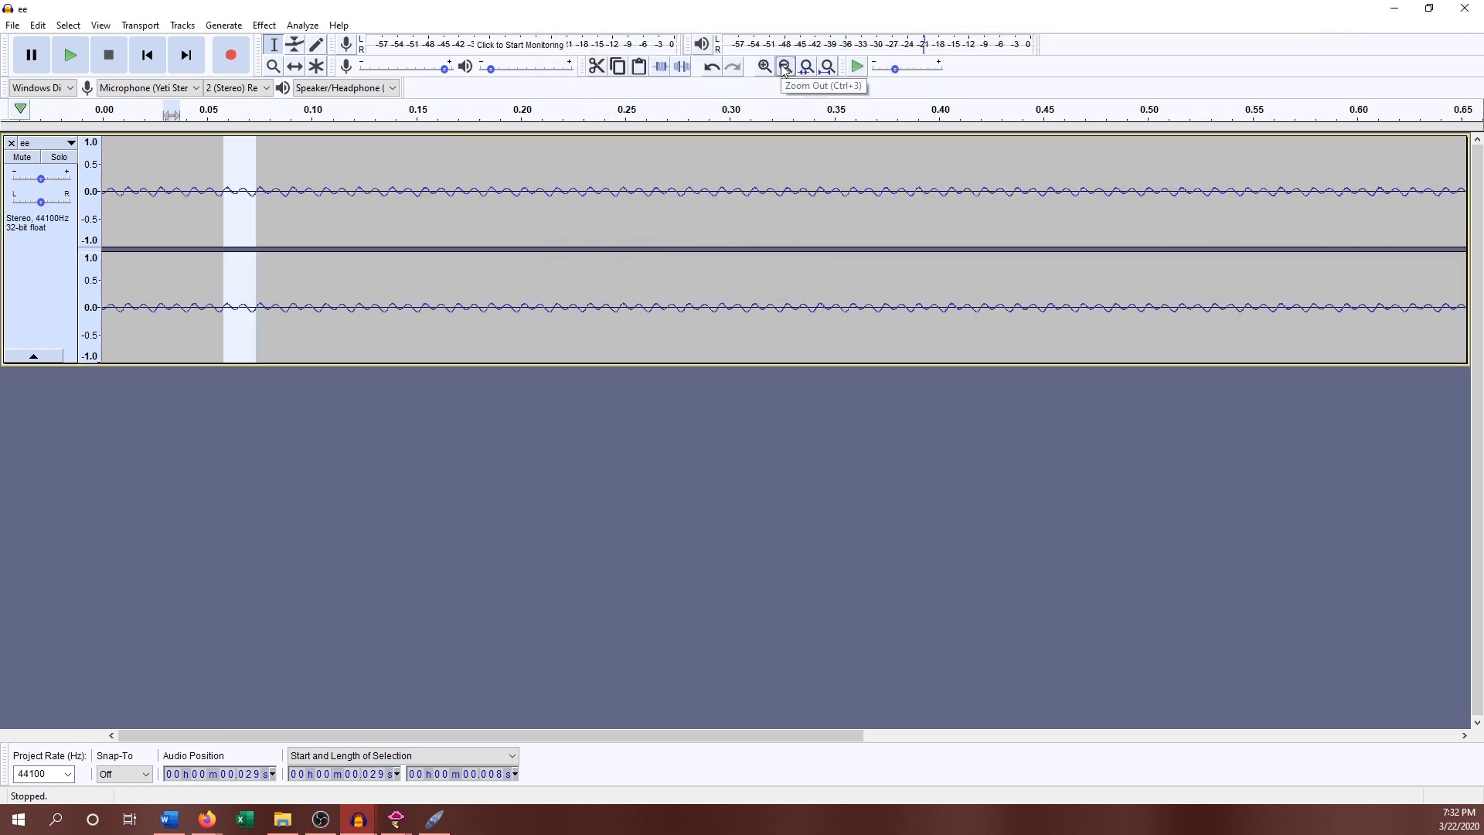
click(784, 66)
click(784, 66)
click(784, 67)
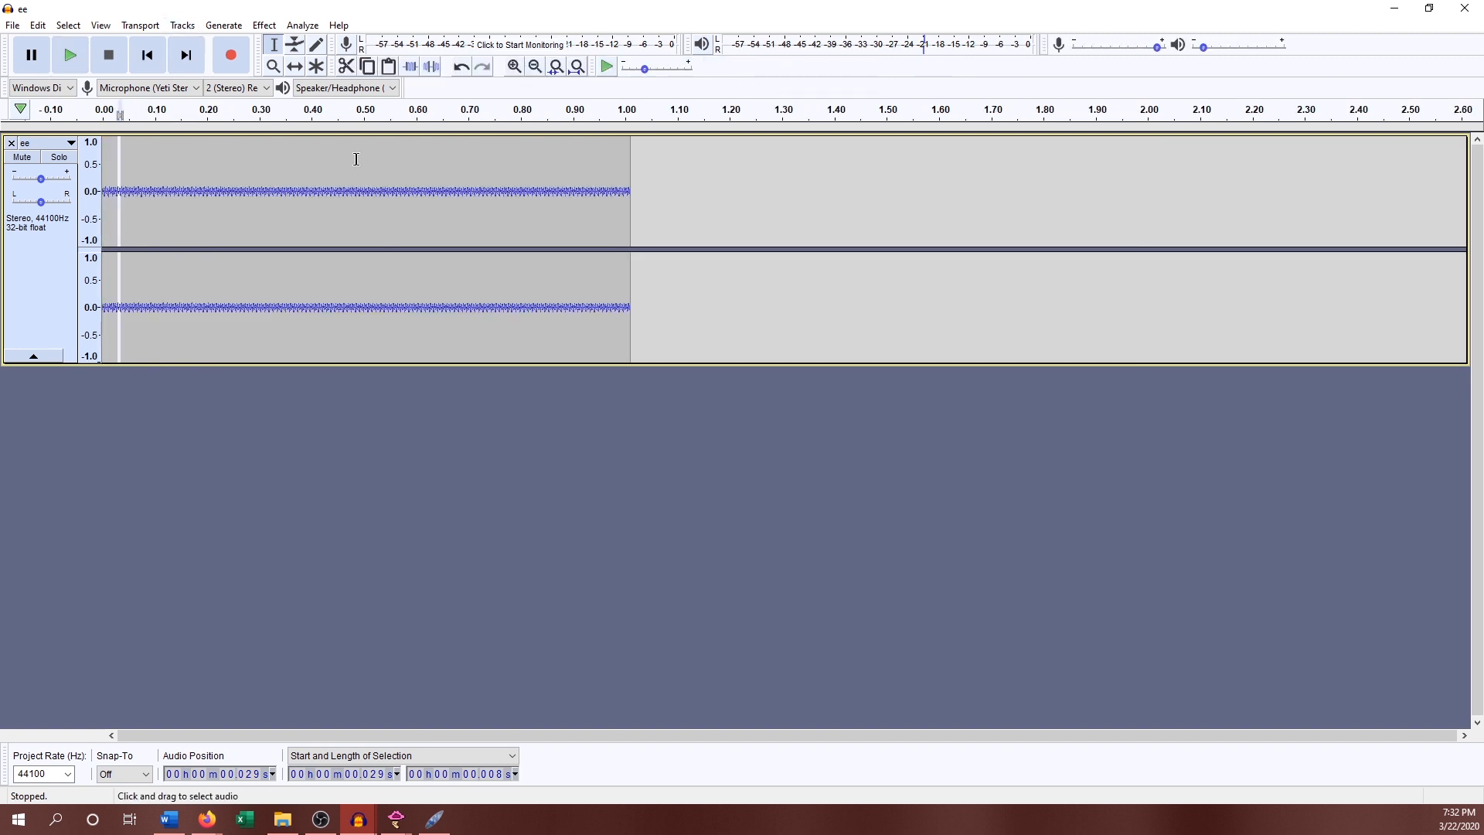
click(54, 144)
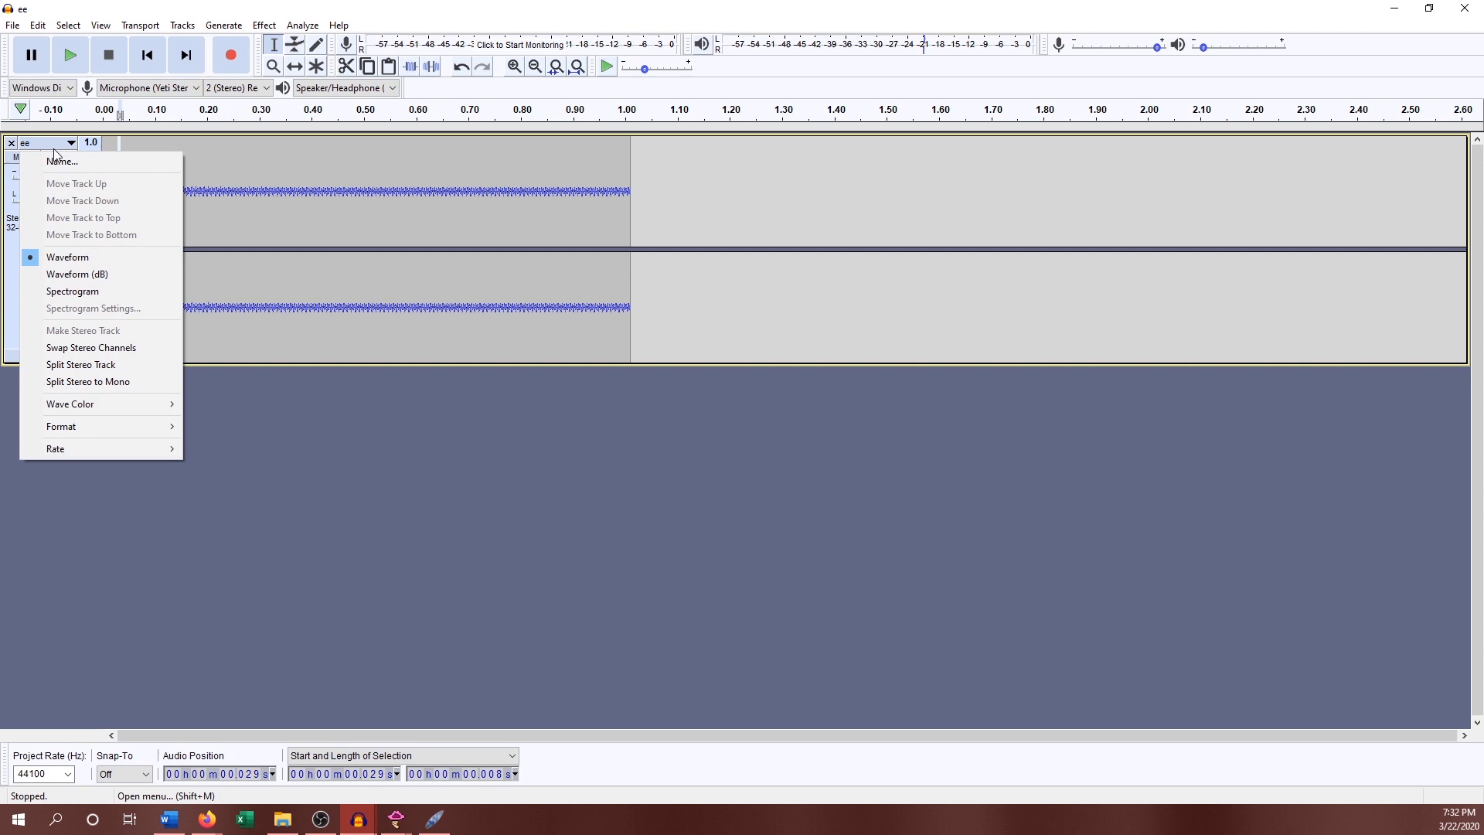
click(71, 293)
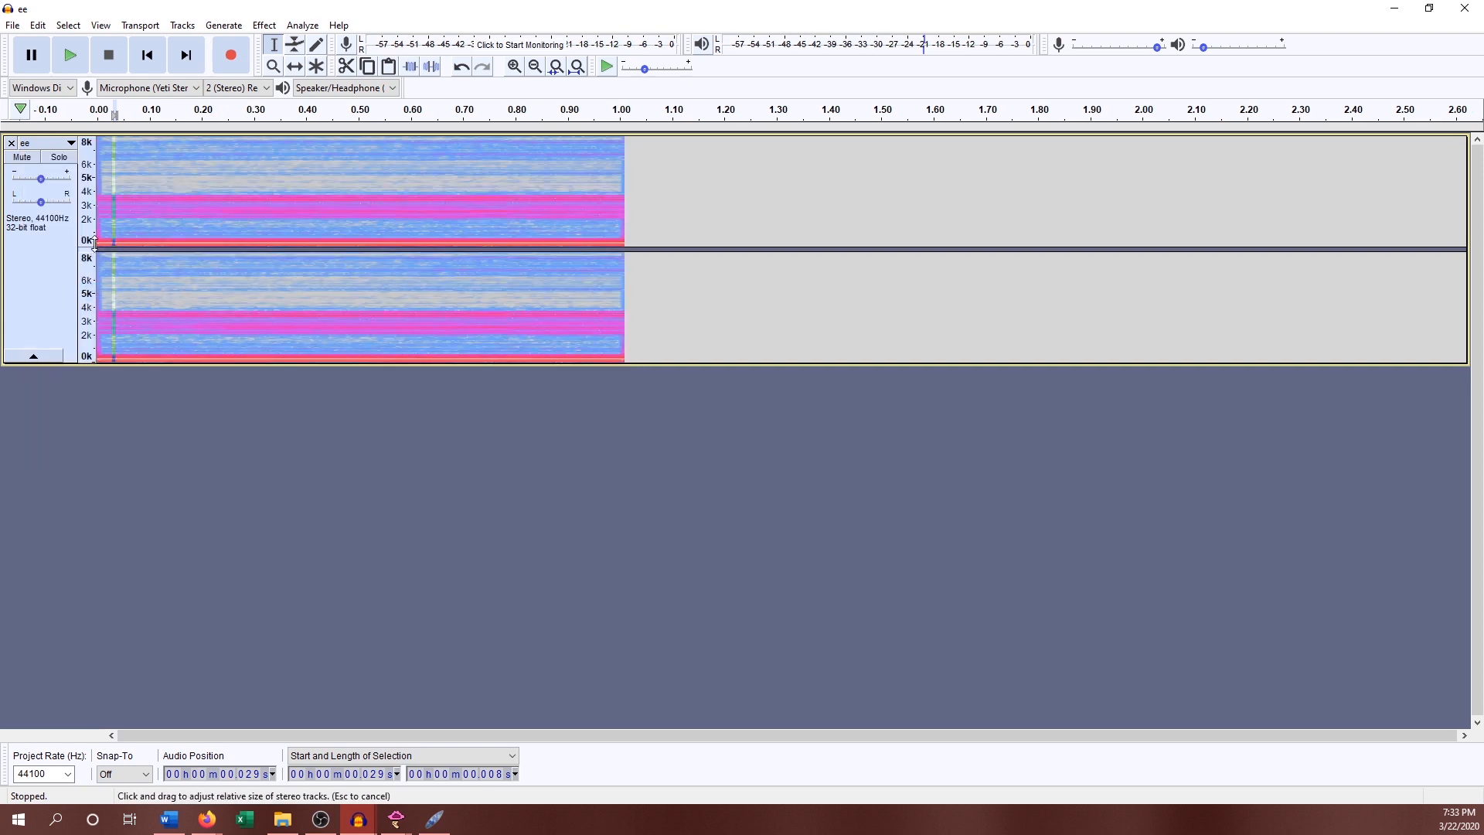
- Shrink the upper channel to a thin strip and make the ee track much taller, enlarging the lower channel's spectrogram
drag(94, 244, 94, 146)
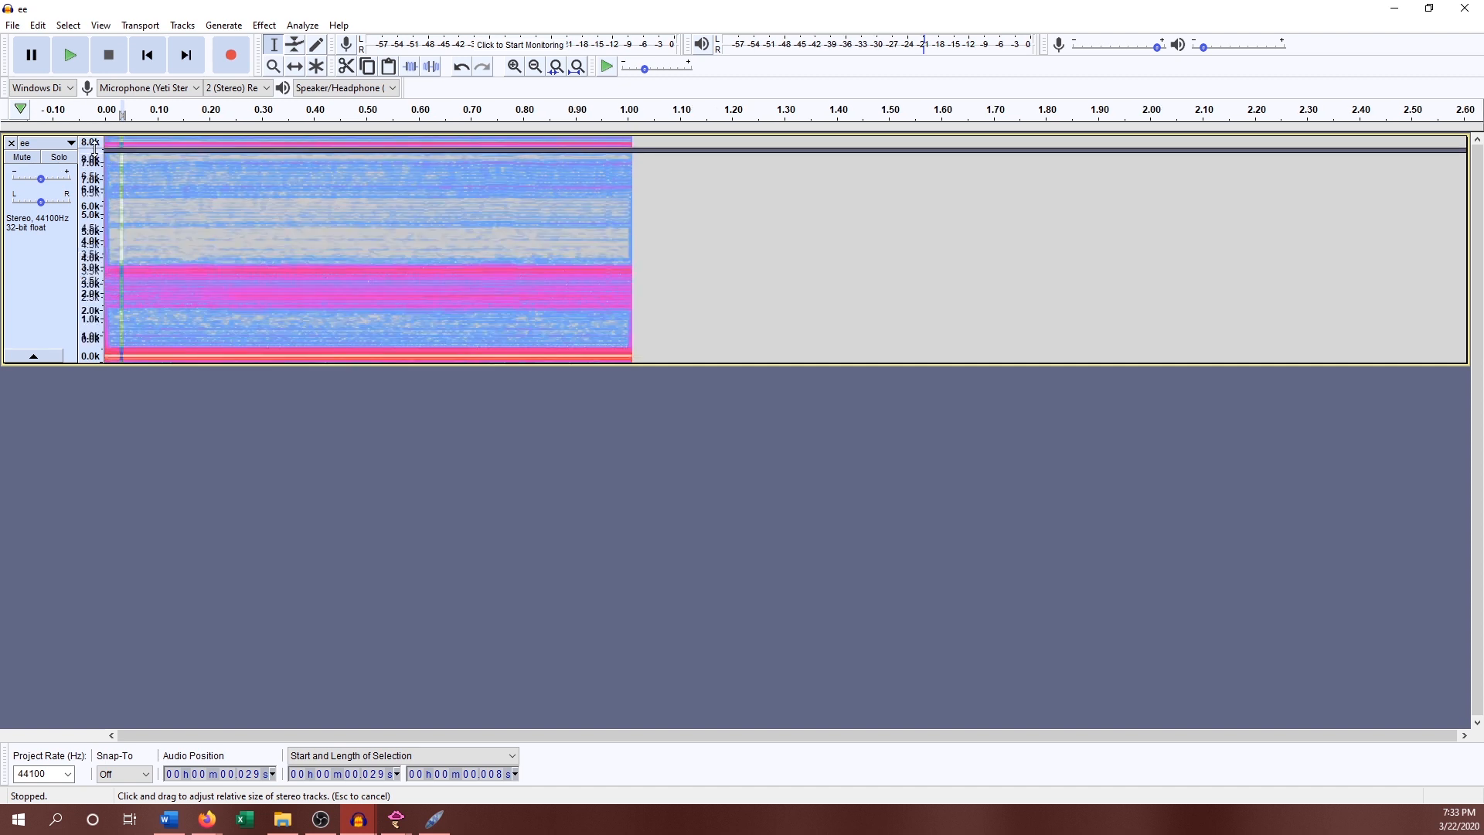
click(172, 292)
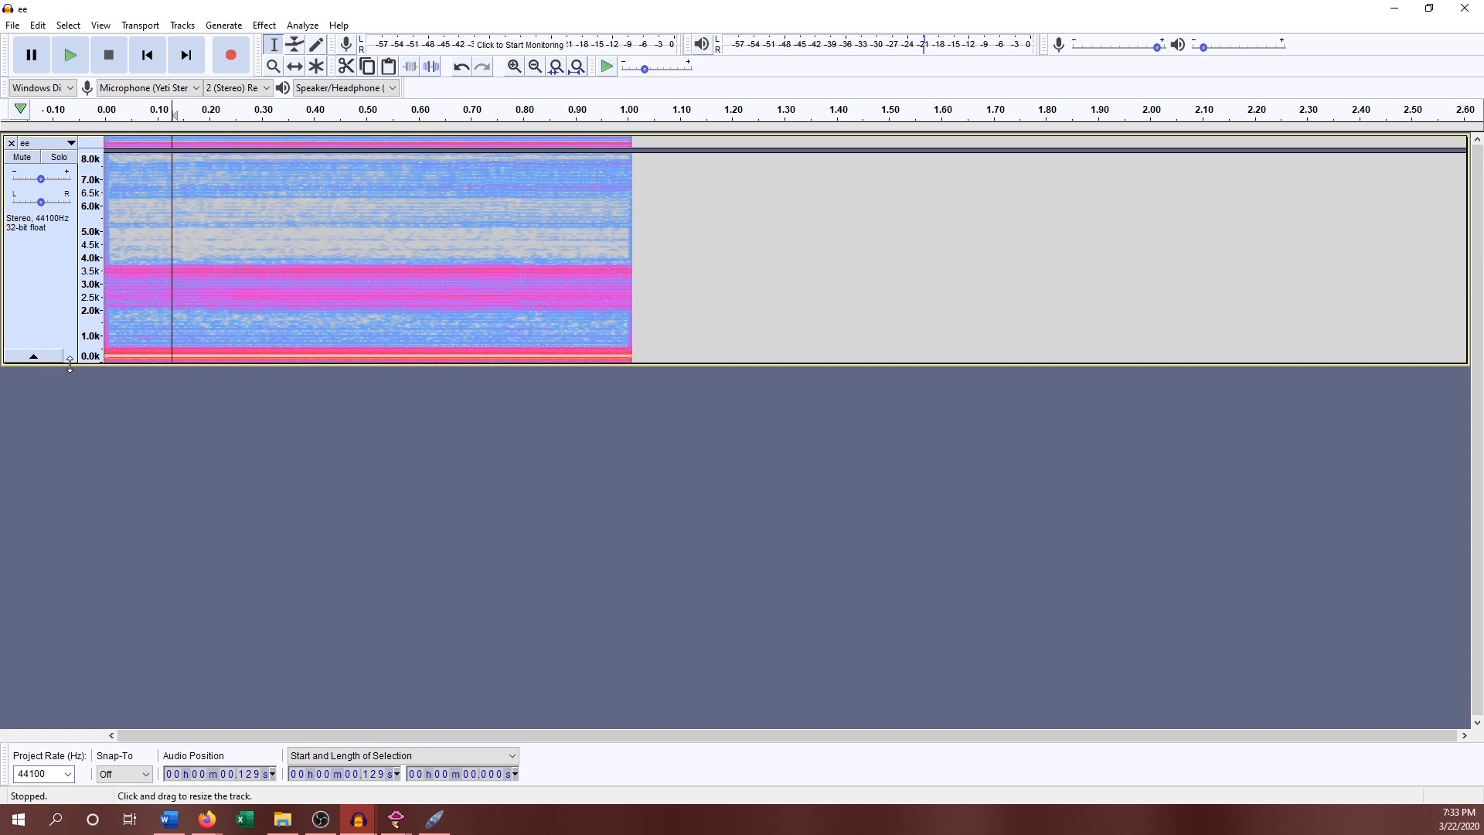
drag(70, 363, 56, 678)
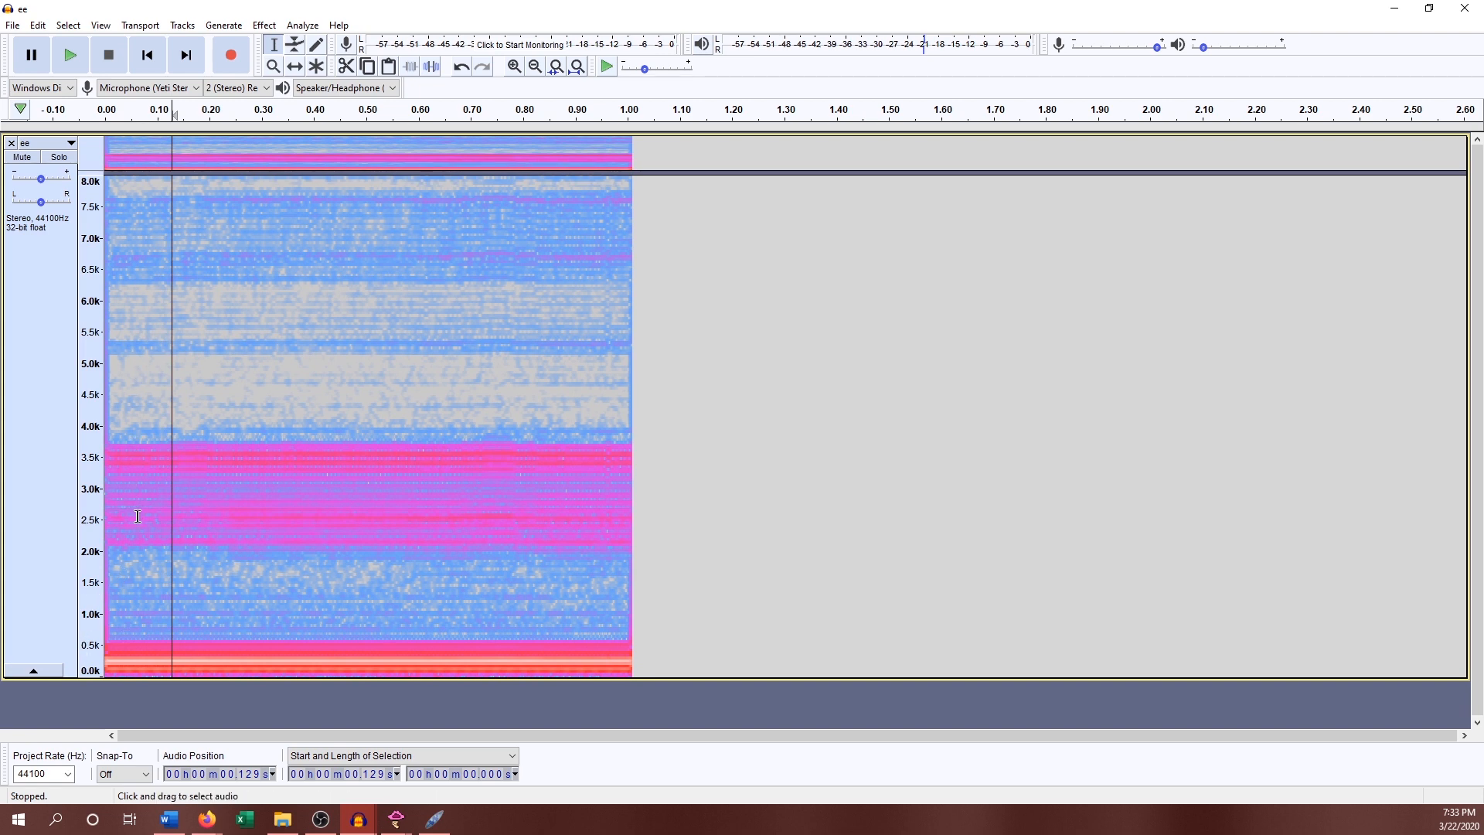
- Examine the lowest frequency bands of the ee spectrogram at several vertical scales, down to a range of 0 to 278 Hz
click(88, 663)
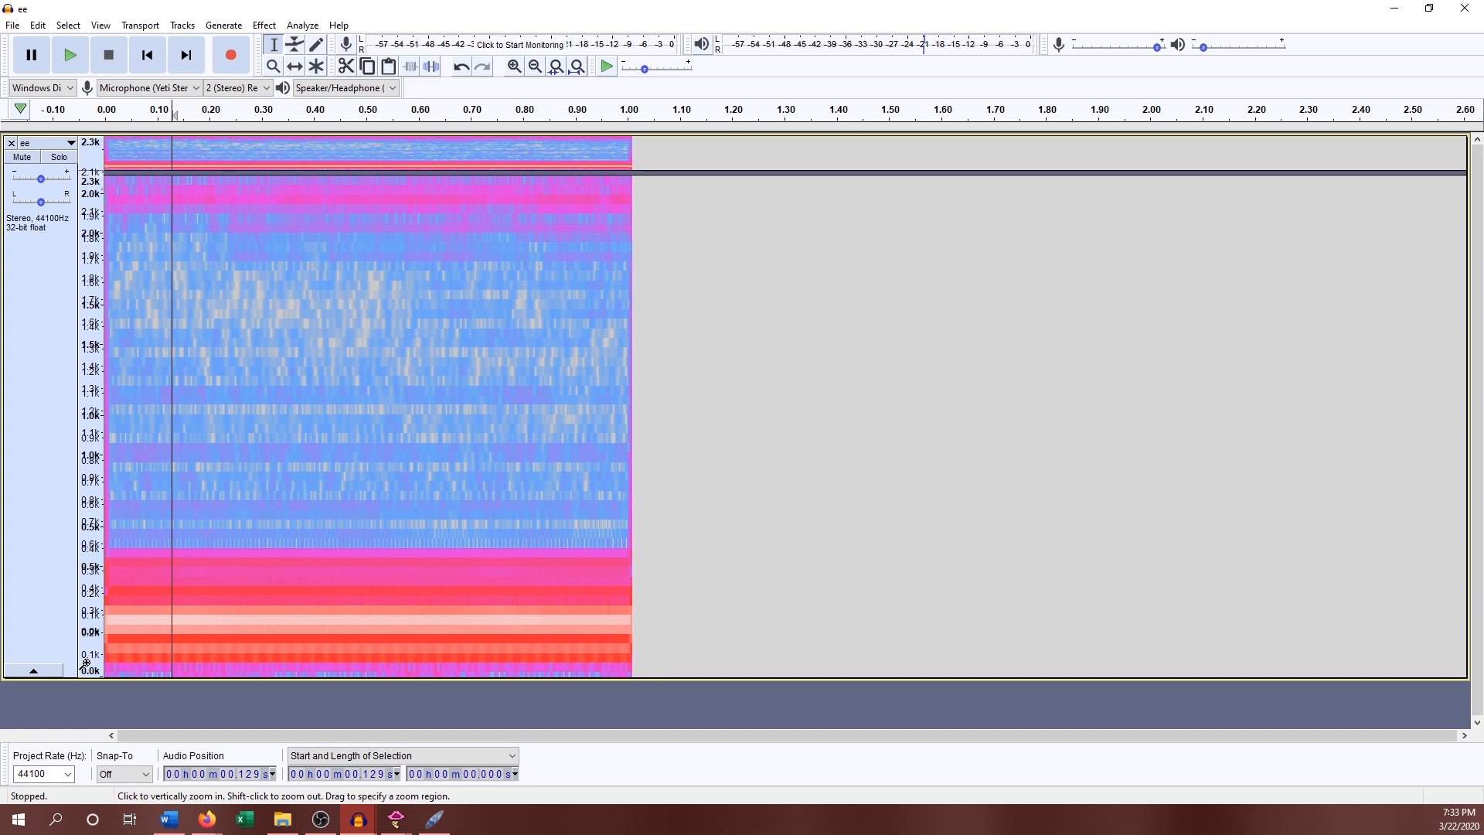
click(89, 664)
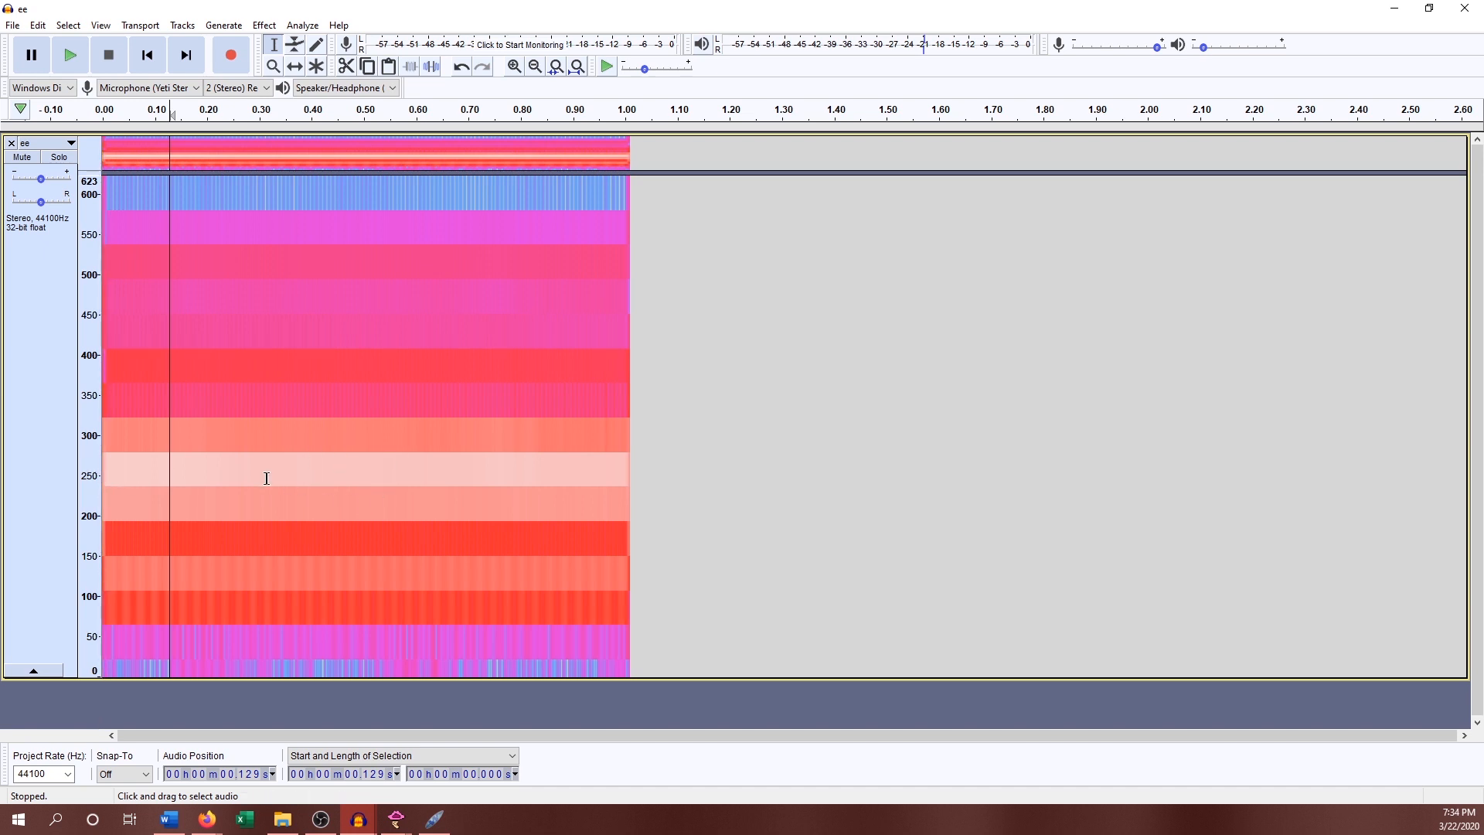
shift+click(91, 476)
shift+click(89, 474)
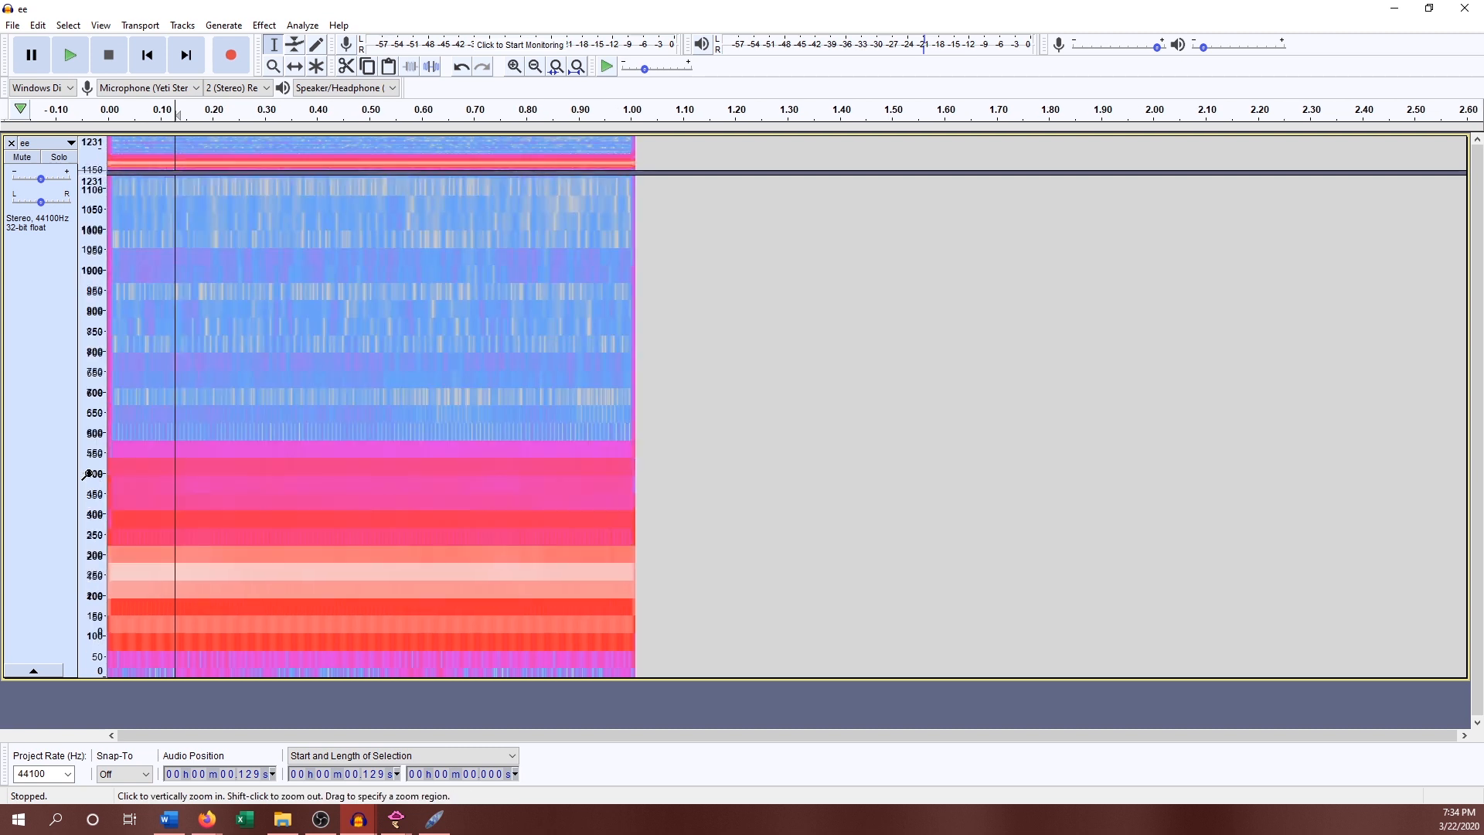
shift+click(89, 474)
shift+click(89, 473)
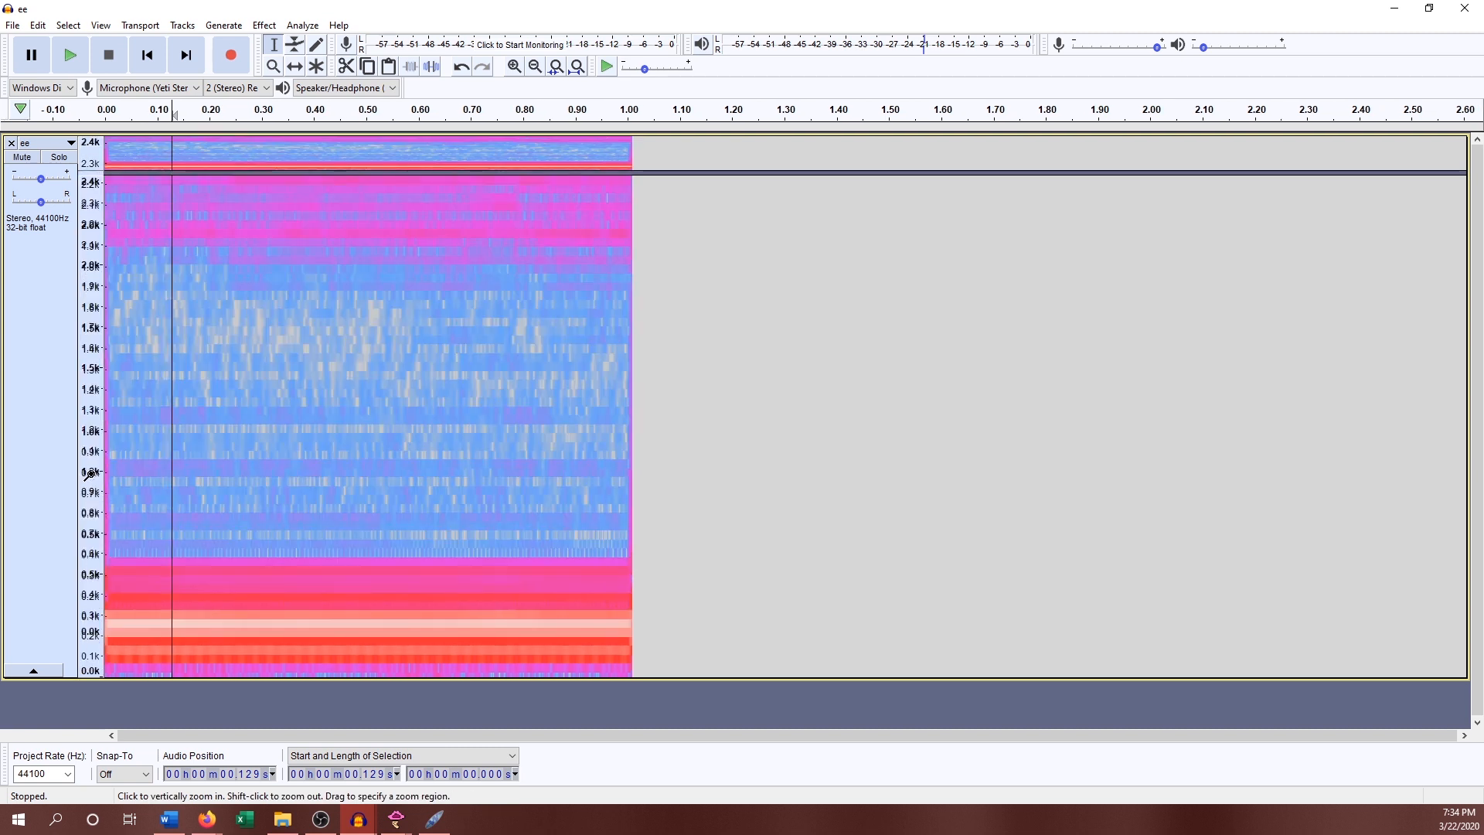
click(91, 649)
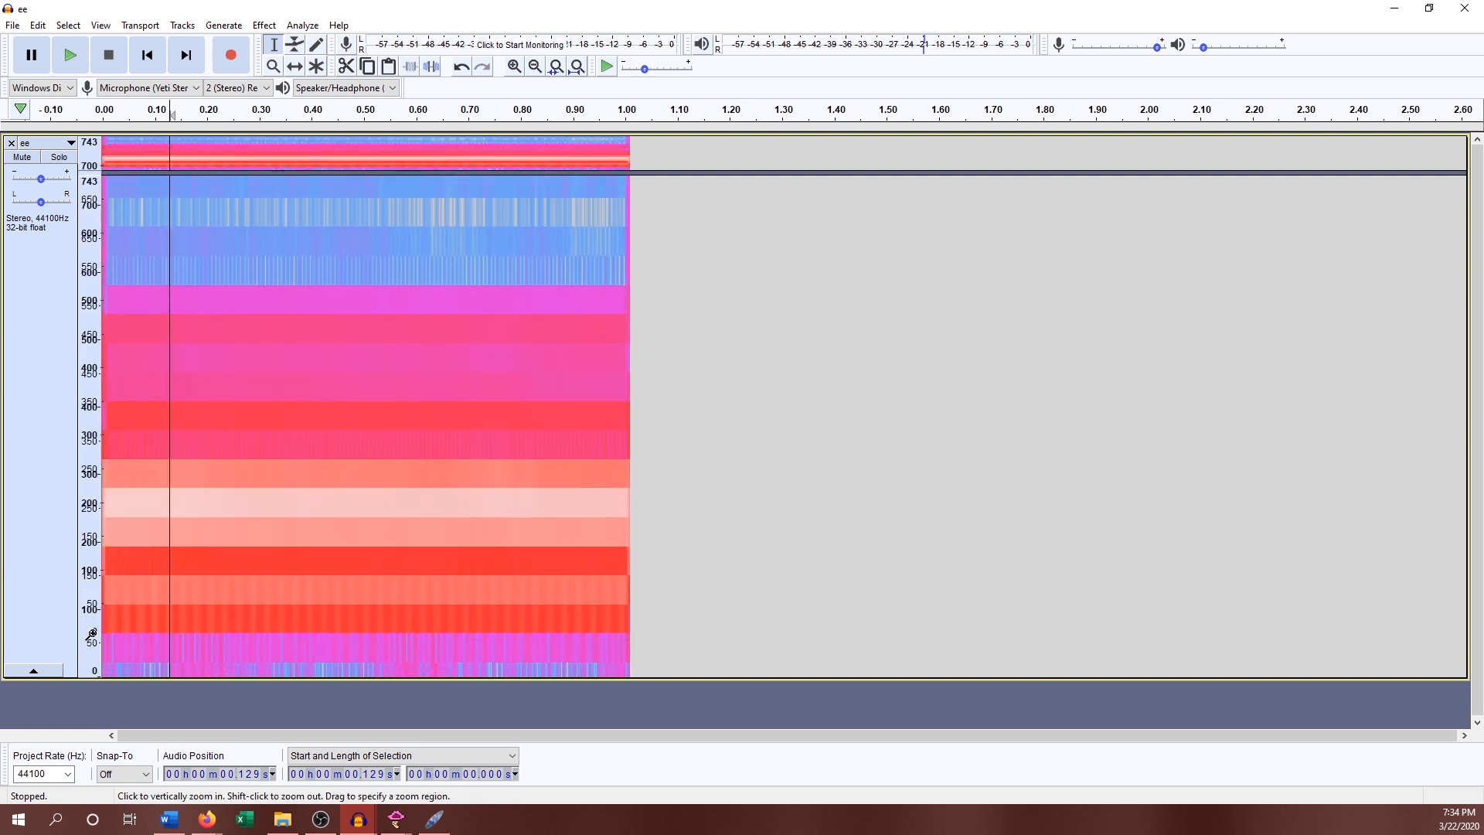
click(91, 615)
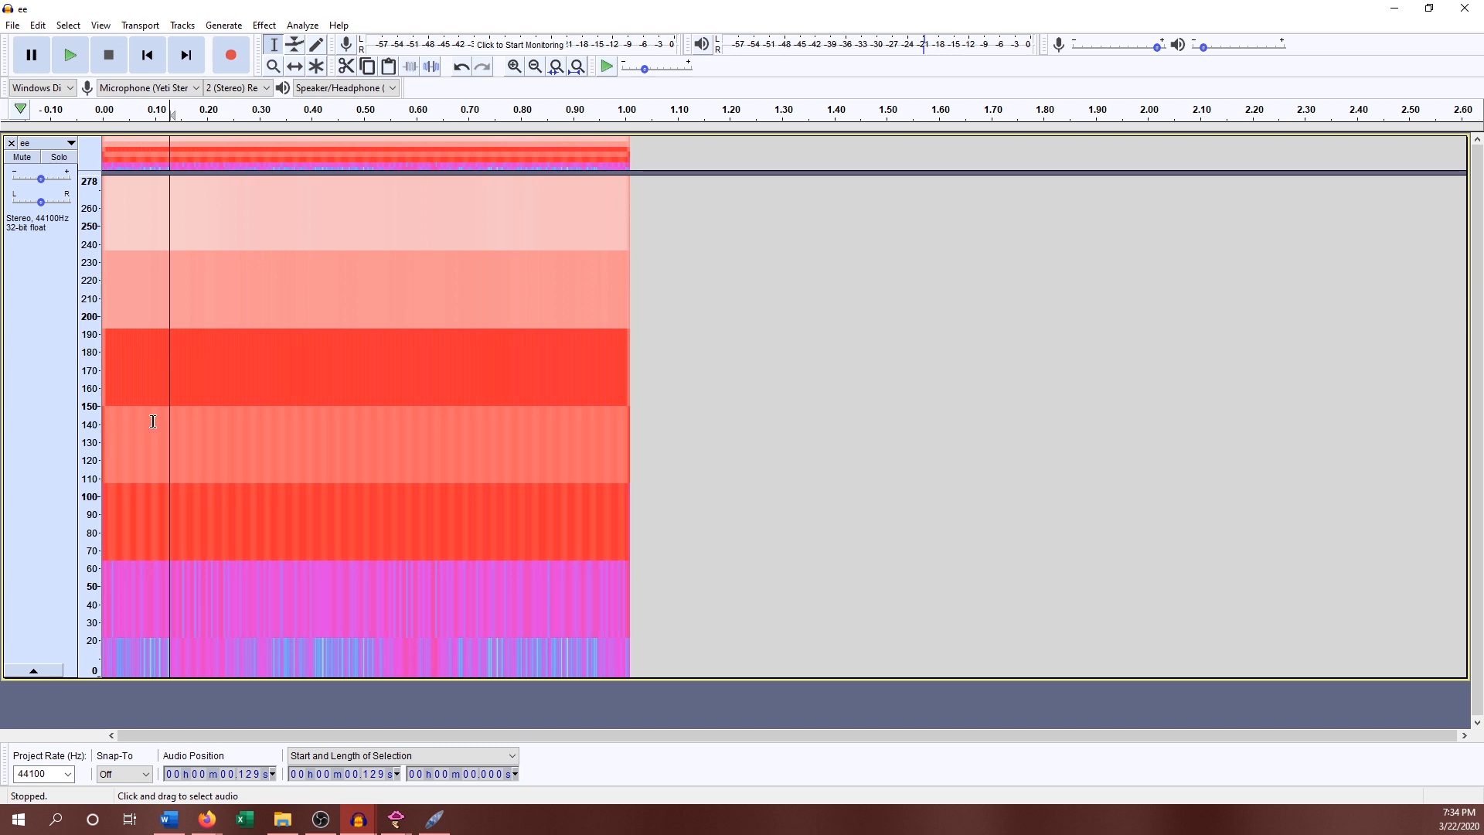
shift+click(86, 459)
shift+click(88, 457)
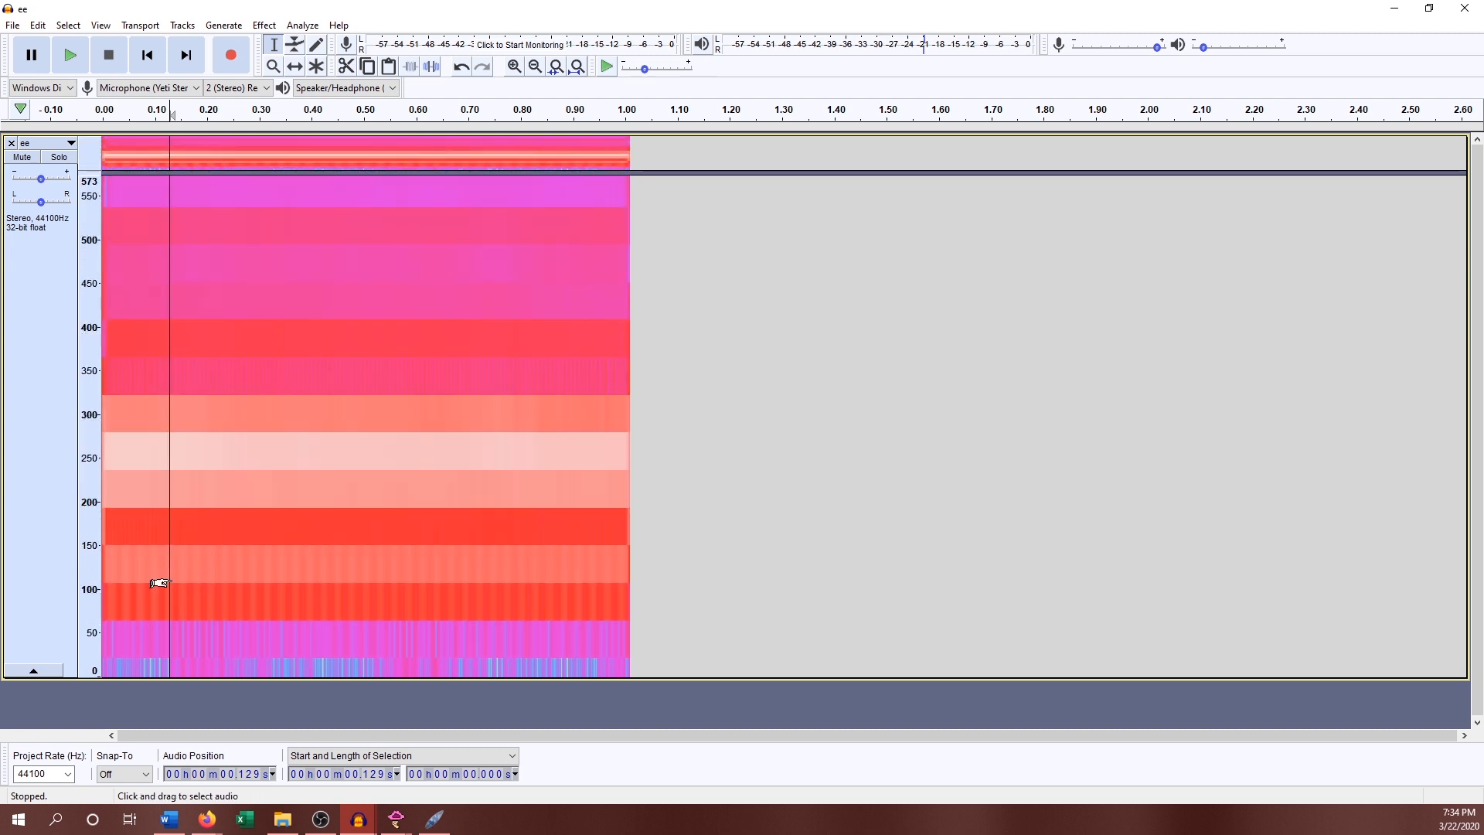
- Examine progressively higher frequency bands of the ee spectrogram, widening the vertical range to about 7.4 kHz
shift+click(88, 511)
shift+click(88, 511)
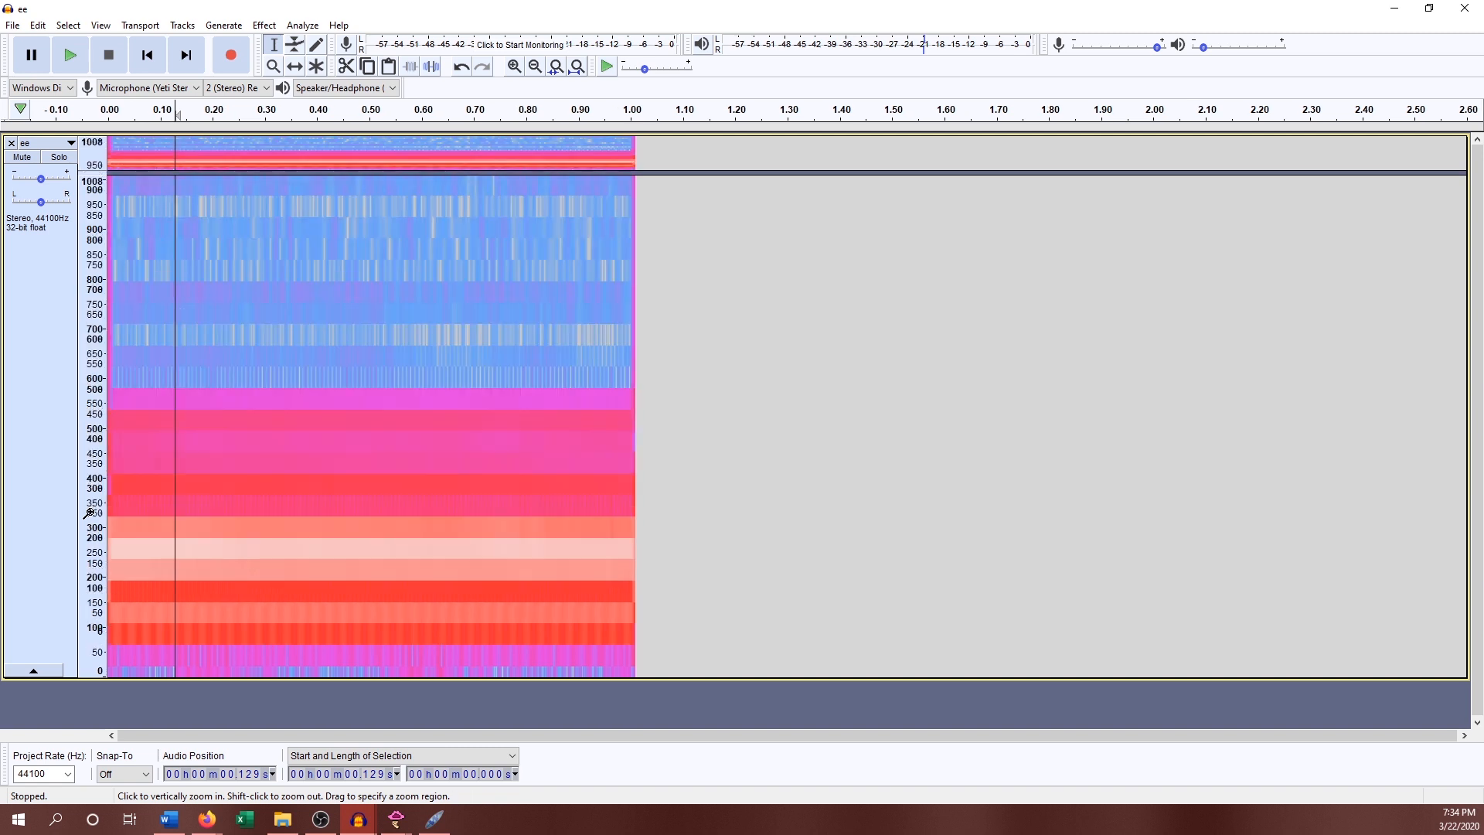
shift+click(90, 510)
shift+click(93, 510)
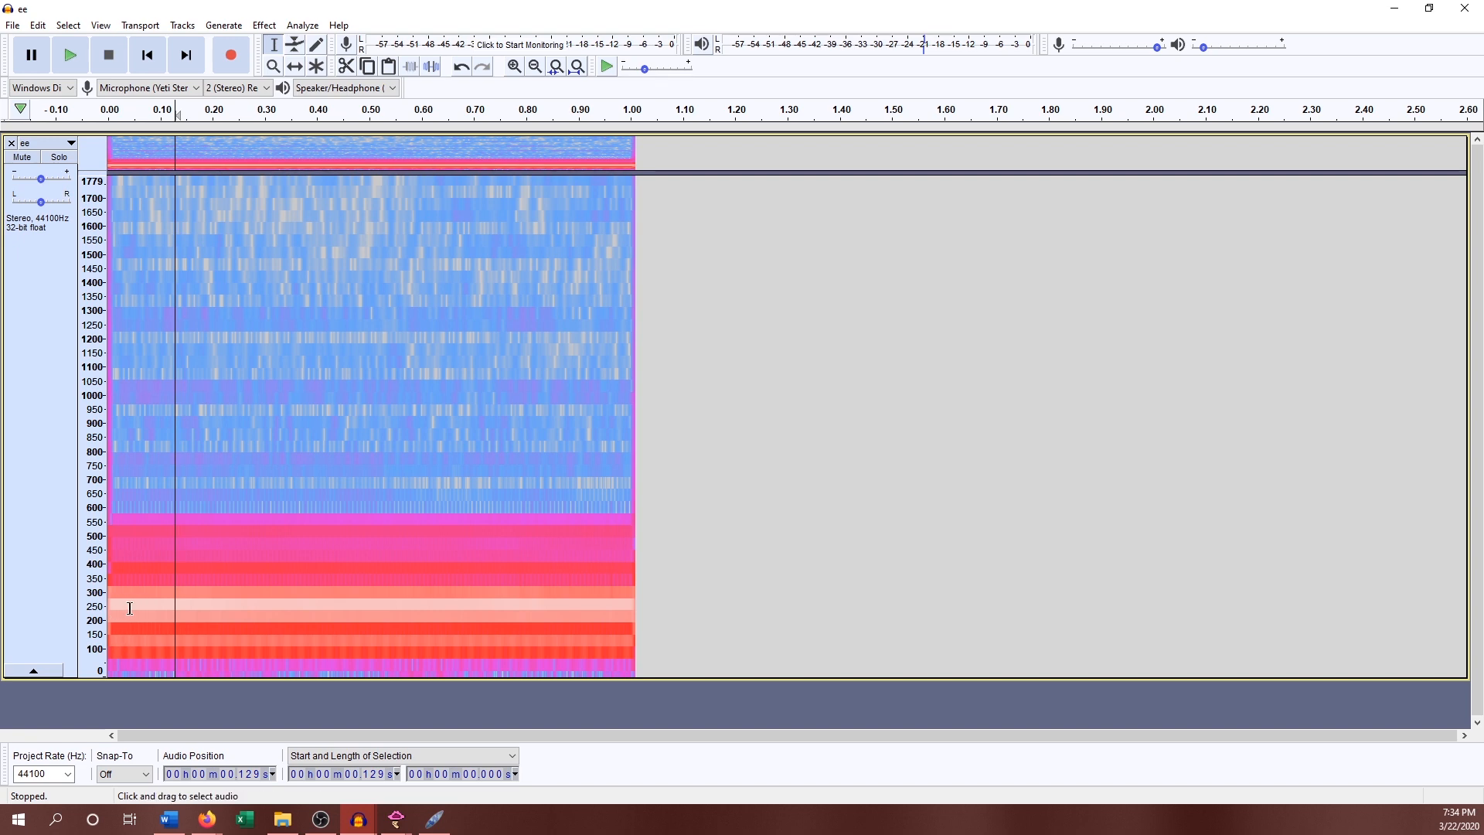
shift+click(90, 546)
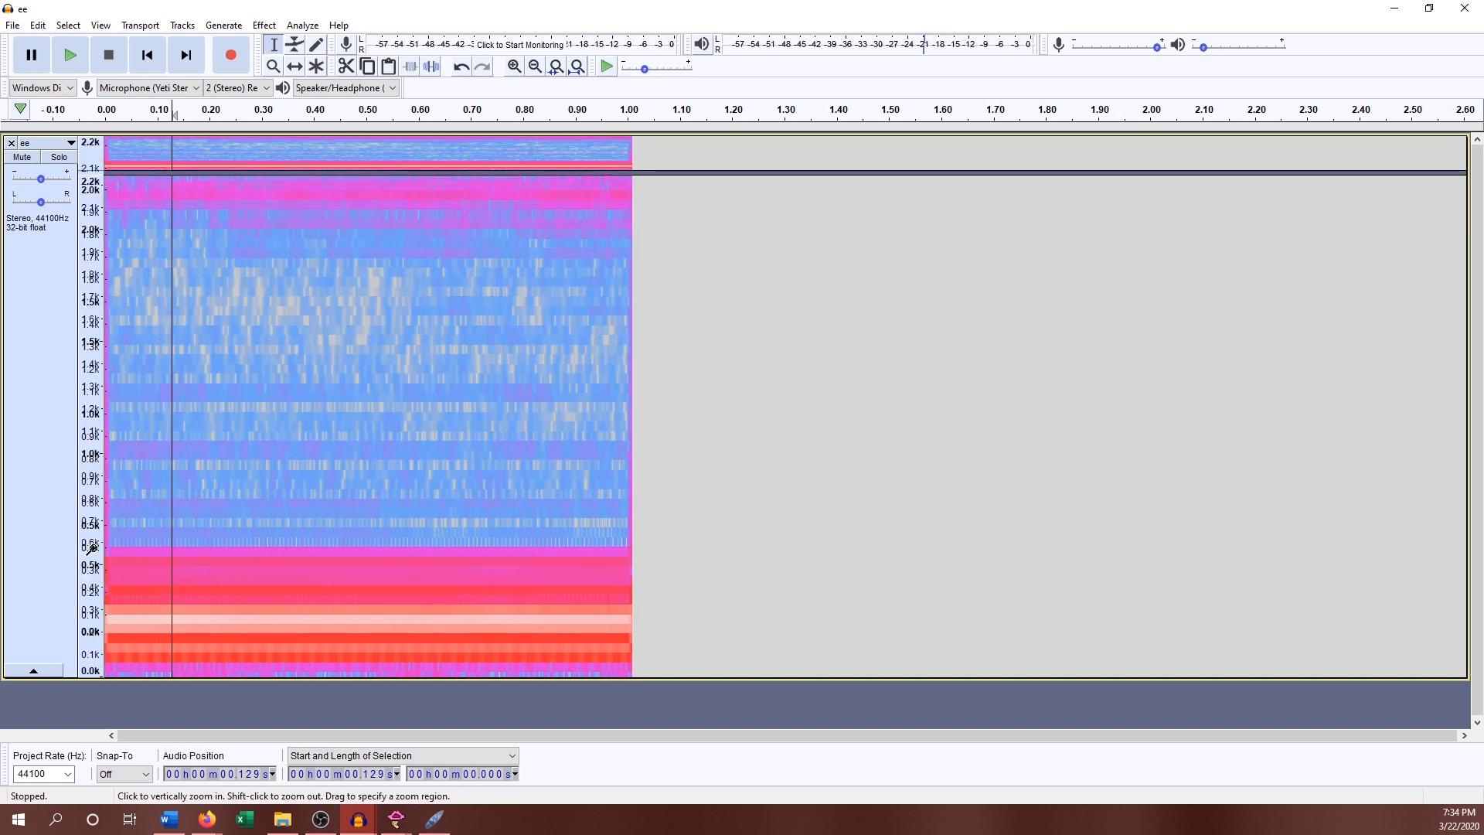
shift+click(93, 553)
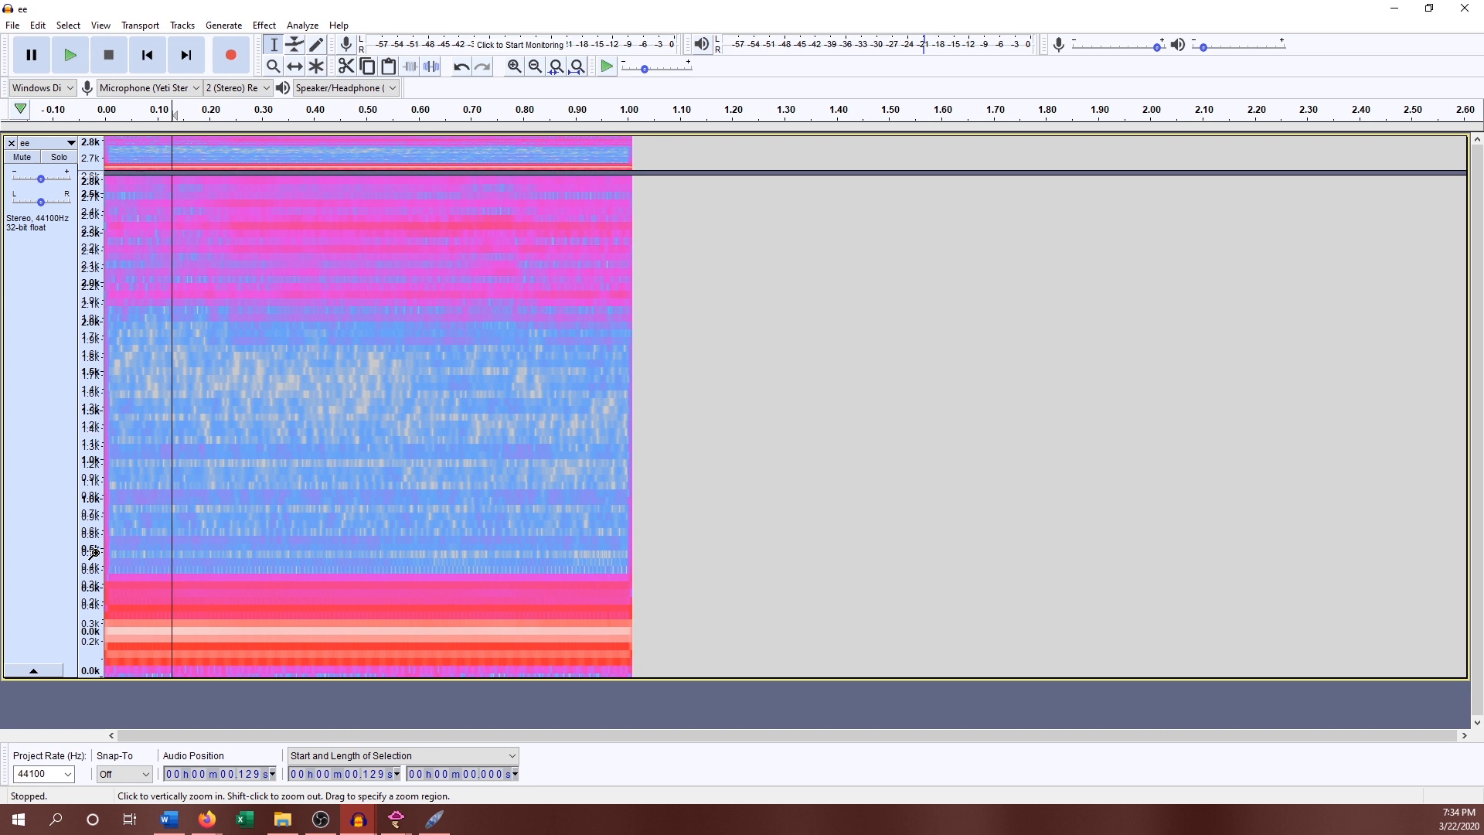
shift+click(88, 327)
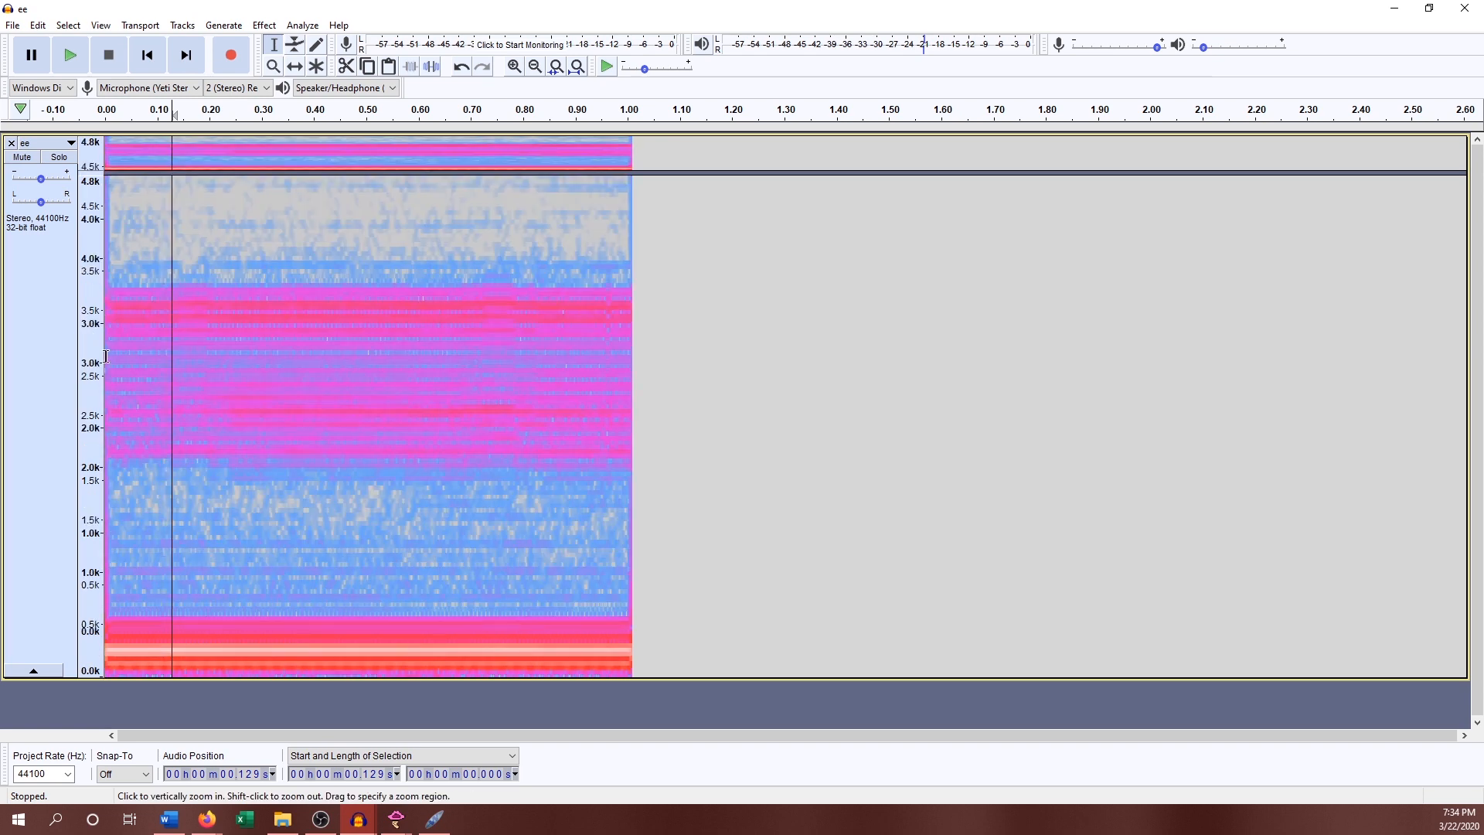
shift+click(92, 400)
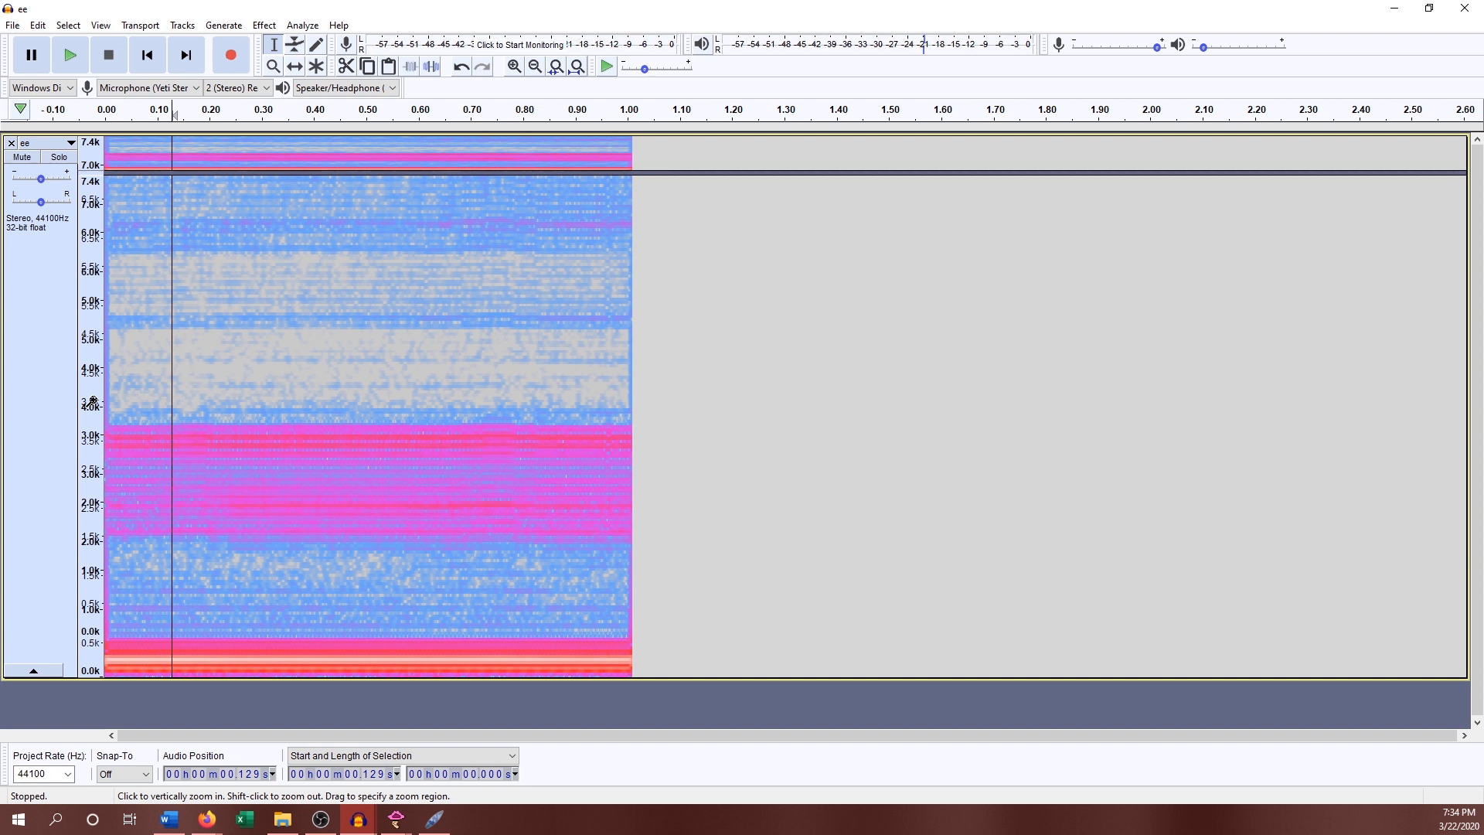
- Select about 0.828 s of the ee spectrogram from 0.070 s, below about 4.5 kHz, and plot its spectrum
drag(143, 369, 573, 688)
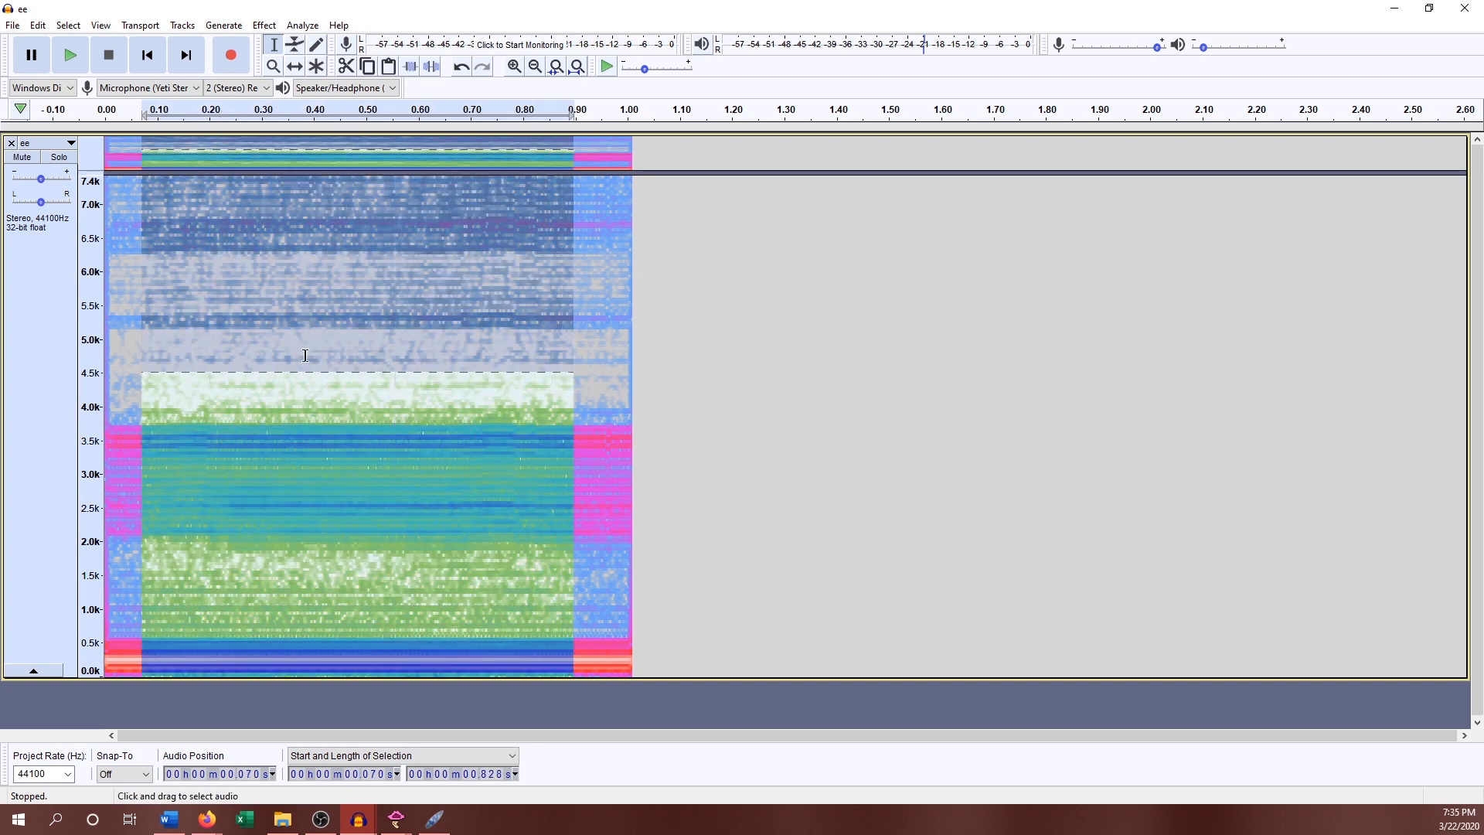
click(302, 26)
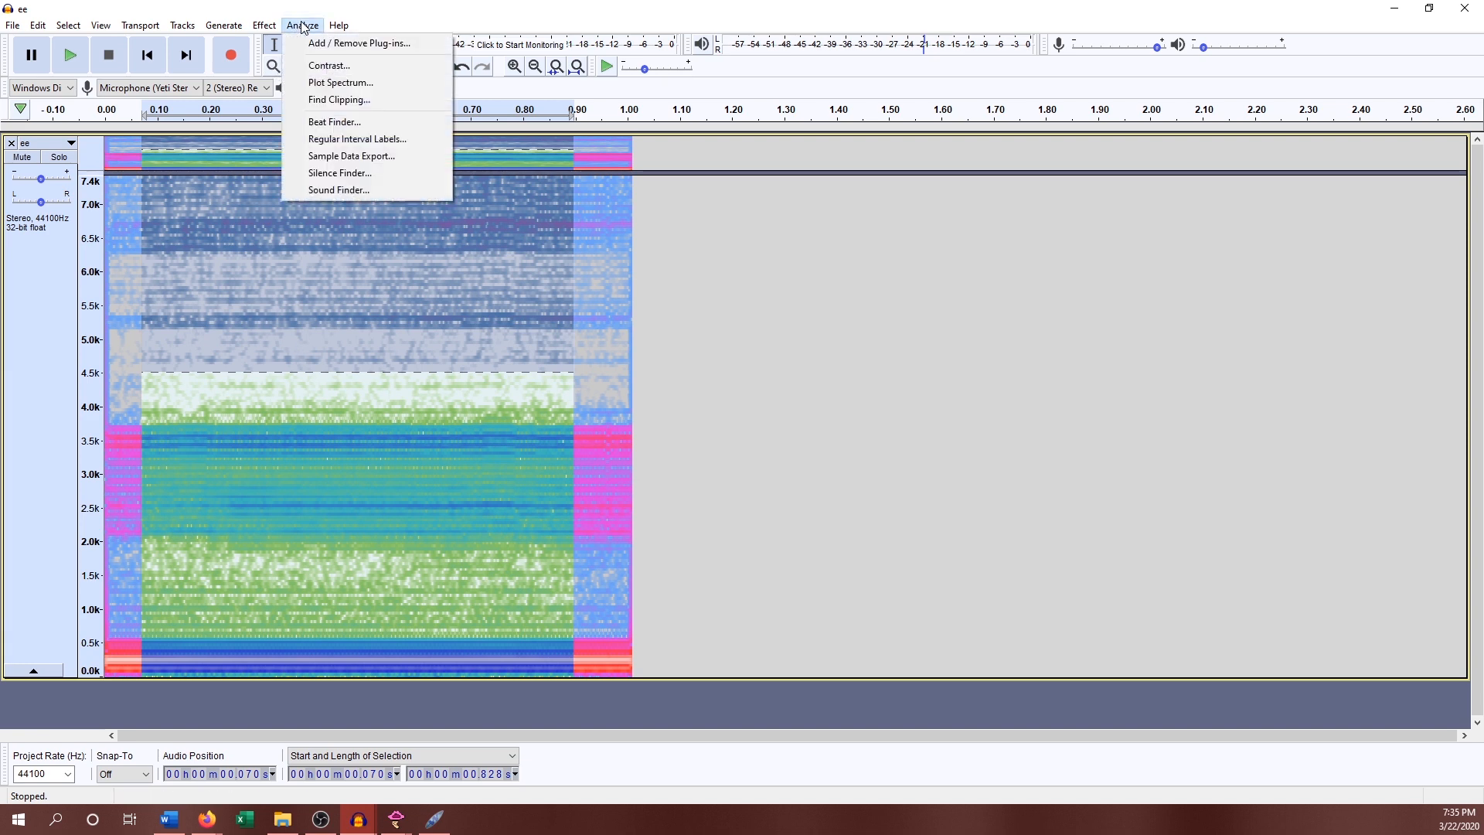
click(347, 83)
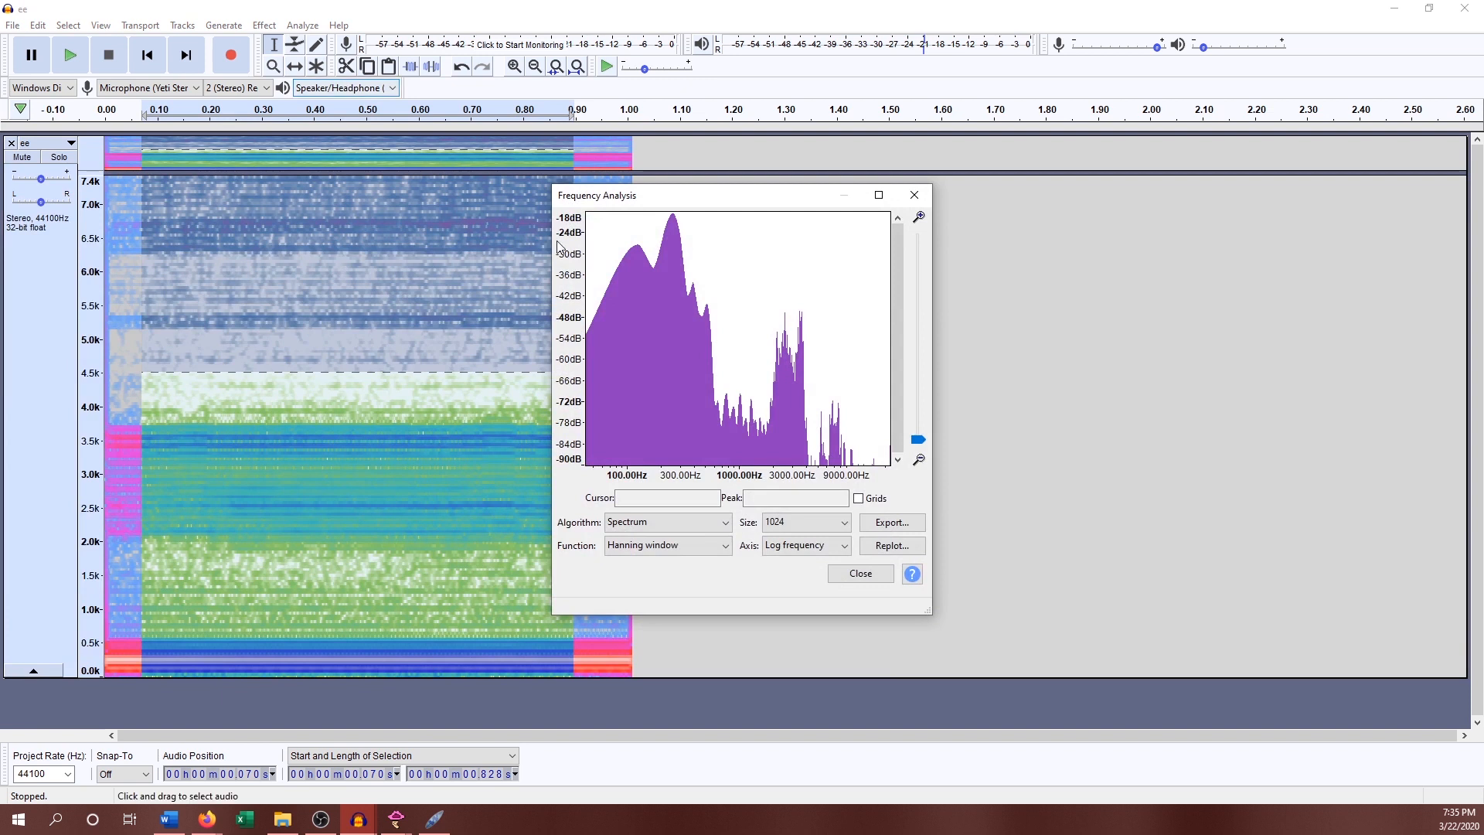
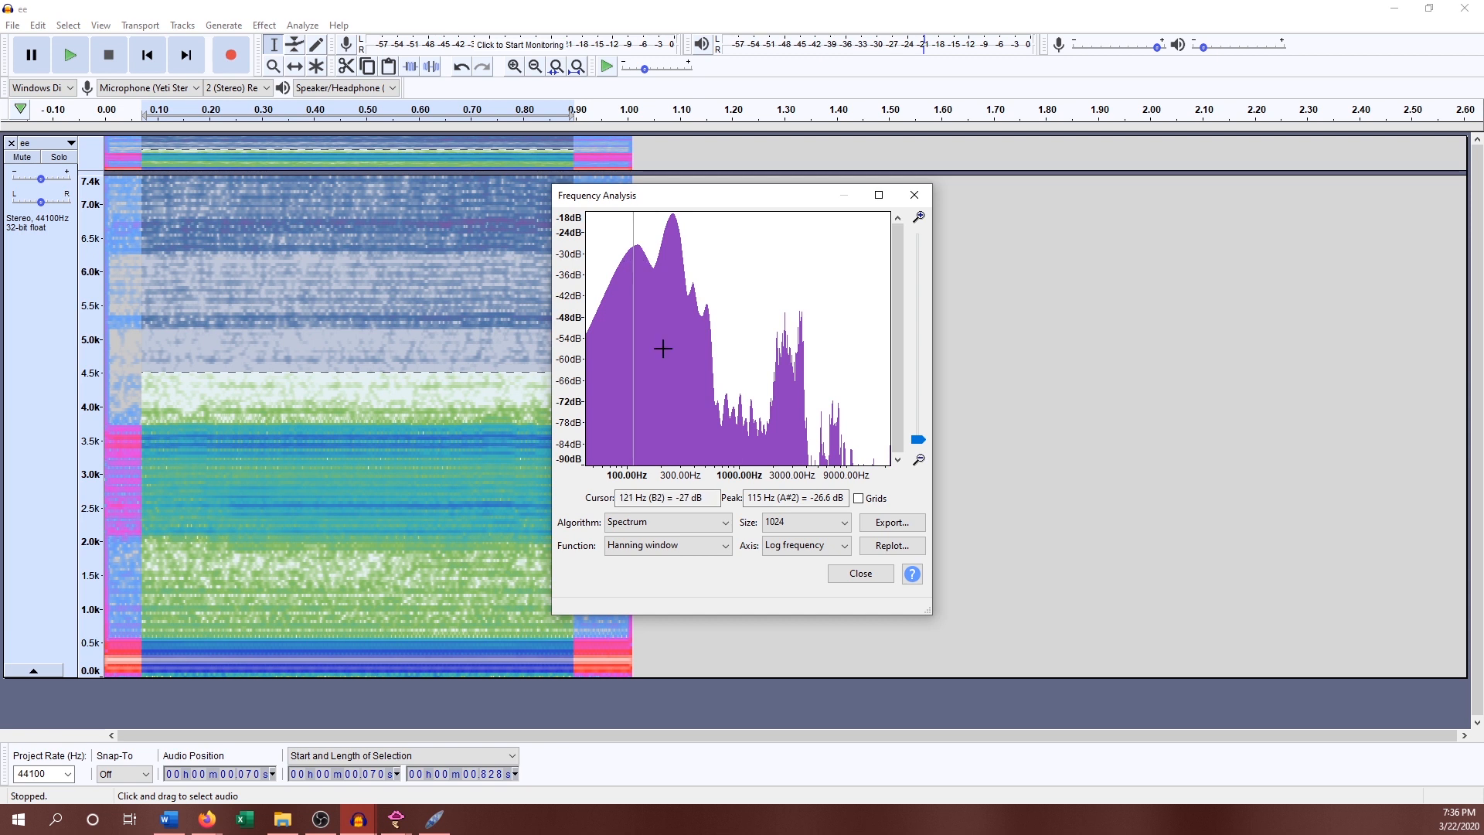
- Compare the ee spectrum at analysis sizes 2048 and 4096, leaving the size set to 4096
click(804, 523)
click(803, 585)
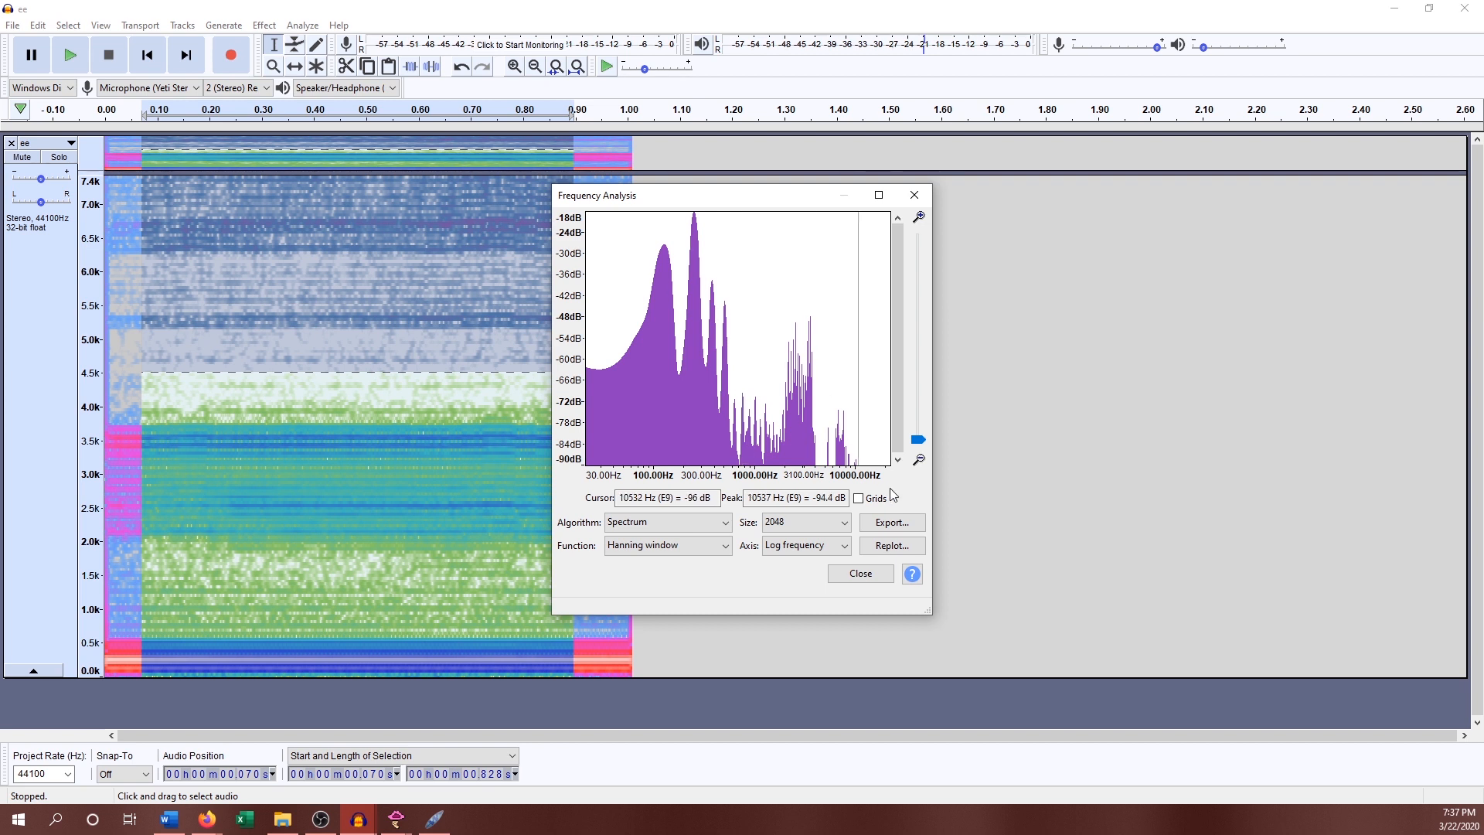
click(815, 521)
click(791, 598)
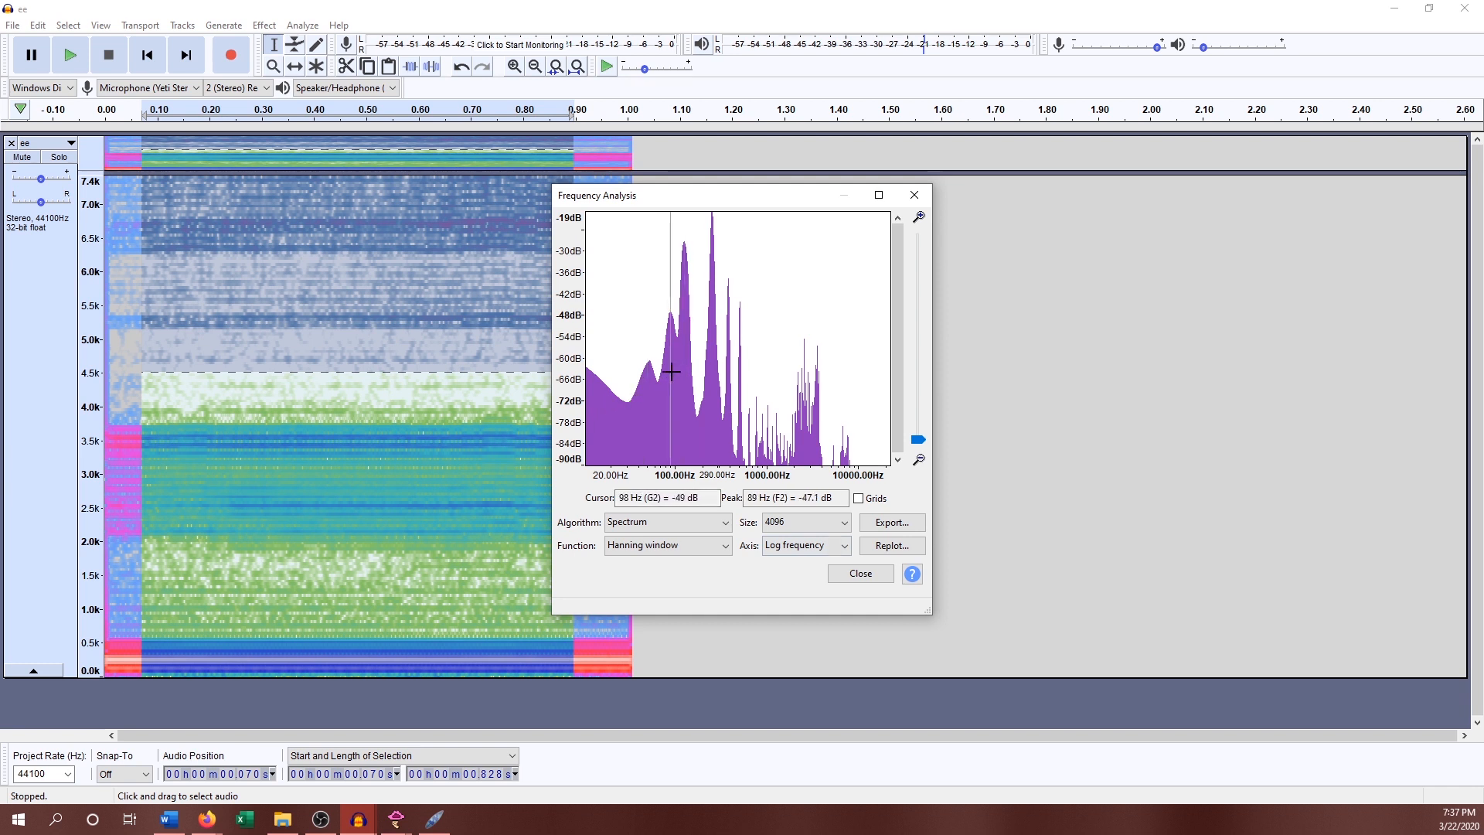
click(810, 519)
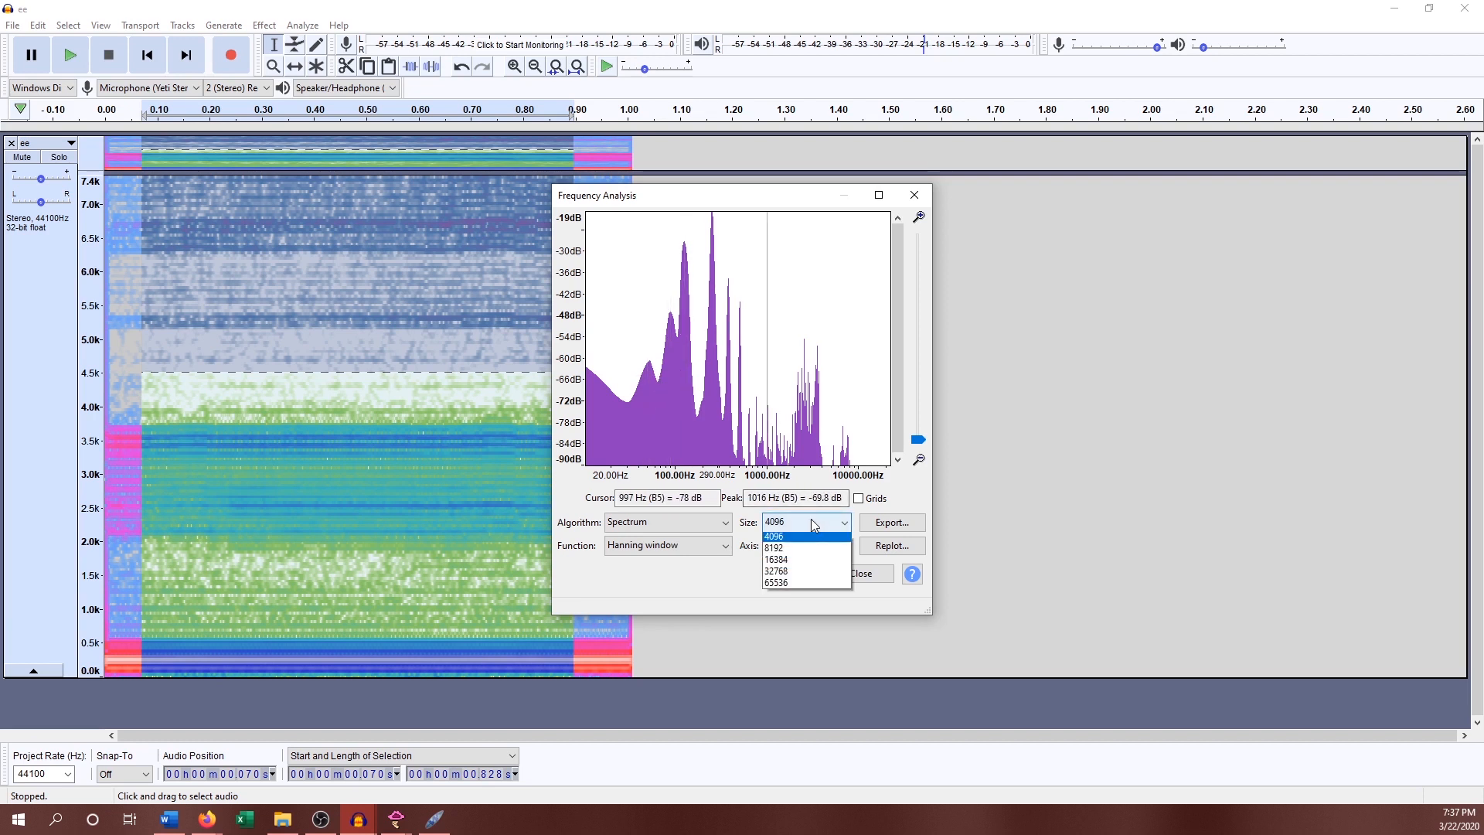
click(810, 589)
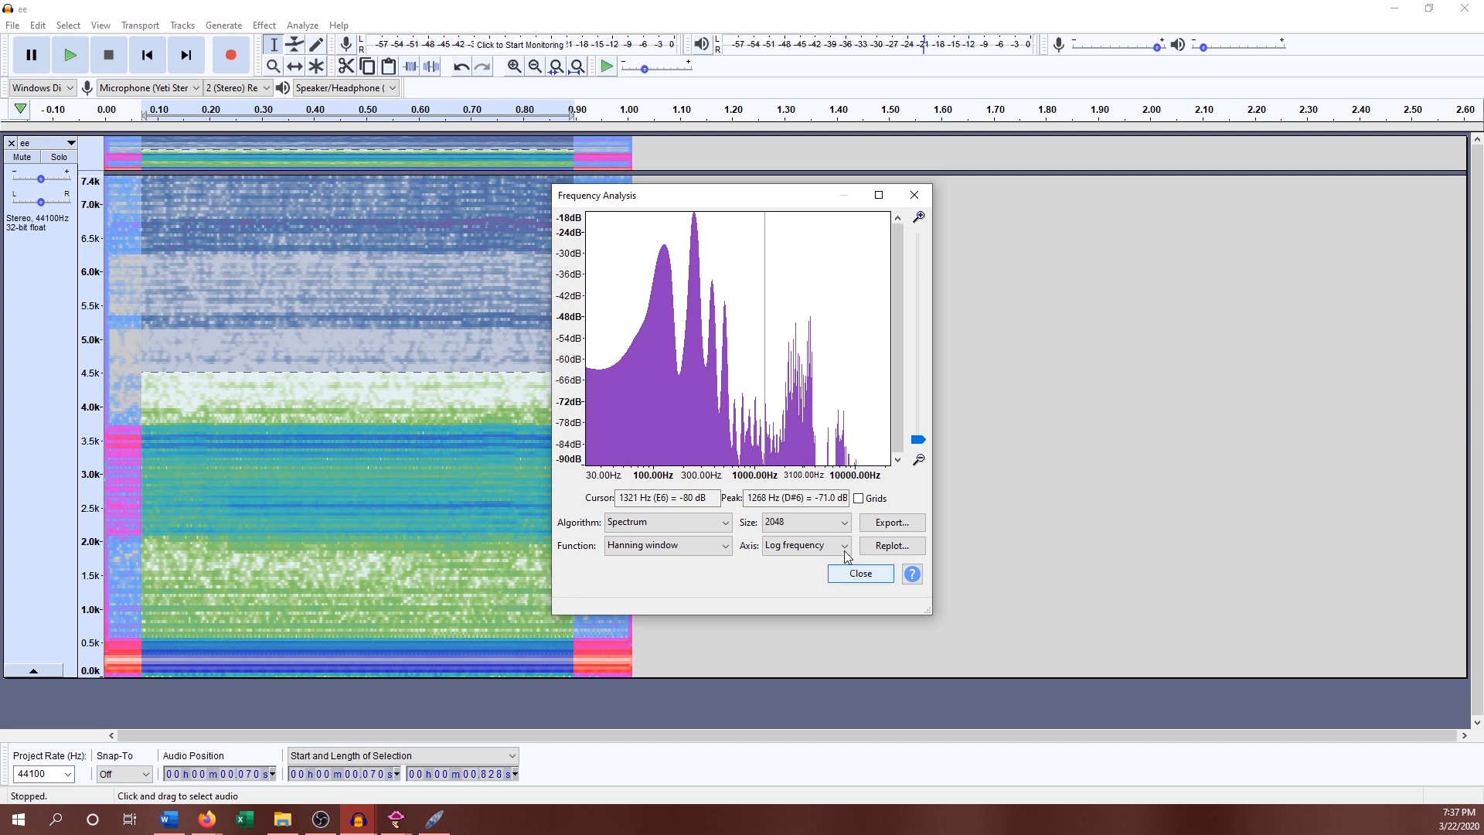
click(835, 523)
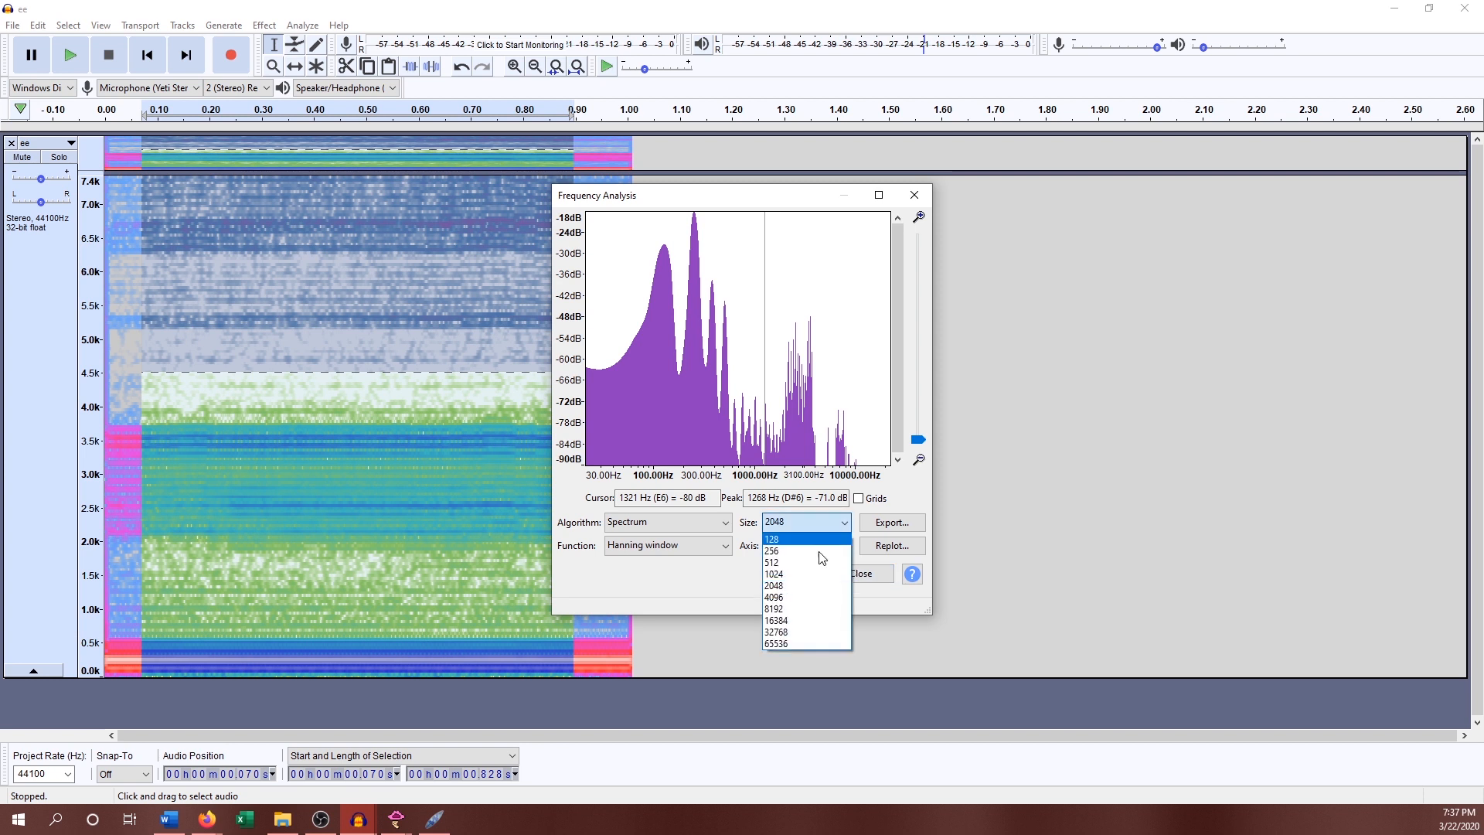
click(822, 595)
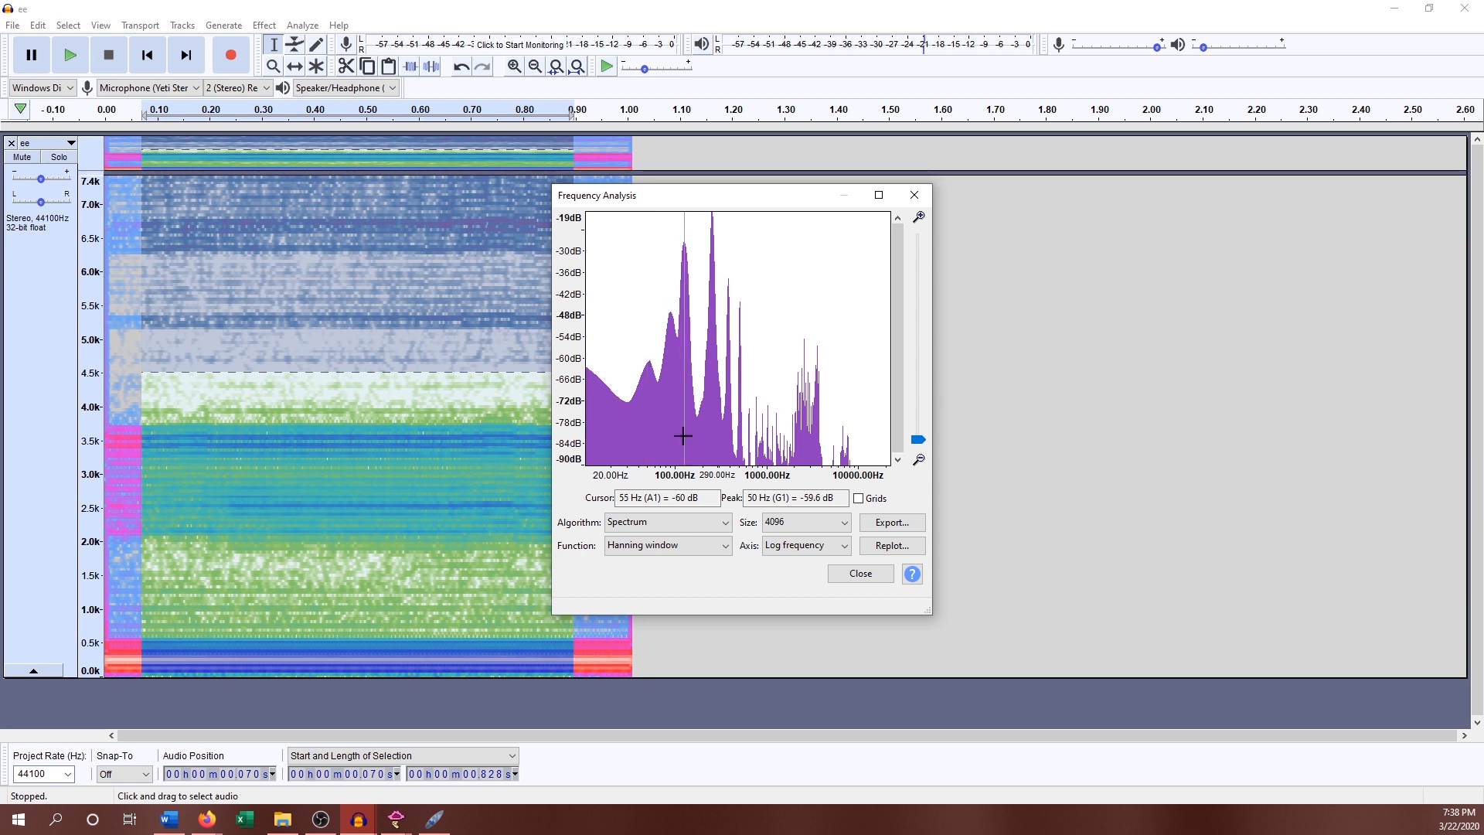
- Compare the ee spectrum at analysis sizes 2048 and 1024, leaving the size set to 1024
click(769, 527)
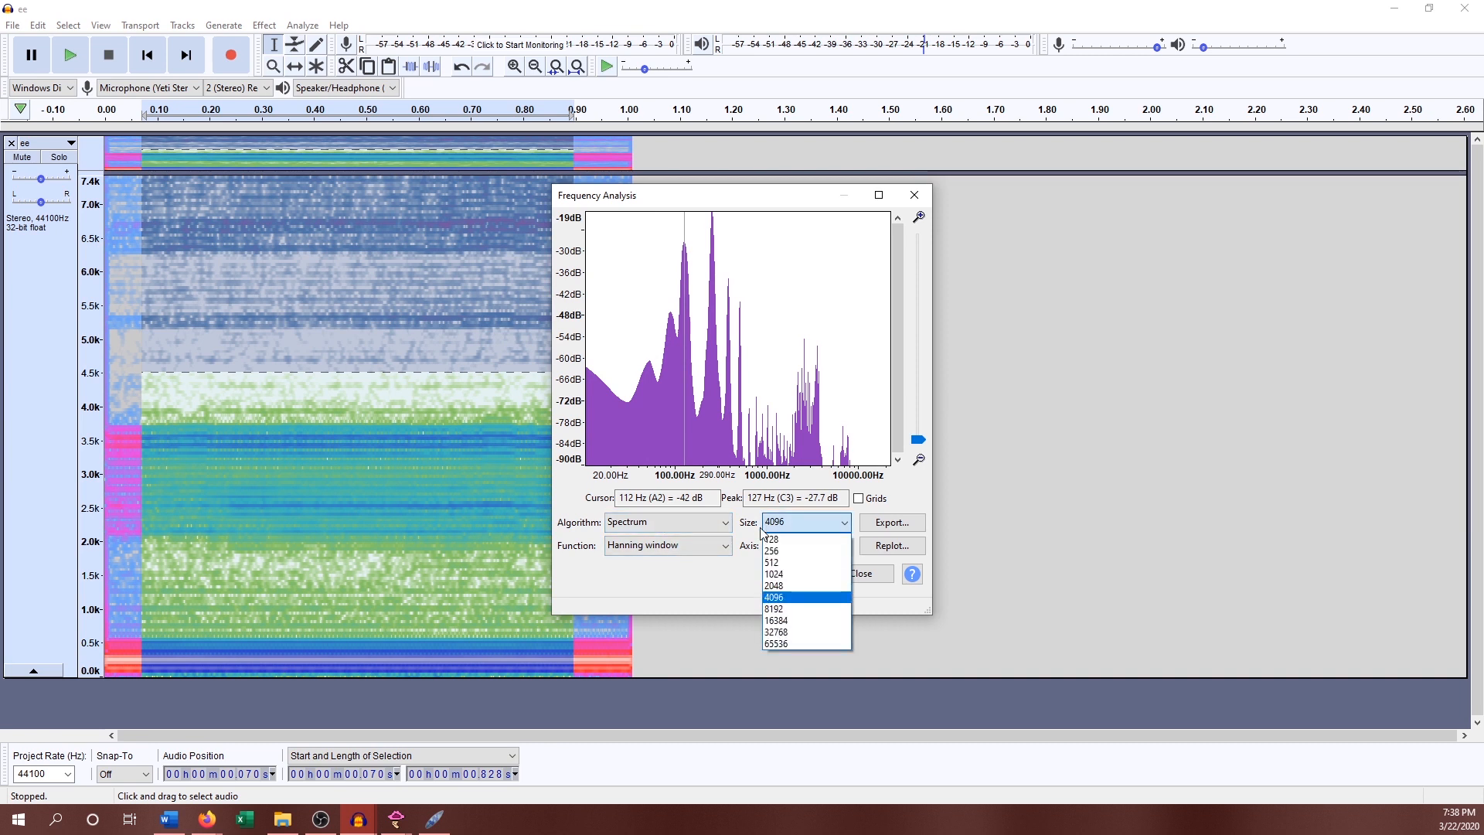
click(787, 586)
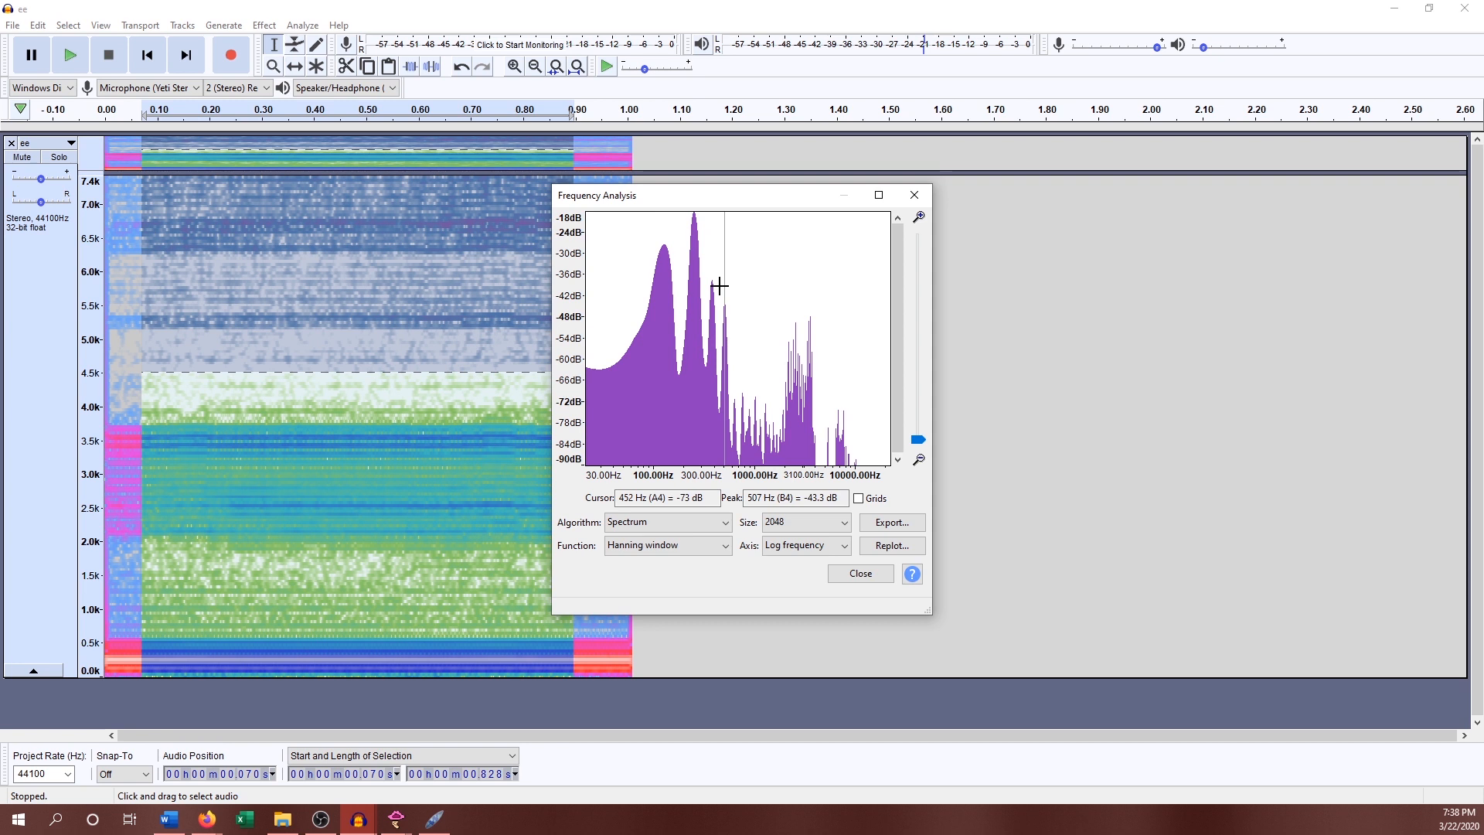
click(805, 523)
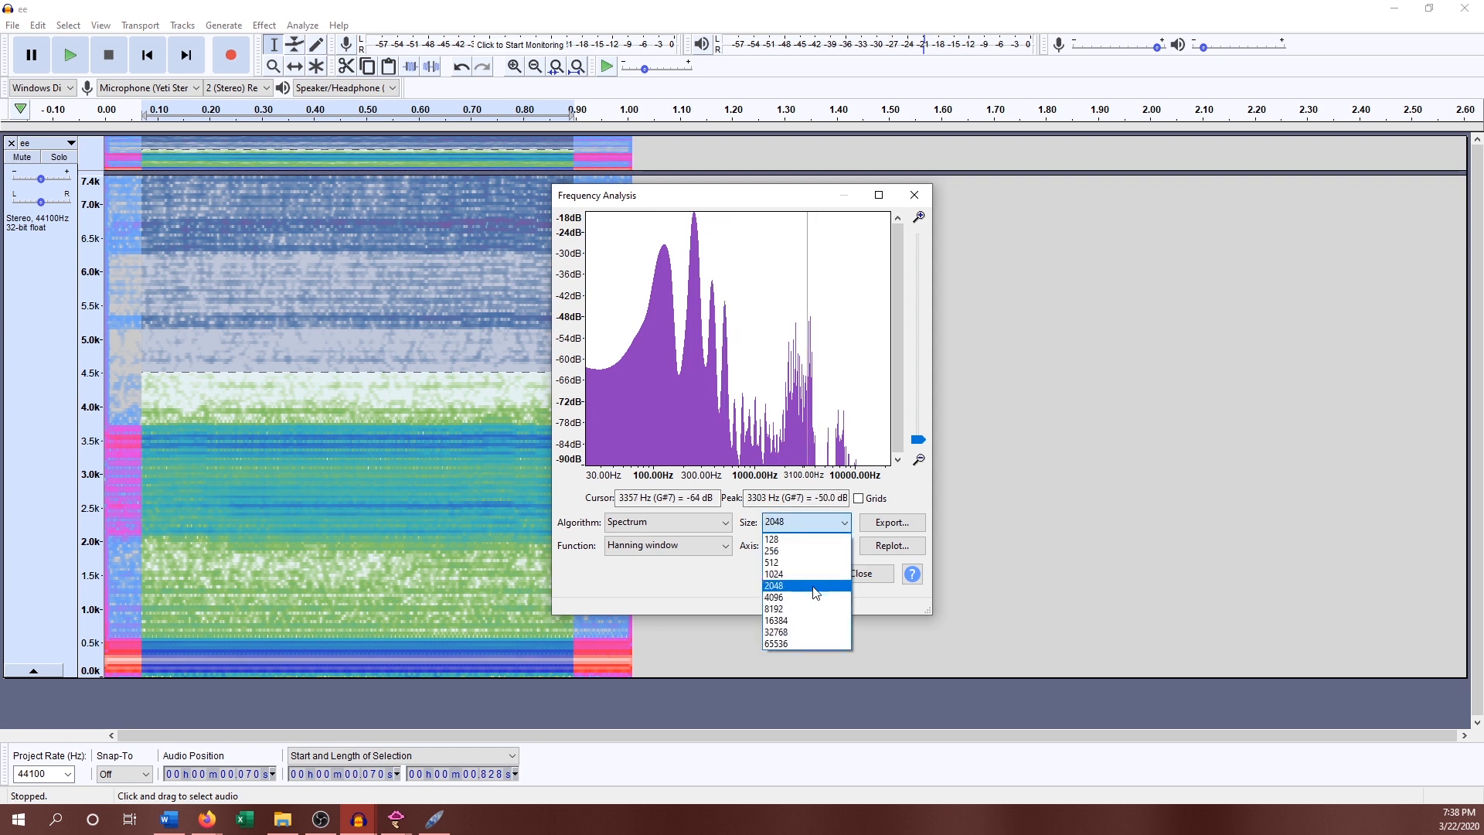
click(794, 576)
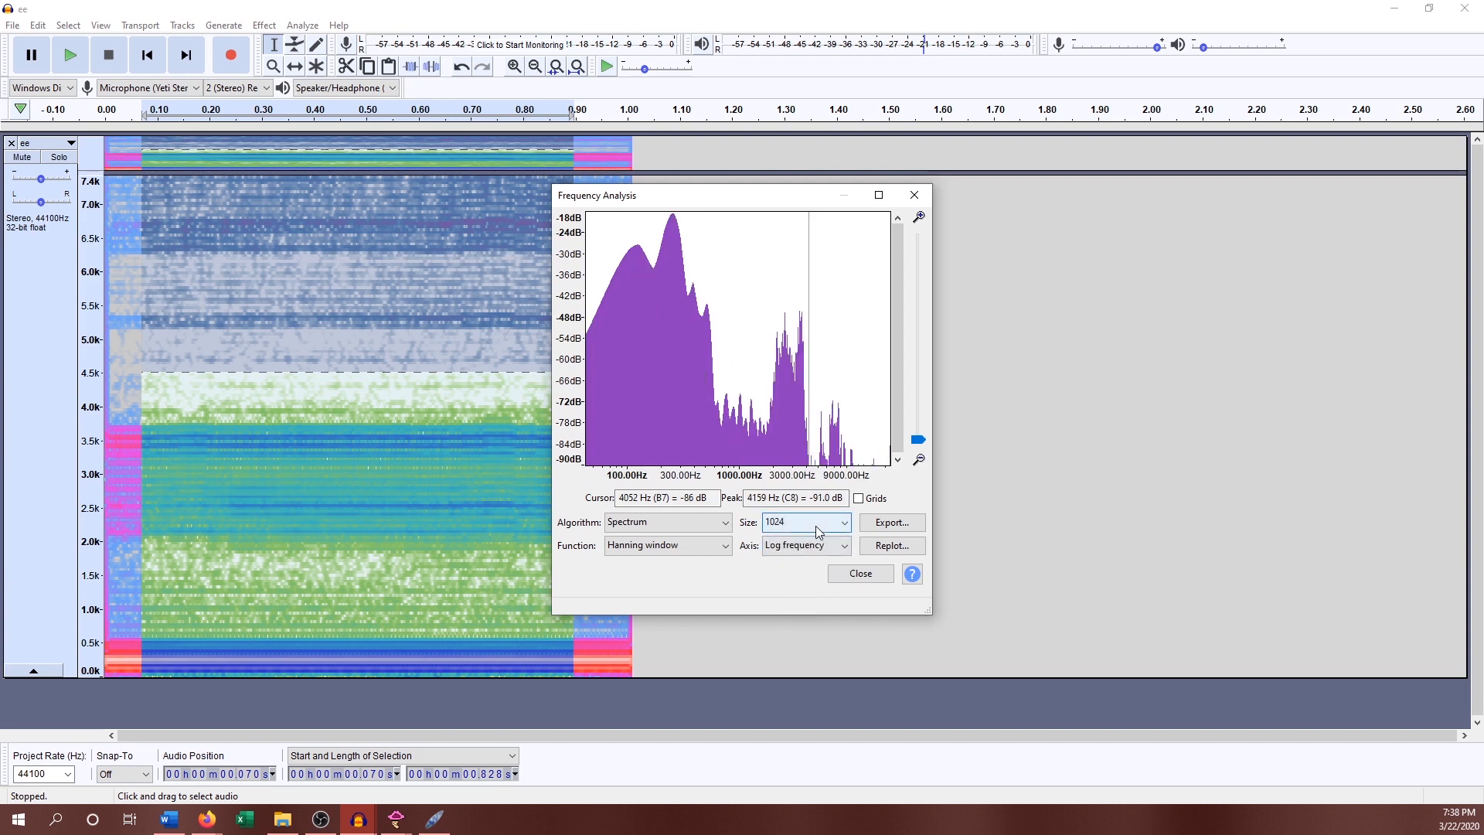
click(815, 523)
click(800, 588)
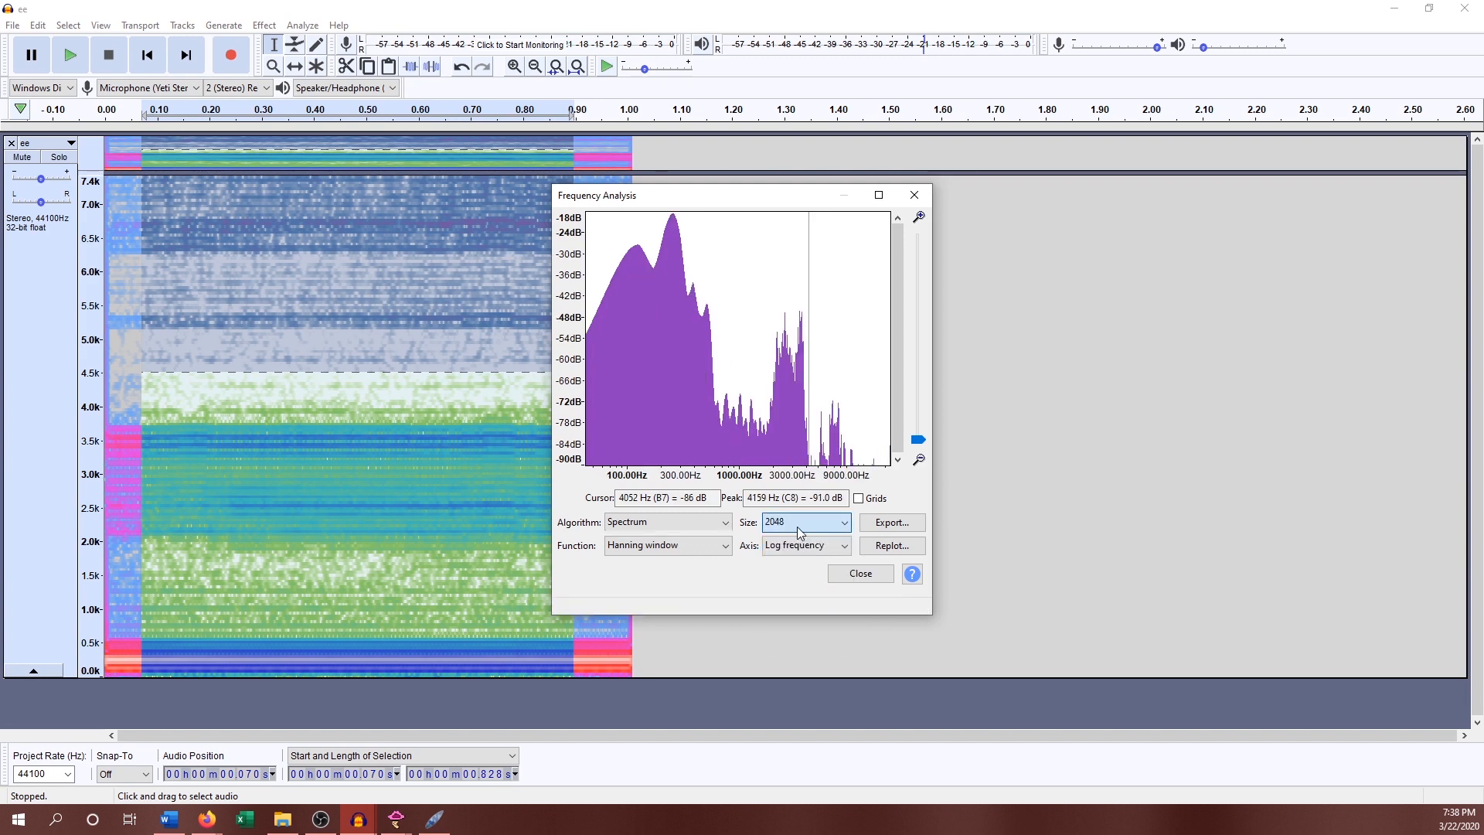
click(803, 523)
click(786, 576)
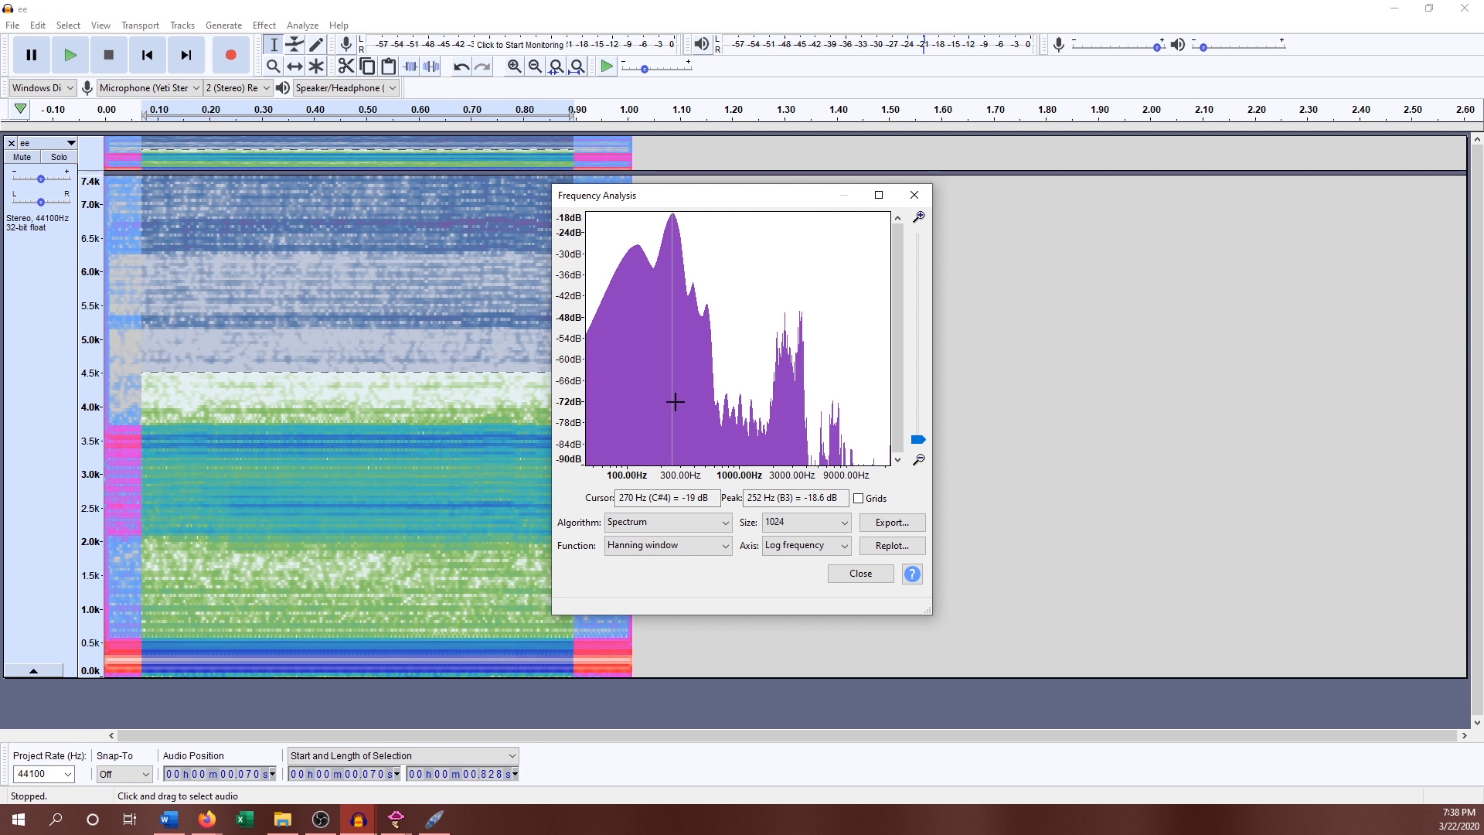
- Compare the ee spectrum at analysis sizes 256, 512 and 1024, leaving the size set to 2048
click(804, 523)
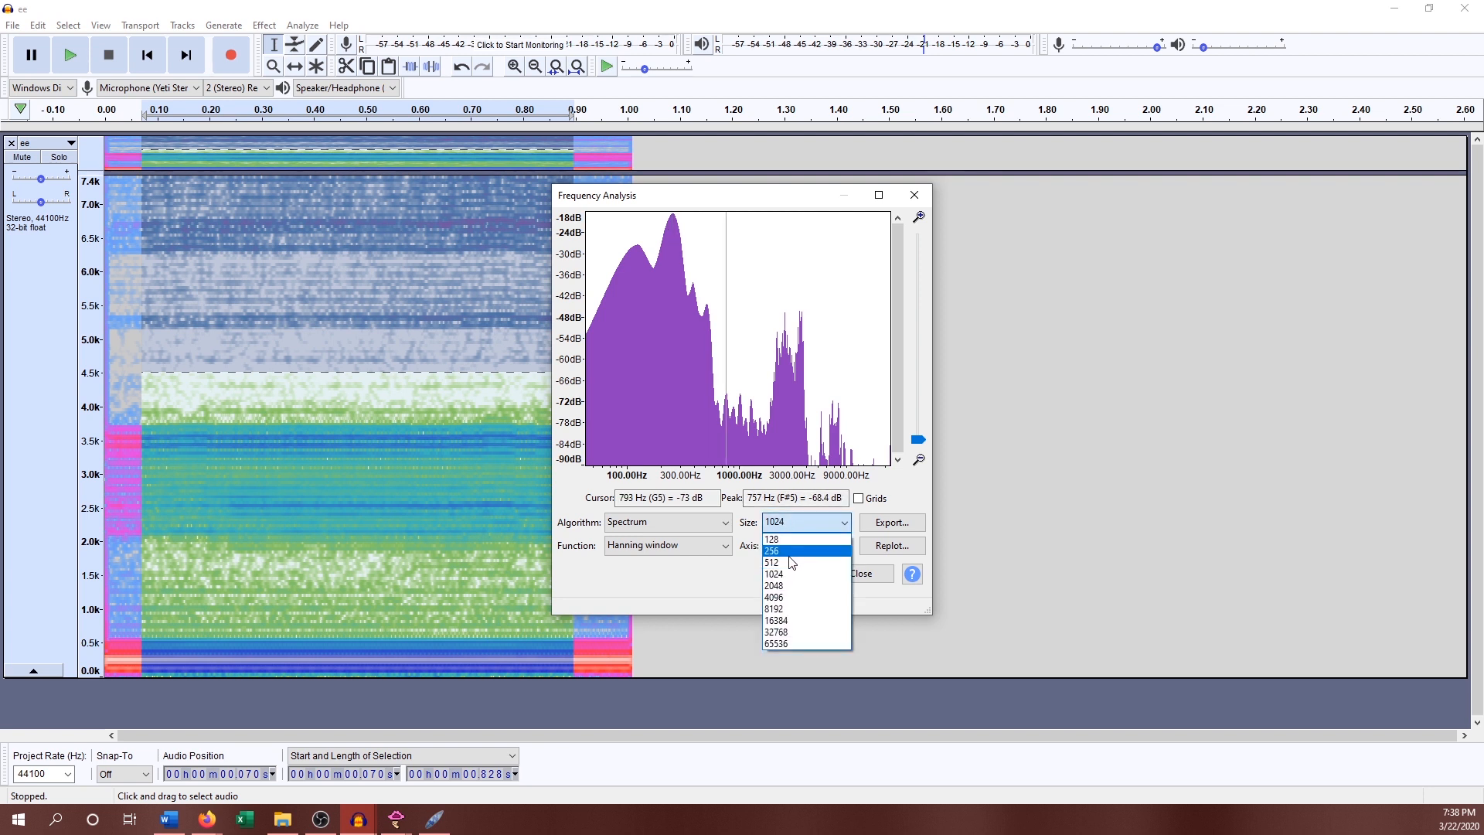
click(789, 551)
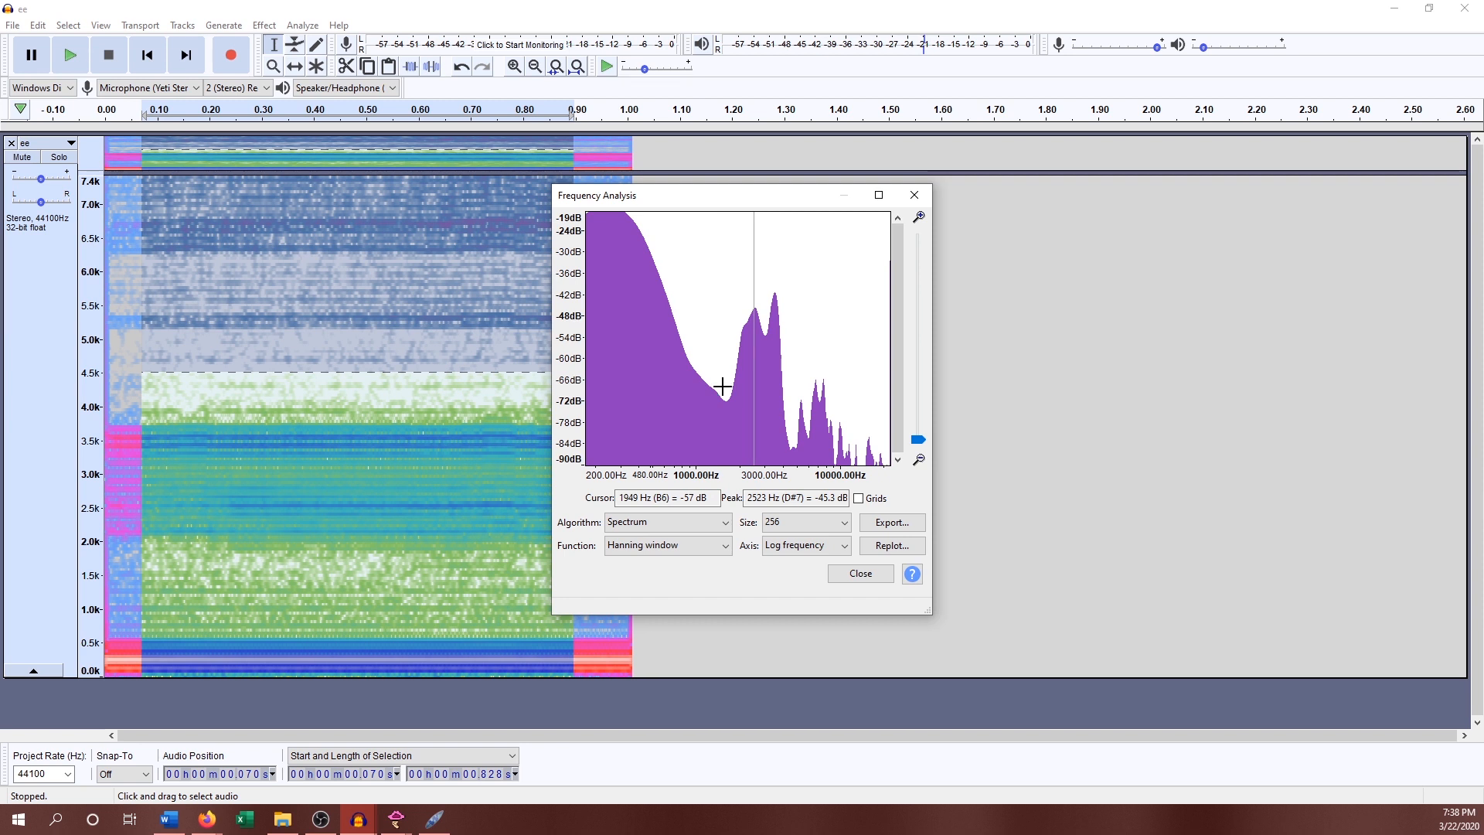
click(800, 525)
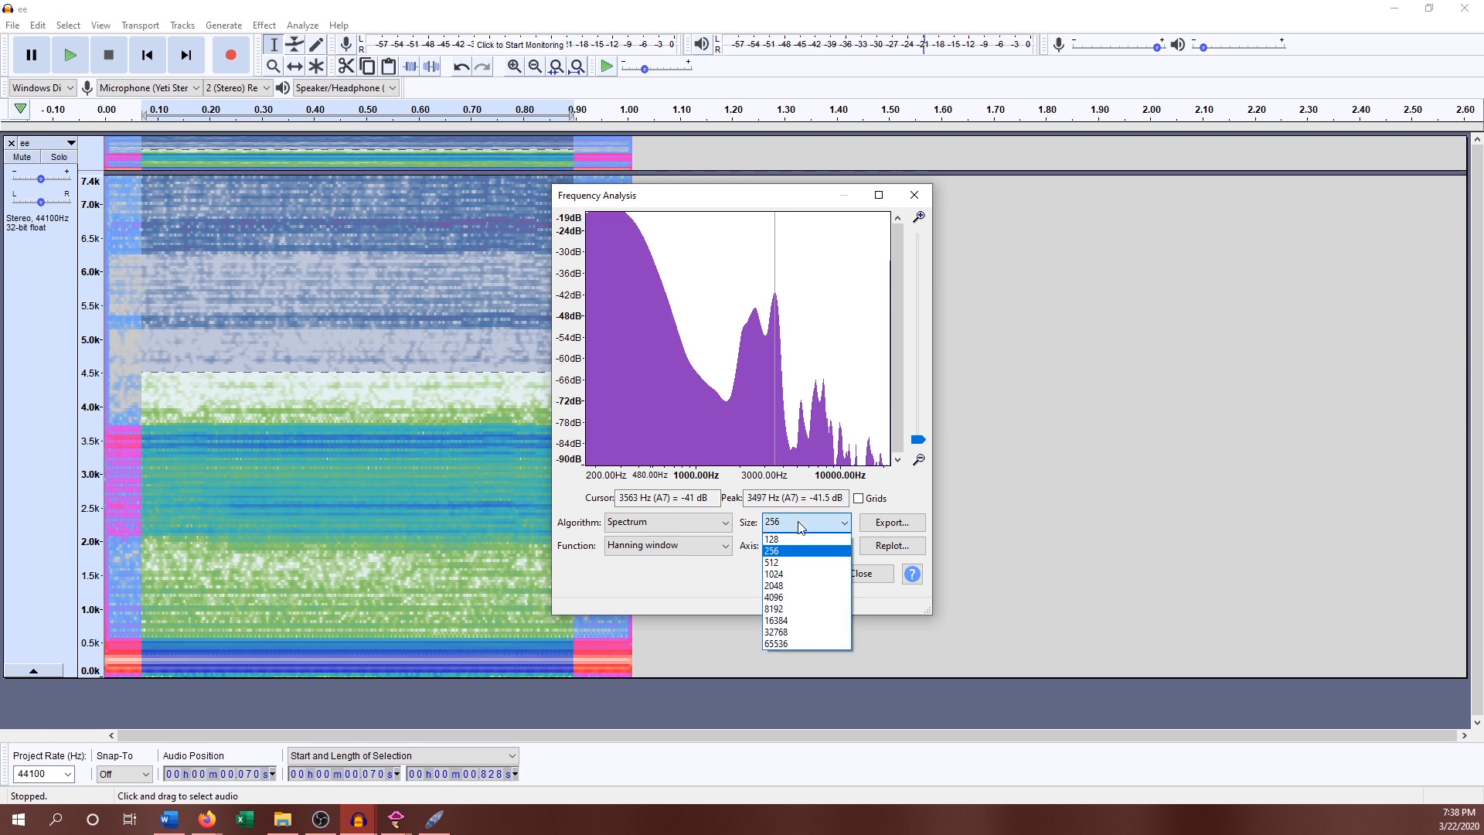
click(802, 565)
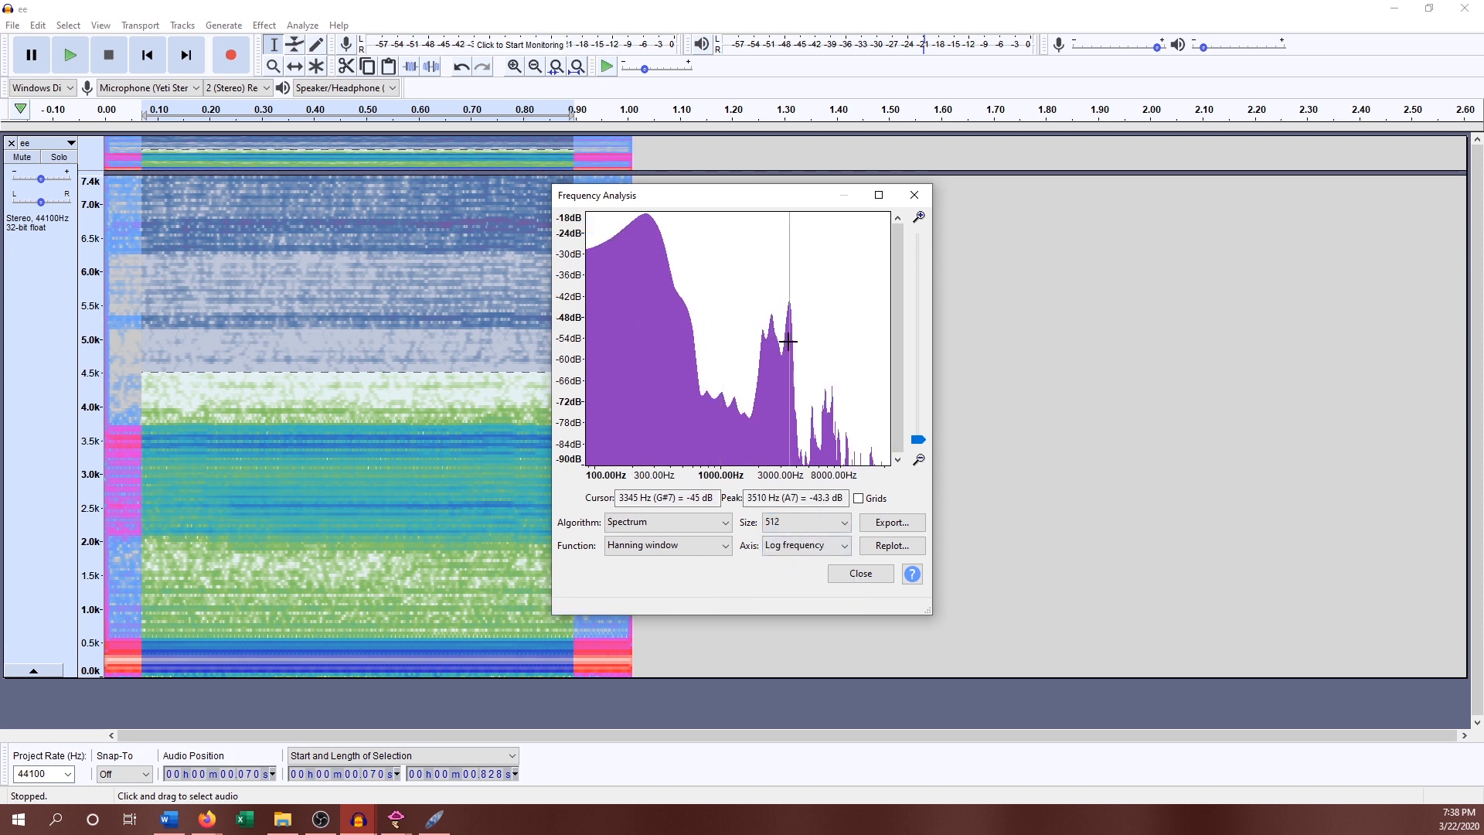
click(796, 526)
click(801, 574)
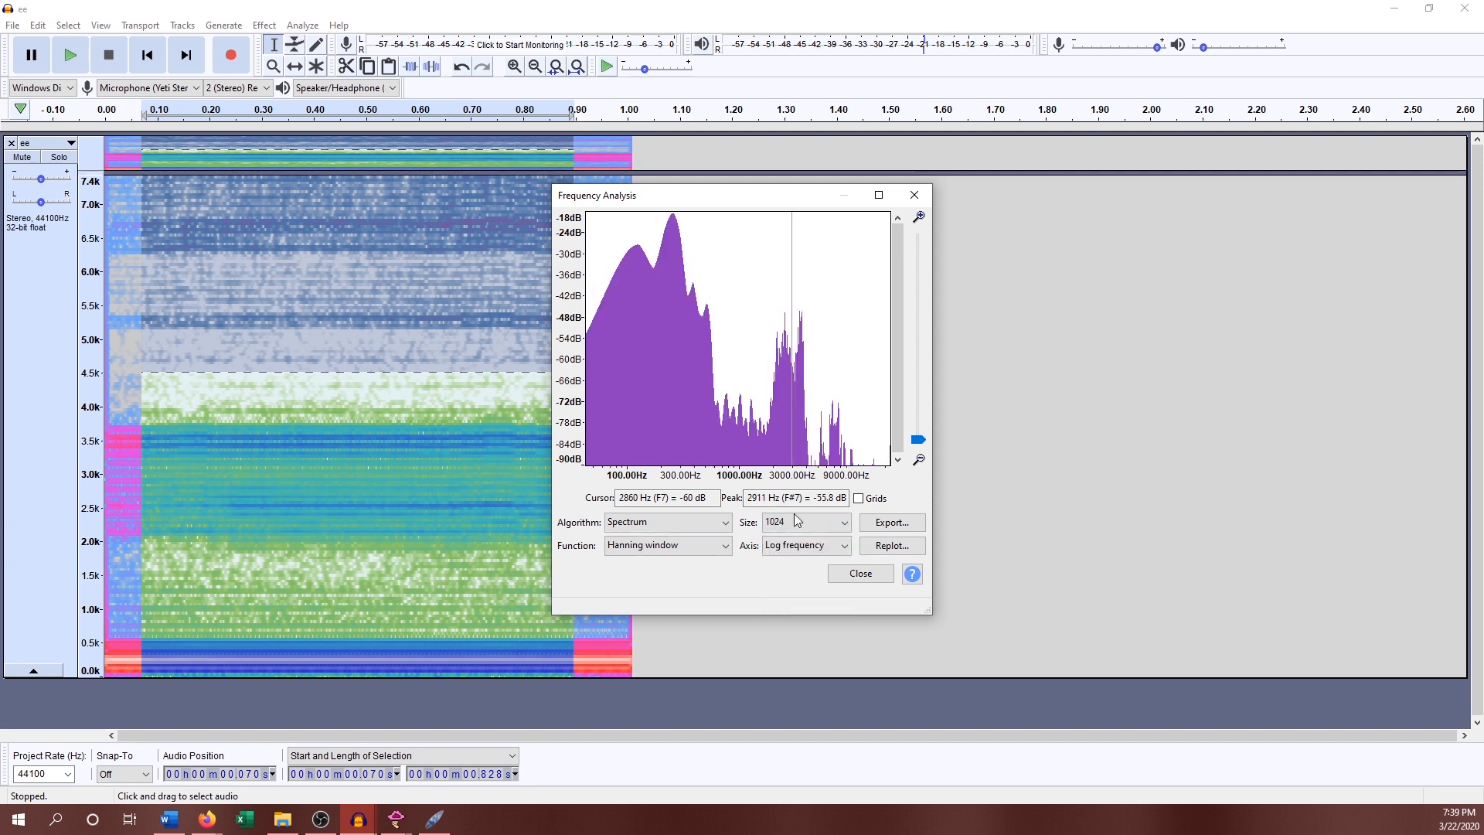
click(796, 523)
click(804, 585)
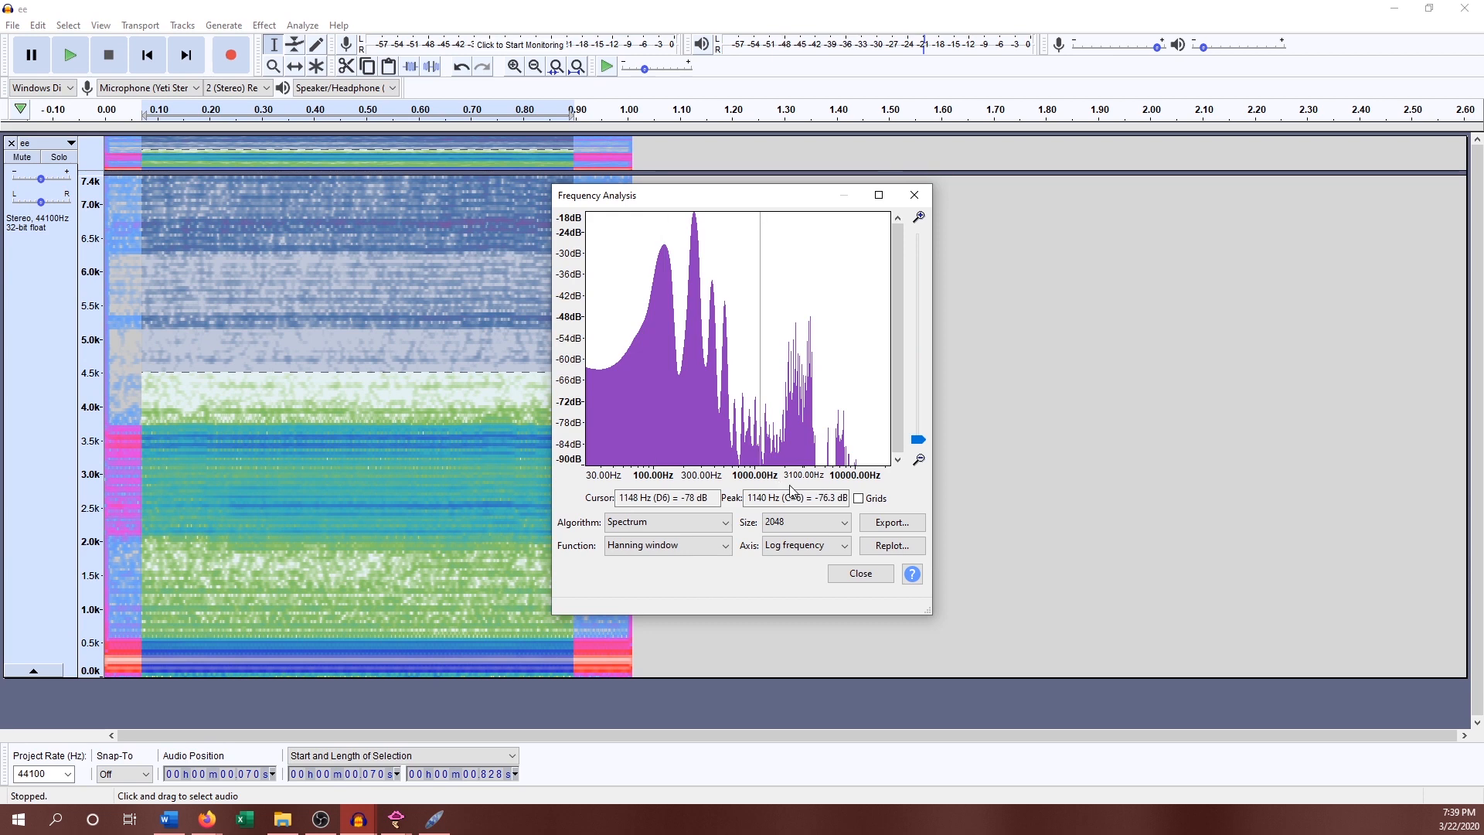
- Close the frequency analysis and clear the selection in the ee spectrogram
click(861, 573)
click(375, 448)
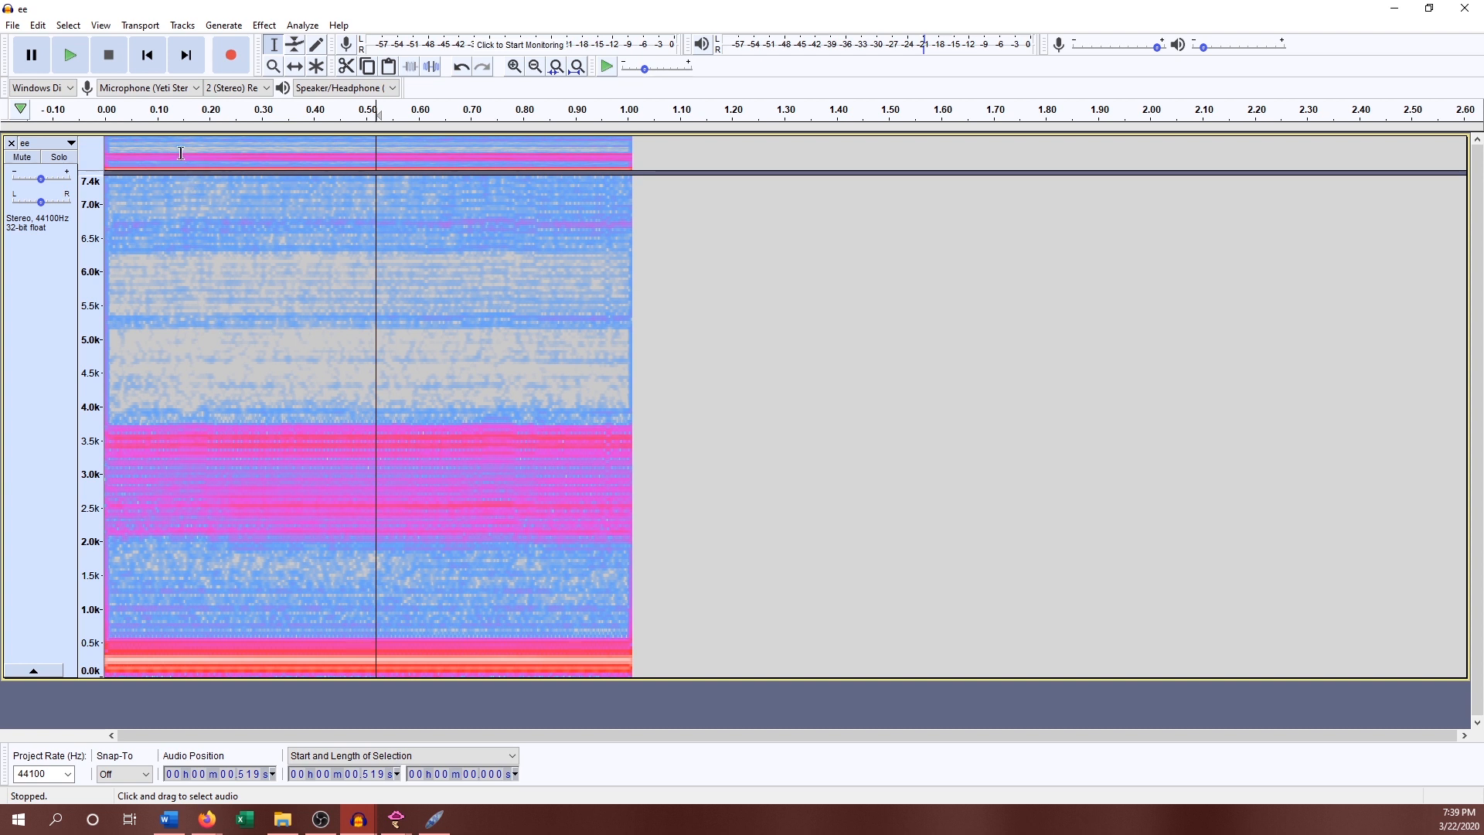
click(491, 314)
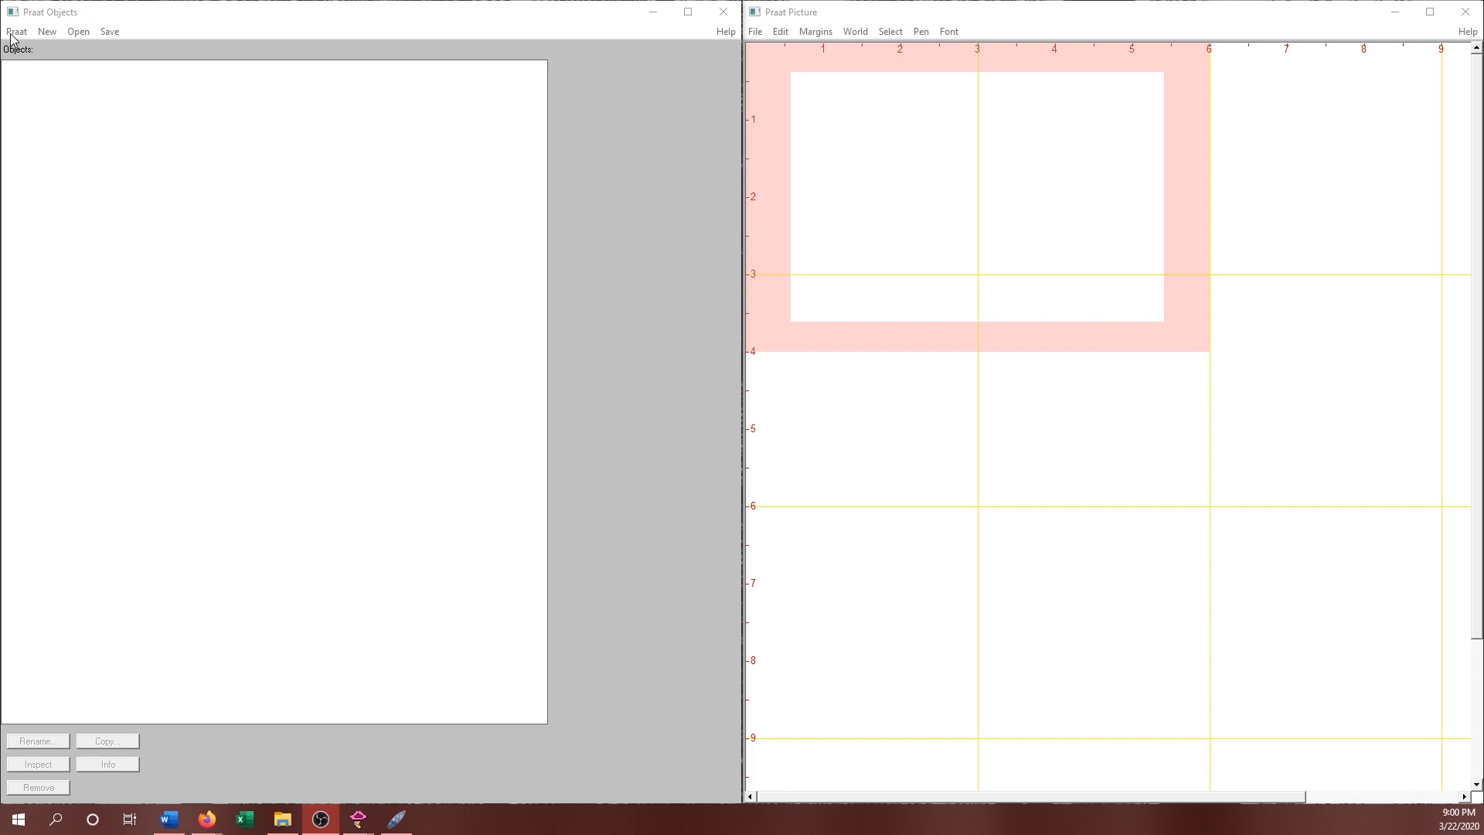
- Switch to Praat and read the sound files 500 complex, 500hz and ee together from the 375 Spring 2020 folder
click(178, 21)
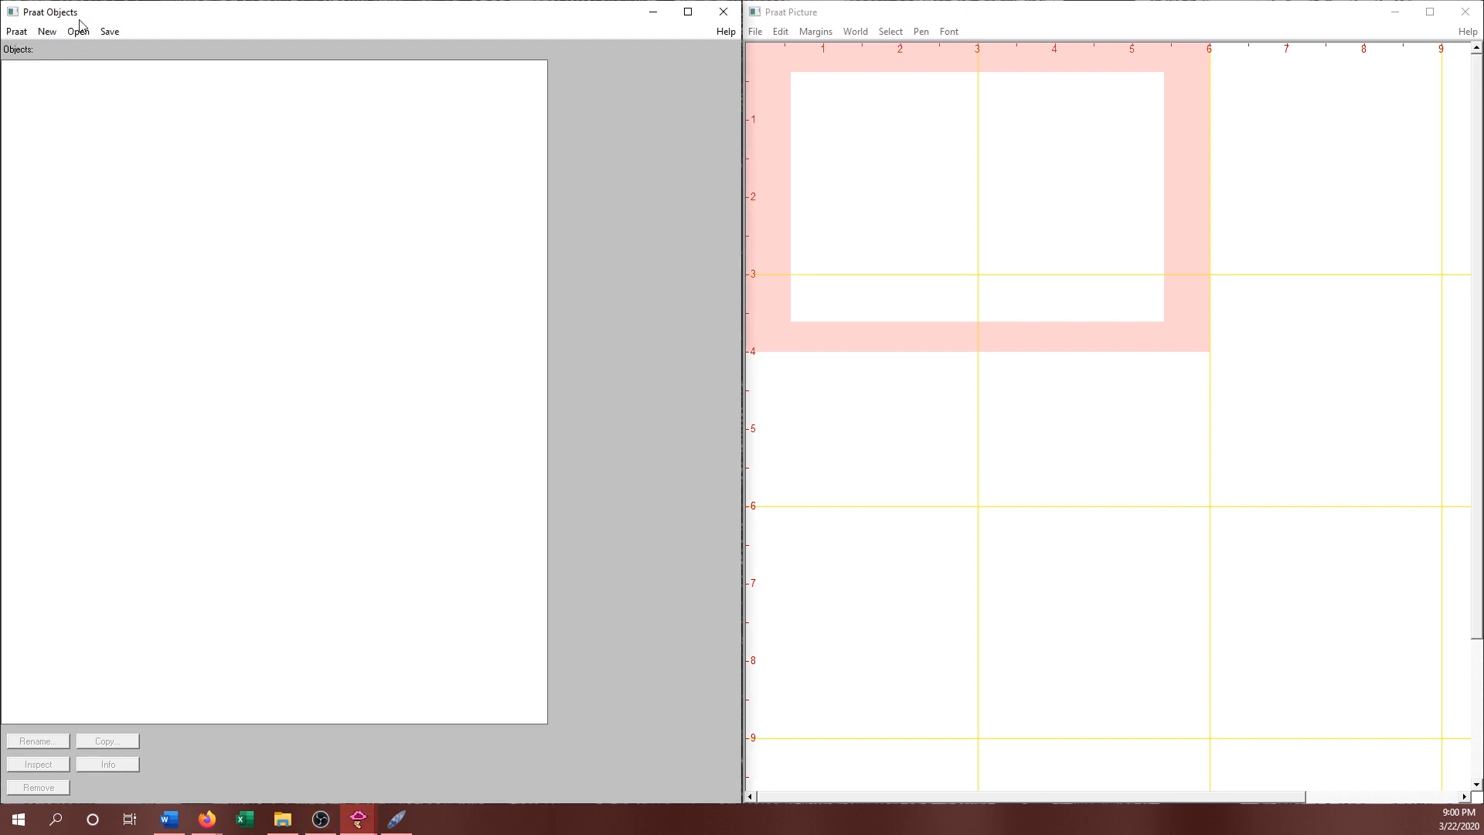
click(47, 32)
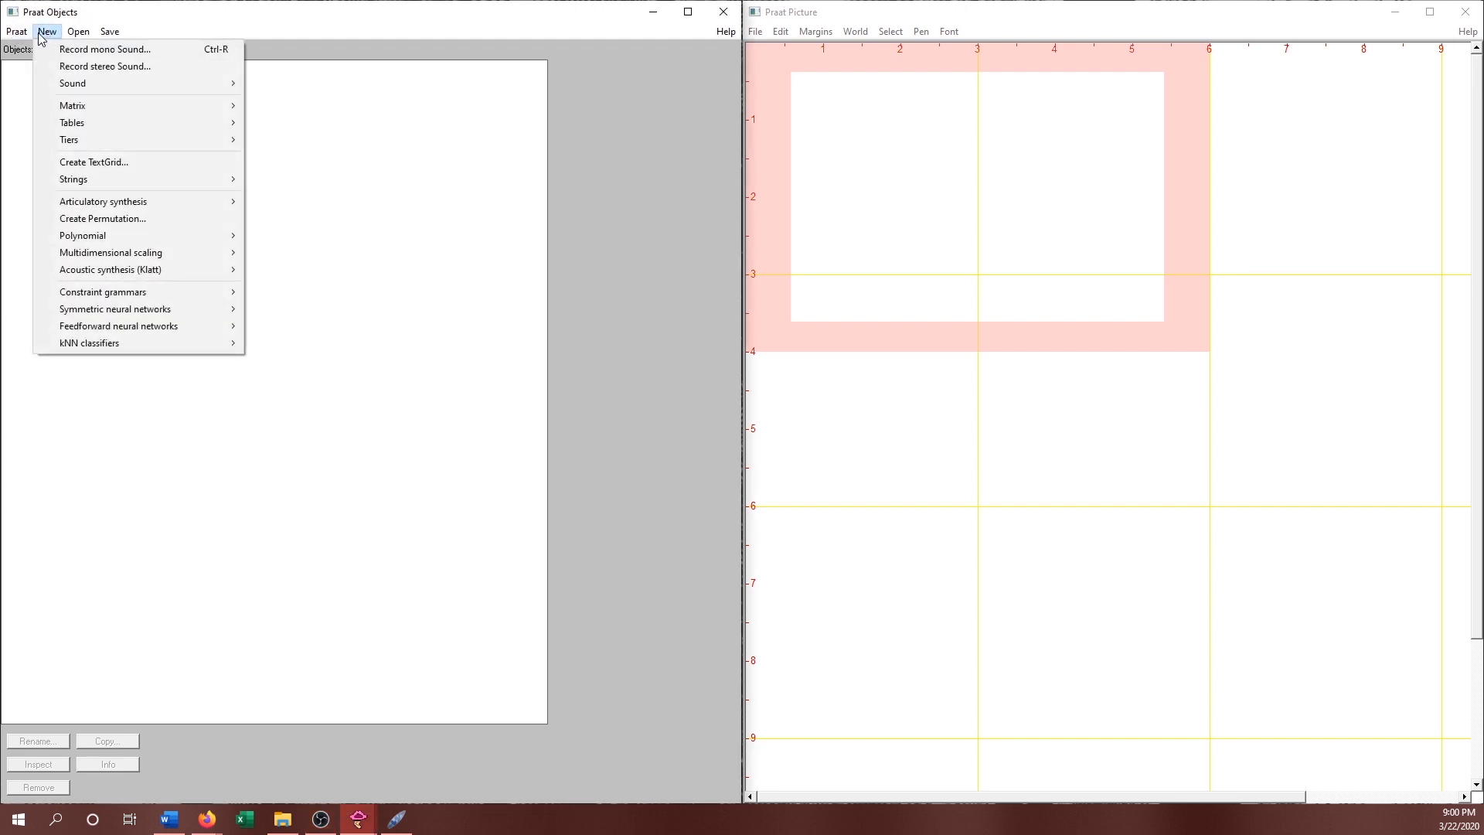
mouse_move(82, 34)
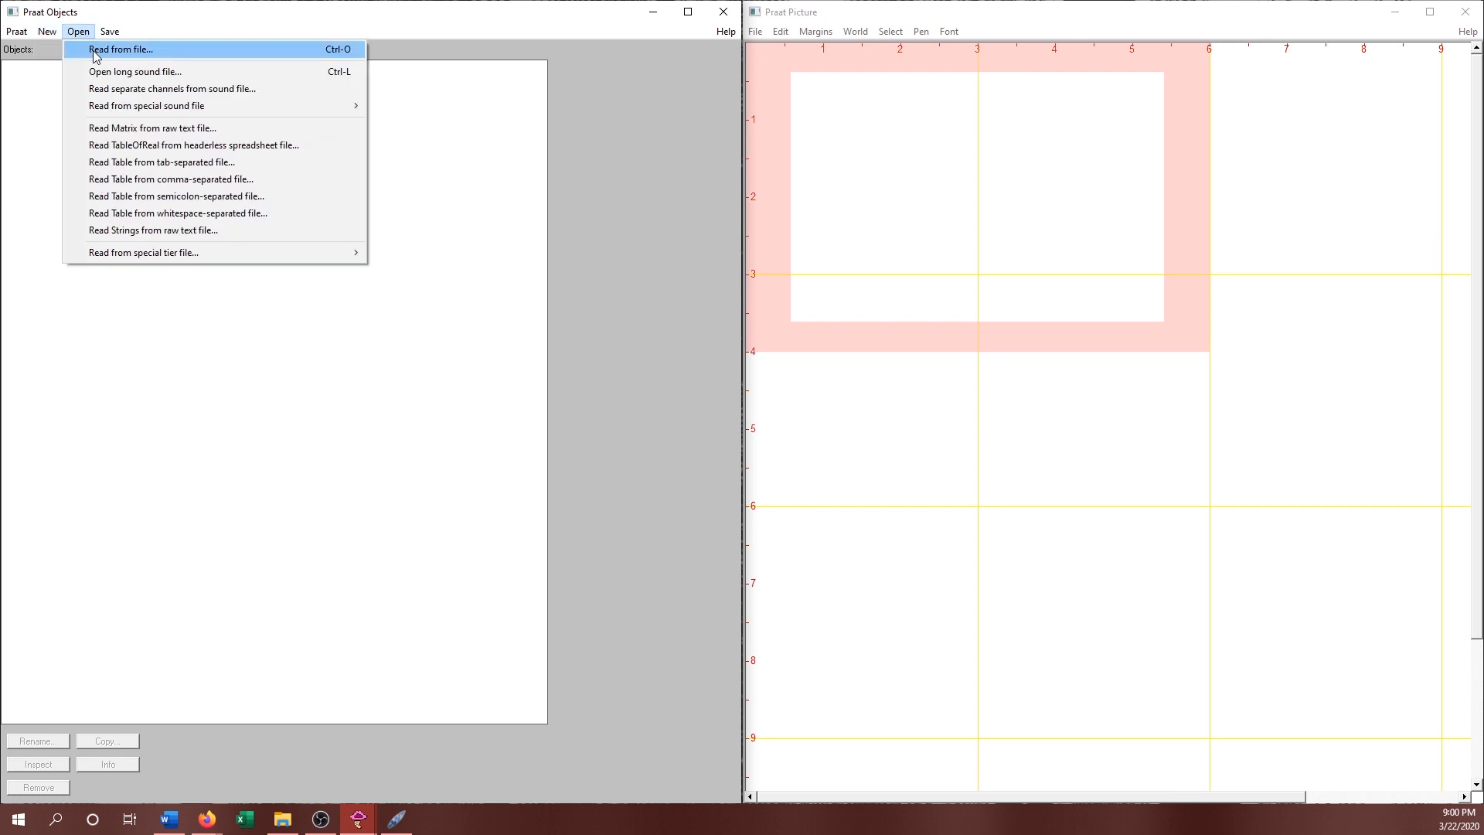
click(96, 51)
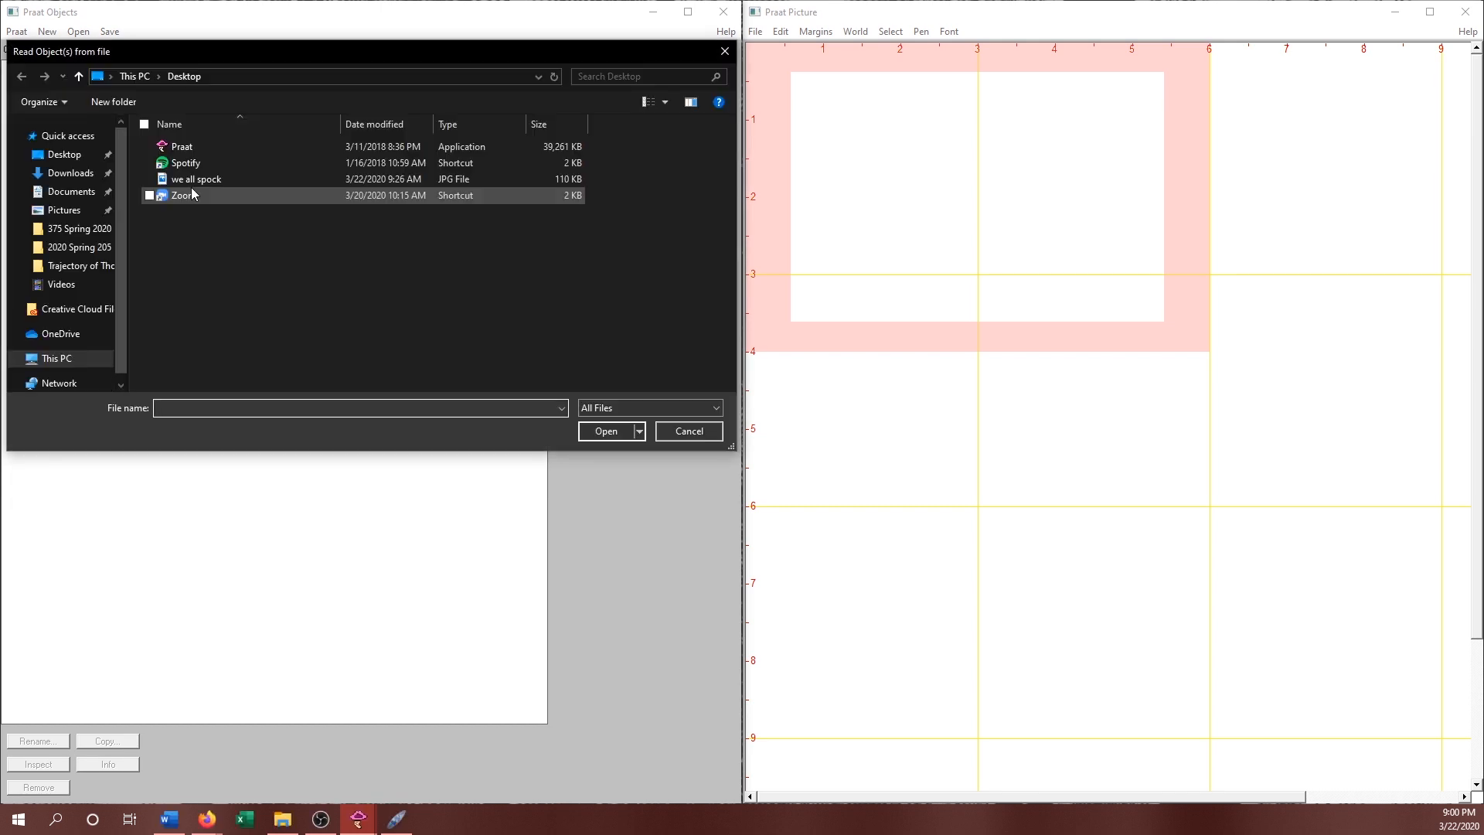
click(78, 233)
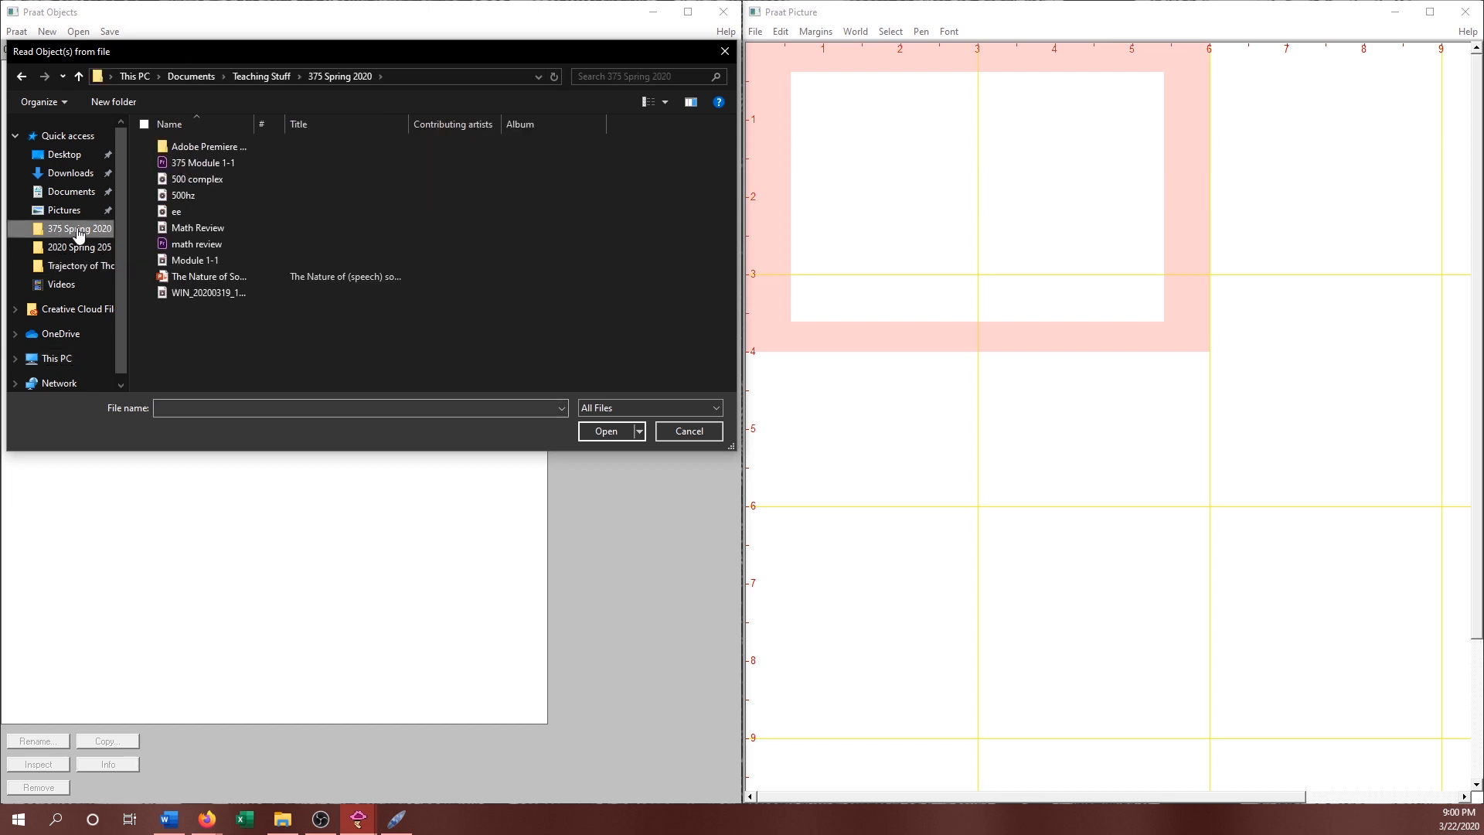
click(203, 194)
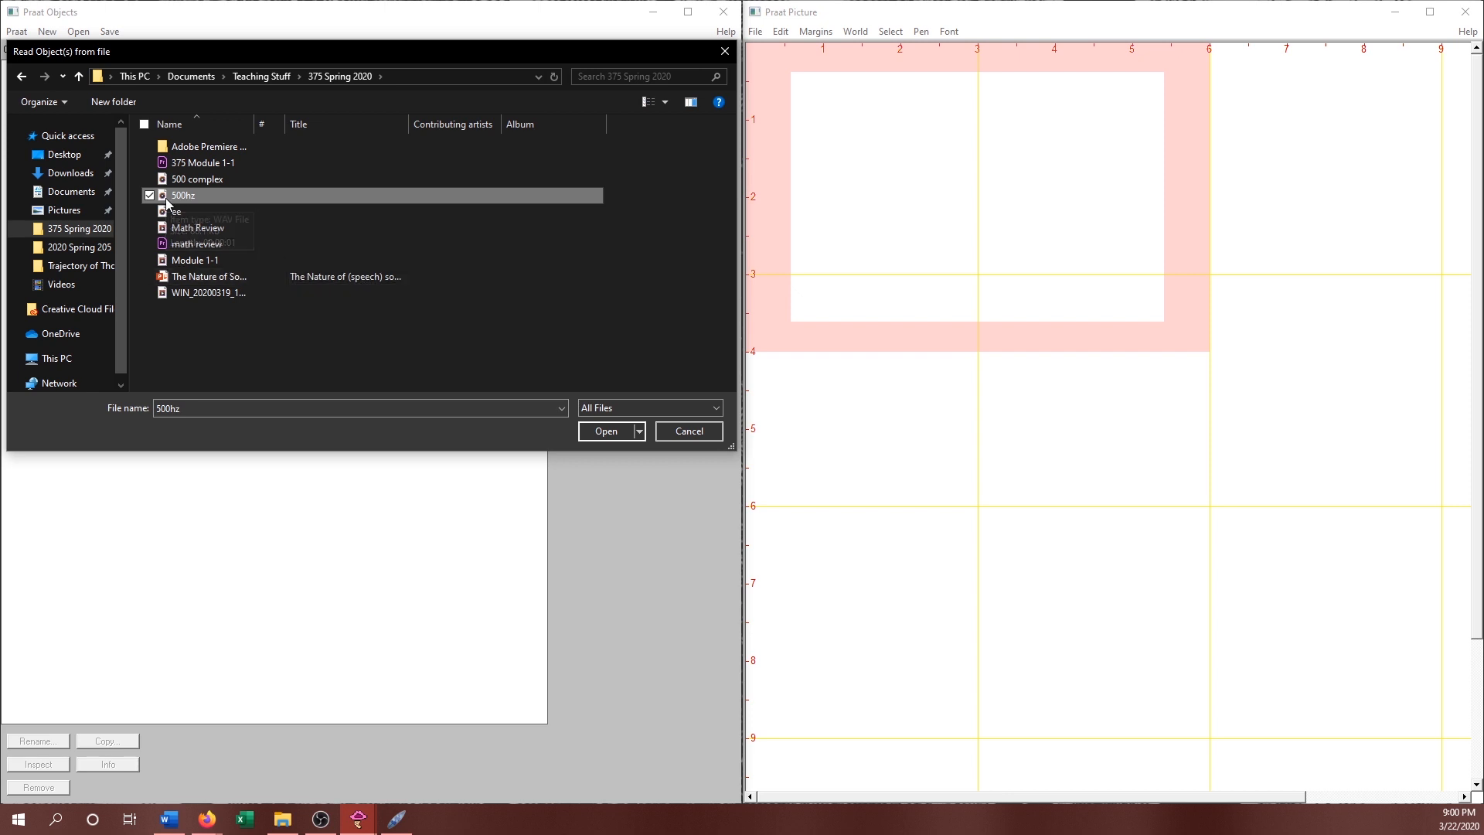
click(180, 179)
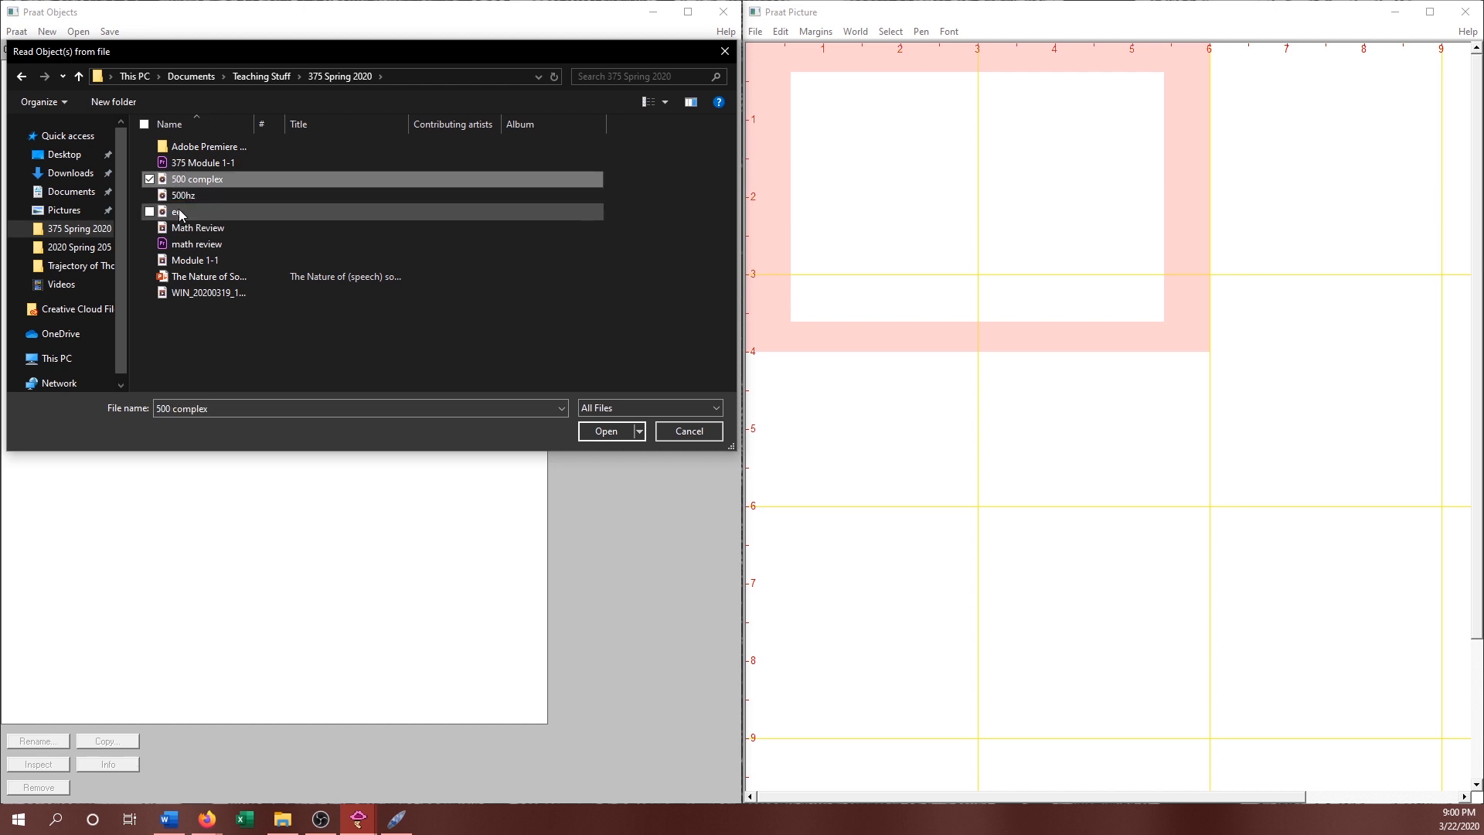
shift+click(178, 214)
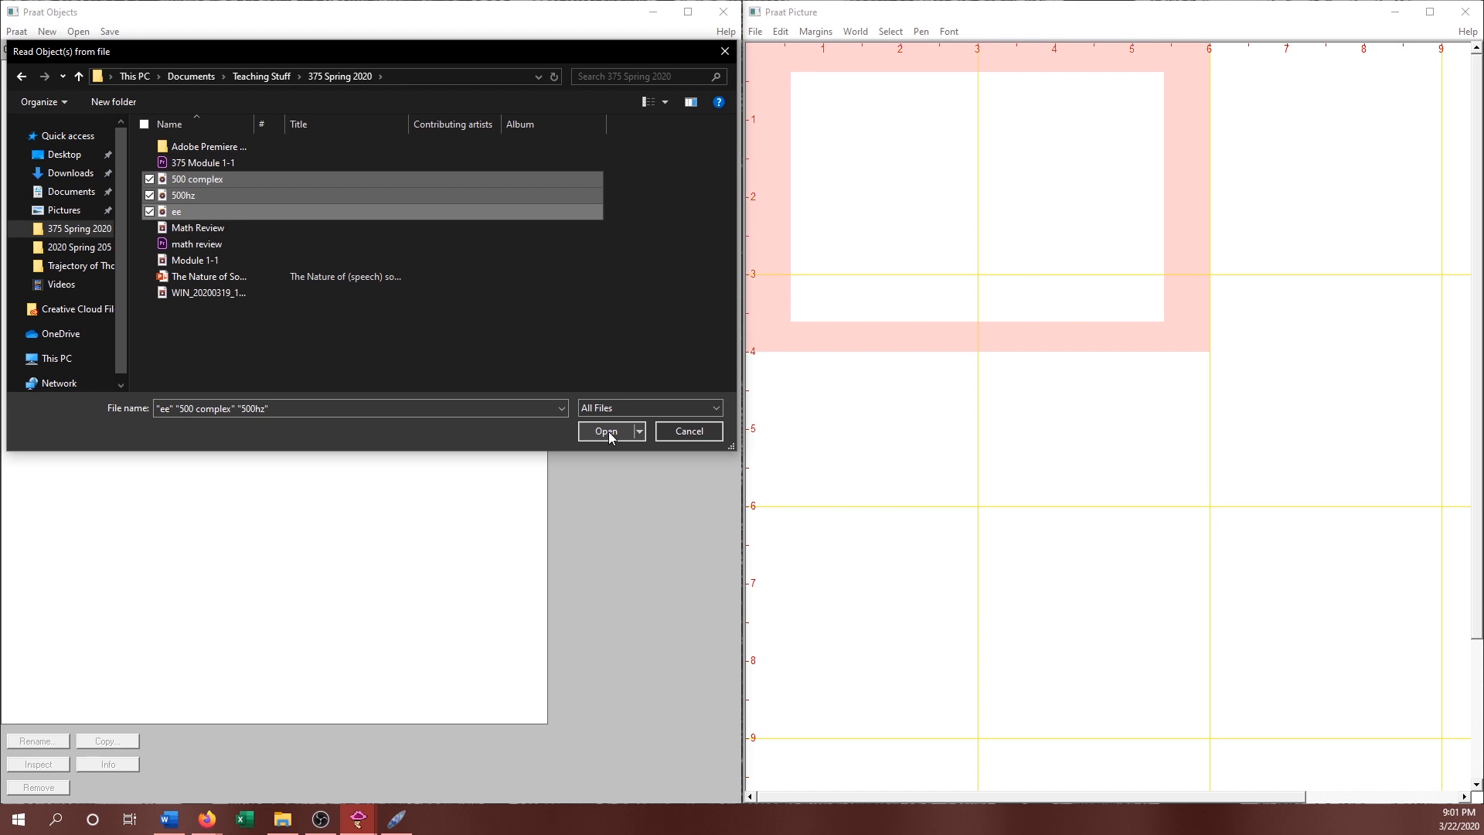
click(609, 431)
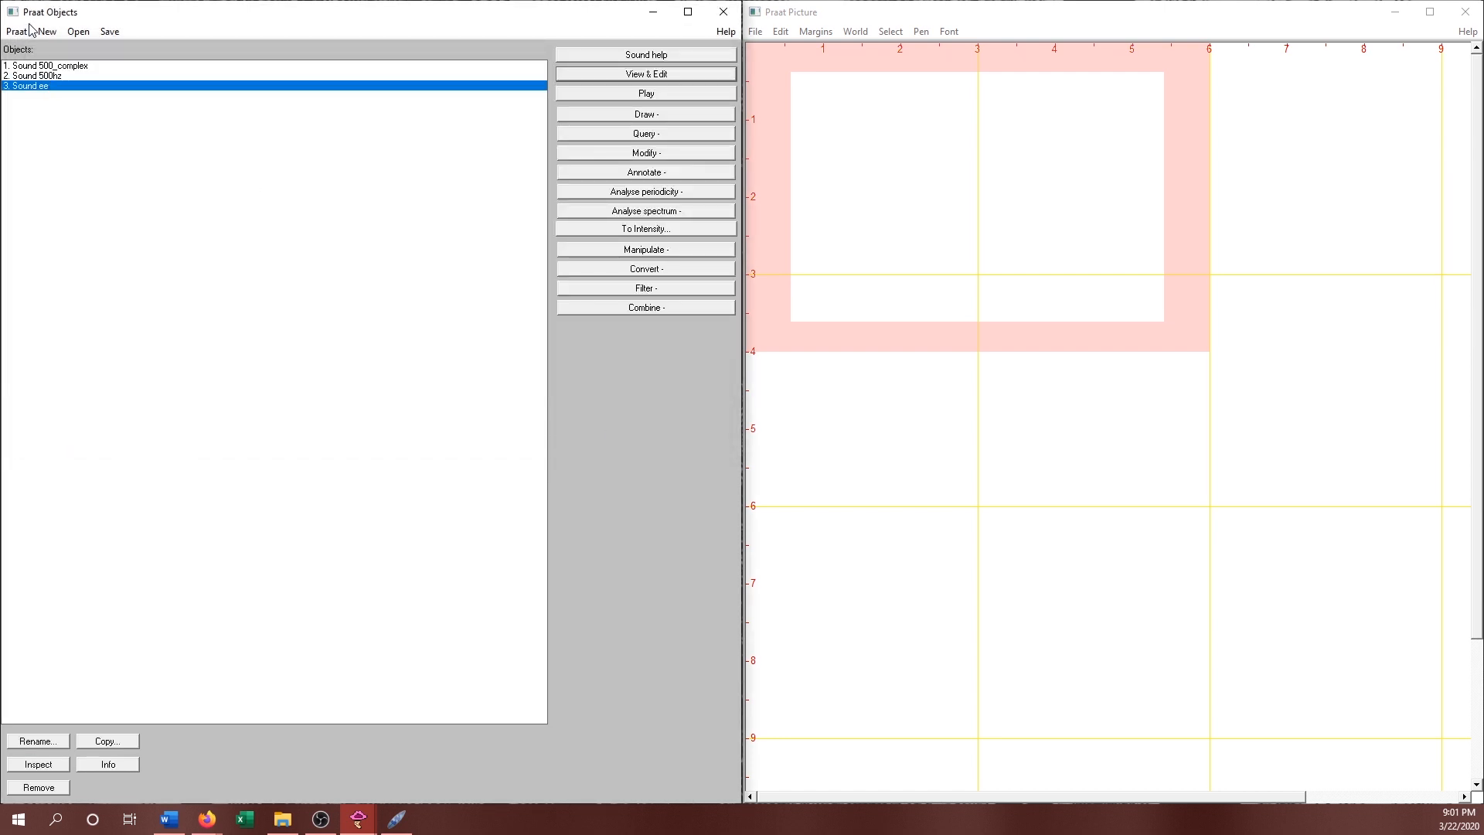
- Draw the 500hz sound as a garnished curve over its full time range with automatic amplitude range
click(48, 75)
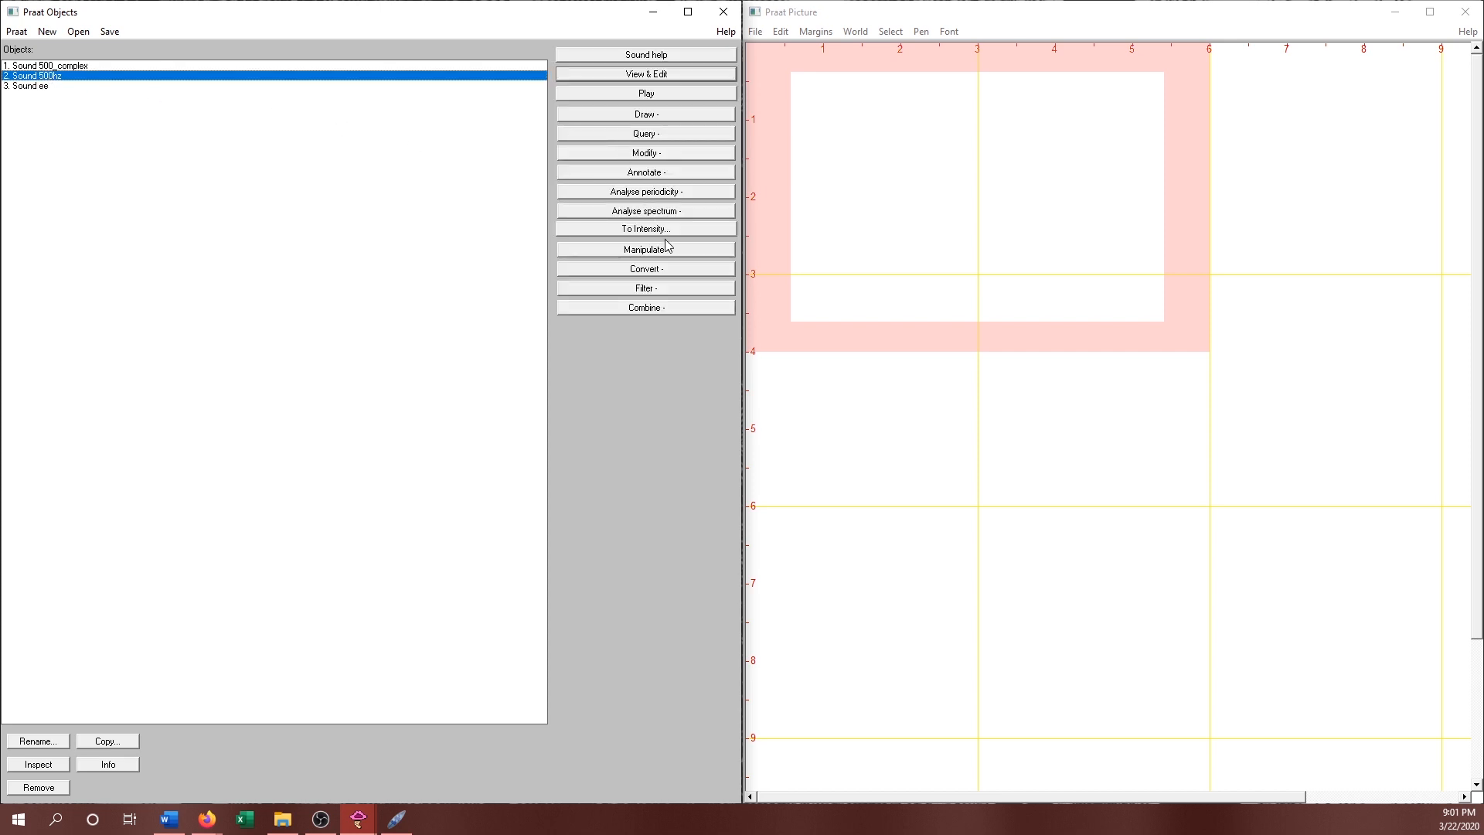
click(646, 115)
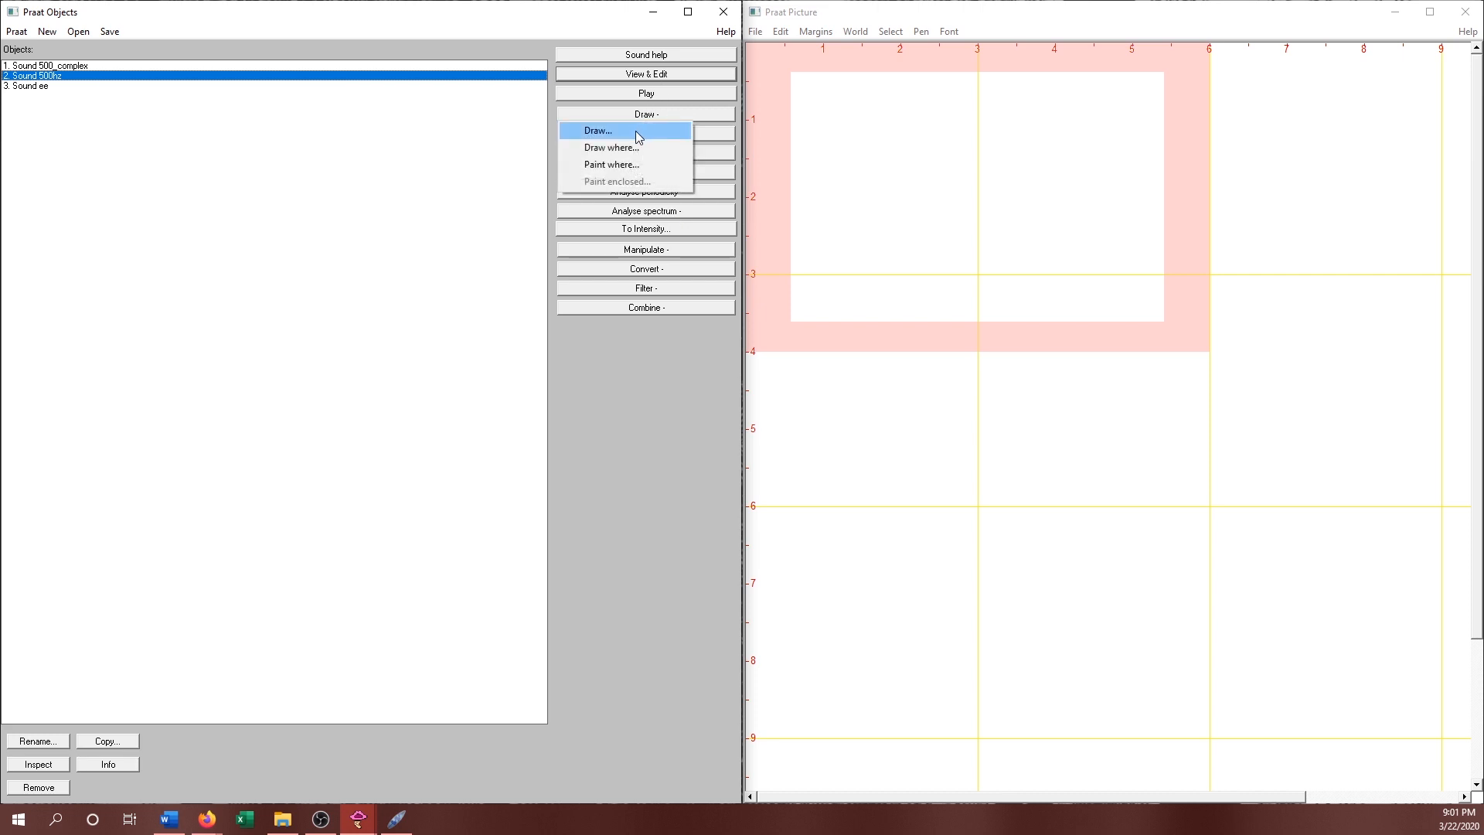
click(637, 131)
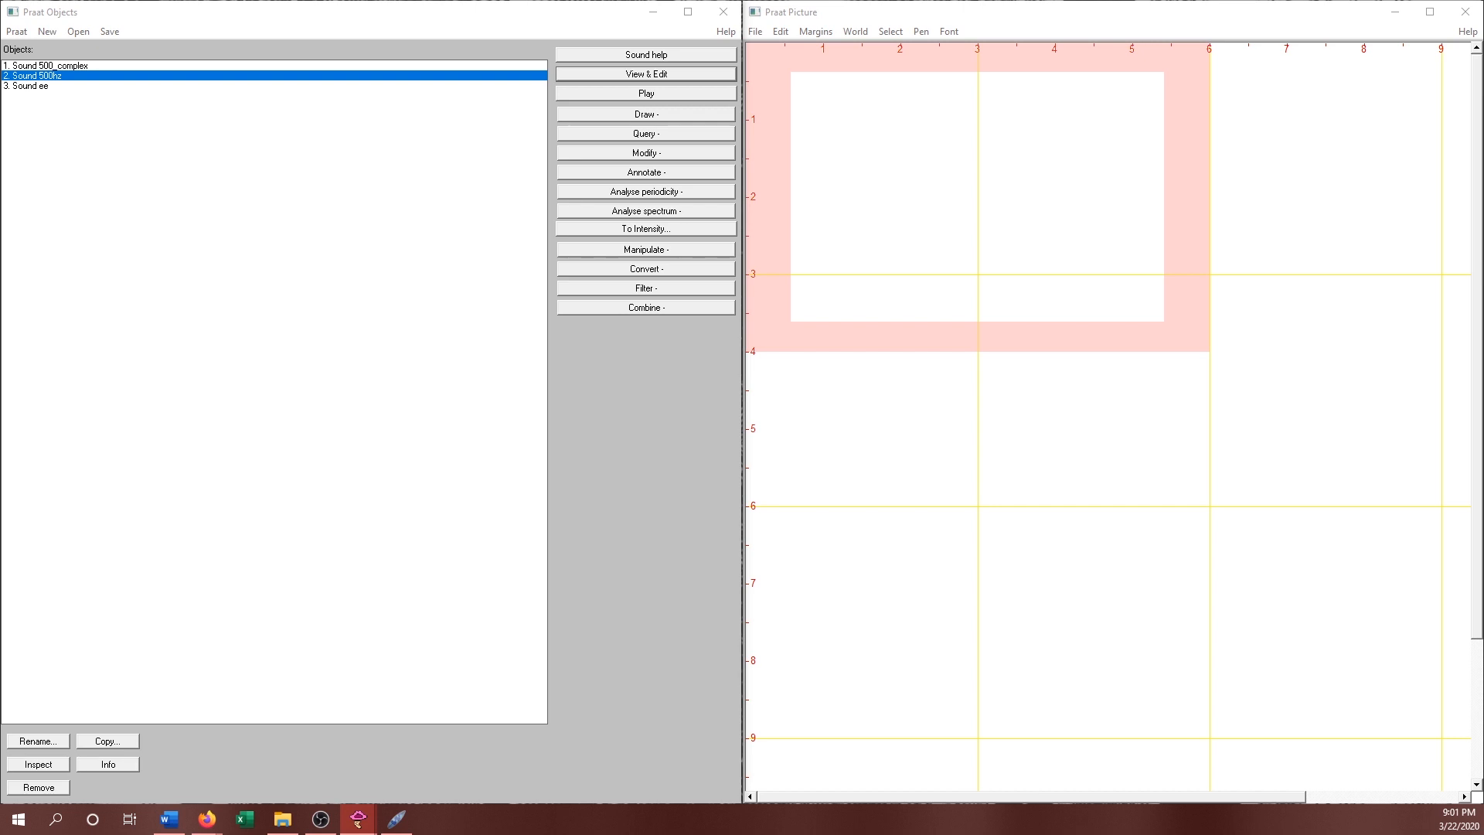
mouse_move(0, 77)
mouse_down()
mouse_move(1, 166)
mouse_move(481, 202)
mouse_move(364, 146)
mouse_move(249, 133)
mouse_up()
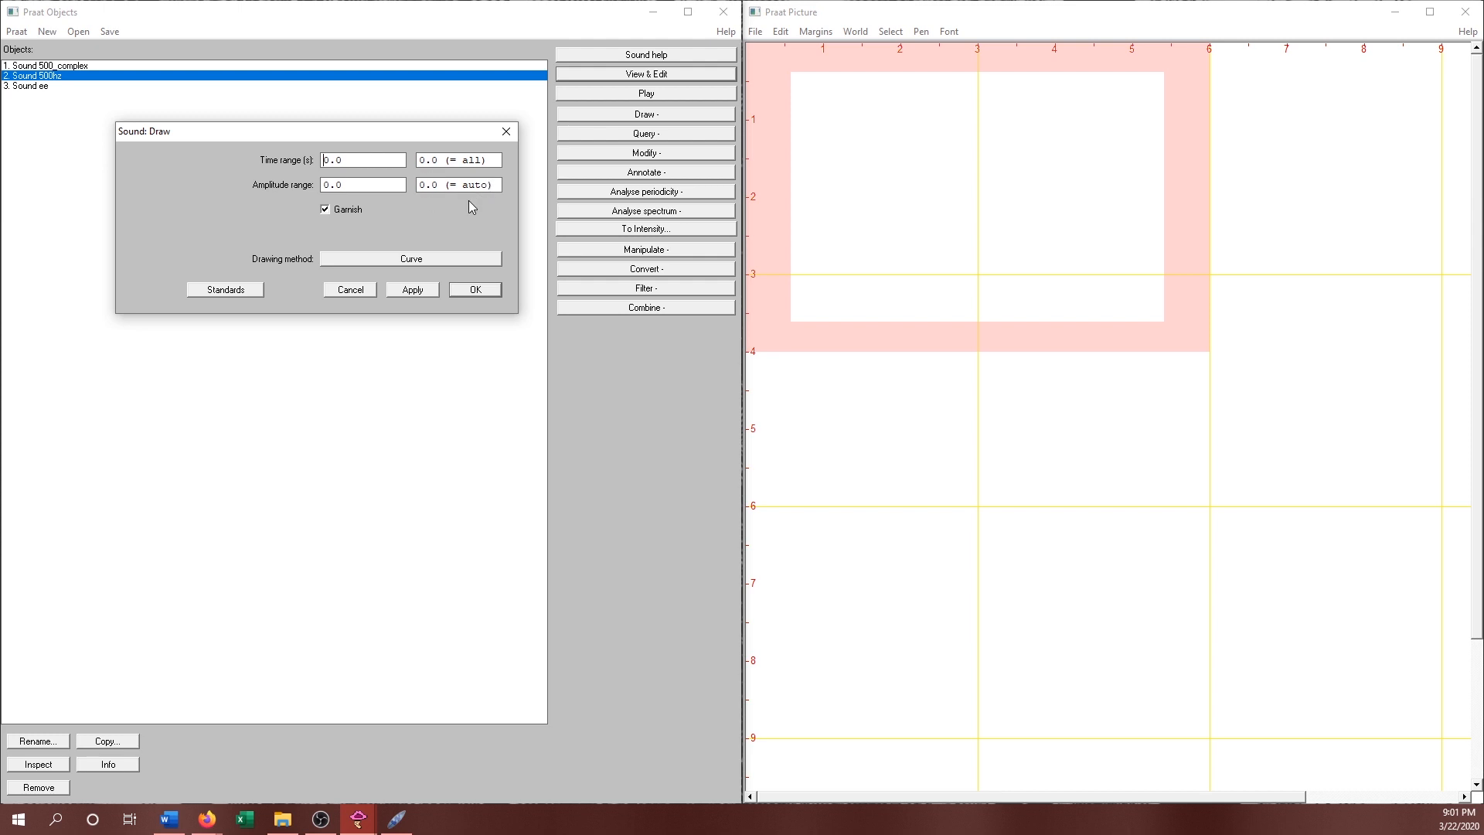
click(476, 290)
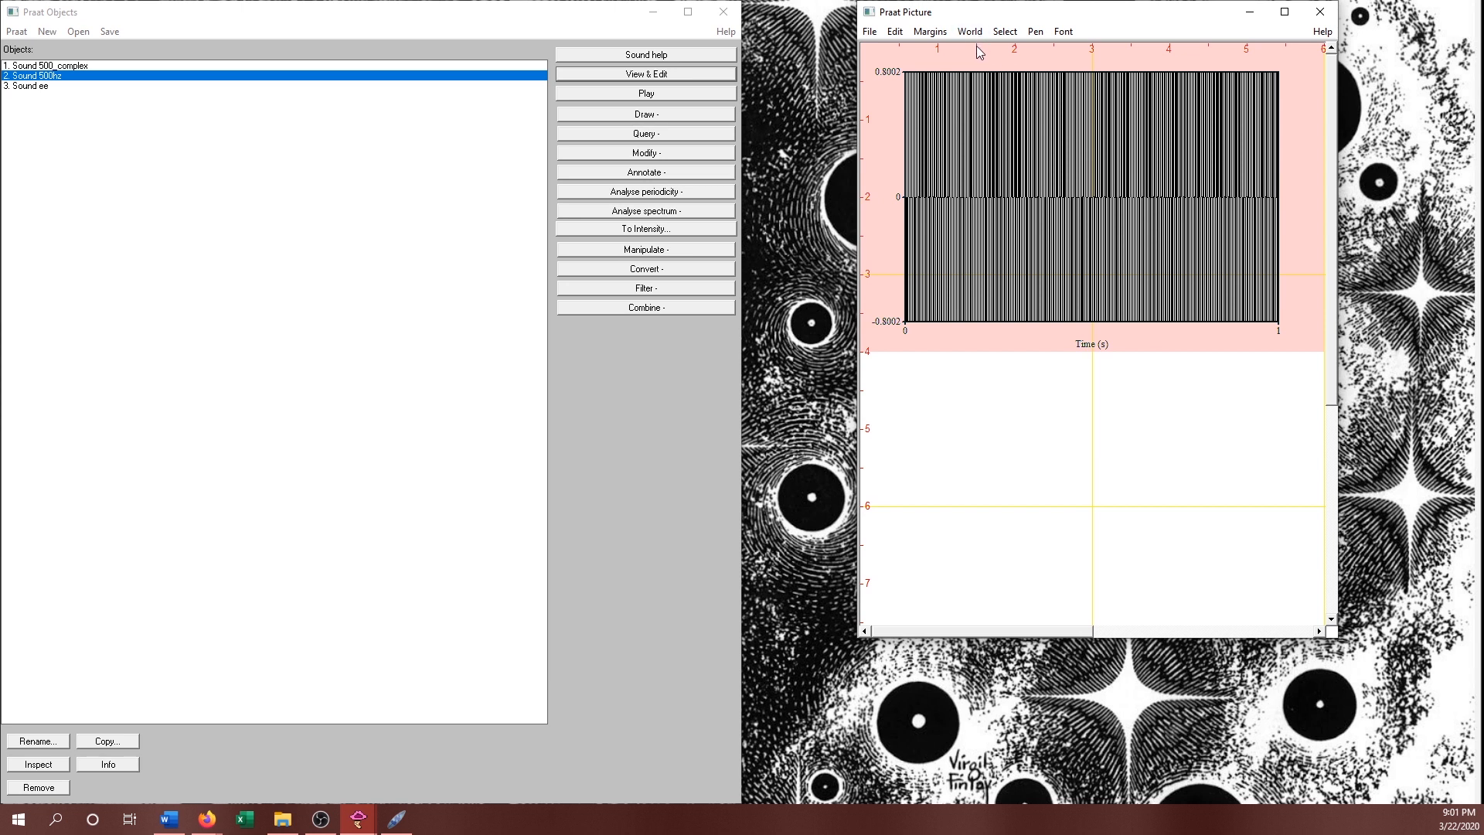
click(894, 33)
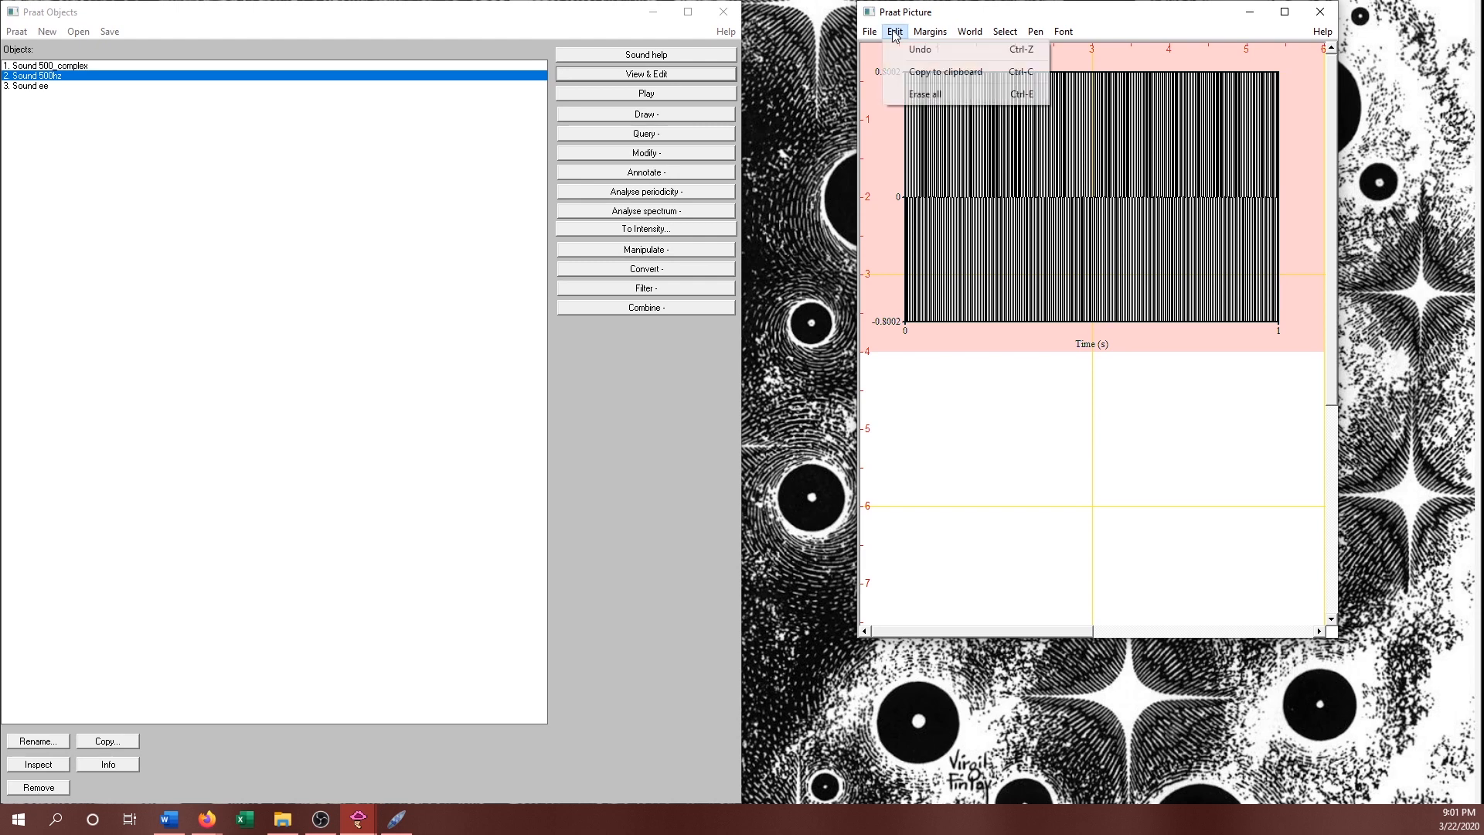
mouse_move(1063, 30)
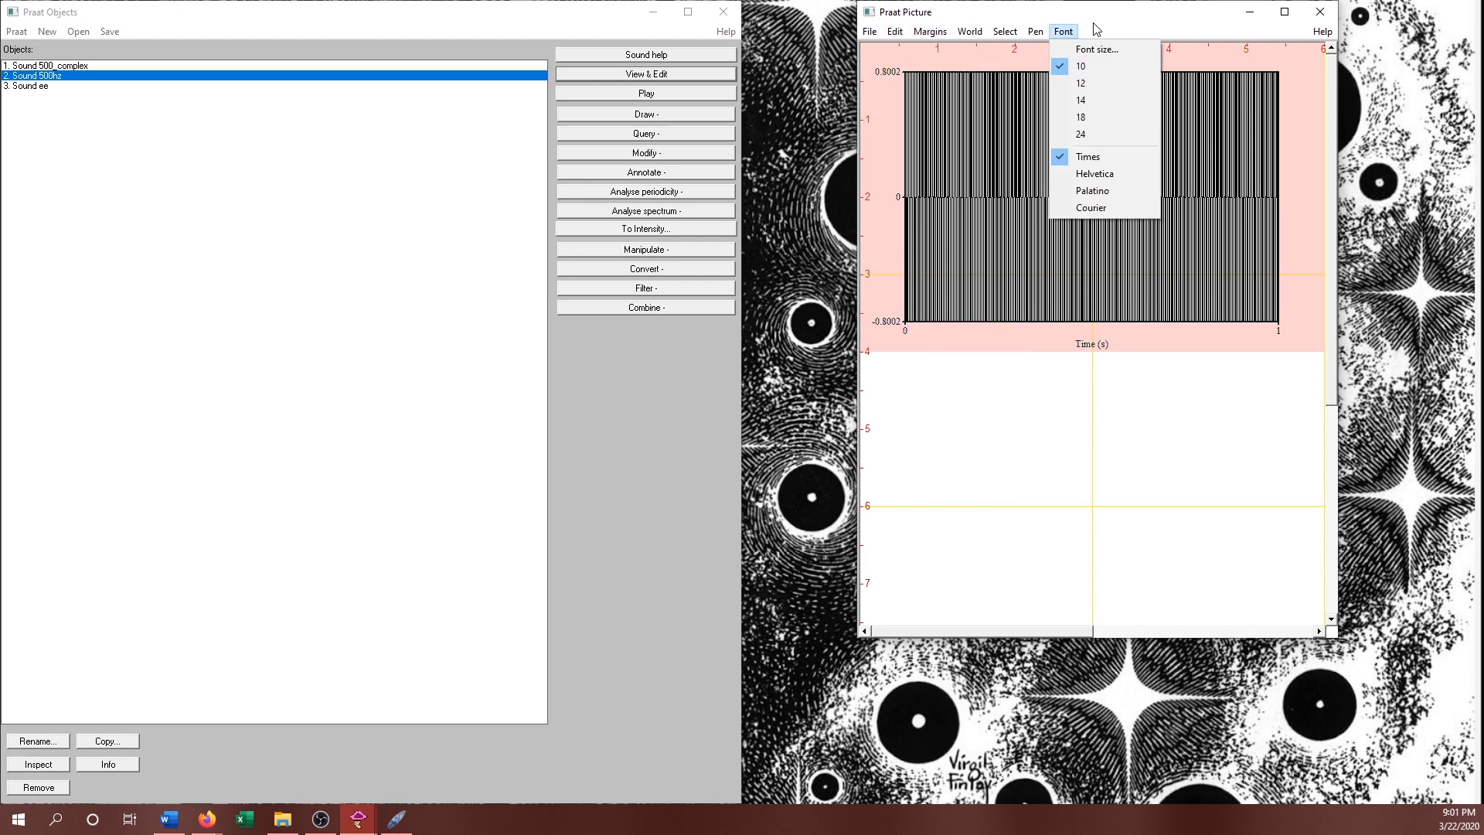
click(1133, 11)
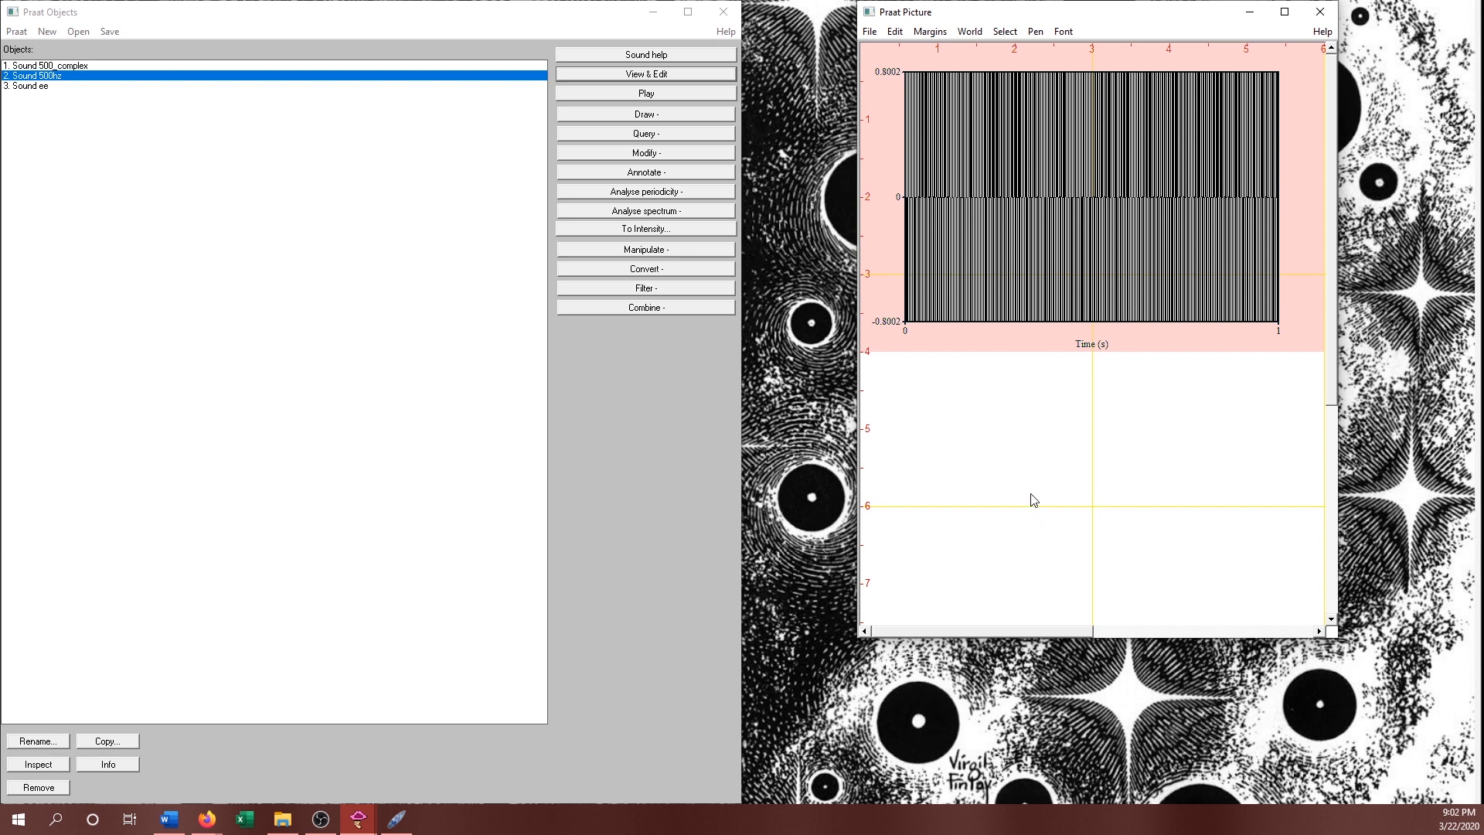
- Try a drawing area below the waveform, reselect the area around the waveform down to about 4.5, and erase the whole picture
mouse_move(867, 365)
mouse_down()
mouse_move(1262, 593)
mouse_move(1309, 605)
mouse_up()
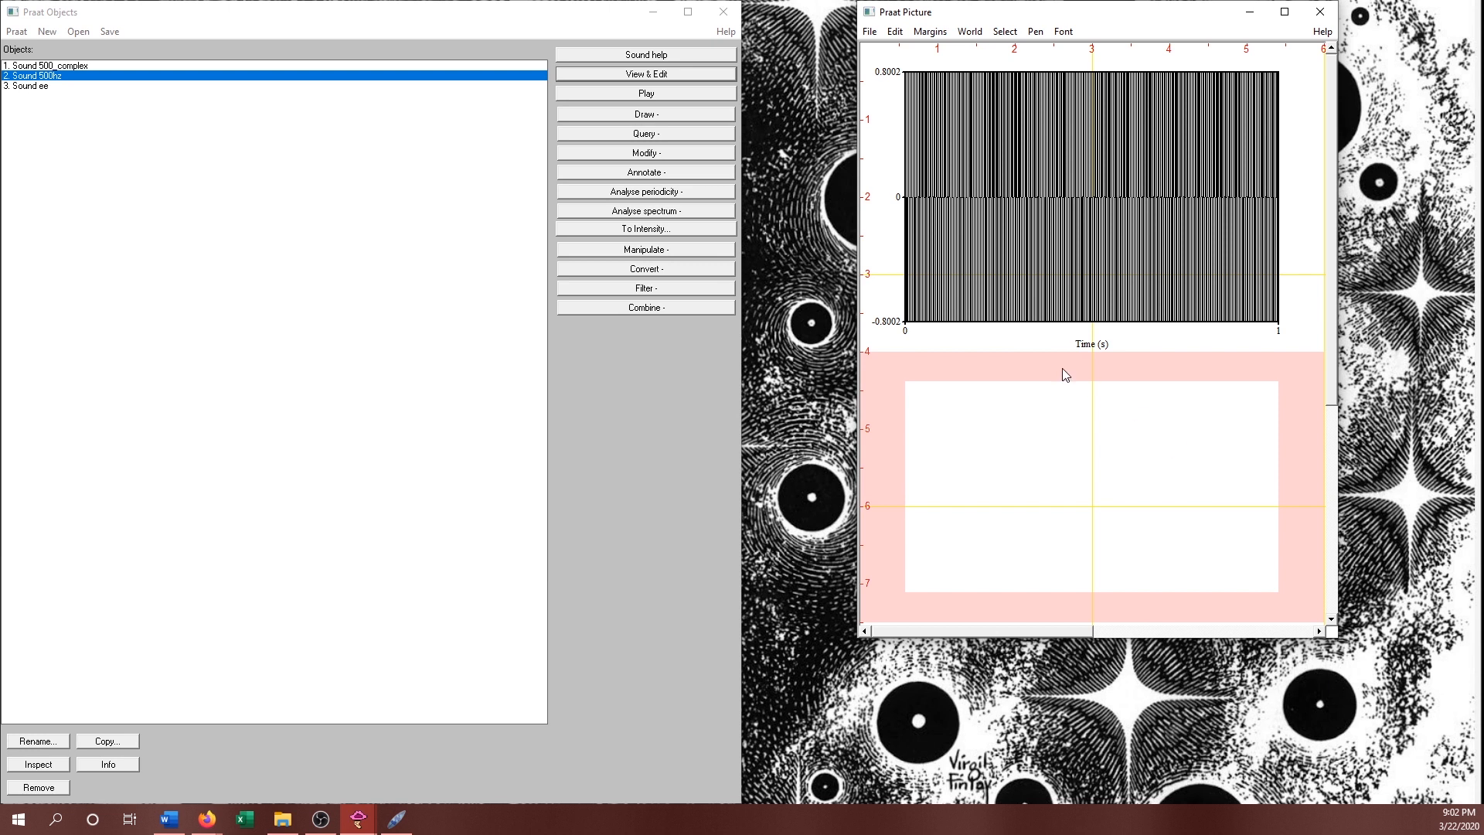
drag(864, 50, 1325, 366)
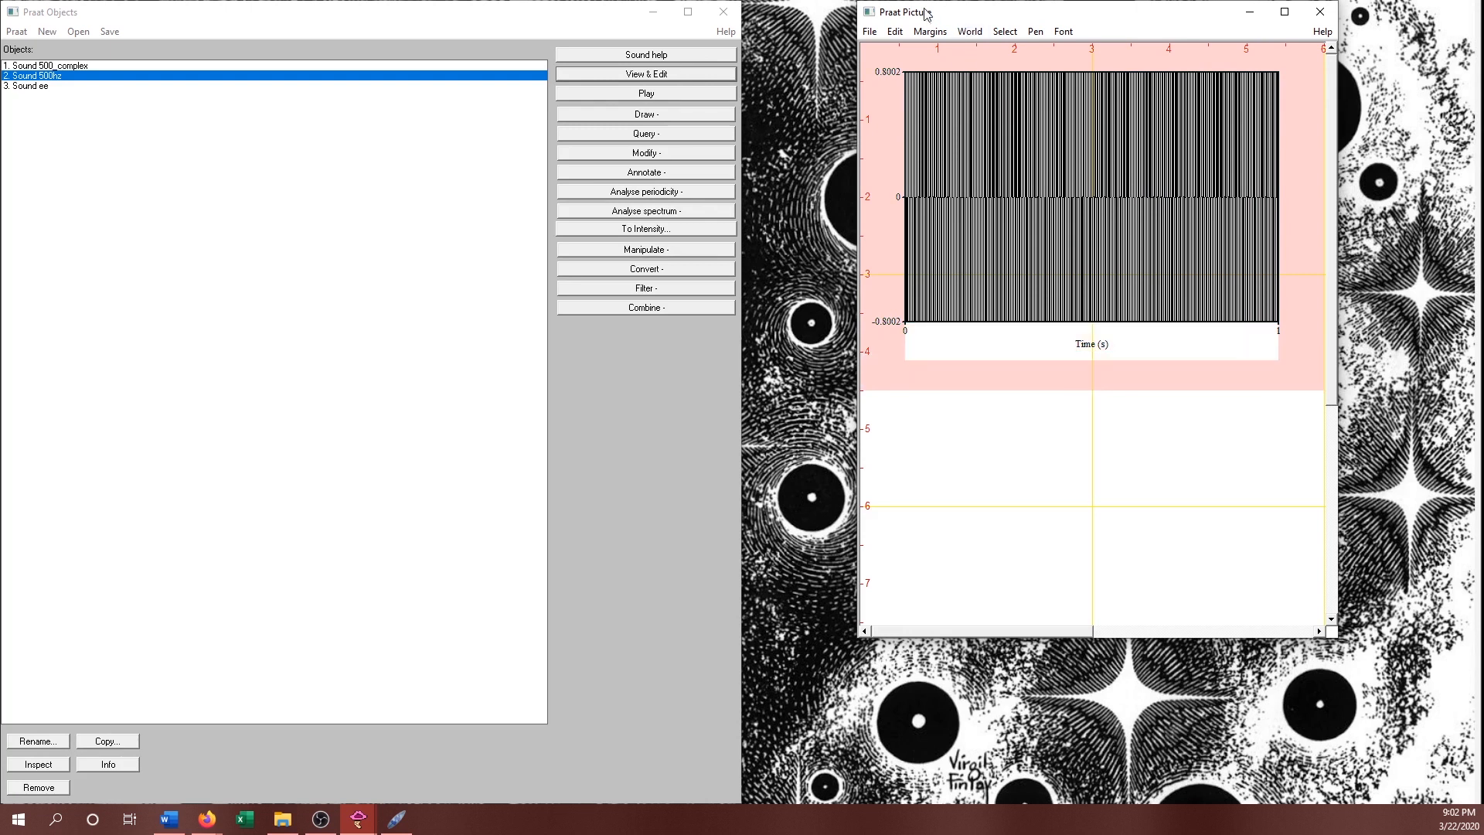
click(893, 32)
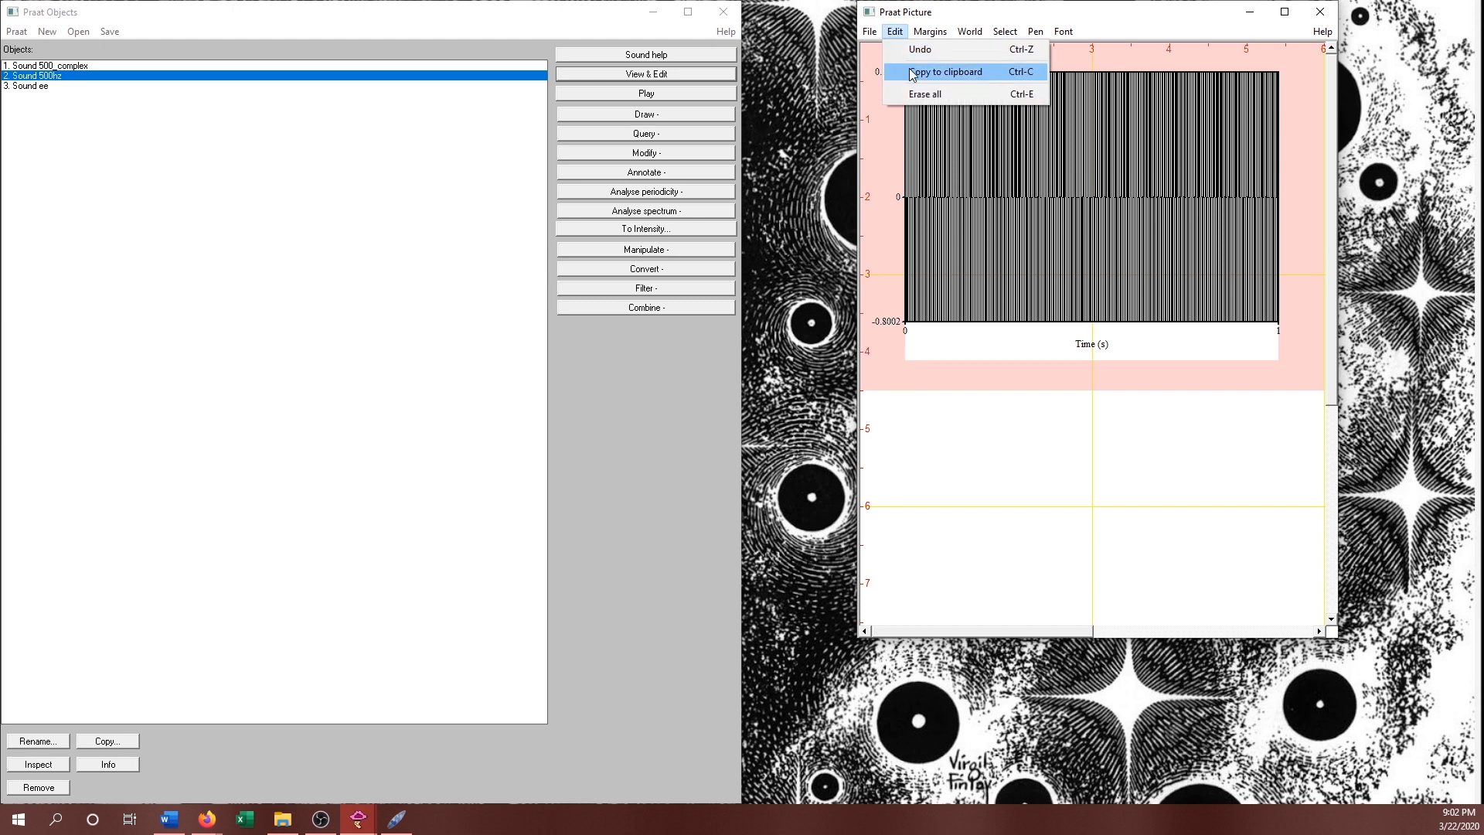
click(924, 93)
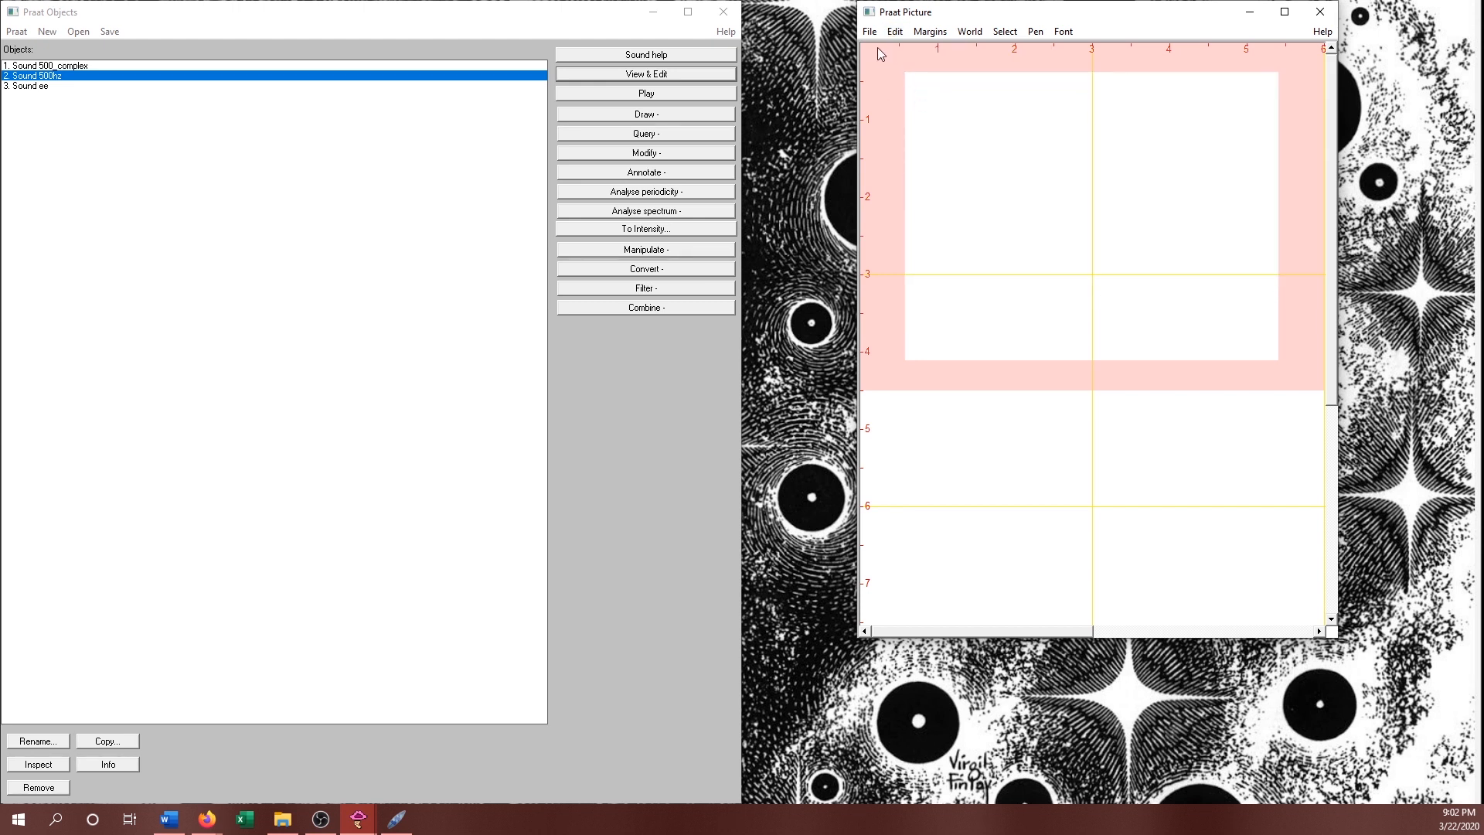
- Draw the 500hz waveform from 0 to 0.006 s in an area down to about 3.5, and select an area beneath it
drag(878, 48, 1316, 295)
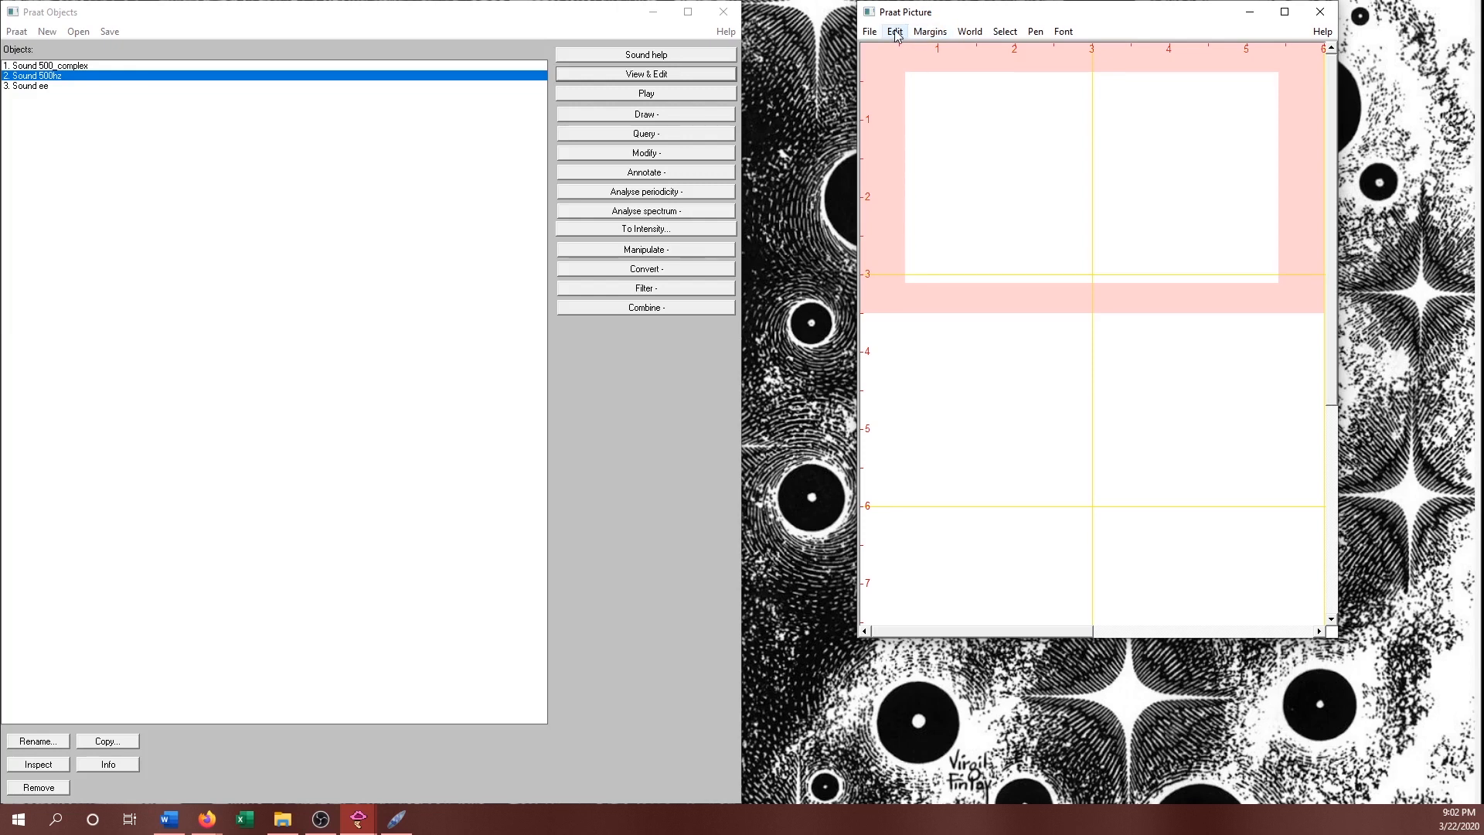
click(633, 116)
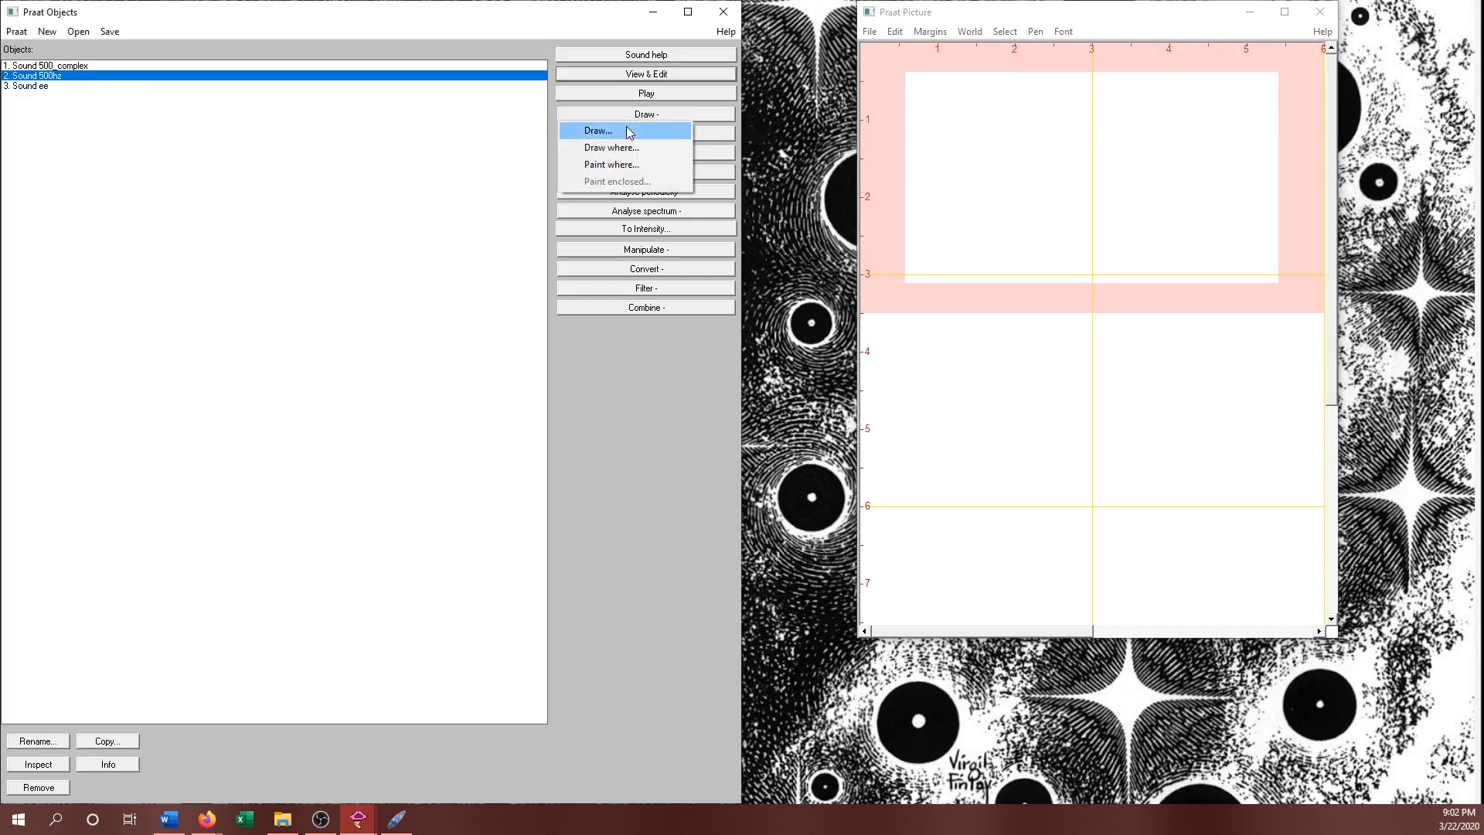
click(624, 132)
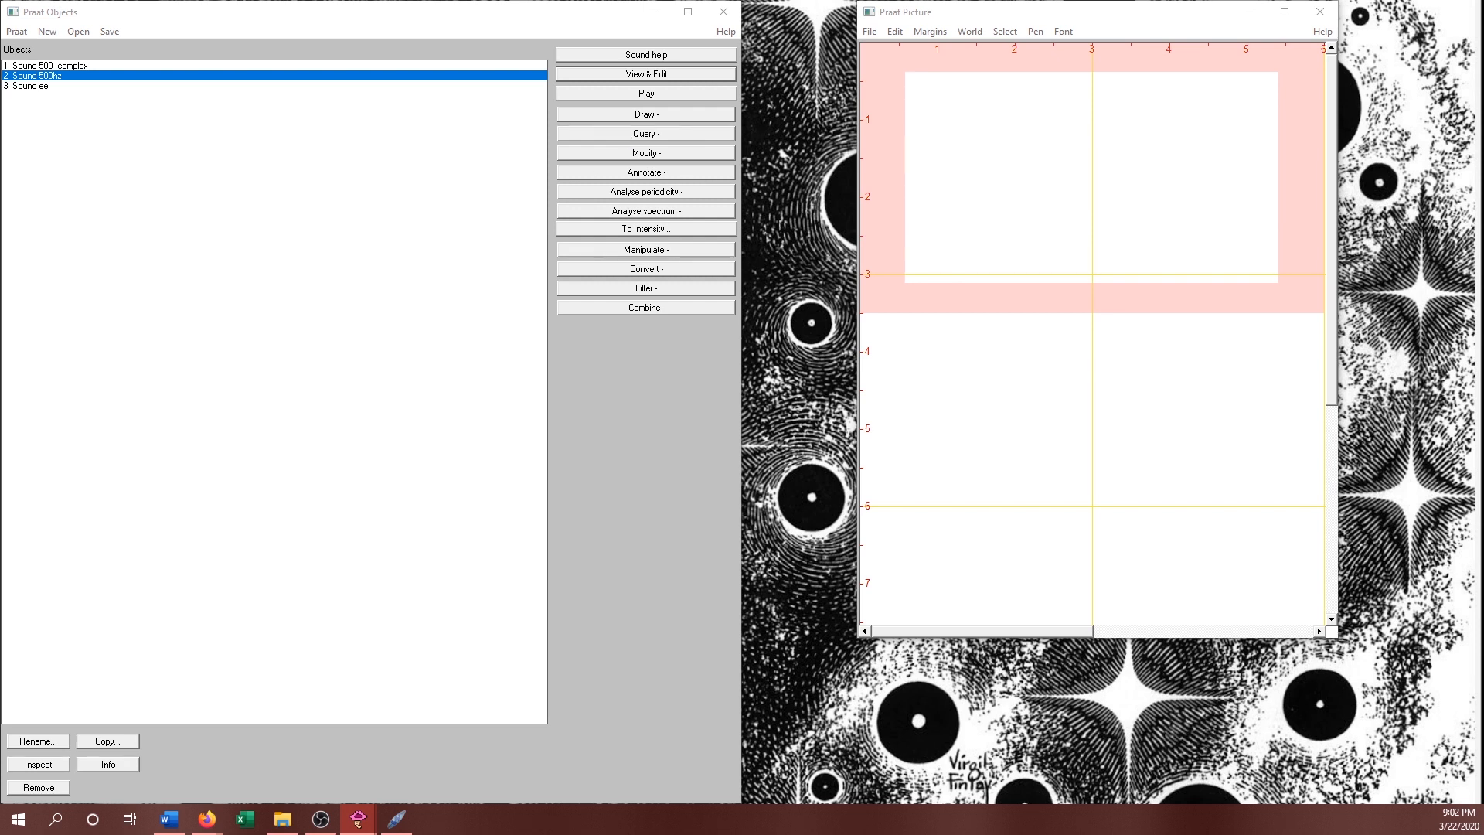
mouse_move(0, 185)
mouse_down()
mouse_move(221, 106)
mouse_move(342, 108)
mouse_move(444, 139)
mouse_up()
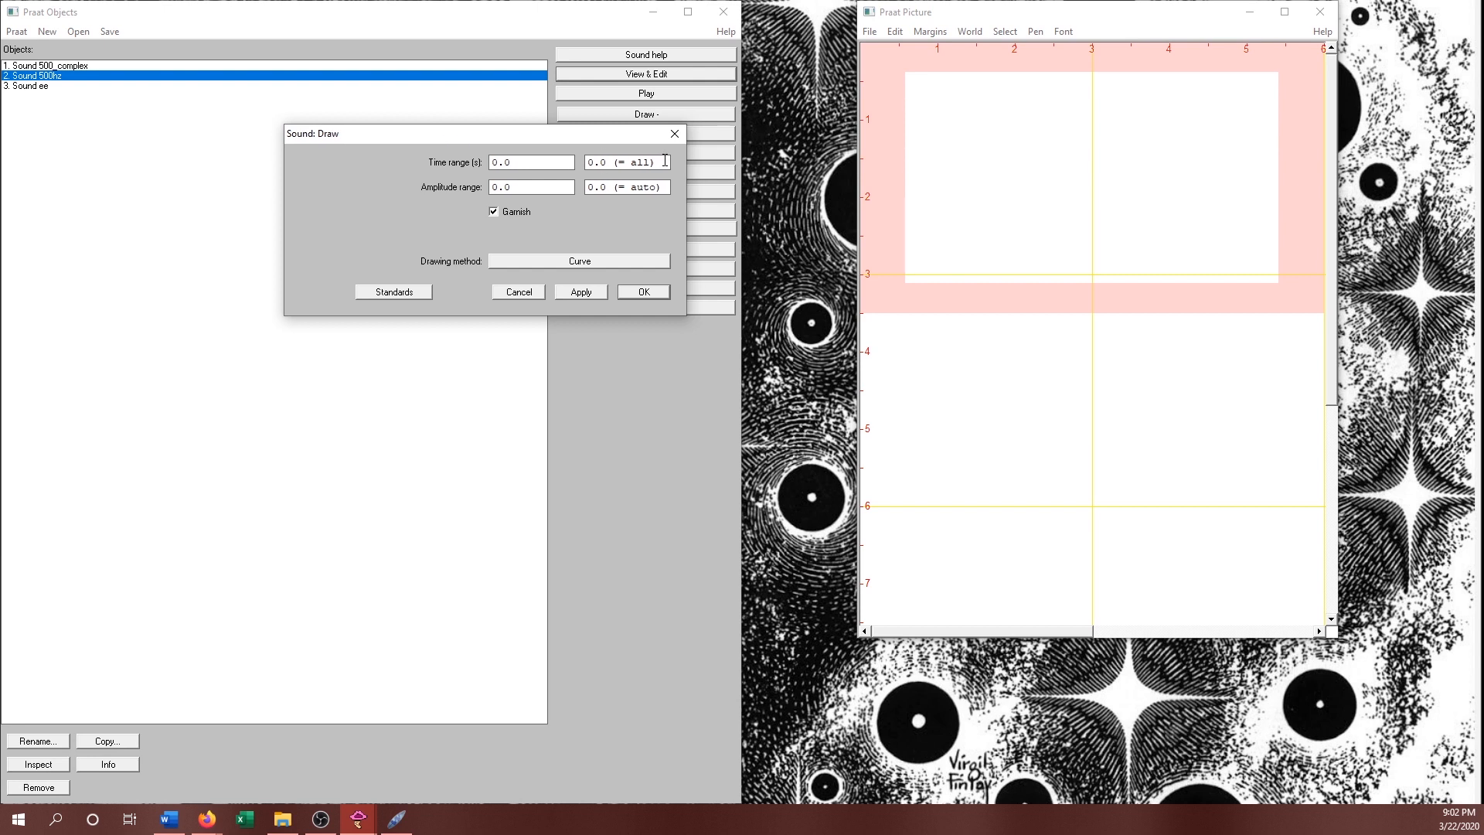
drag(664, 161, 600, 163)
text(006)
click(640, 294)
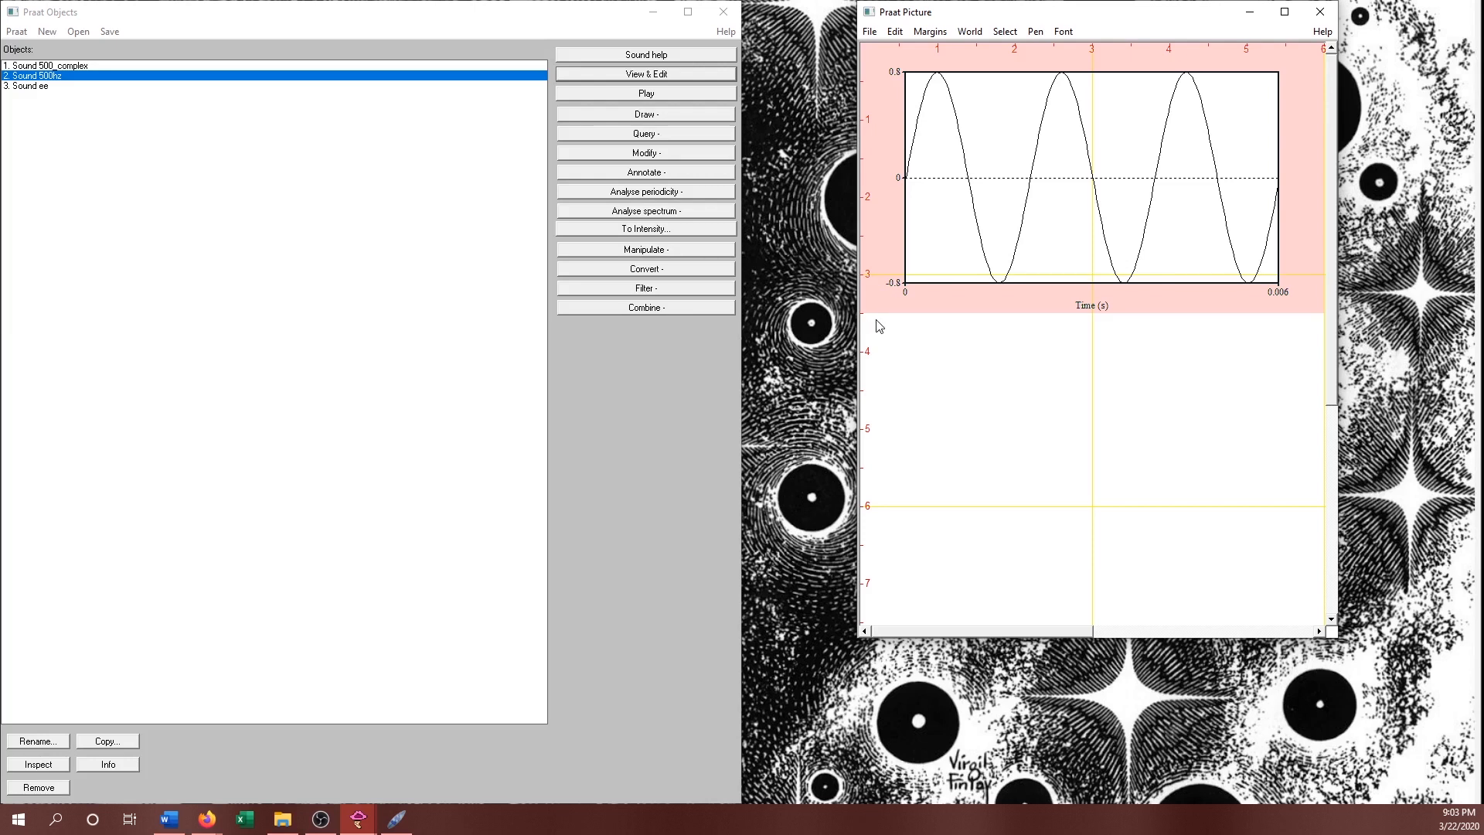
drag(874, 321, 1304, 549)
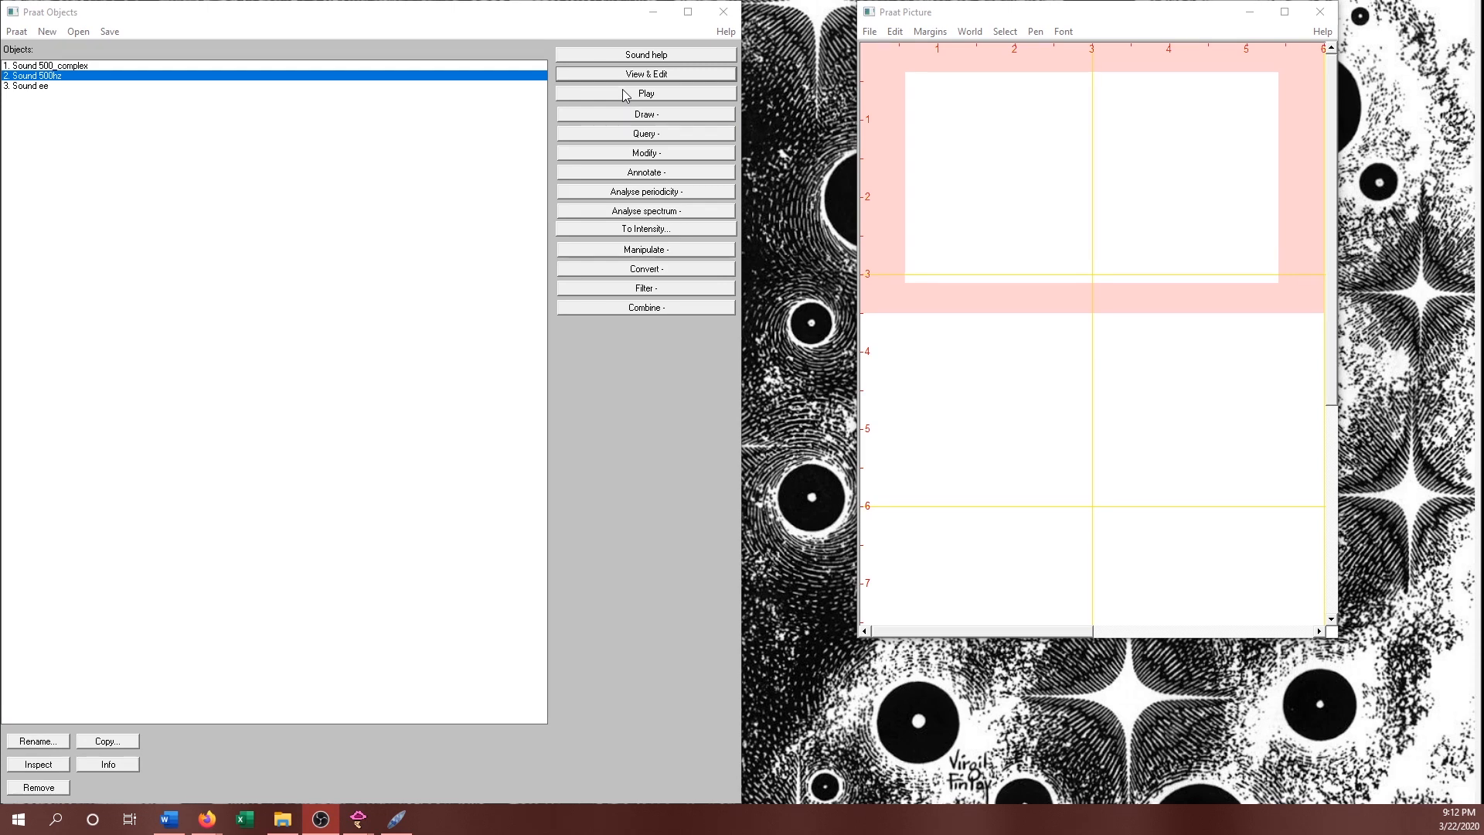
- Compute a spectrum of the 500hz sound with the Fast option enabled
click(666, 213)
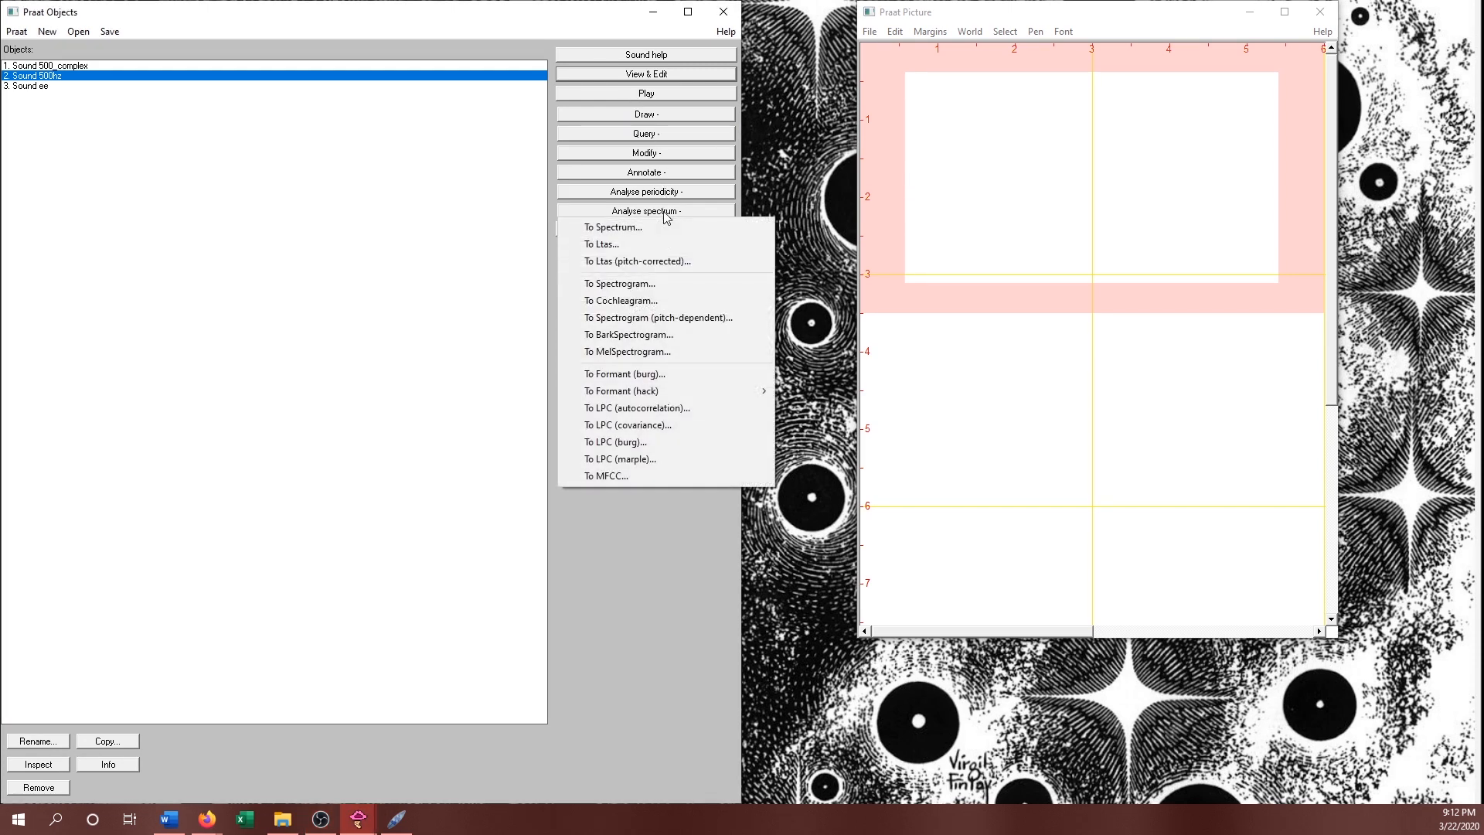
click(622, 228)
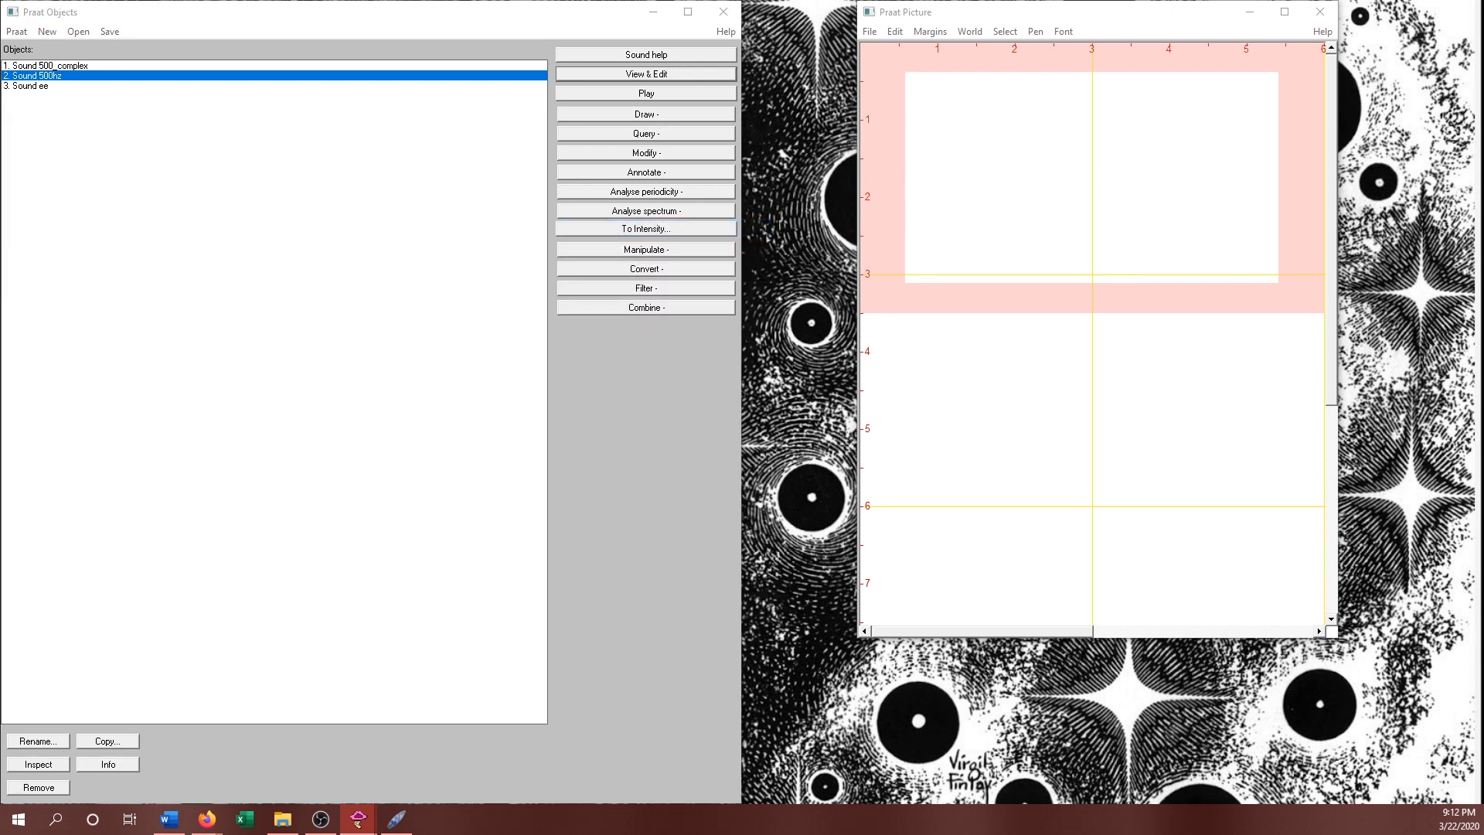
drag(345, 133, 283, 364)
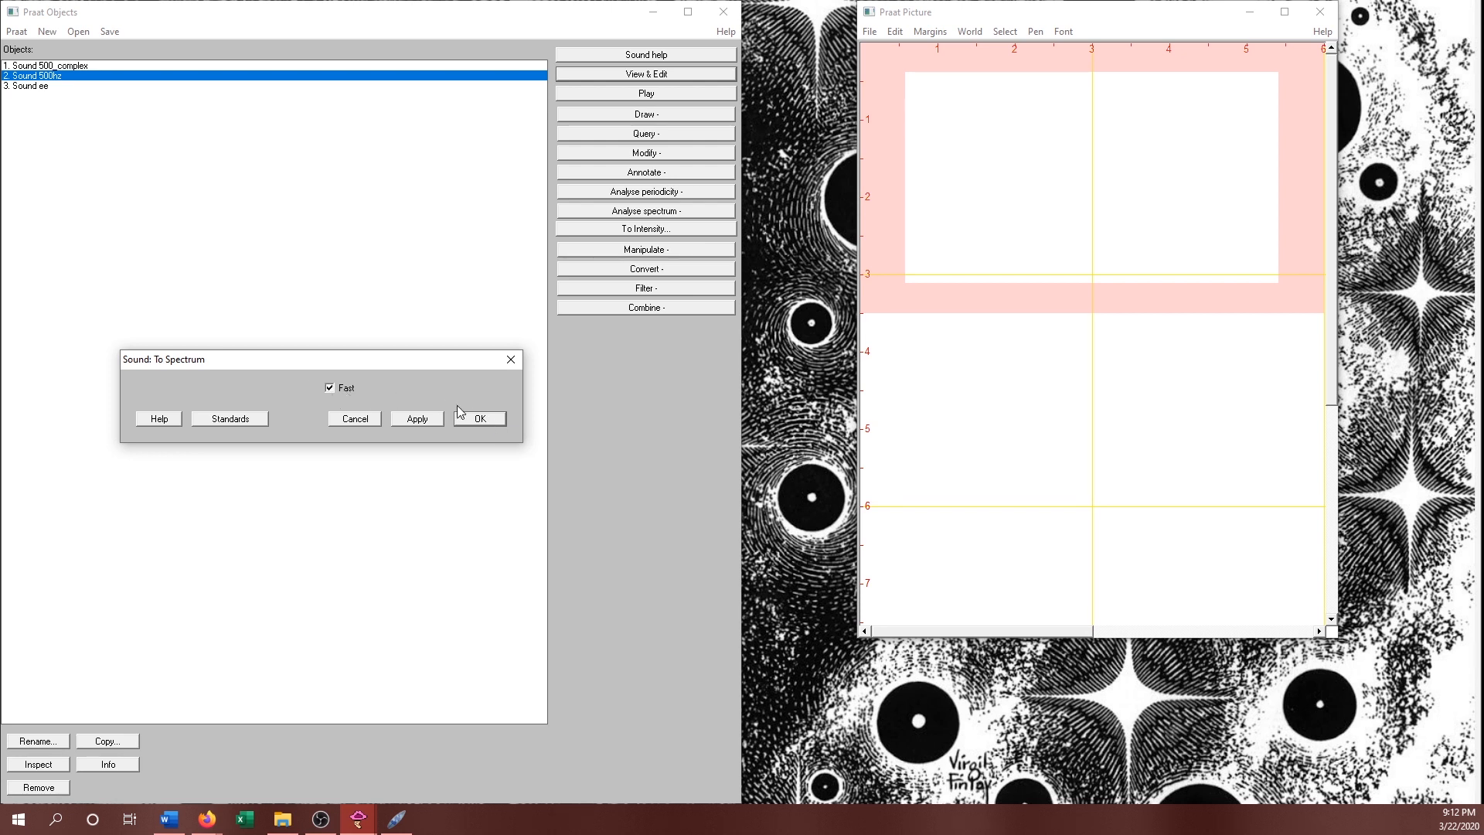
click(478, 419)
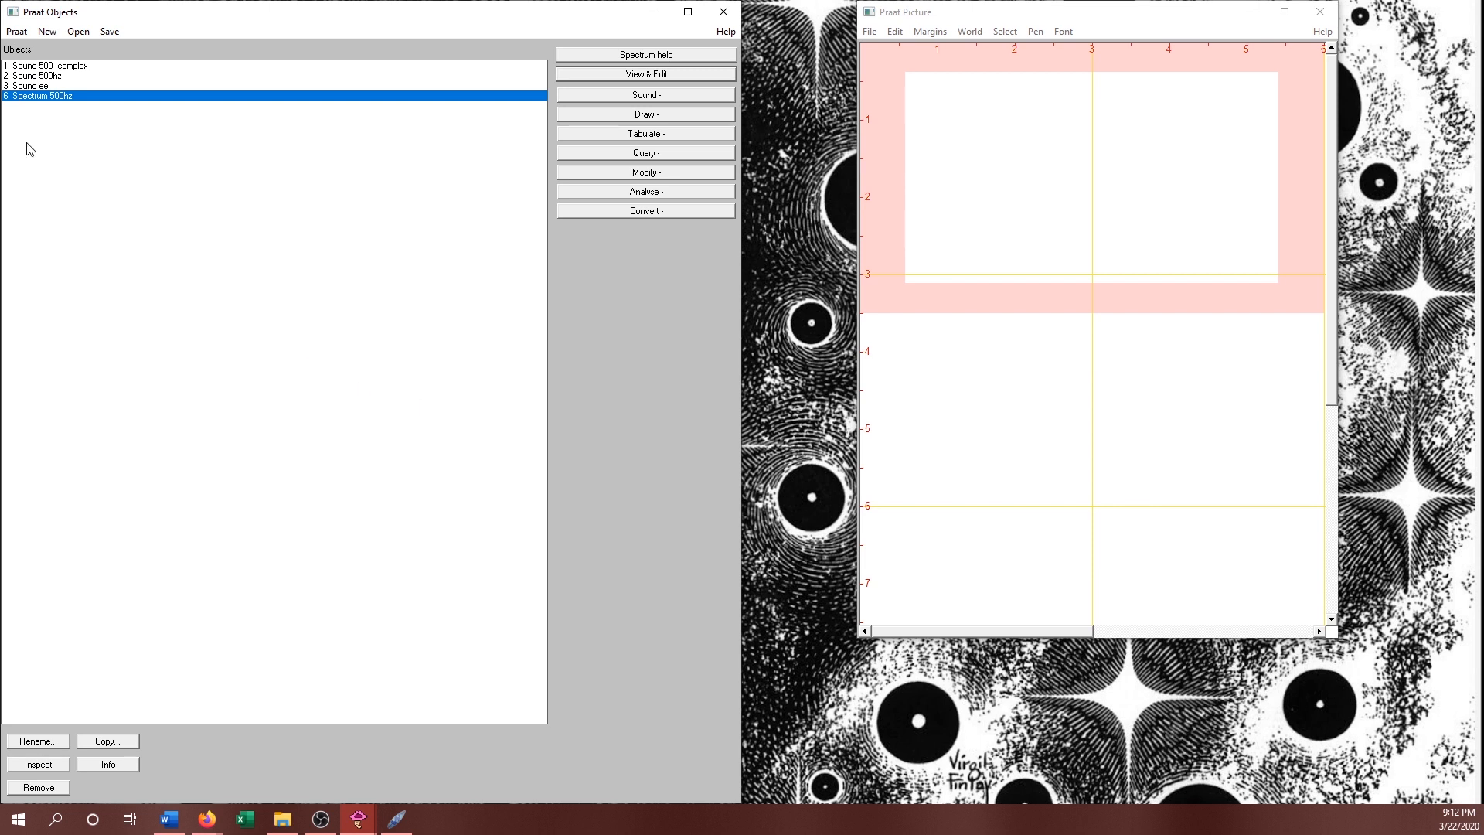
- Compute a 500hz sound spectrogram with 0.005 s Gaussian window, 5000 Hz maximum frequency, 0.002 s time step and 20 Hz frequency step
click(42, 77)
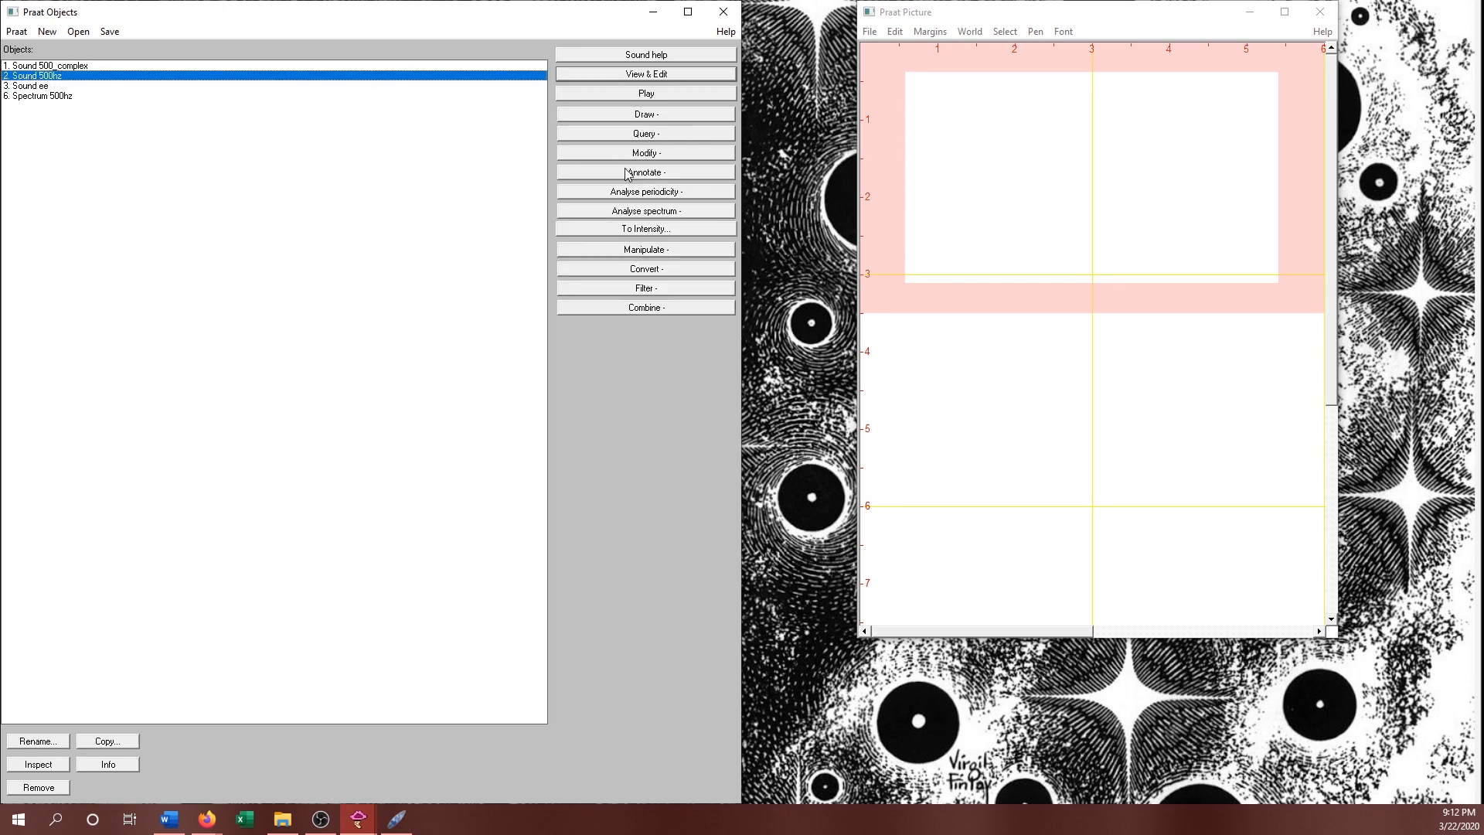
click(659, 212)
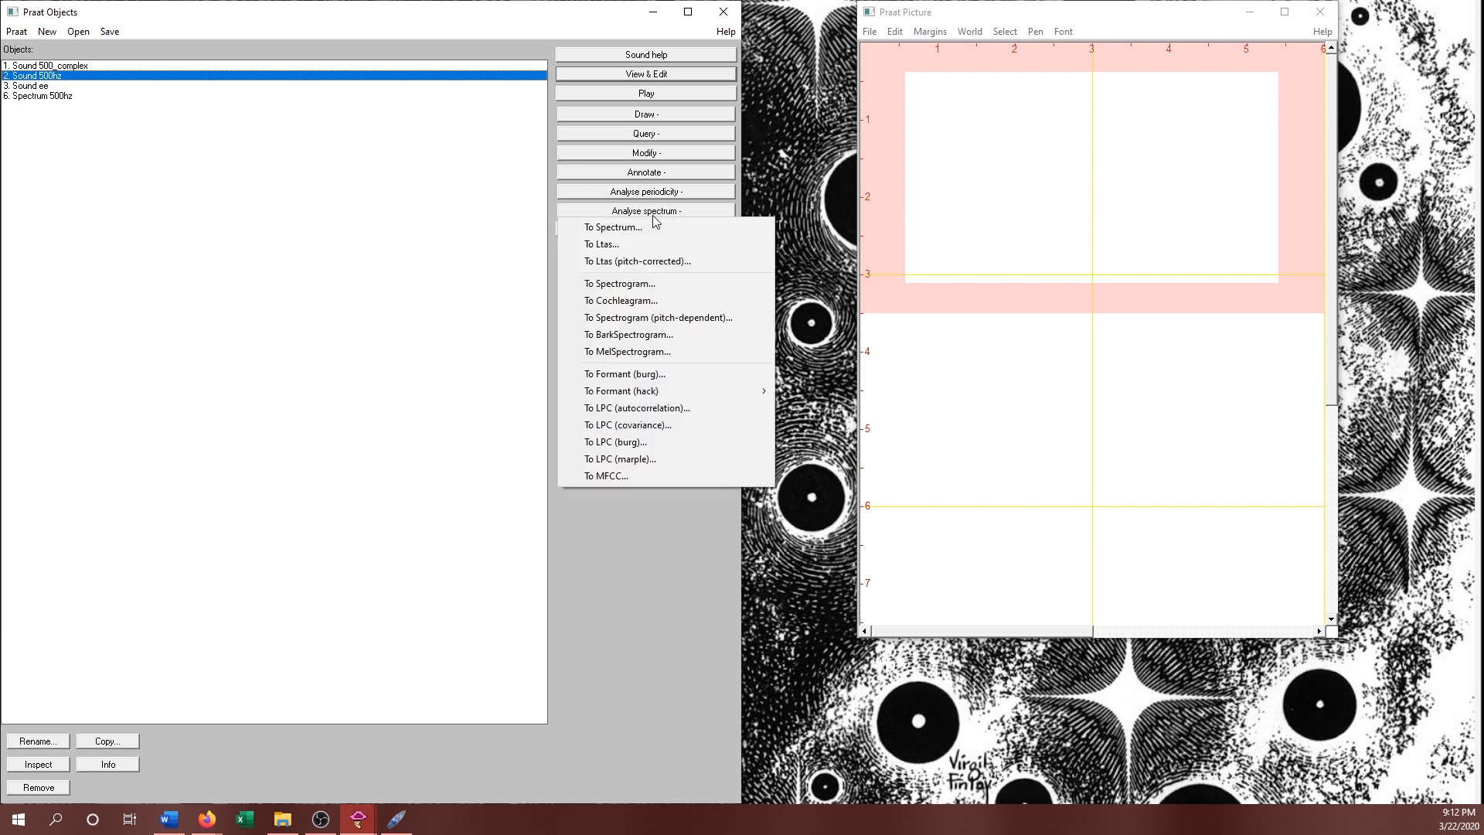
click(634, 288)
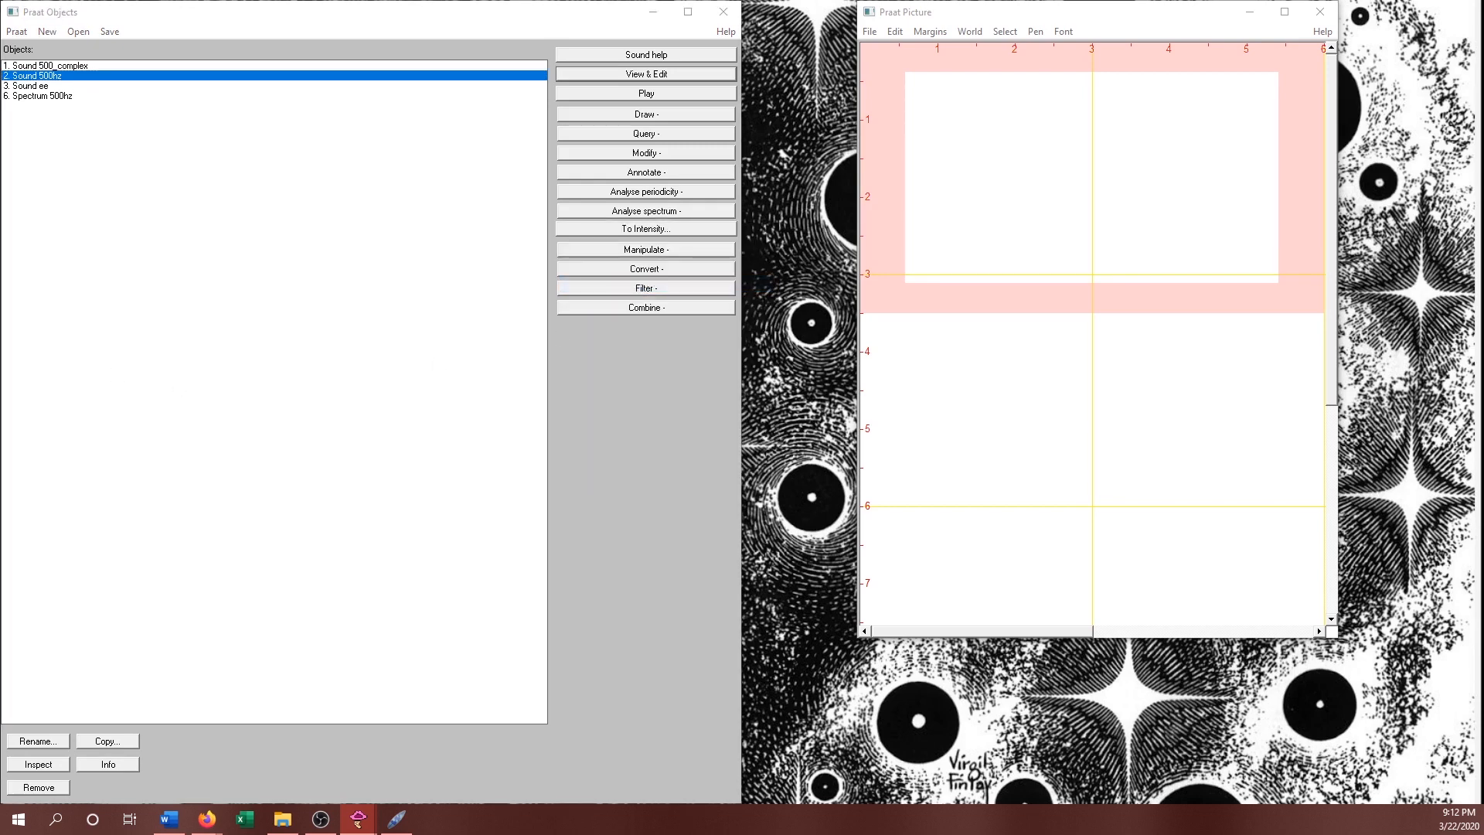
drag(288, 12, 319, 161)
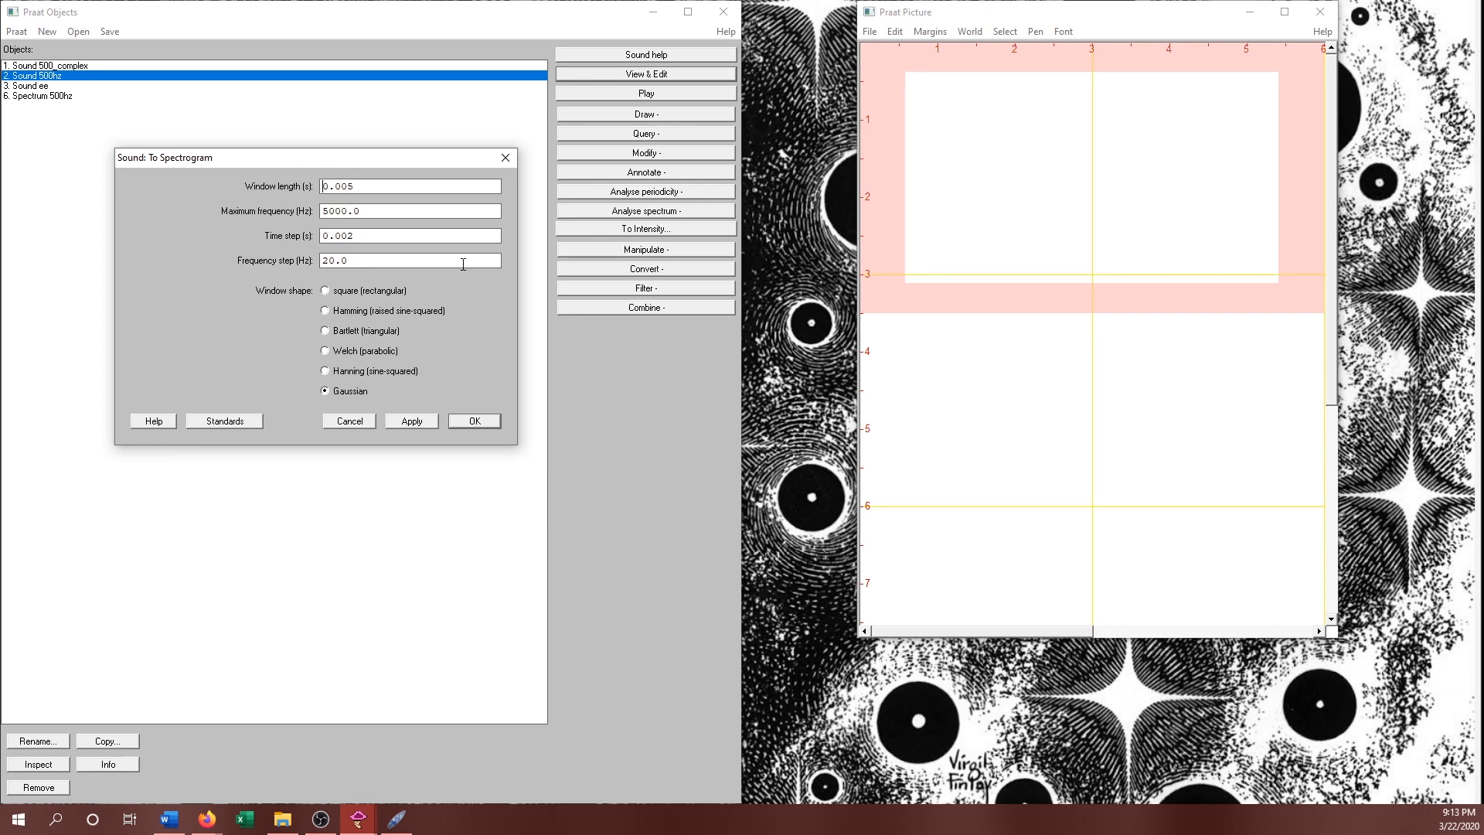
click(474, 422)
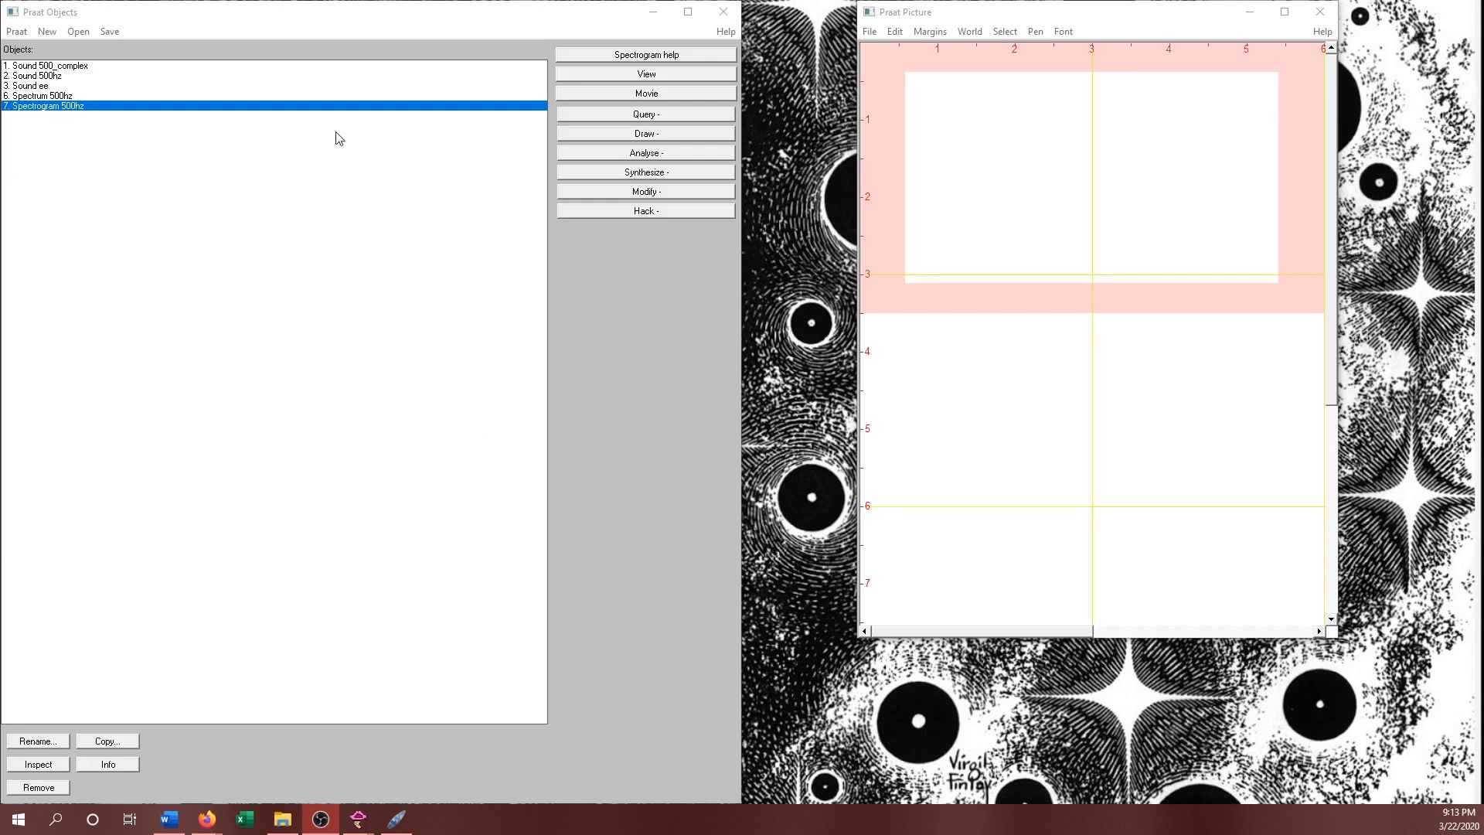
- Erase the whole picture and select a full-width drawing area from the page's upper edge down to about 3.5
click(902, 83)
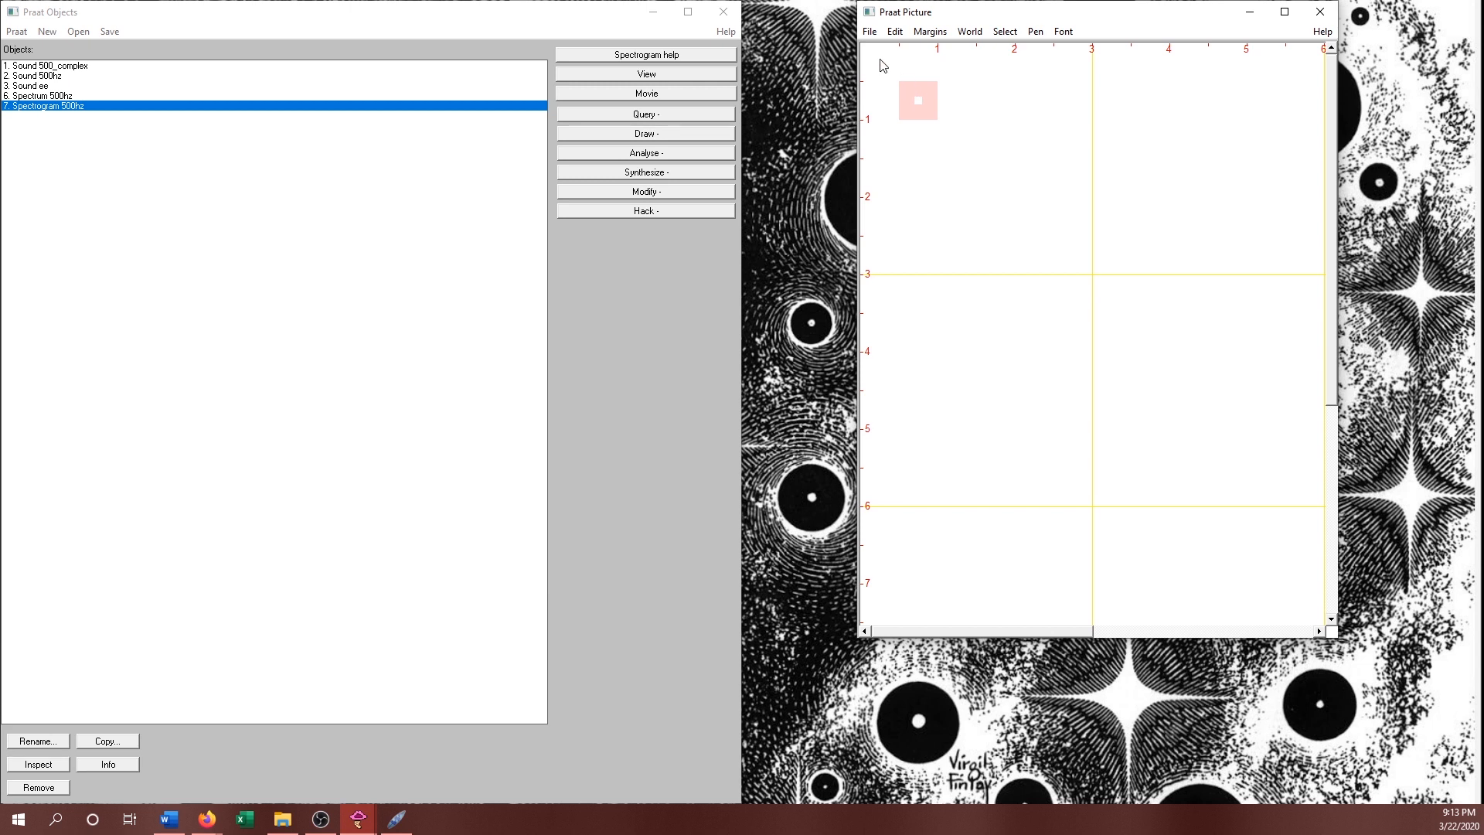
drag(872, 54, 1312, 298)
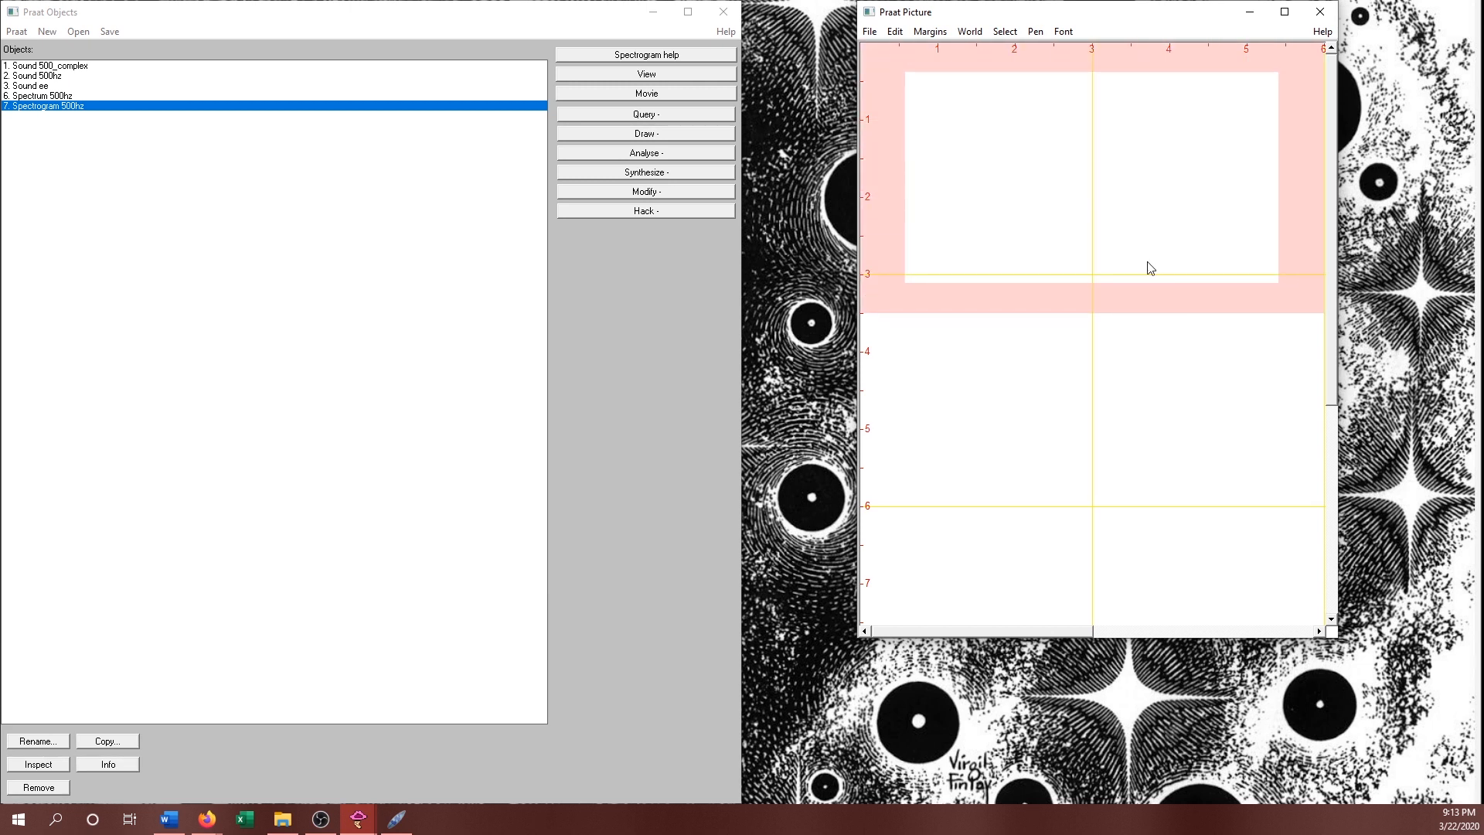
click(895, 33)
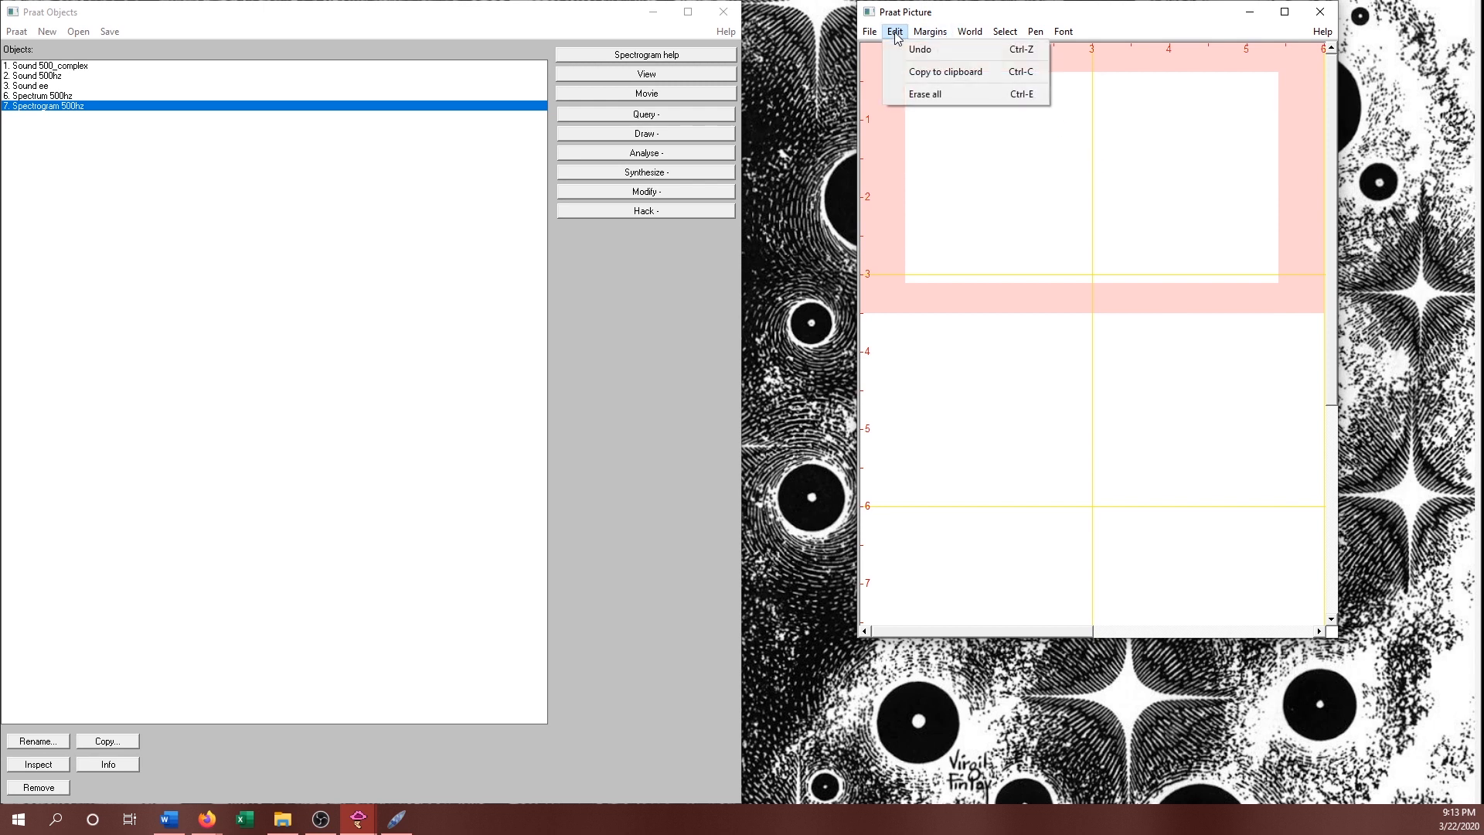
click(922, 93)
click(918, 95)
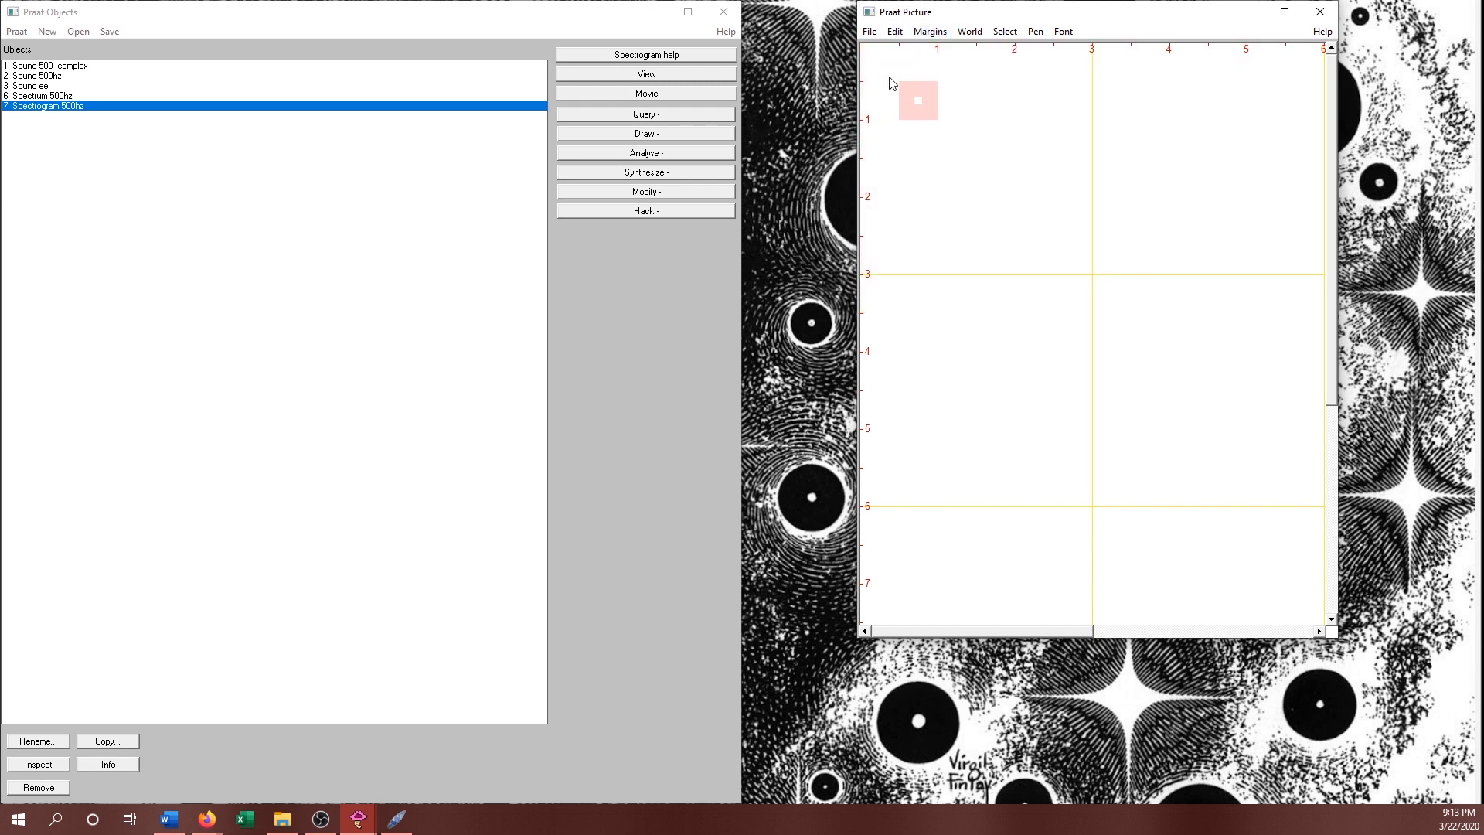
click(875, 64)
drag(873, 58, 1317, 314)
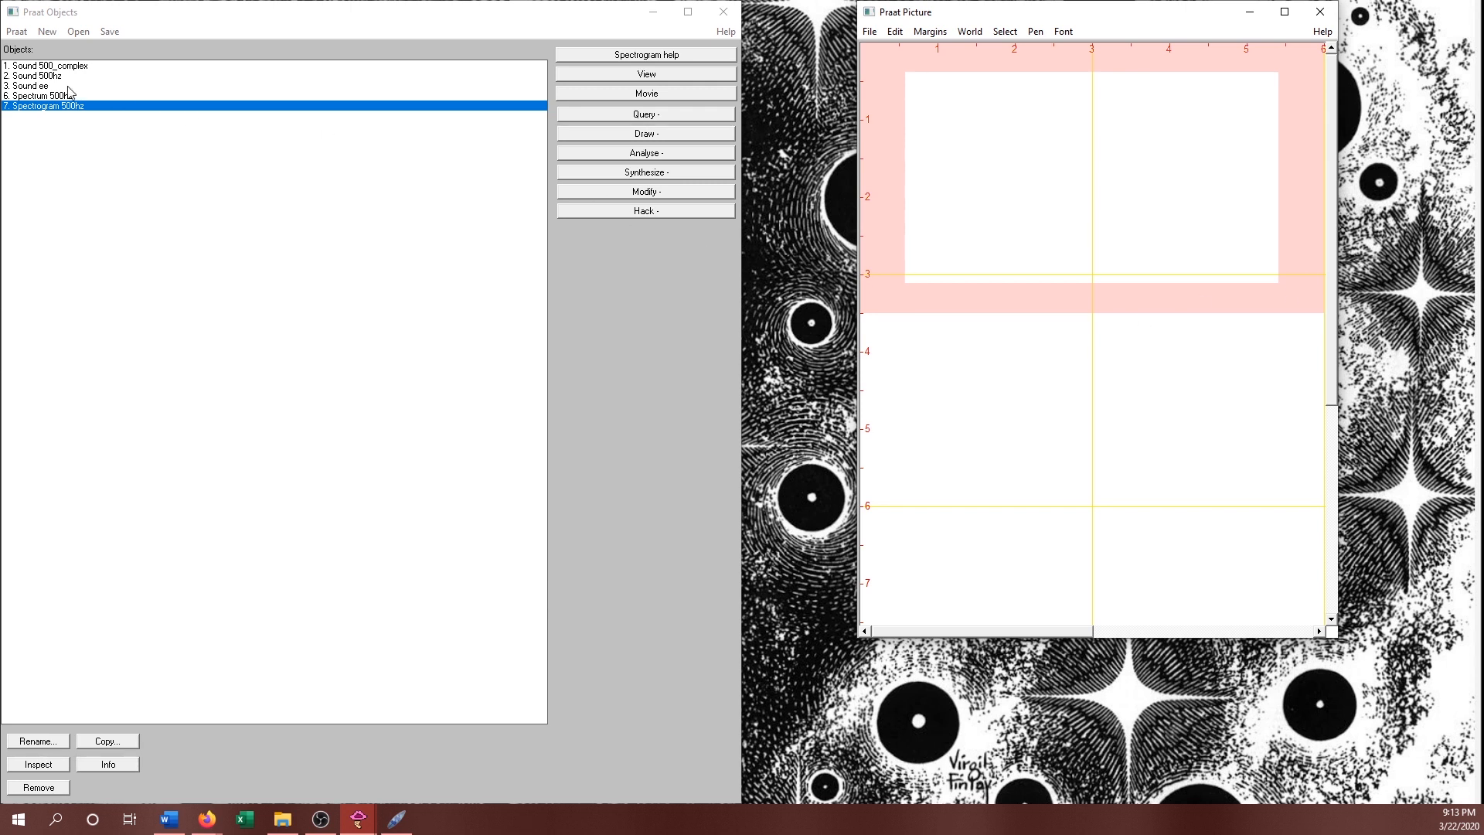
- Draw the 500hz spectrum with garnish over 0 to 5000 Hz, keeping automatic minimum and maximum power
click(39, 96)
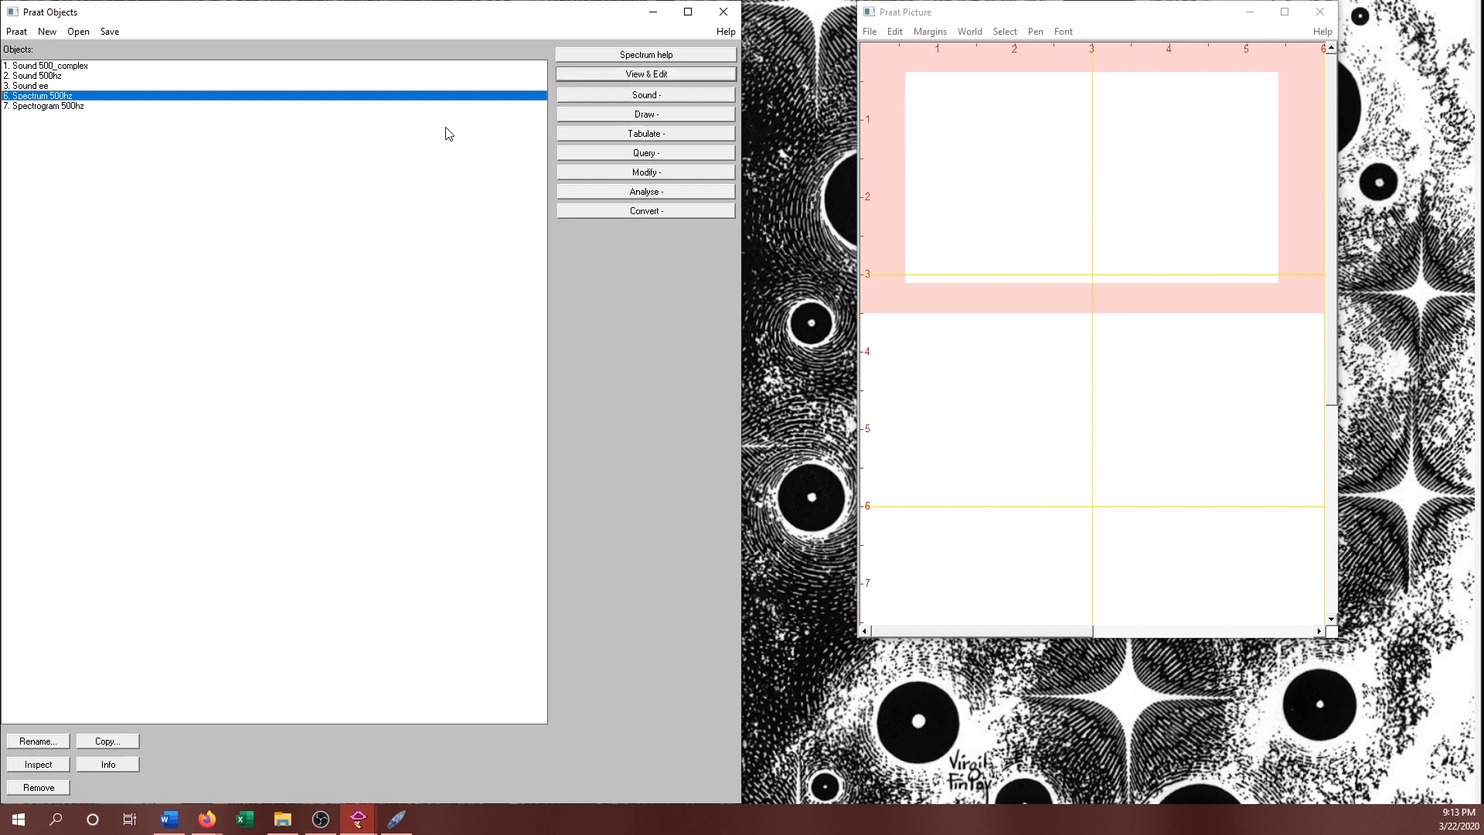
click(654, 117)
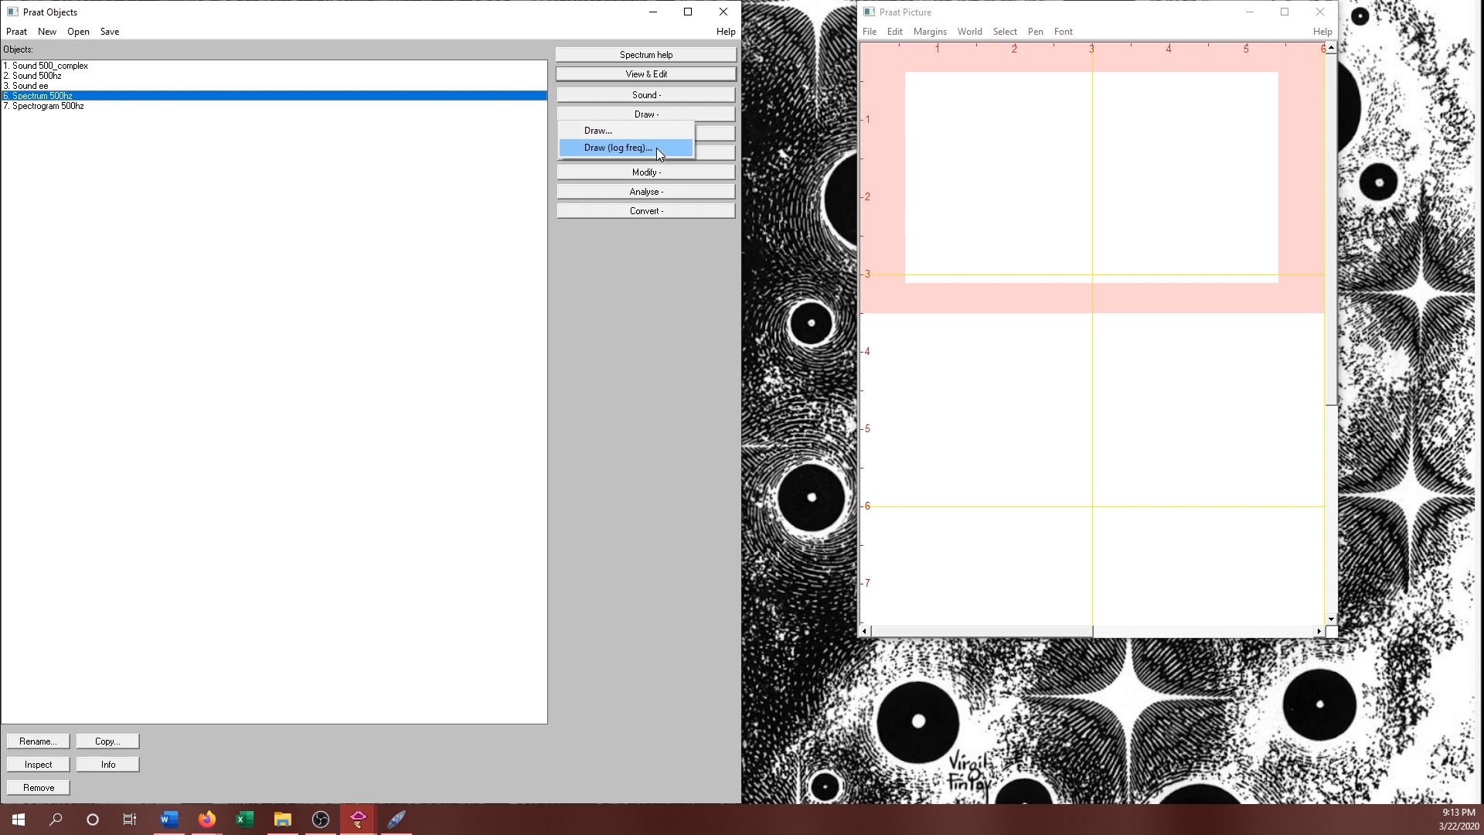
click(611, 131)
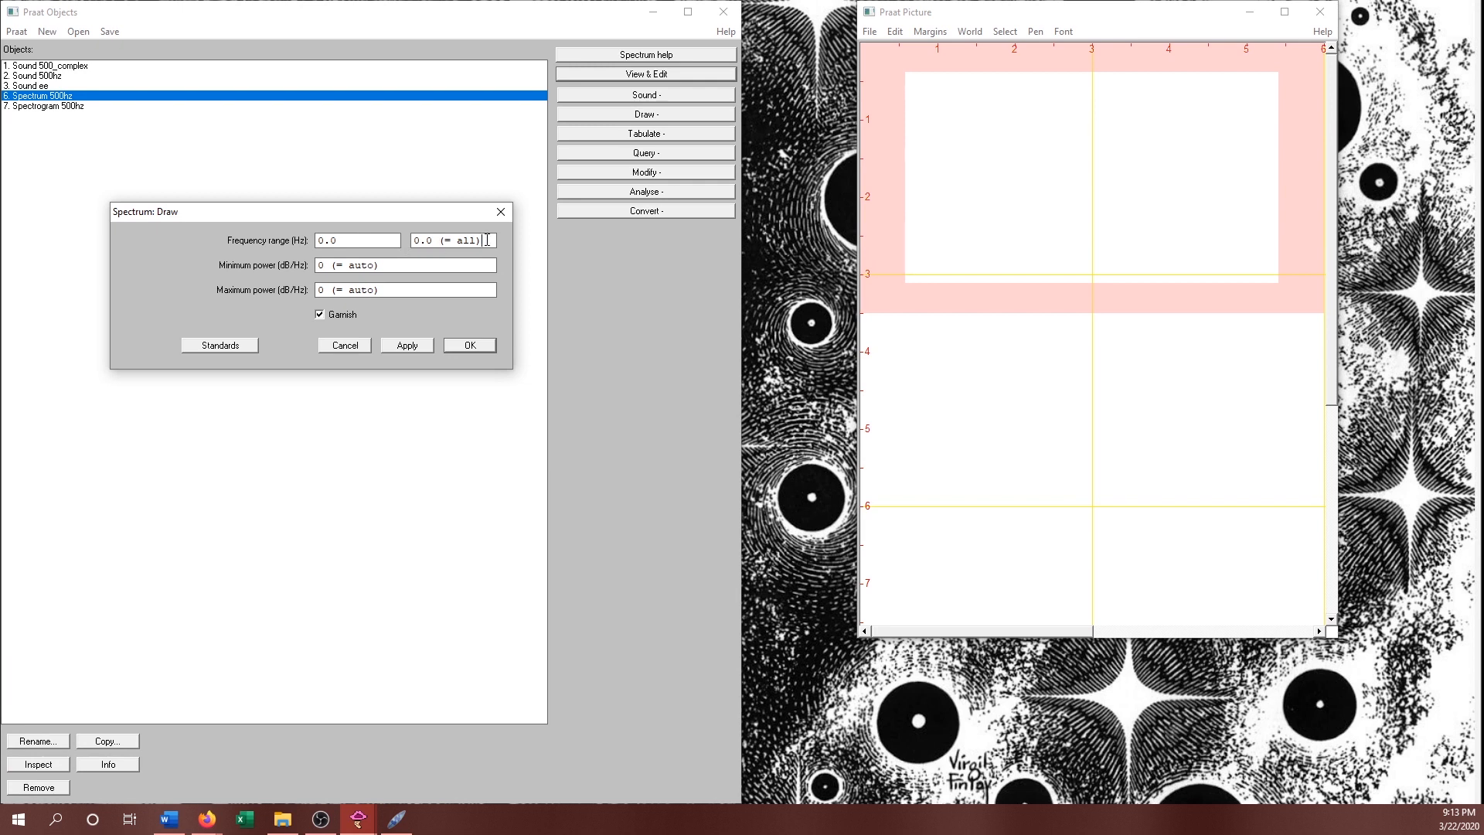
drag(487, 241, 398, 239)
text(5000)
click(470, 345)
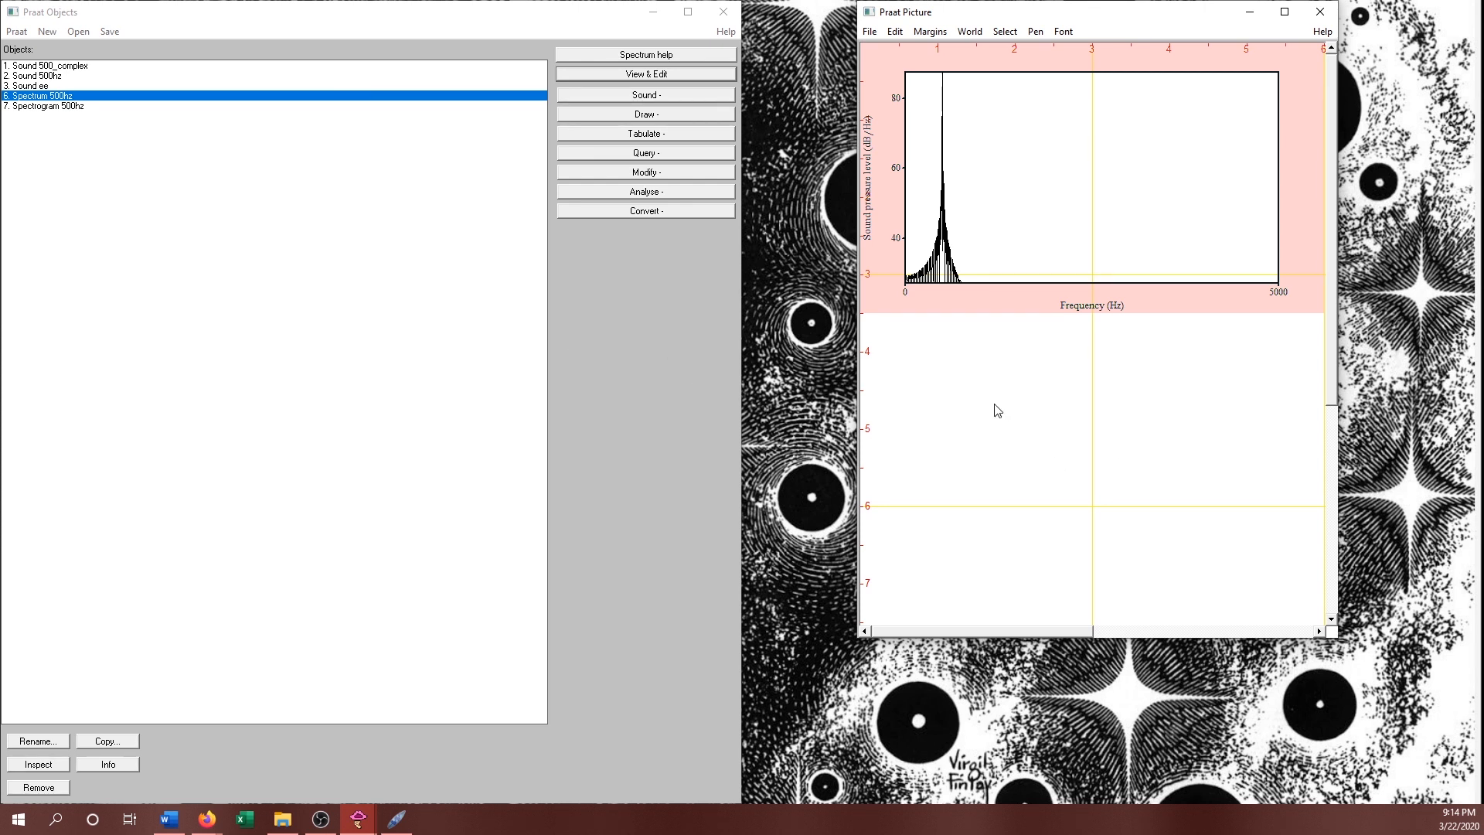
- Paint the 500hz spectrogram up to 5000 Hz with autoscaling and garnish in an area beneath the spectrum, from about 3.5 to 7
click(886, 334)
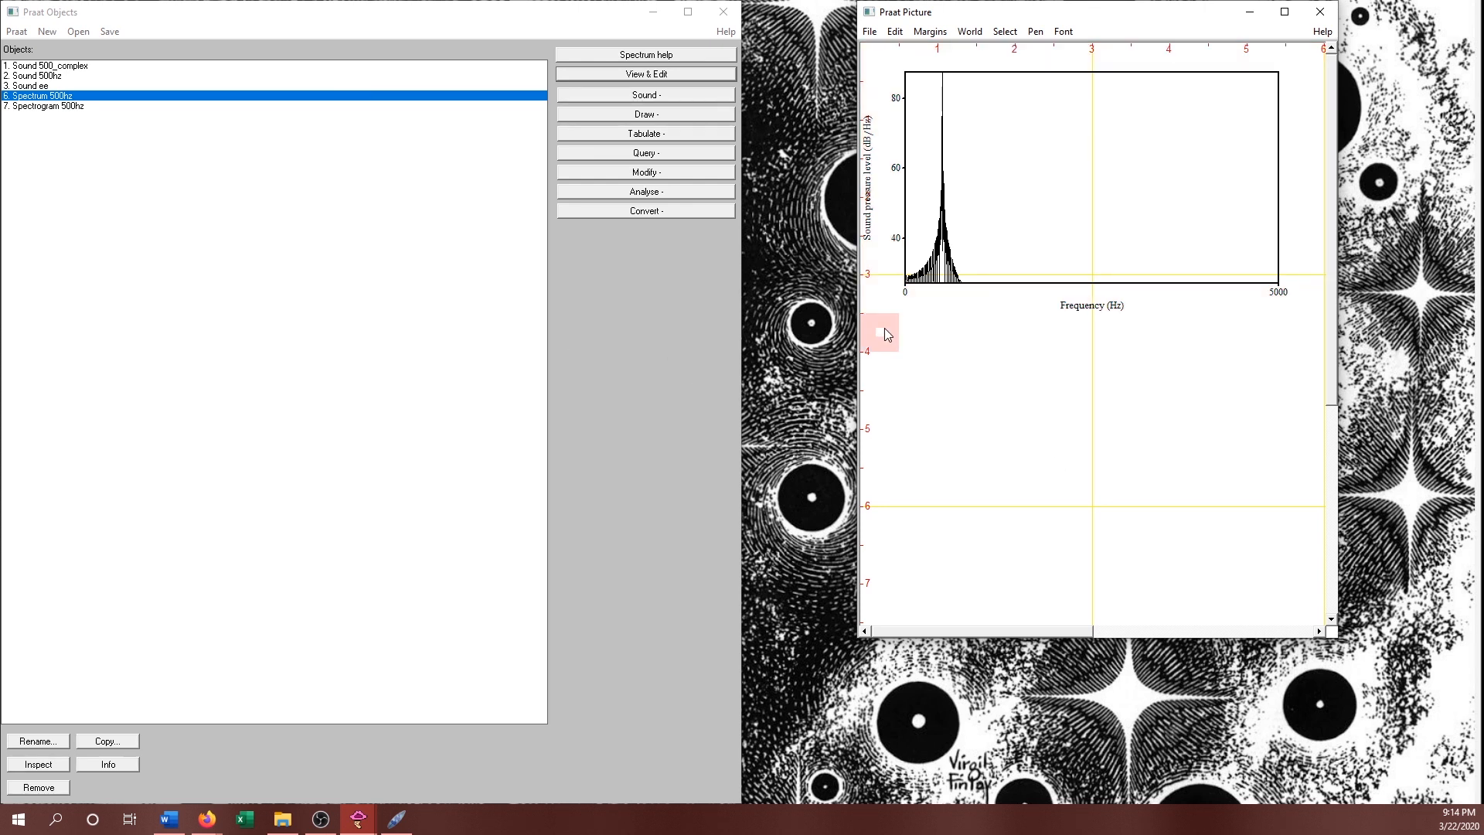
drag(886, 334, 1304, 553)
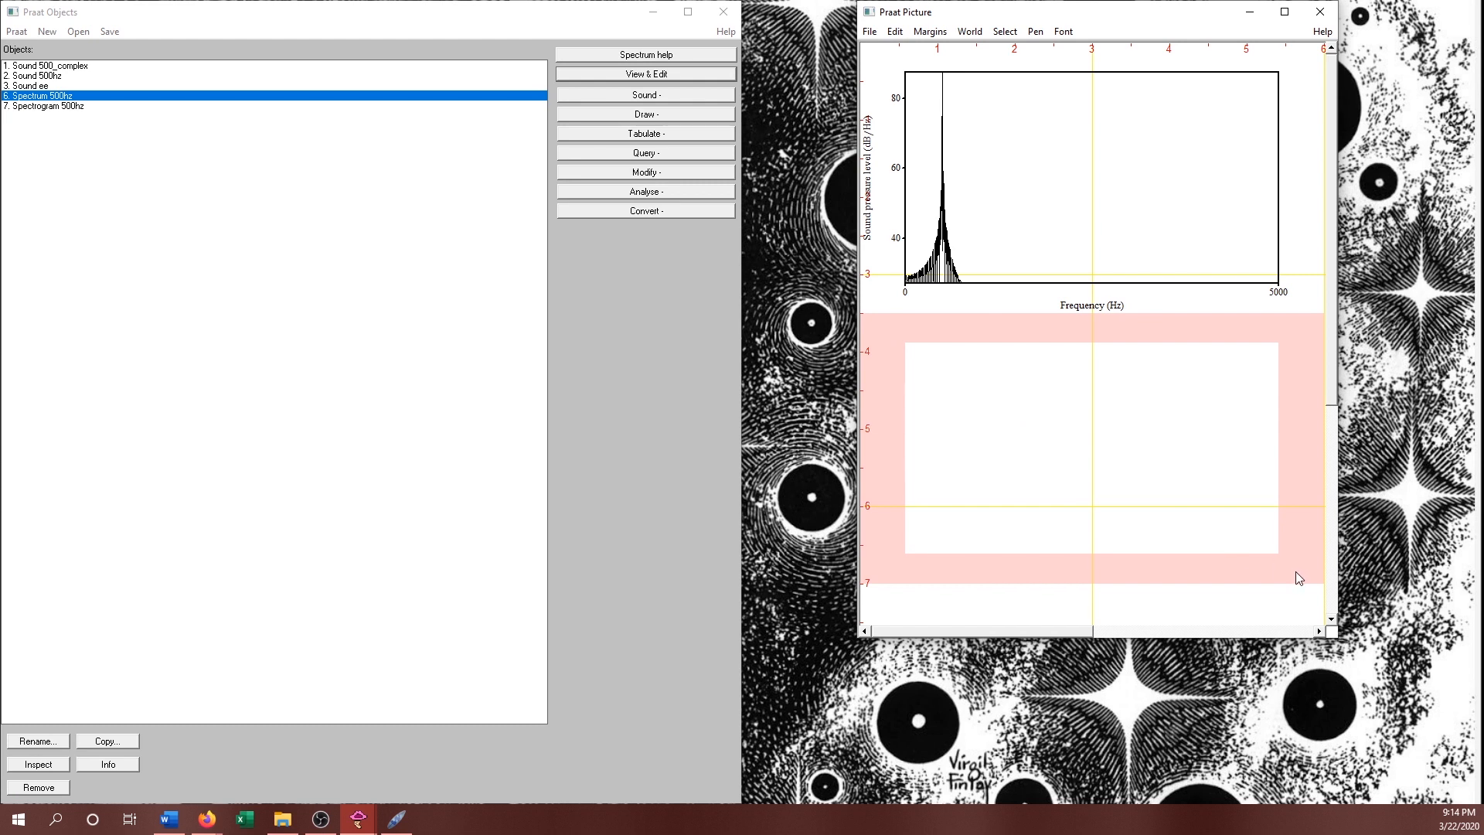
click(38, 107)
click(643, 135)
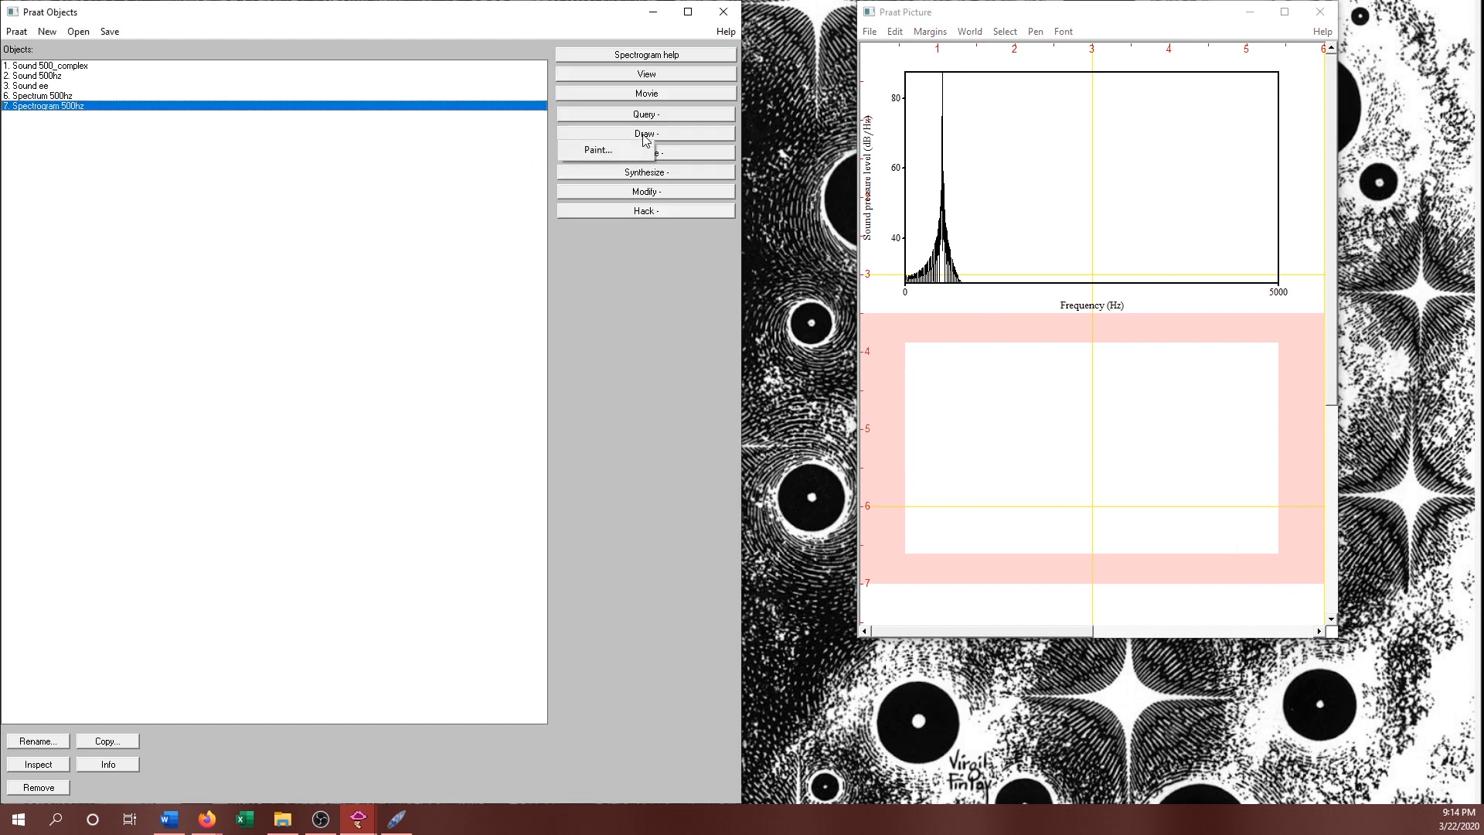
click(630, 151)
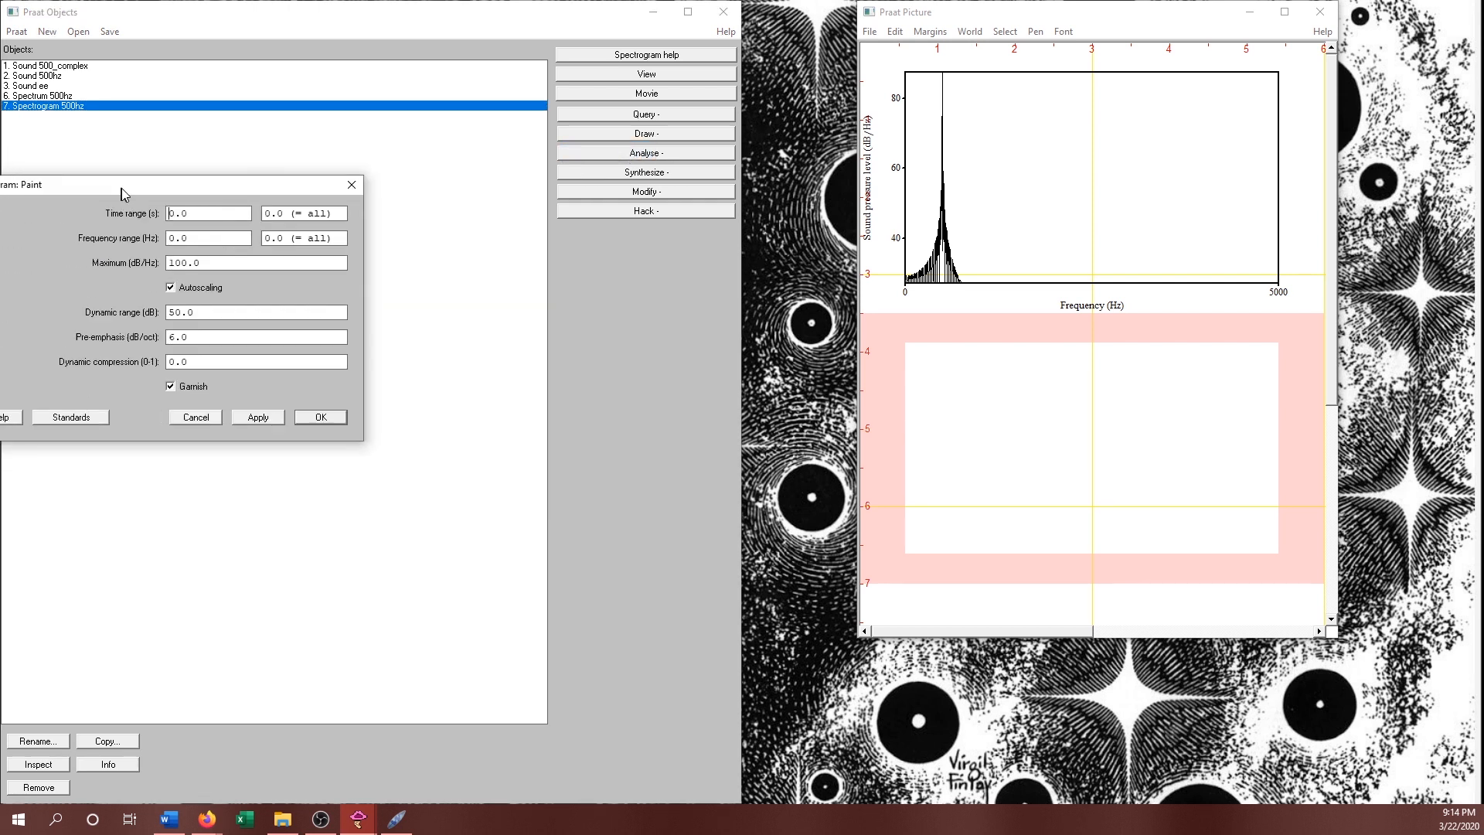
drag(122, 189, 309, 235)
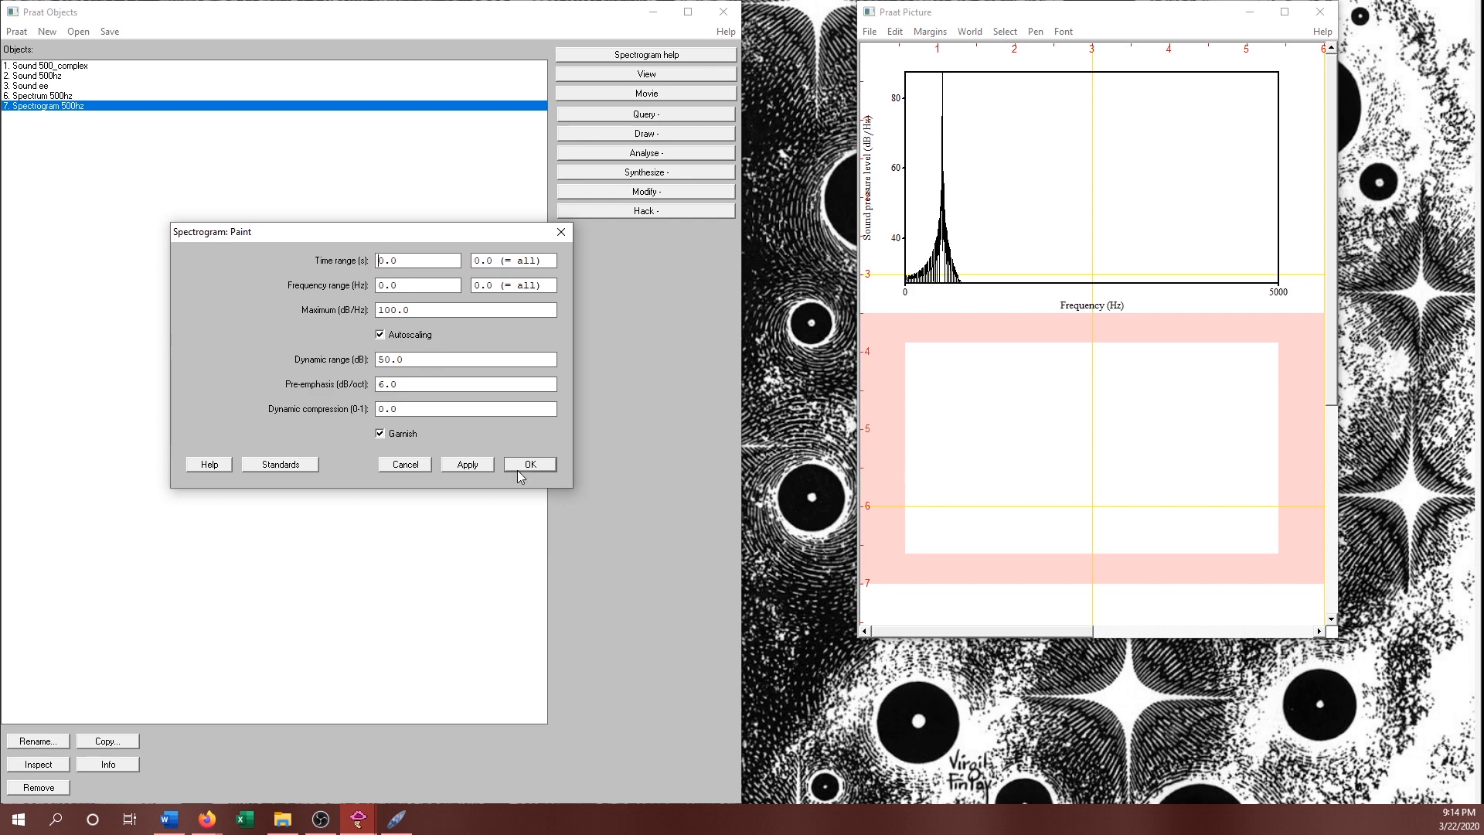
click(379, 334)
click(379, 333)
drag(549, 286, 449, 287)
text(5000)
click(531, 464)
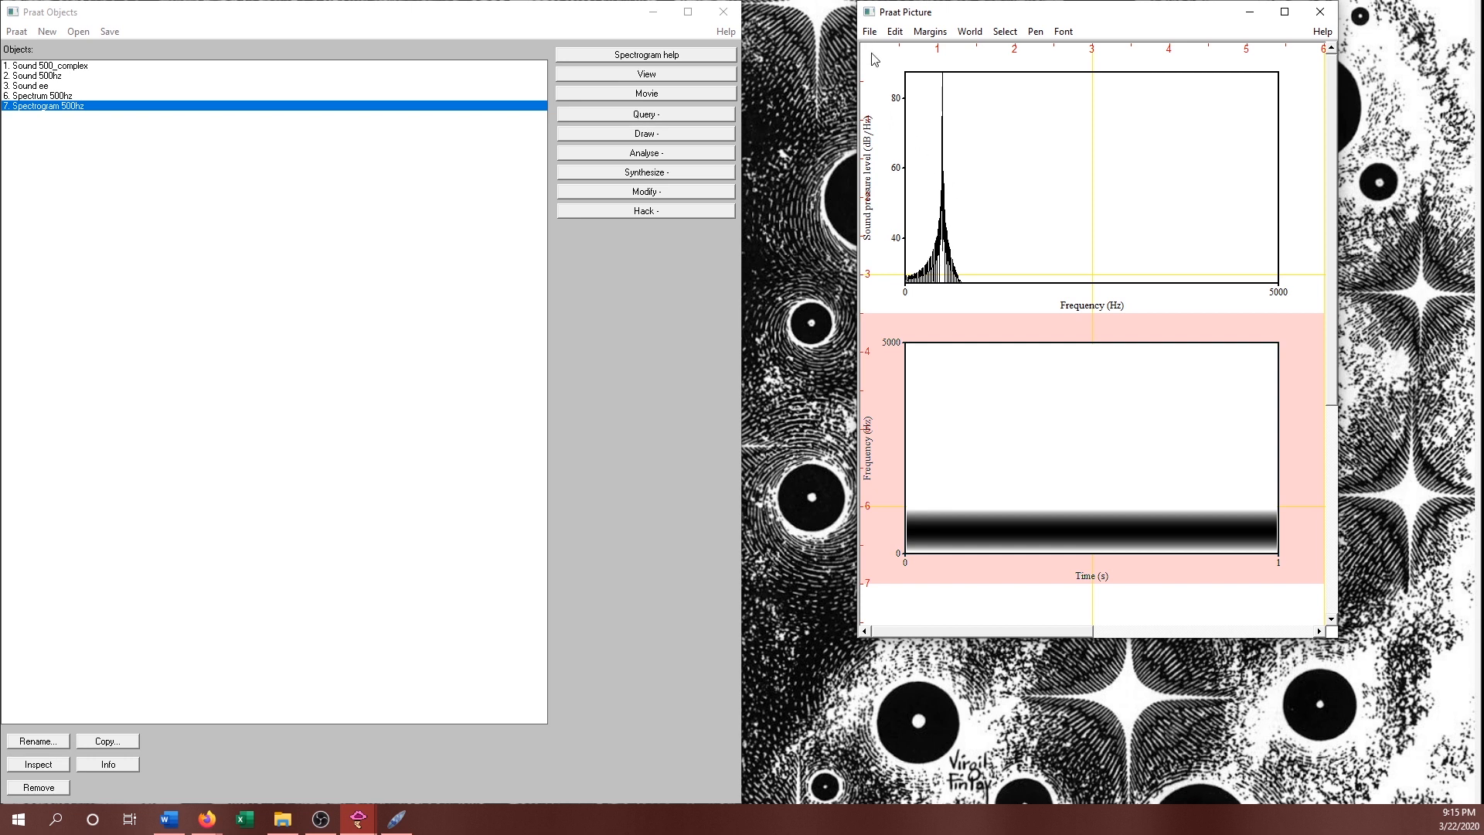
- Select a drawing area enclosing both the spectrum and the spectrogram, down to about 7.5, and erase the whole picture
drag(872, 45, 1306, 300)
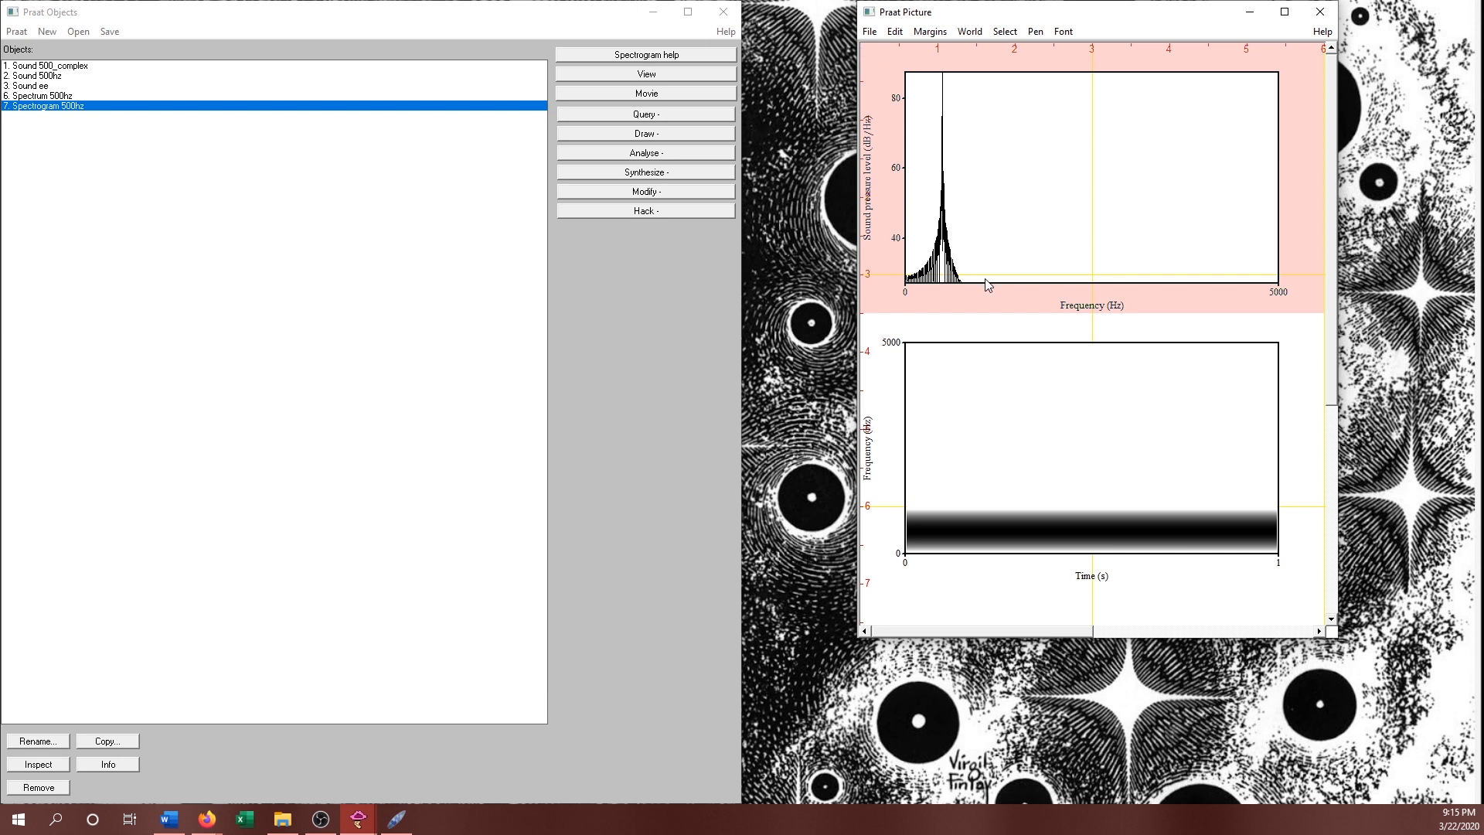
drag(873, 53, 1314, 622)
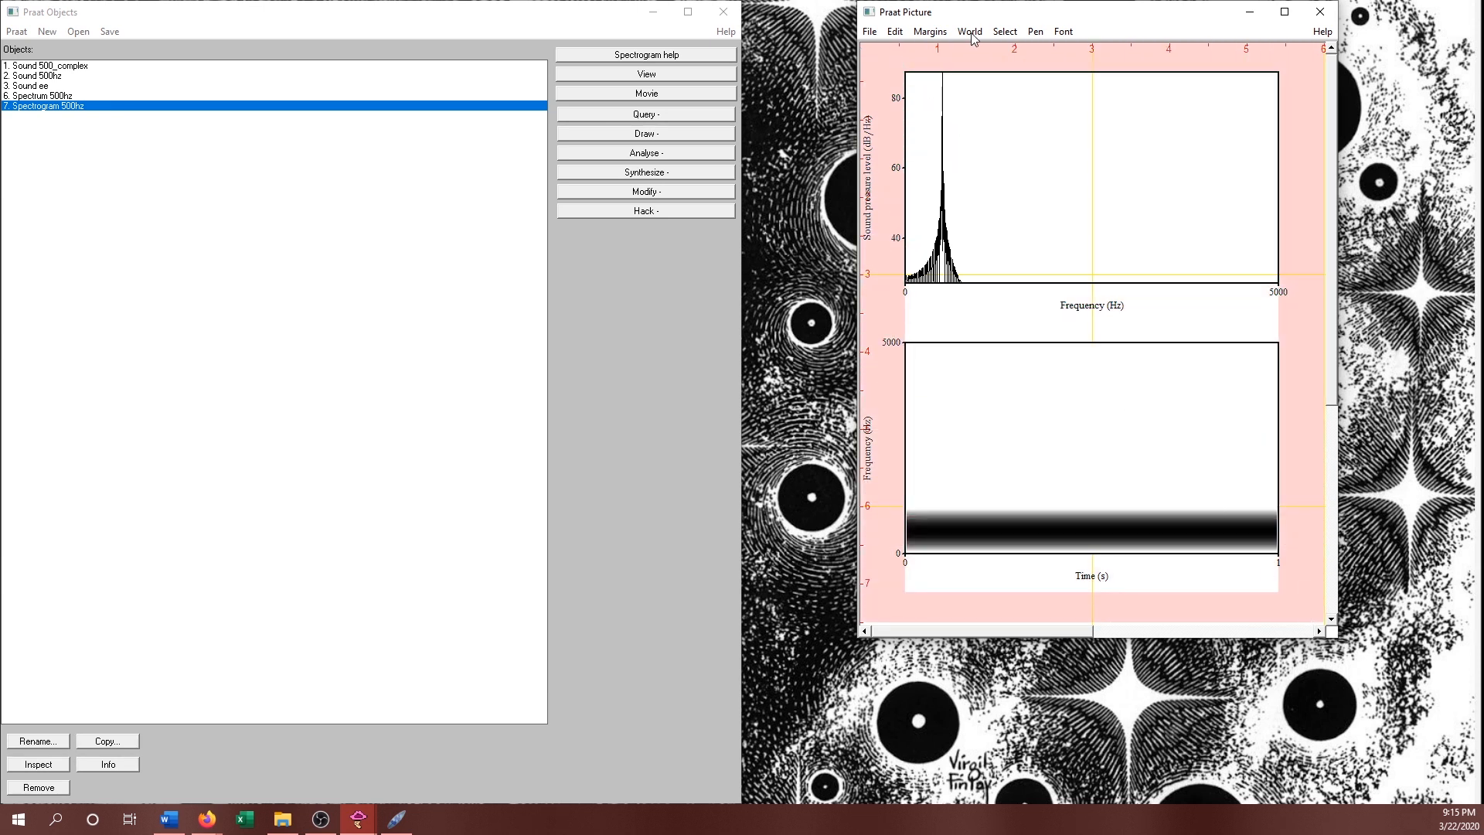
click(895, 32)
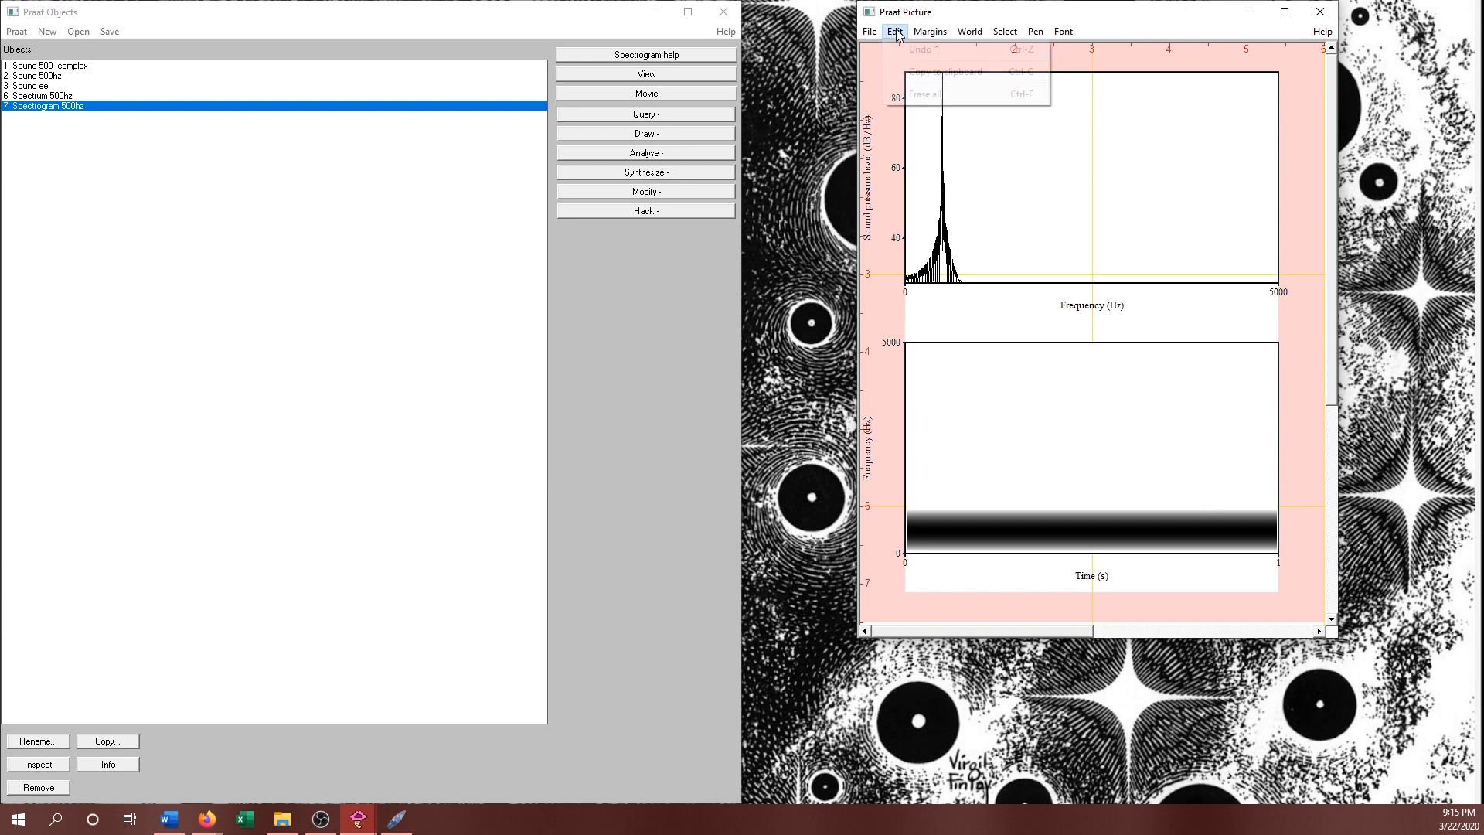
click(956, 95)
- Draw the 500hz spectrum on a logarithmic frequency axis from 10 to 5000 Hz
click(83, 96)
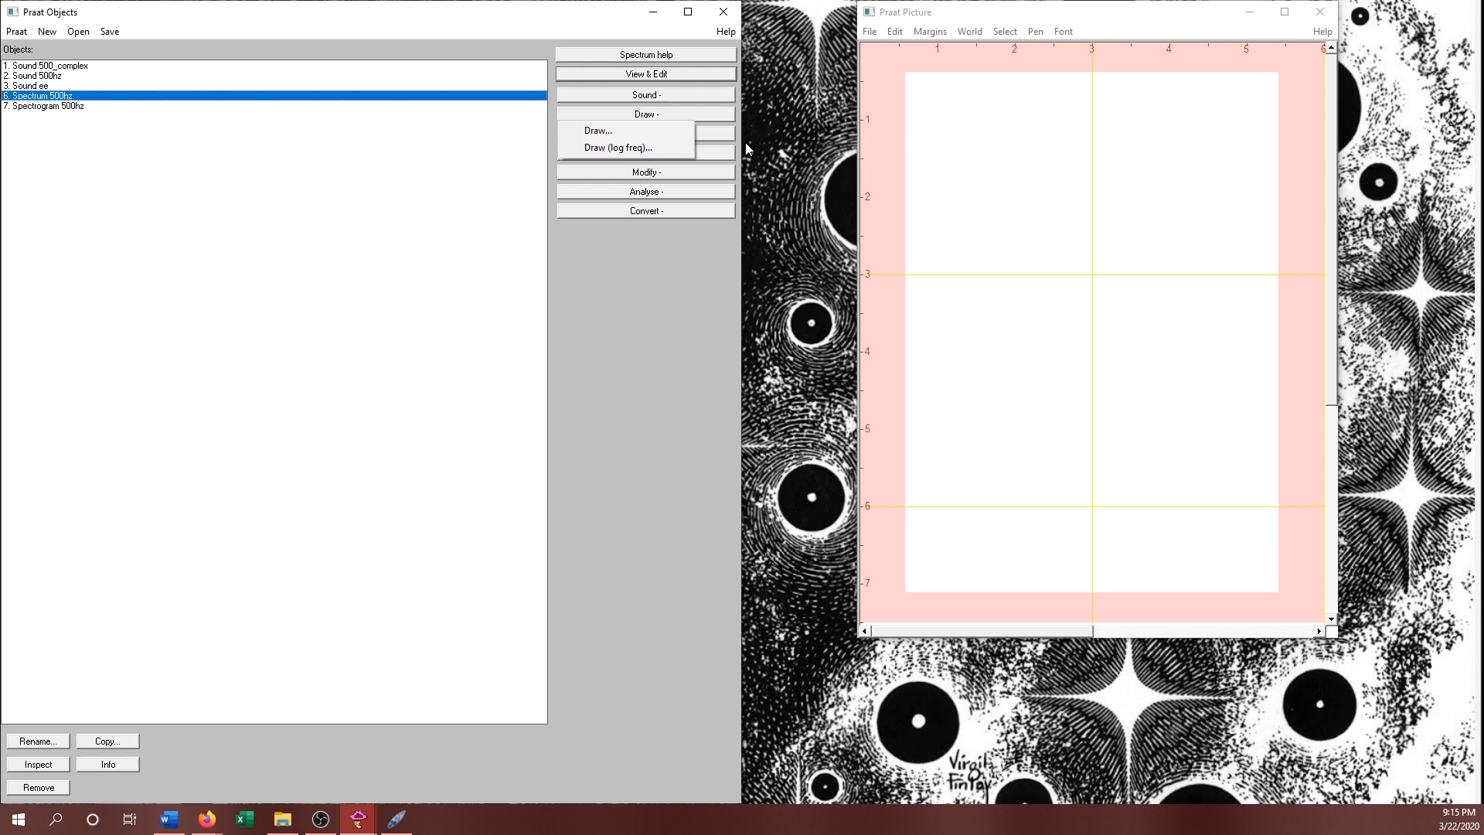
click(643, 149)
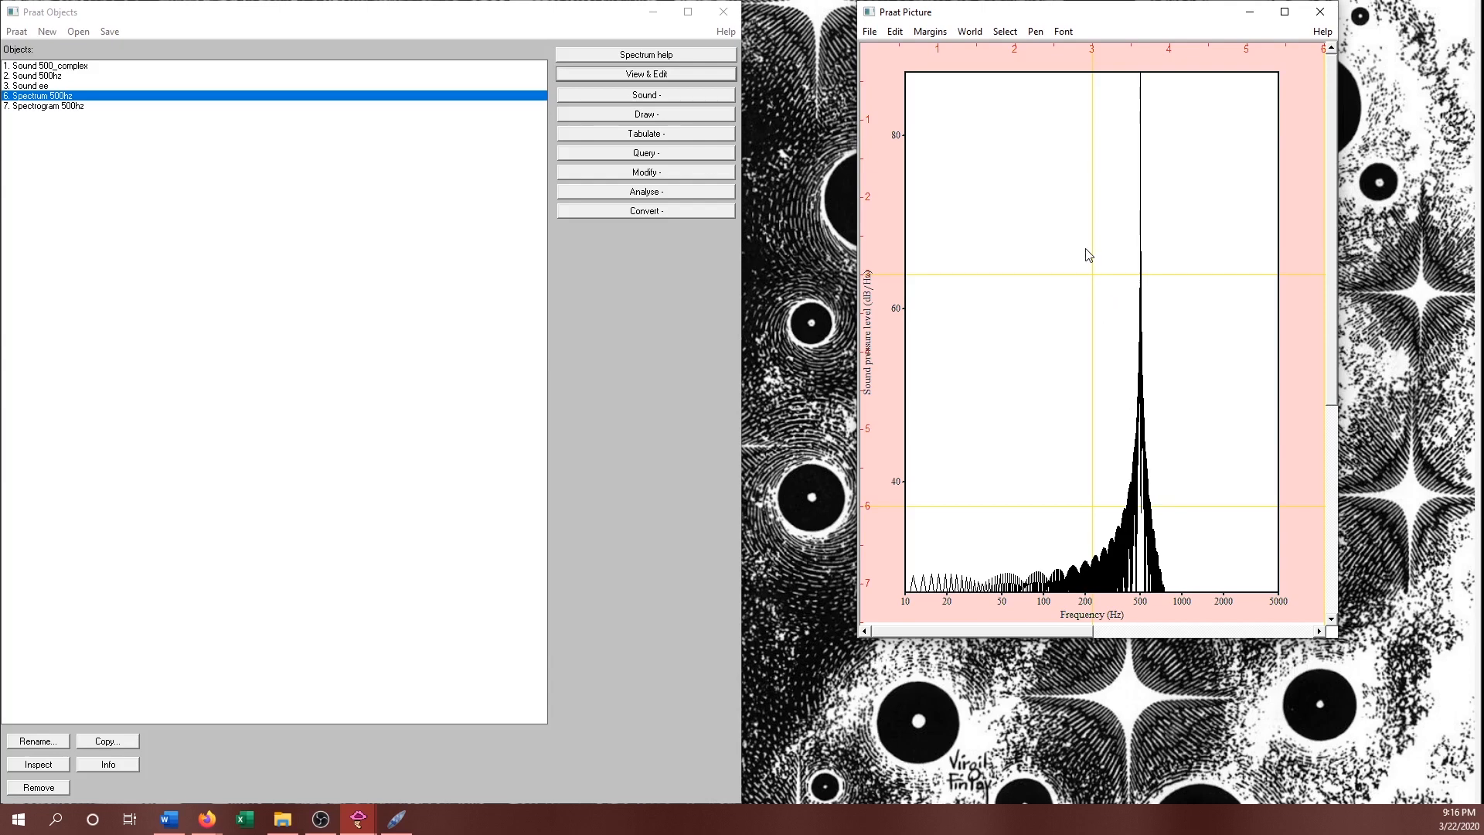
- Enlarge the picture window, erase the whole picture and select a drawing area about 9 wide and 8 high
drag(1143, 7, 1479, 165)
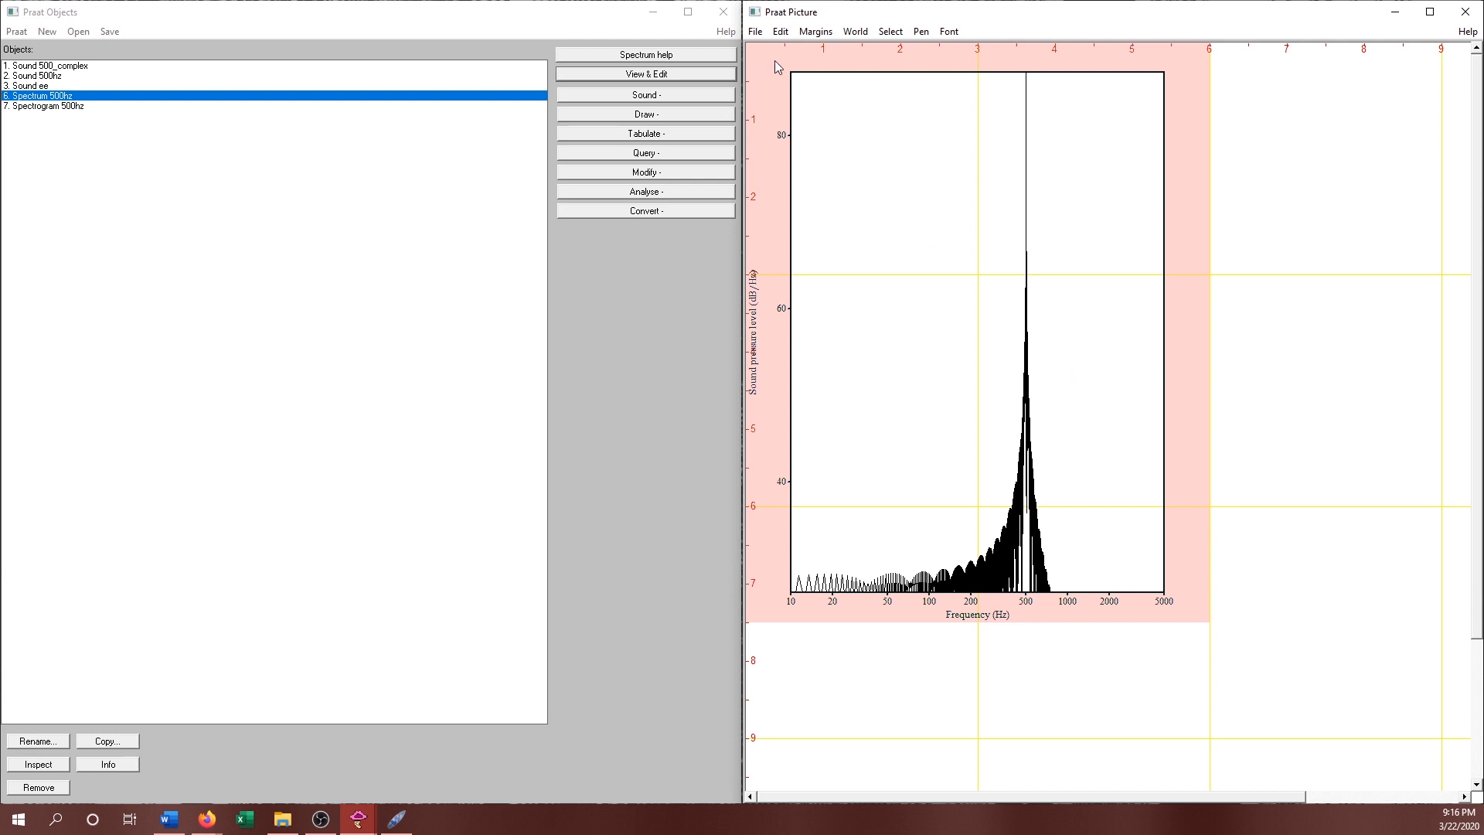
click(781, 31)
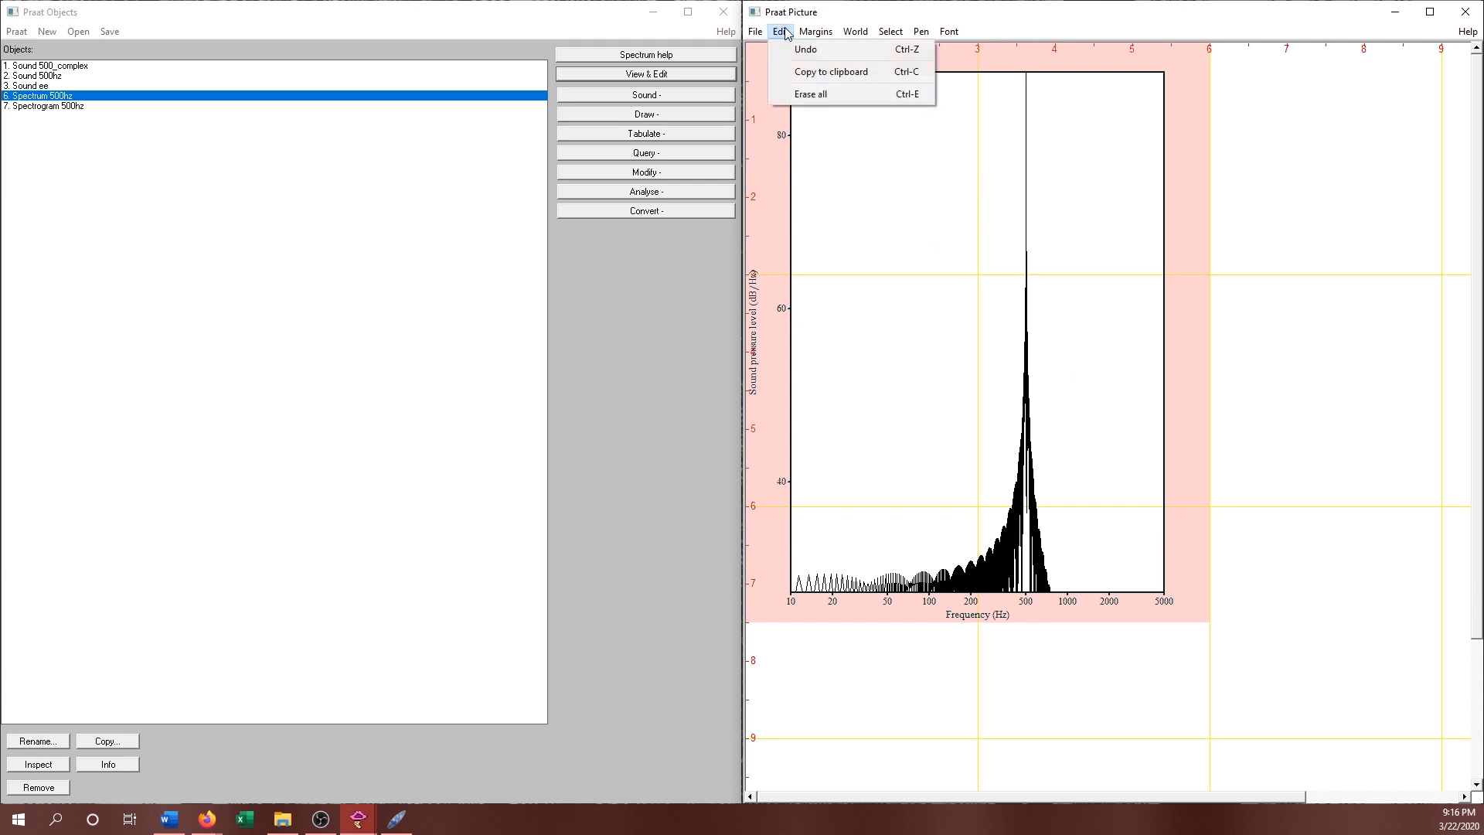
click(811, 92)
drag(758, 53, 1467, 657)
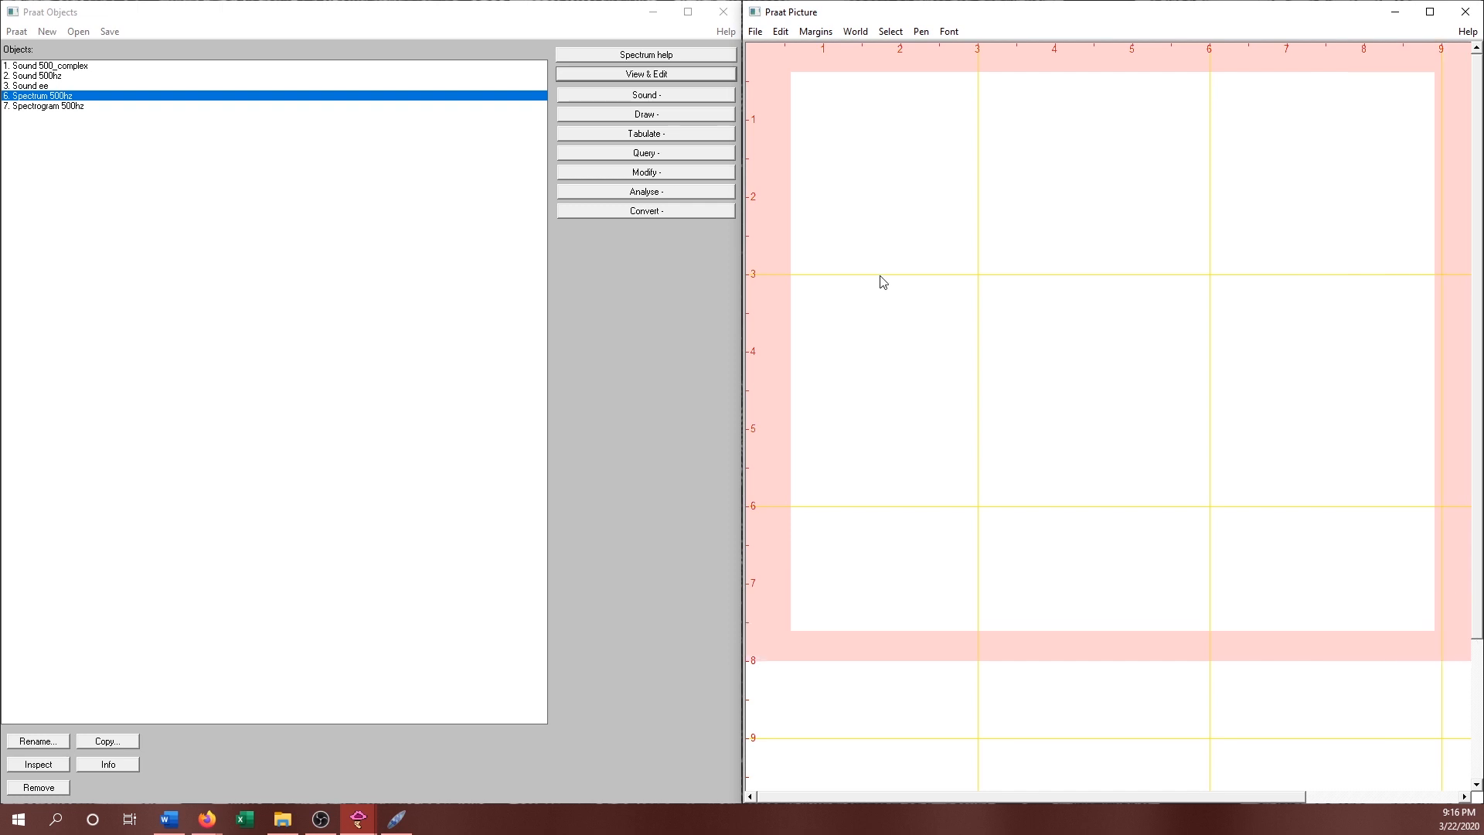
- Paint the 500hz spectrogram from 0 to 5000 Hz with autoscaling and garnish in the enlarged drawing area
click(21, 105)
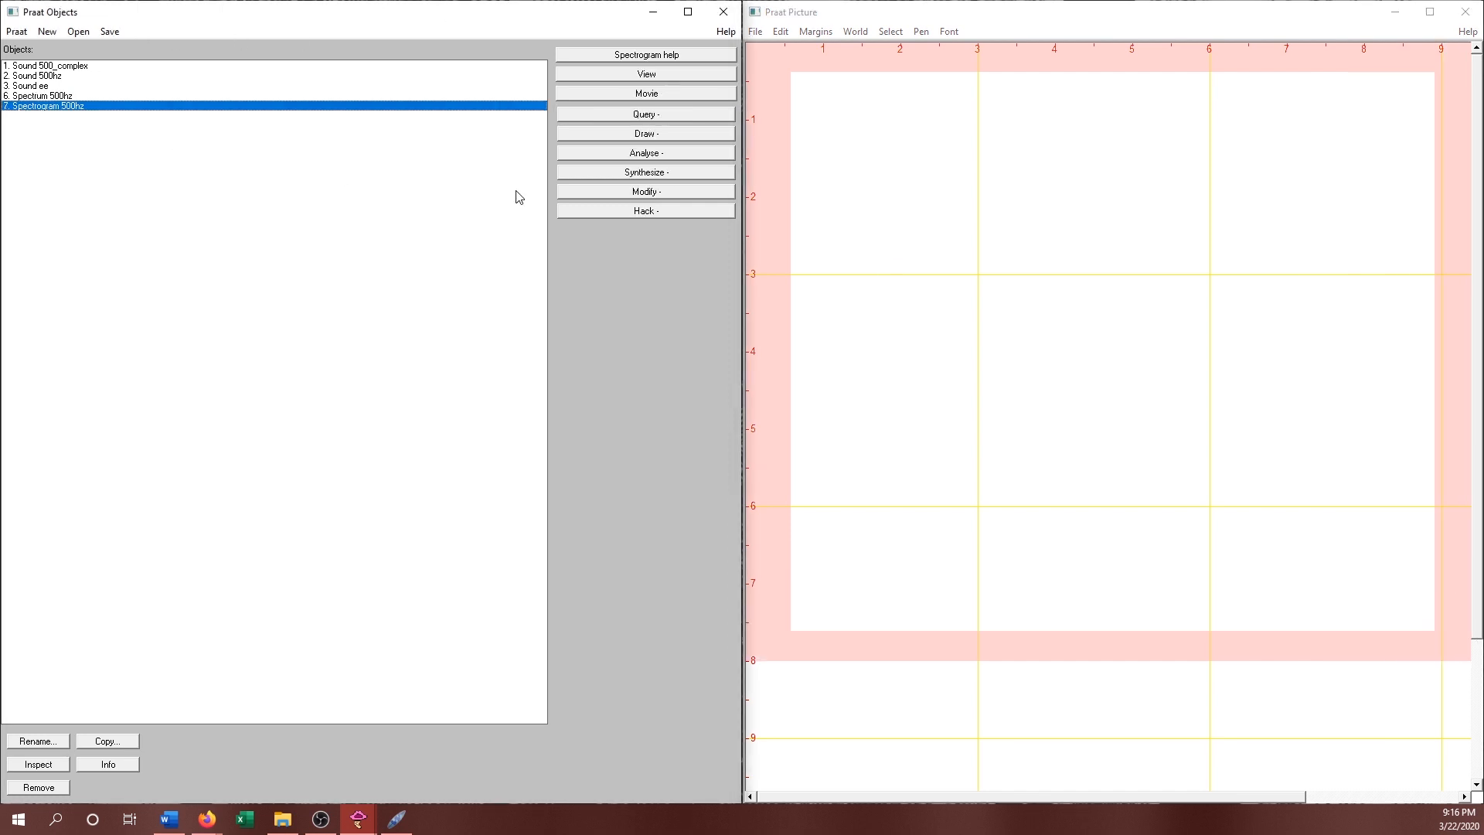
click(652, 134)
click(613, 154)
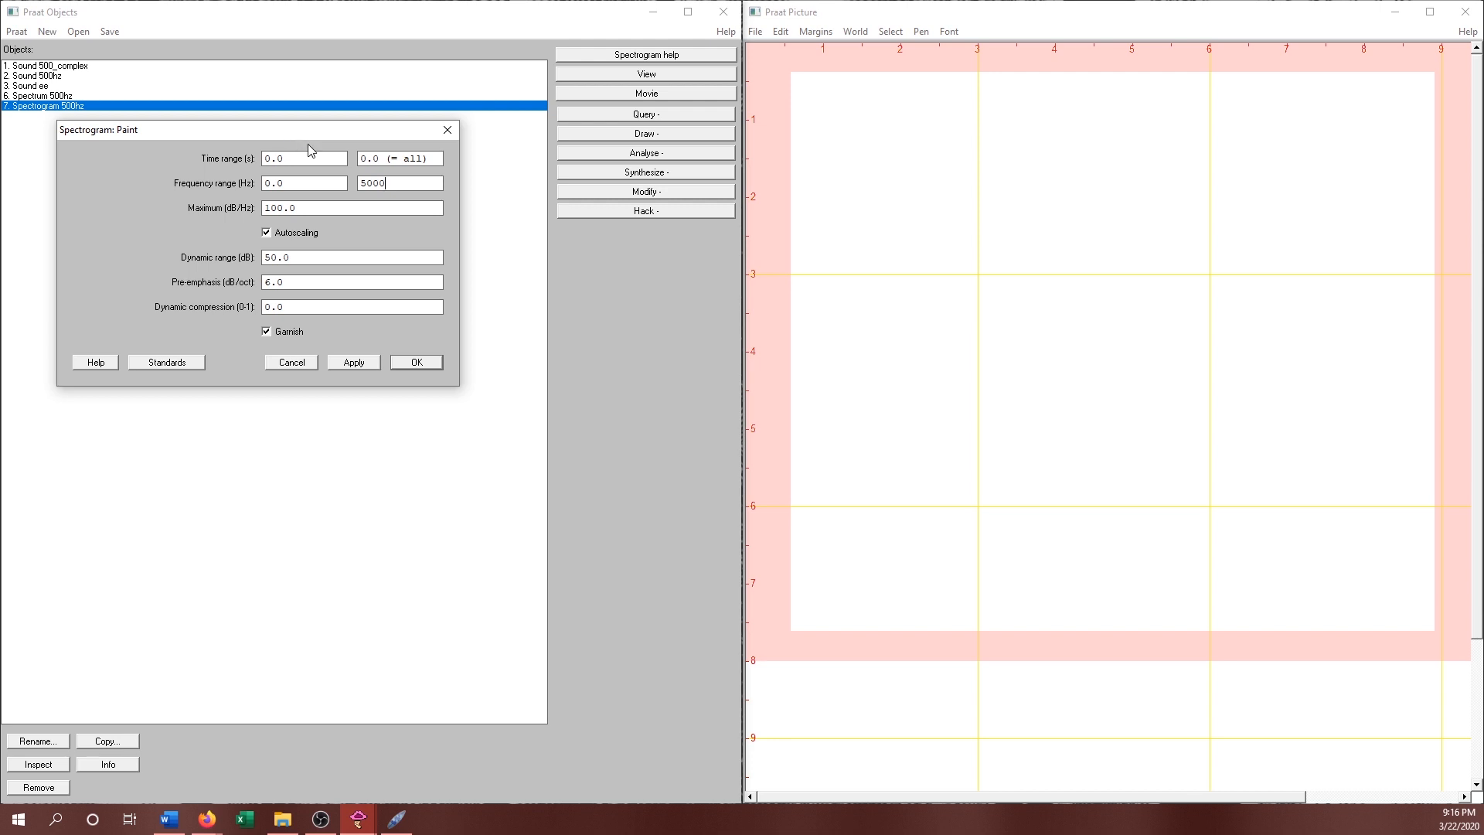
click(352, 363)
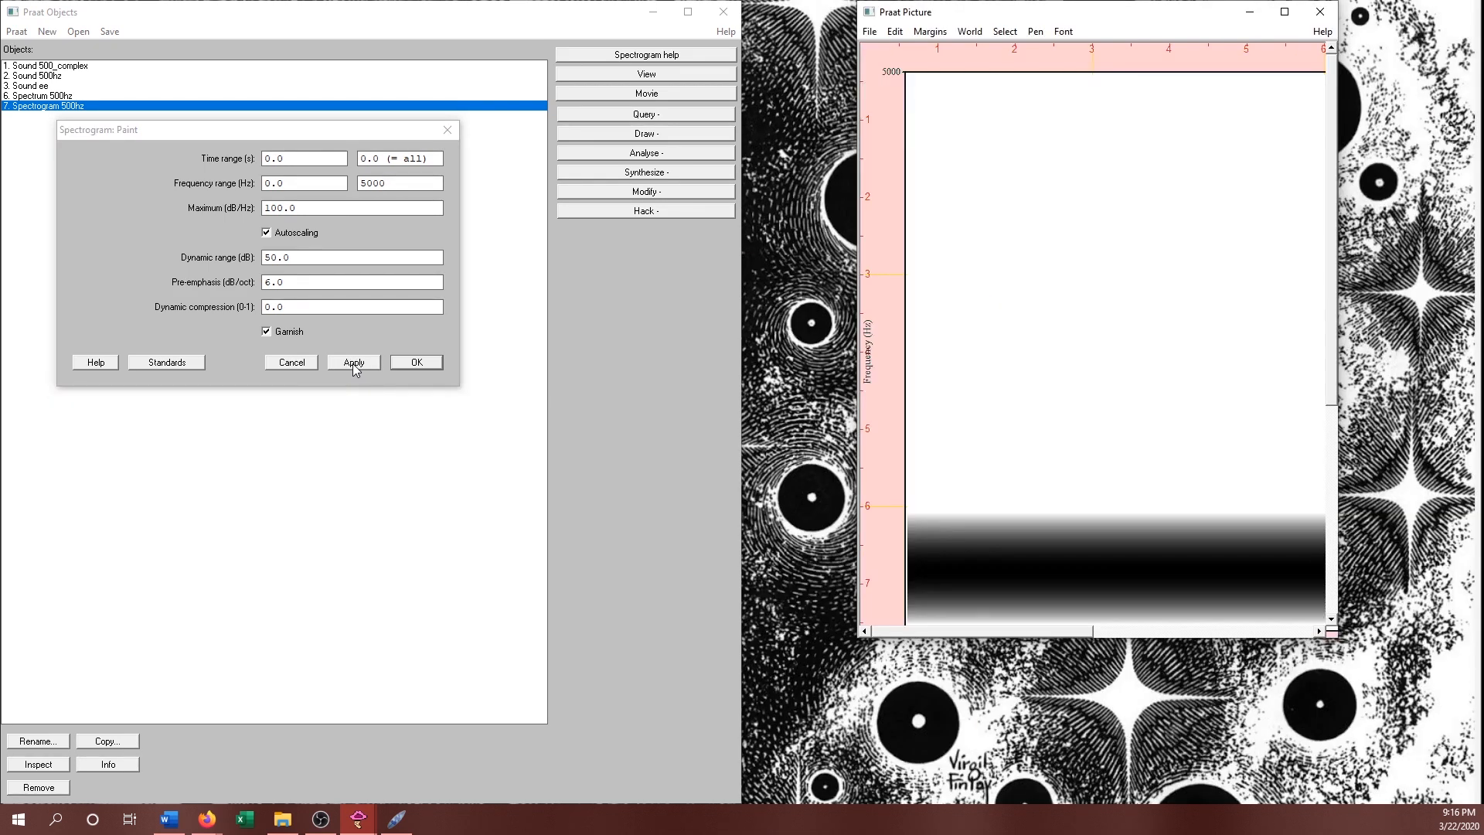
click(405, 364)
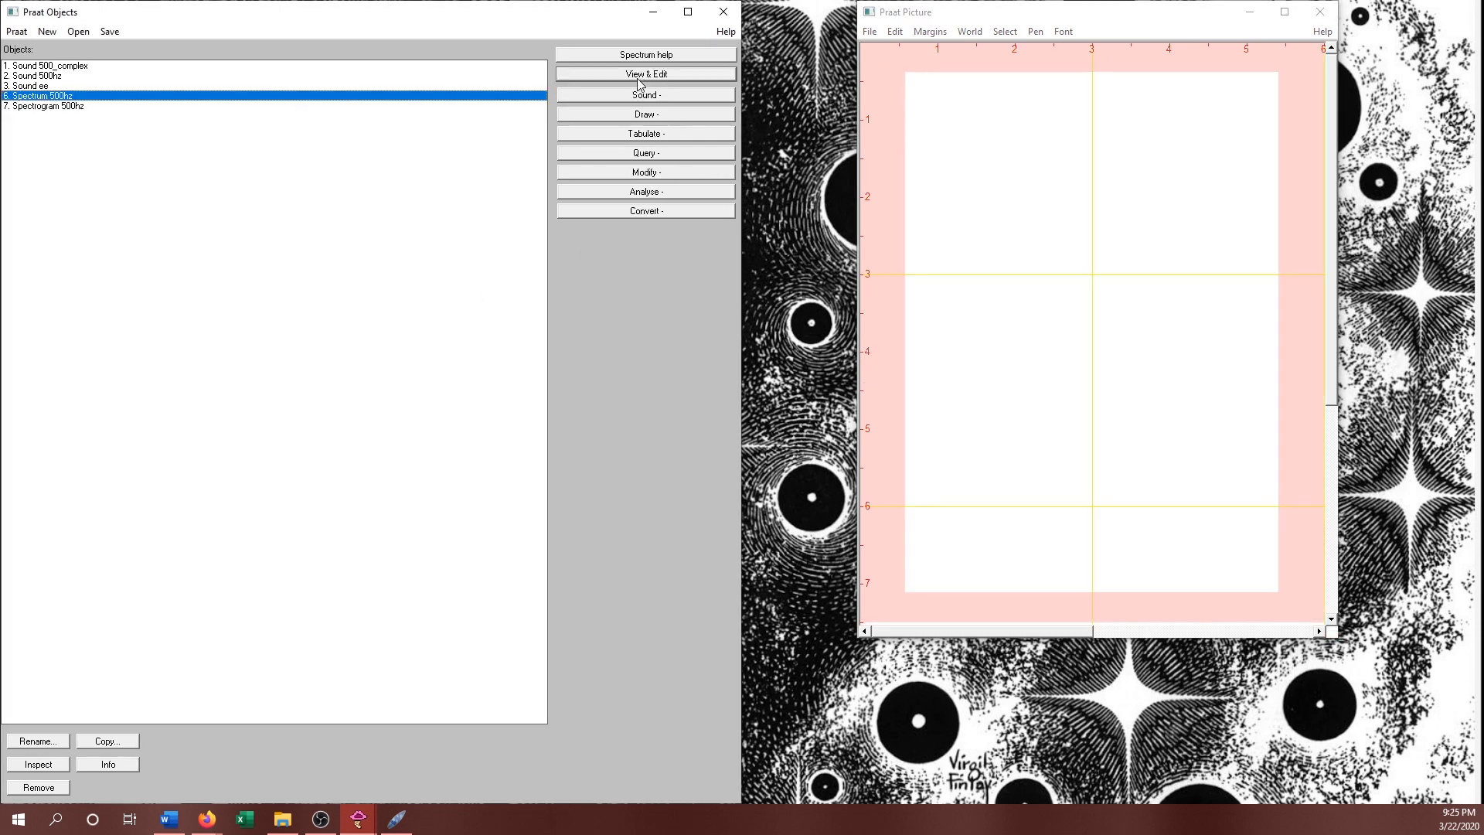
- Open the 500hz spectrum in its own viewing window beside the object list and zoom in once on its frequency axis
click(639, 81)
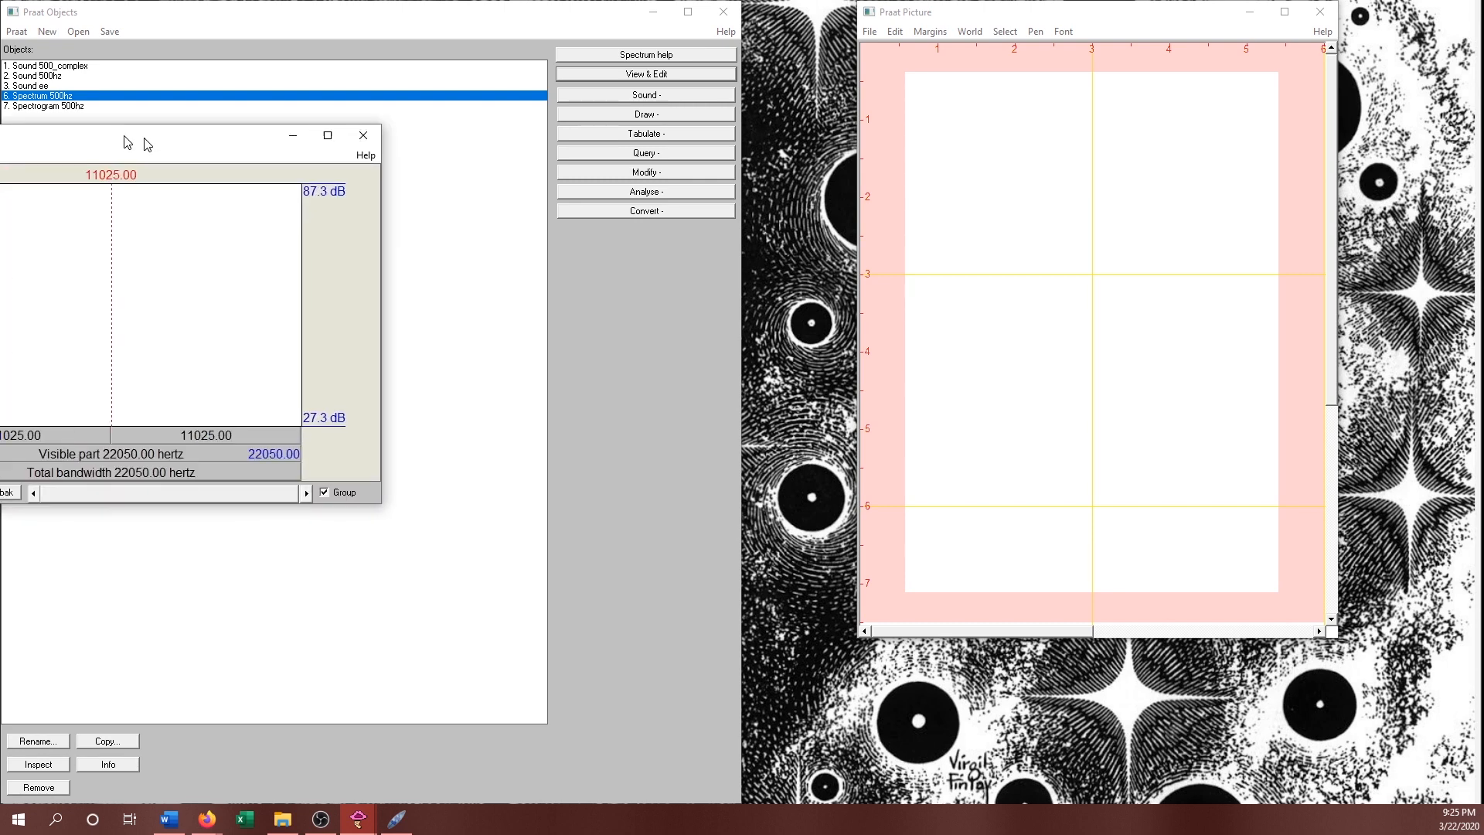
drag(123, 136, 1123, 102)
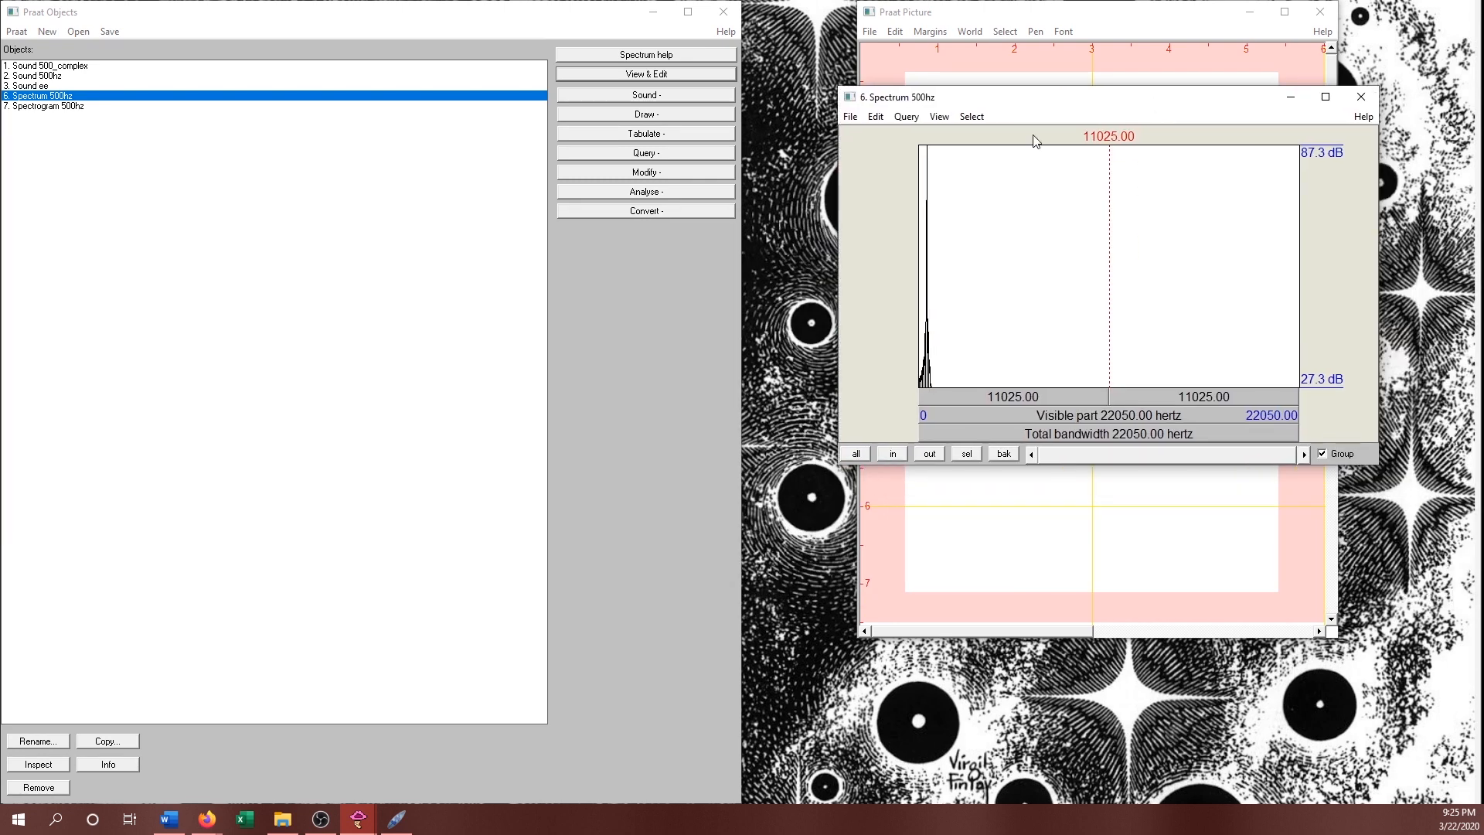
click(948, 113)
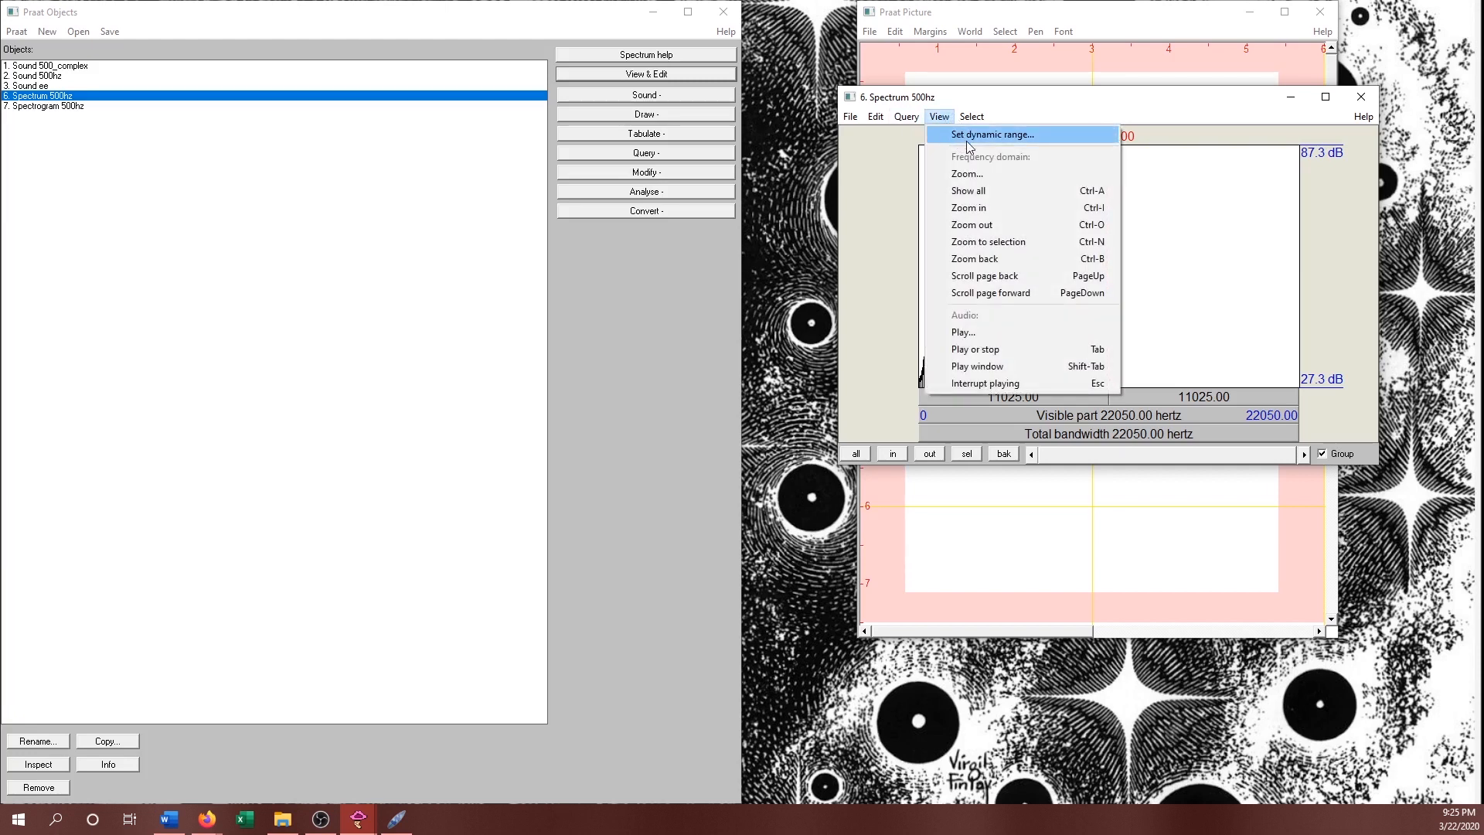
click(971, 207)
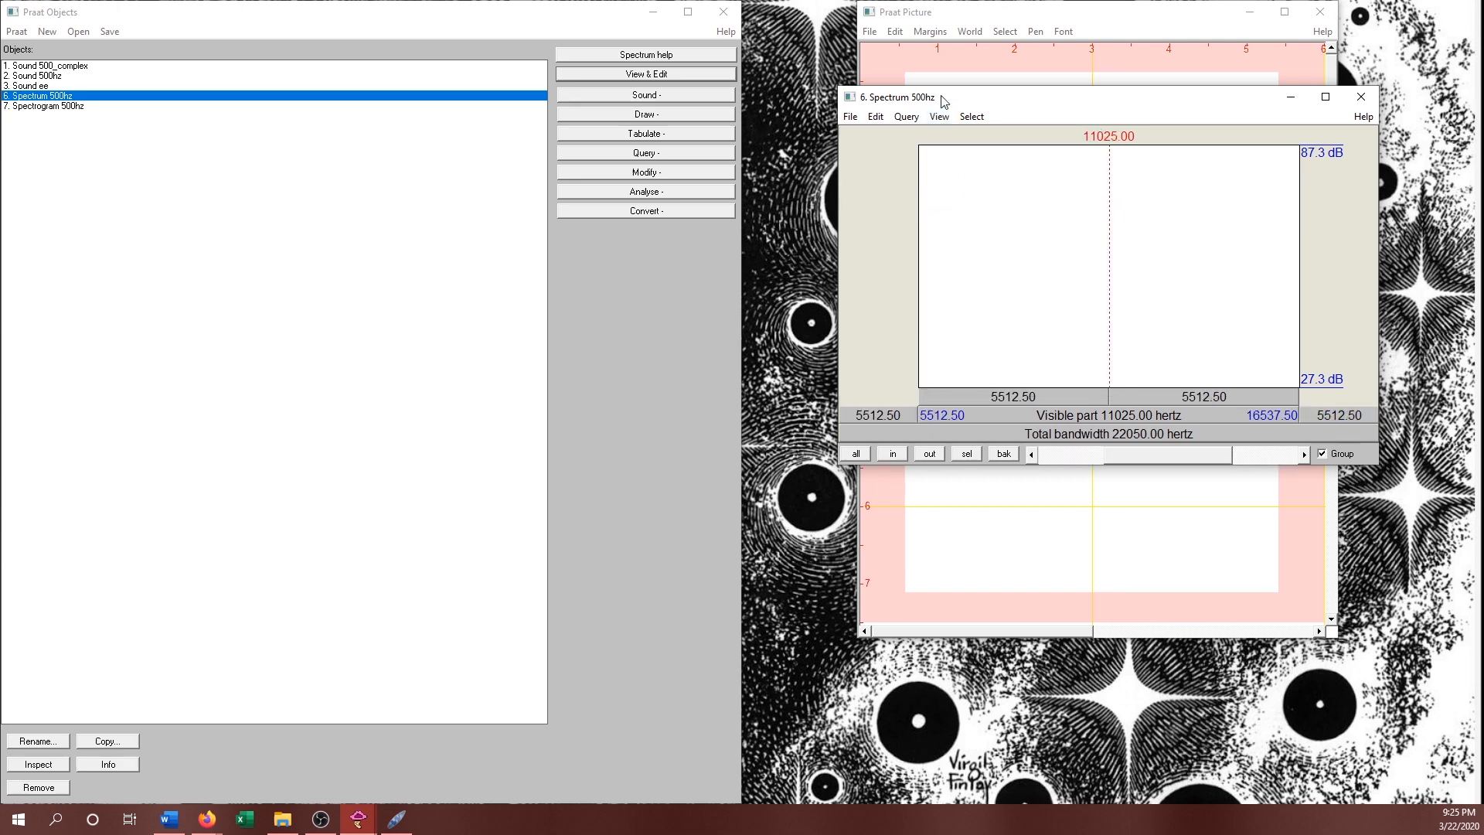
click(945, 119)
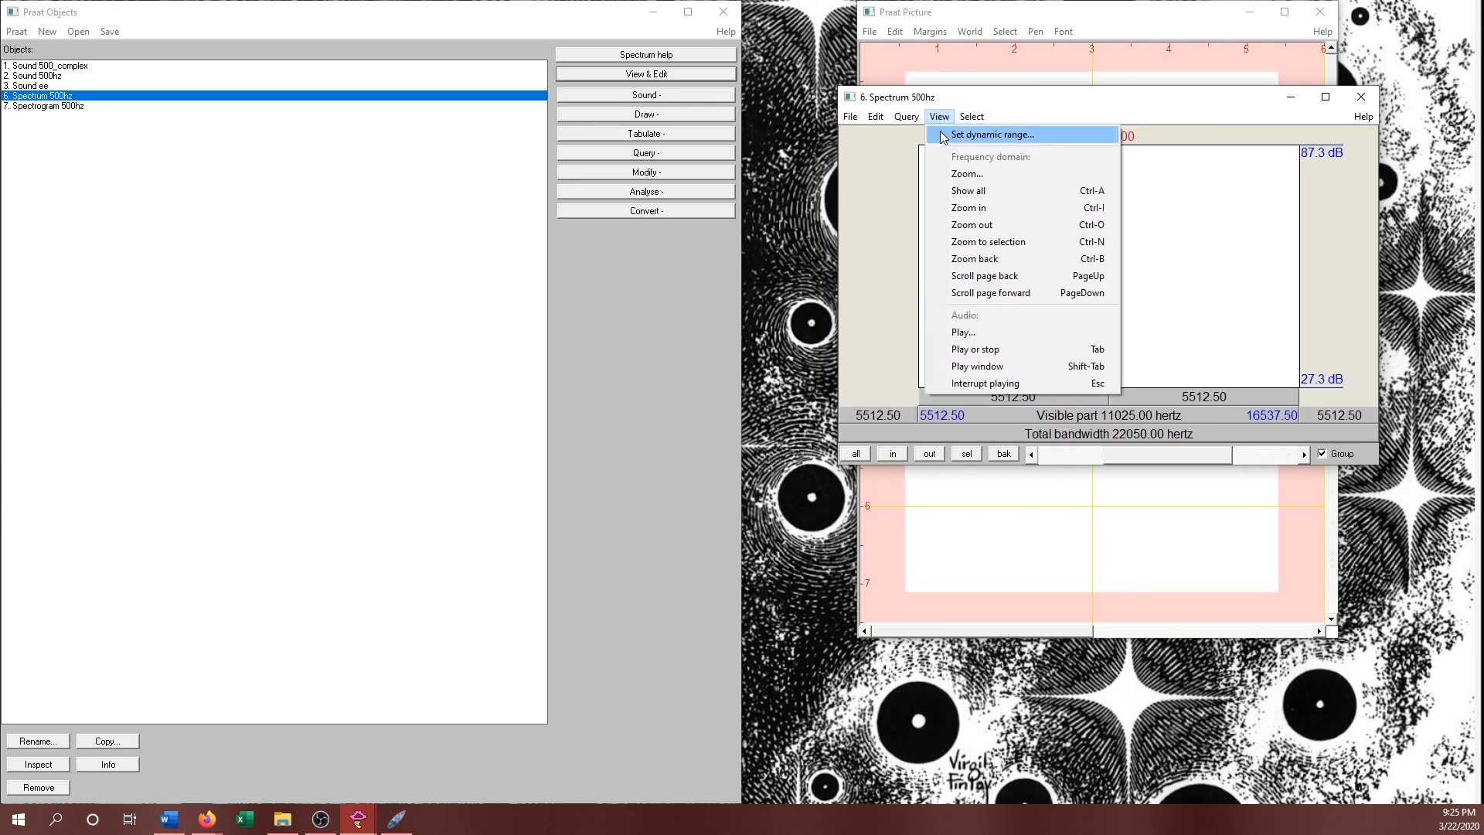
click(942, 135)
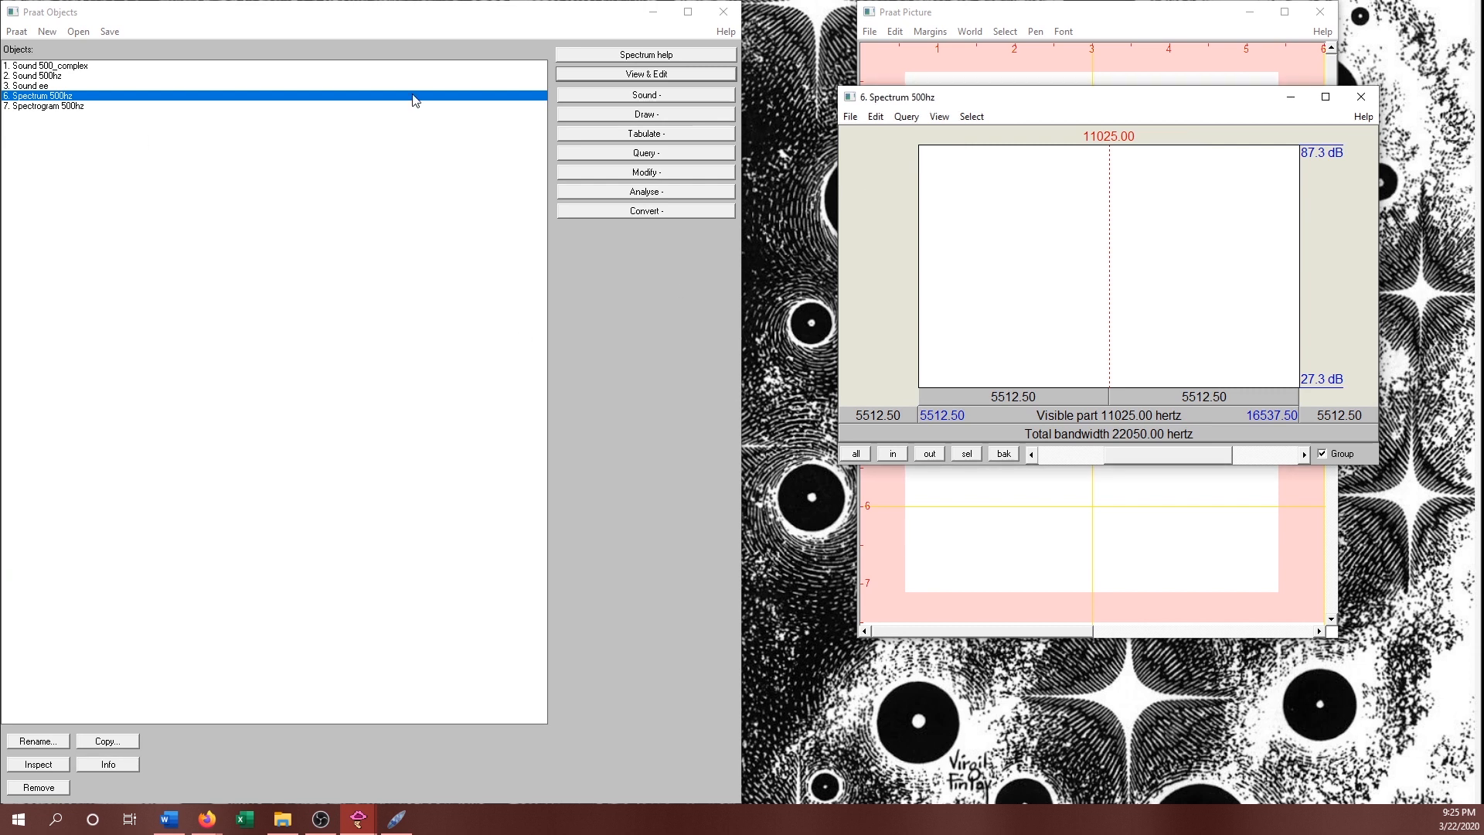
- Zoom the 500hz spectrum's visible frequency range to 0 to 5000 Hz
click(937, 117)
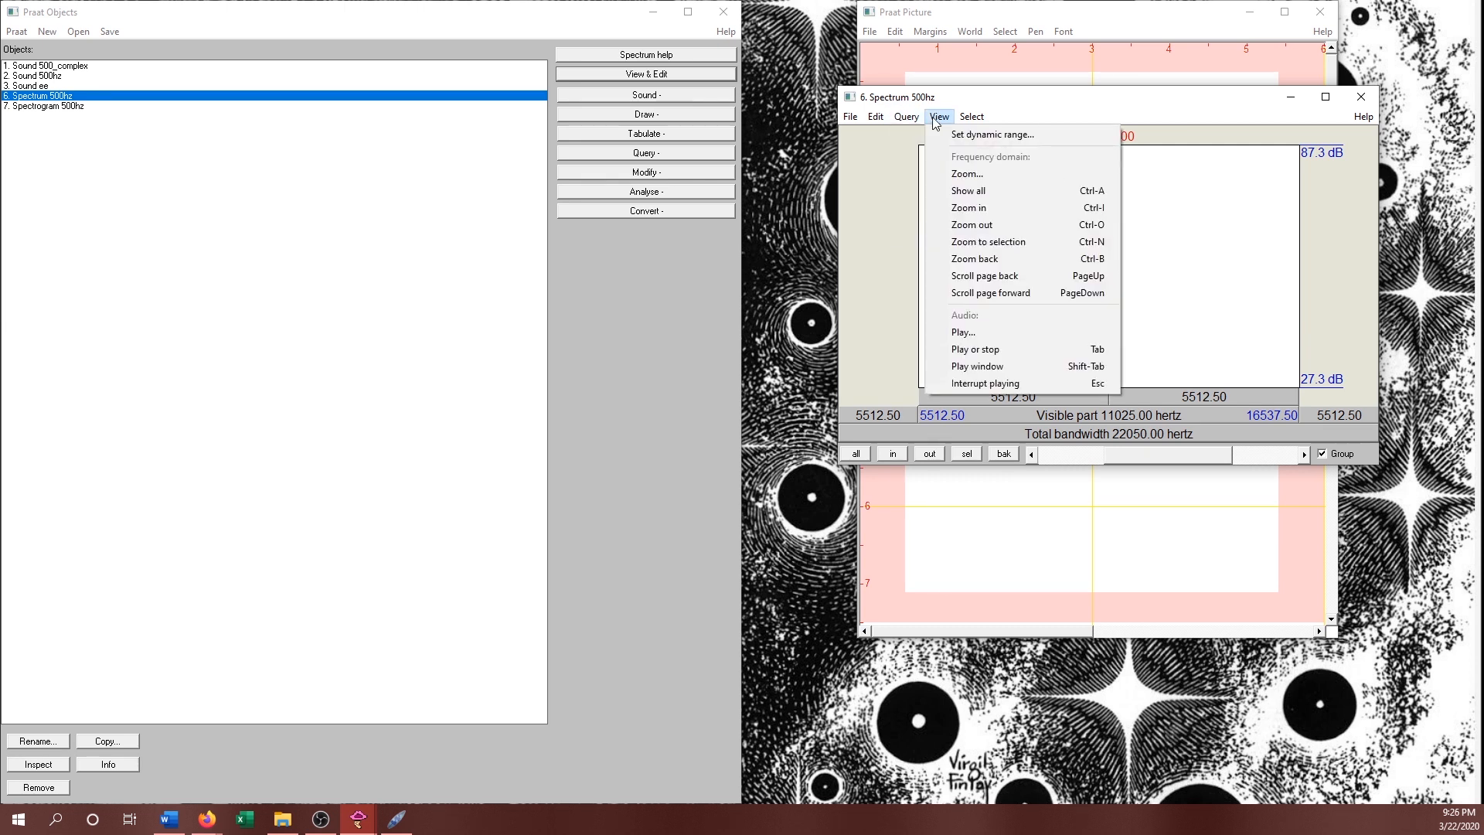
click(964, 180)
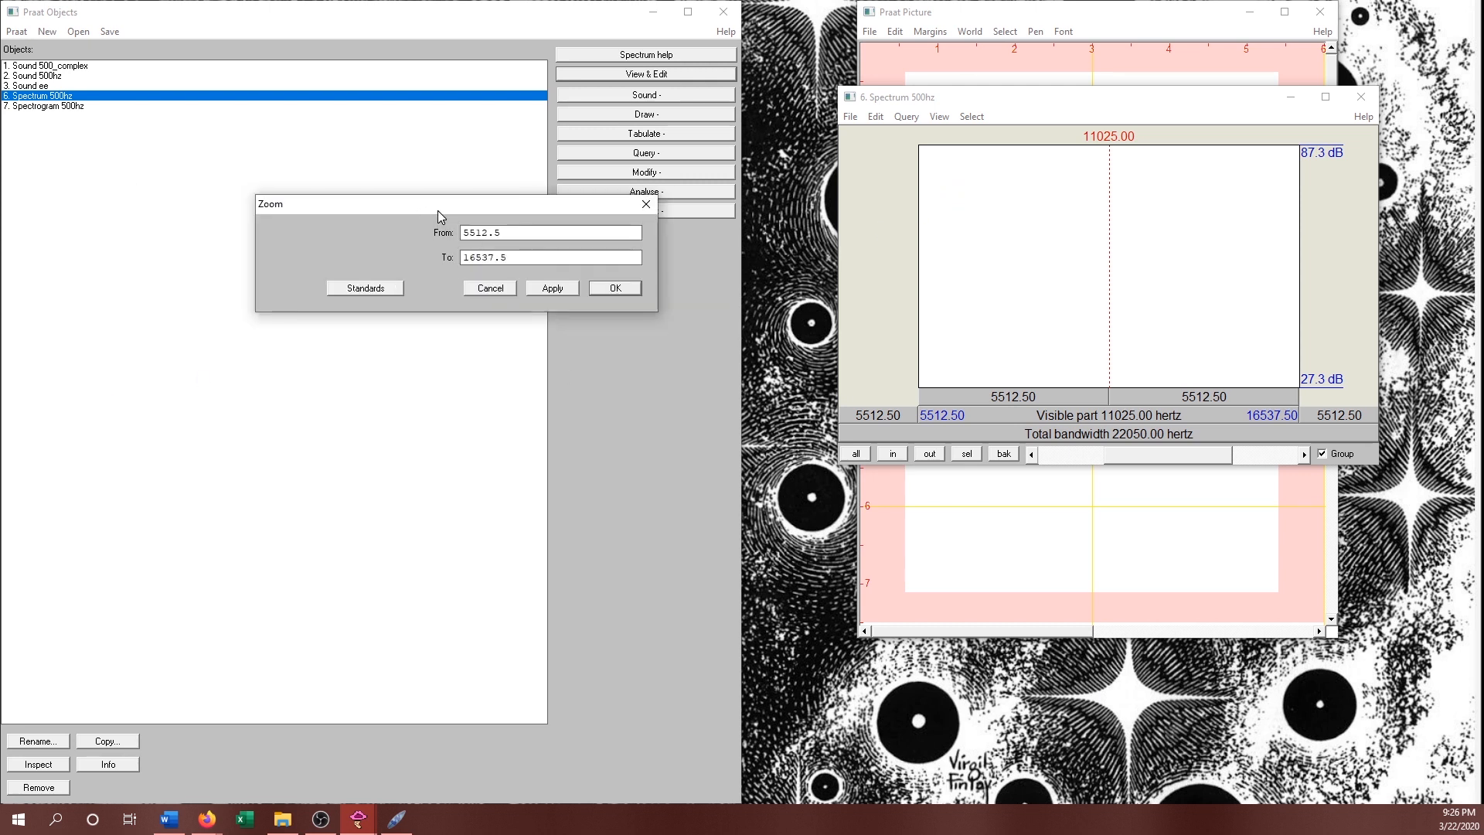
drag(437, 210, 1032, 219)
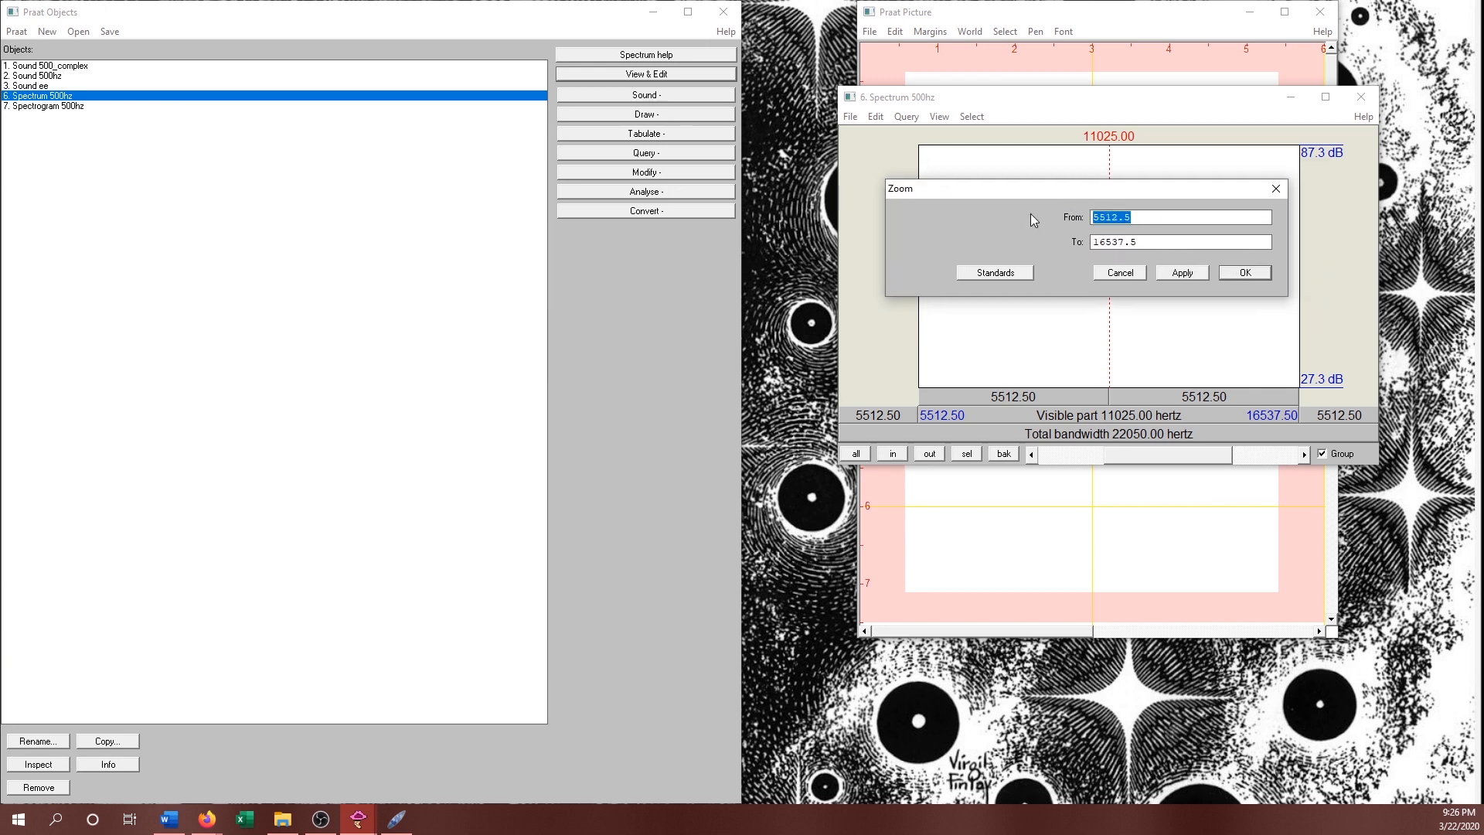
text(0)
key(Tab)
text(5000)
click(1245, 274)
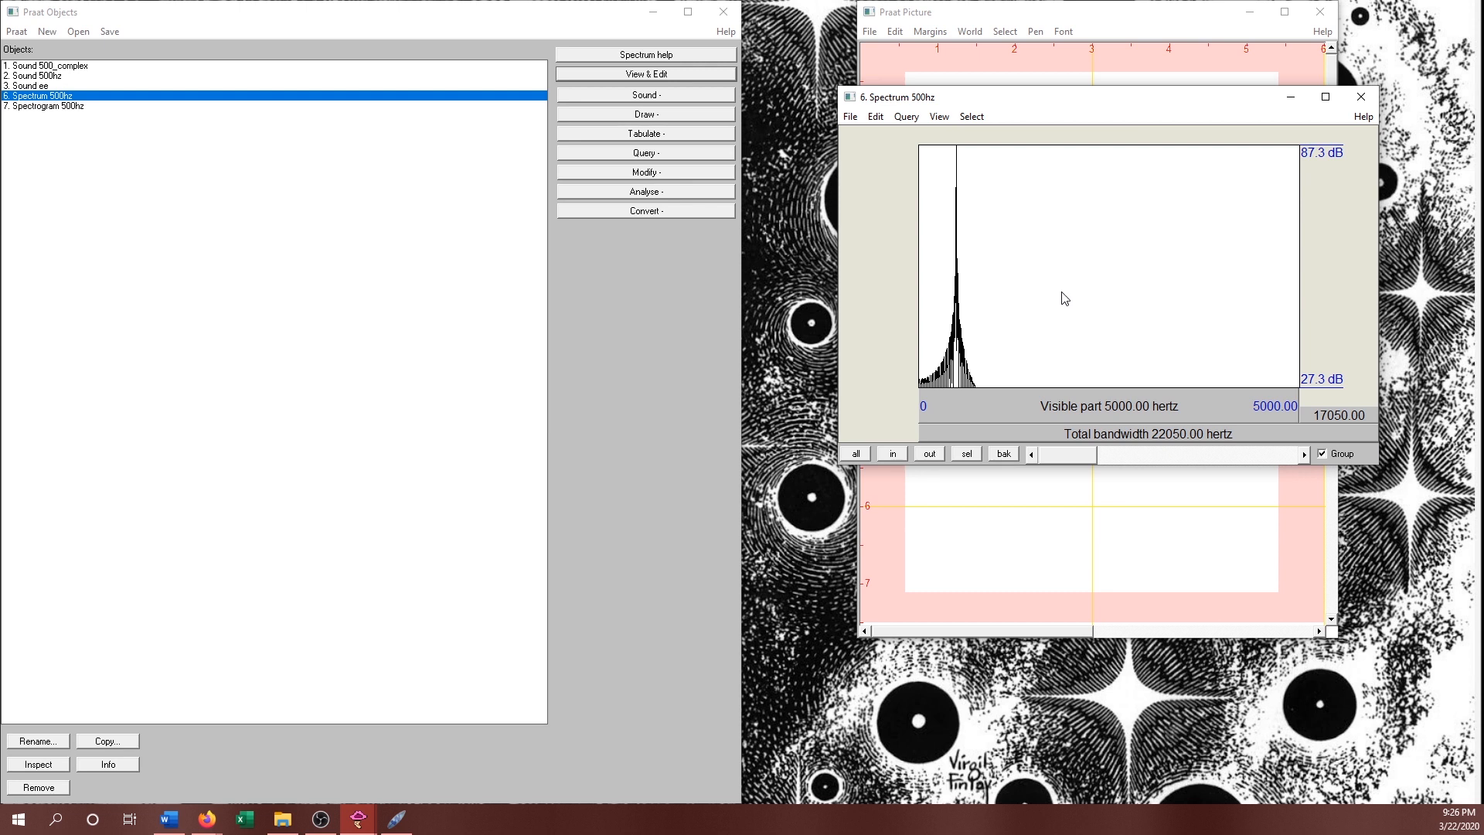
- Examine the frequency and sound level at points on and around the 500hz spectrum's peak and close the spectrum window
click(956, 351)
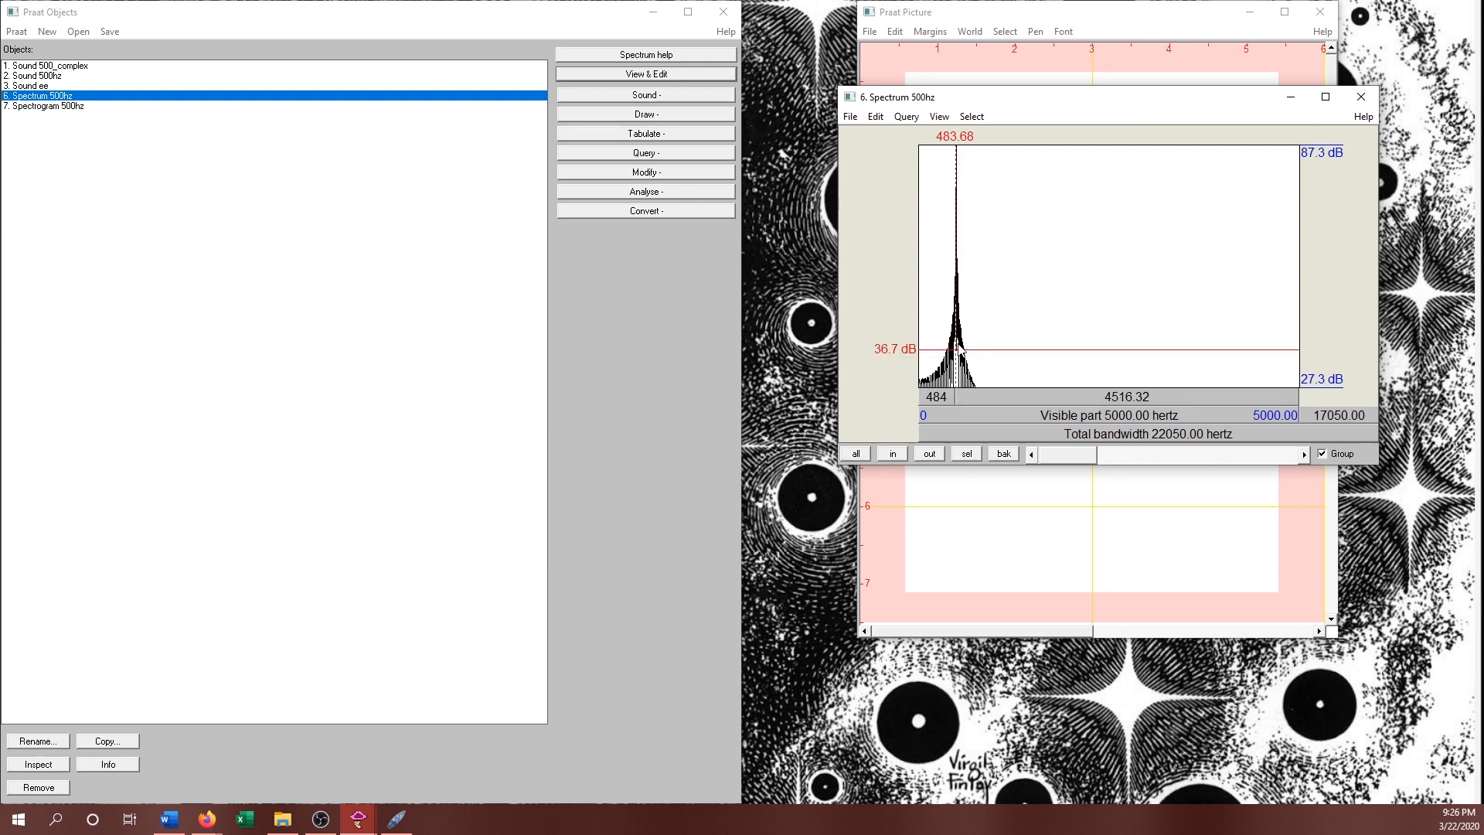
click(956, 341)
click(956, 327)
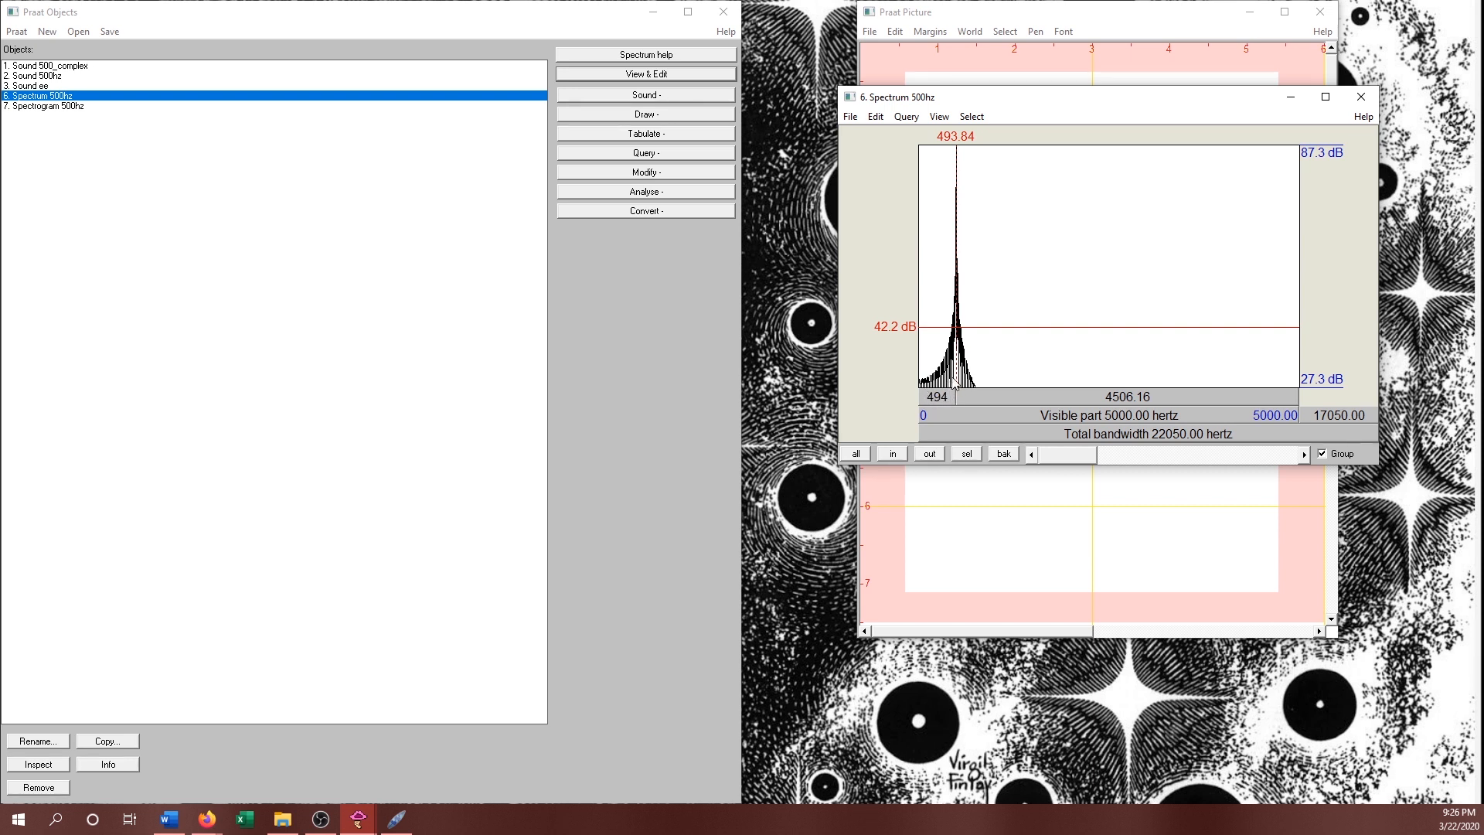
click(979, 364)
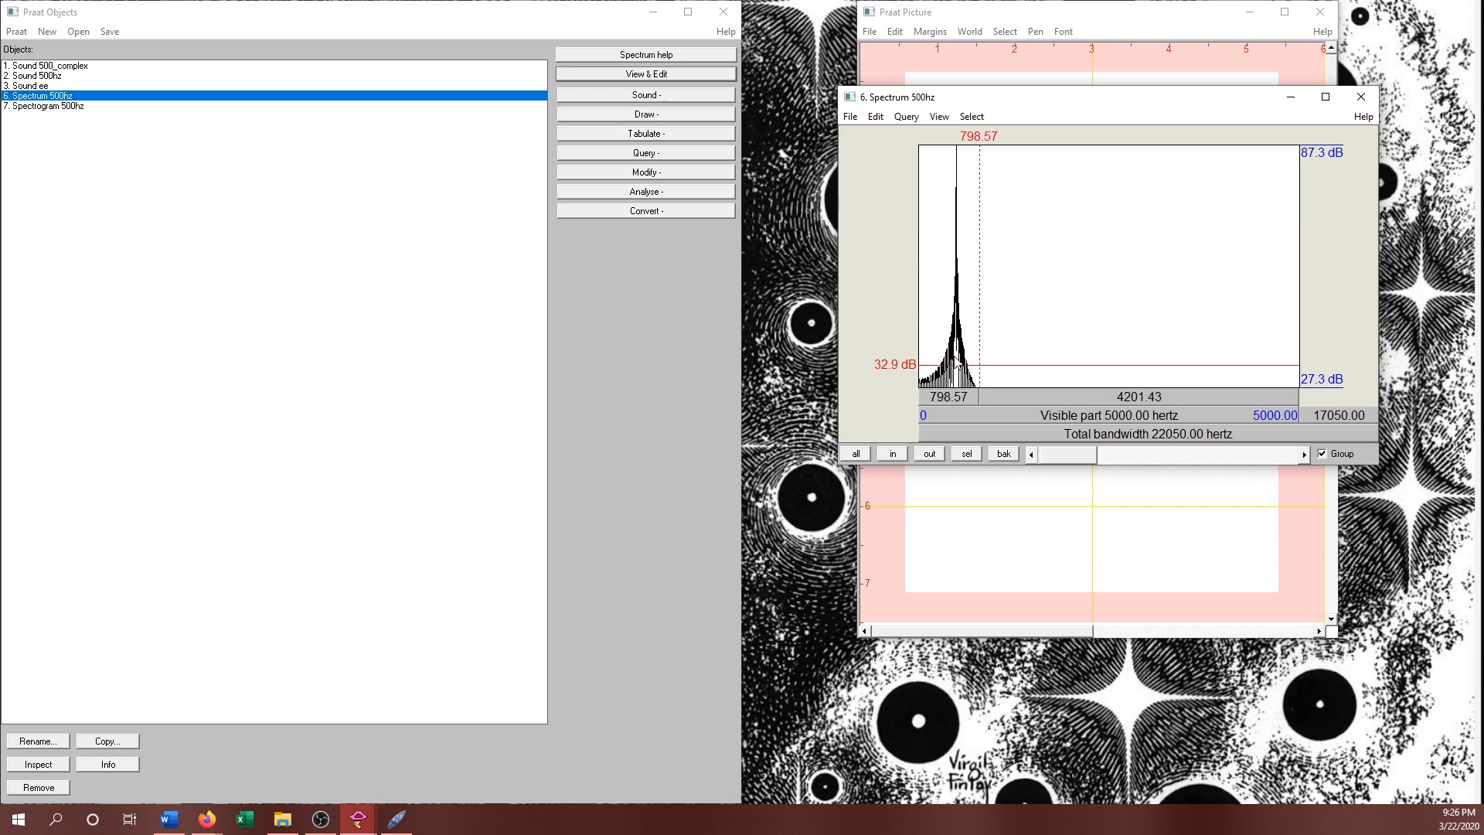
click(957, 352)
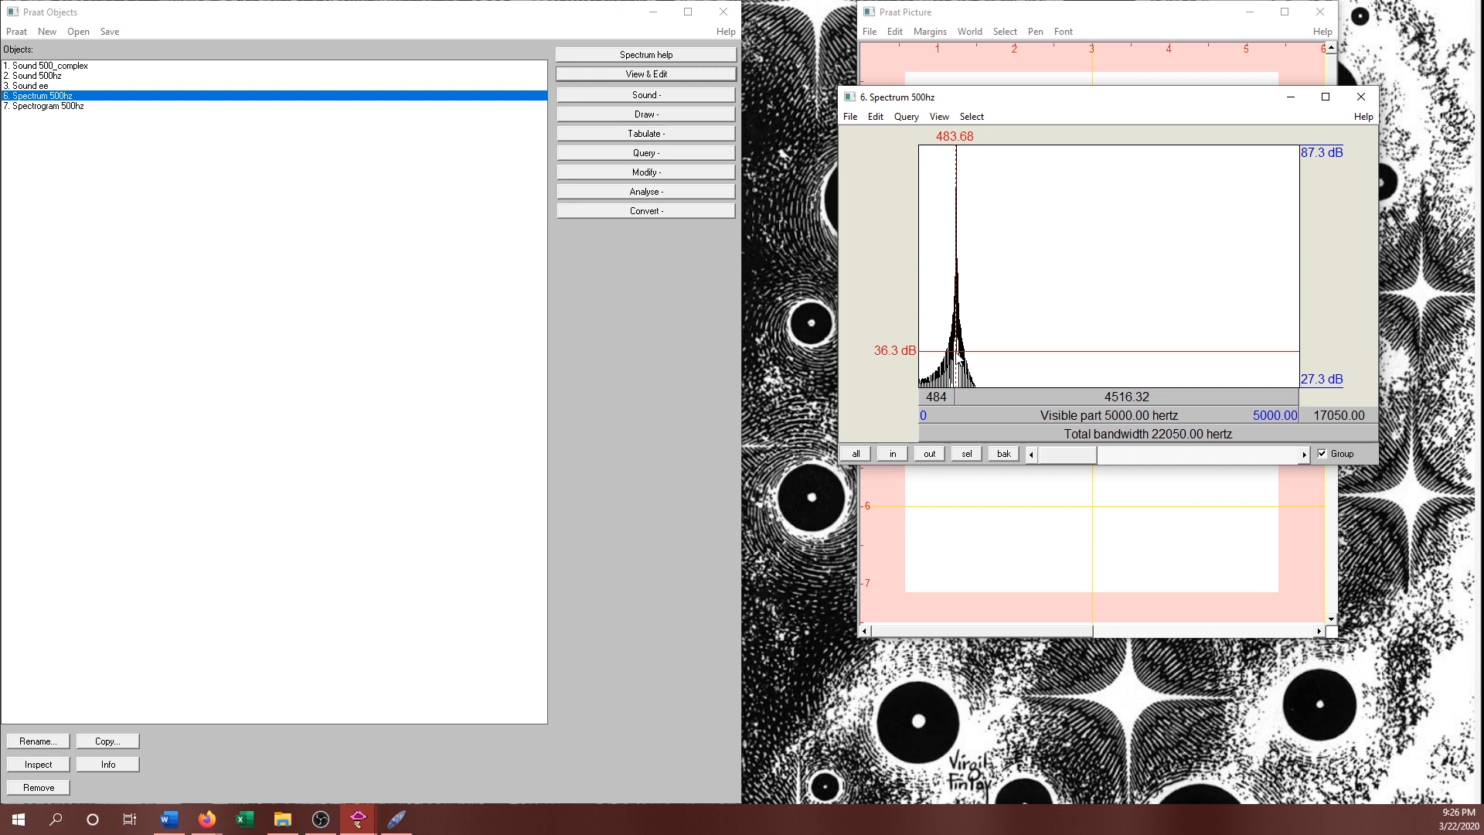
click(958, 349)
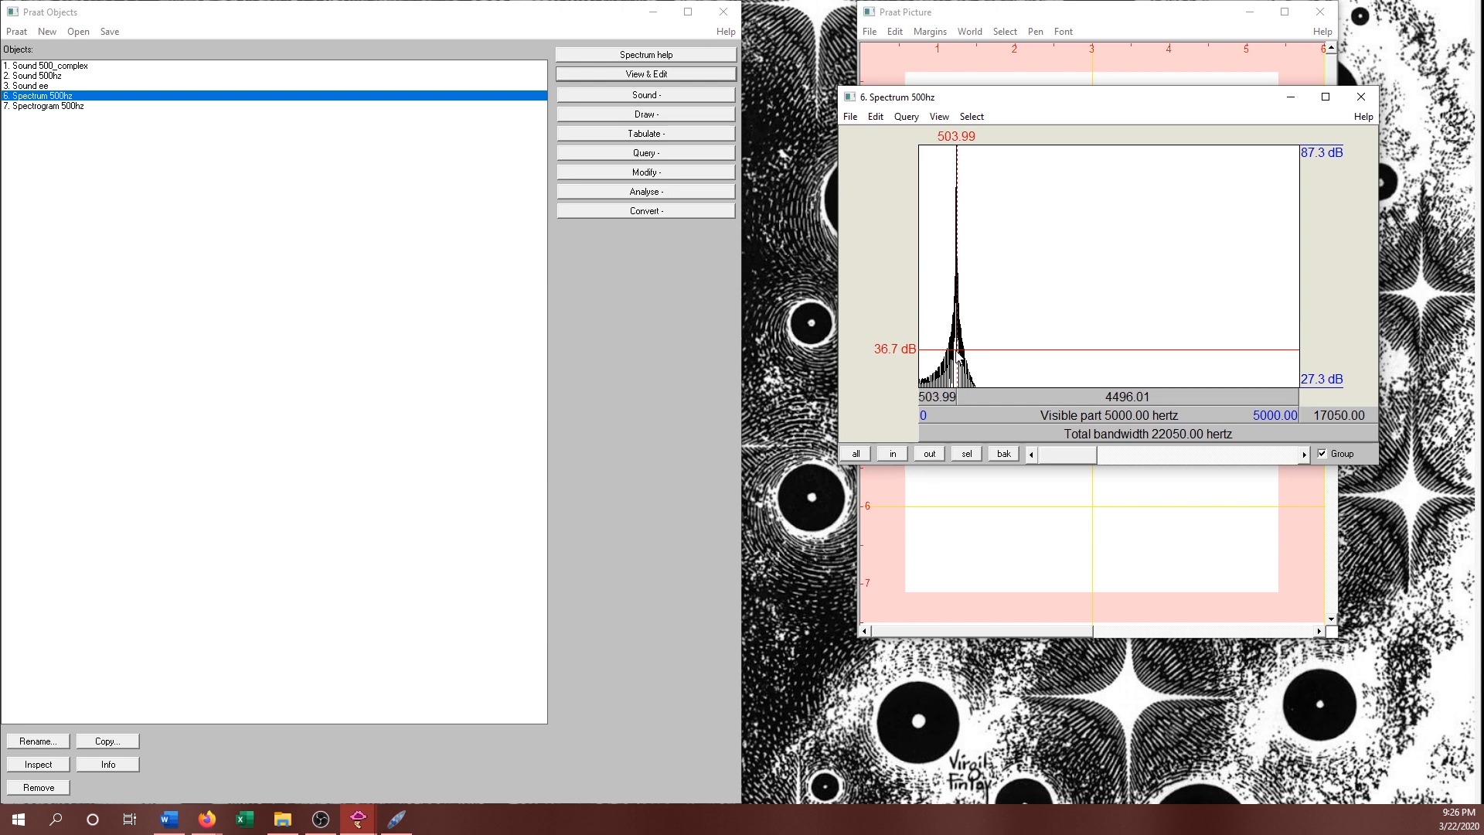
click(958, 354)
click(960, 350)
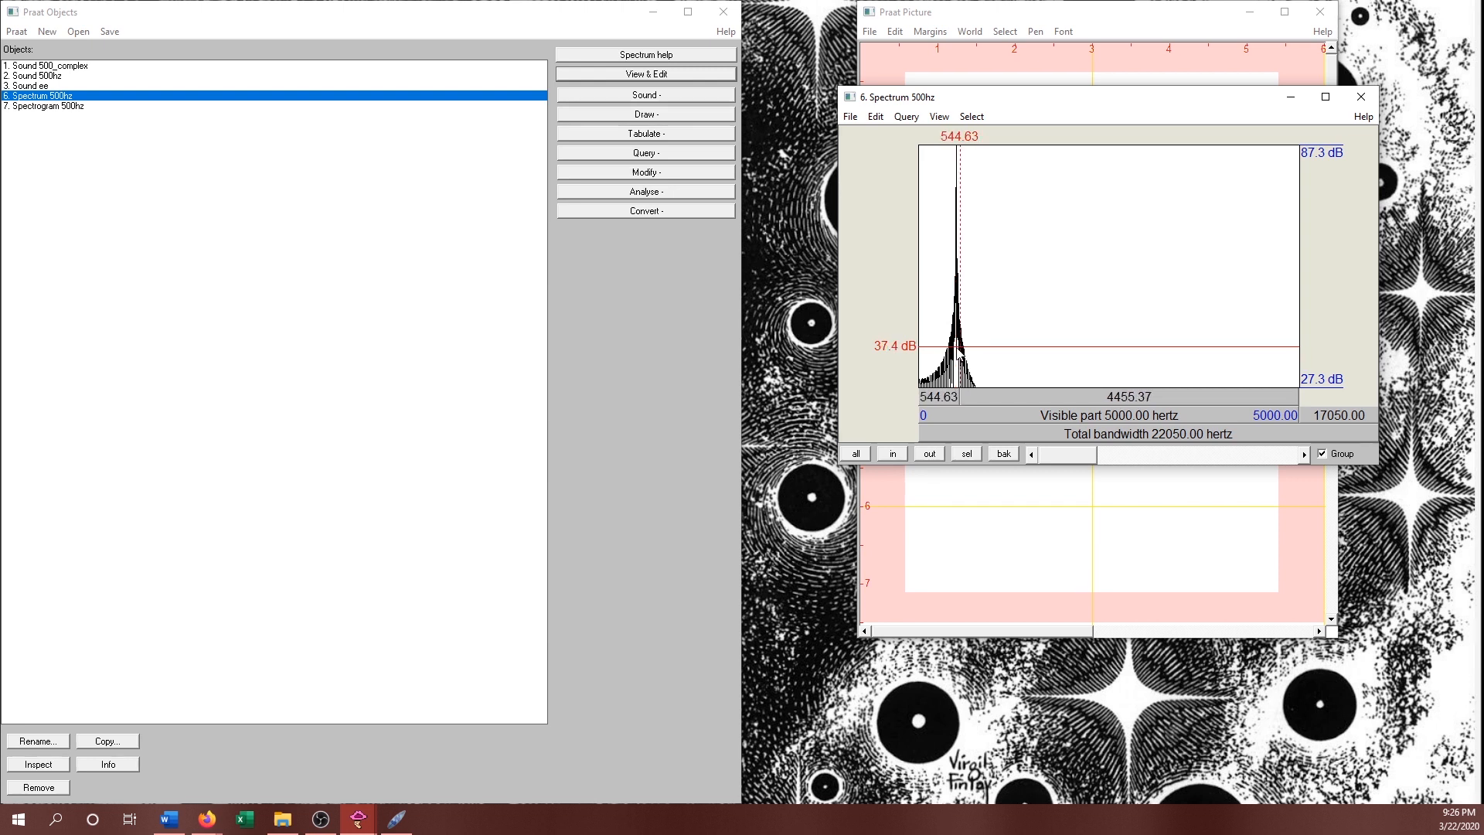
click(954, 346)
drag(956, 351, 958, 352)
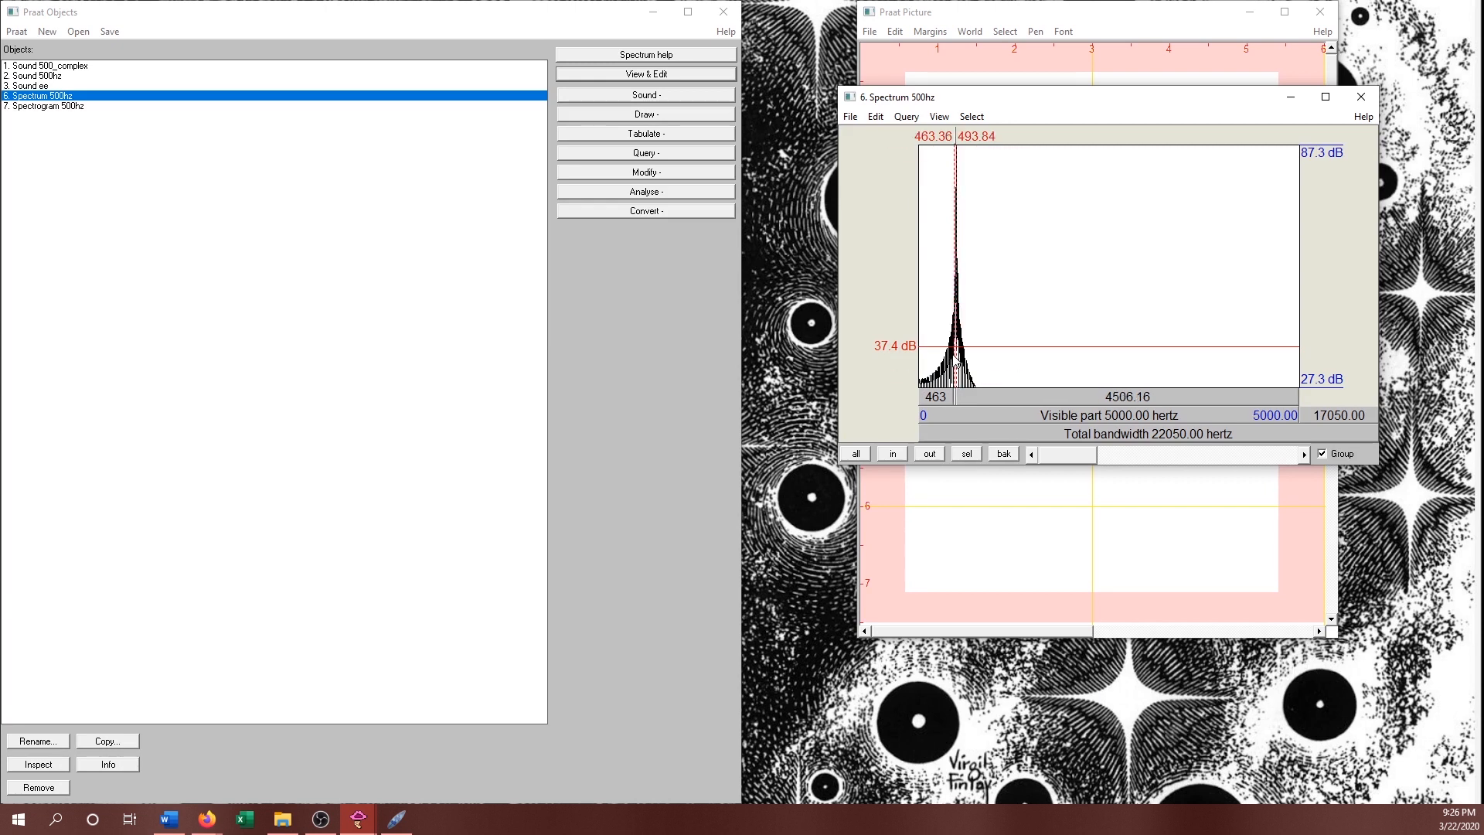
click(955, 349)
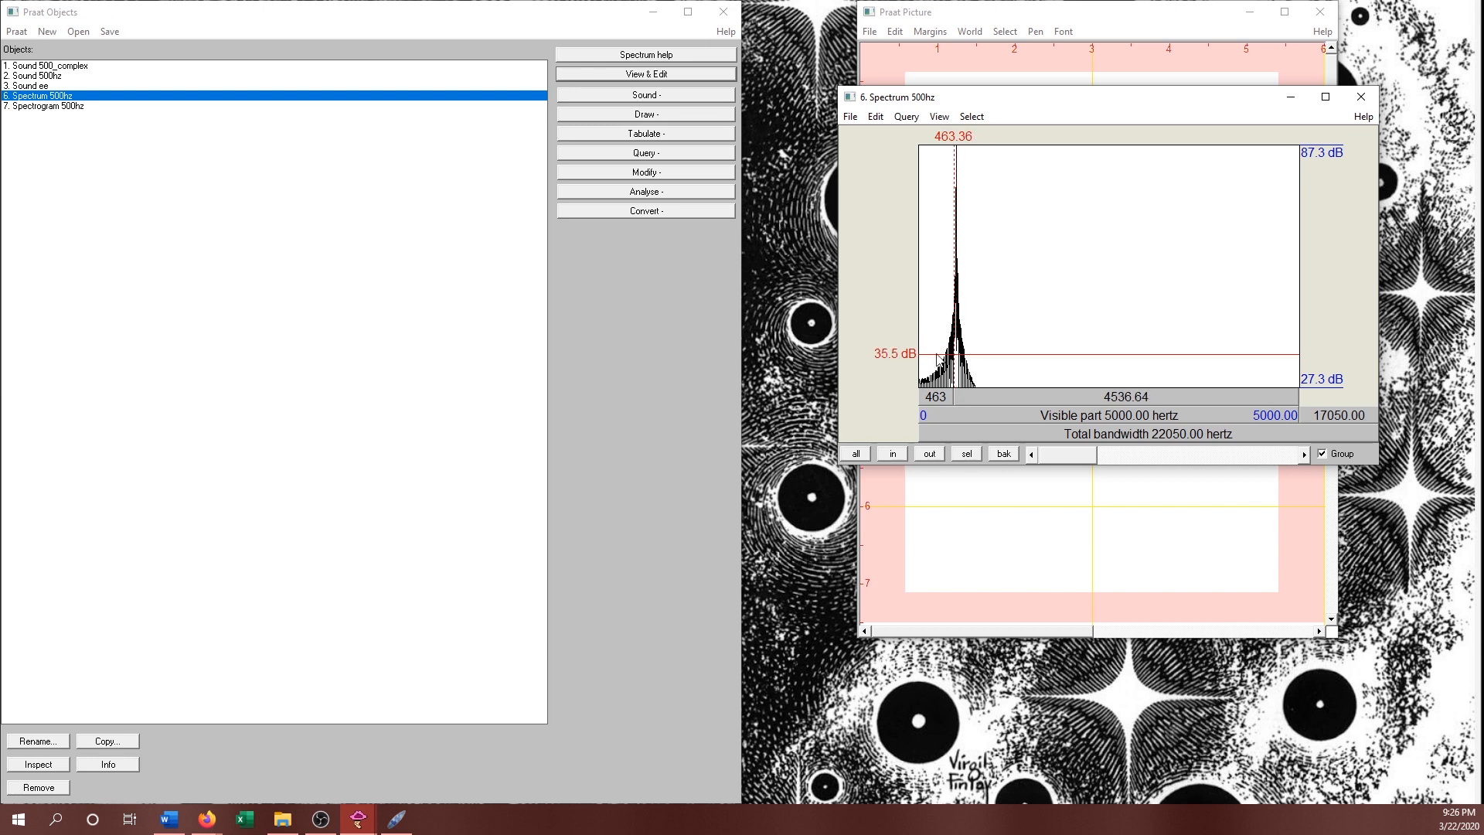
click(956, 352)
click(958, 353)
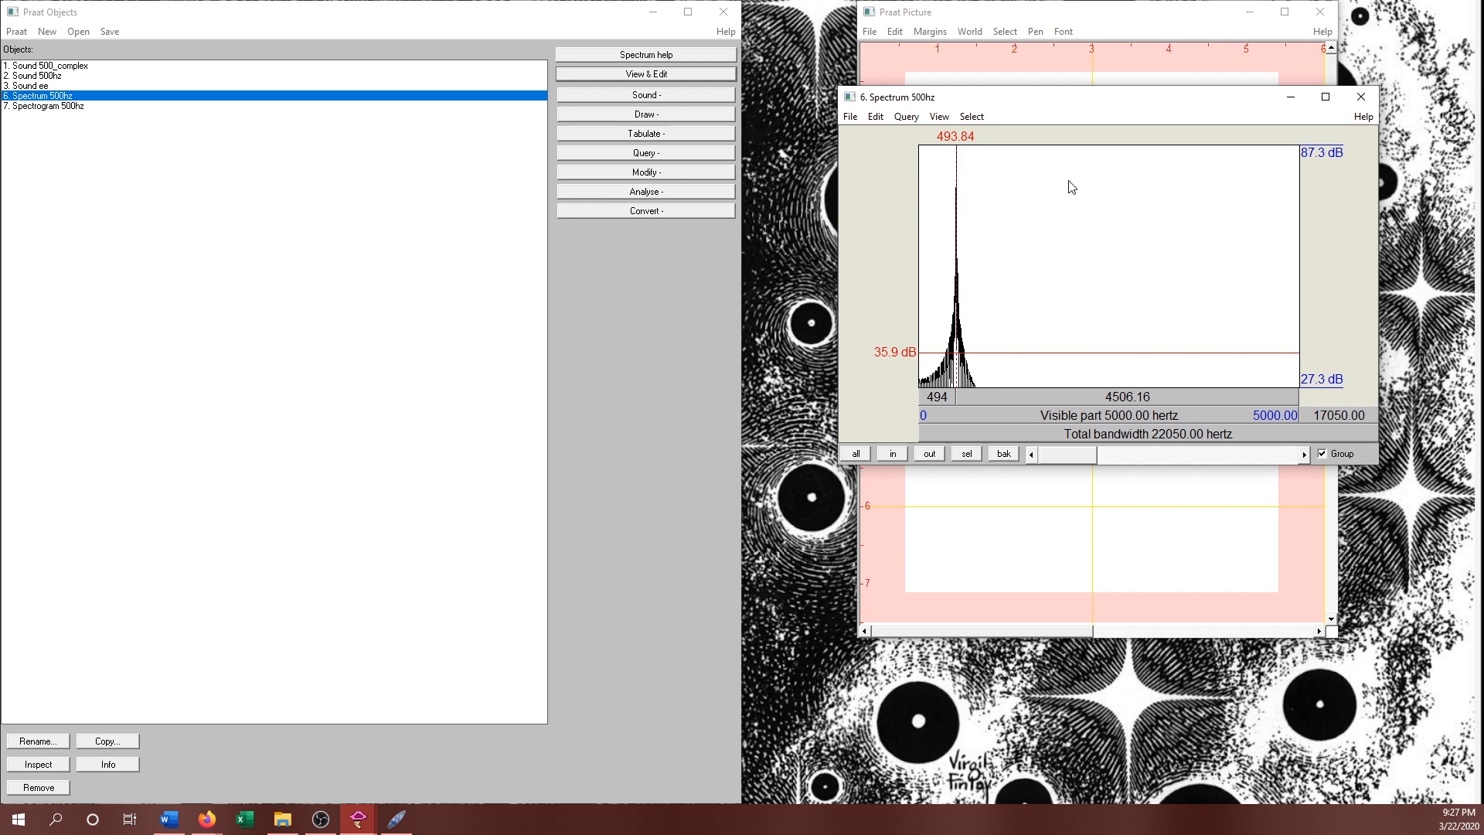
click(1374, 95)
- View the 500hz spectrogram in its own window beside the object list and close it
click(85, 106)
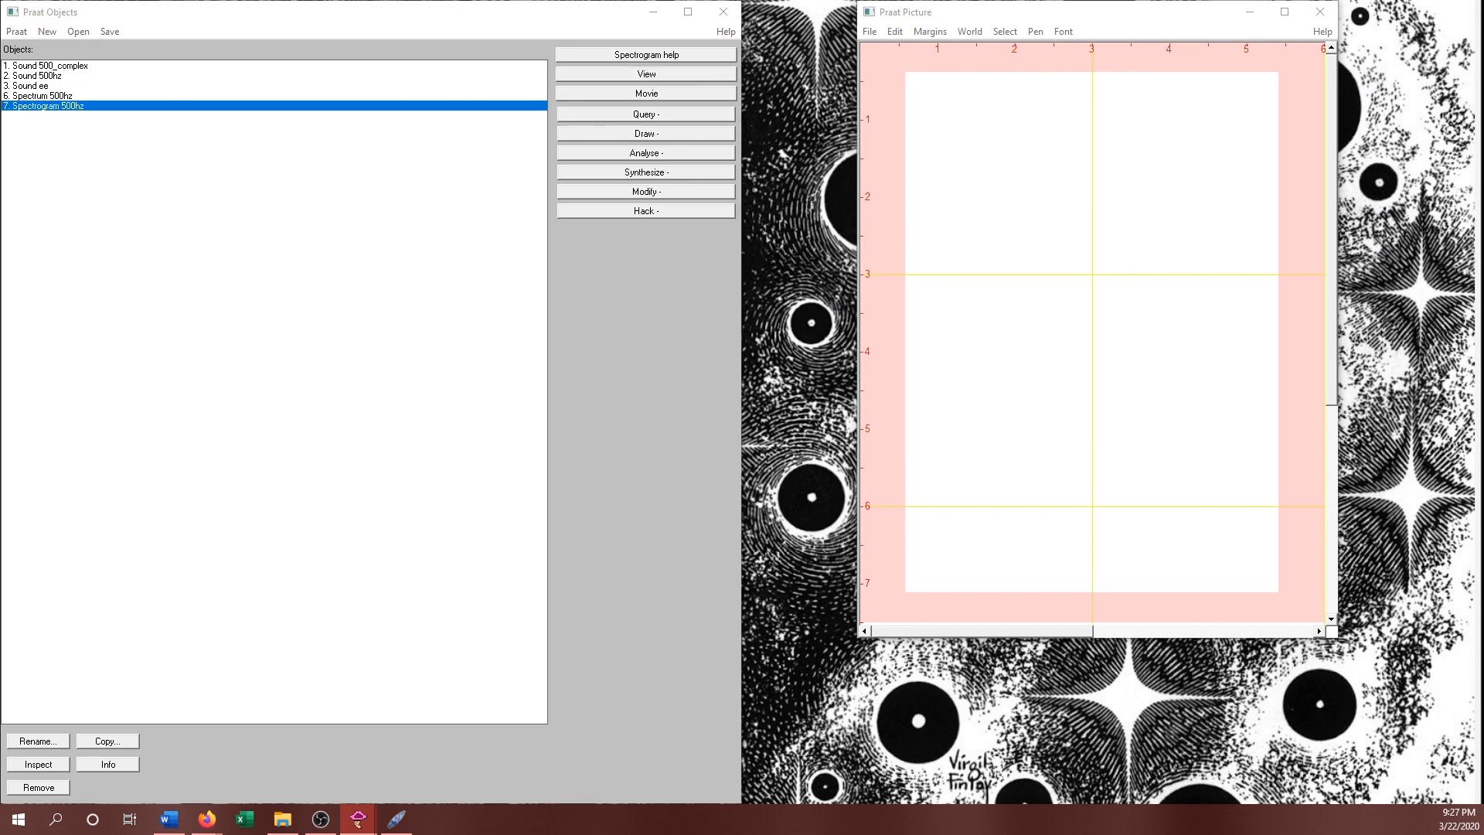
drag(205, 225, 1003, 109)
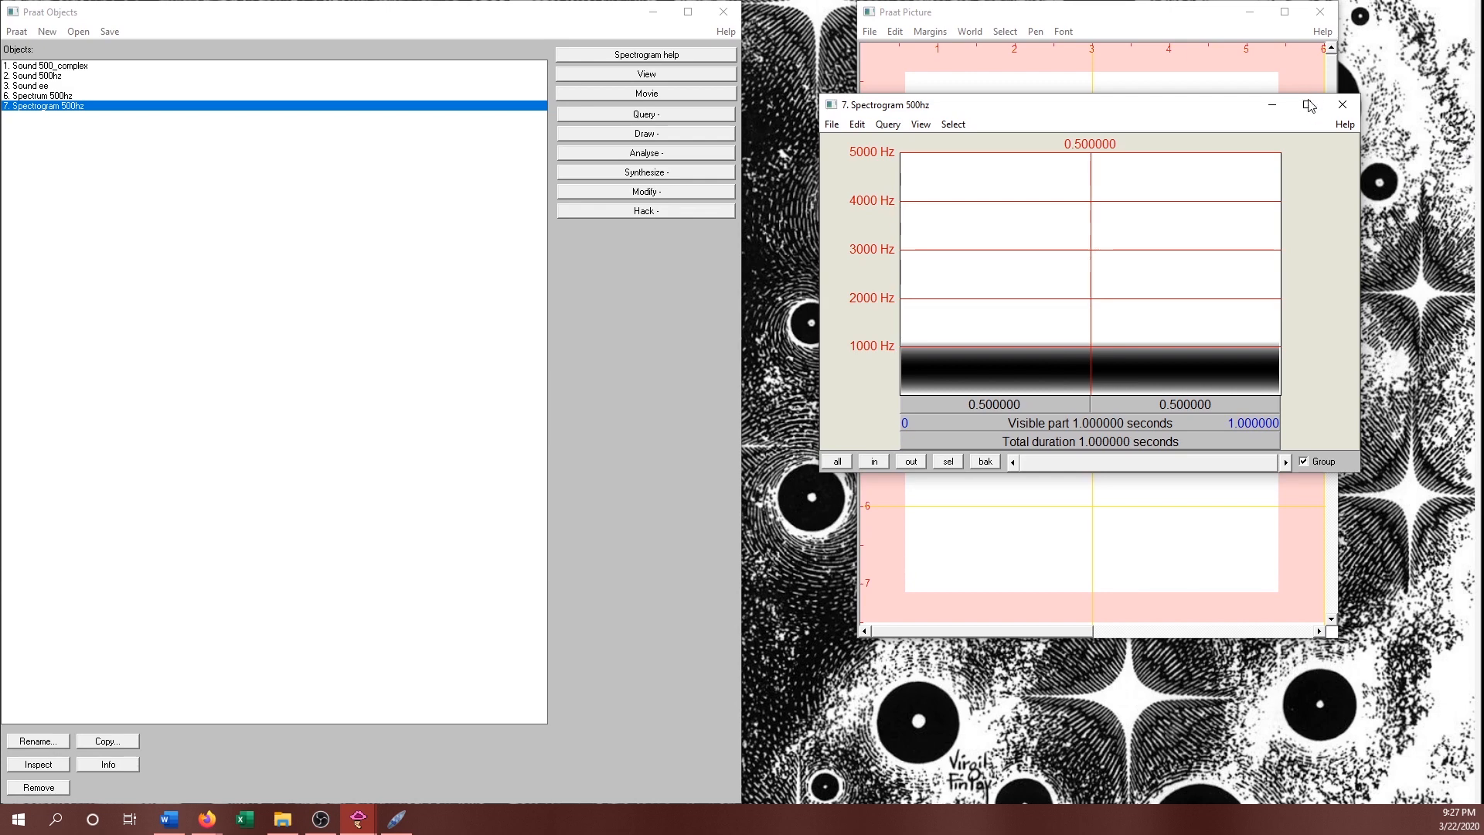
click(1341, 103)
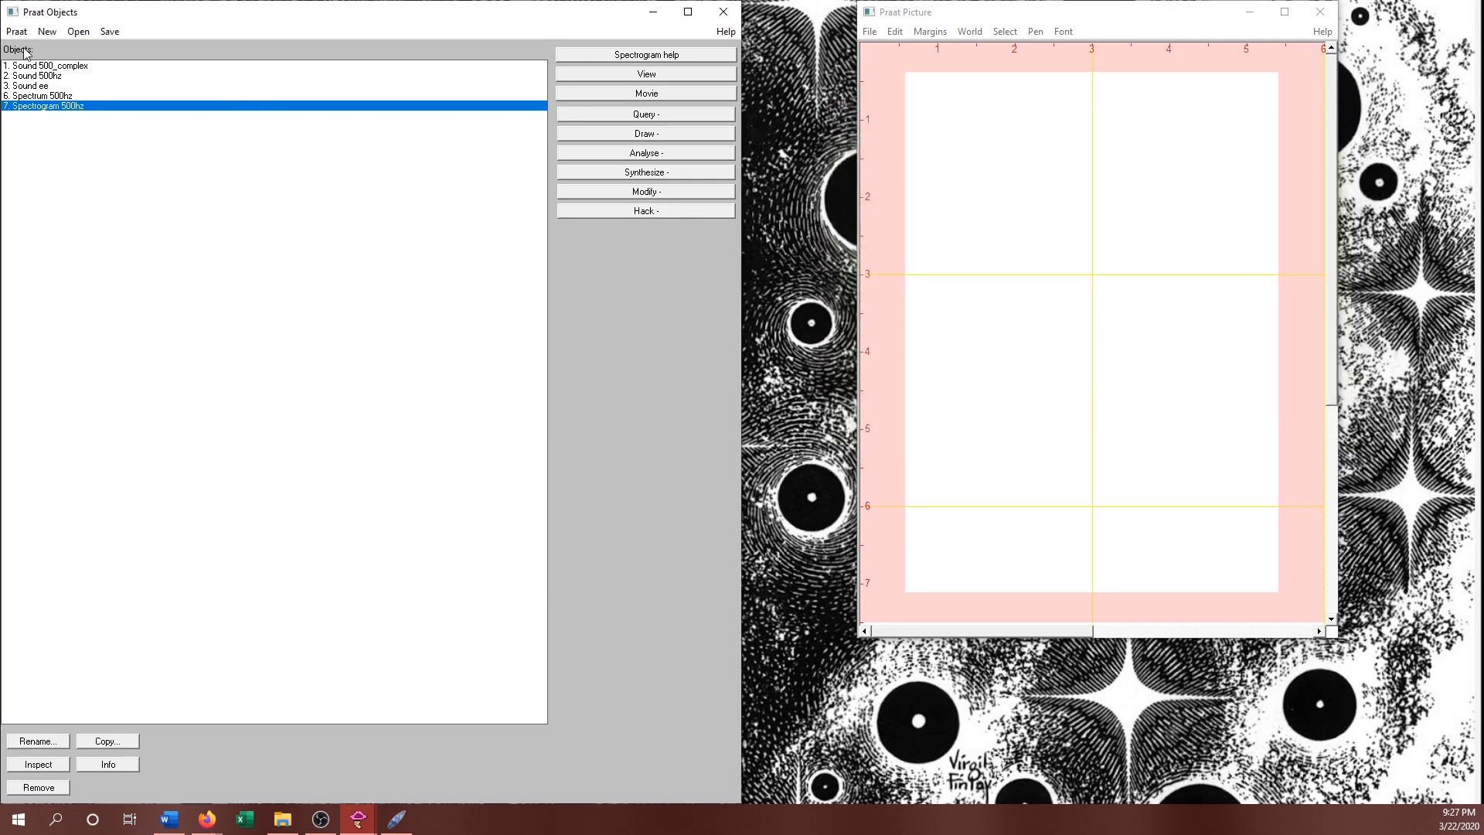
- Compute fast spectra from the 500_complex and ee sounds together
click(43, 66)
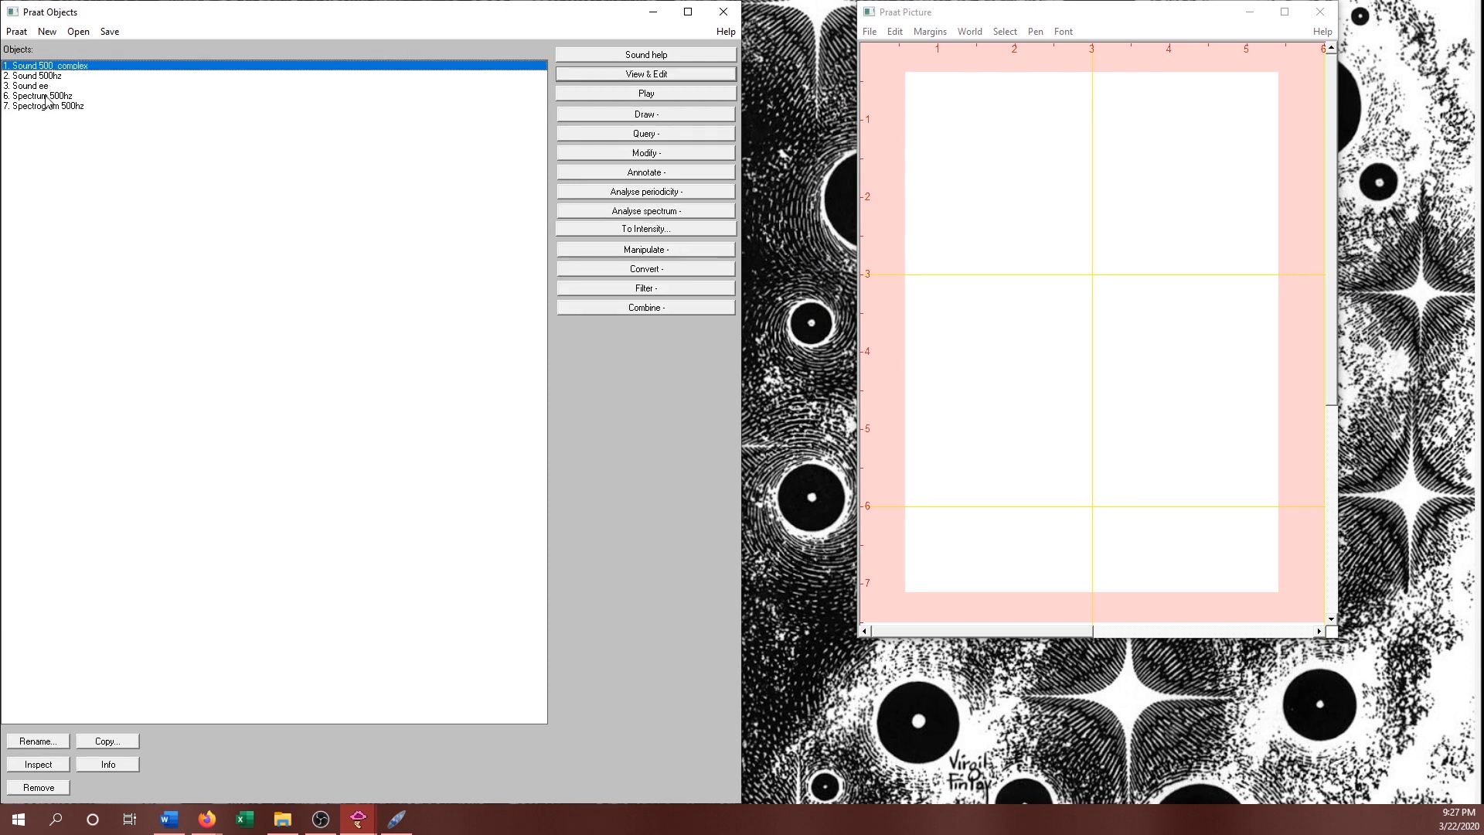
ctrl+click(39, 86)
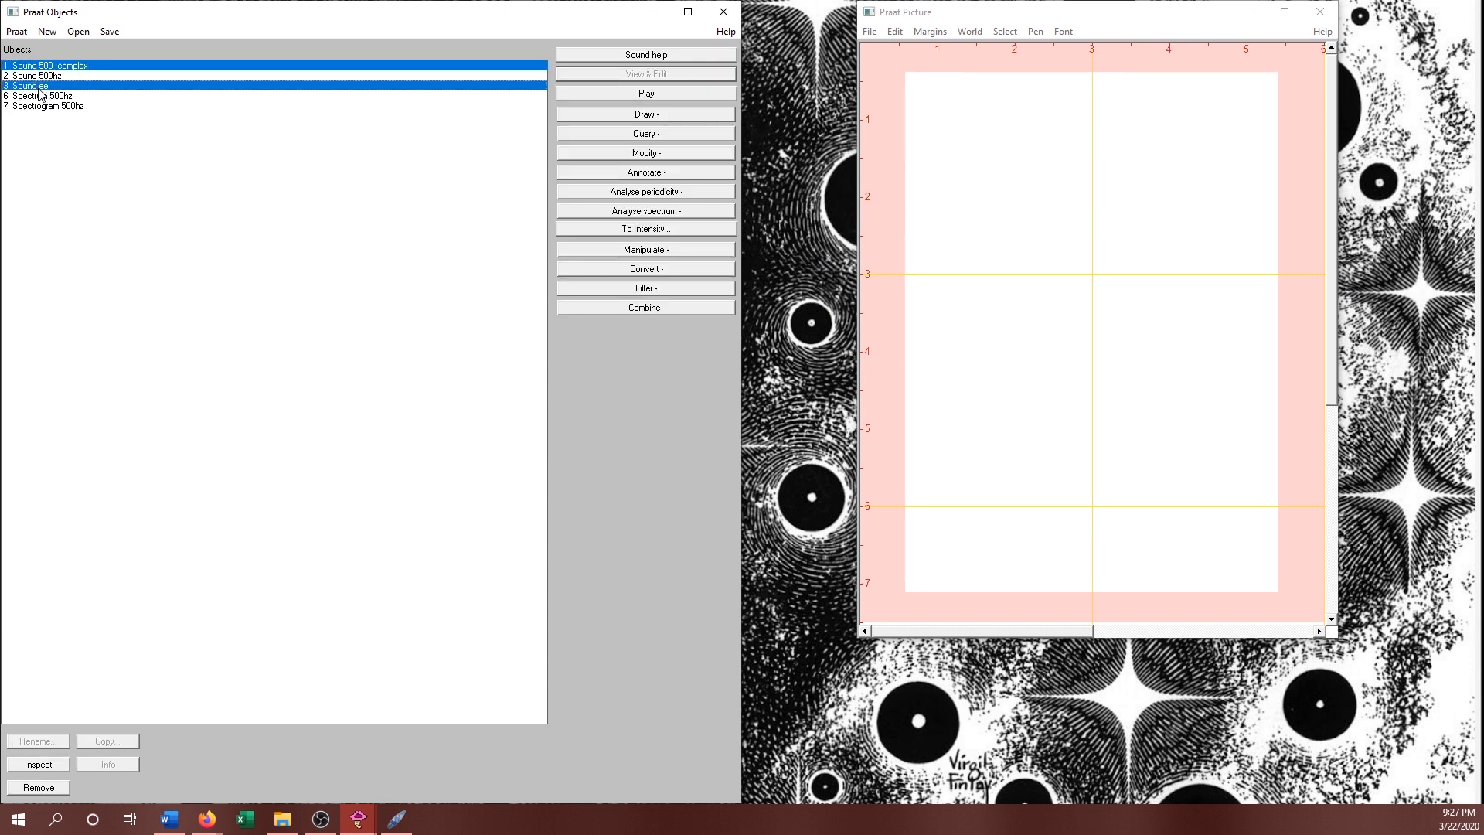
click(55, 68)
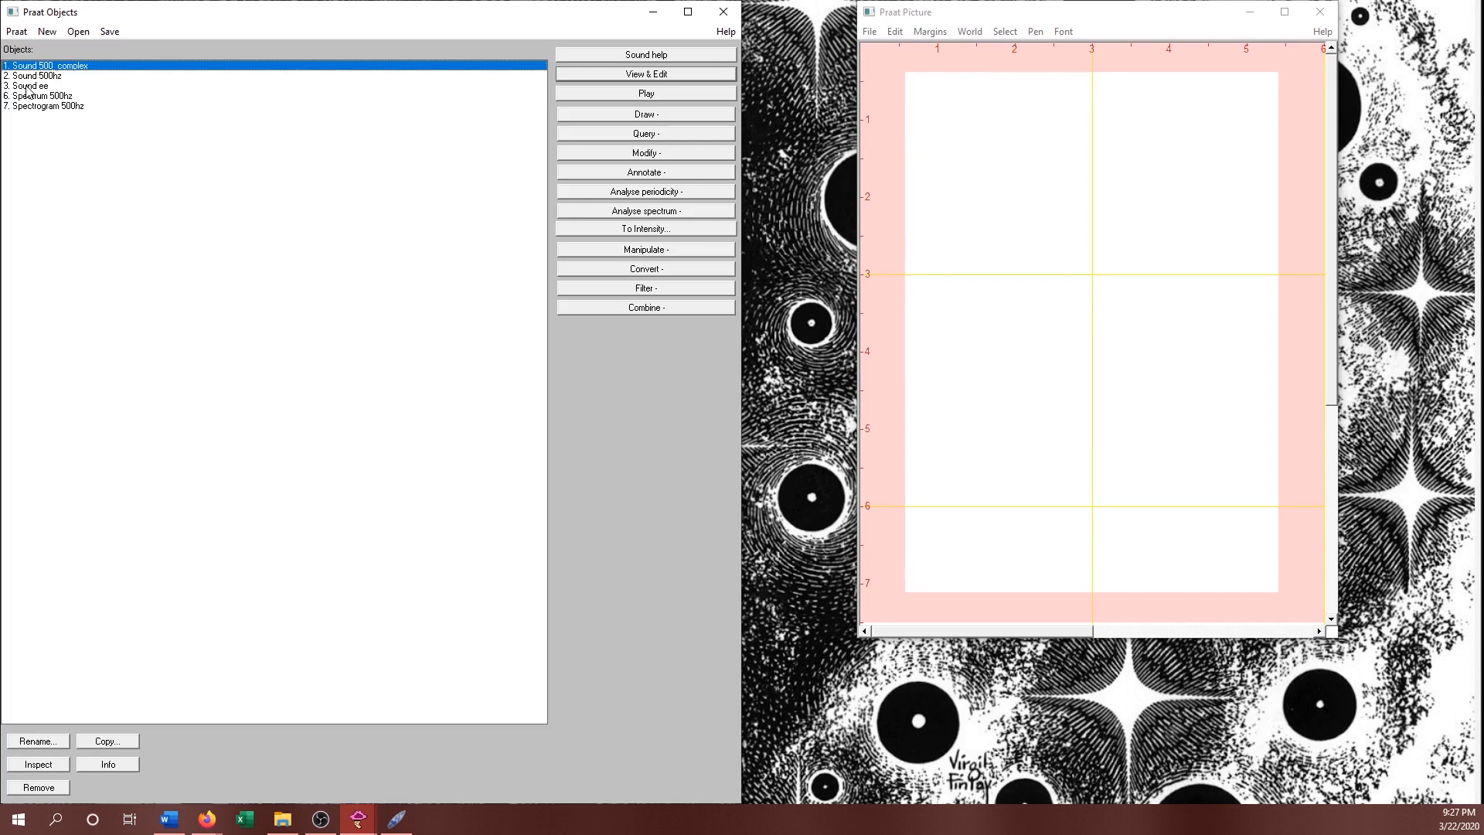
ctrl+click(26, 87)
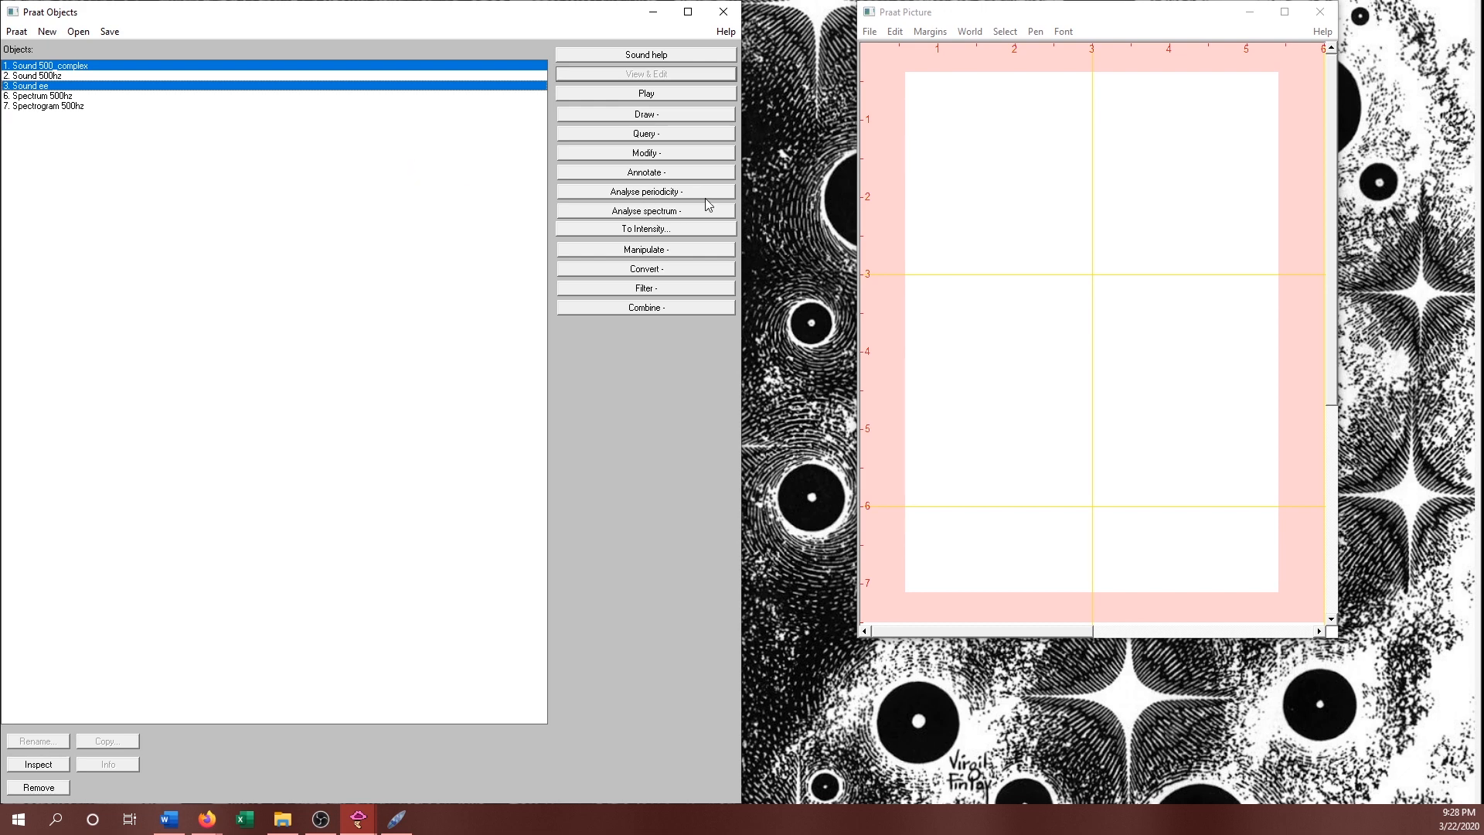
click(657, 214)
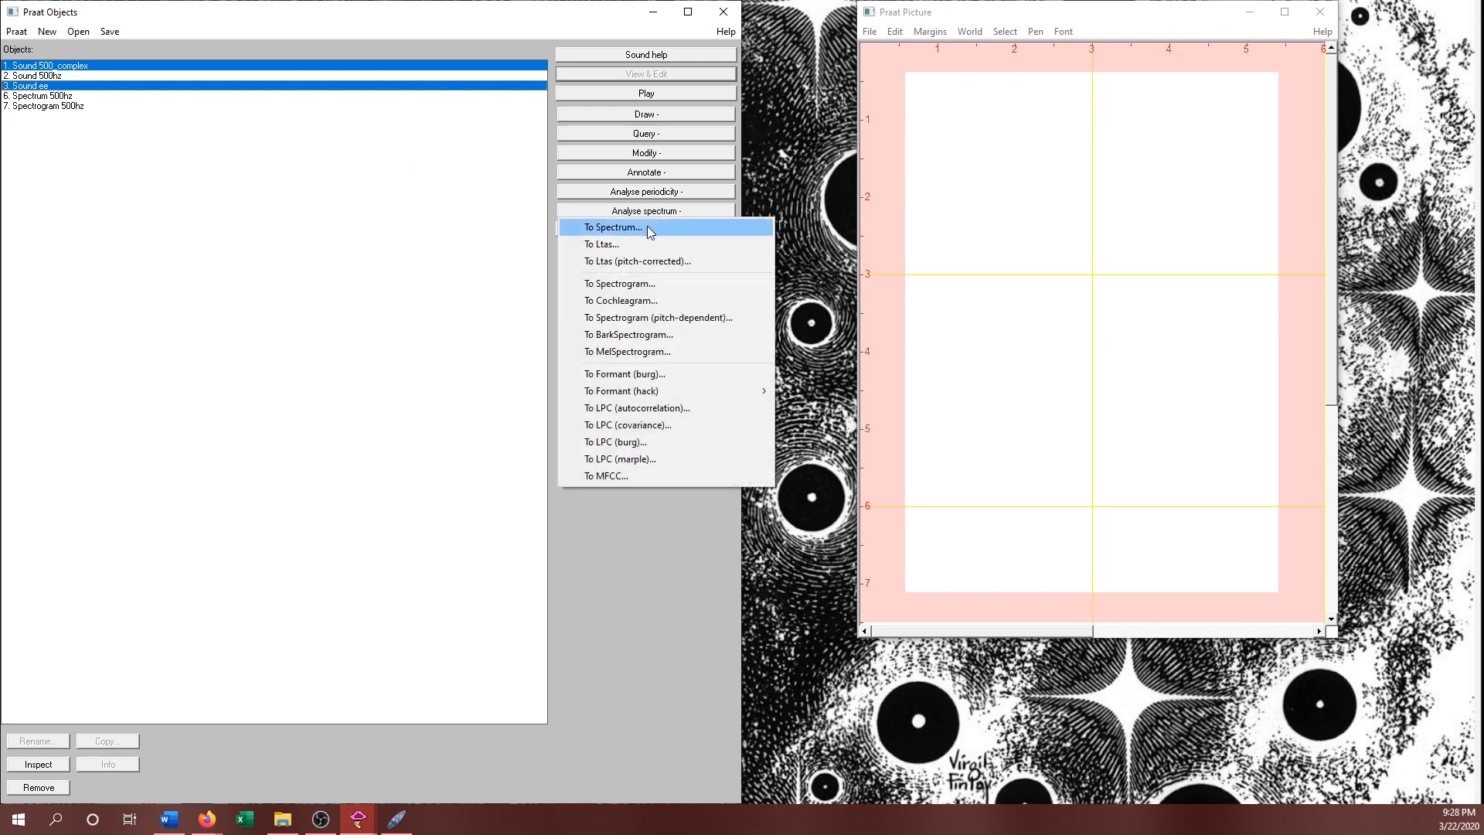
click(613, 227)
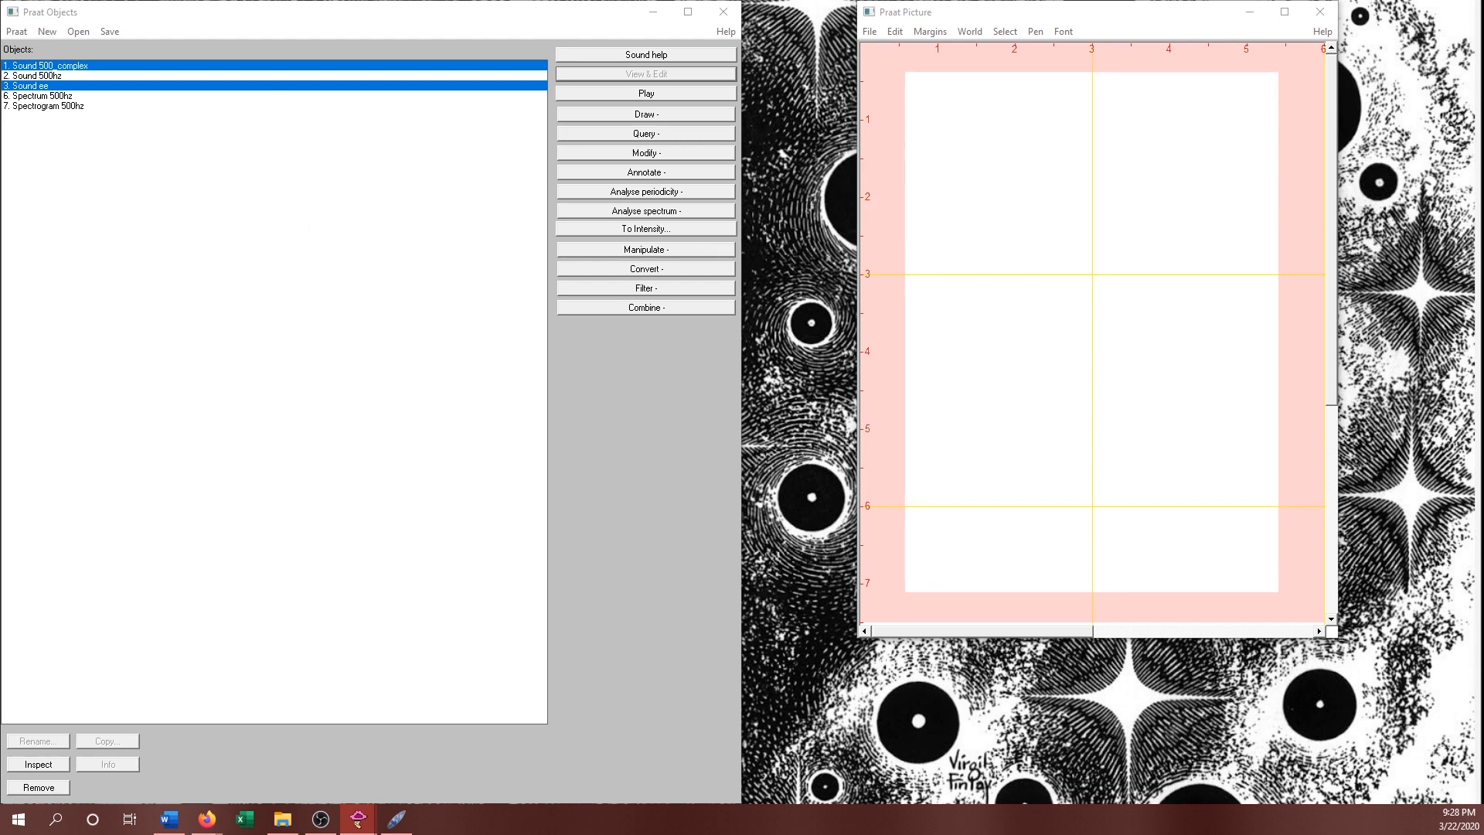
drag(388, 165, 386, 290)
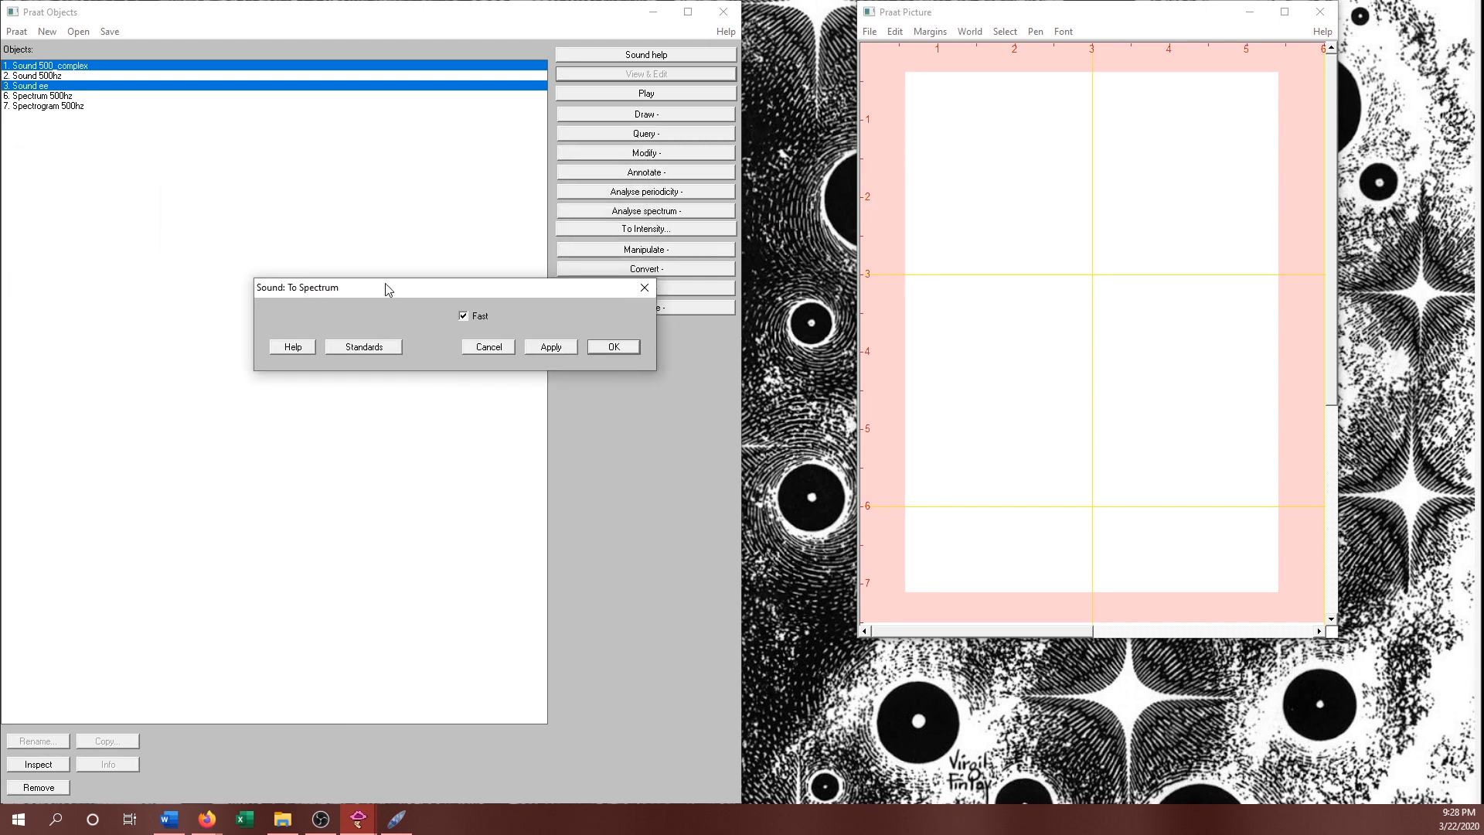
click(614, 347)
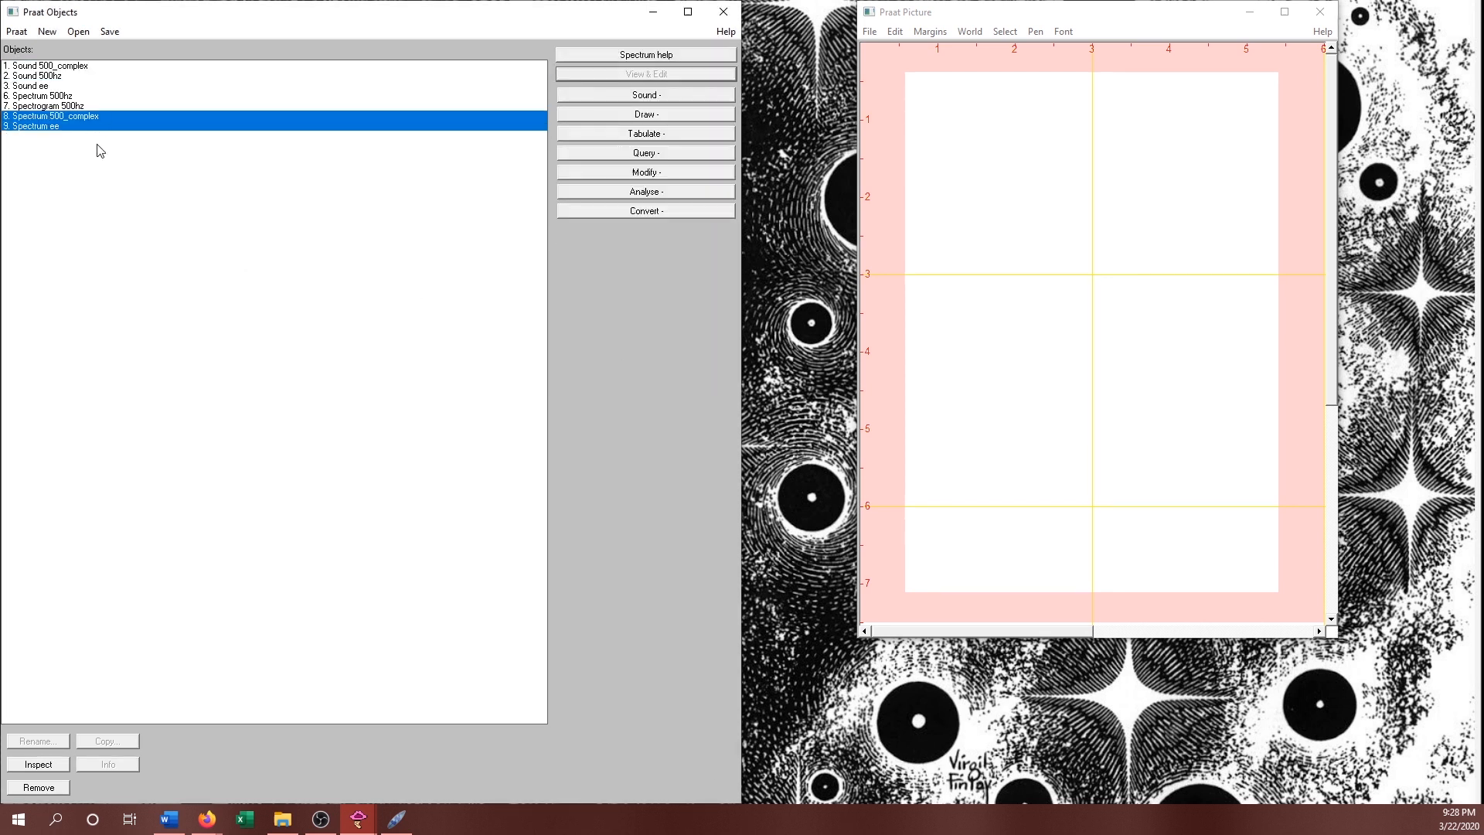
- Compute spectrograms of the 500_complex and ee sounds with 0.005 s window length, 5000 Hz maximum frequency and Gaussian window shape
click(26, 66)
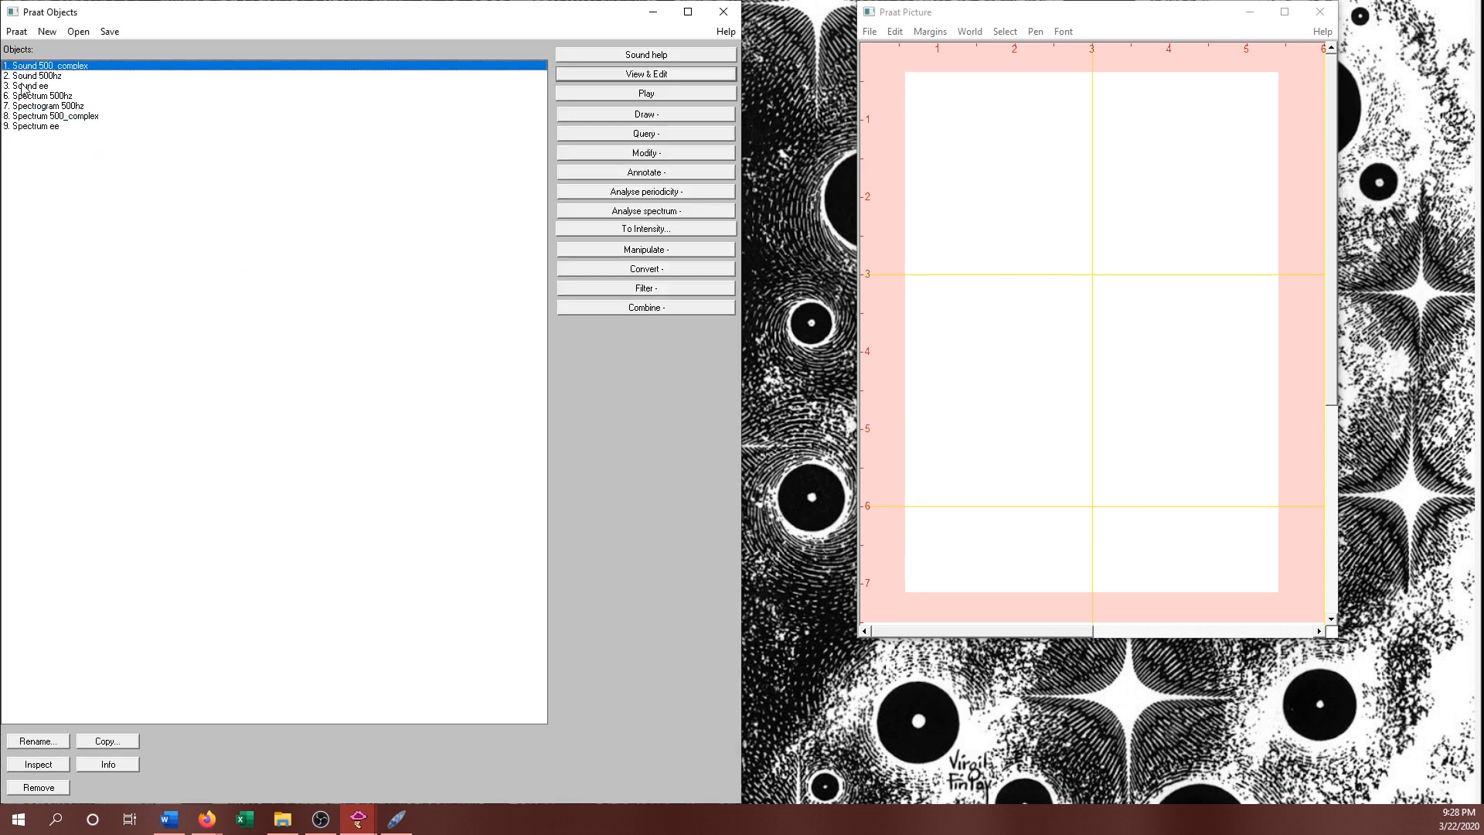
ctrl+click(25, 86)
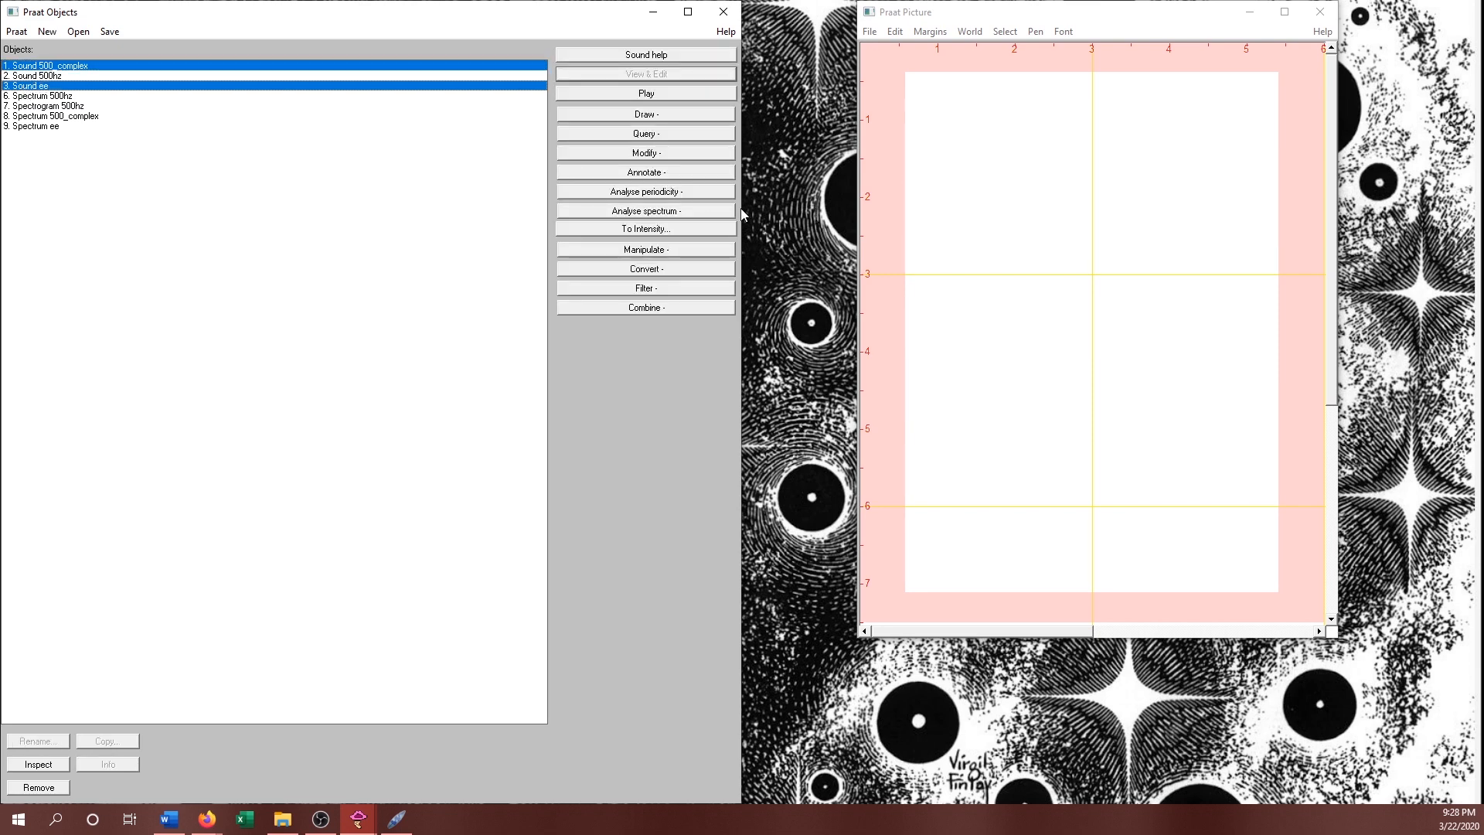
click(659, 212)
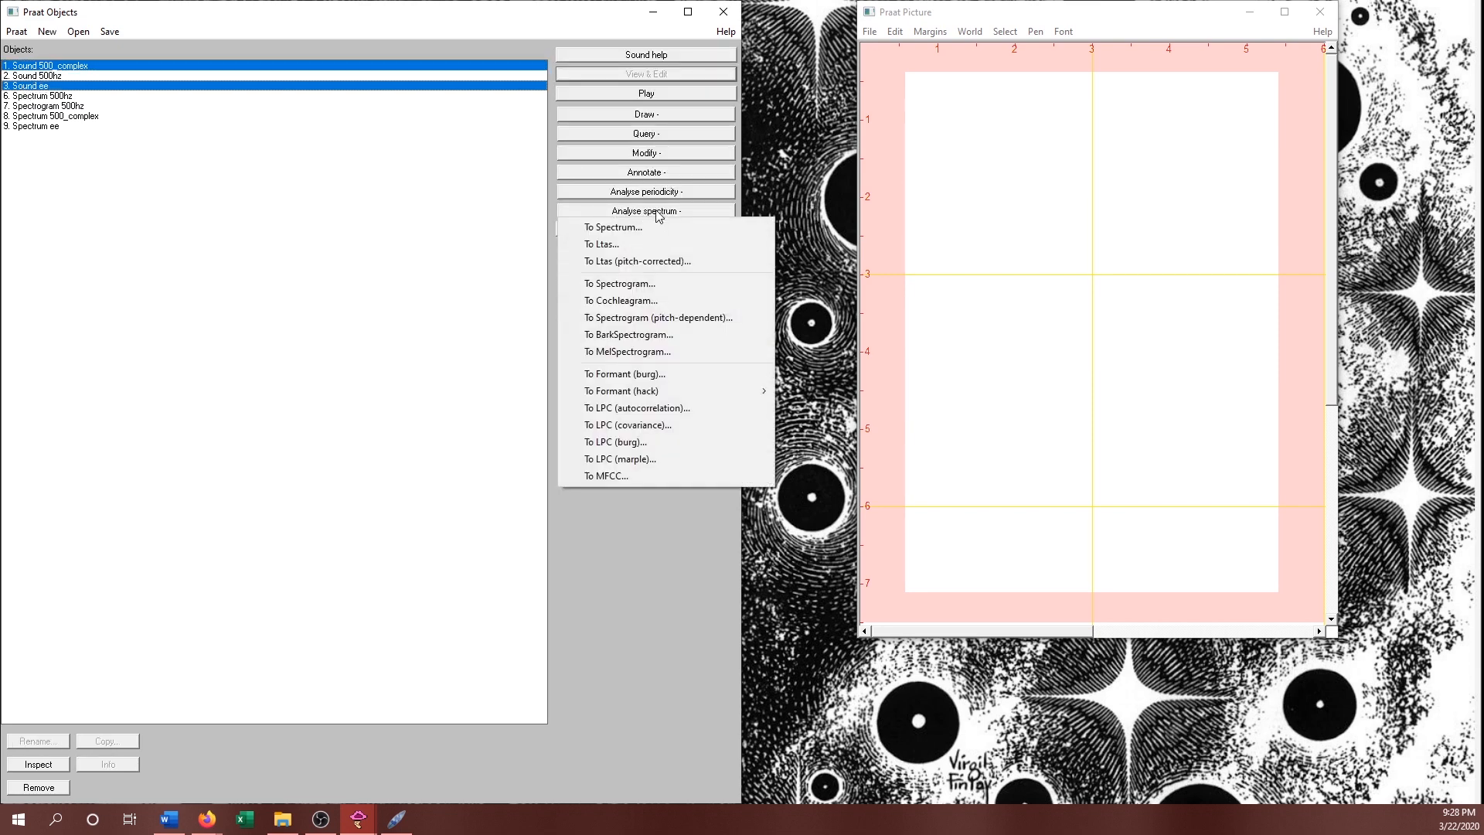
click(639, 286)
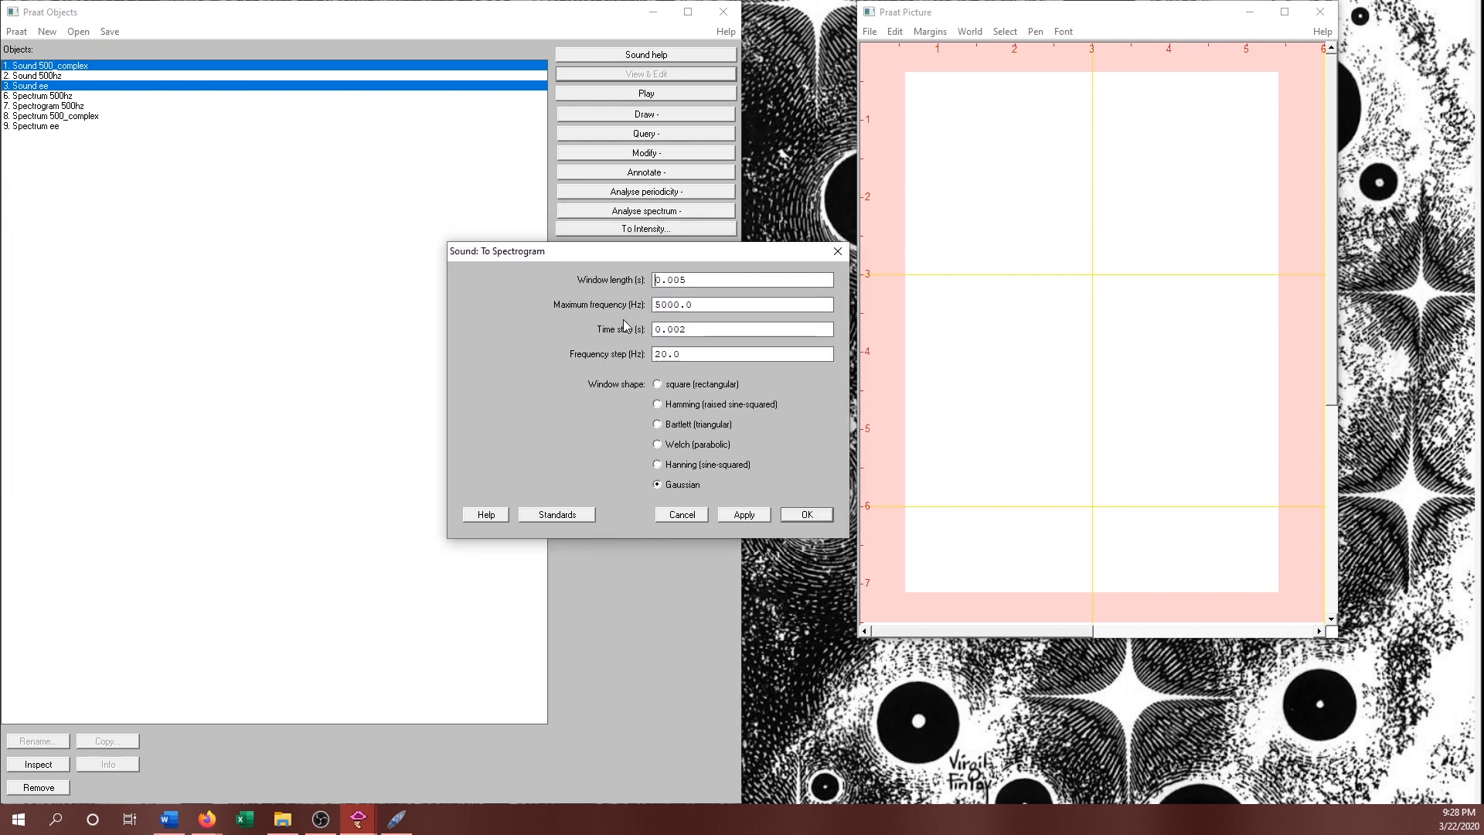
click(803, 514)
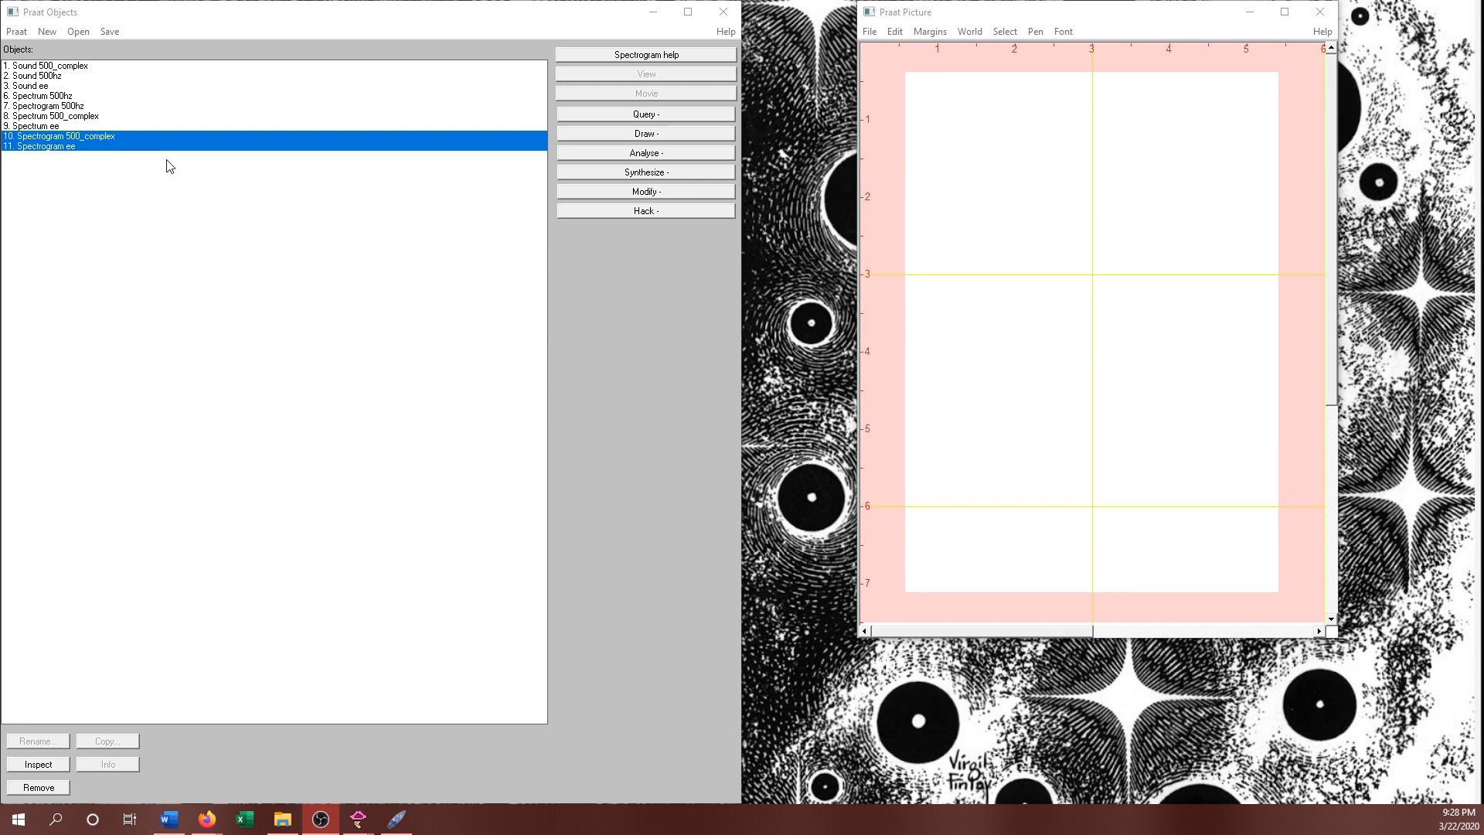
- Open the 500_complex spectrum in its own window beside the object list and examine the frequency at each of its three peaks
click(71, 116)
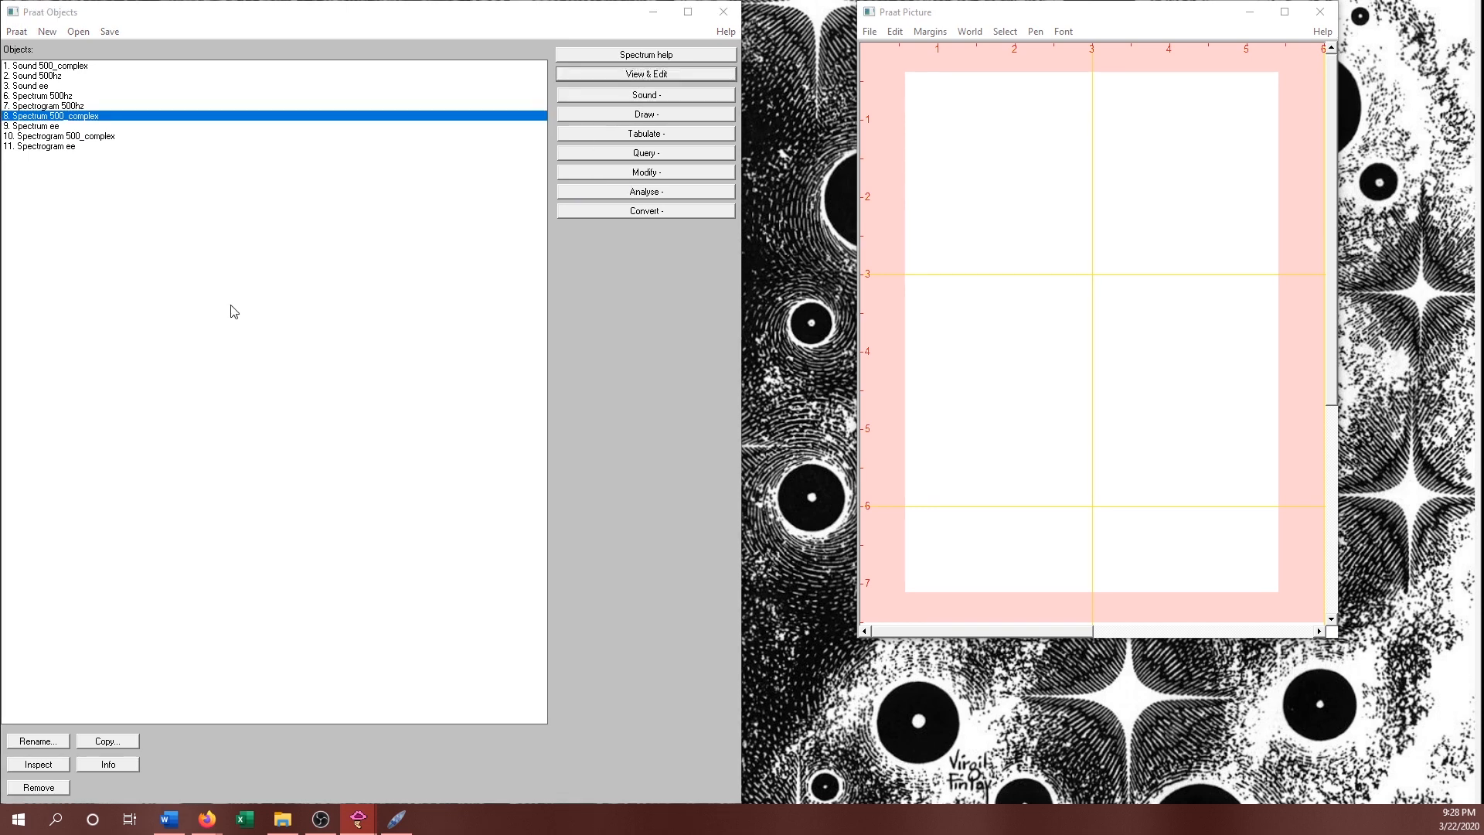
drag(0, 266, 1139, 153)
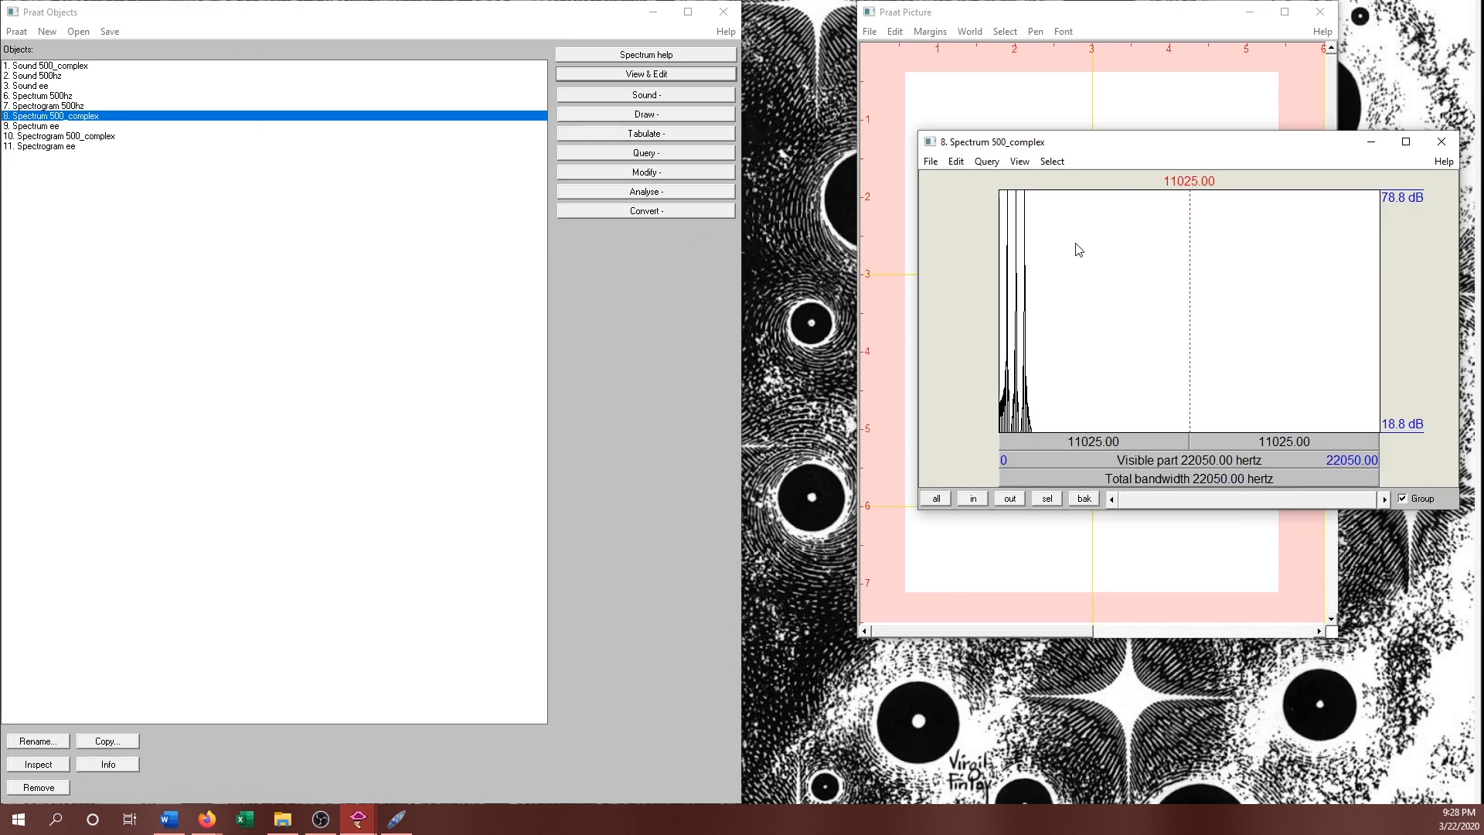
click(1006, 396)
click(1008, 395)
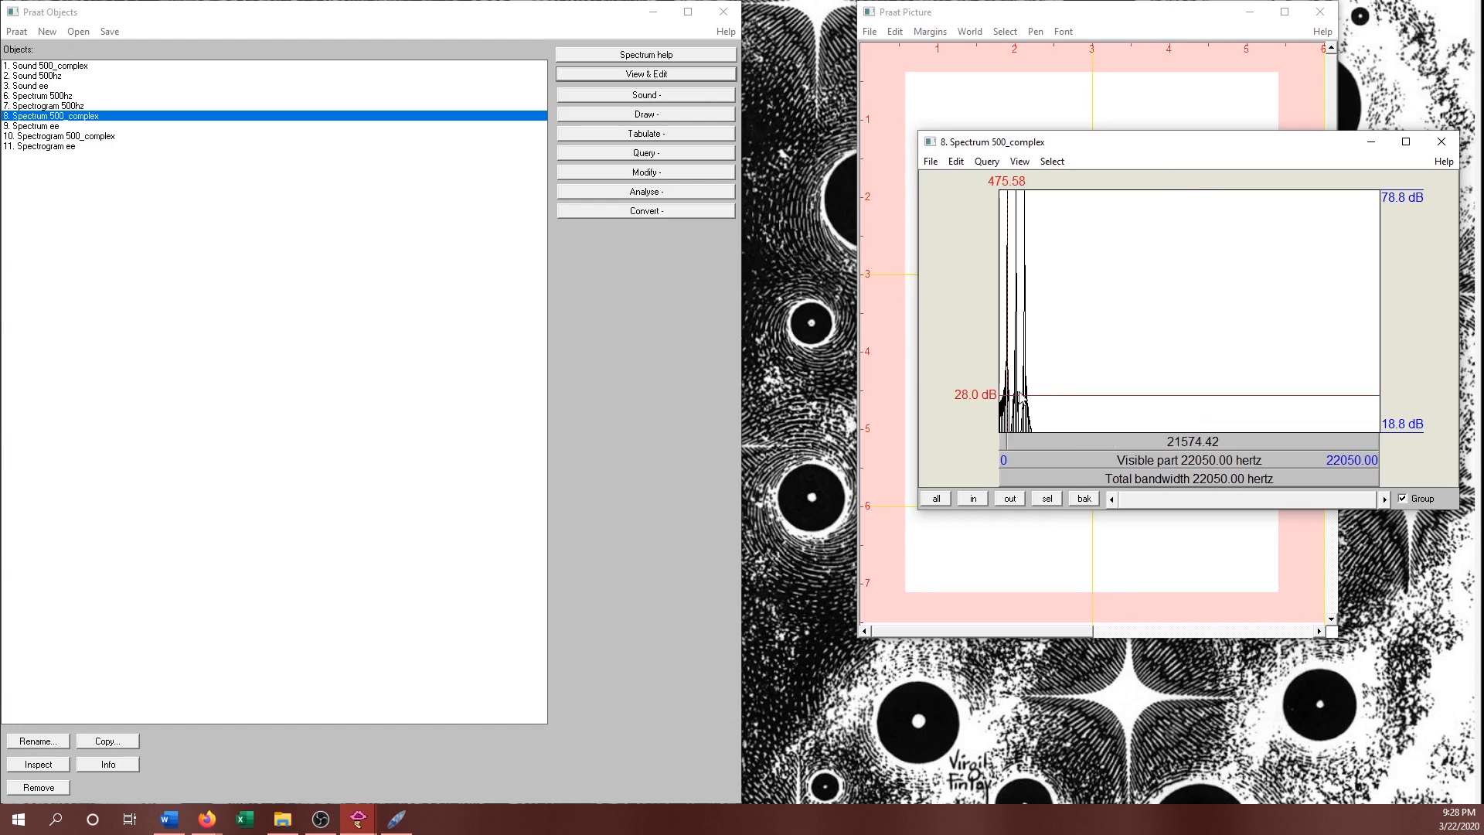
click(1015, 402)
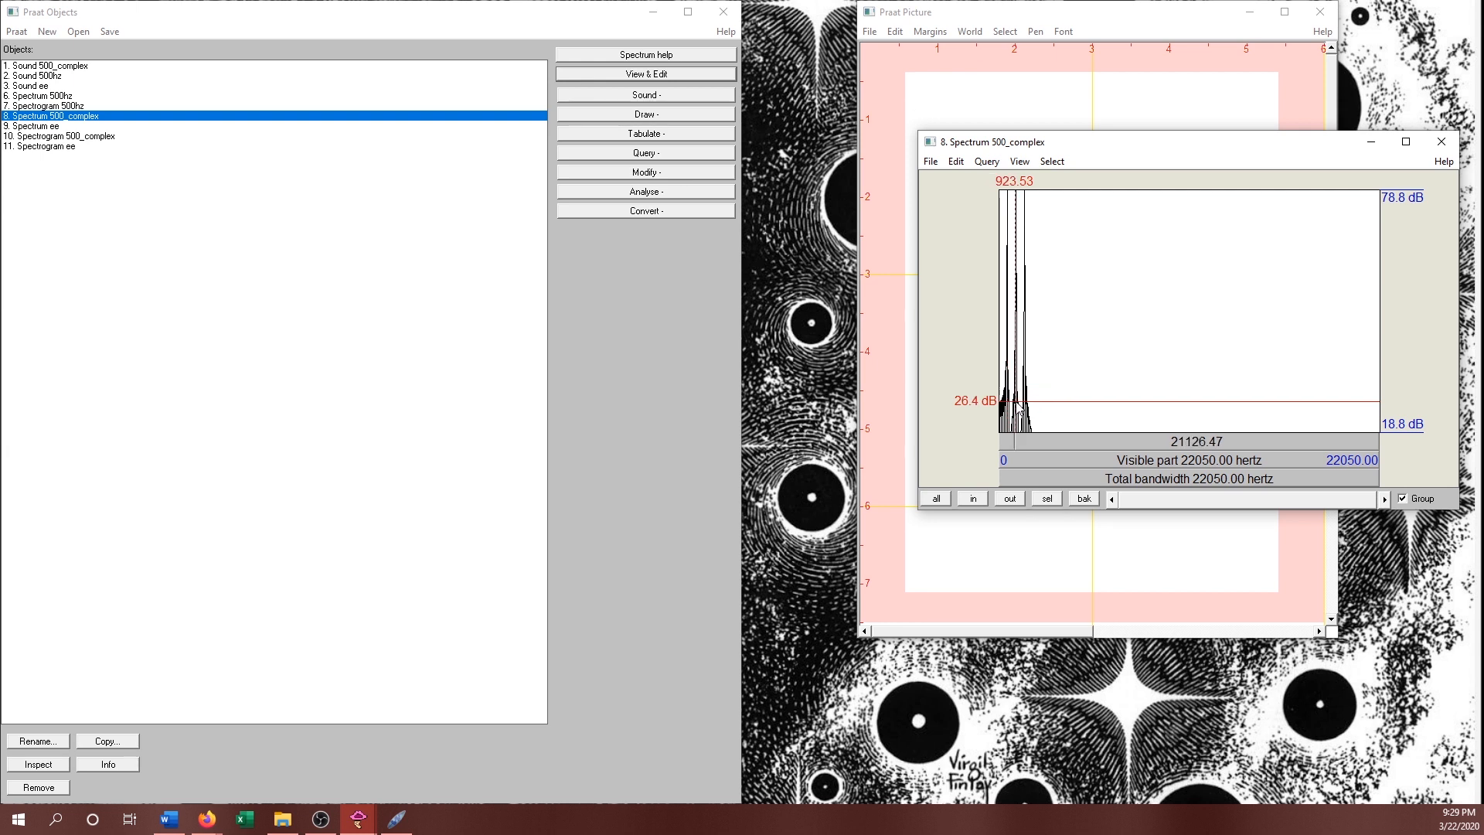
click(1018, 398)
click(1015, 400)
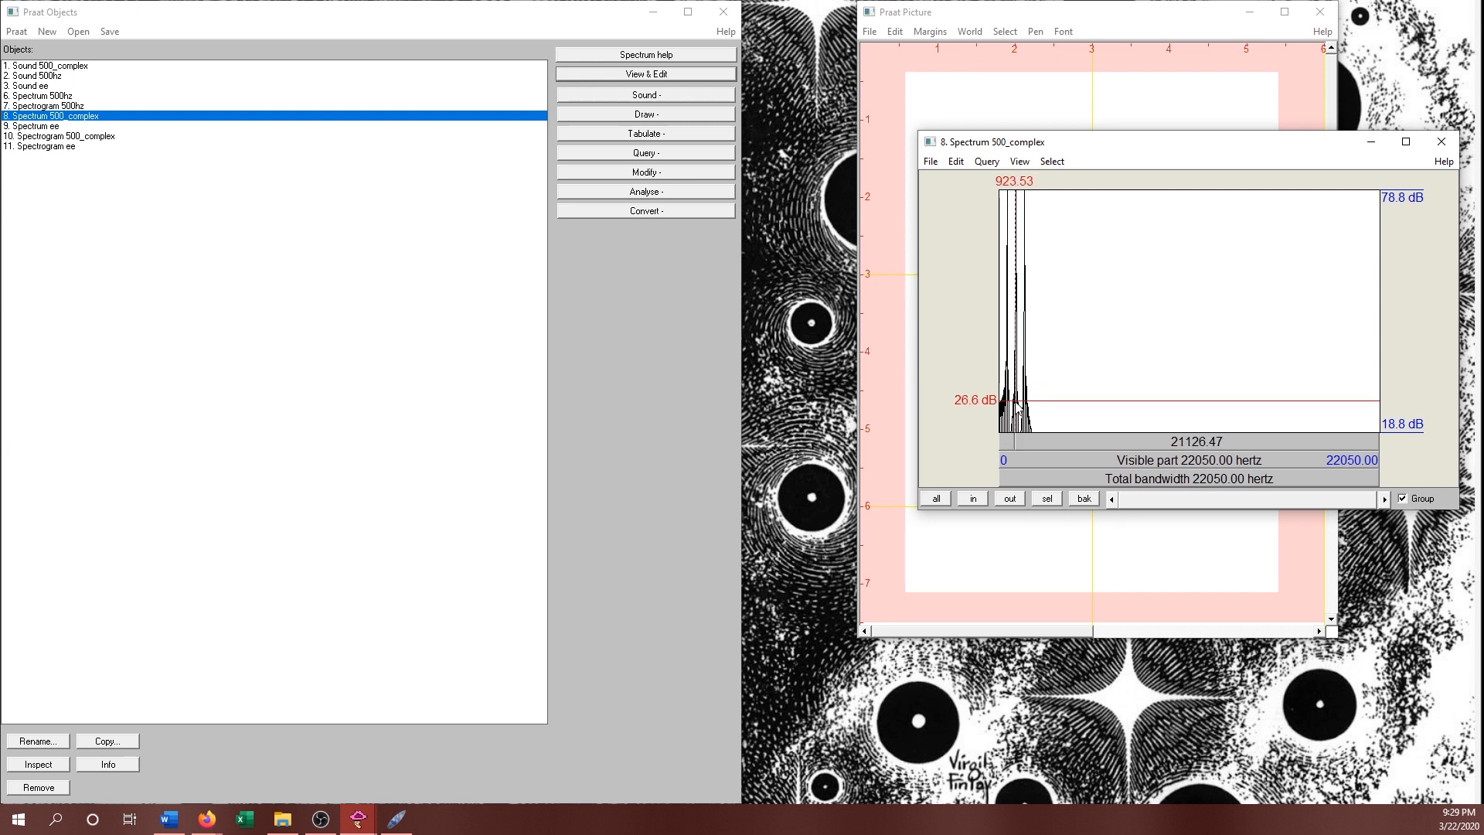
click(1017, 403)
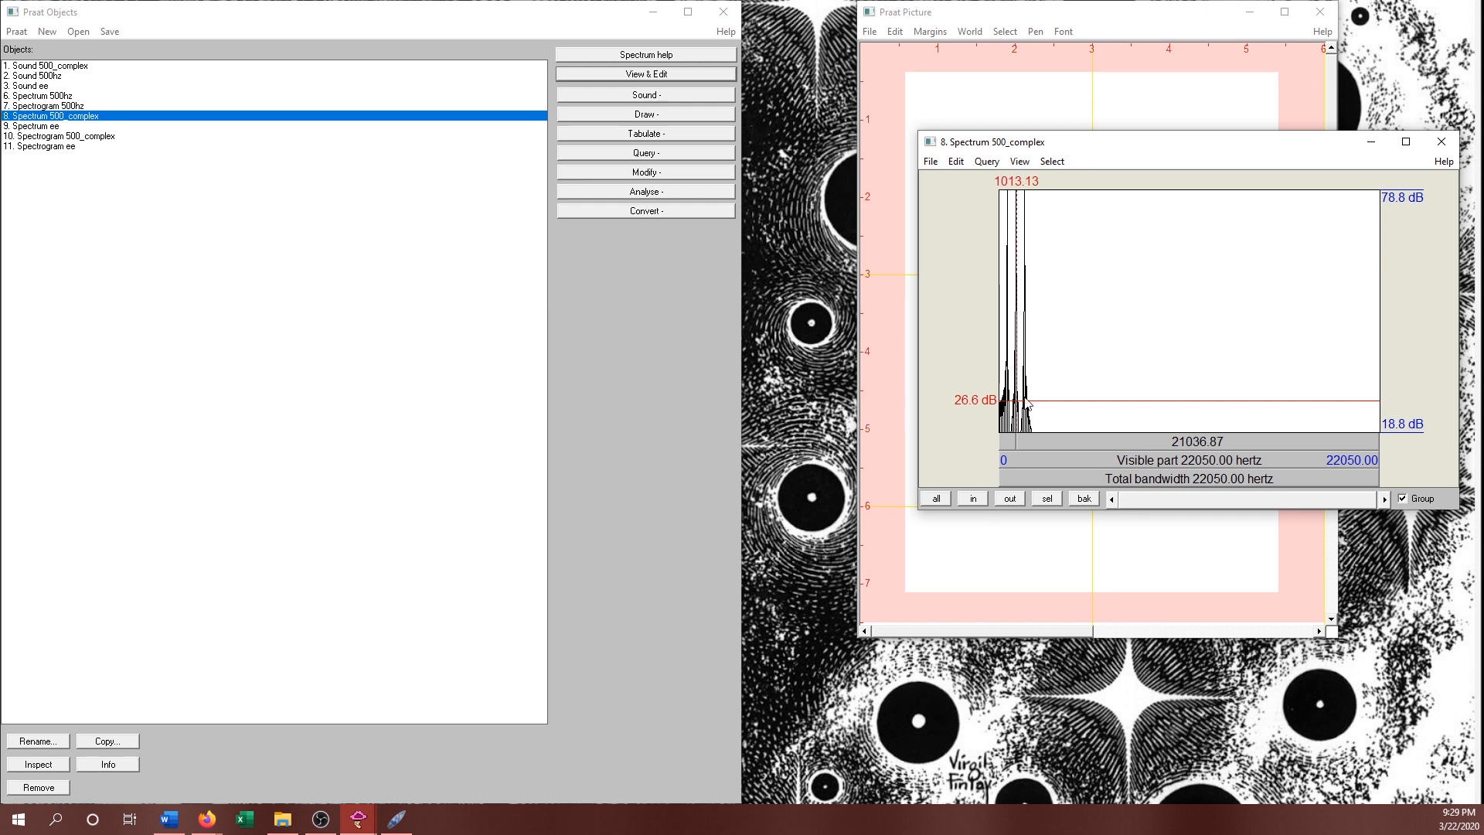
click(1024, 399)
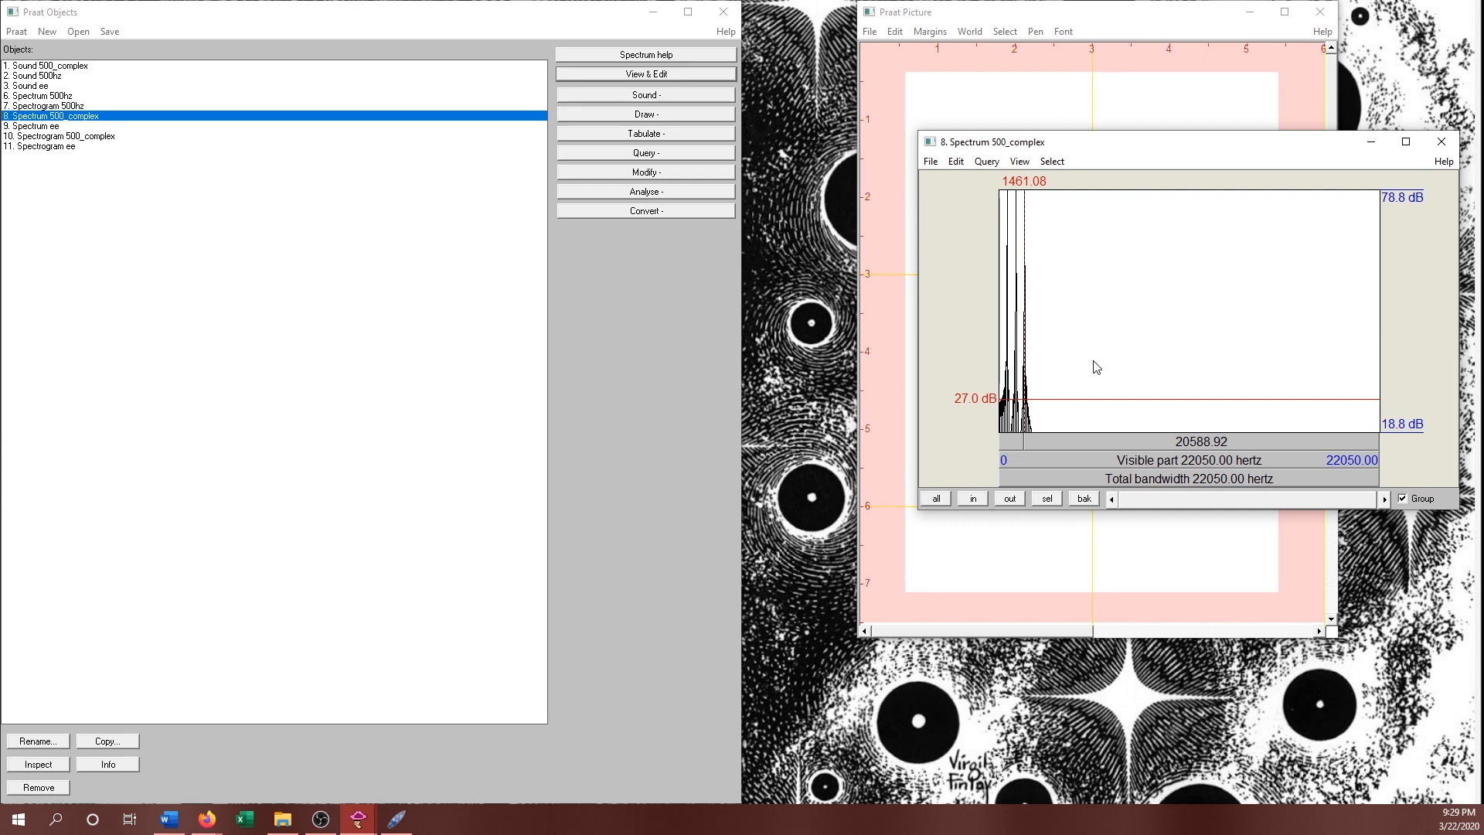
- Zoom the 500_complex spectrum's visible frequency range to 0 to 3000 Hz
click(1017, 166)
click(1048, 221)
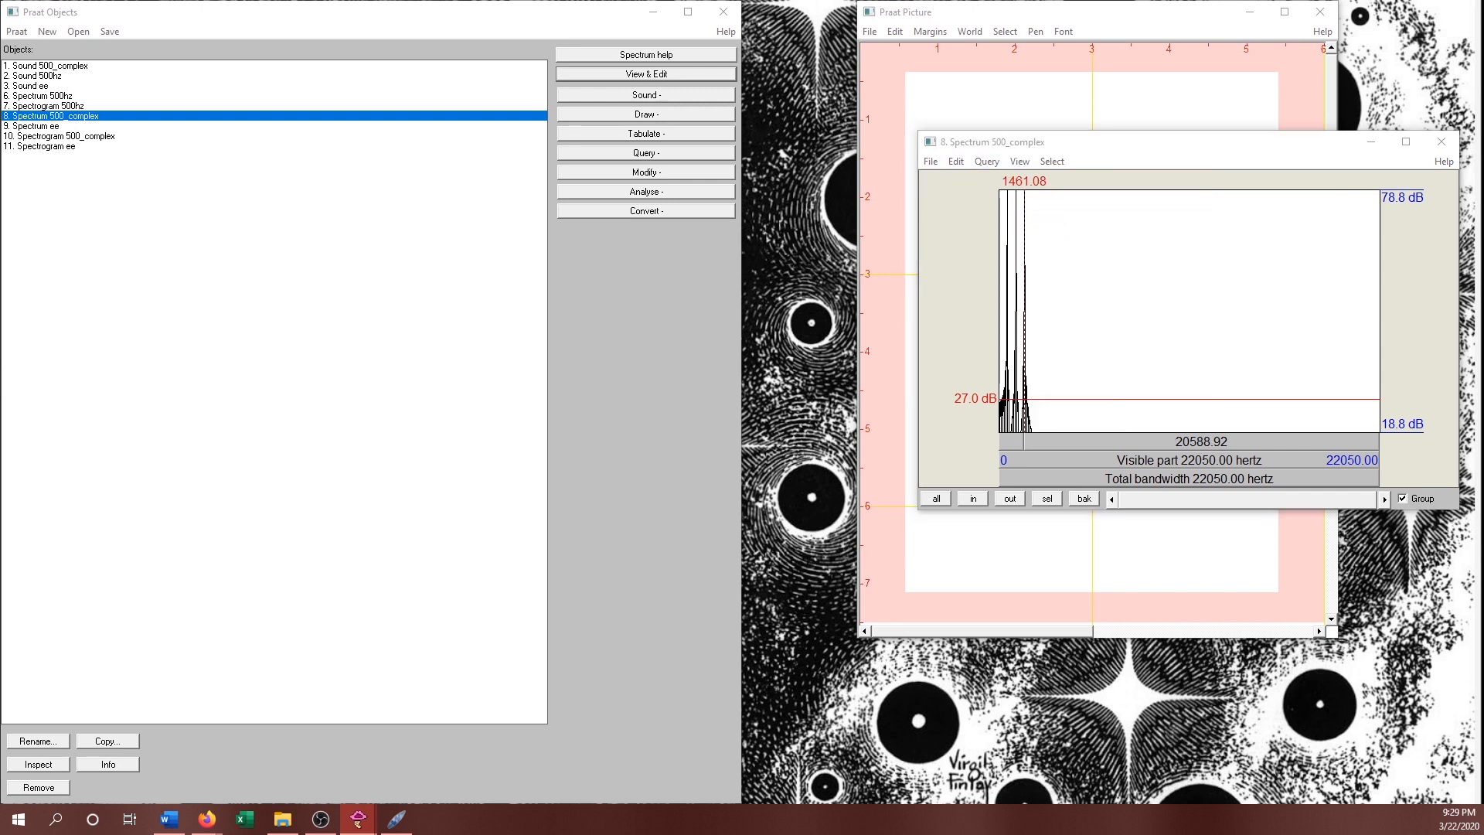
drag(183, 150, 1135, 232)
drag(1208, 279, 1011, 275)
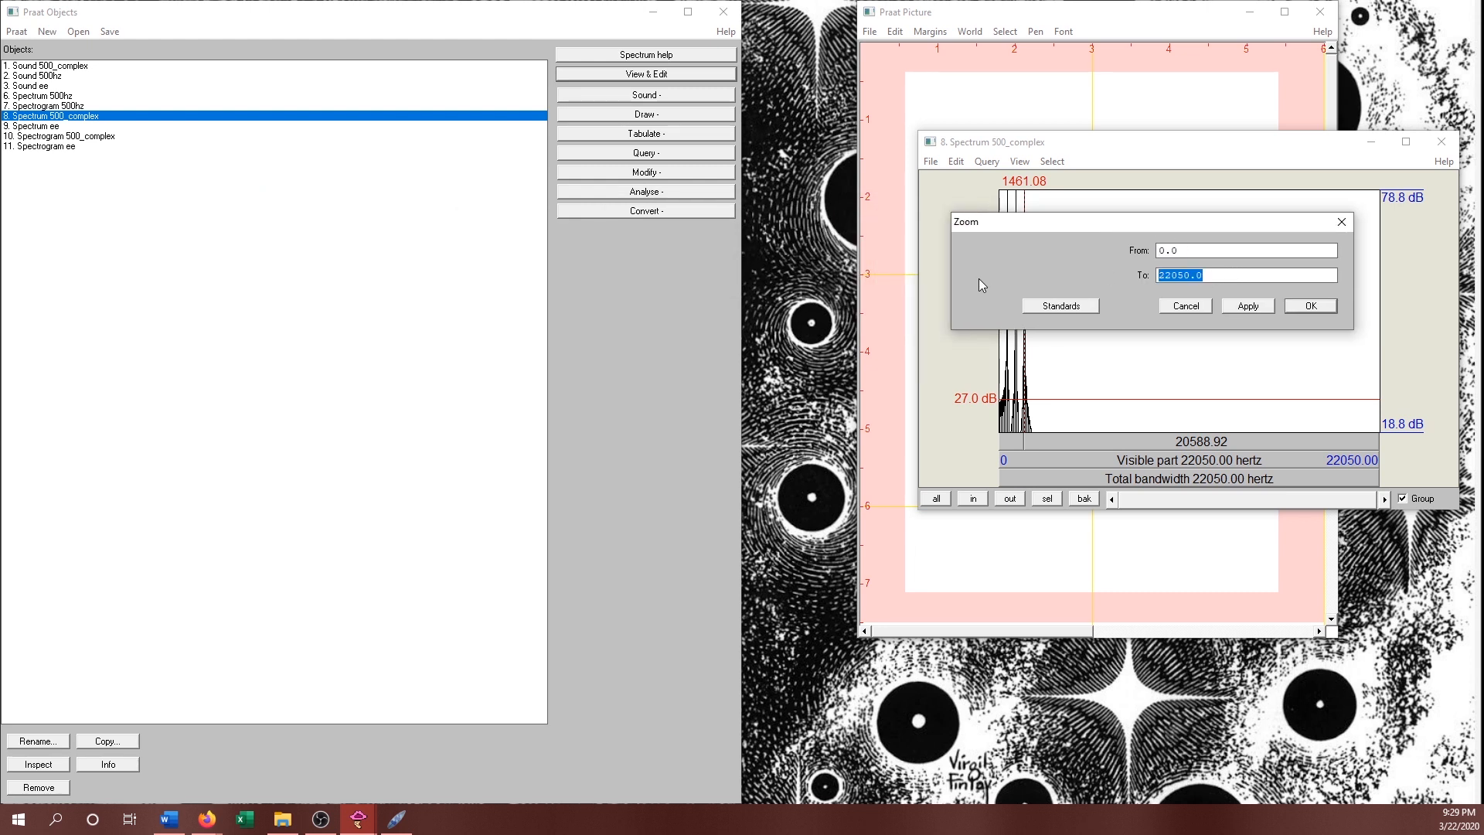
text(3000)
click(1313, 305)
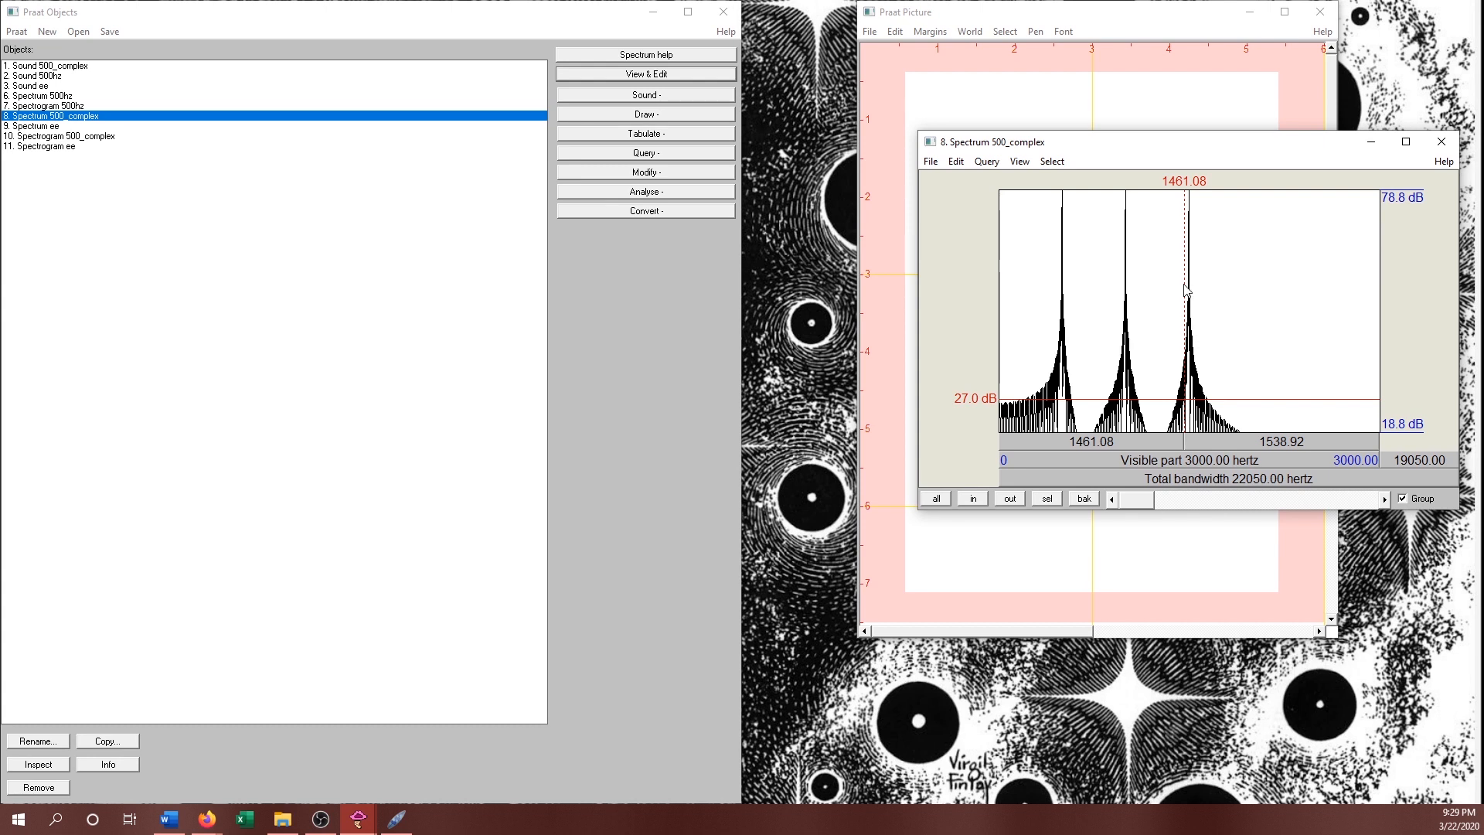
- Examine the frequency and sound level at the three peaks of the zoomed 500_complex spectrum and close its window
click(1061, 356)
click(1064, 362)
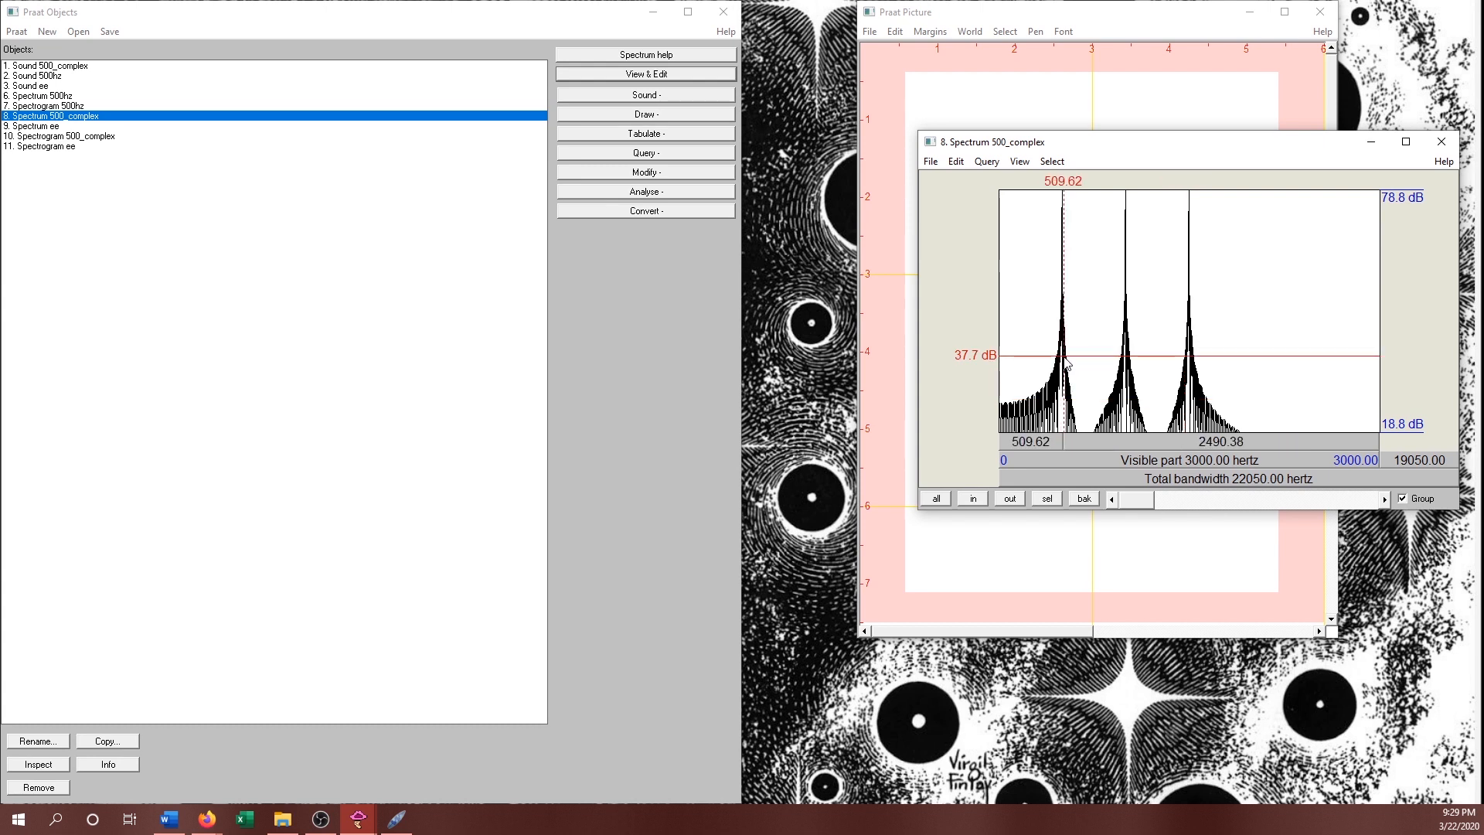
click(1063, 358)
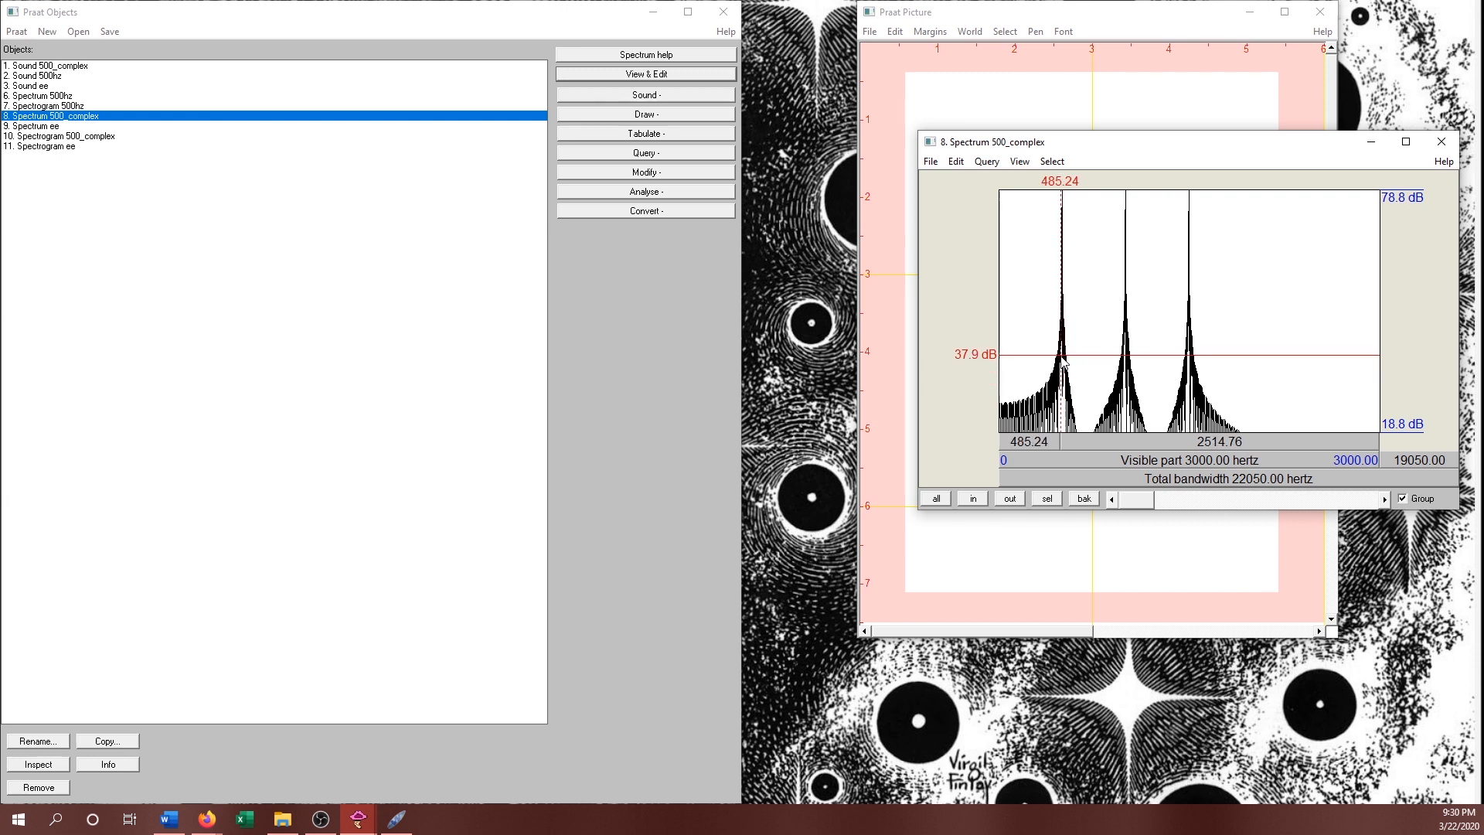
click(1064, 361)
click(1062, 361)
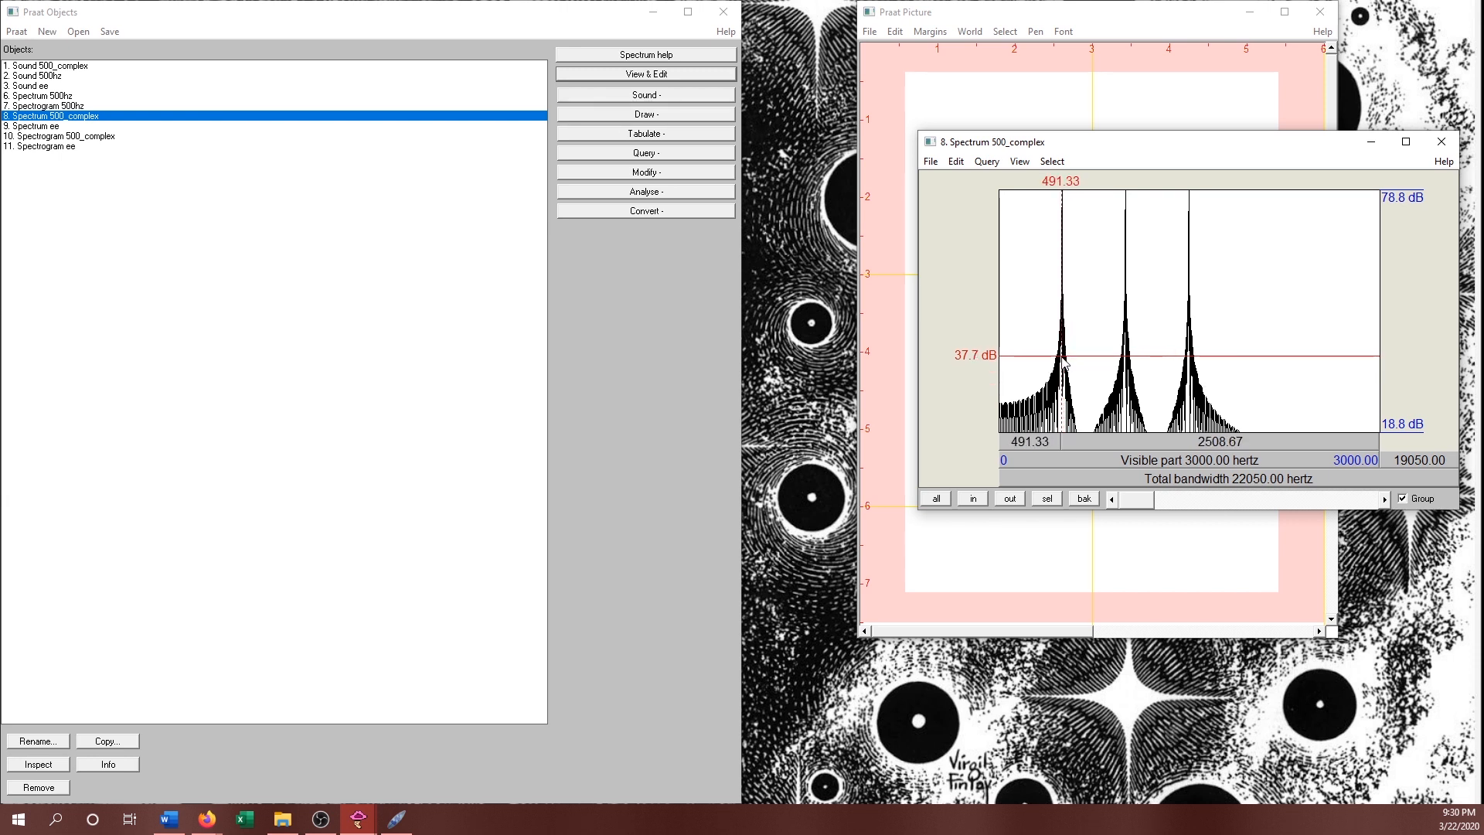
click(1125, 340)
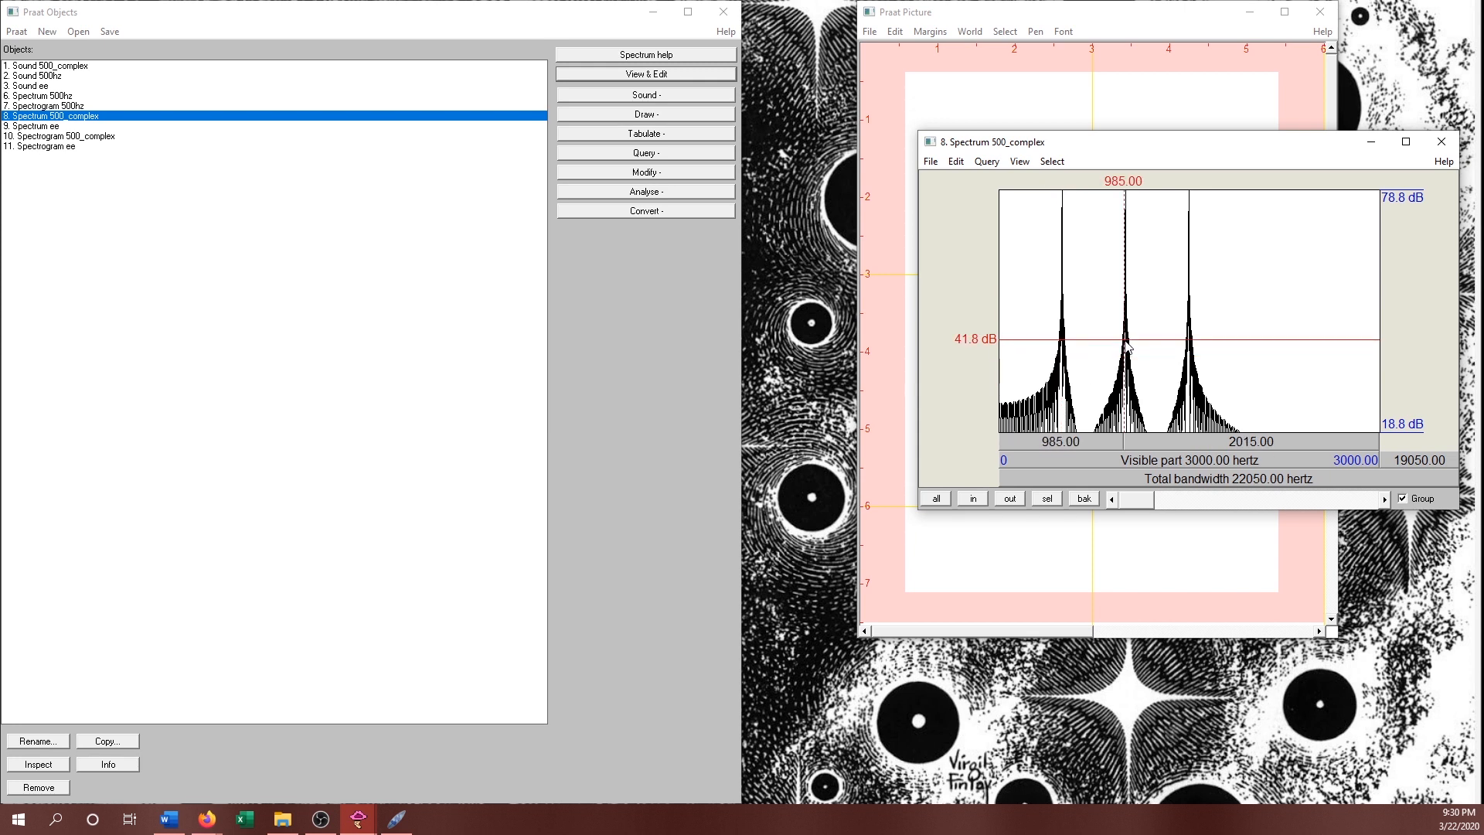
click(1126, 337)
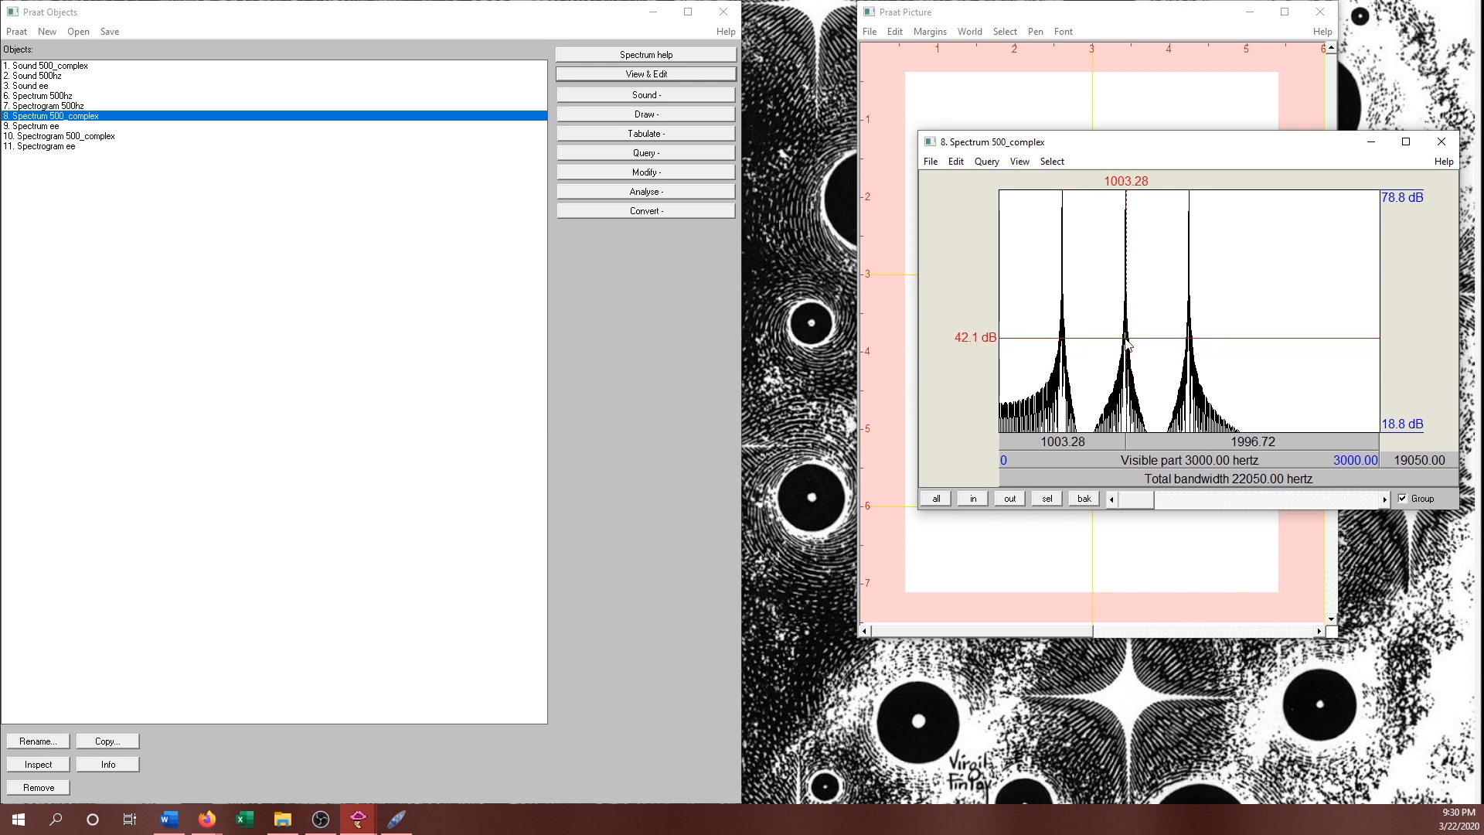
click(1124, 340)
click(1125, 337)
click(1188, 365)
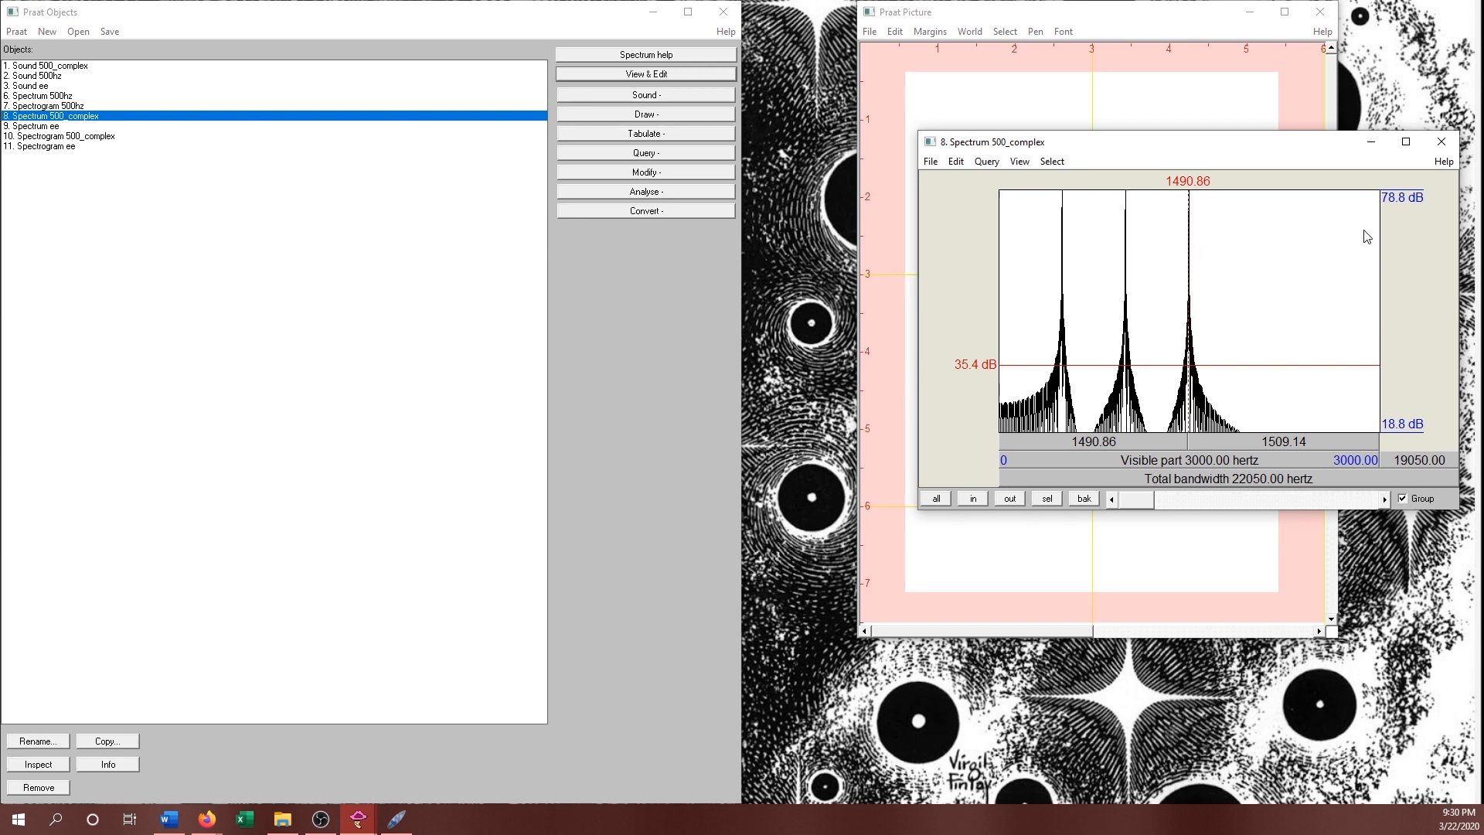
click(1441, 141)
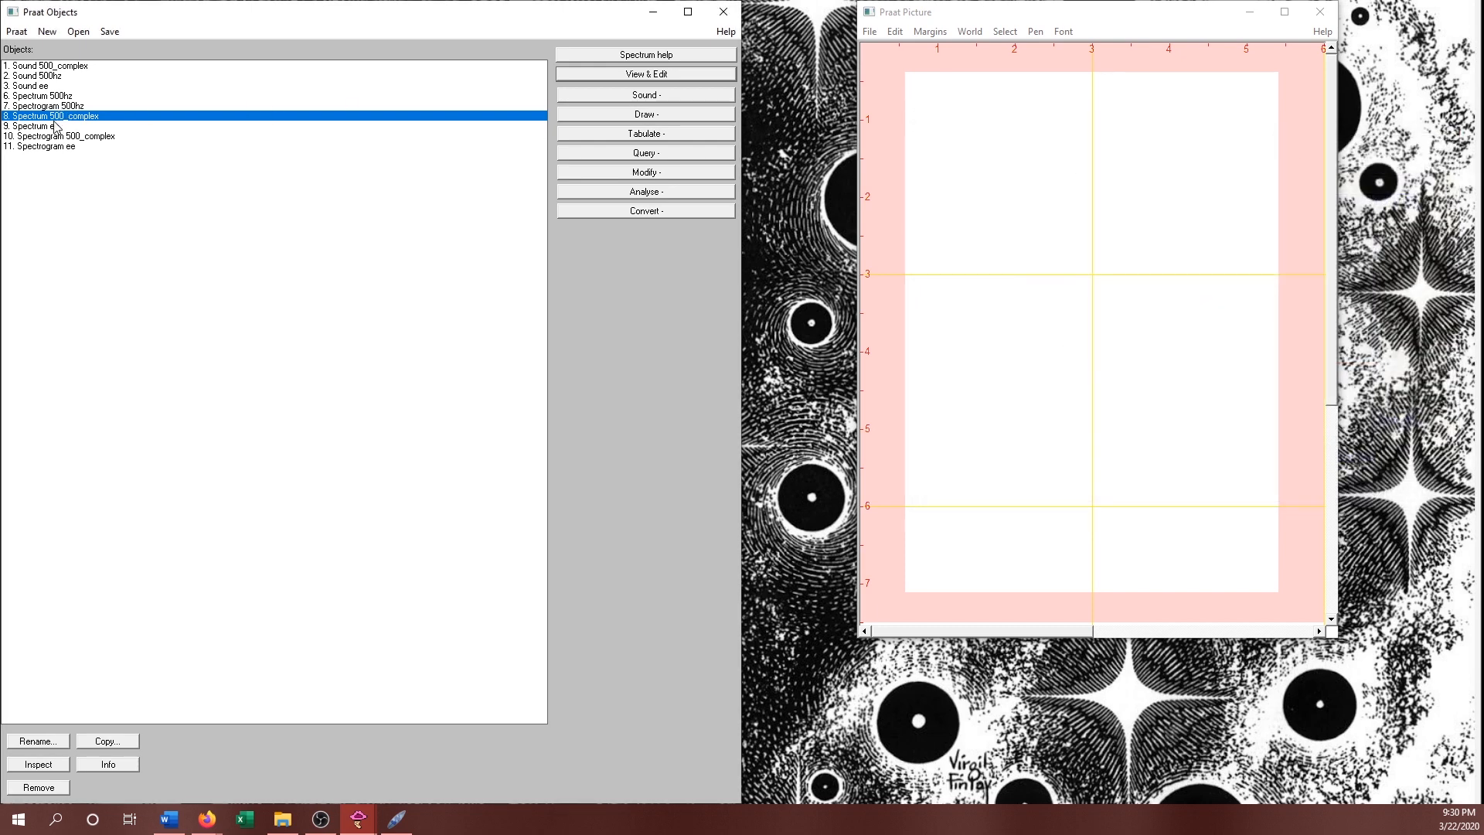
- View the 500_complex spectrogram in its own window beside the object list and close it
click(56, 137)
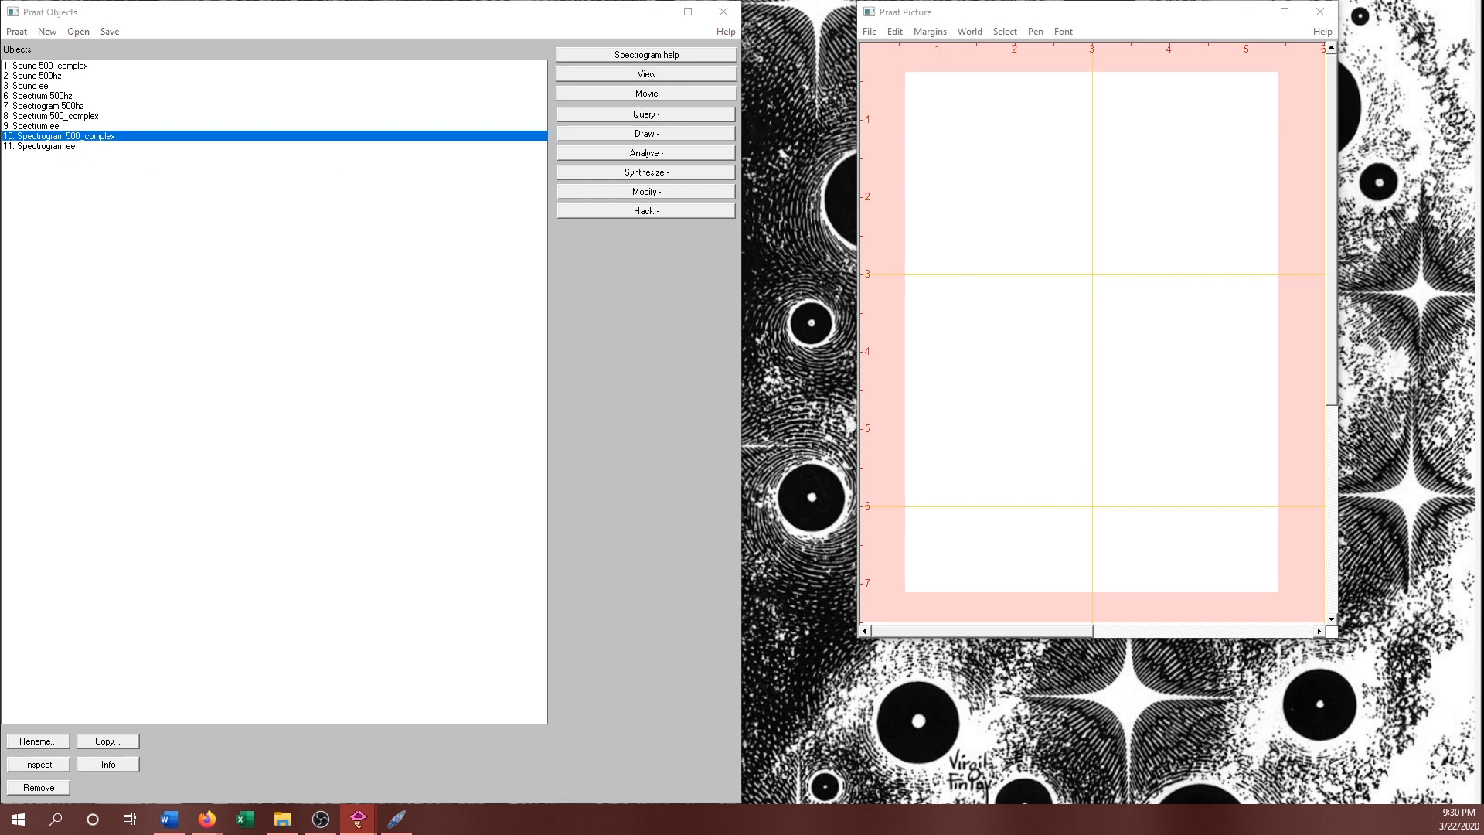
drag(0, 150, 1088, 59)
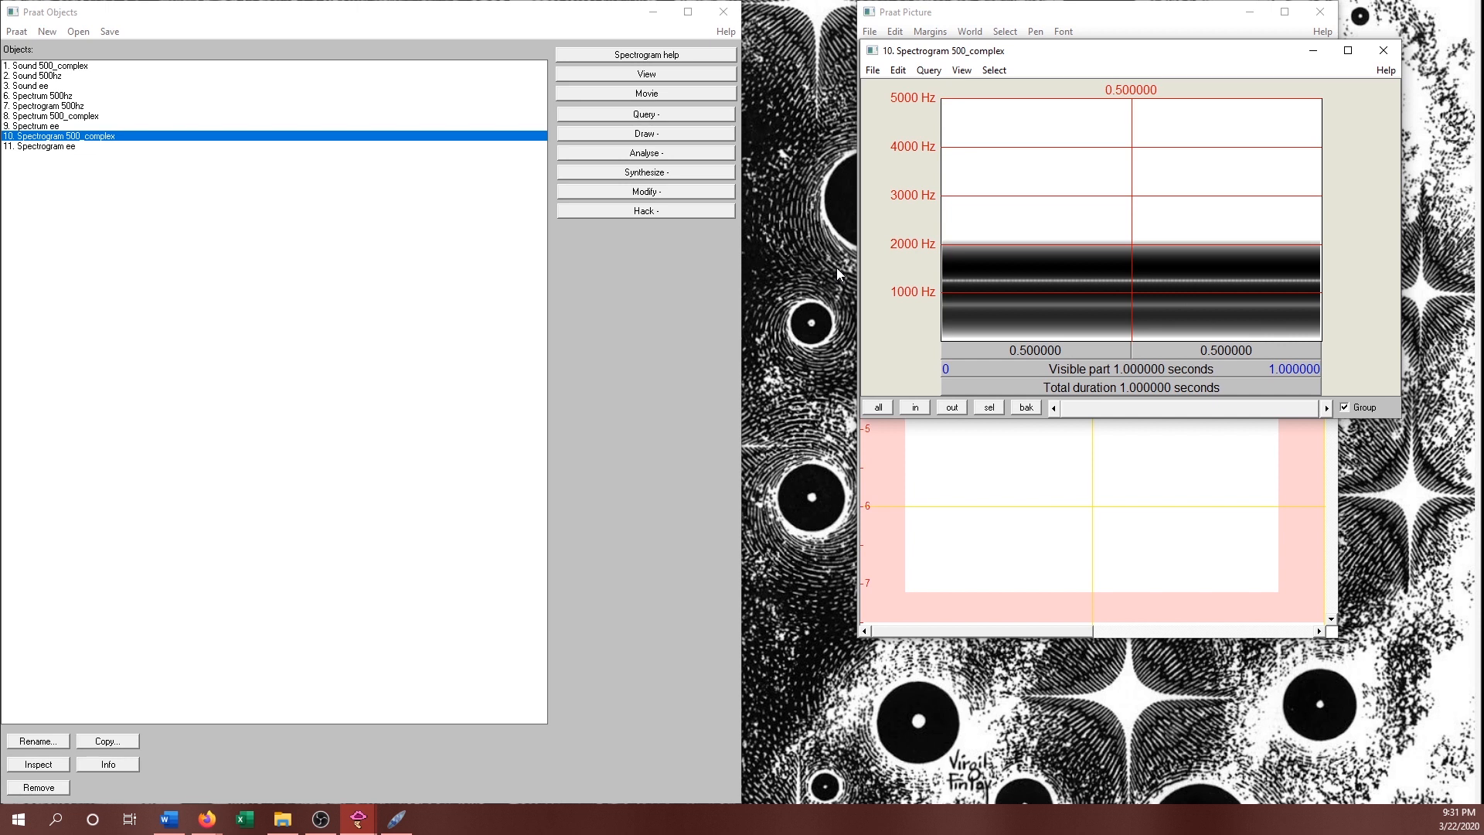
click(1383, 50)
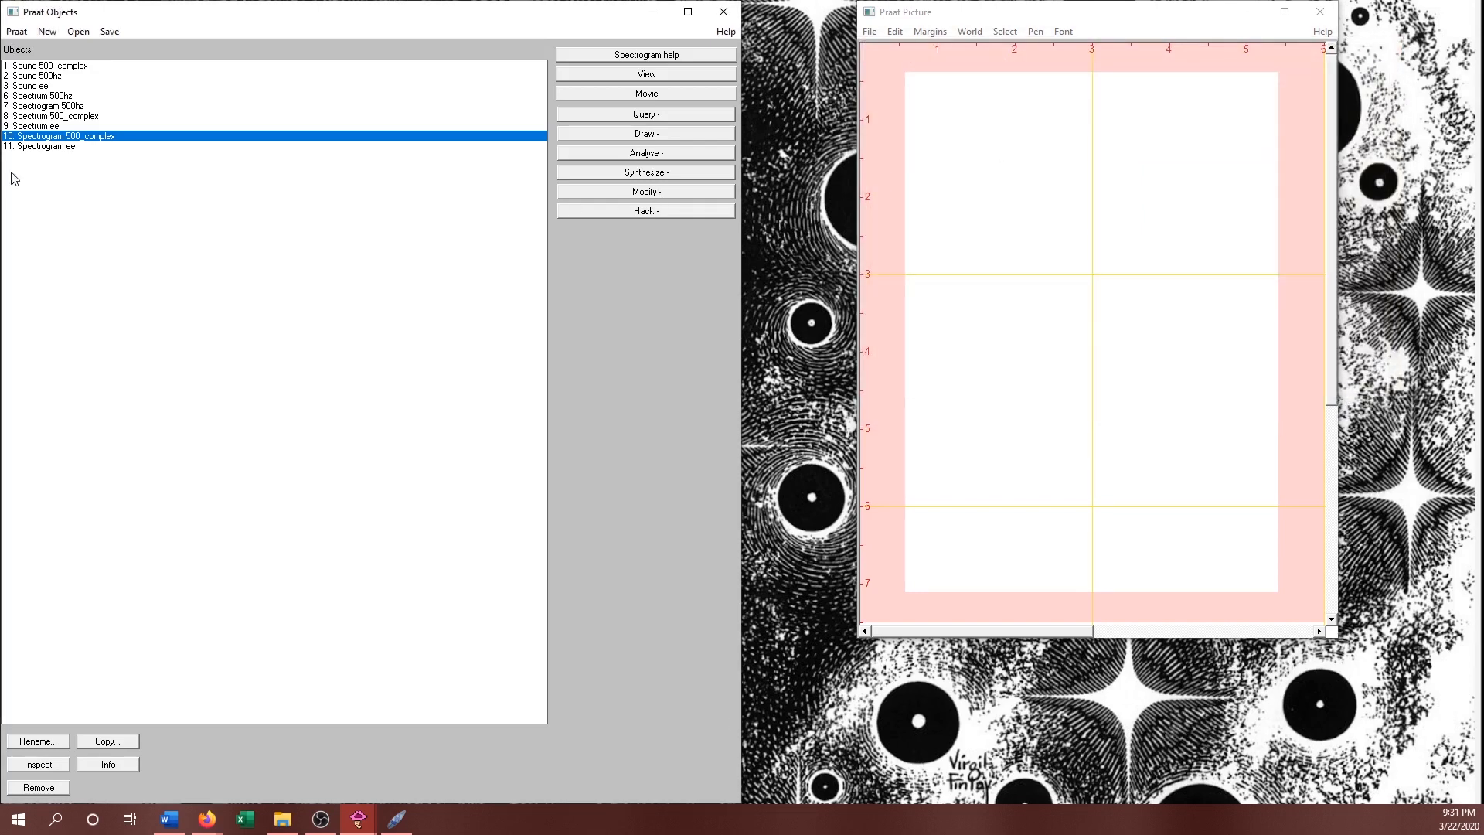
- Open the ee spectrum in its own window and place it beside the object list
click(24, 126)
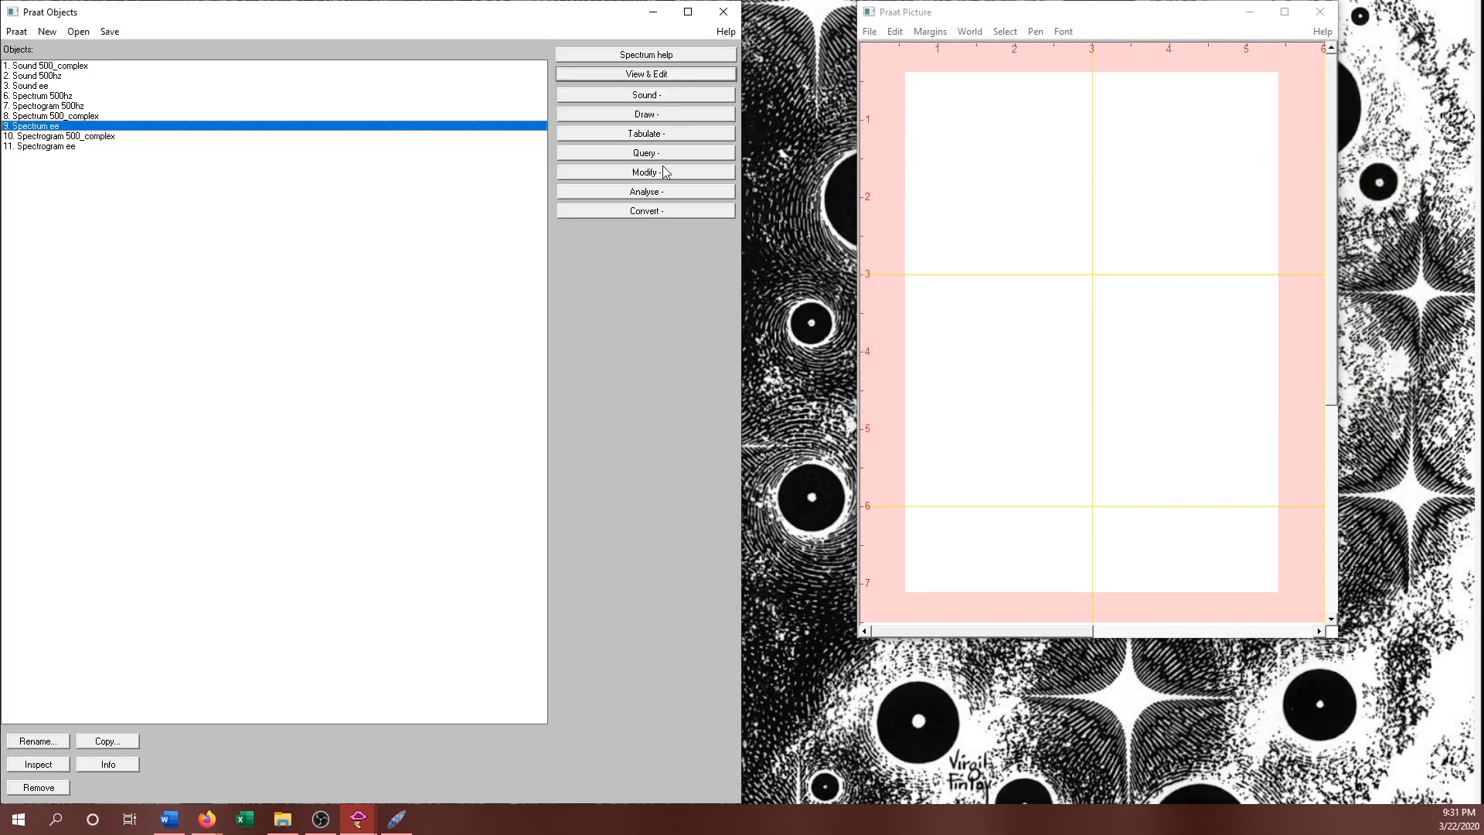
click(640, 75)
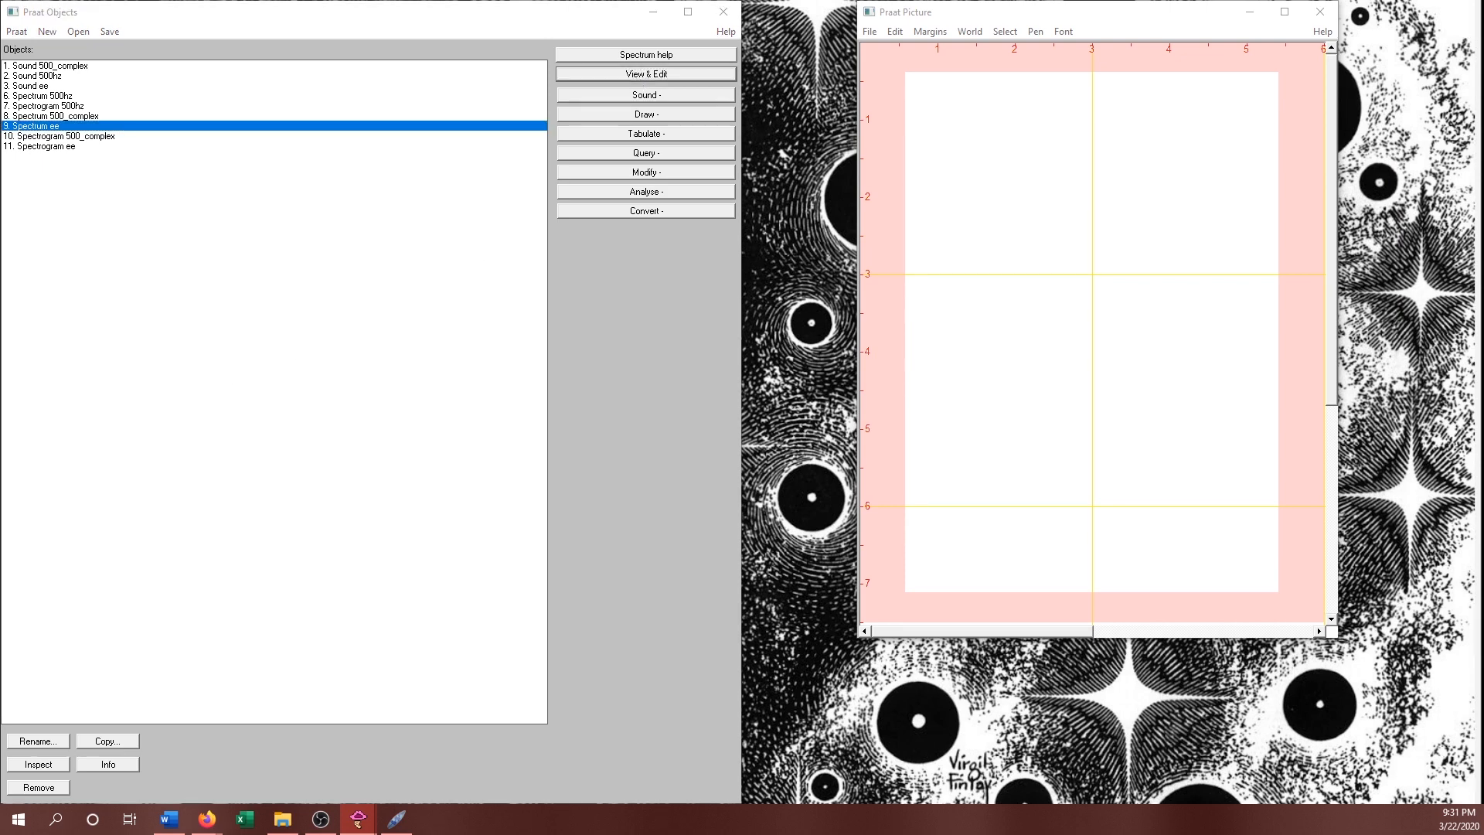
drag(155, 270, 1009, 170)
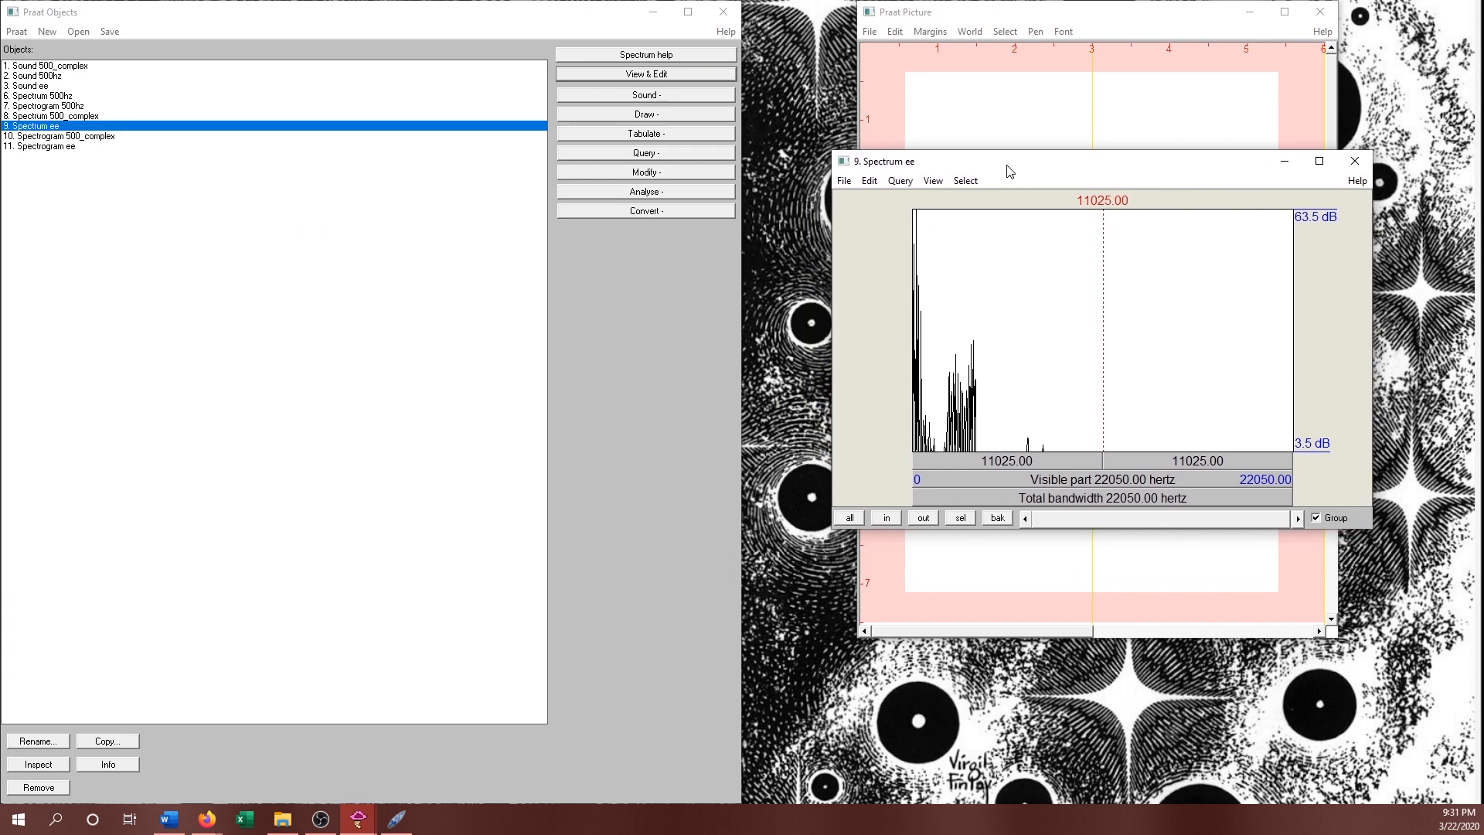
- Zoom the ee spectrum's visible frequency range to 0 to 3000 Hz
click(933, 181)
click(968, 238)
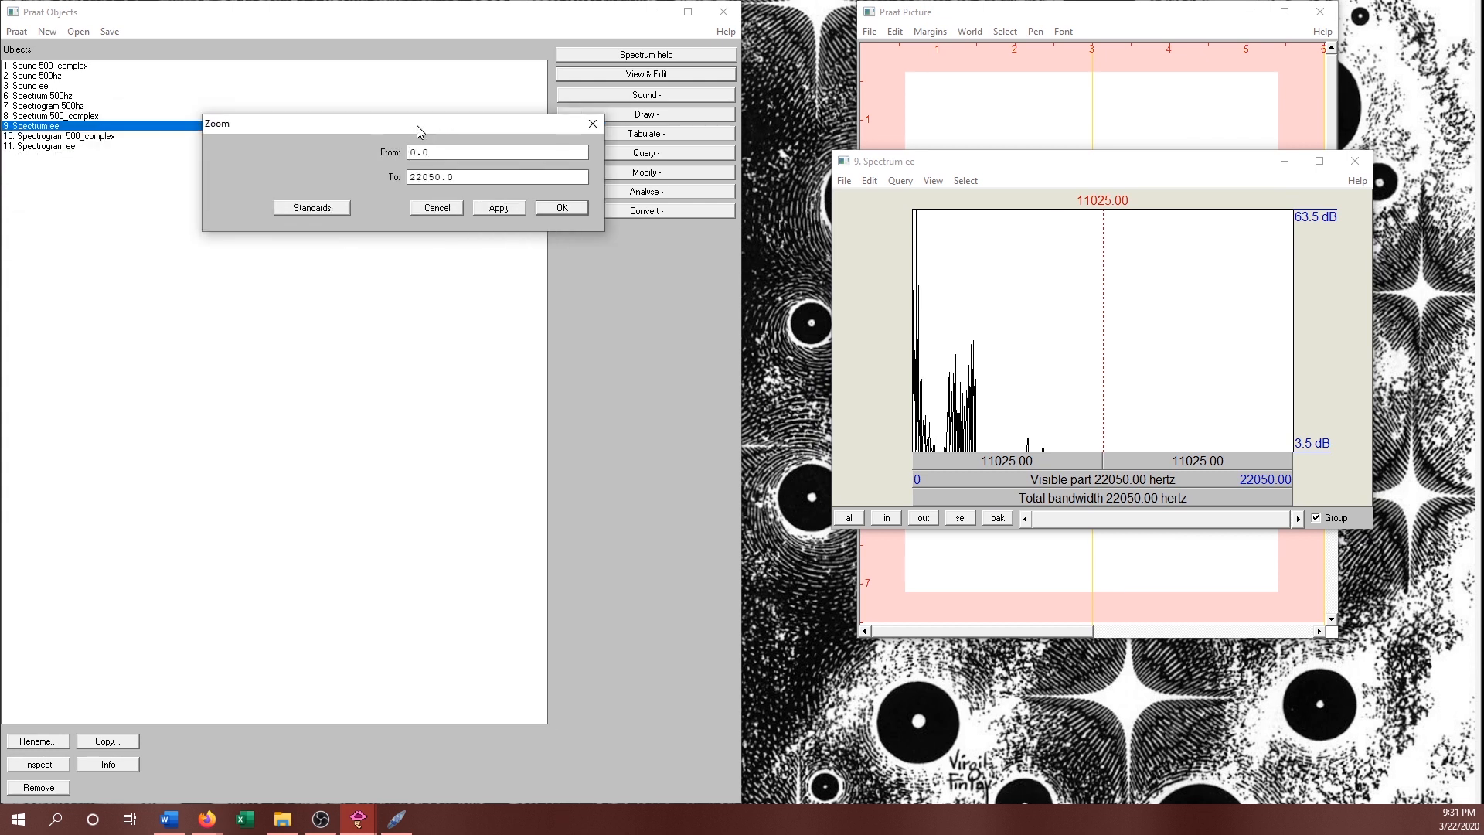
drag(416, 125, 1123, 254)
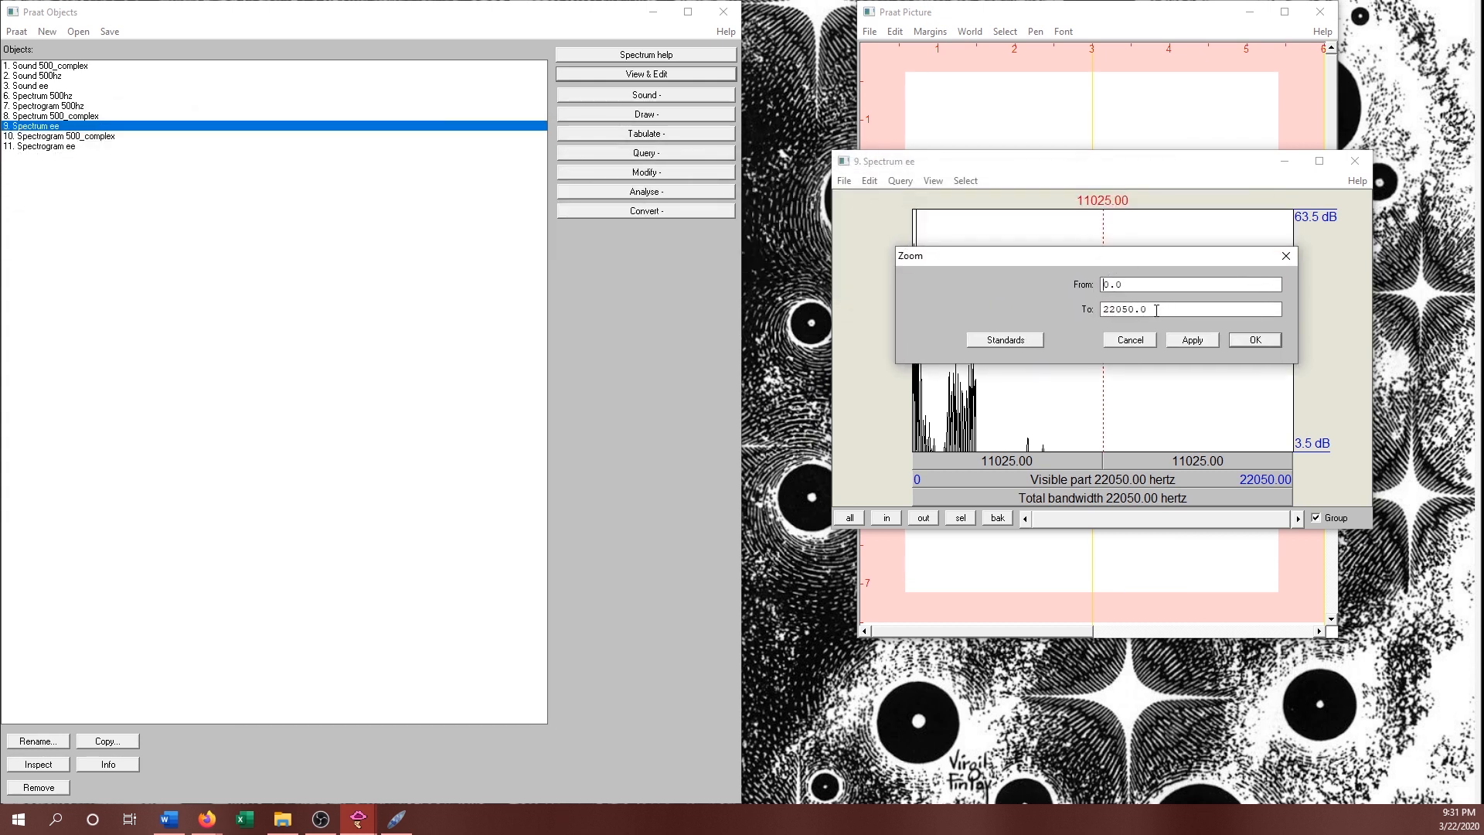
drag(1156, 310, 971, 334)
text(3000)
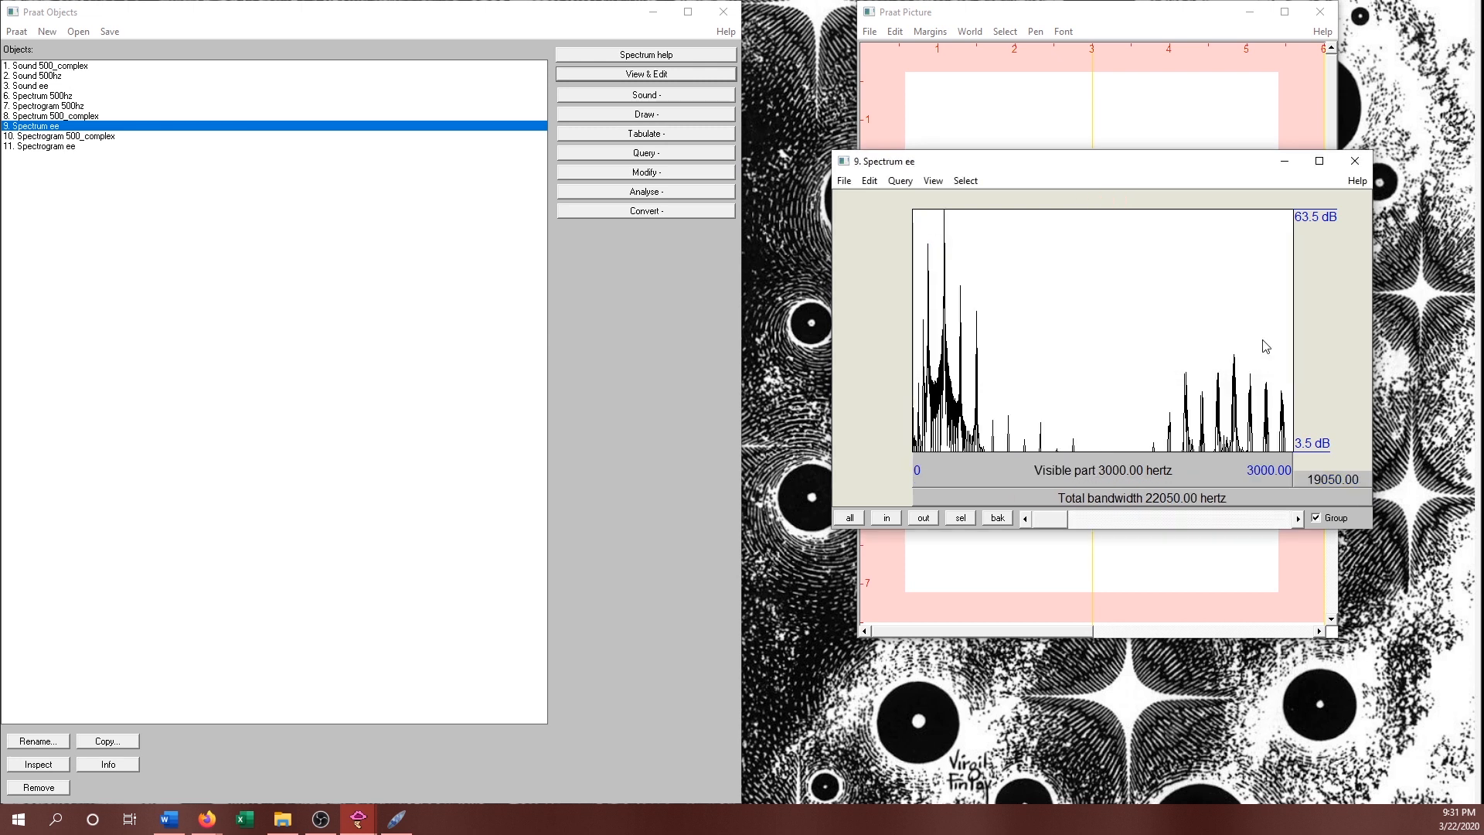
click(1256, 340)
- Examine the frequency at the two tallest low-frequency peaks of the zoomed ee spectrum
click(927, 431)
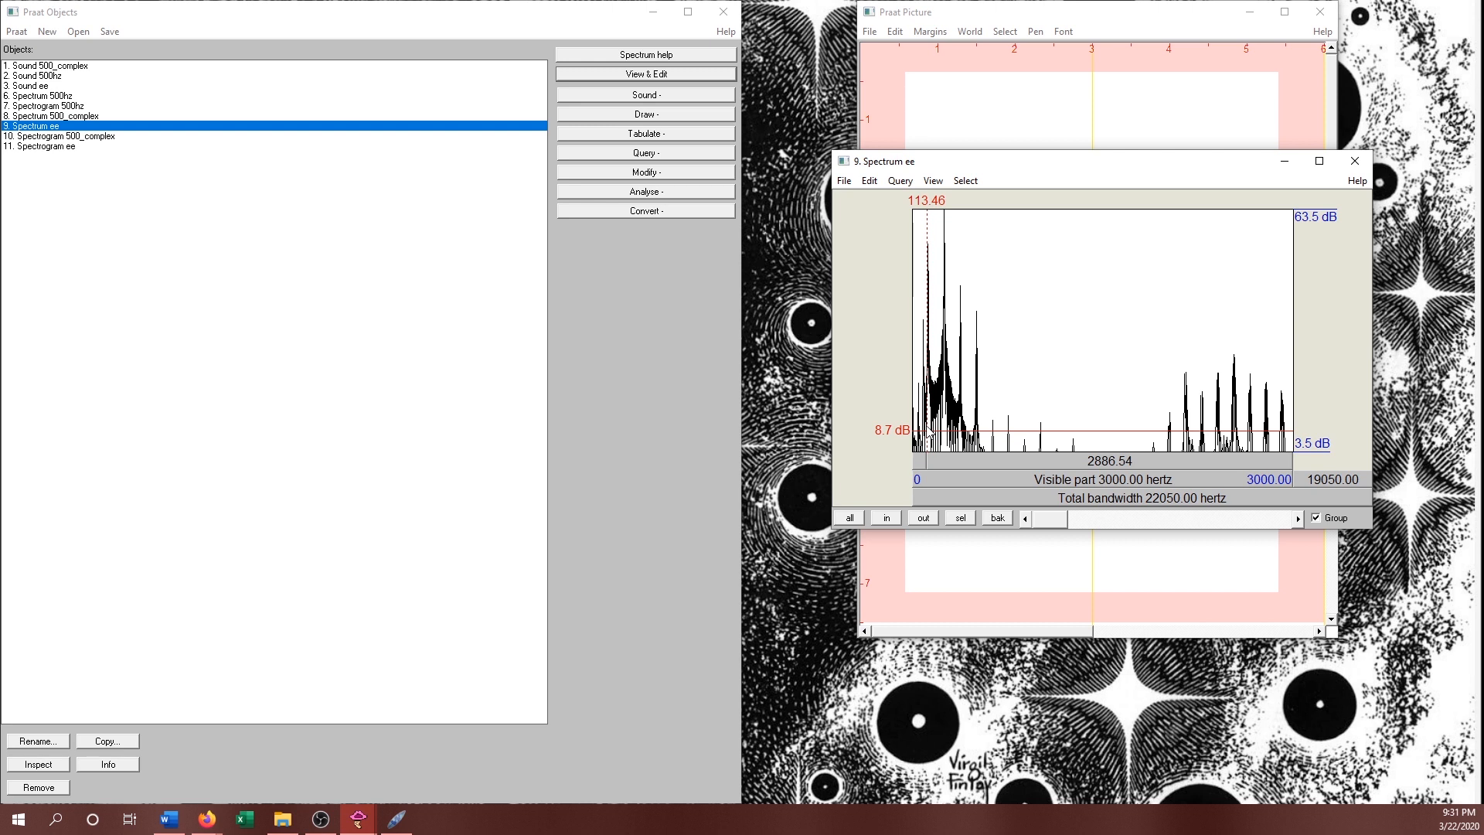
click(929, 417)
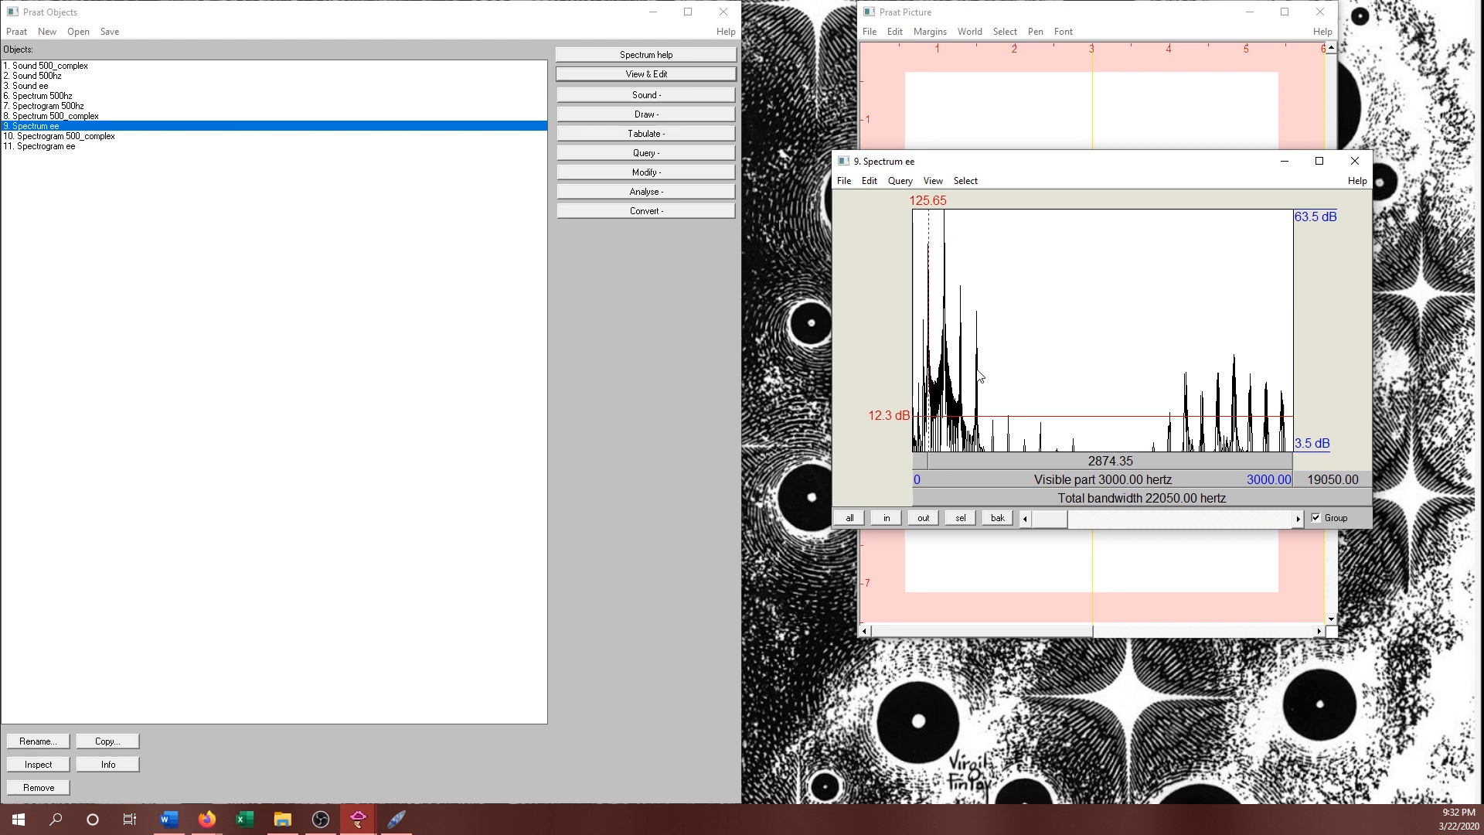
click(944, 371)
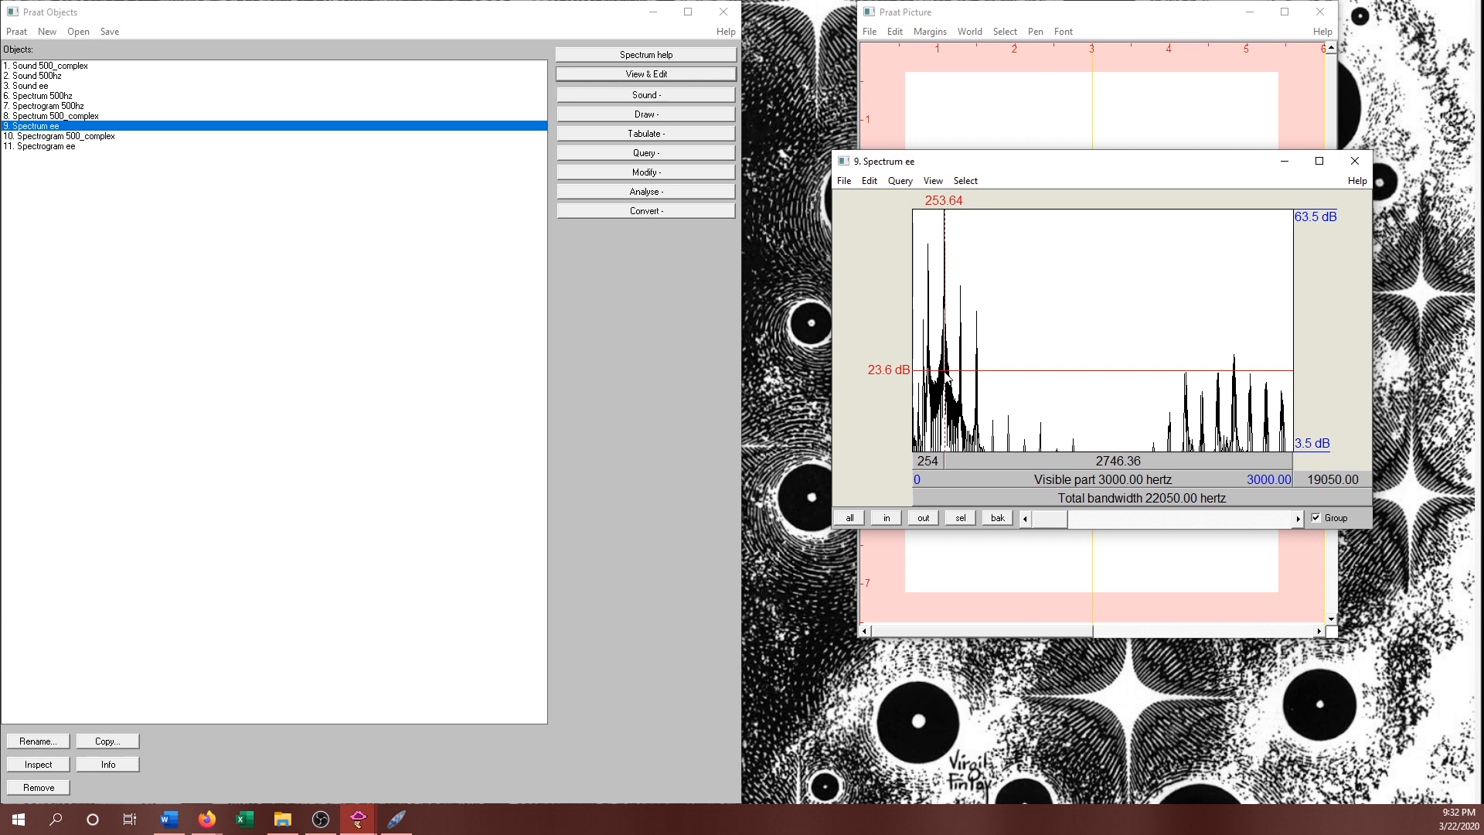
click(944, 373)
- Examine the frequency at the next two harmonic peaks of the ee spectrum and close its window
click(960, 413)
click(958, 412)
click(959, 413)
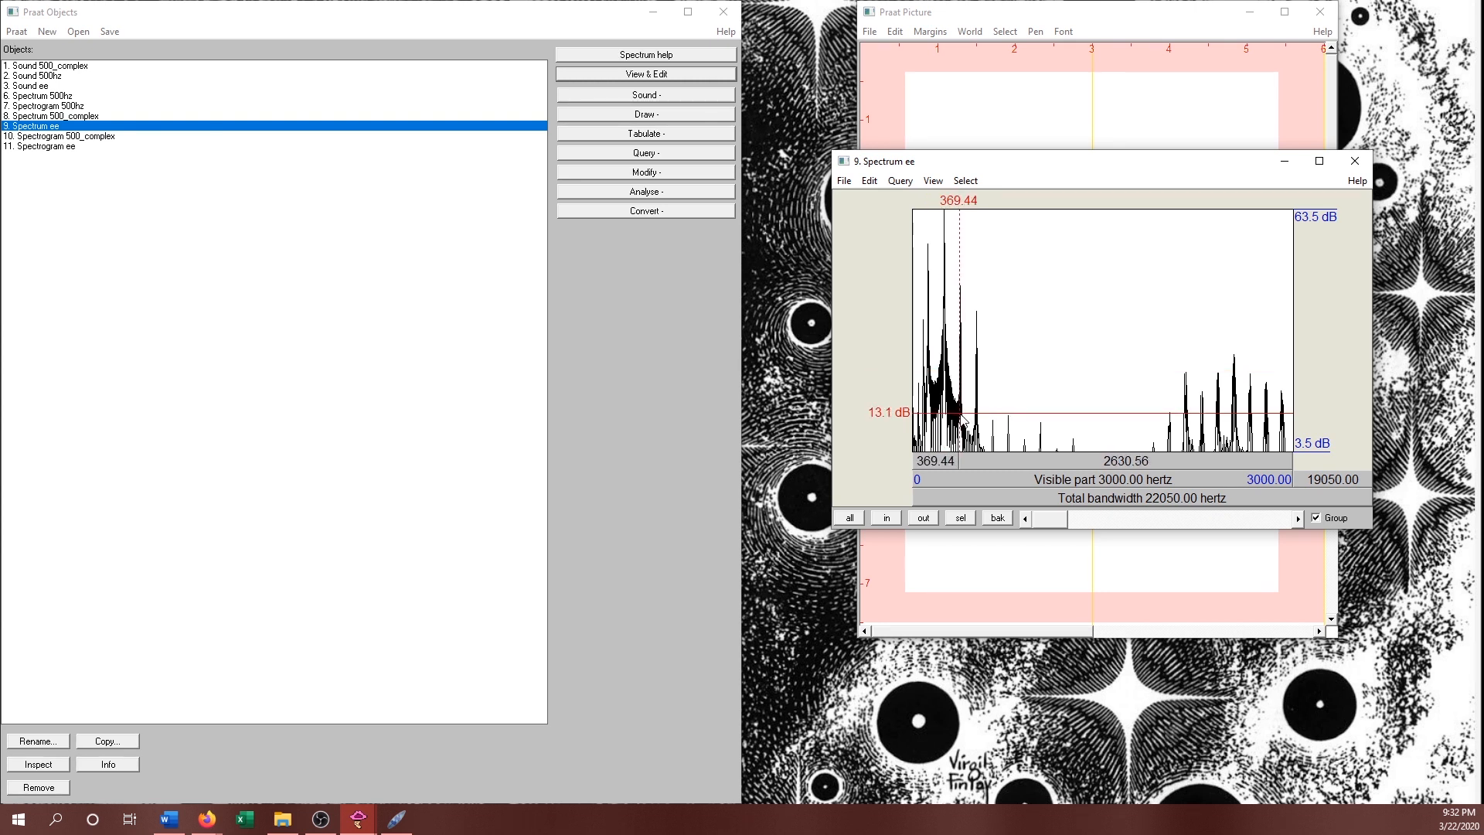
click(961, 413)
click(958, 412)
click(958, 412)
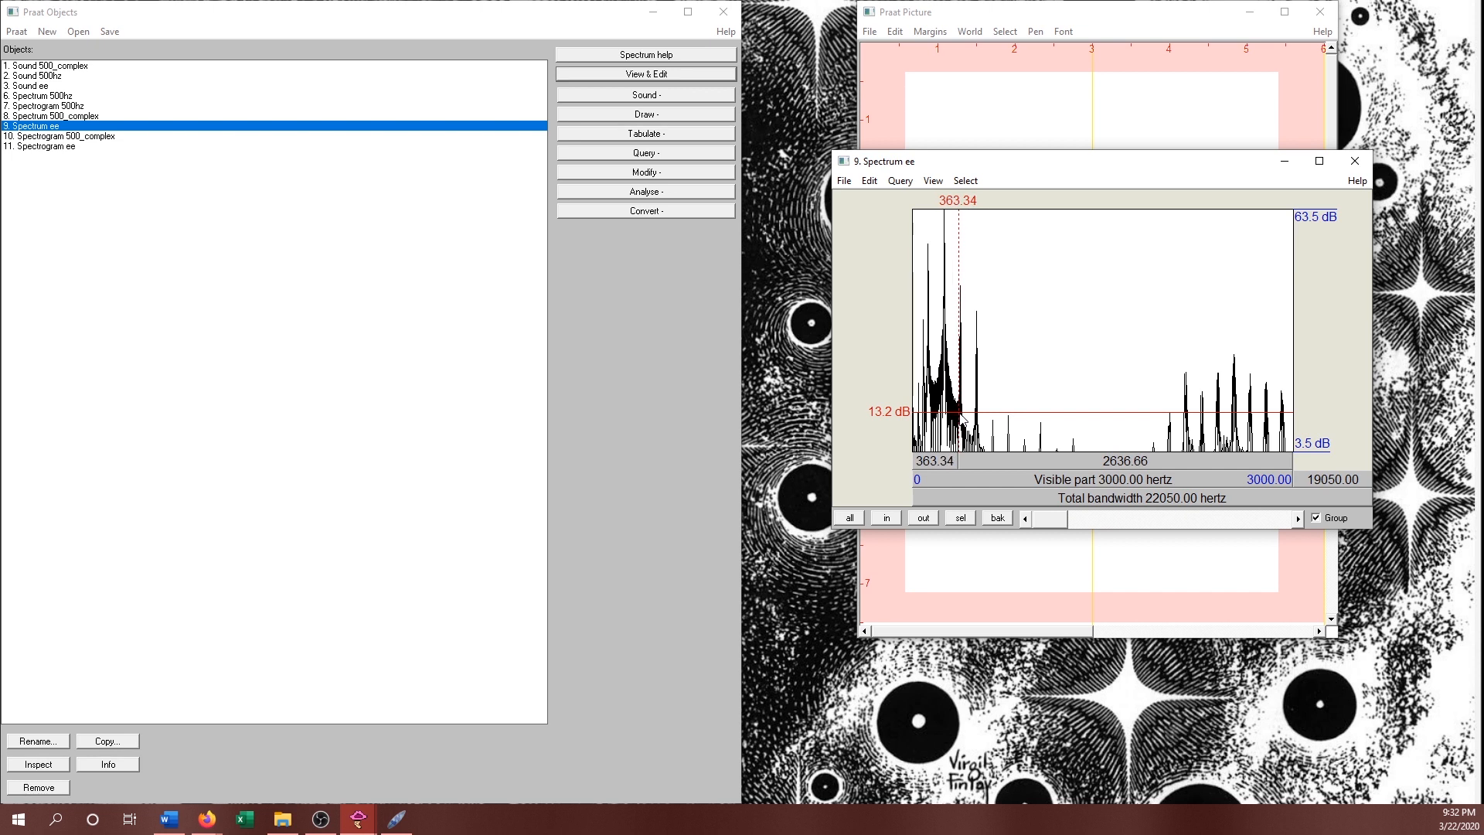
click(960, 412)
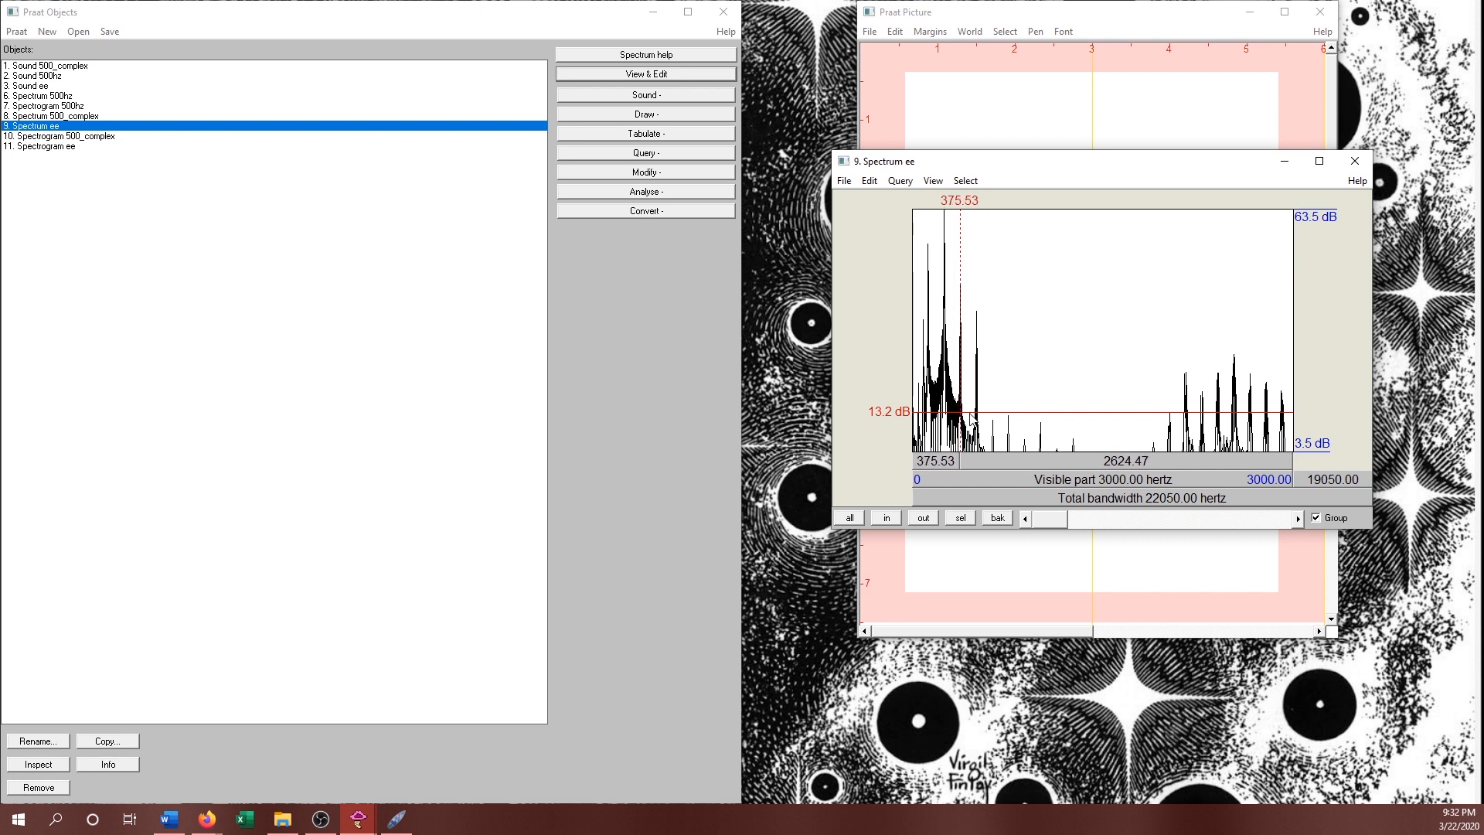
click(975, 414)
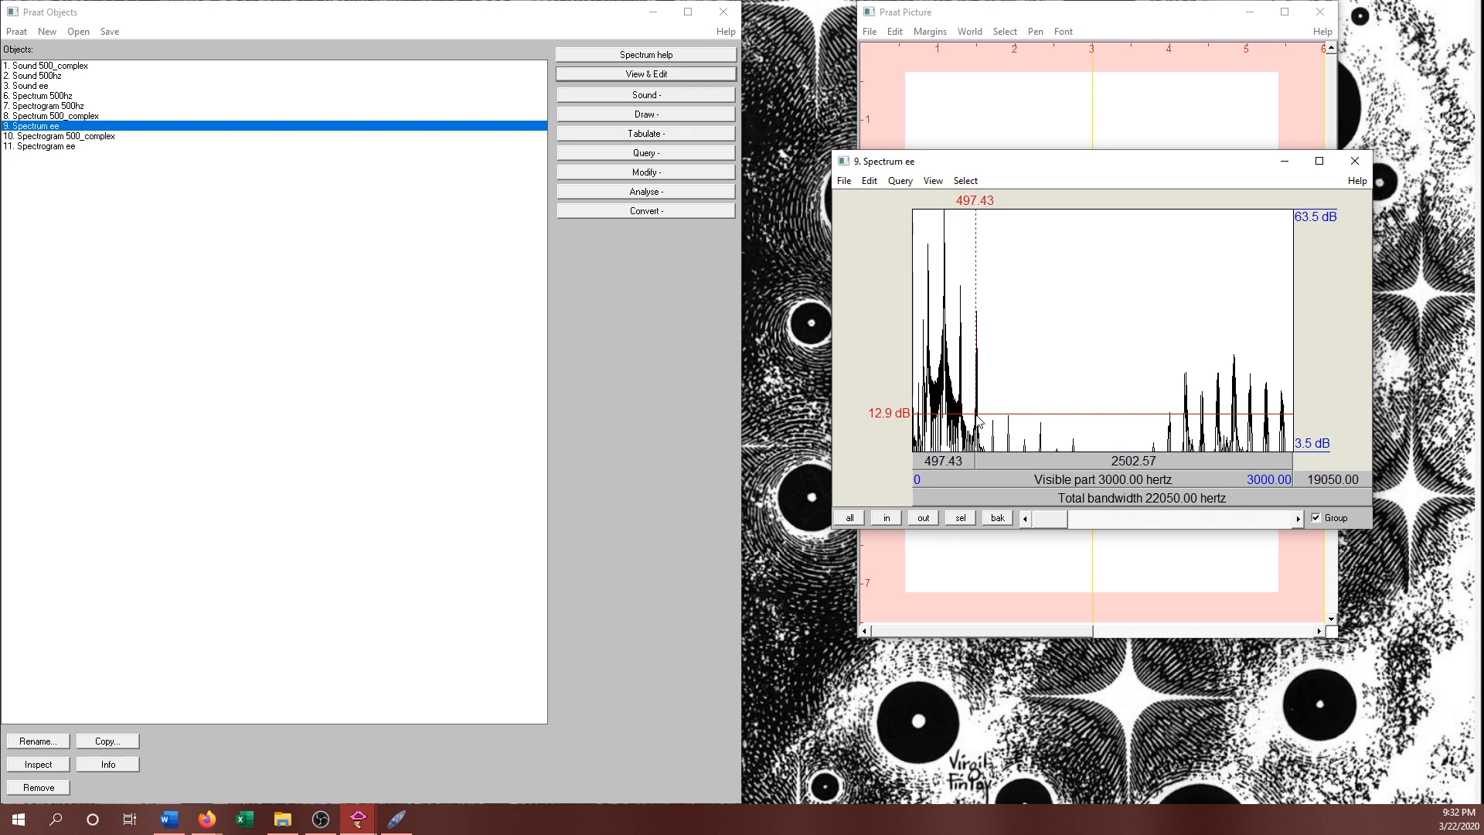
click(977, 414)
click(976, 414)
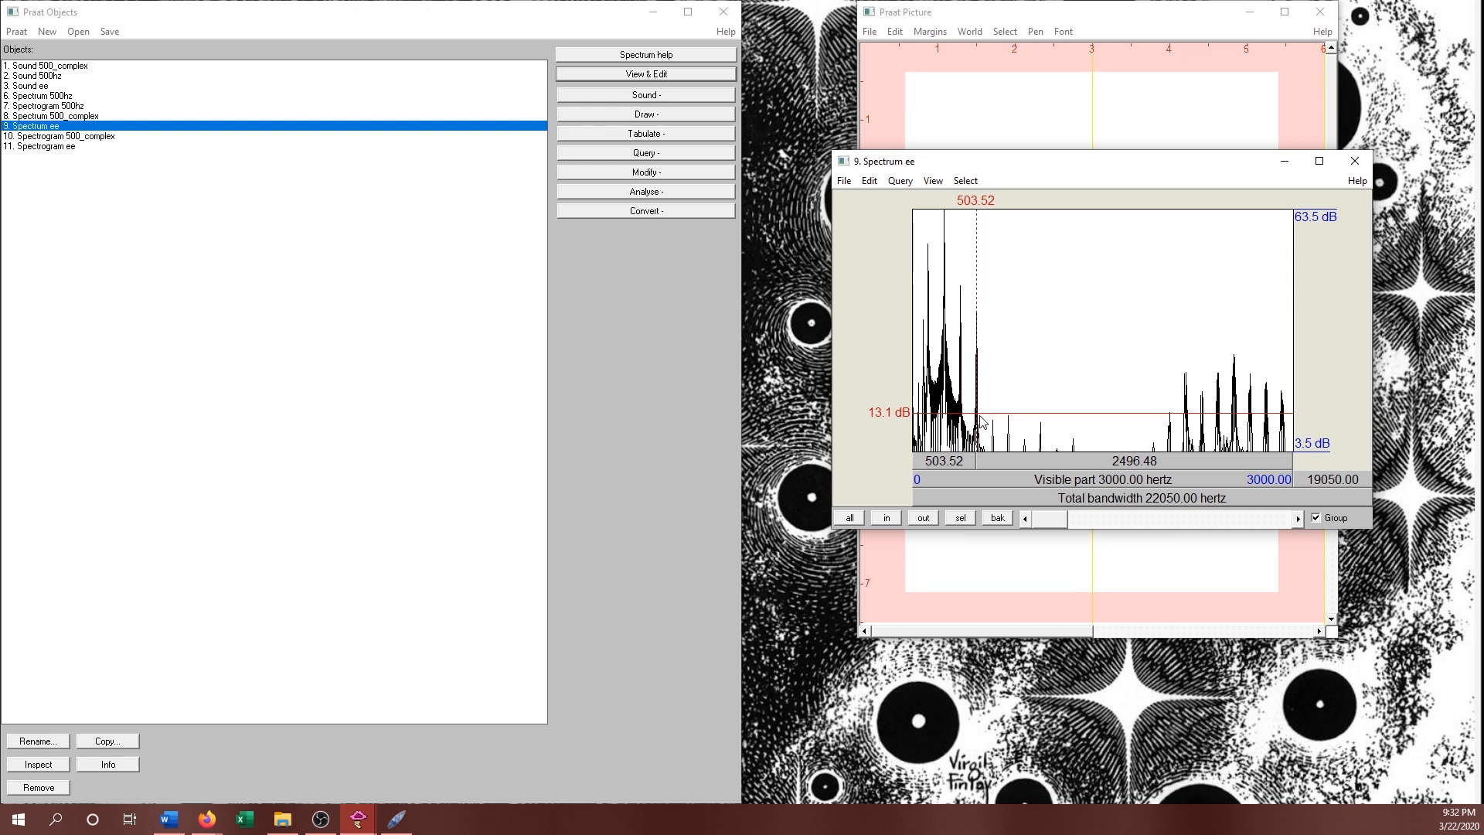
click(1355, 161)
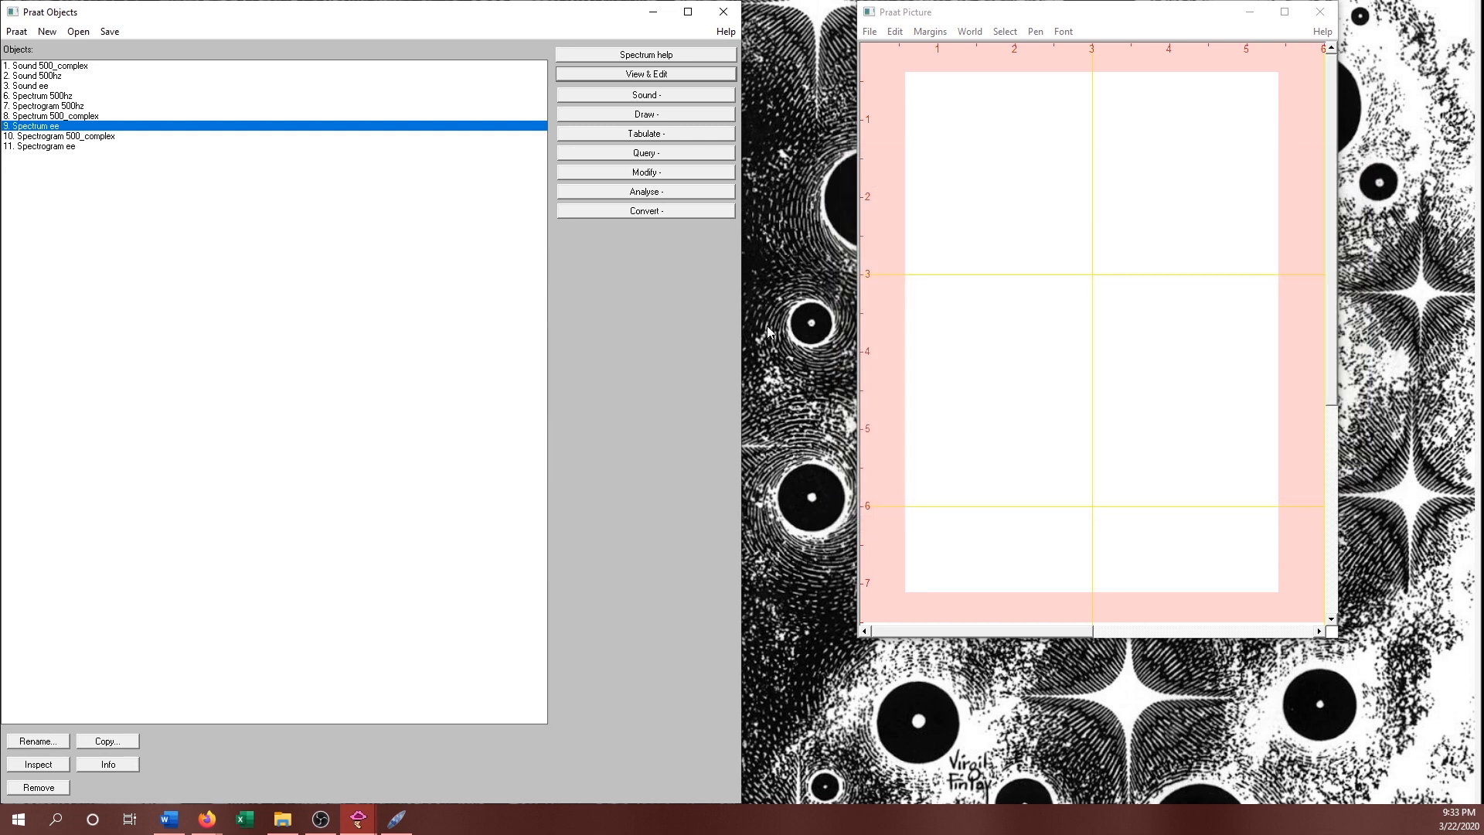
- View the ee spectrogram in its own window, zoomed in to about 0.25 seconds around its midpoint, and close it
click(54, 147)
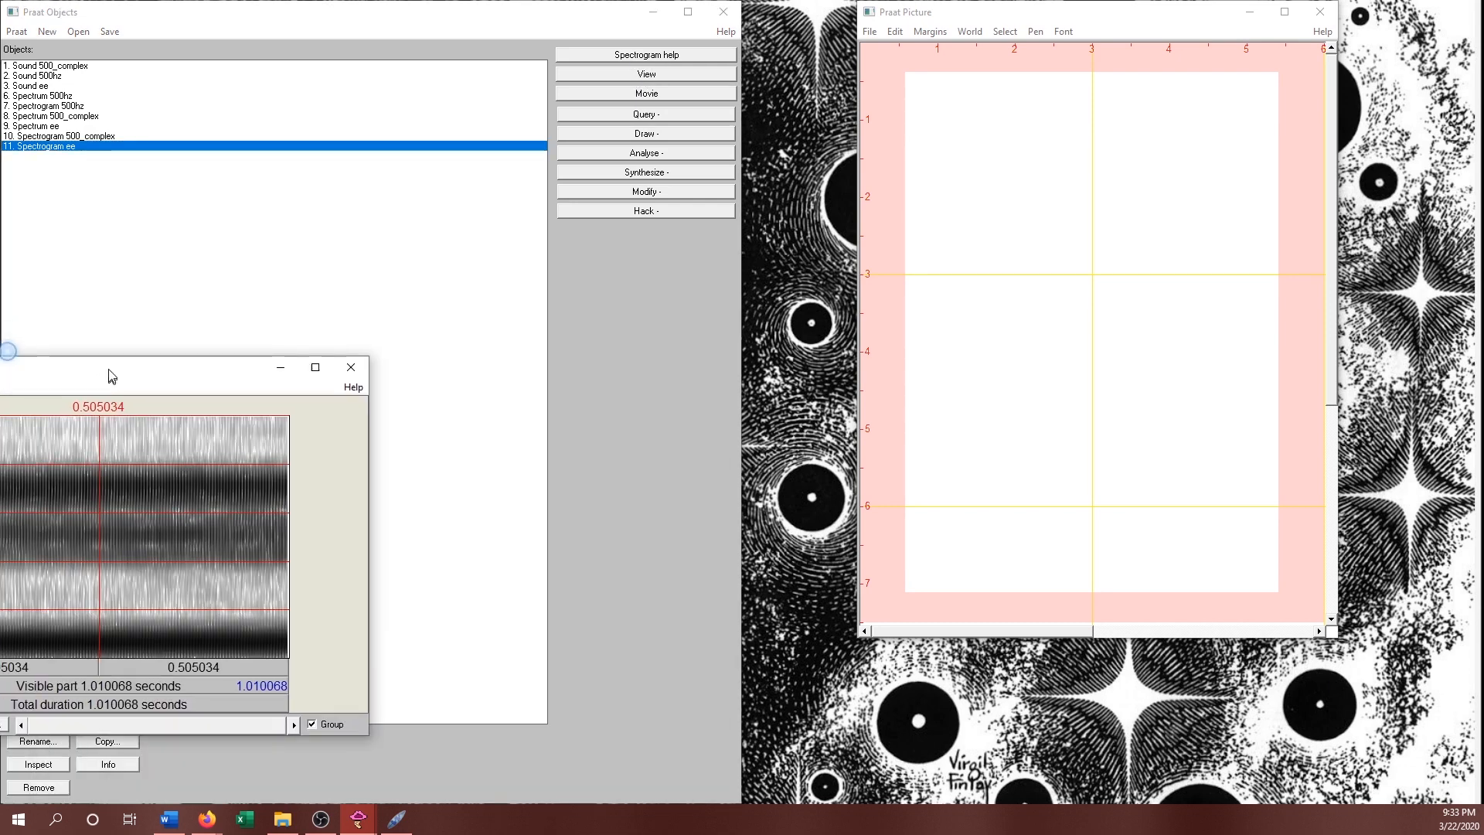
drag(109, 371, 1224, 179)
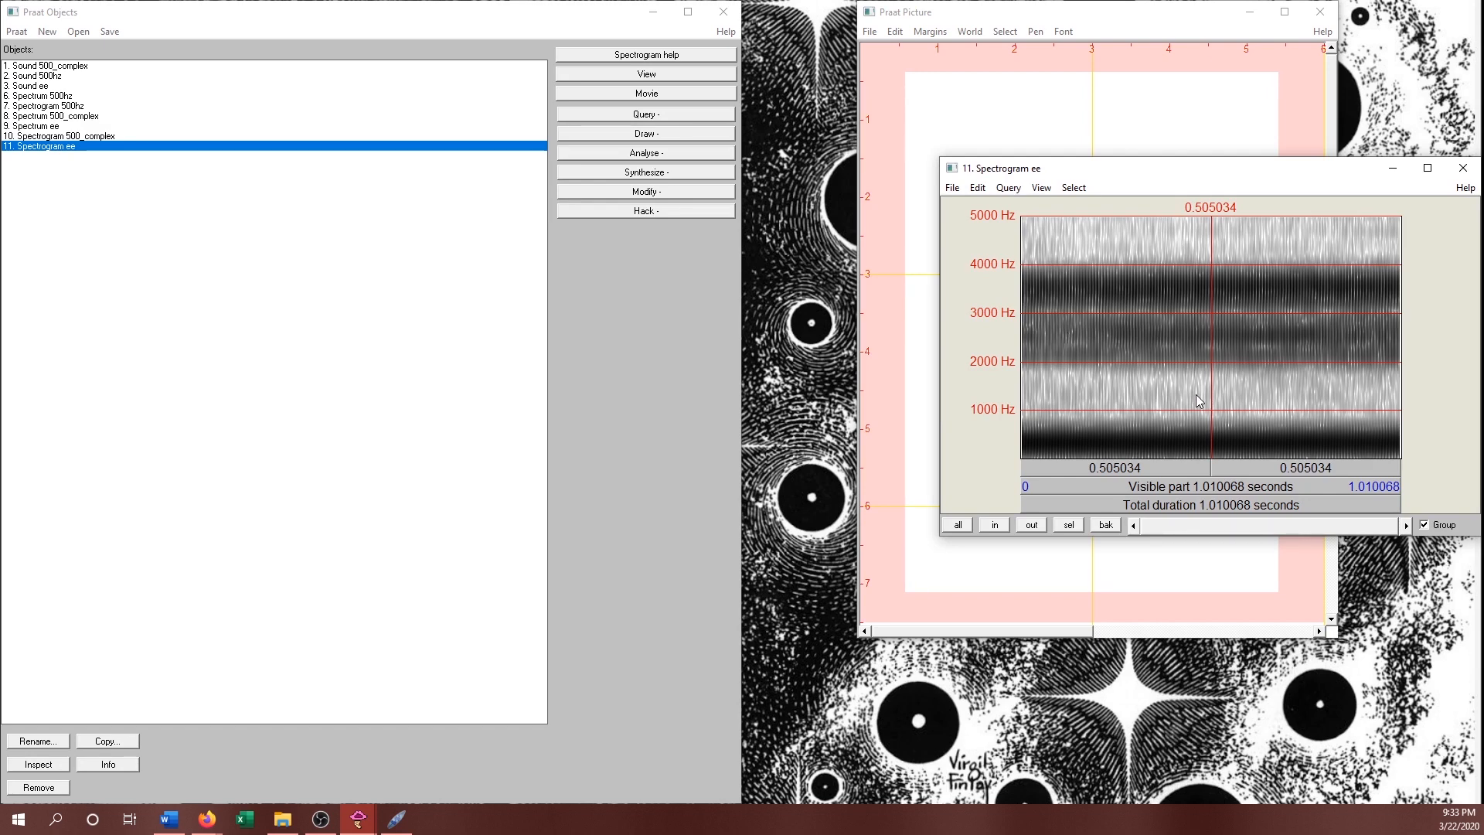
click(1041, 188)
click(1073, 225)
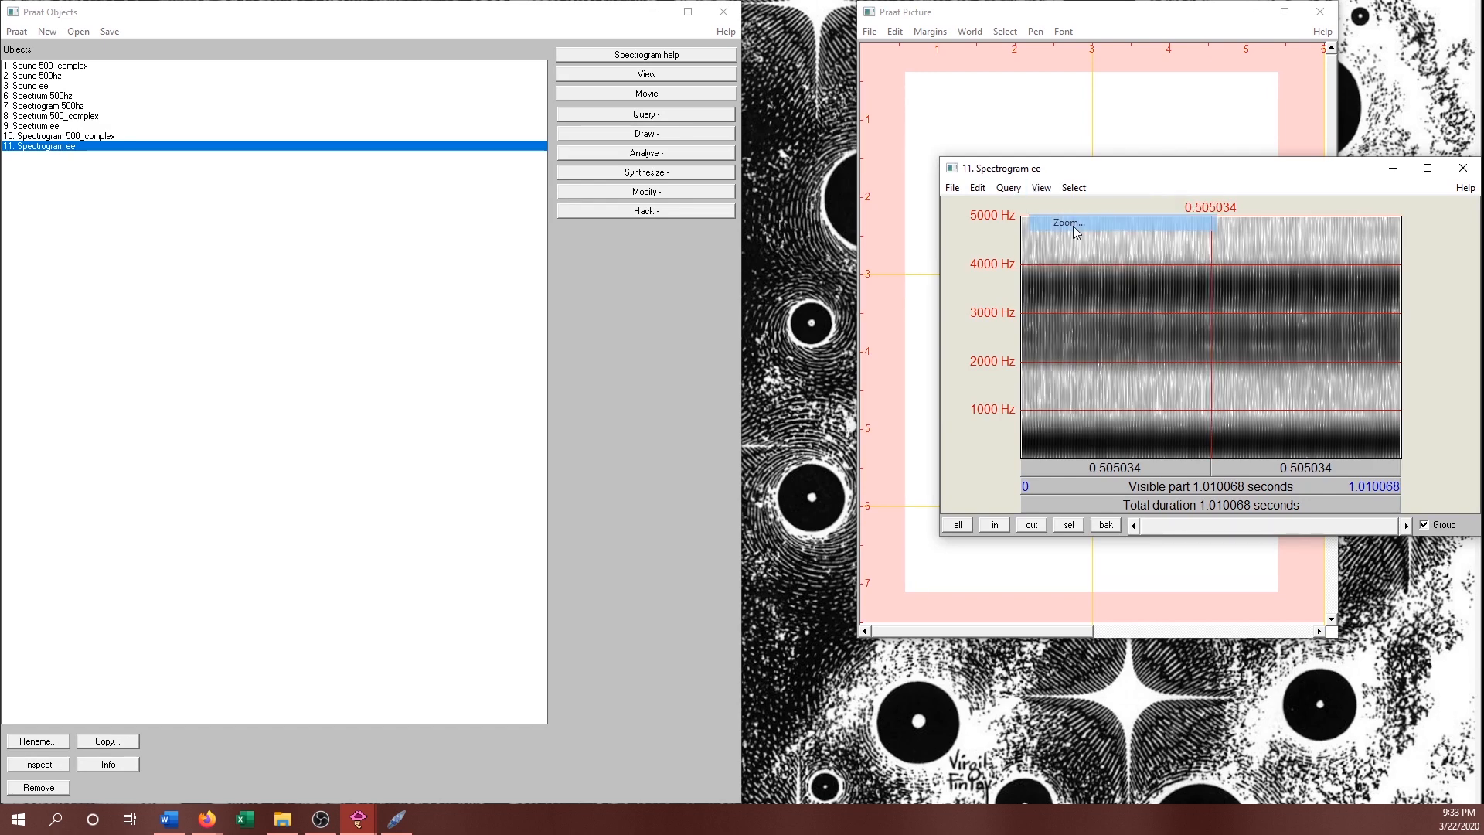
click(994, 525)
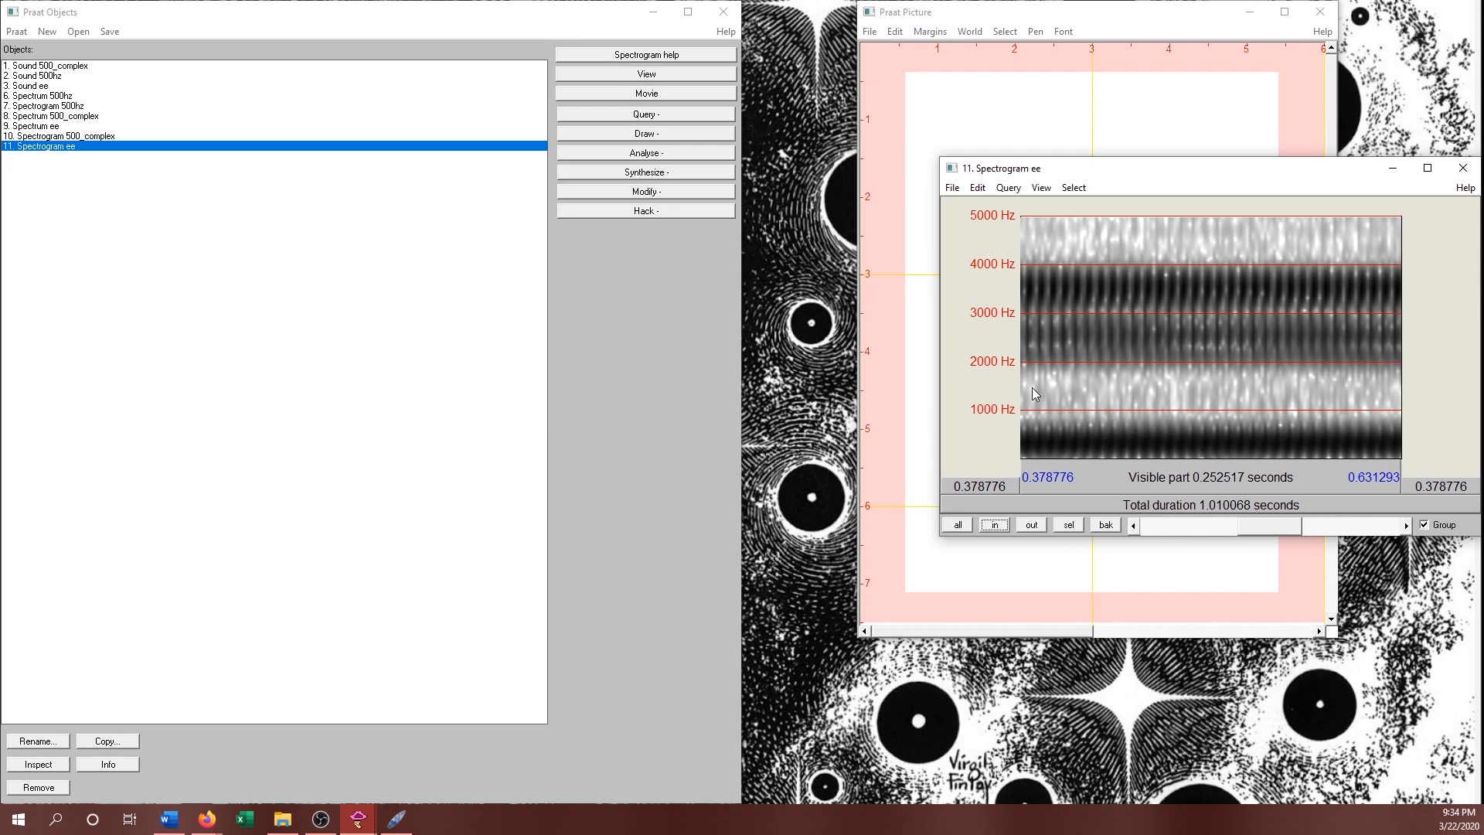
drag(1165, 166, 1052, 82)
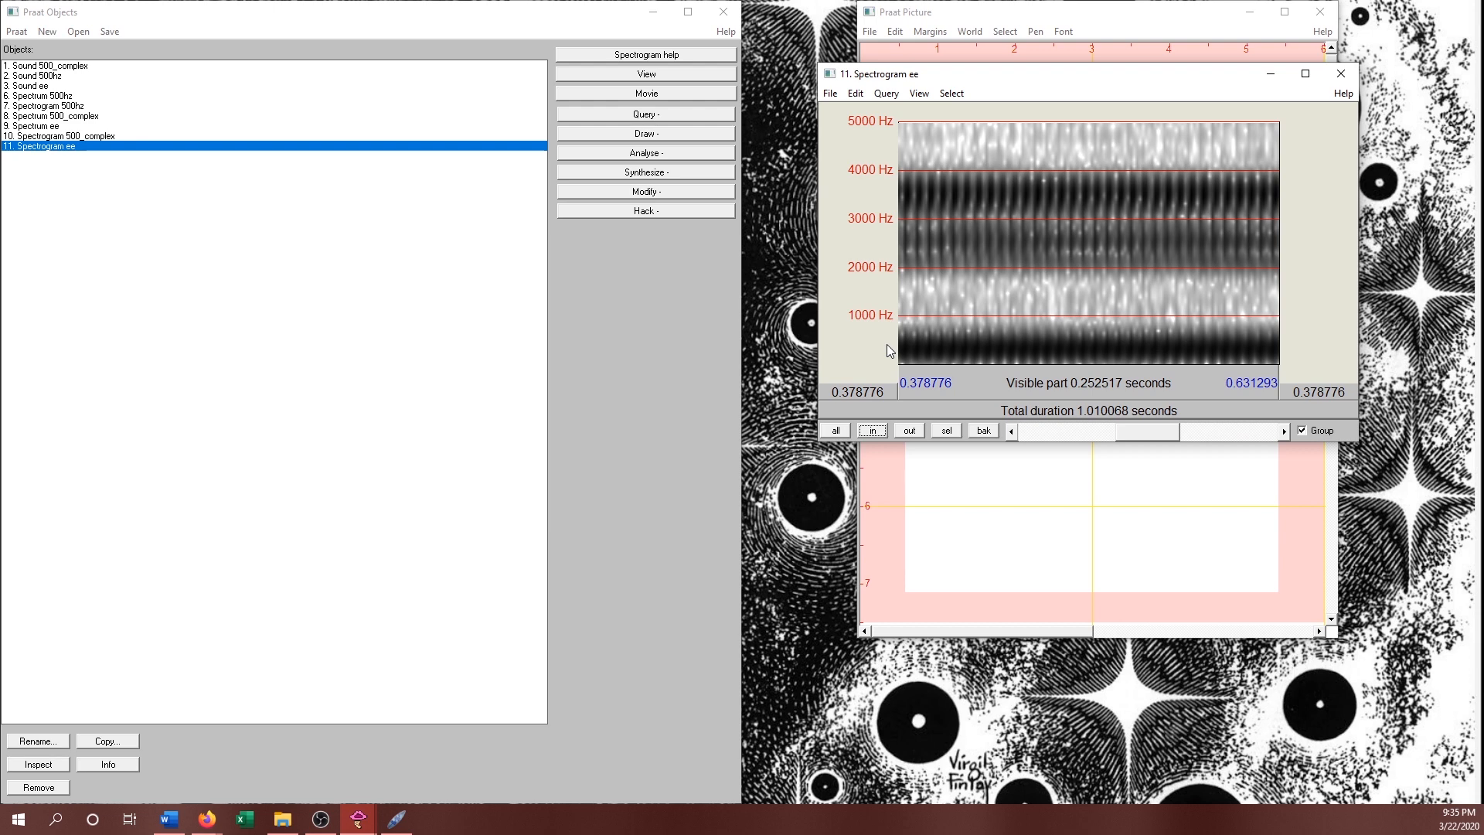
click(1341, 74)
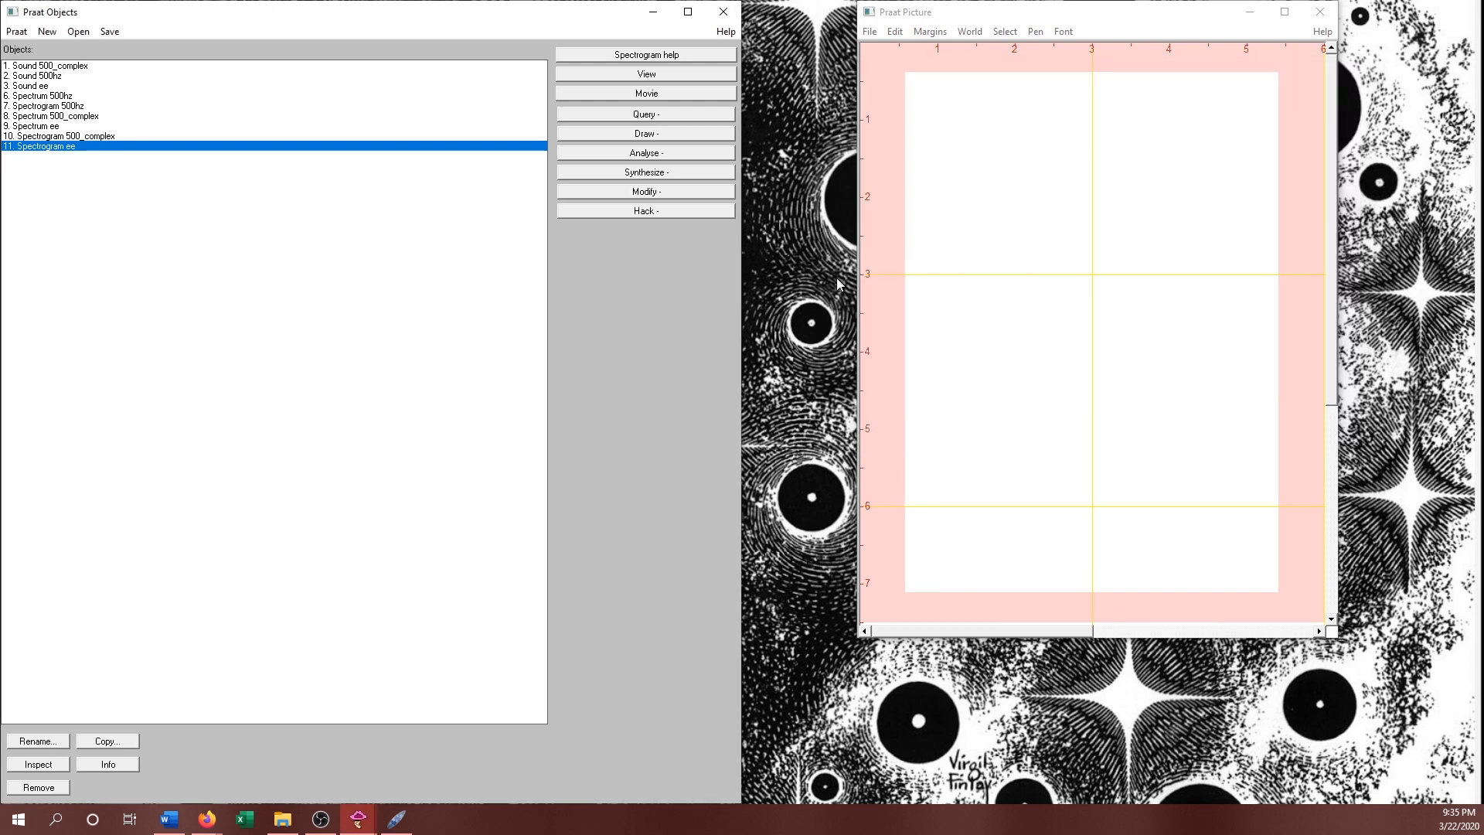